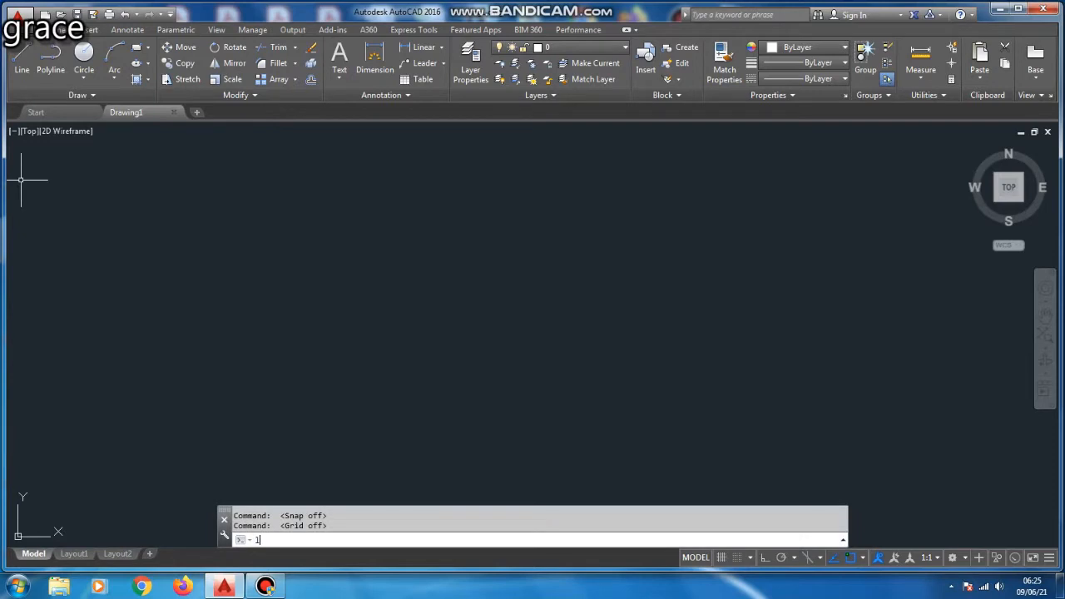
Start redefining the model space limits and accept 0,0 as the lower-left corner.
text(im)
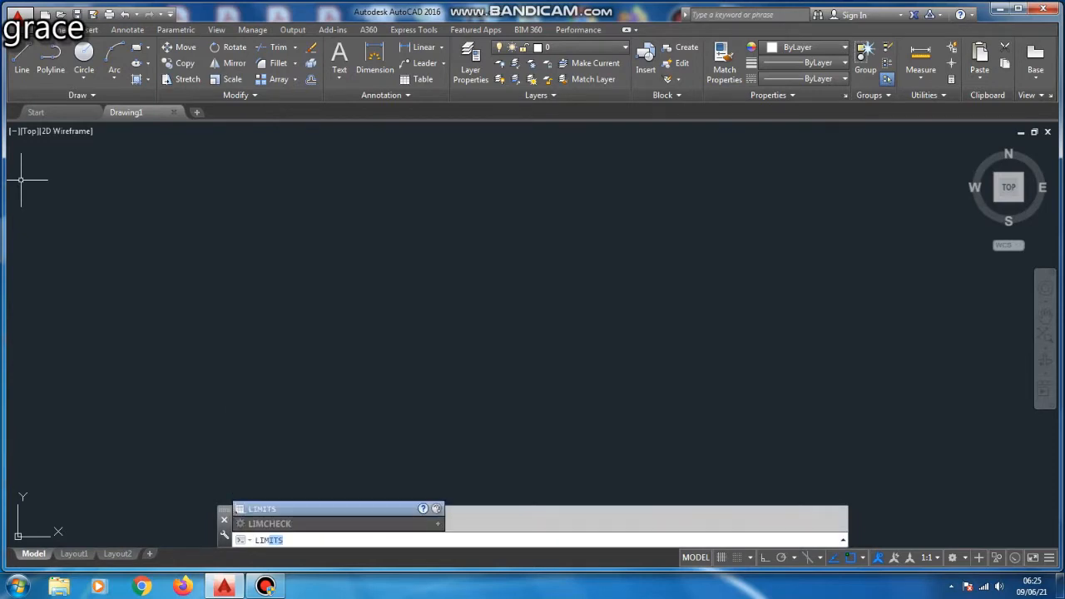
key(Return)
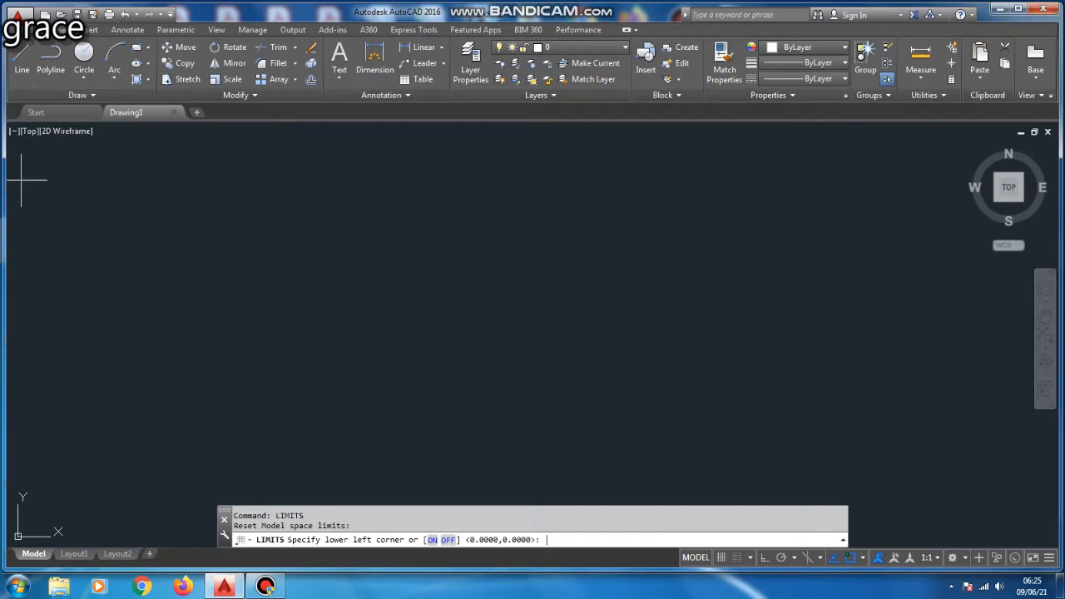
text(1)
text(000)
text(0)
text(,10)
key(BackSpace)
key(BackSpace)
key(BackSpace)
key(BackSpace)
key(BackSpace)
key(BackSpace)
key(BackSpace)
key(BackSpace)
key(Return)
Set the upper-right corner of the drawing limits to 10000,10000.
text(,)
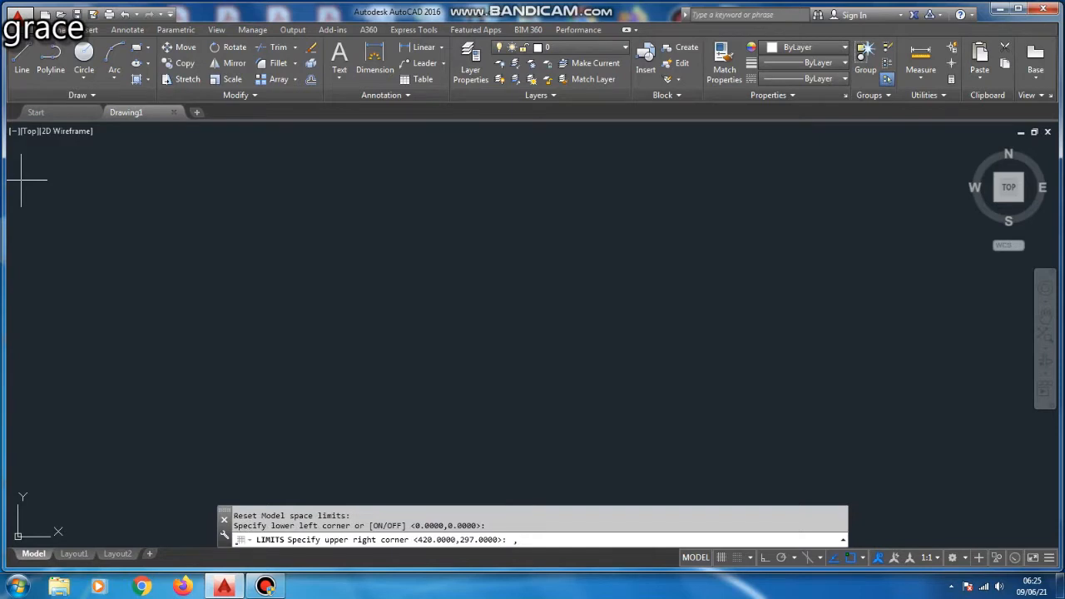
text(10000,10,)
key(BackSpace)
text(000)
key(Return)
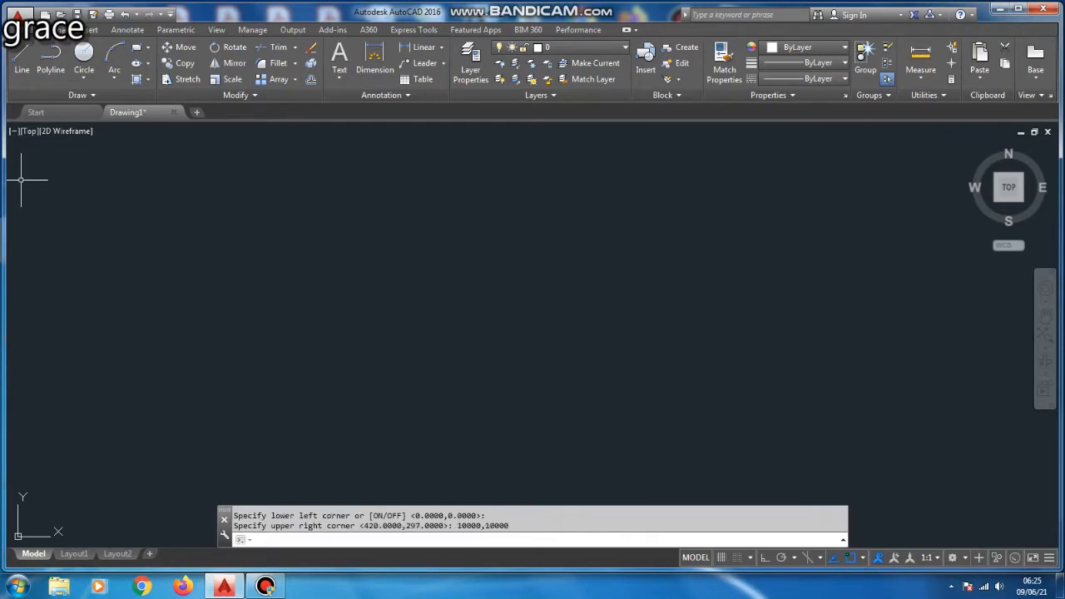
Zoom the view to show all of the drawing limits.
text(z)
key(Return)
text(a)
key(Return)
text(3)
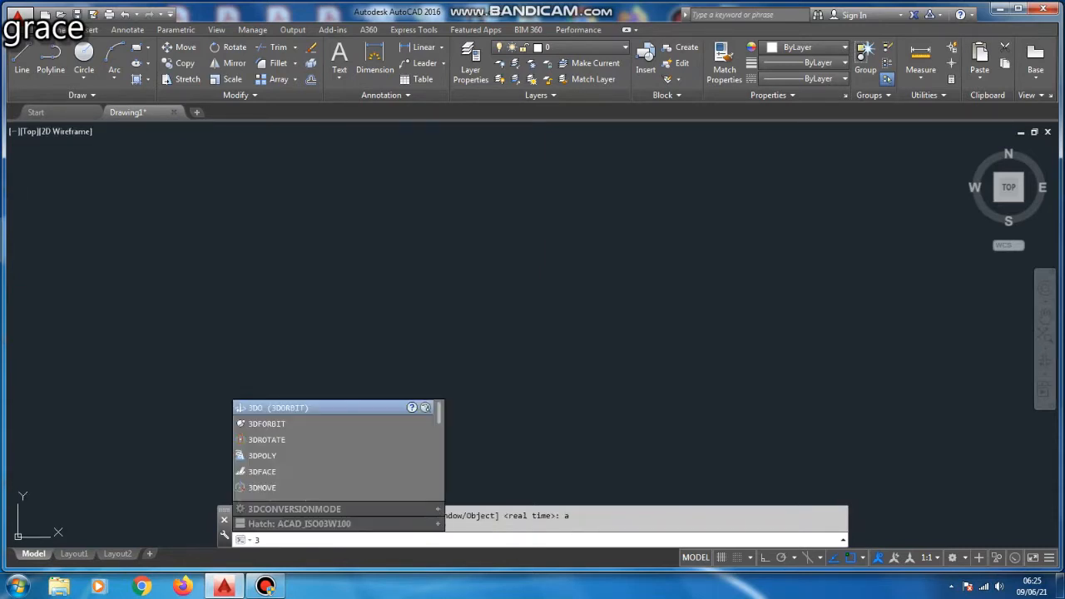
key(BackSpace)
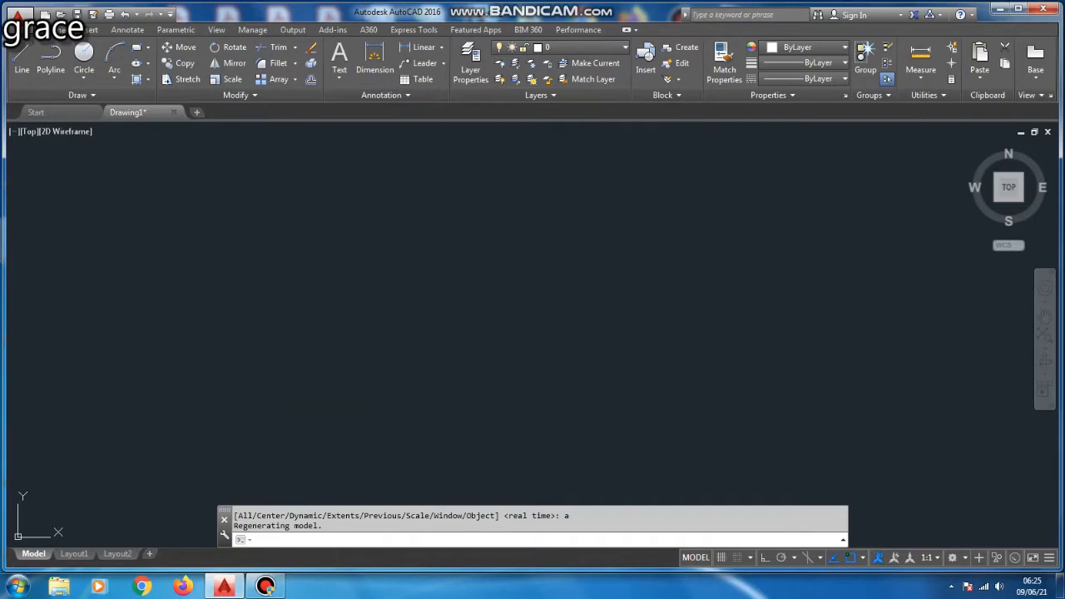
key(Return)
key(Escape)
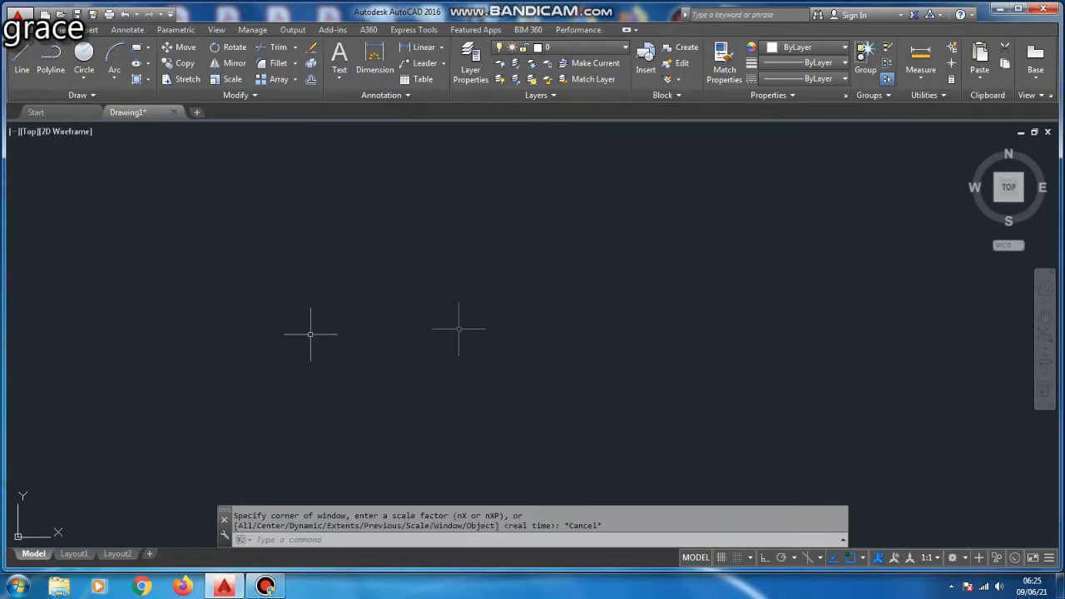
Configure the drawing units with decimal length type and length precision 0.
text(UN)
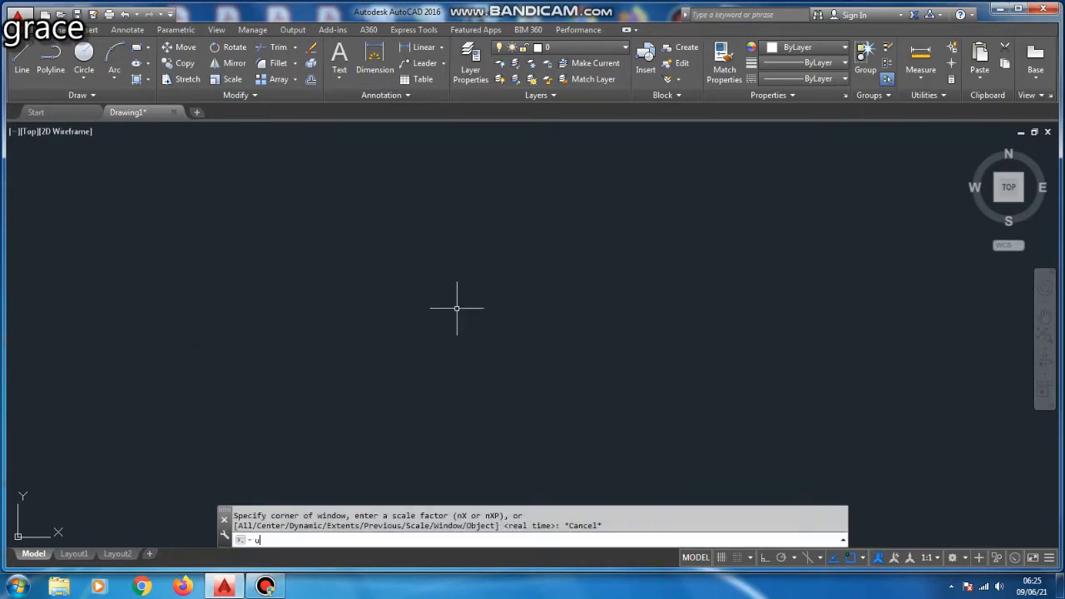
text(Ity)
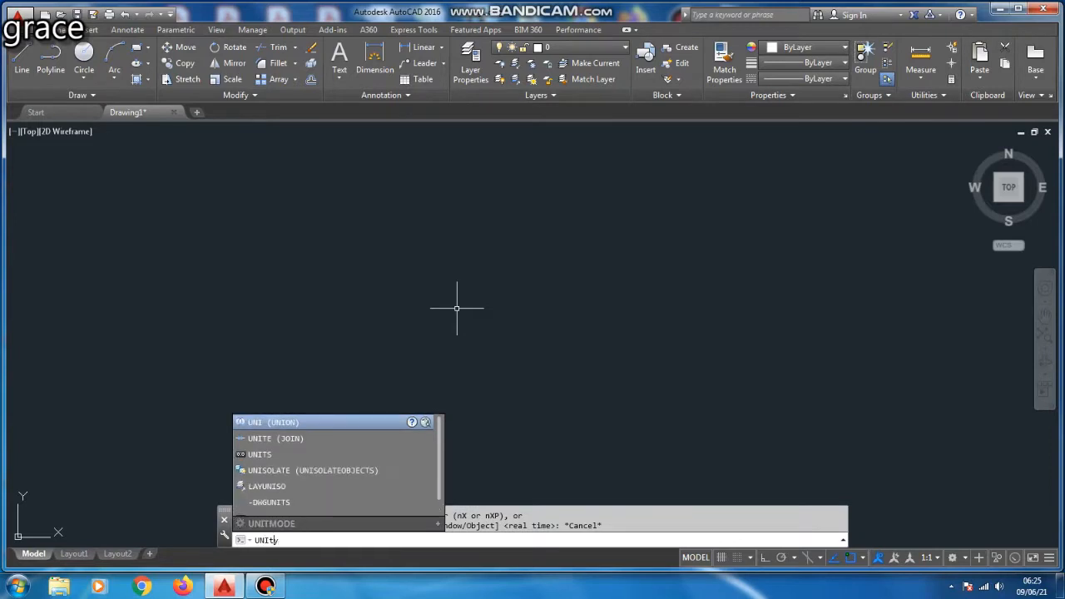
key(BackSpace)
key(BackSpace)
text(TS)
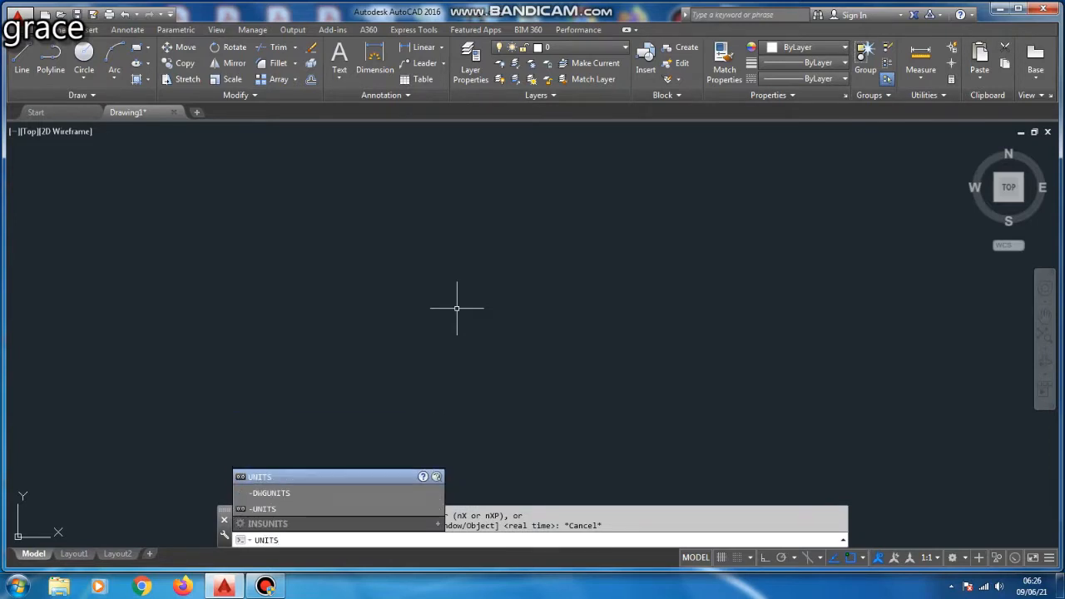
key(Return)
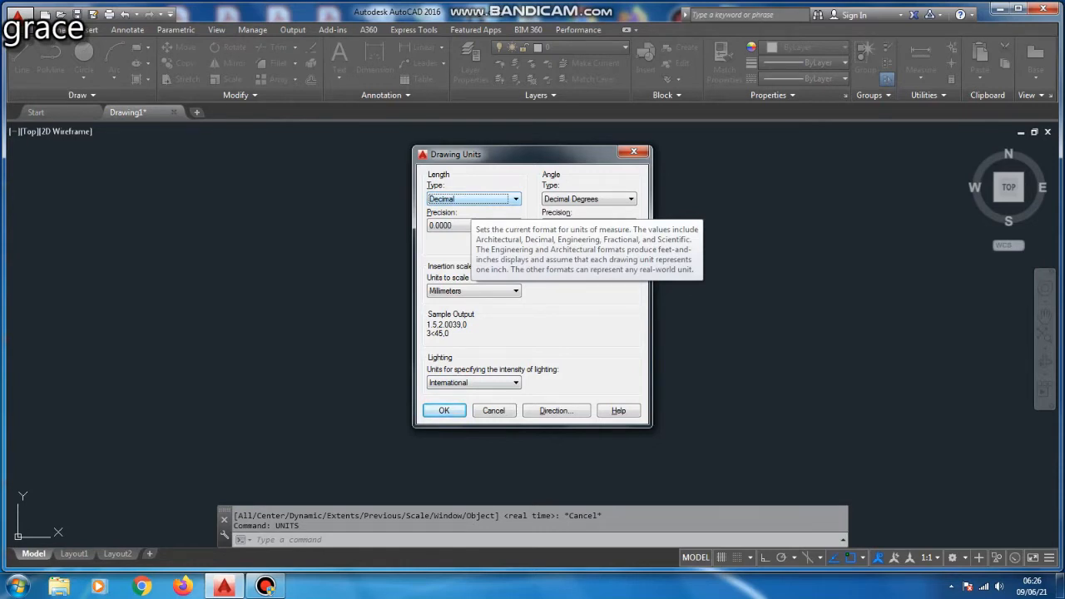
click(472, 200)
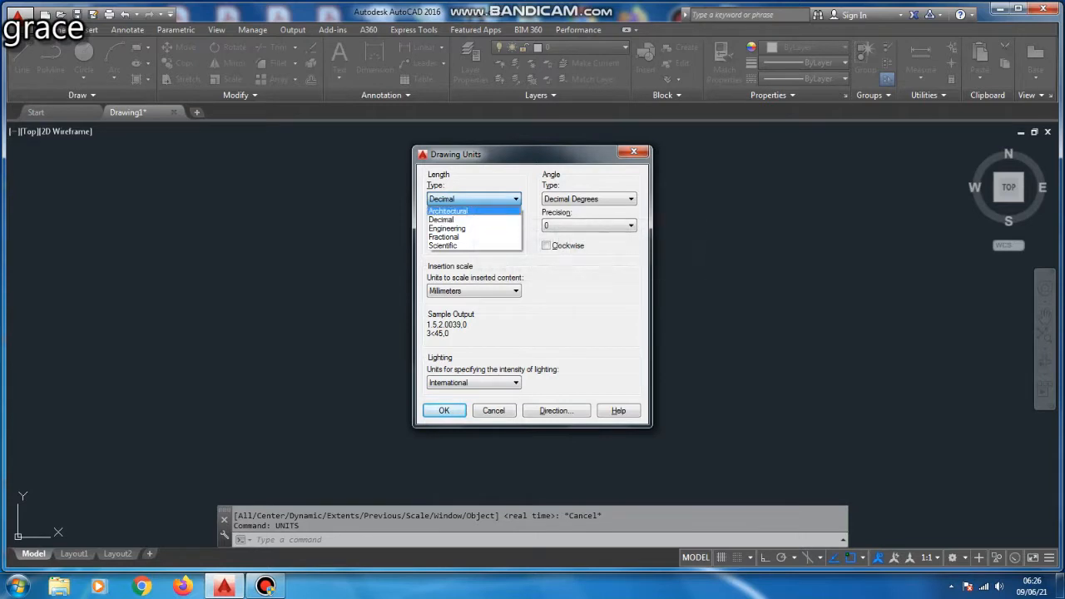
click(471, 219)
click(477, 225)
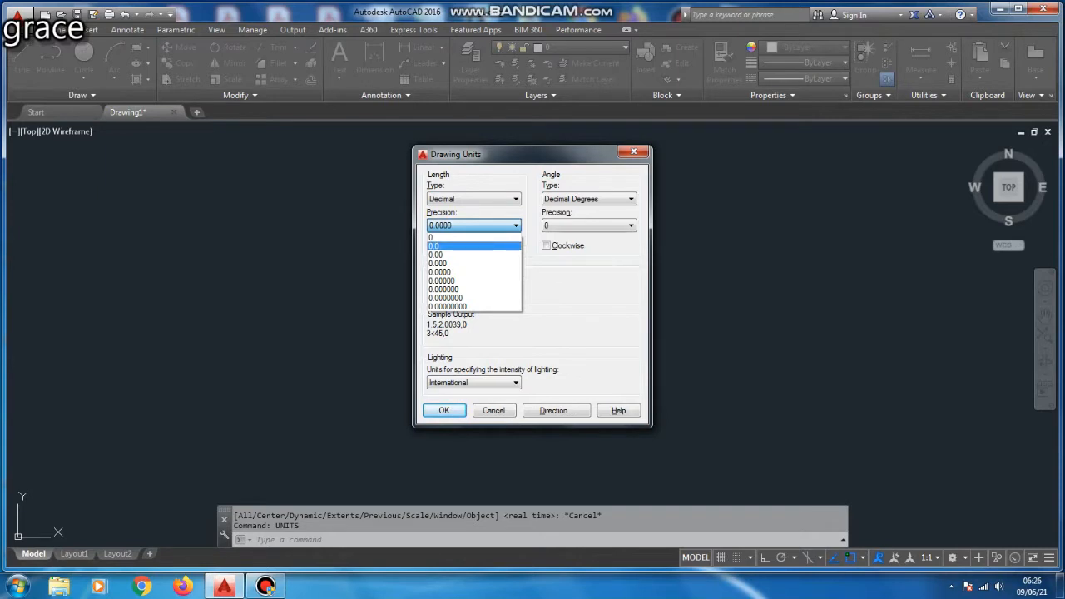
click(466, 237)
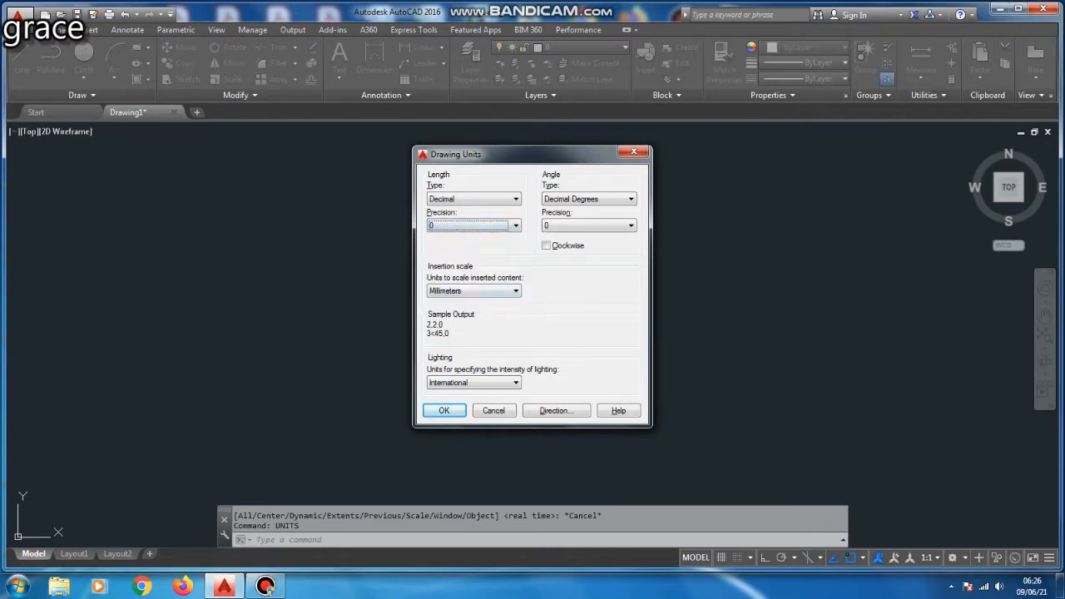
click(443, 410)
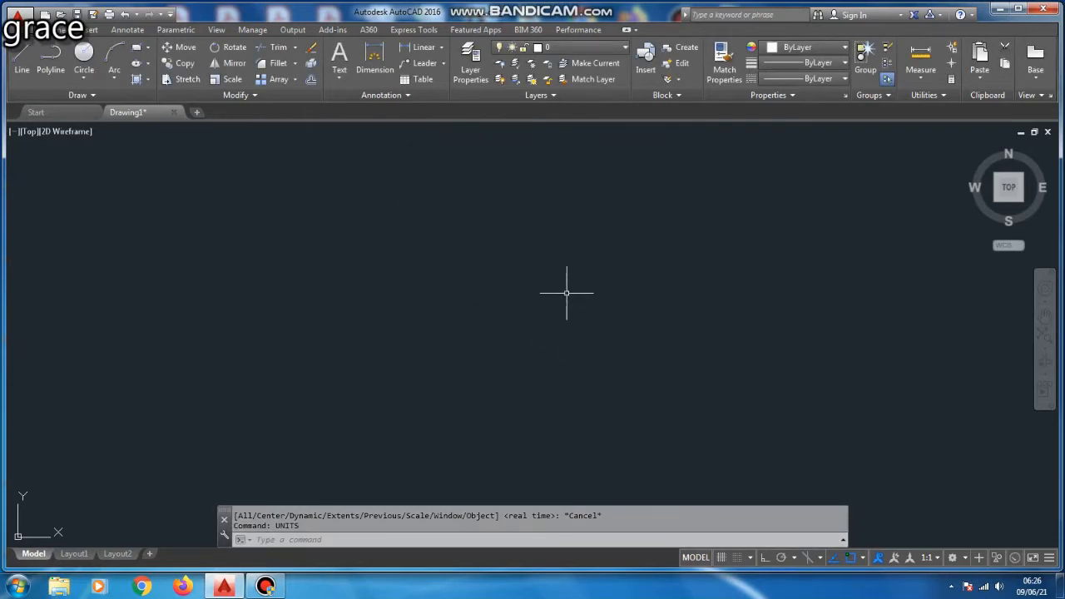
text(DIM)
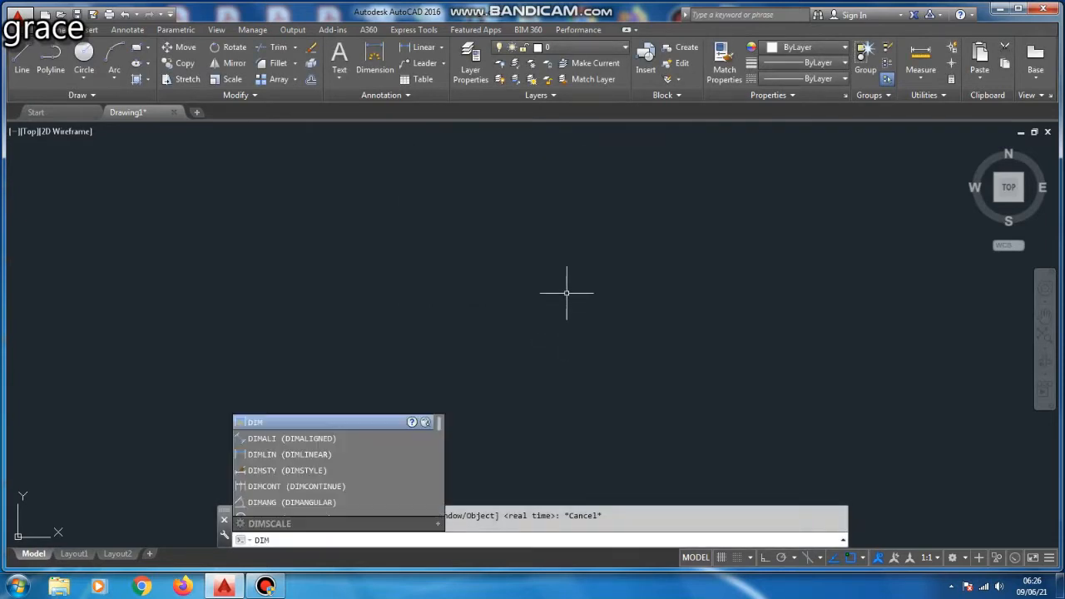
text(ENSION)
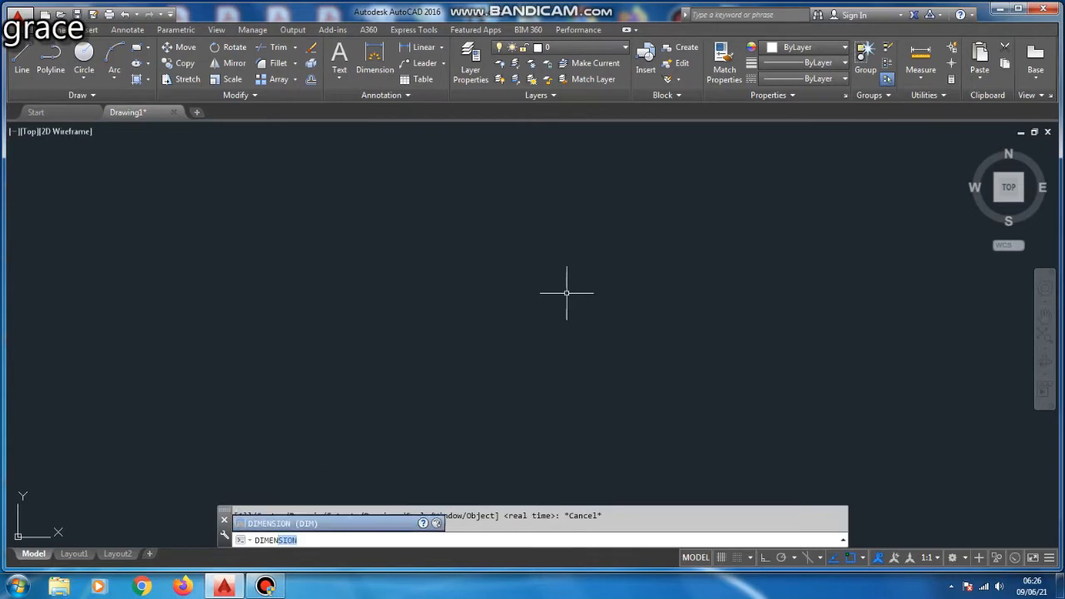
key(BackSpace)
key(BackSpace)
key(BackSpace)
key(BackSpace)
key(BackSpace)
Open the ISO-25 dimension style for modification through the DIMSTYLE command.
text(di)
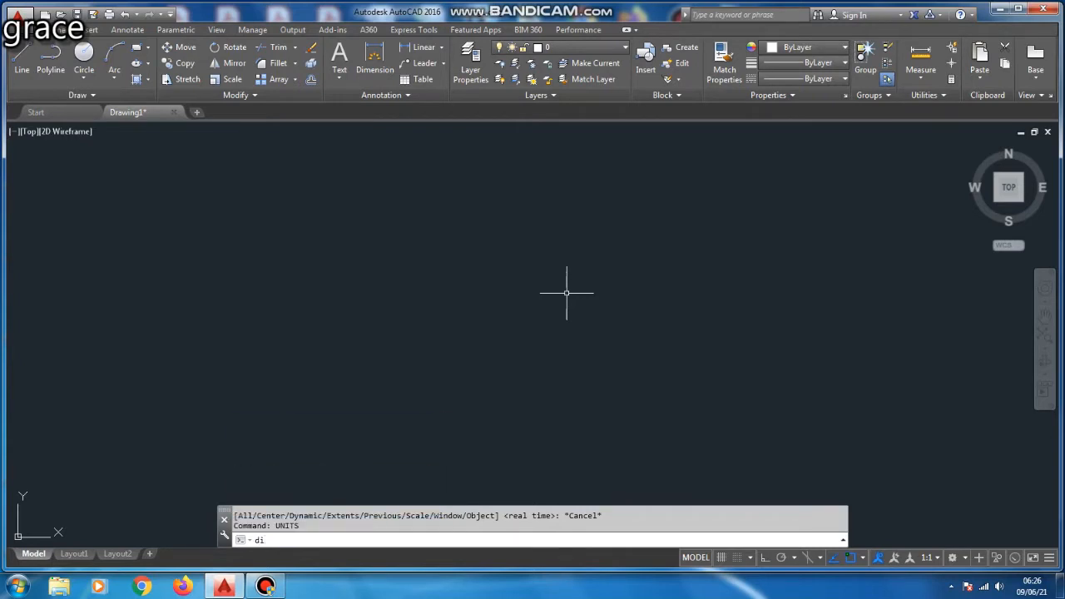
text(m)
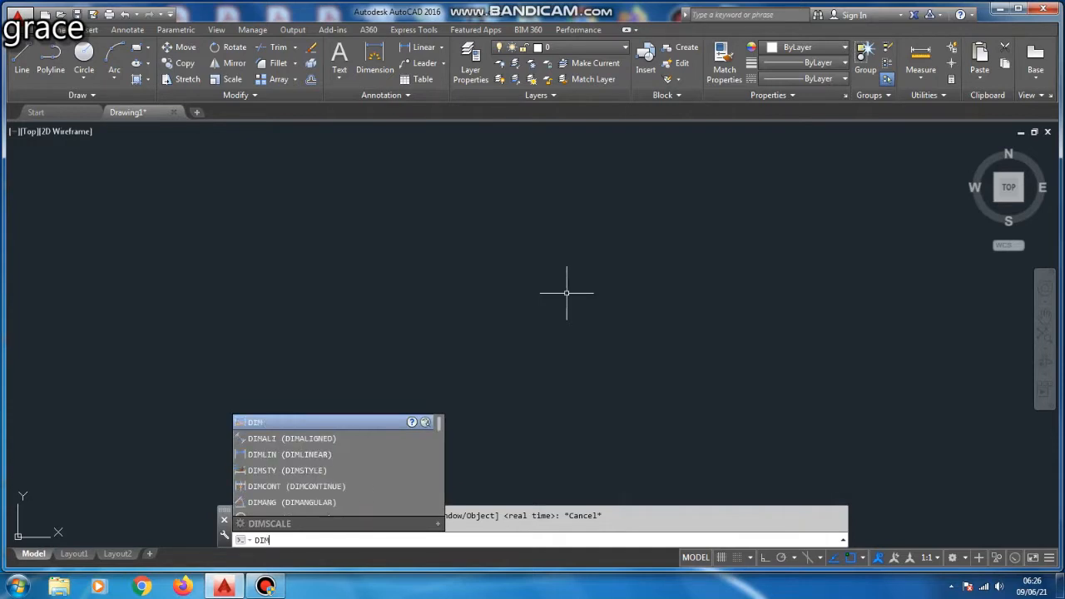
key(Down)
key(Down)
key(Down)
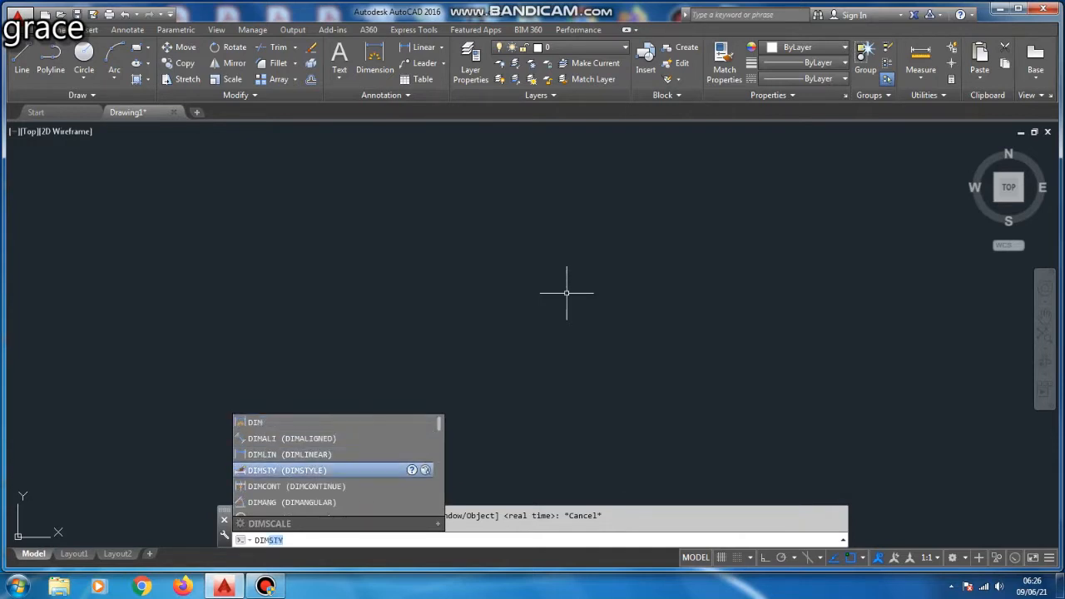
key(Return)
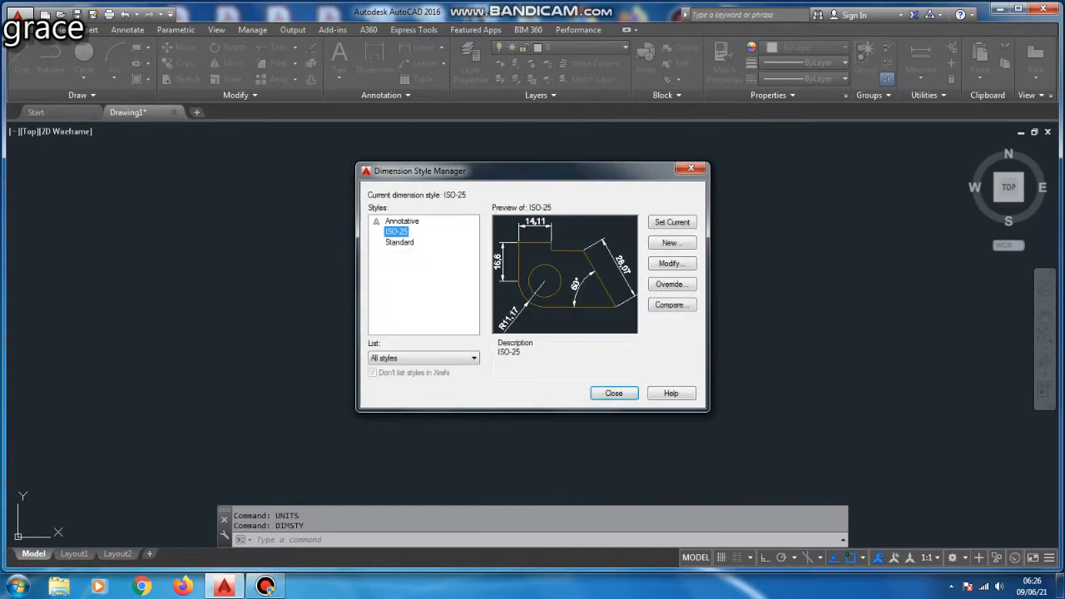
key(alt+m)
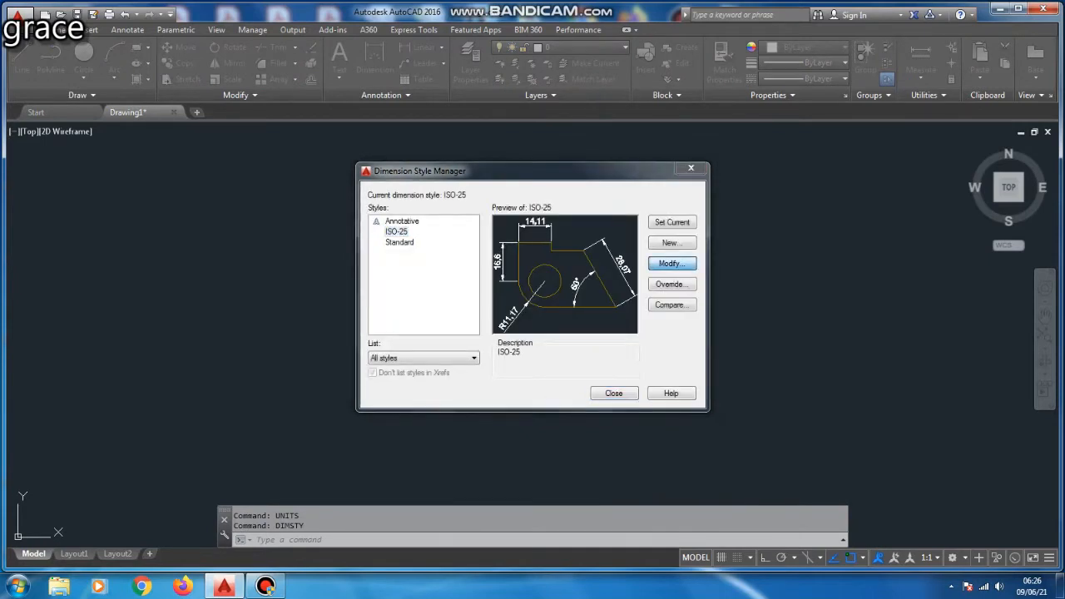
Set the center mark size and the arrow size of the ISO-25 style to 150.
key(ctrl+shift+Tab)
key(ctrl+shift+Tab)
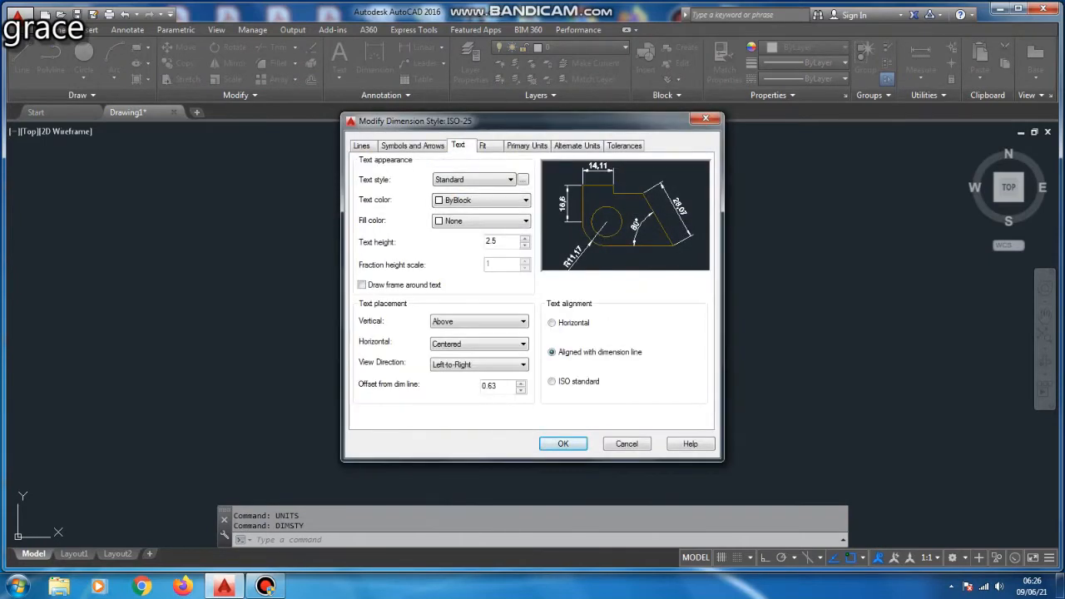
key(ctrl+shift+Tab)
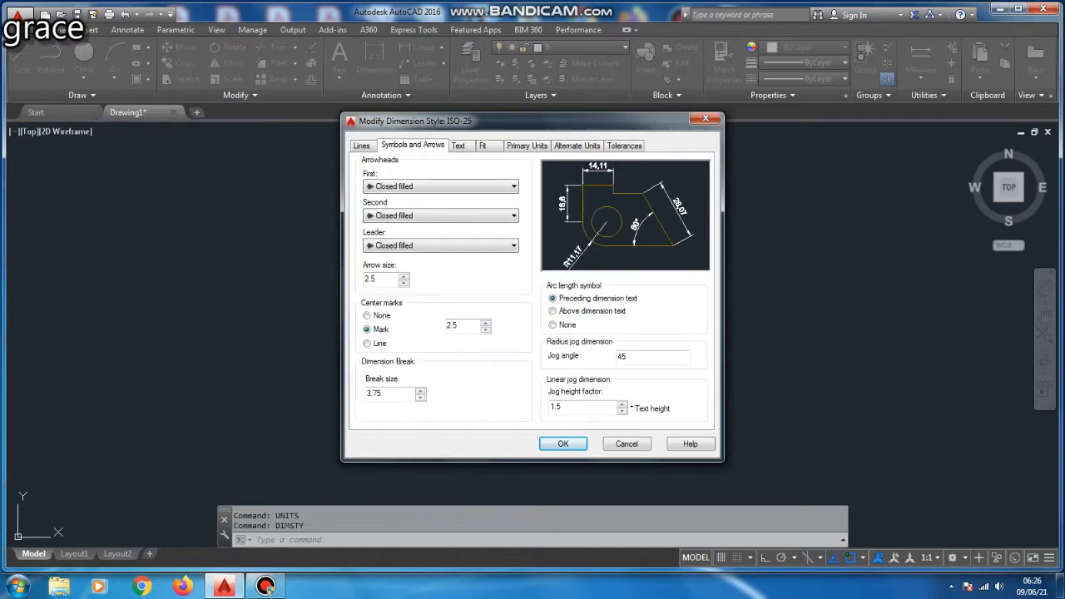
click(463, 325)
text(150)
click(381, 279)
text(150)
Keep the Arial font for the Standard text style used by the dimensions and make that style current.
key(ctrl+Tab)
click(482, 180)
click(482, 179)
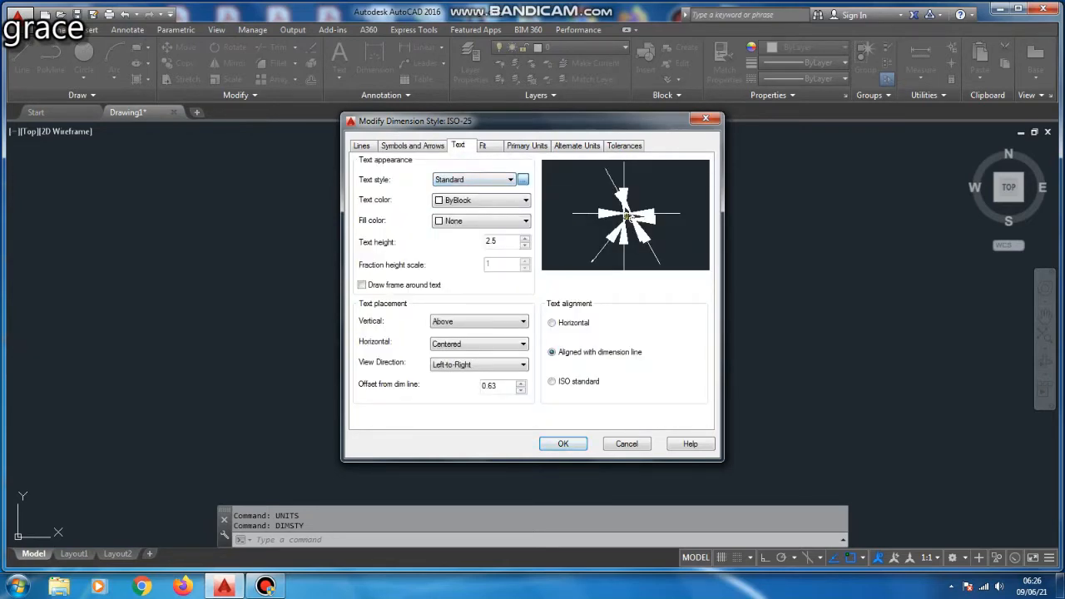
click(522, 180)
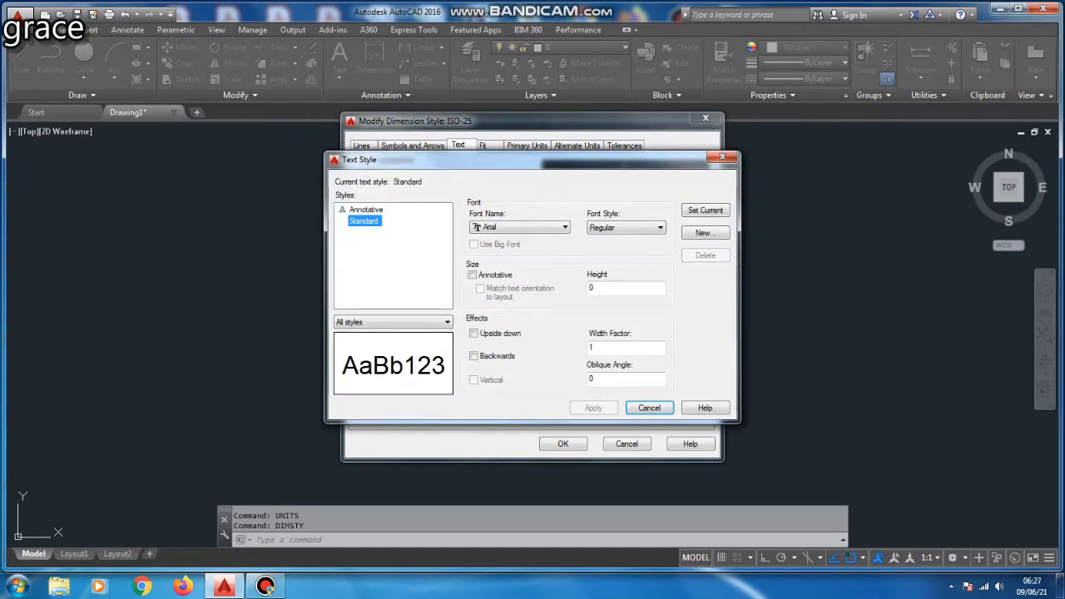
click(565, 227)
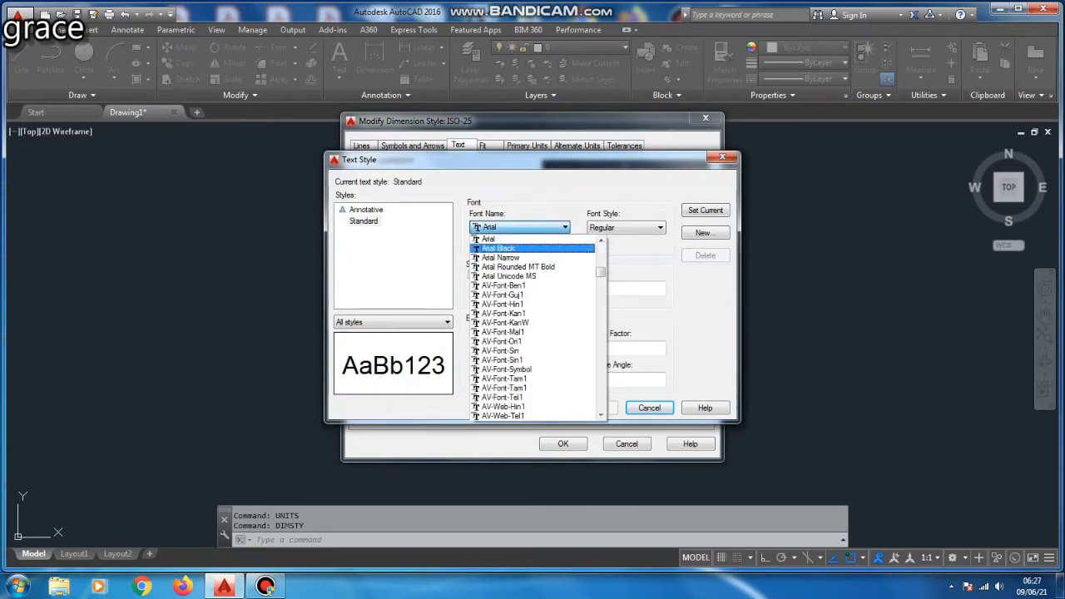
click(565, 227)
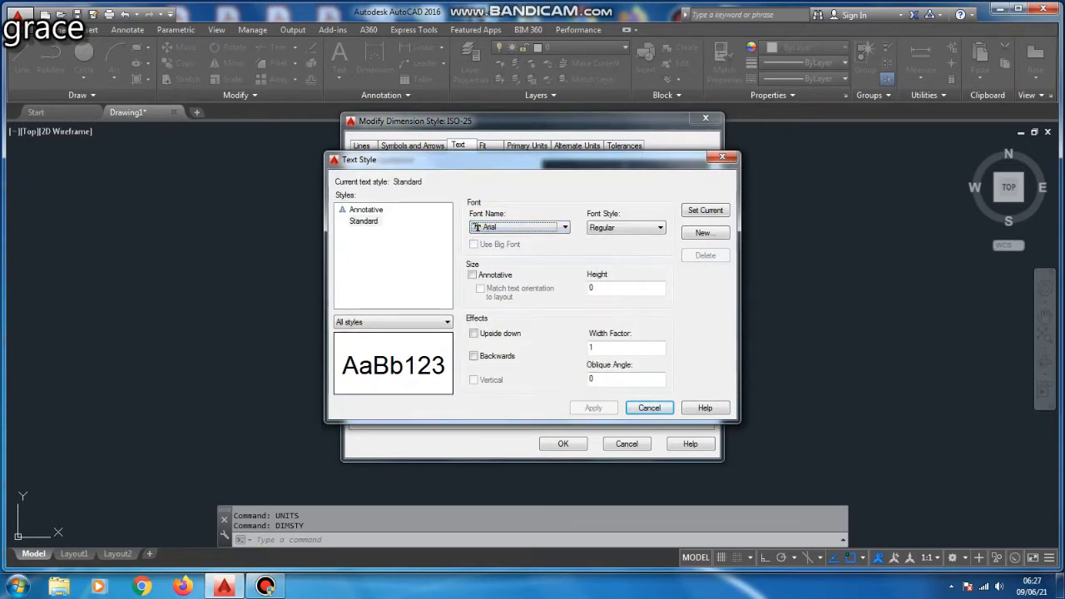
click(704, 210)
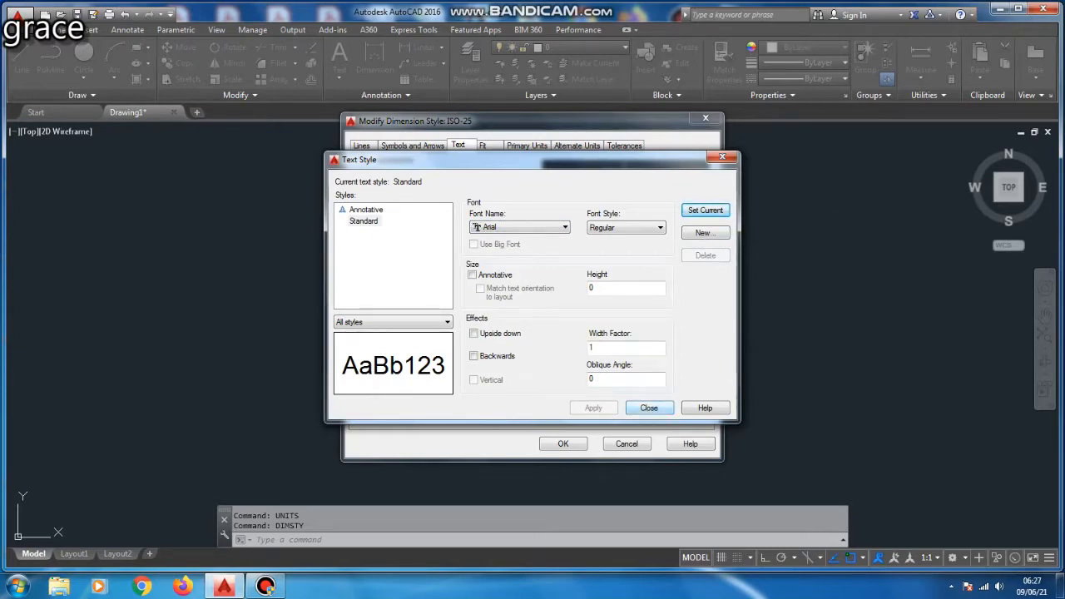
click(649, 407)
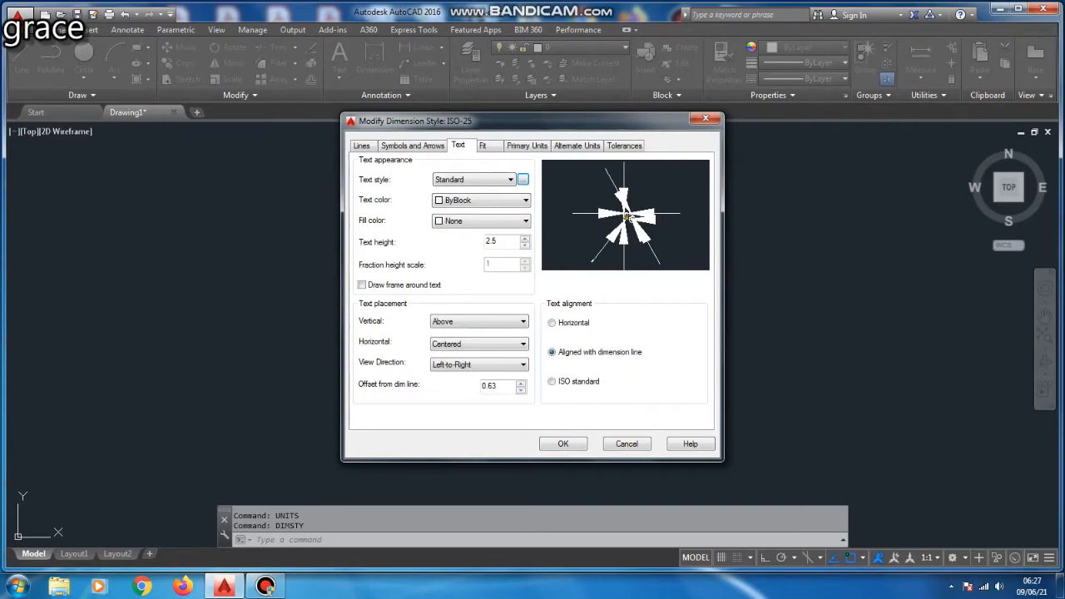
Set the primary linear dimension precision to 0 with decimal format, then save the ISO-25 style and close the style manager.
click(527, 145)
click(481, 173)
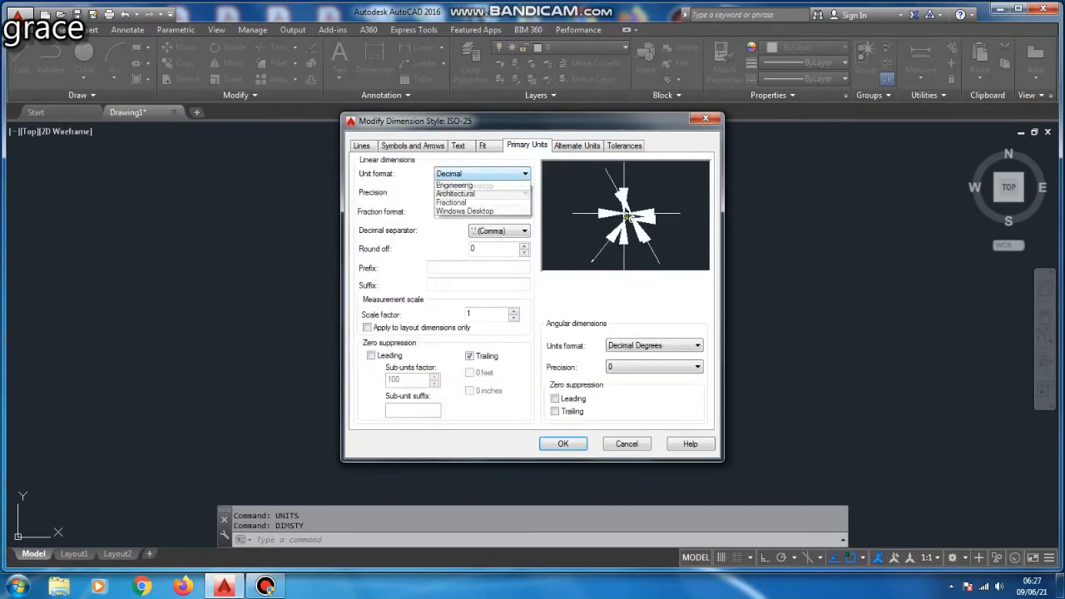
click(450, 194)
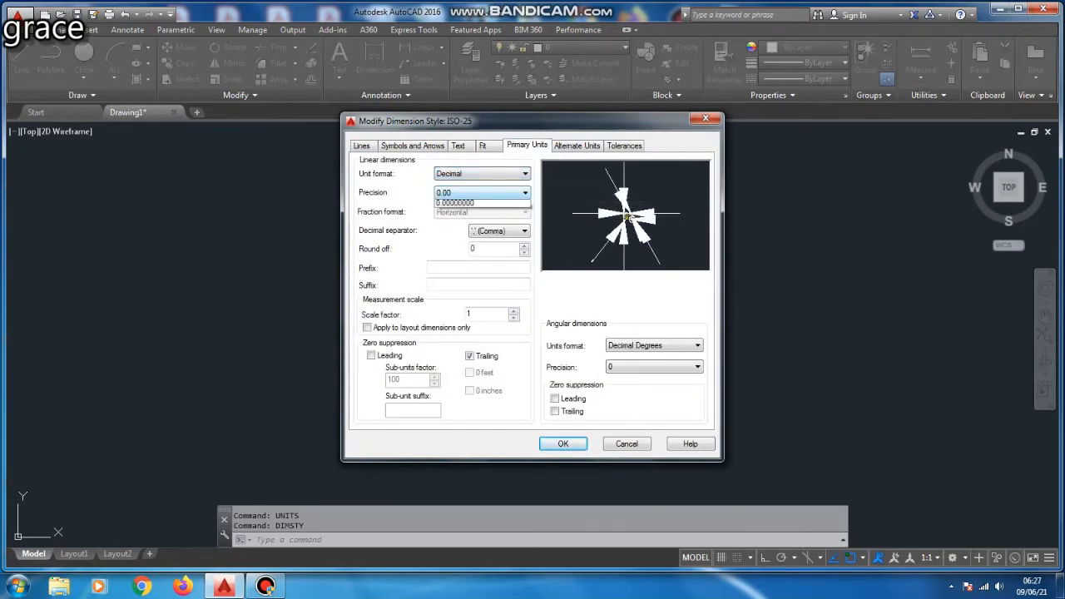
click(481, 192)
click(466, 205)
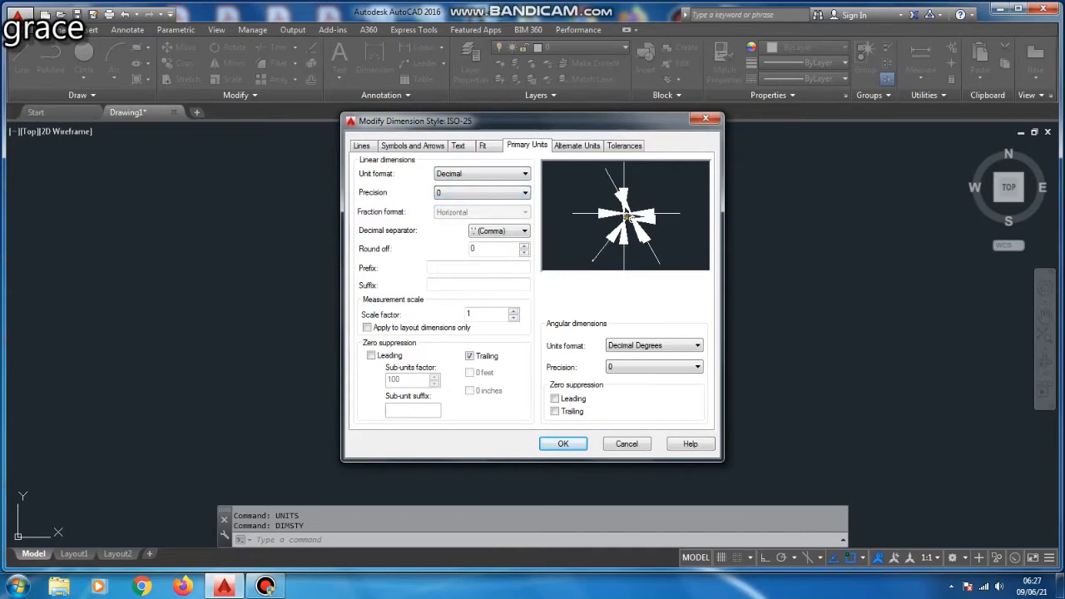
key(Return)
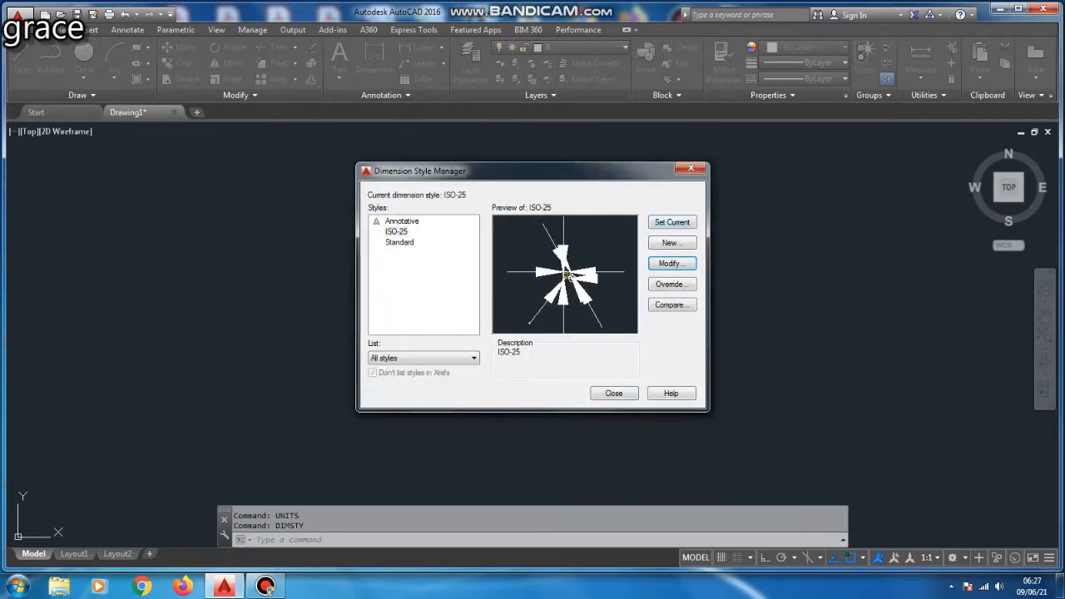
click(622, 393)
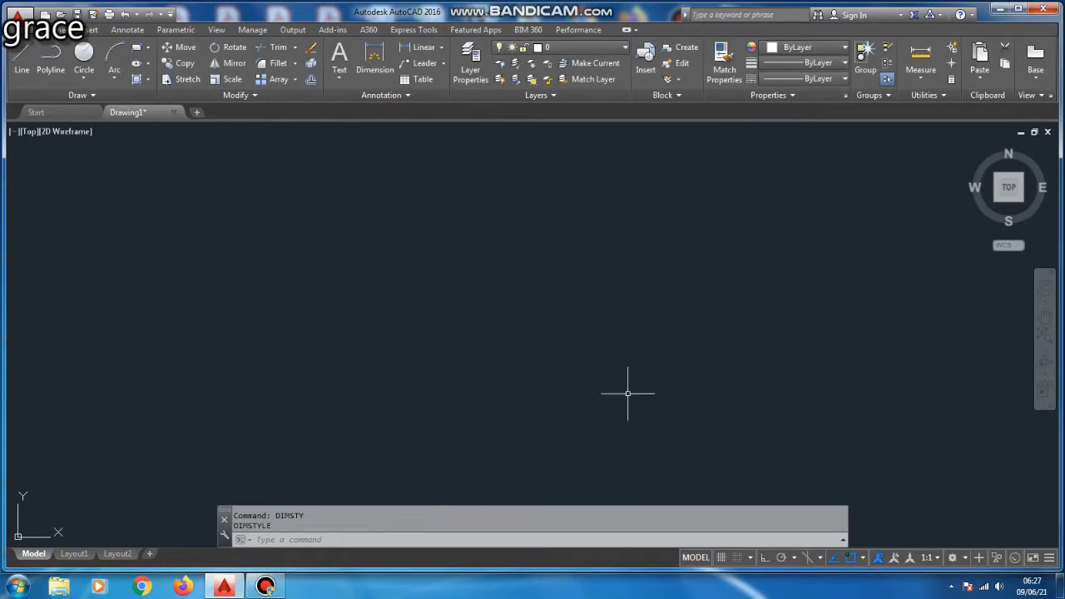
scroll(608, 297, up, 8)
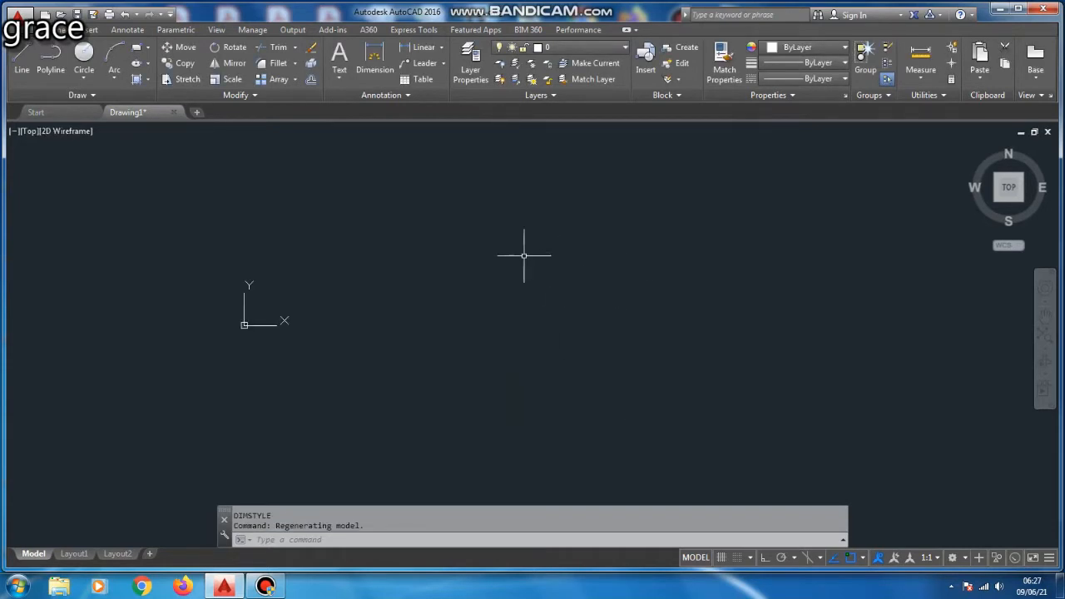
text(t)
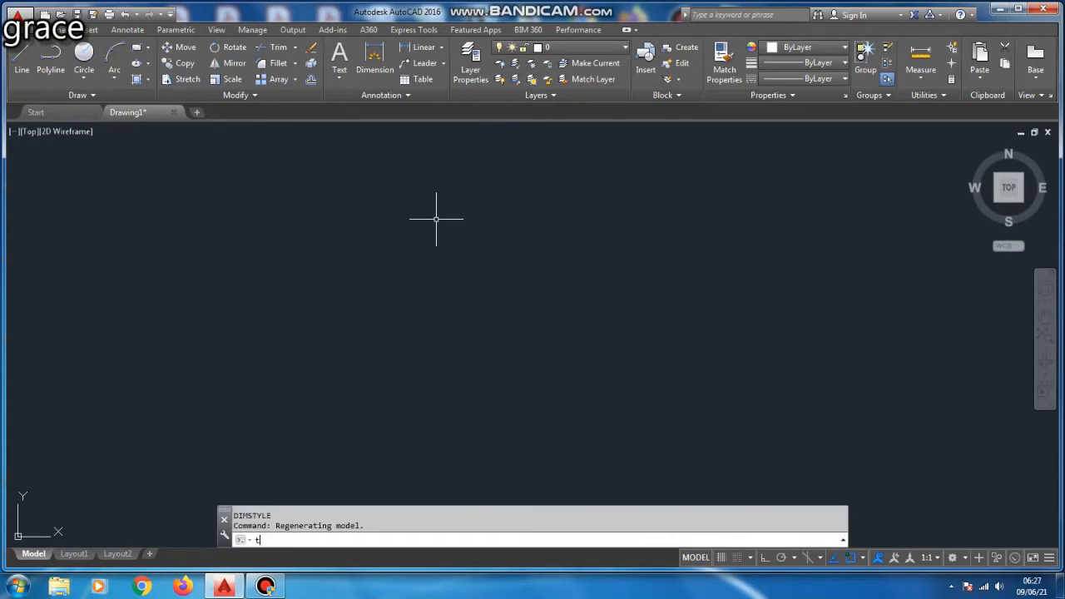
key(Return)
key(Escape)
key(Escape)
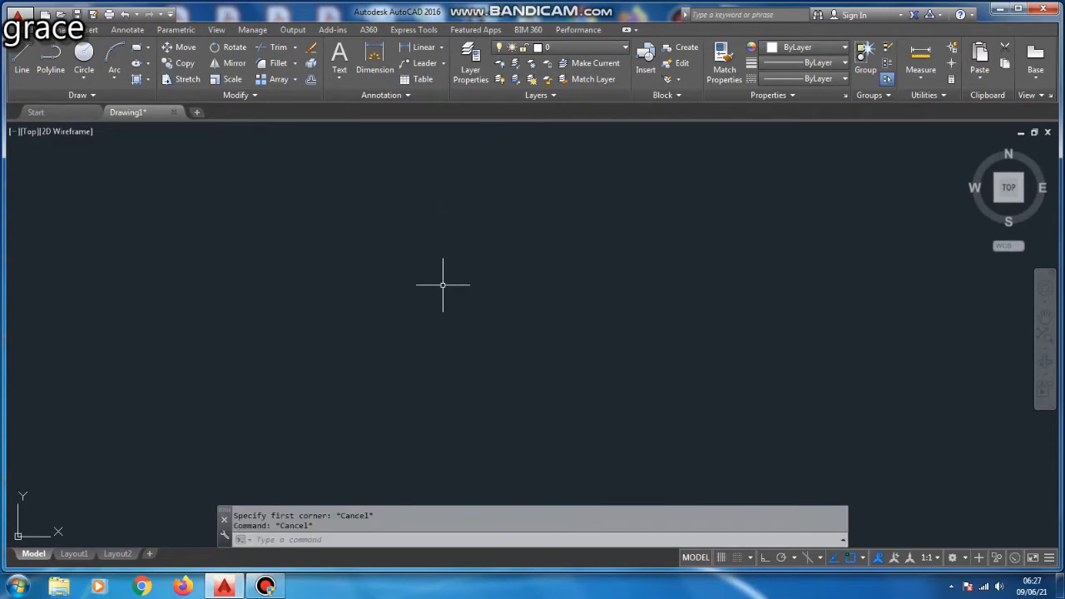
text(Te)
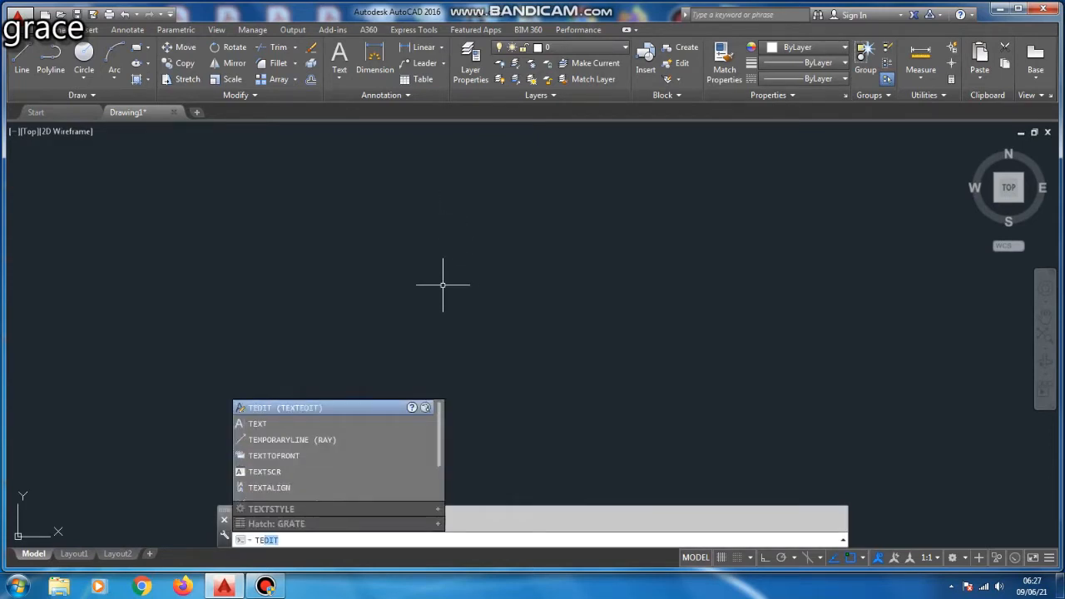
text(st)
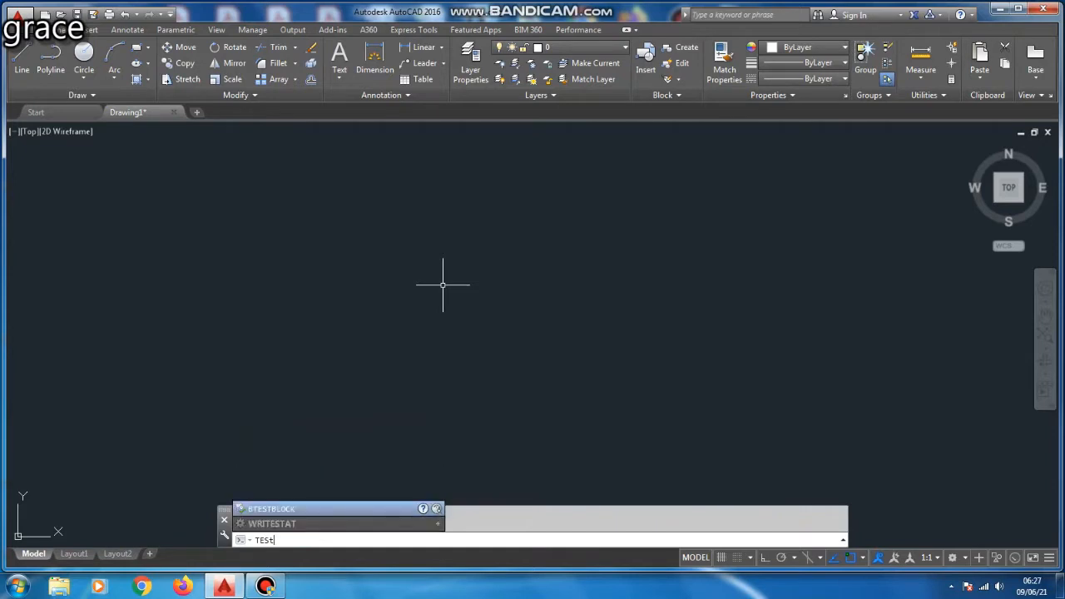
key(Return)
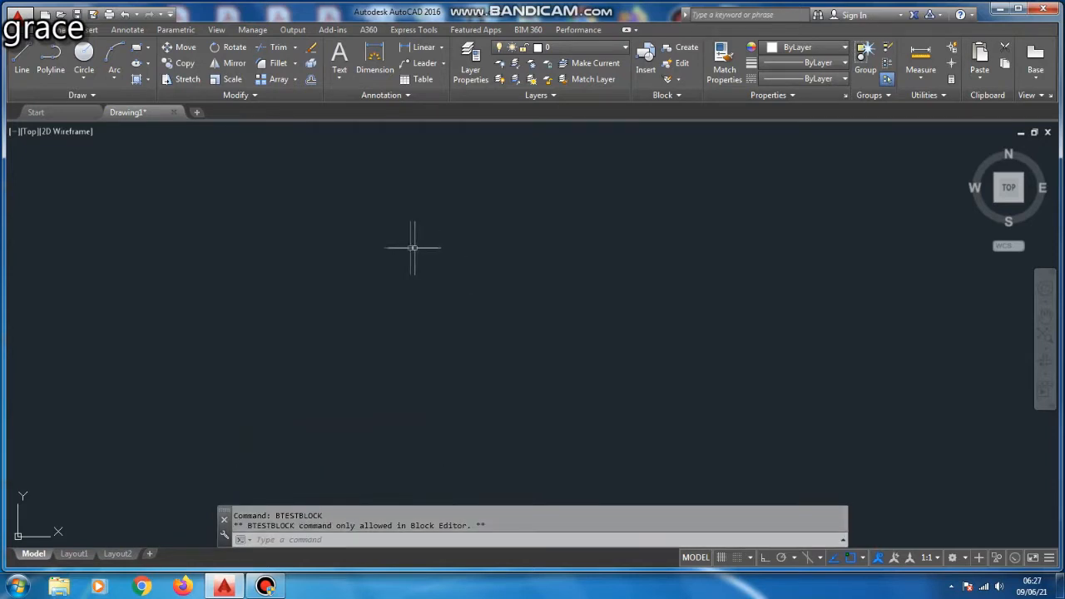
Create multiline text near the upper part of the drawing reading "A READING ROOM WITH RCC FLAT ROOF".
text(mt)
key(Return)
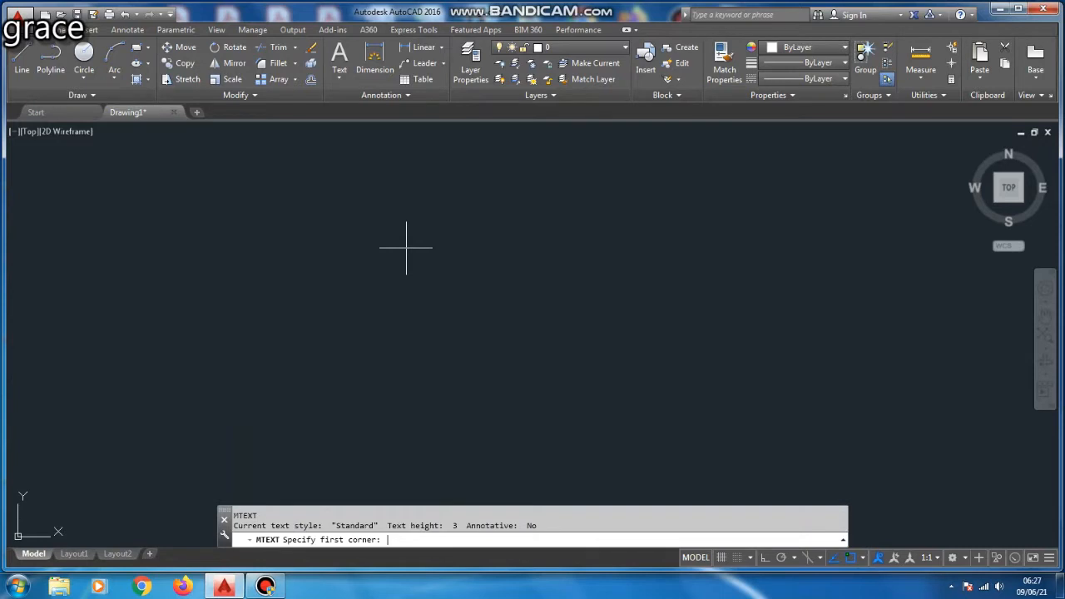
click(363, 203)
click(620, 254)
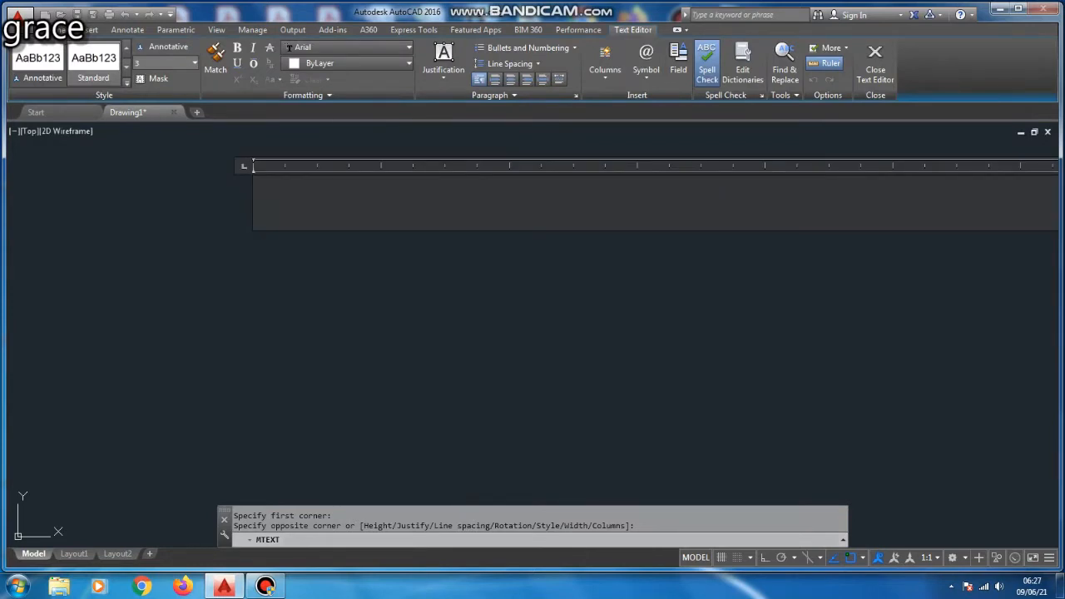
text(a)
key(BackSpace)
text(A RE)
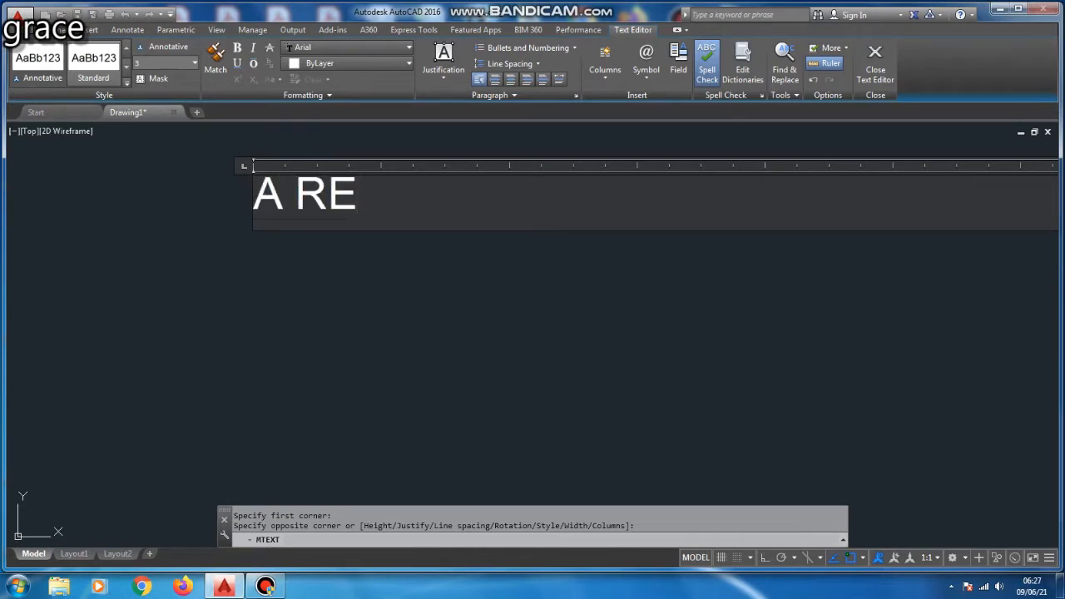
text(AD)
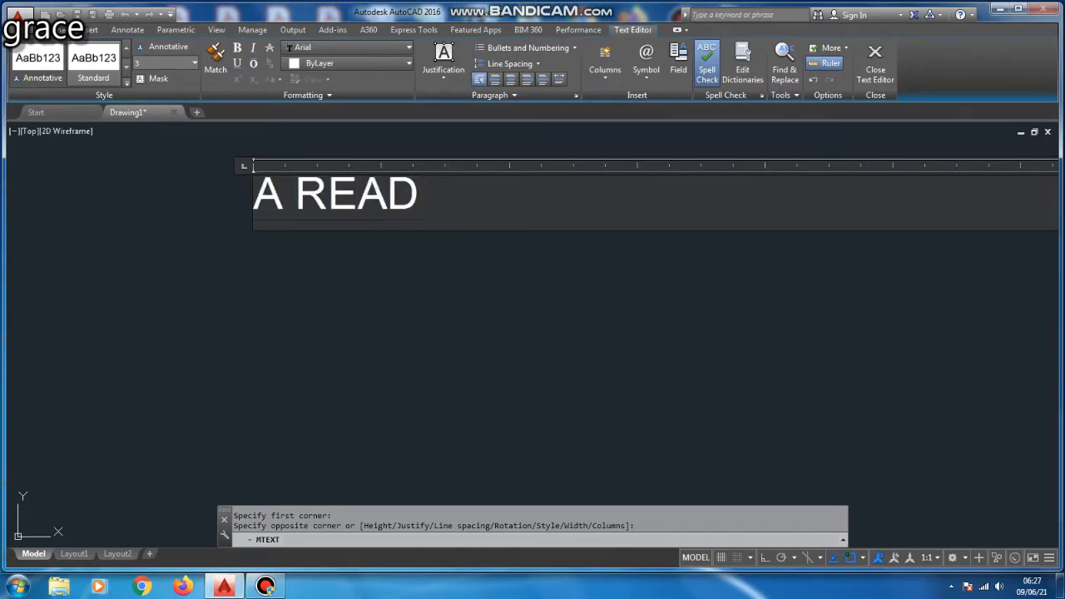
text(ING )
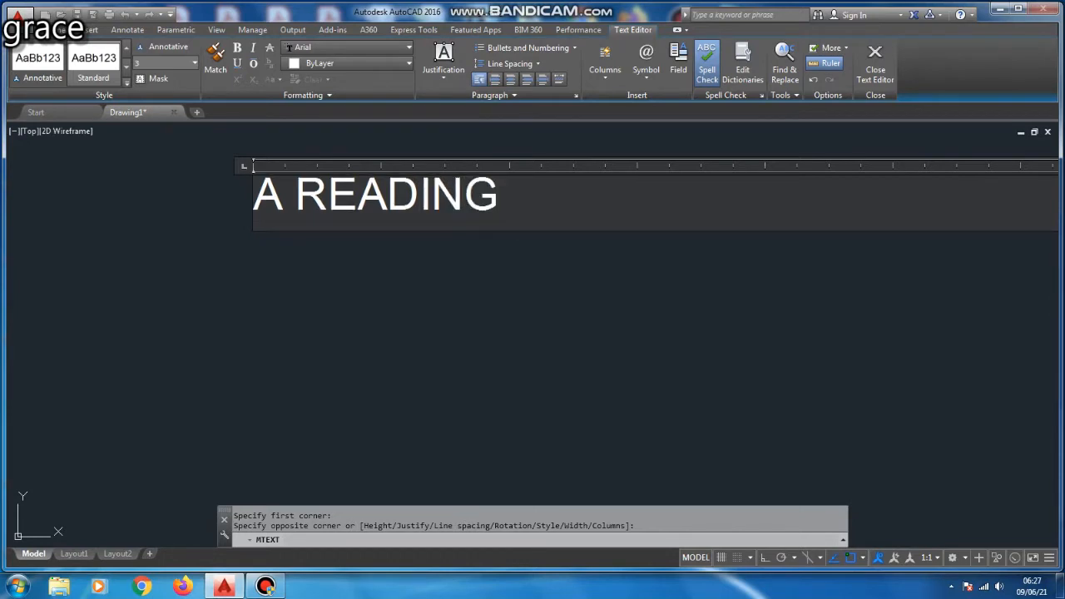
text(ROOM)
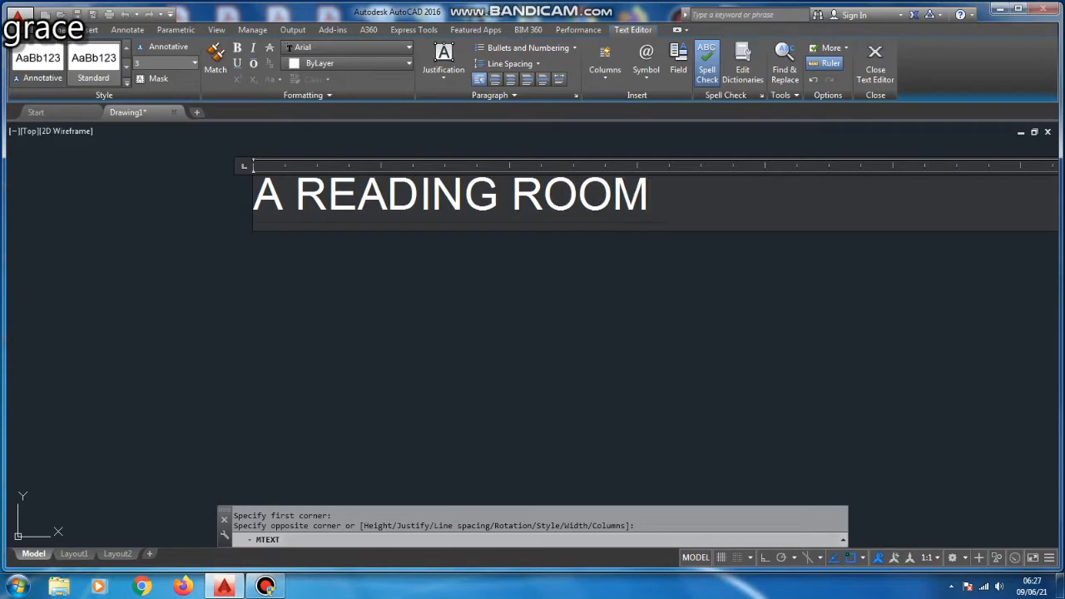
text( W)
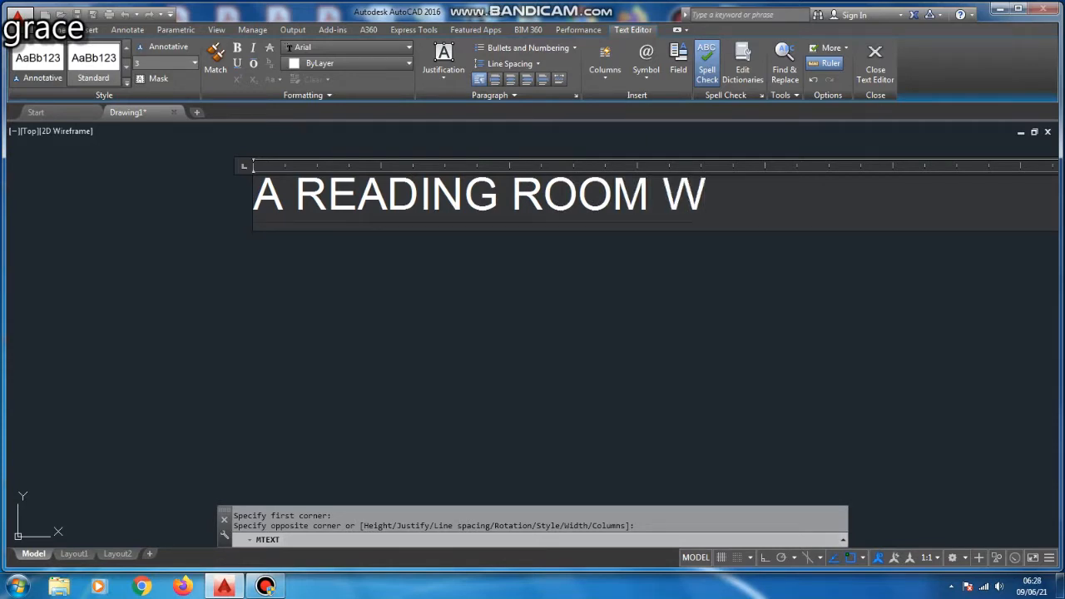
text(ITH)
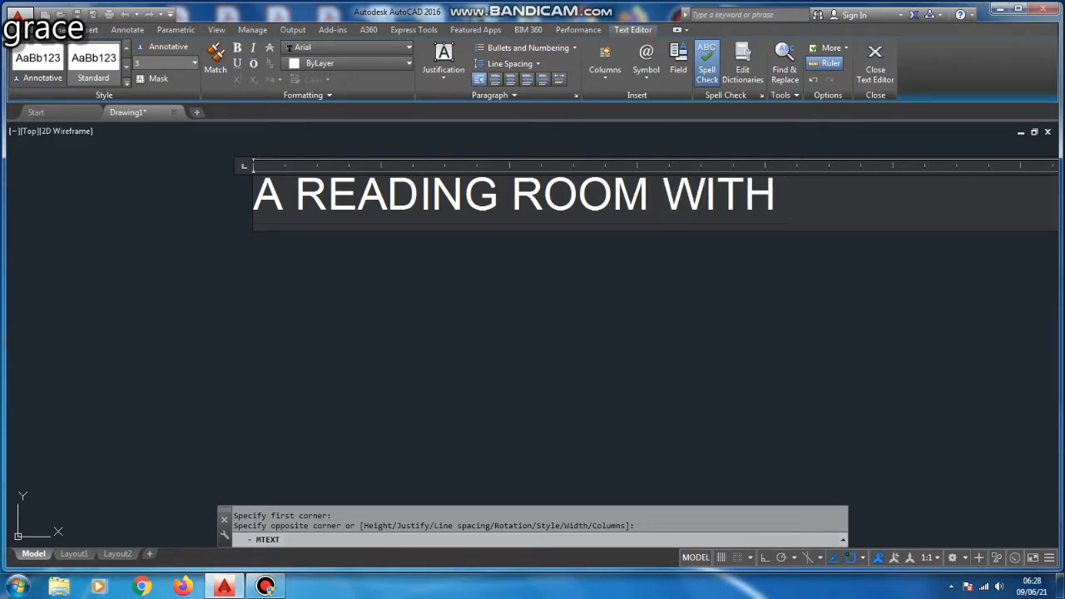
text( RCC)
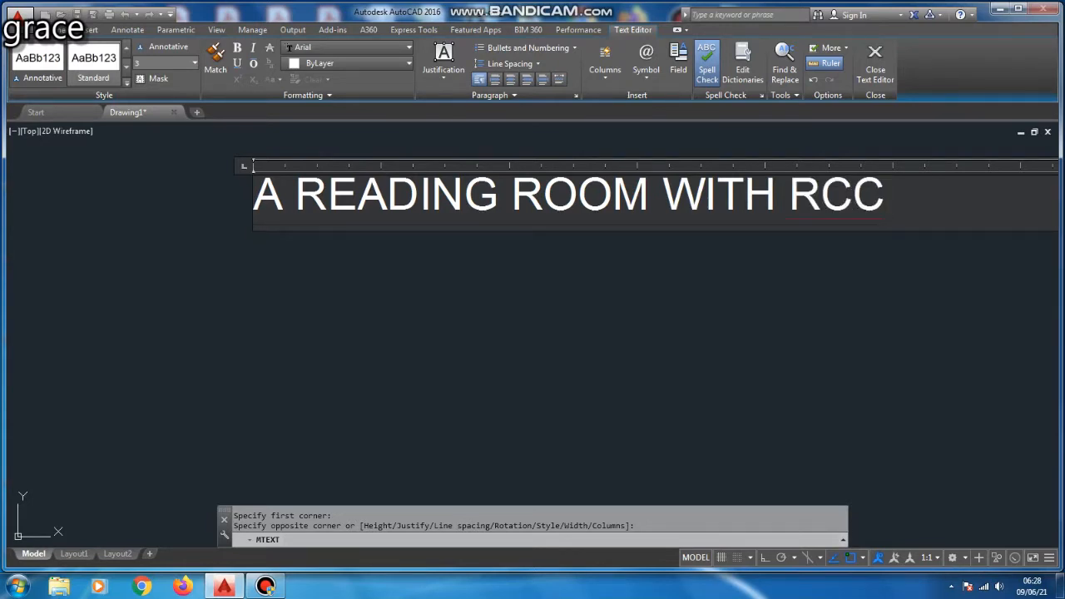
text( FL)
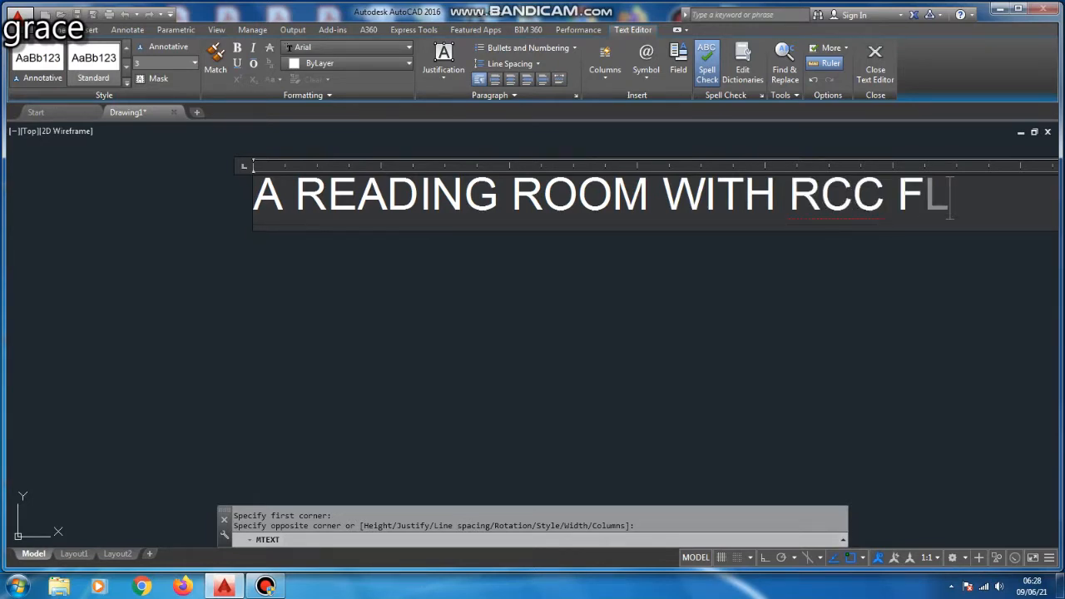
text(AT R)
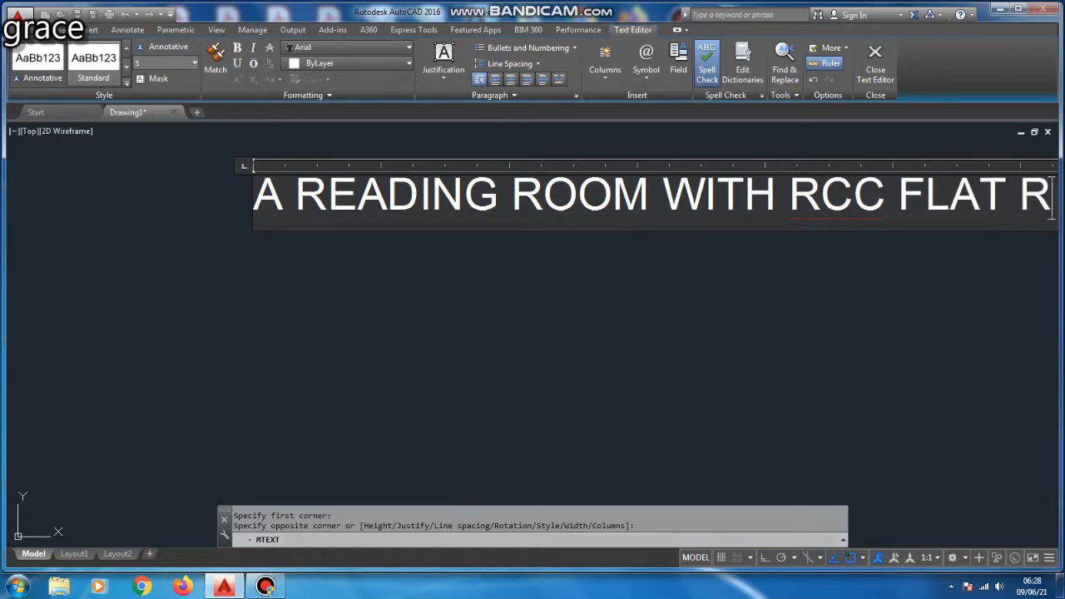
text(OOF)
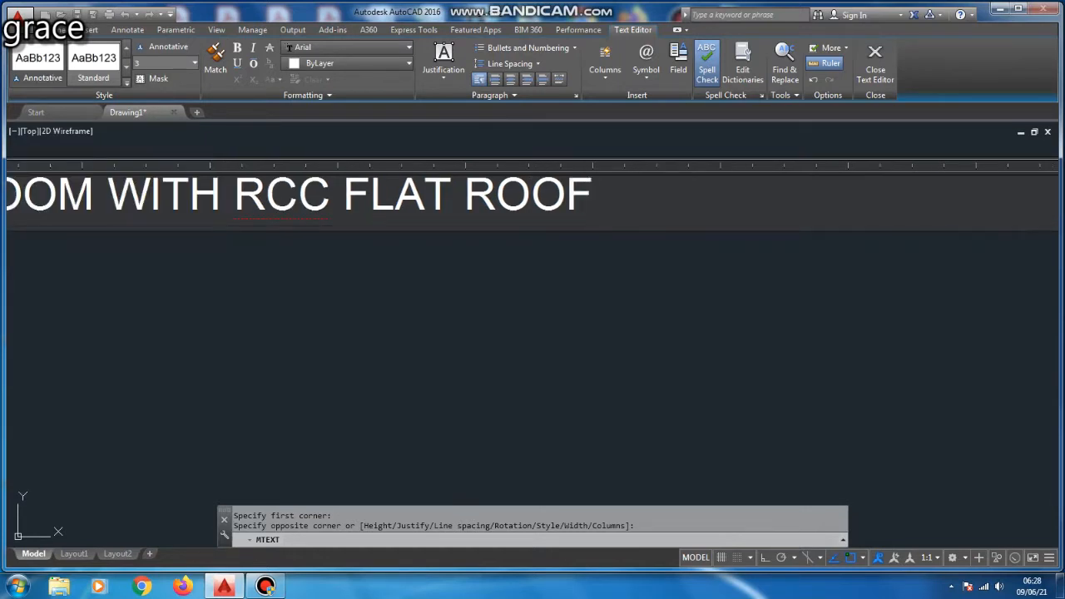
Make the whole title text bold and underlined, set its height to 4, and finish editing it.
scroll(618, 277, down, 4)
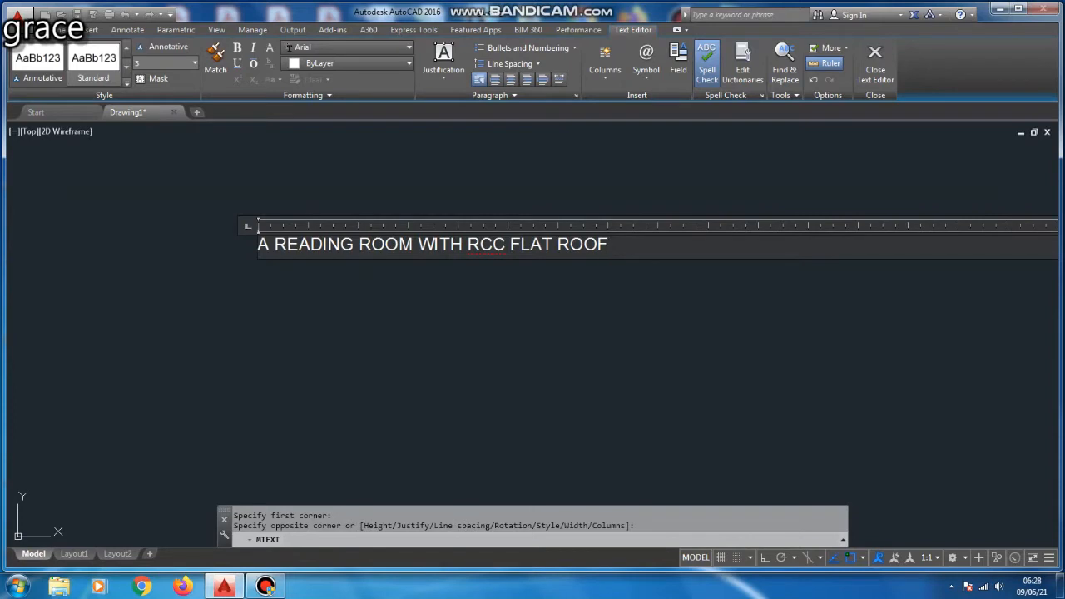
drag(610, 247, 257, 247)
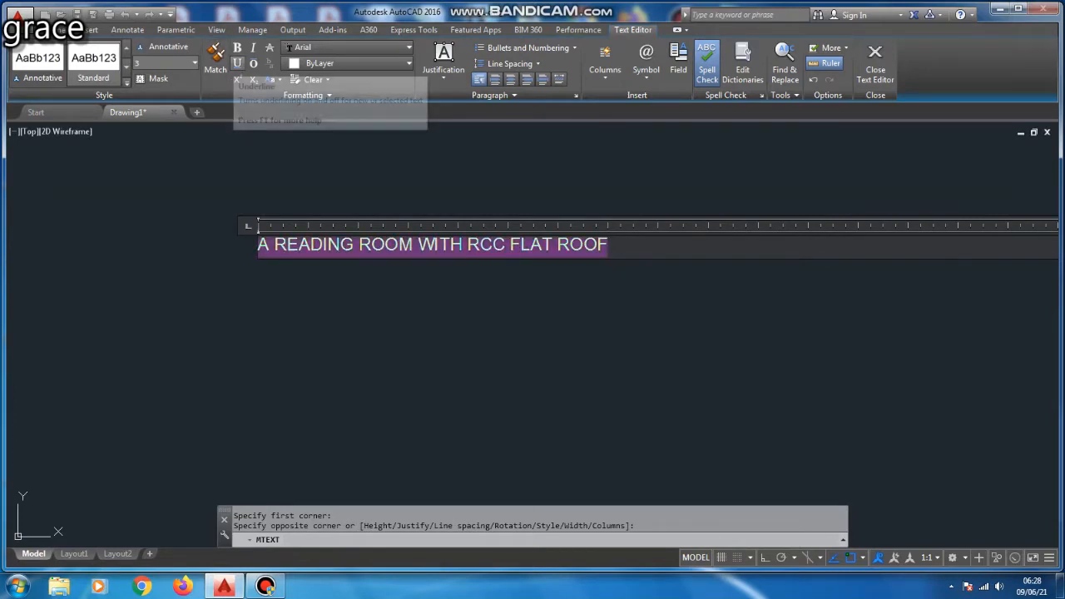
click(237, 48)
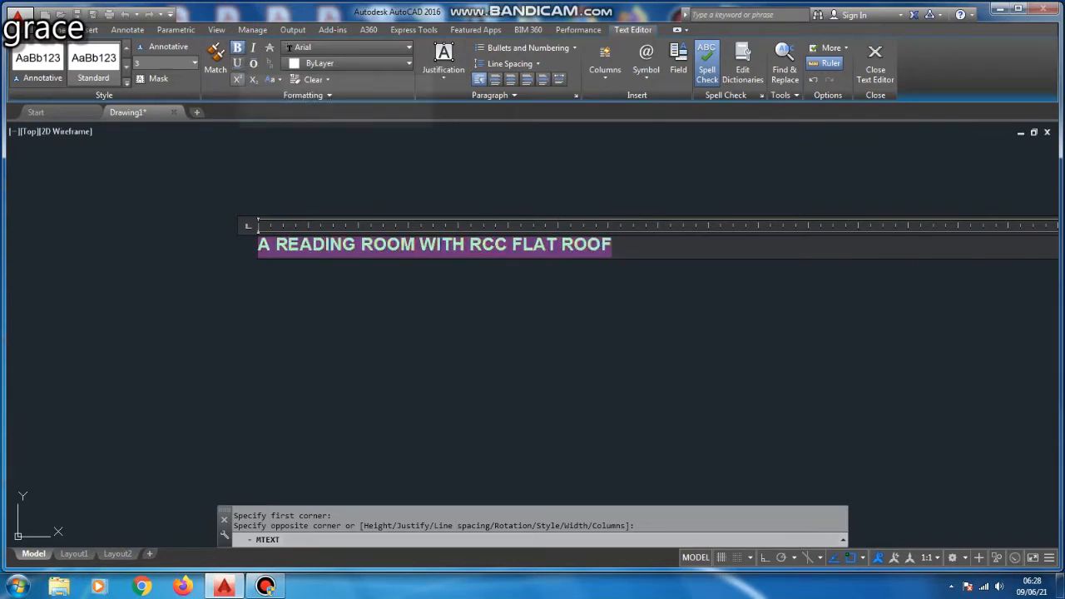
click(237, 63)
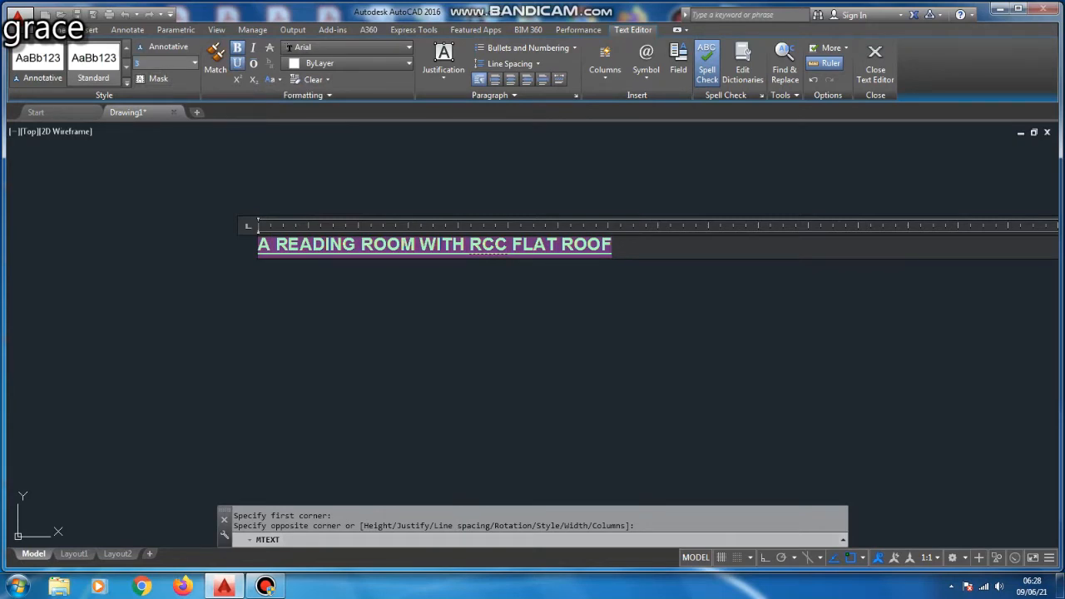
key(Return)
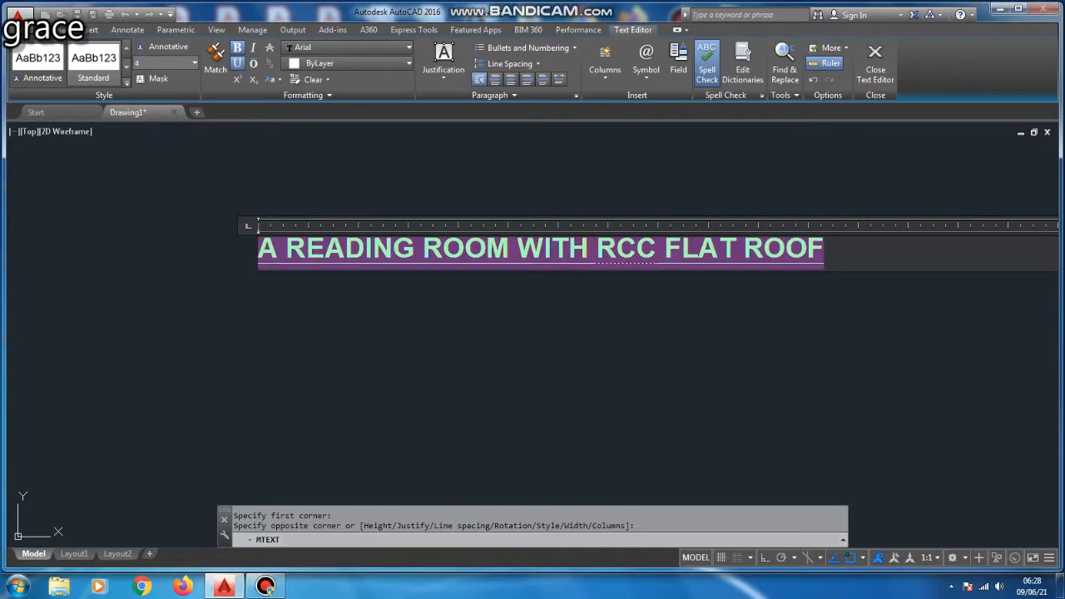
click(385, 292)
scroll(226, 245, up, 4)
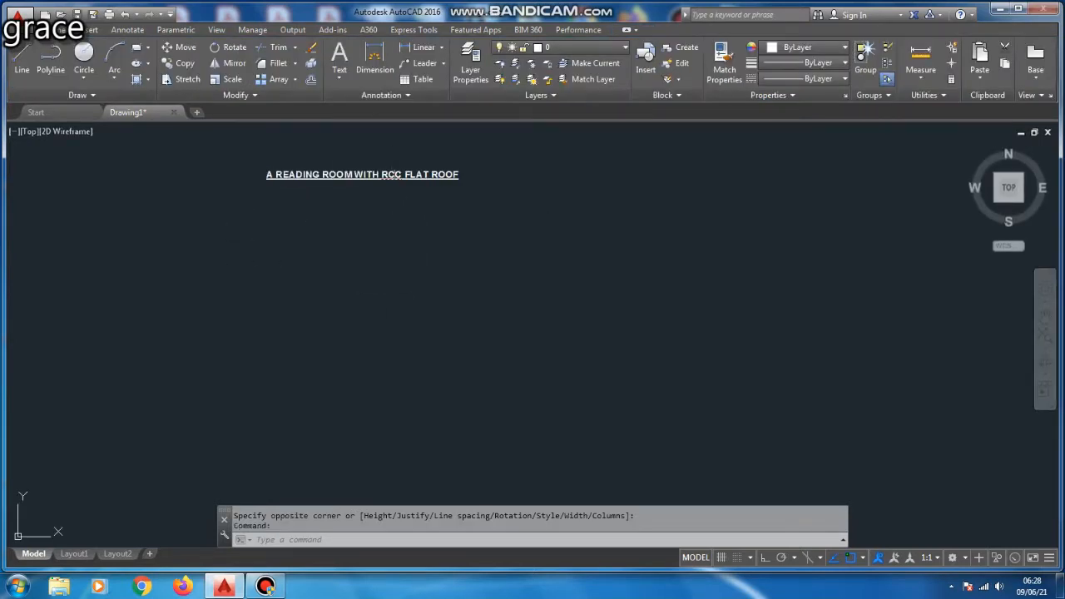
double_click(366, 174)
key(ctrl+a)
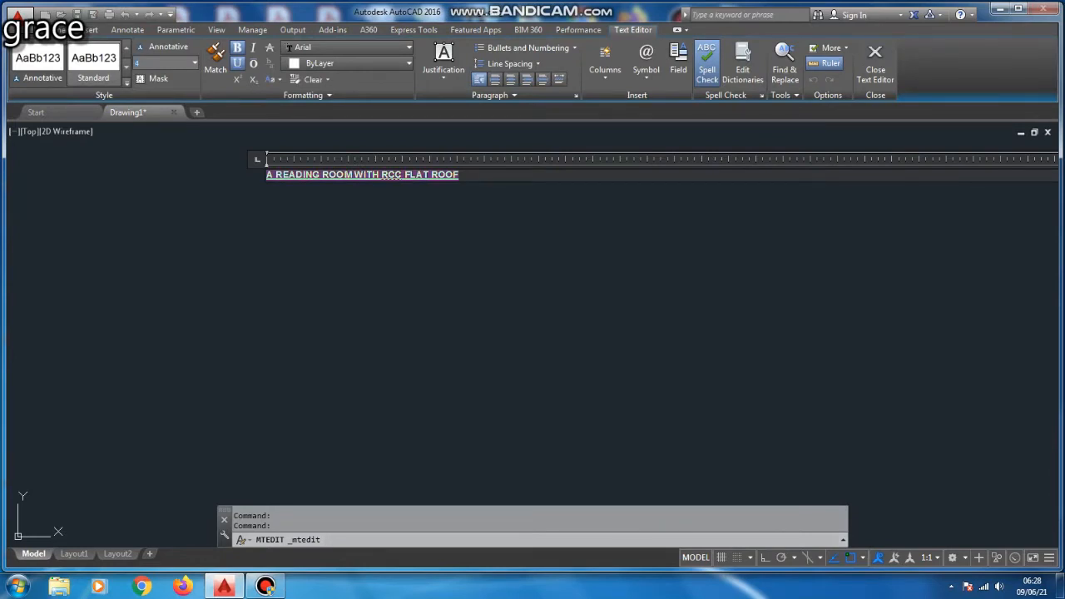
click(209, 178)
scroll(344, 167, up, 3)
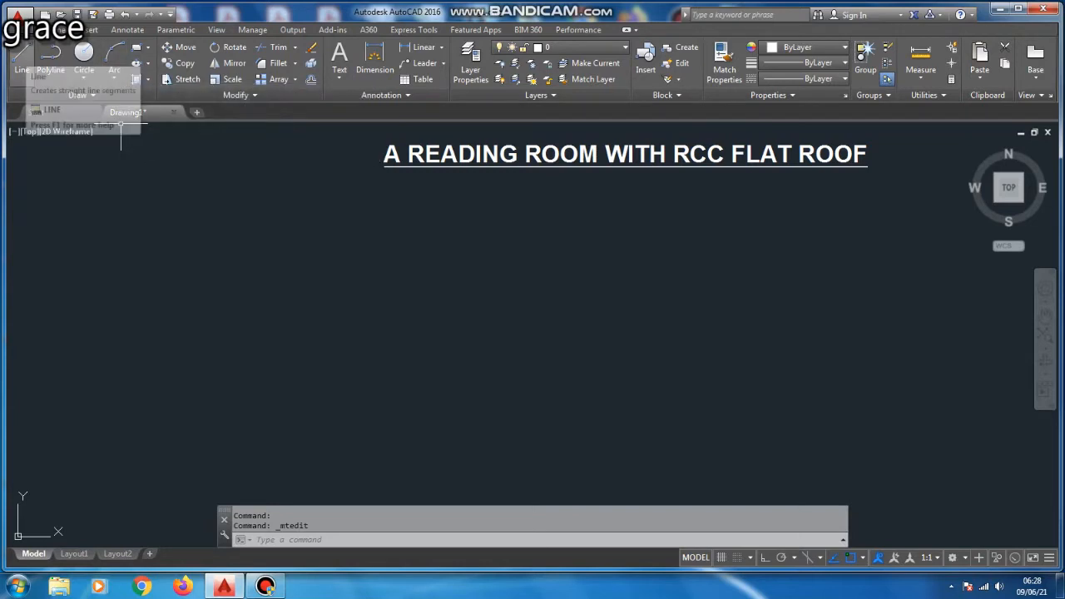
Draw a horizontal line 9000 long below the title text with ortho mode on, and end the Line command.
click(21, 58)
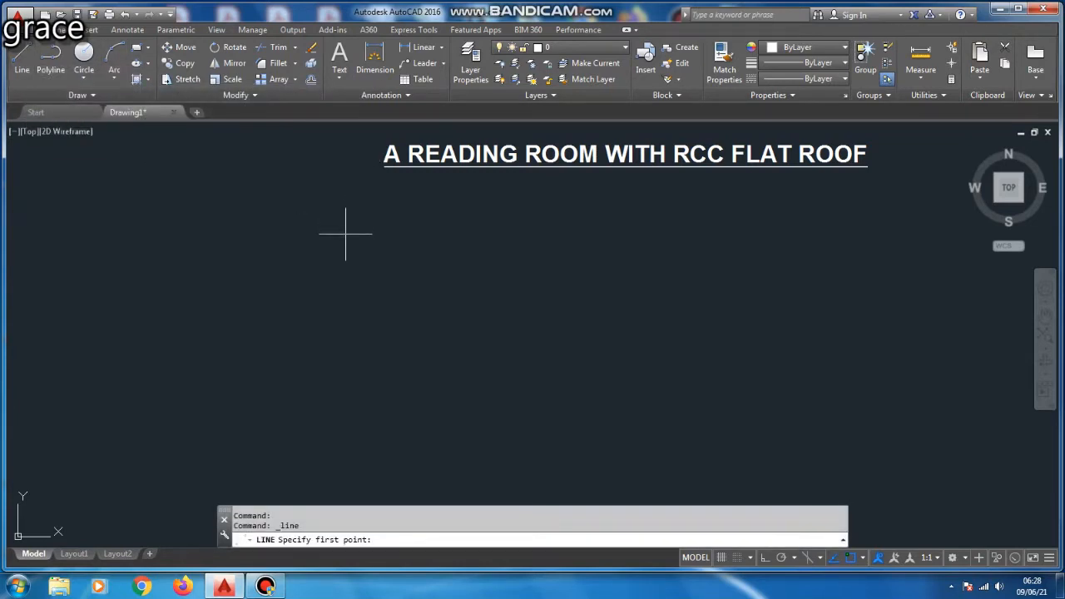
key(Escape)
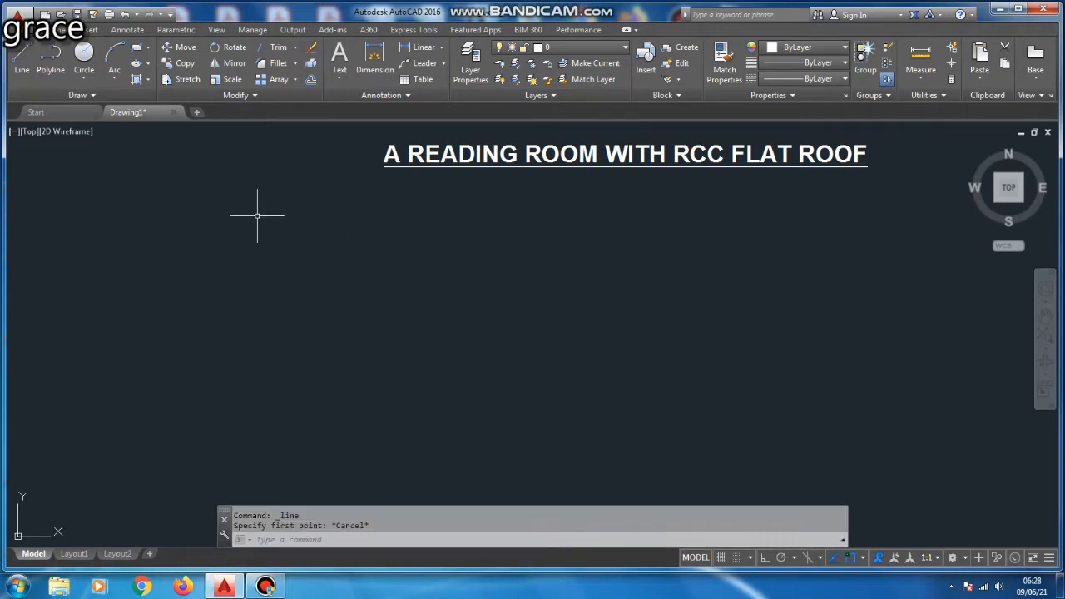
text(L)
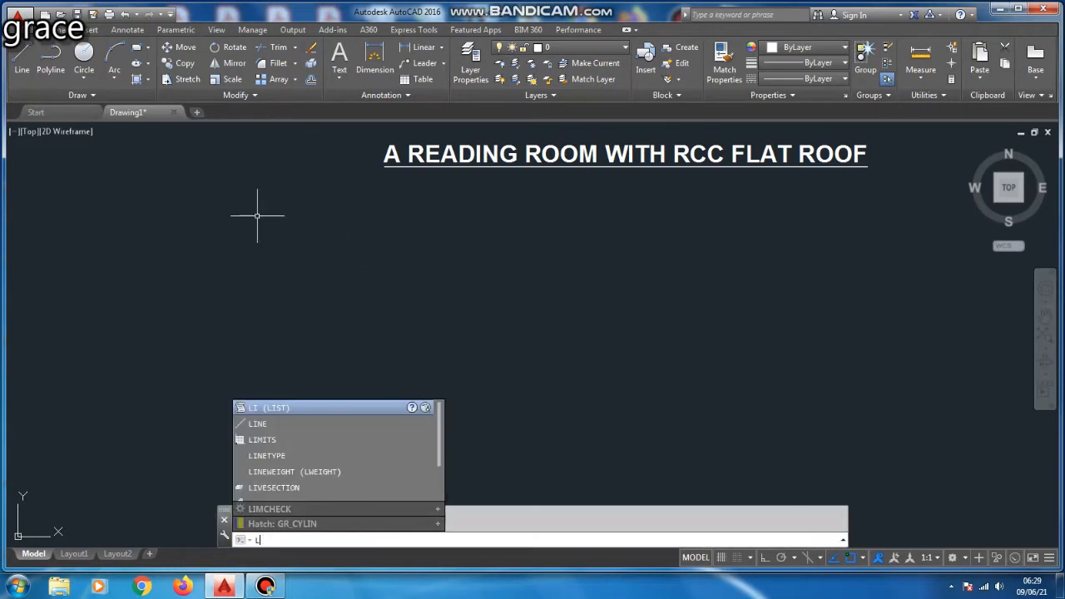
key(Return)
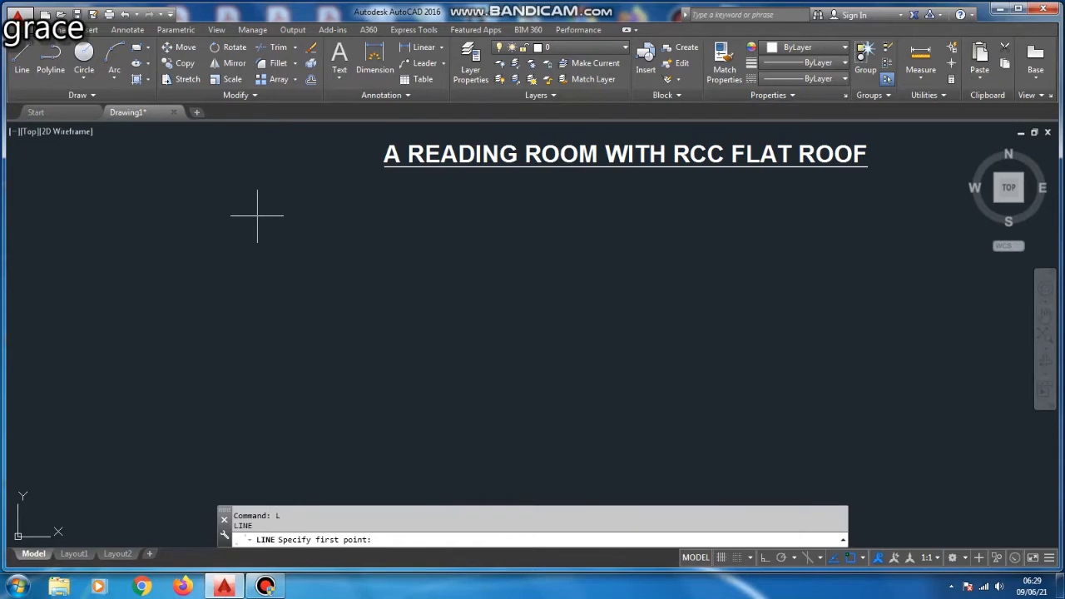
click(309, 285)
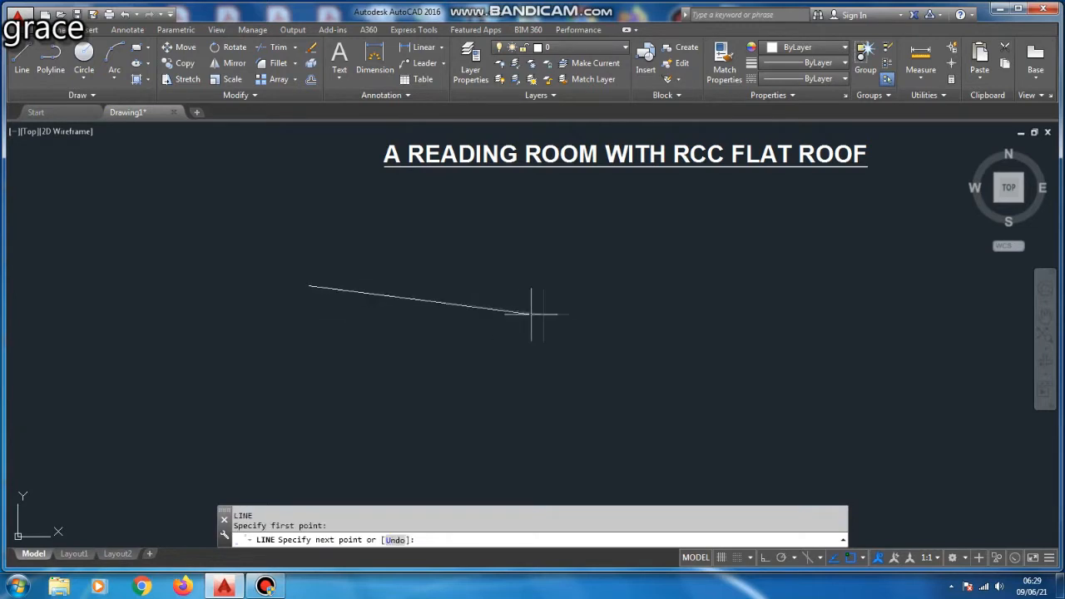
key(F8)
text(9)
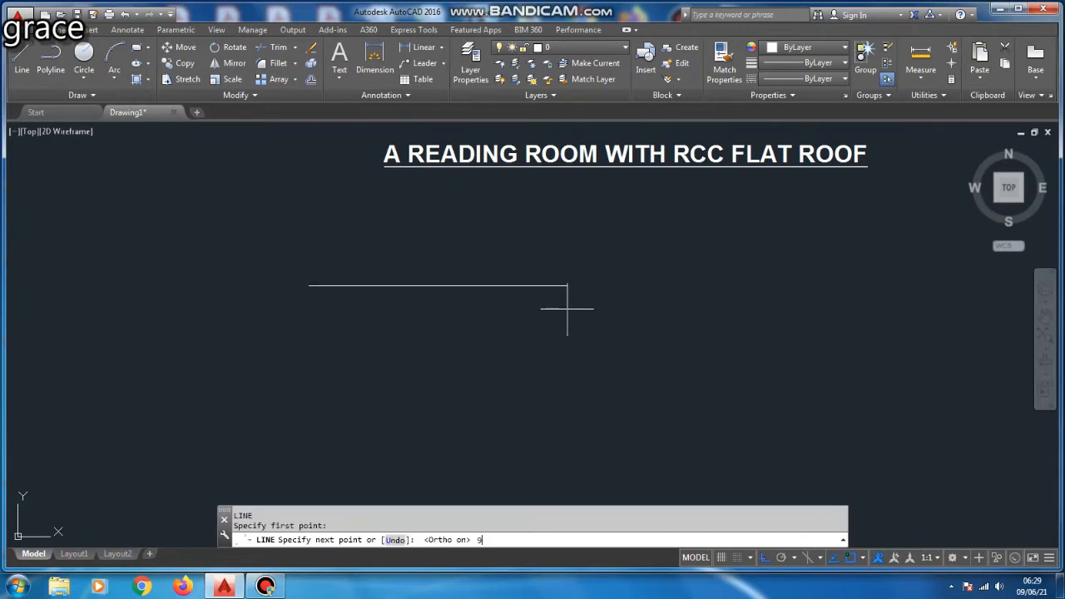
text(000)
key(Return)
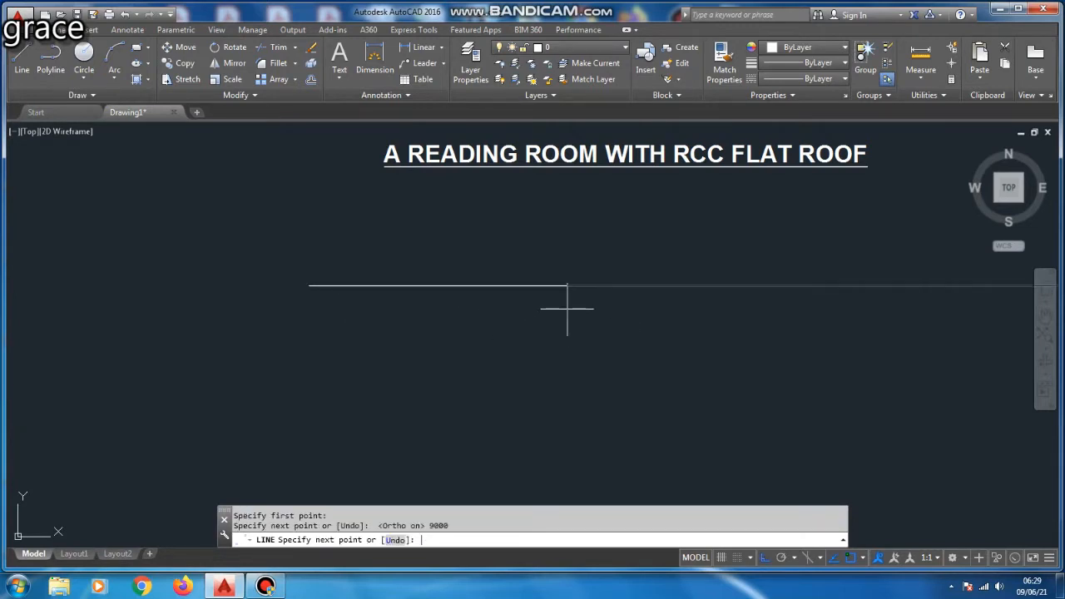
scroll(558, 316, down, 8)
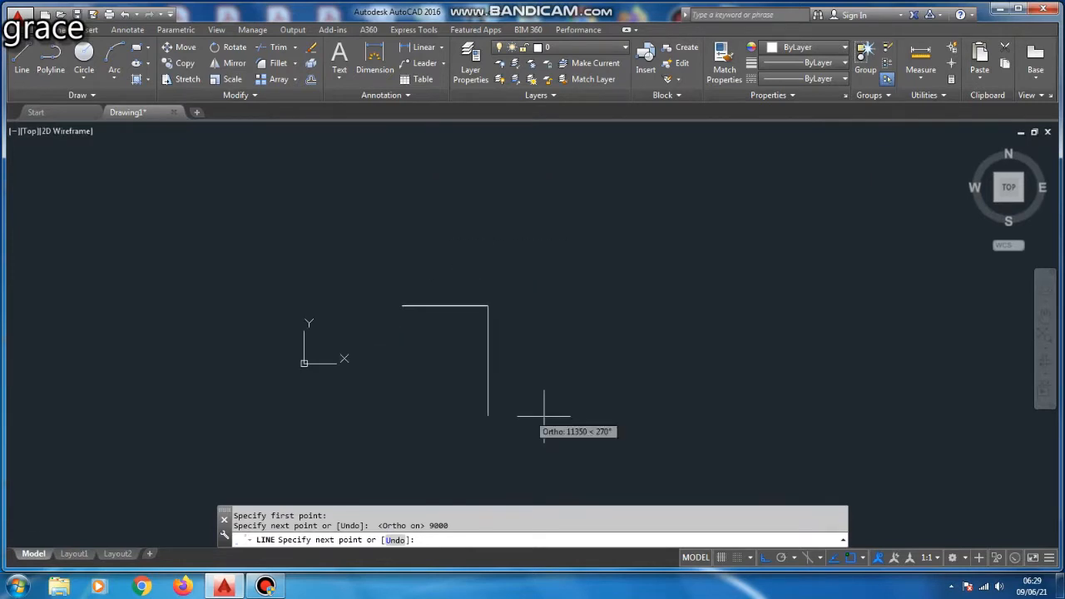
scroll(497, 351, up, 3)
scroll(487, 351, down, 3)
key(Escape)
scroll(358, 287, up, 5)
scroll(271, 241, up, 4)
click(321, 347)
key(Escape)
scroll(262, 282, up, 4)
click(279, 243)
text(m)
key(space)
click(391, 300)
scroll(339, 403, down, 5)
key(F8)
key(Escape)
Move the title text up and to the right, clear of the horizontal line.
scroll(458, 315, down, 3)
scroll(374, 352, up, 2)
click(280, 308)
click(466, 392)
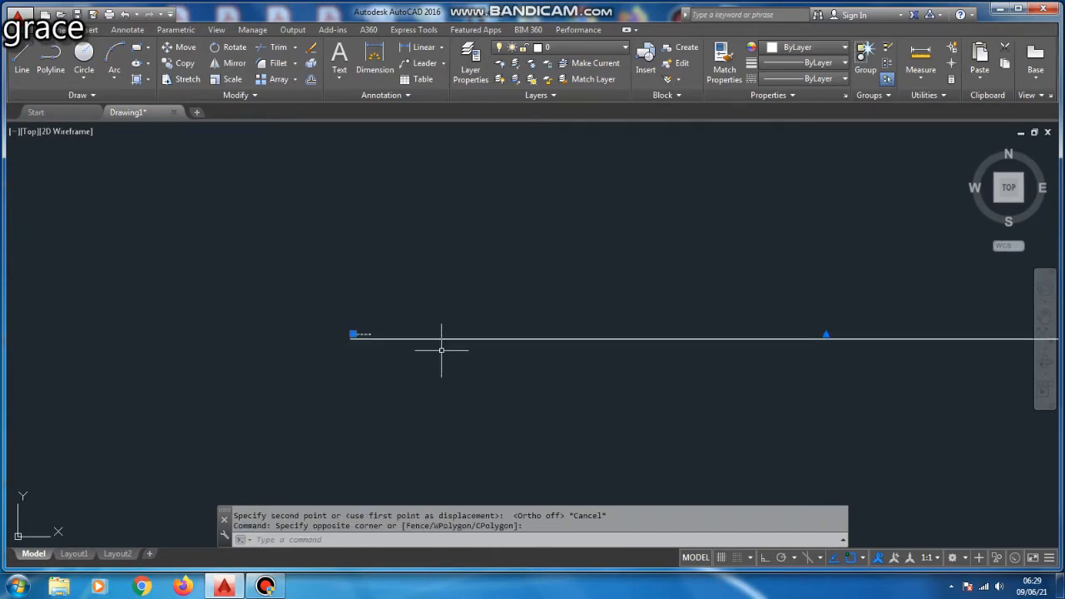
text(m)
key(Return)
click(470, 383)
click(749, 324)
Set the whole title text's height to 300 and widen its text frame so the title fits on one line.
double_click(641, 270)
key(ctrl+a)
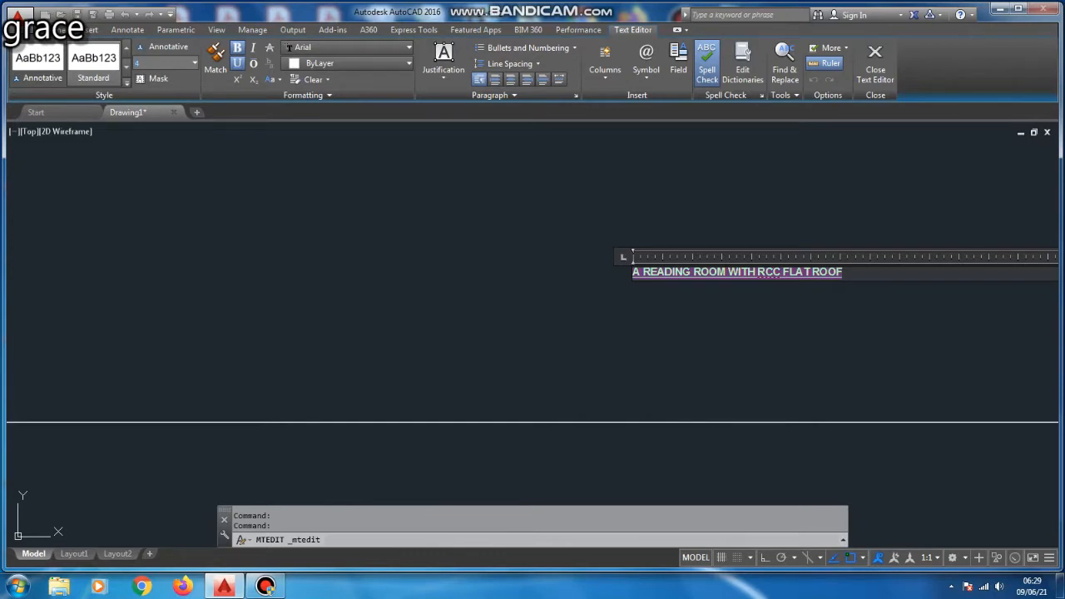
text(300)
key(Return)
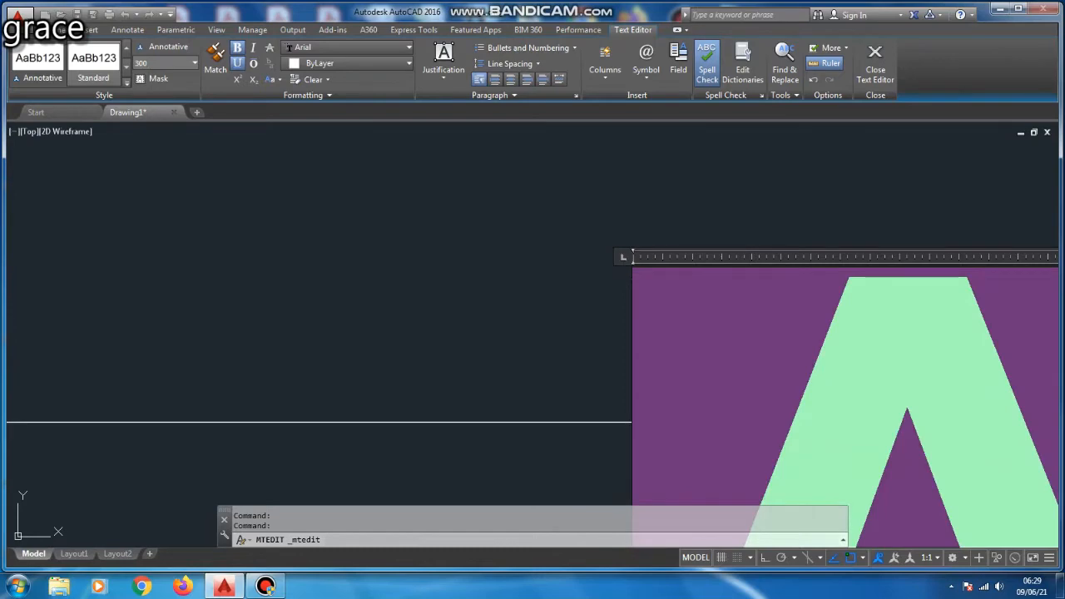
scroll(466, 350, down, 6)
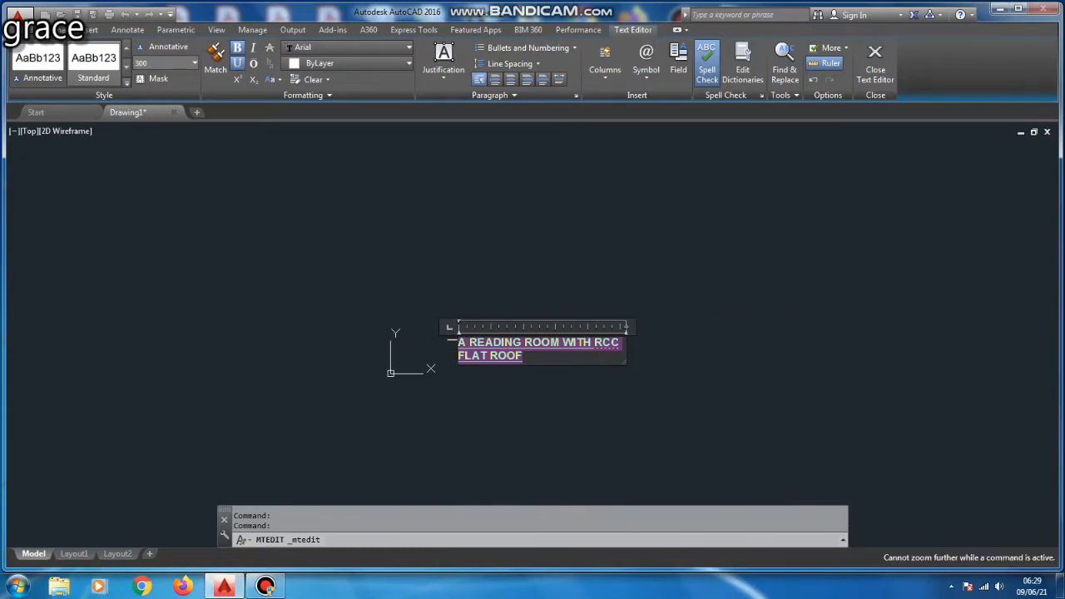
drag(626, 325, 808, 325)
click(630, 332)
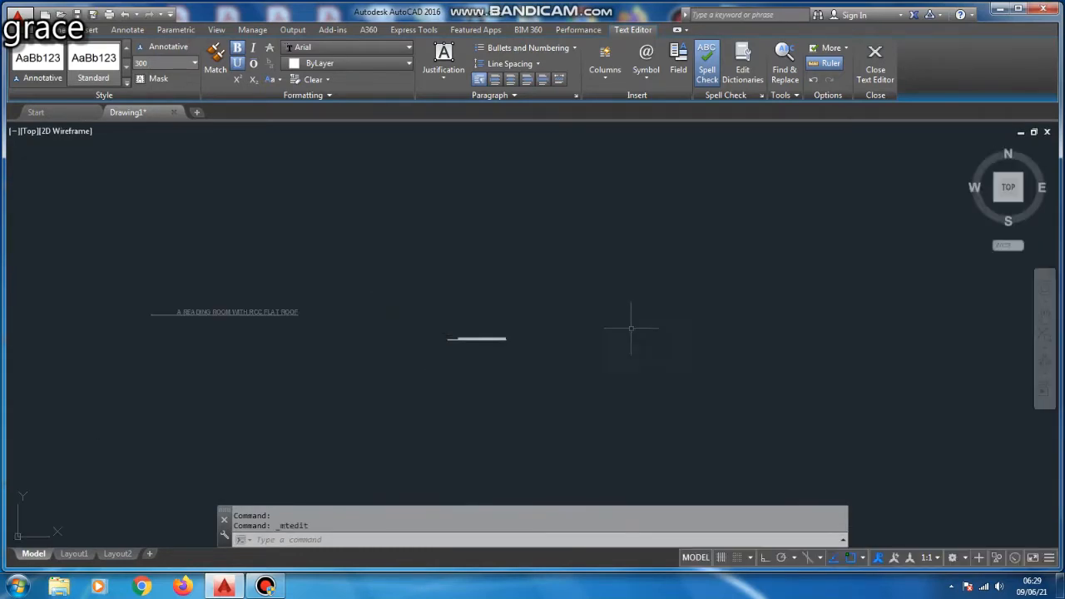
Move the enlarged title text straight up with ortho on, and erase the horizontal line beneath it.
scroll(208, 316, up, 5)
click(252, 287)
click(226, 238)
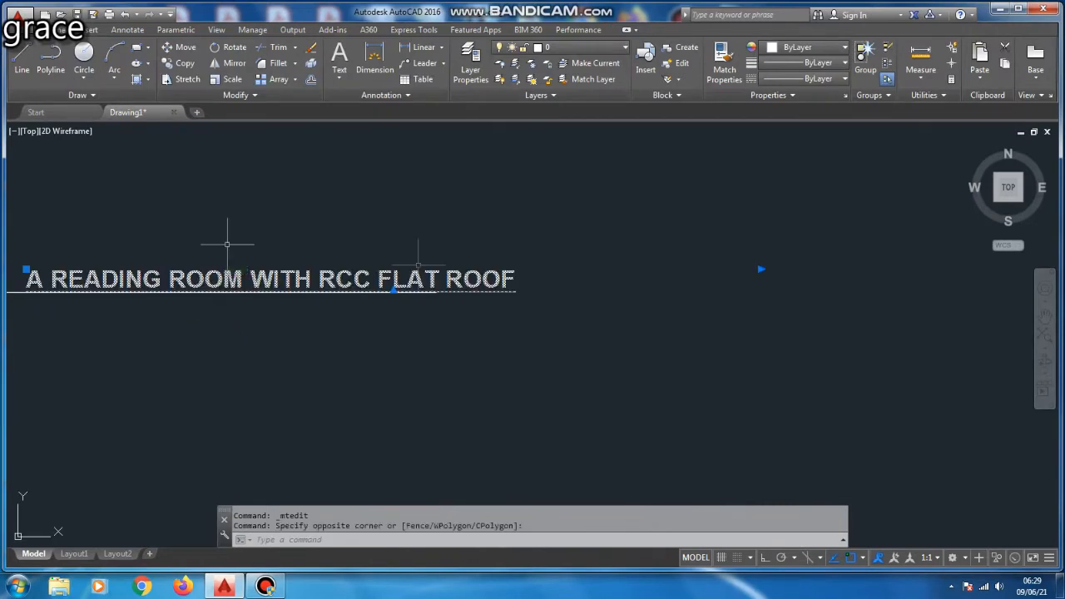
scroll(676, 346, down, 5)
text(m)
key(Return)
click(702, 289)
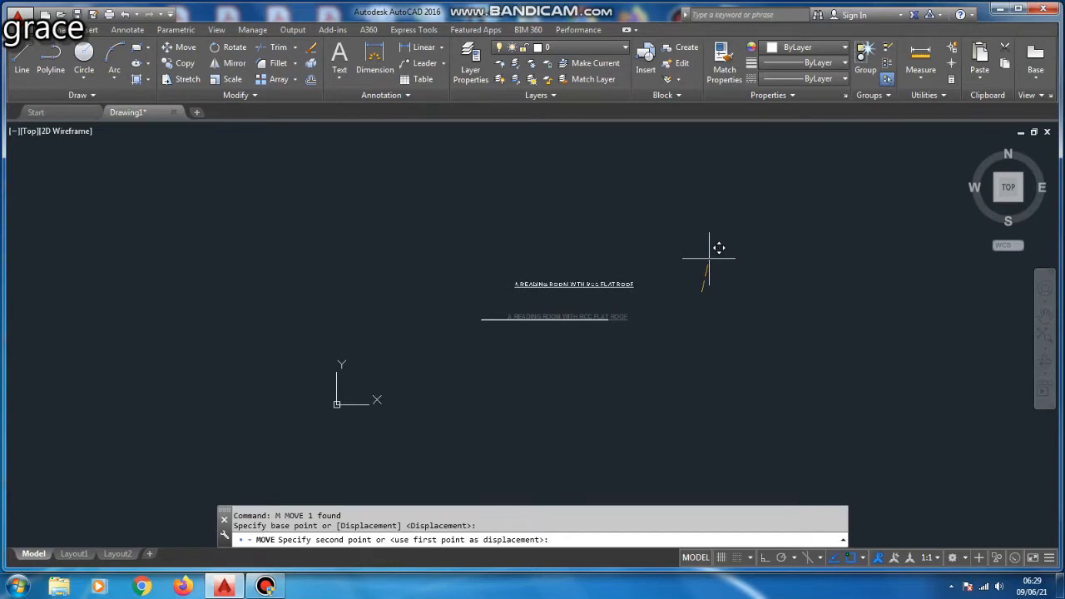
key(F8)
click(687, 264)
click(577, 318)
key(Delete)
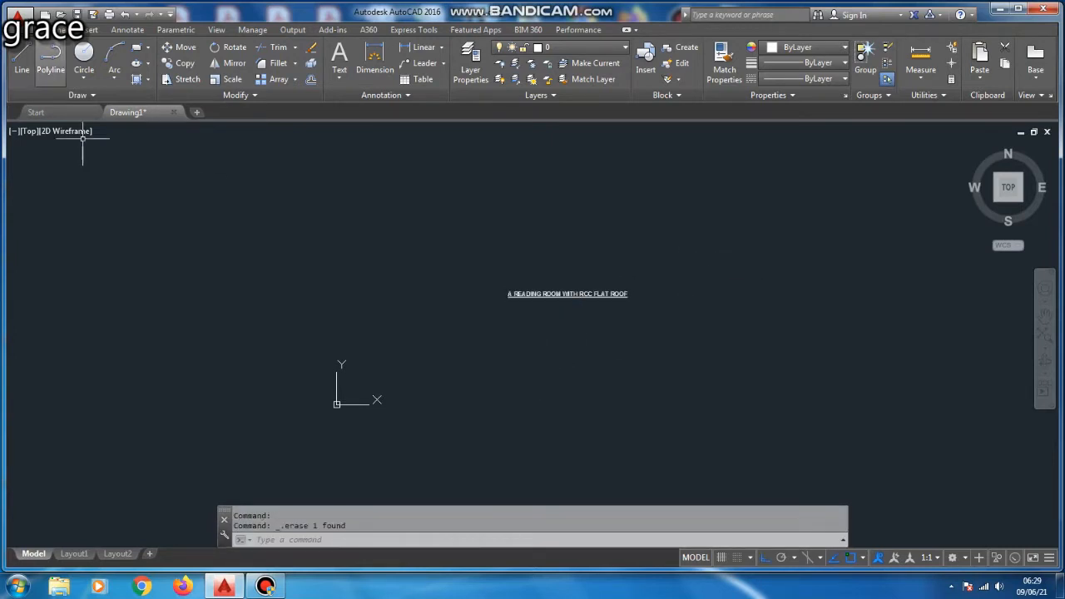
Draw the room outline's upper edge 9000 long to the right below the title, continuing 5000 straight down.
text(L)
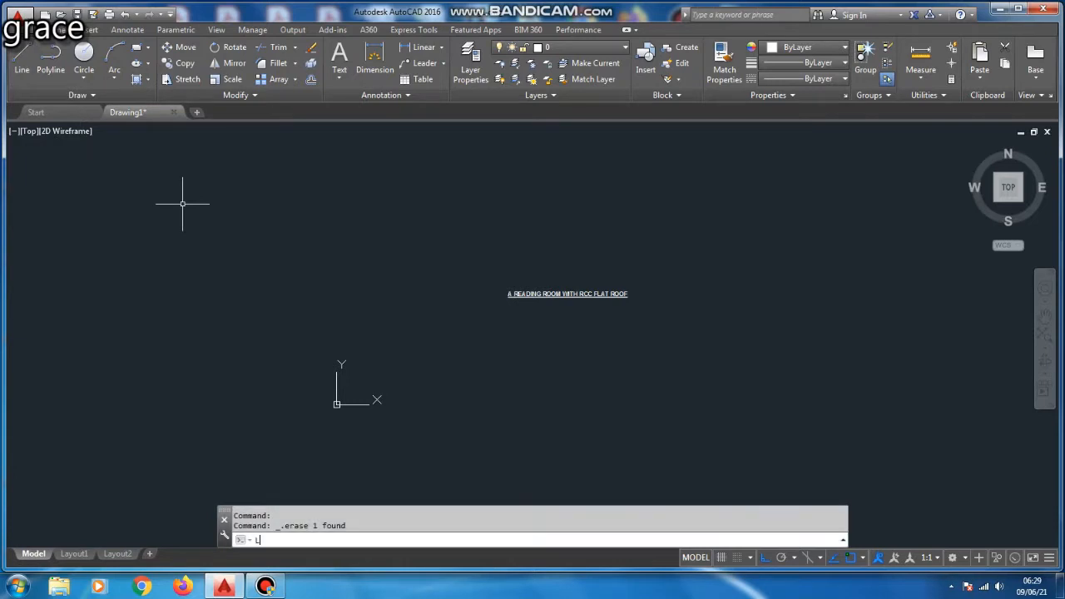
key(Return)
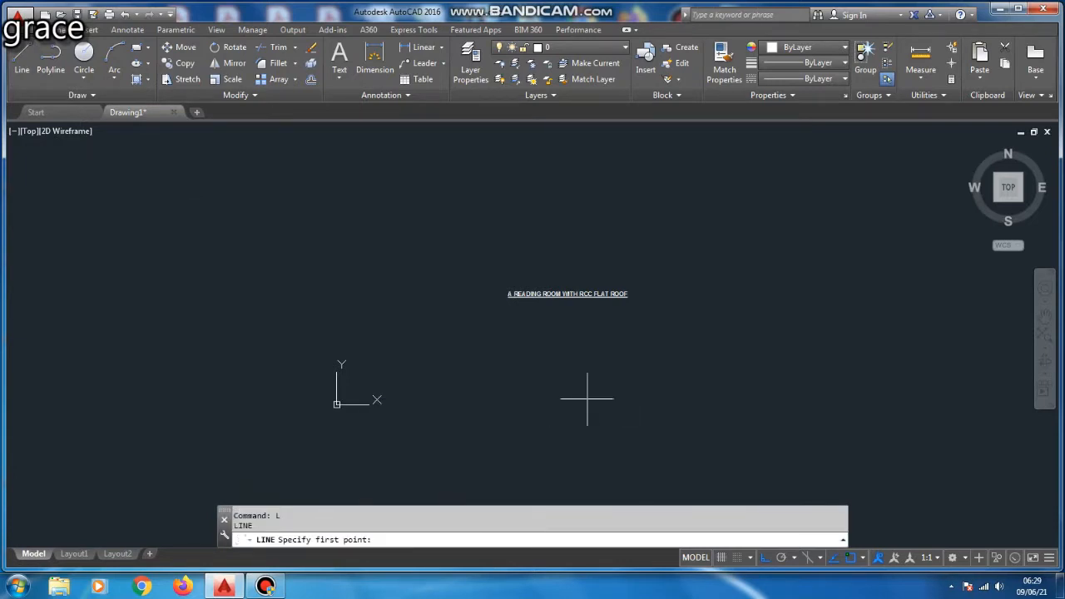
scroll(557, 346, up, 5)
click(375, 272)
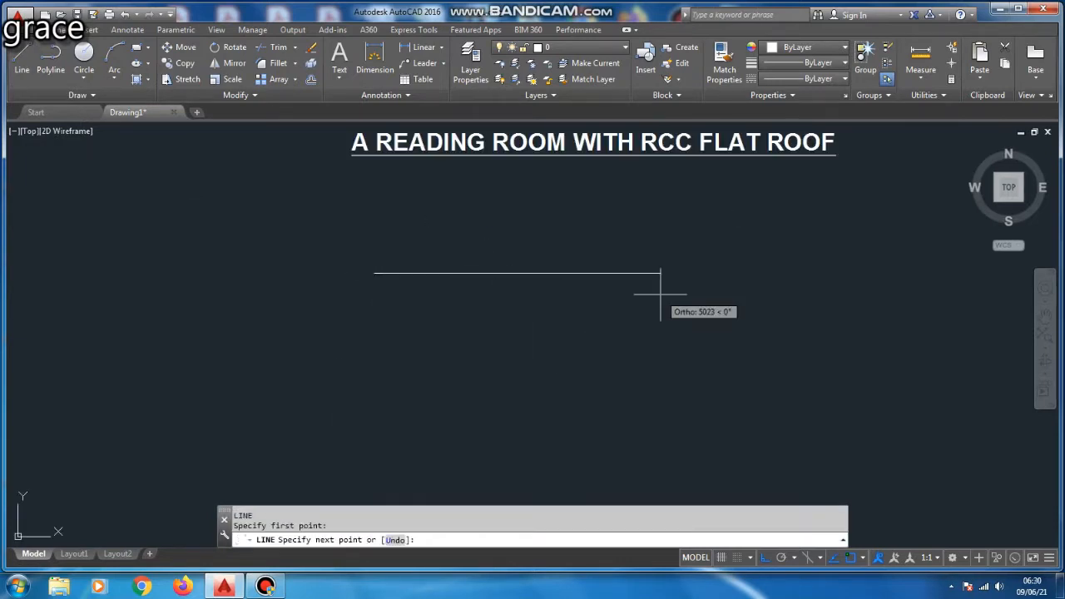
text(9000)
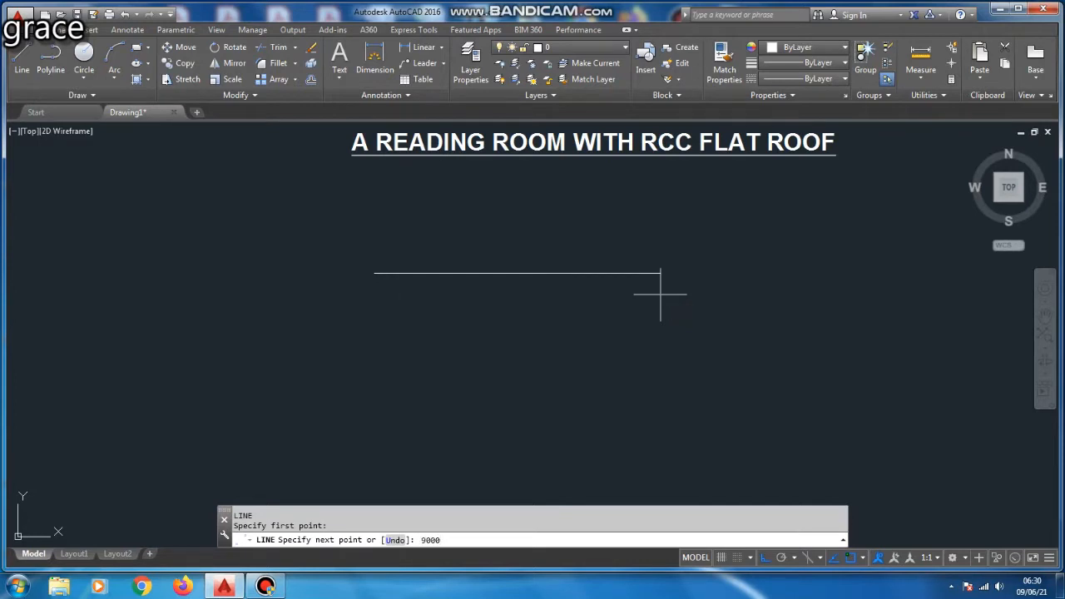
key(Return)
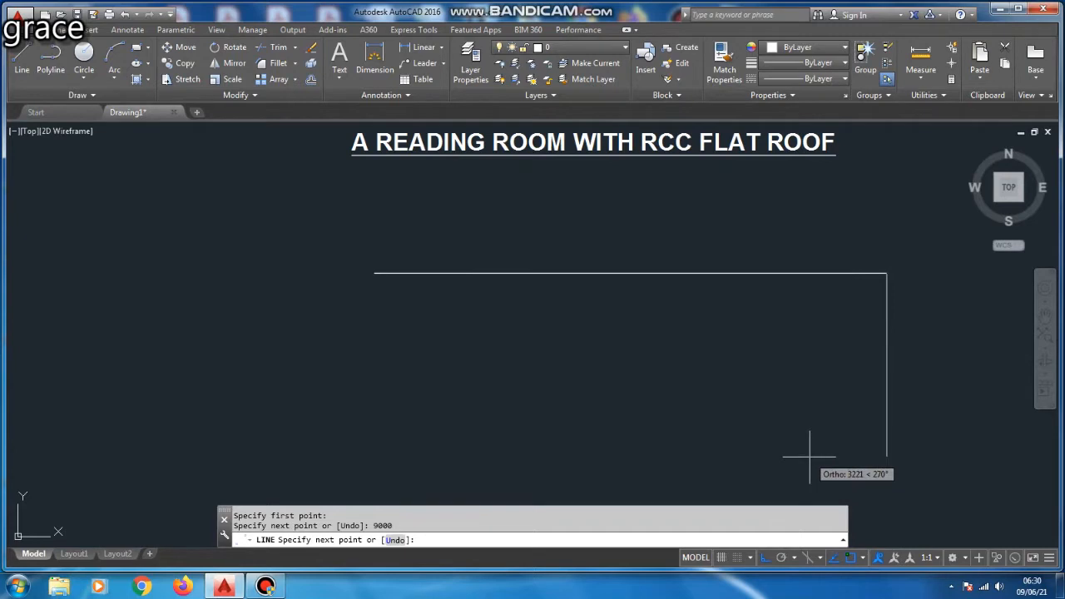
text(5000)
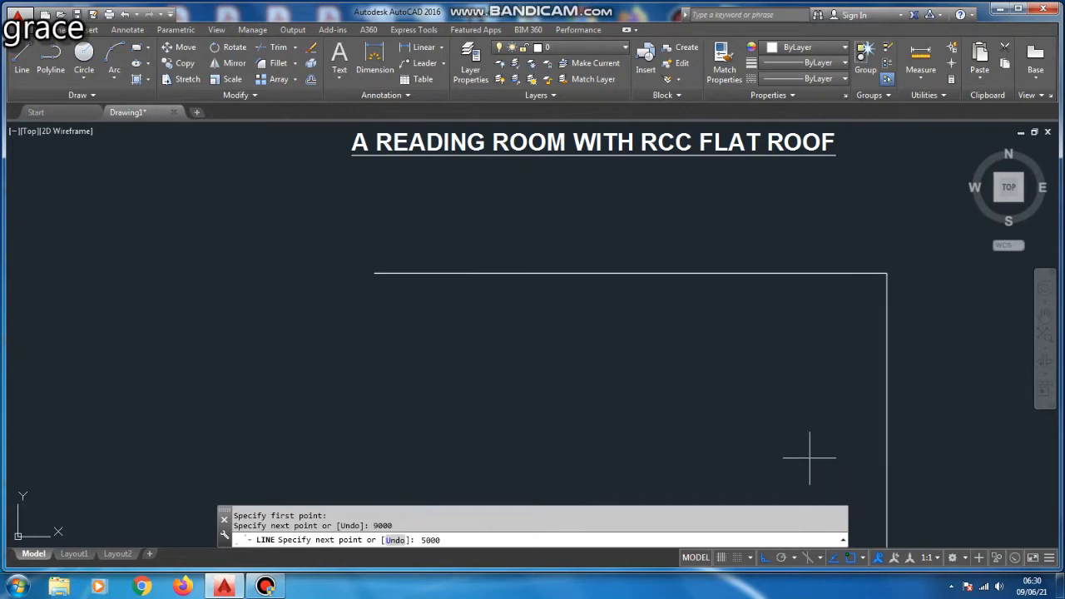
key(Return)
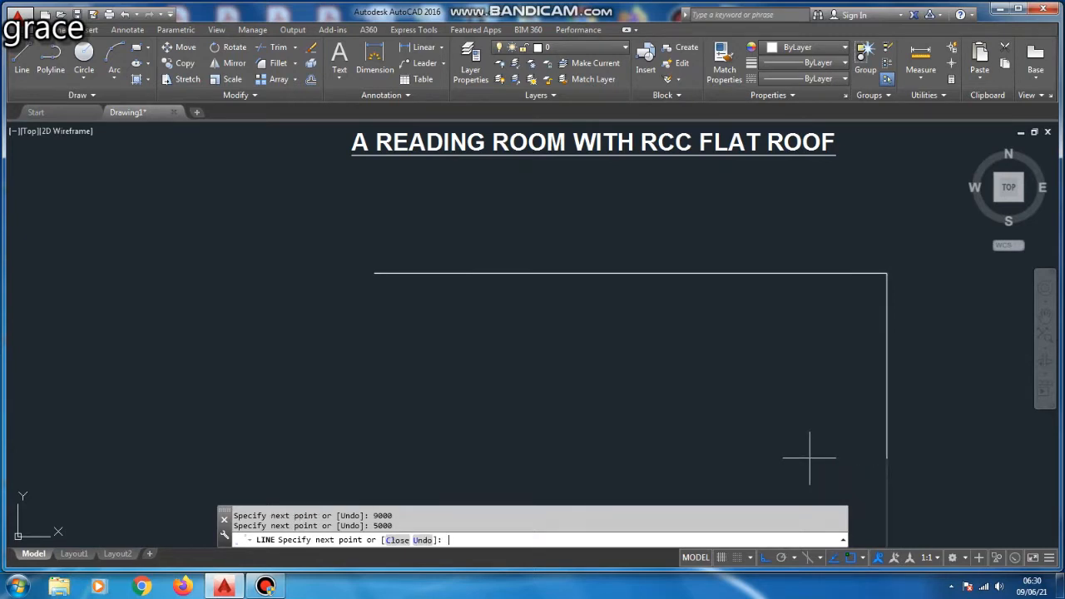
Complete the room outline with a 9000 line to the left and a 5000 line up, ending the Line command.
scroll(761, 337, down, 5)
text(9000)
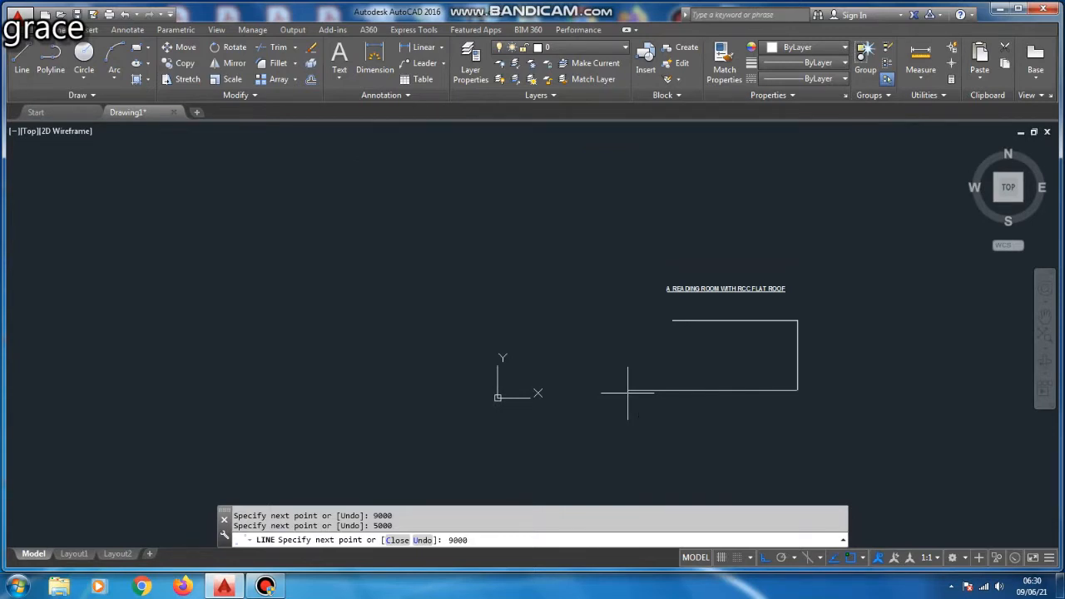
key(Return)
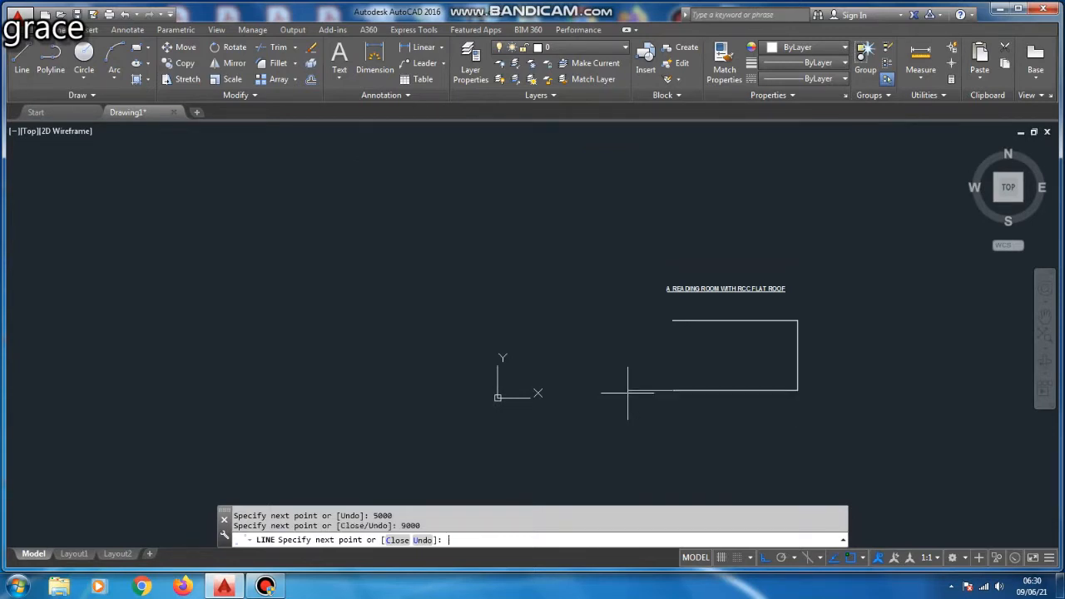
scroll(682, 325, up, 5)
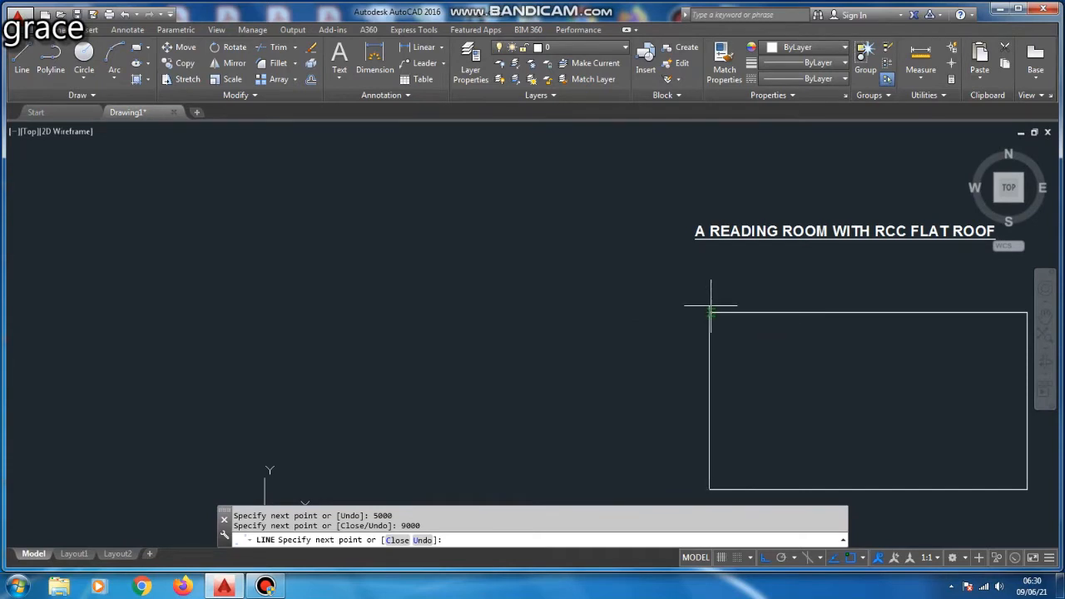
text(5000)
key(Return)
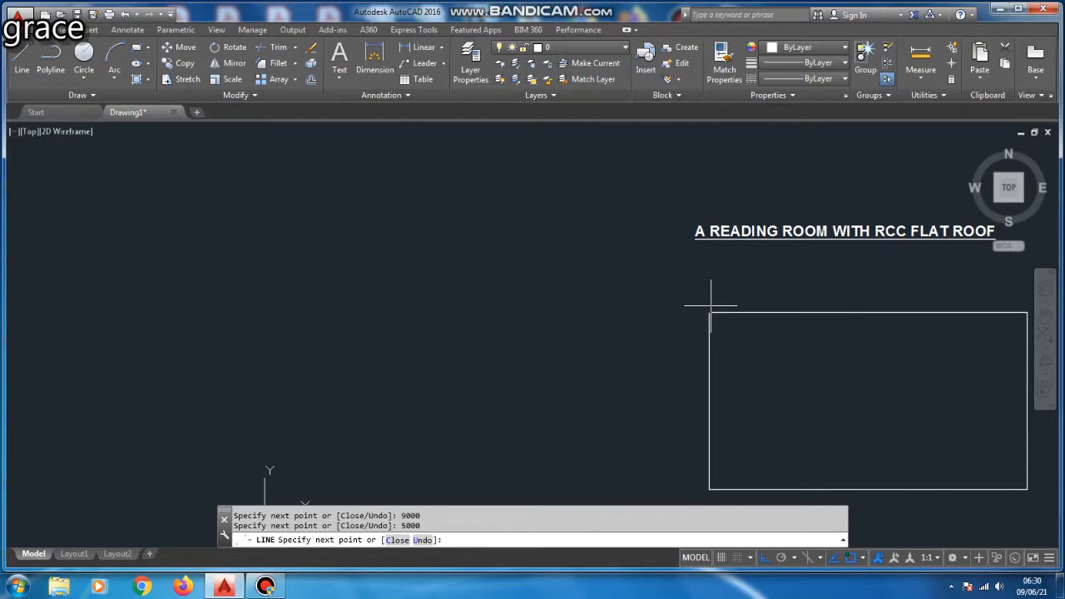
key(Escape)
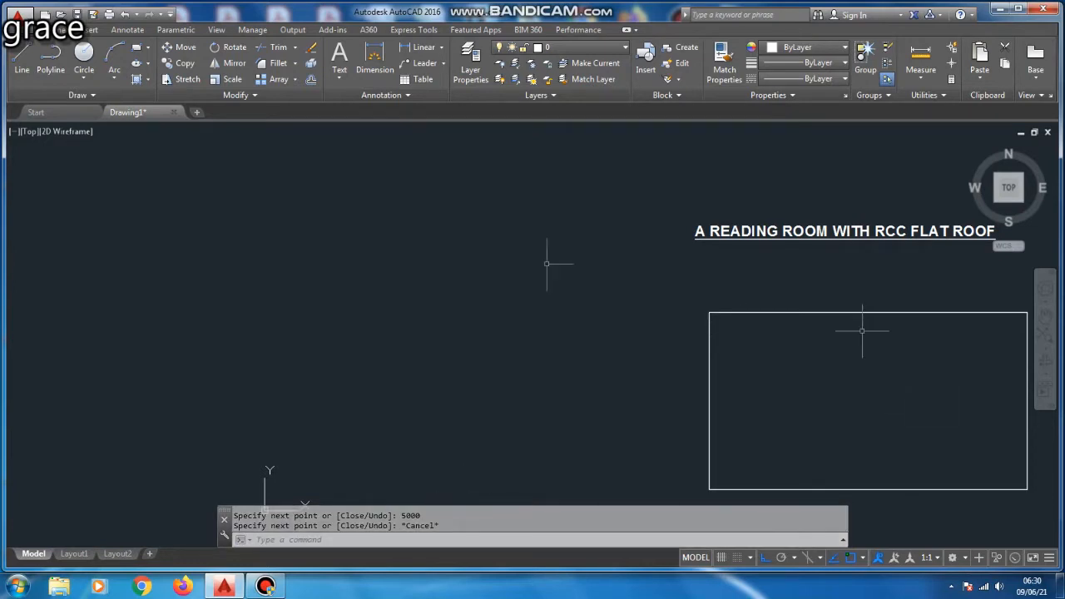
Copy the title text to an empty area clear of the room outline.
scroll(749, 316, down, 4)
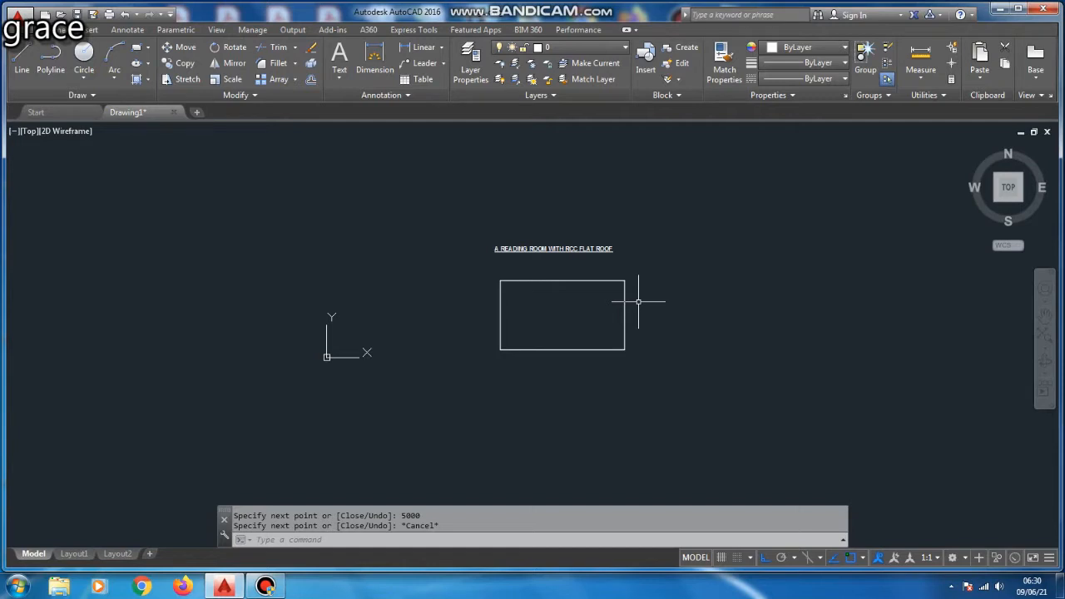
scroll(575, 281, up, 6)
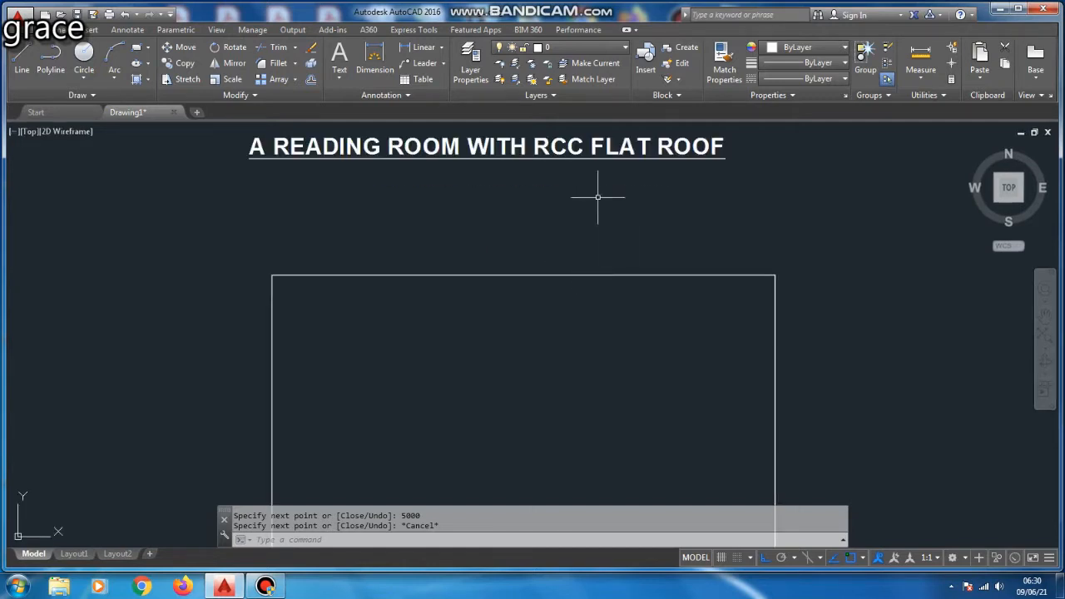
click(566, 147)
text(co)
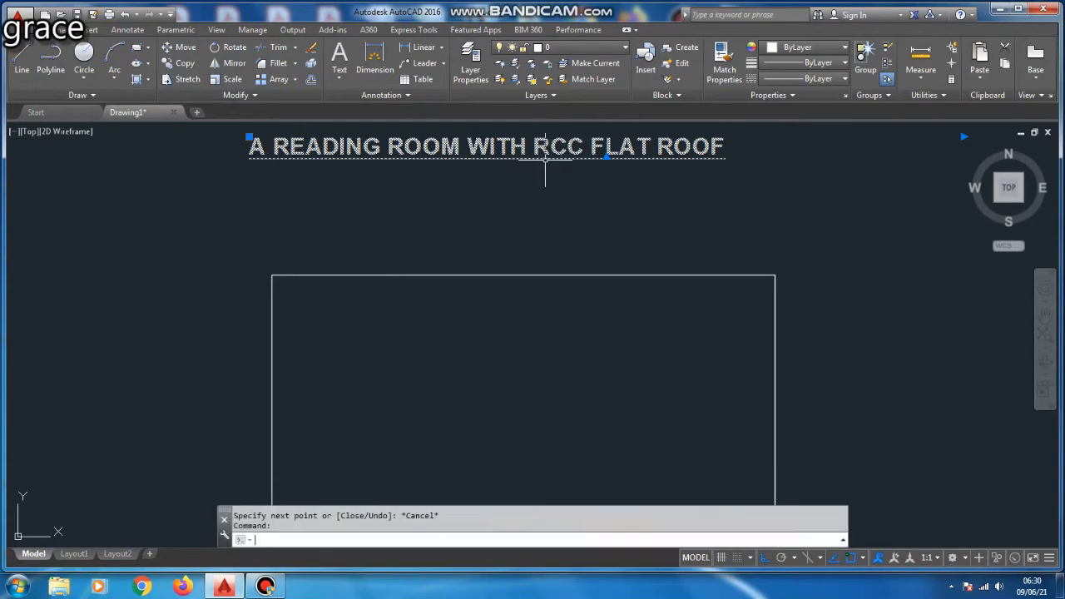
key(Return)
click(575, 188)
scroll(588, 158, down, 8)
scroll(601, 253, up, 2)
click(592, 275)
key(Escape)
scroll(593, 307, down, 2)
scroll(587, 294, up, 6)
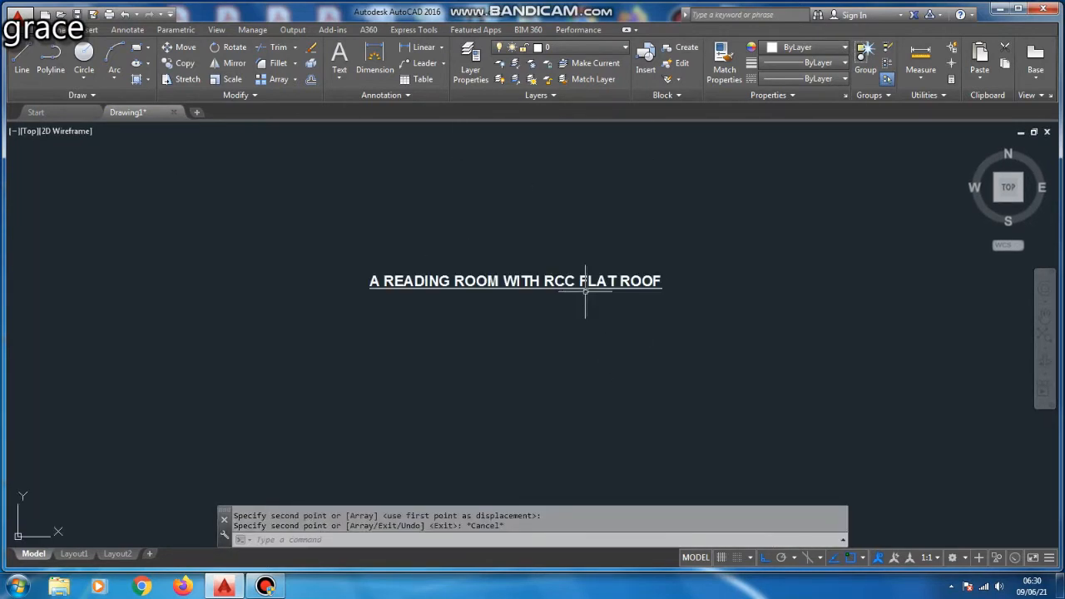
Replace the copied title's text with the heading "SPECIFICATIONS" followed by a blank line.
click(577, 280)
click(572, 272)
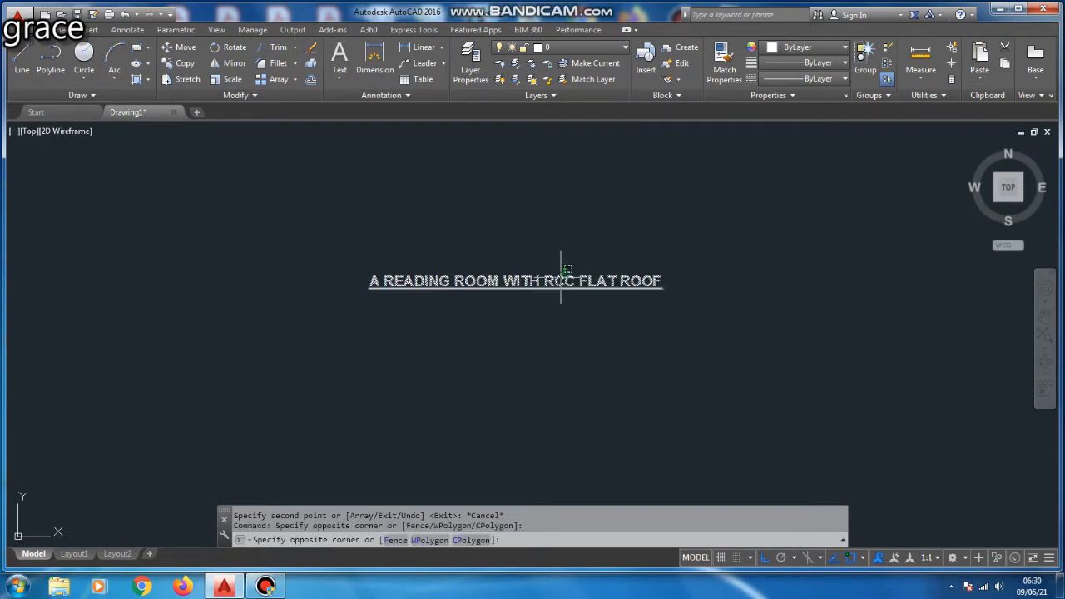
double_click(559, 277)
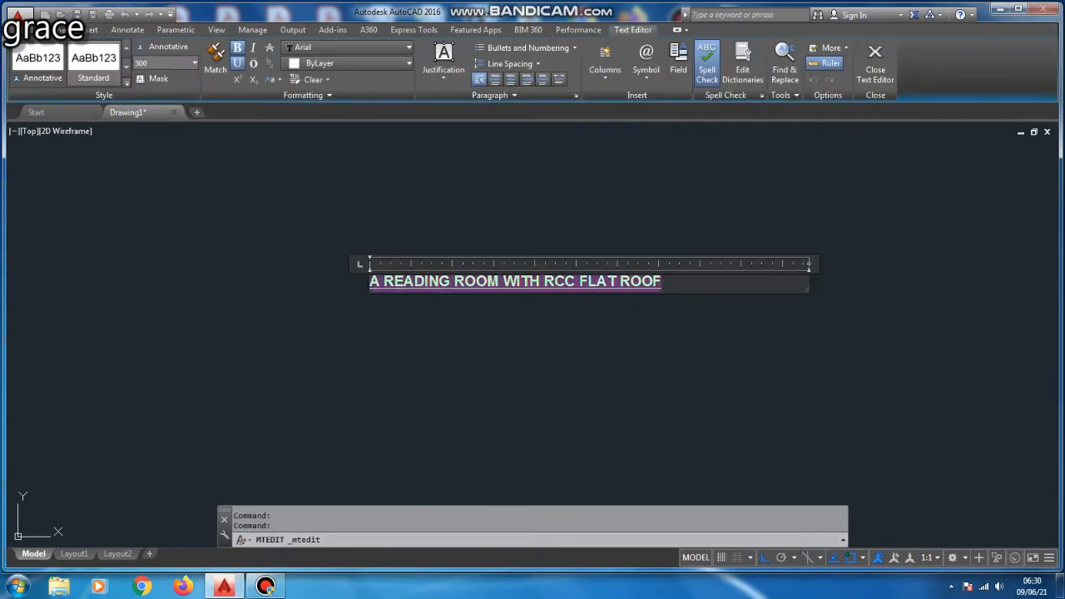
text(W)
key(BackSpace)
text(S)
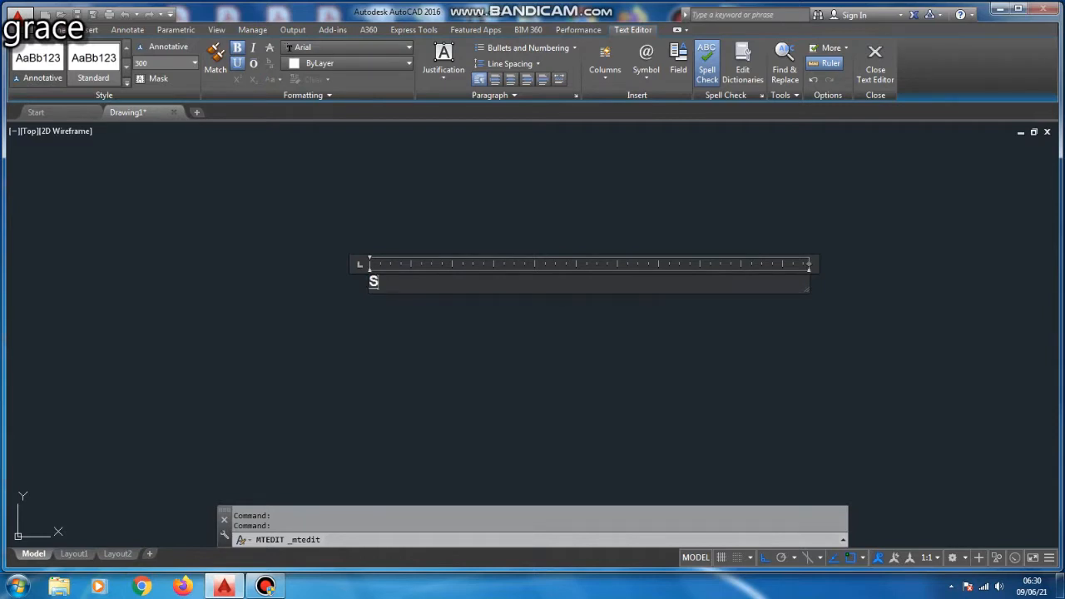
text(PECIFICATION)
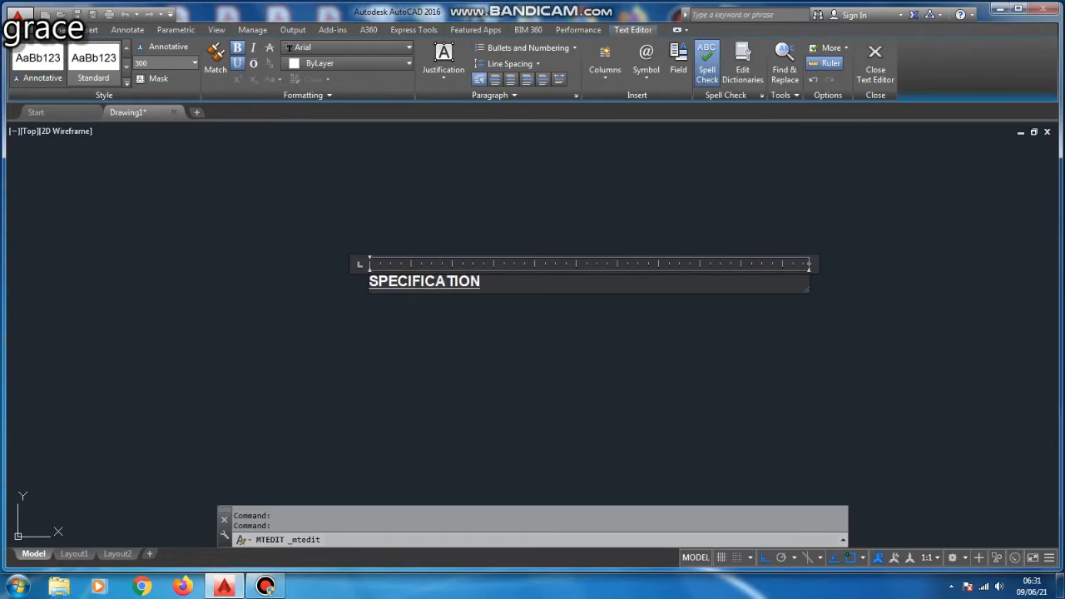
text(S)
key(Return)
key(Return)
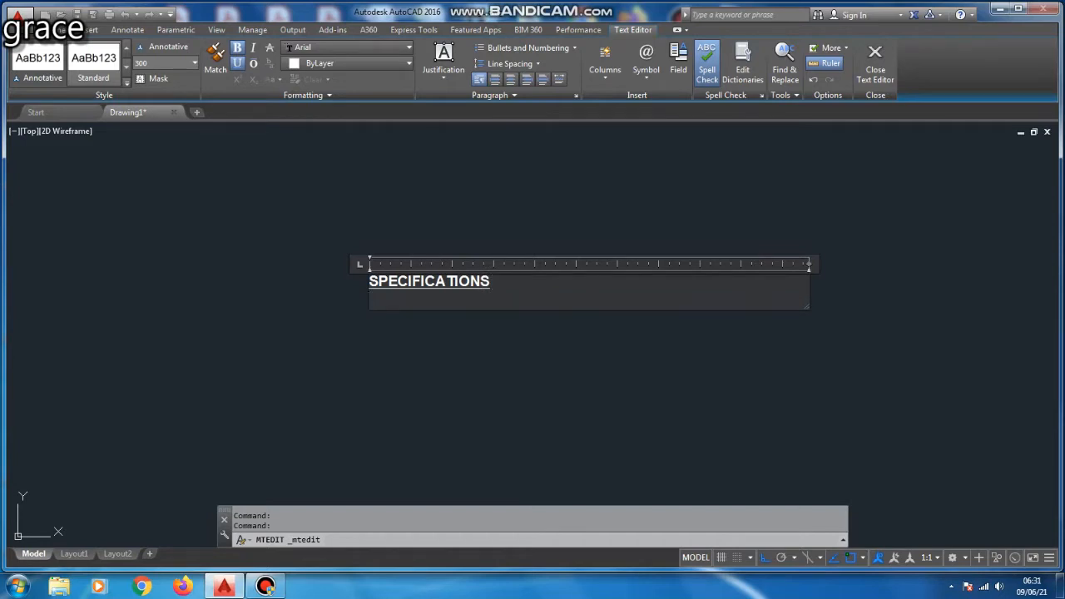
Add a list item numbered 3) reading "SUPER STRUCTURE" under the SPECIFICATIONS heading, dismissing the color scheme prompt.
text(3)M)
key(BackSpace)
key(Tab)
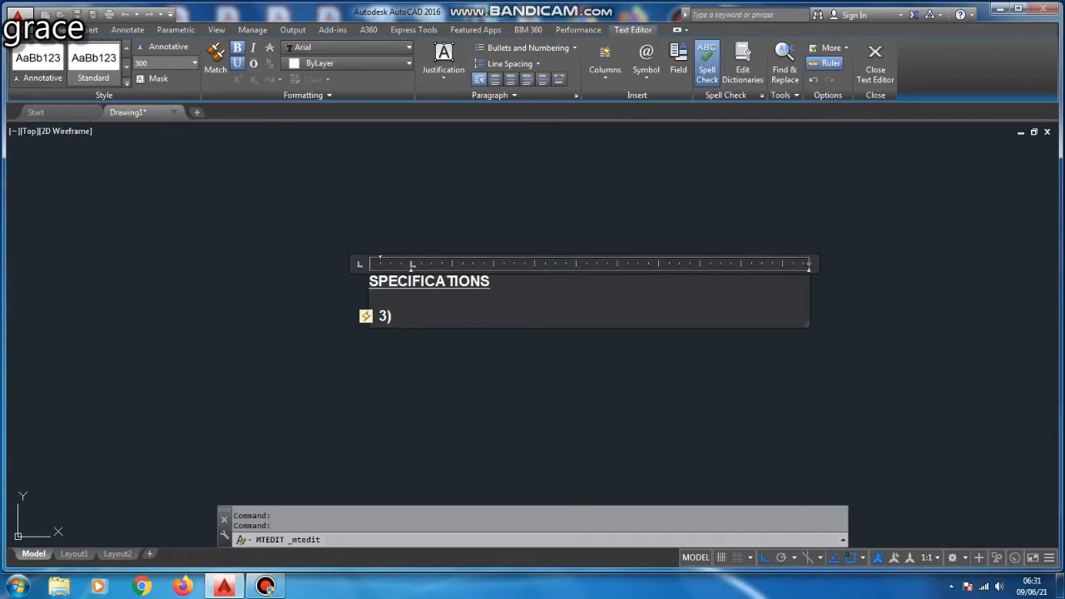
text(SUPER S)
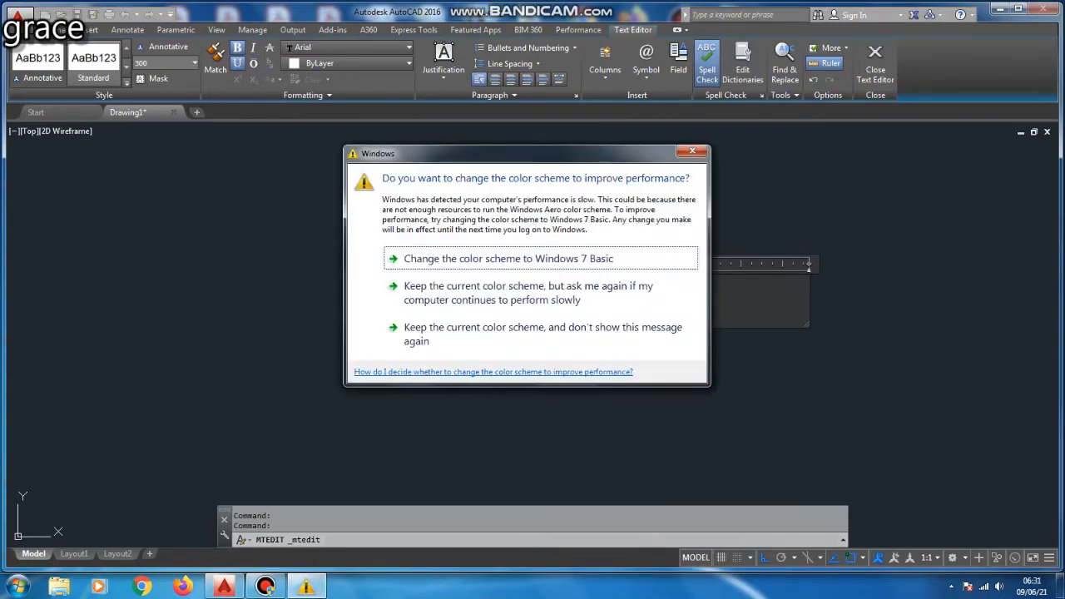
click(692, 150)
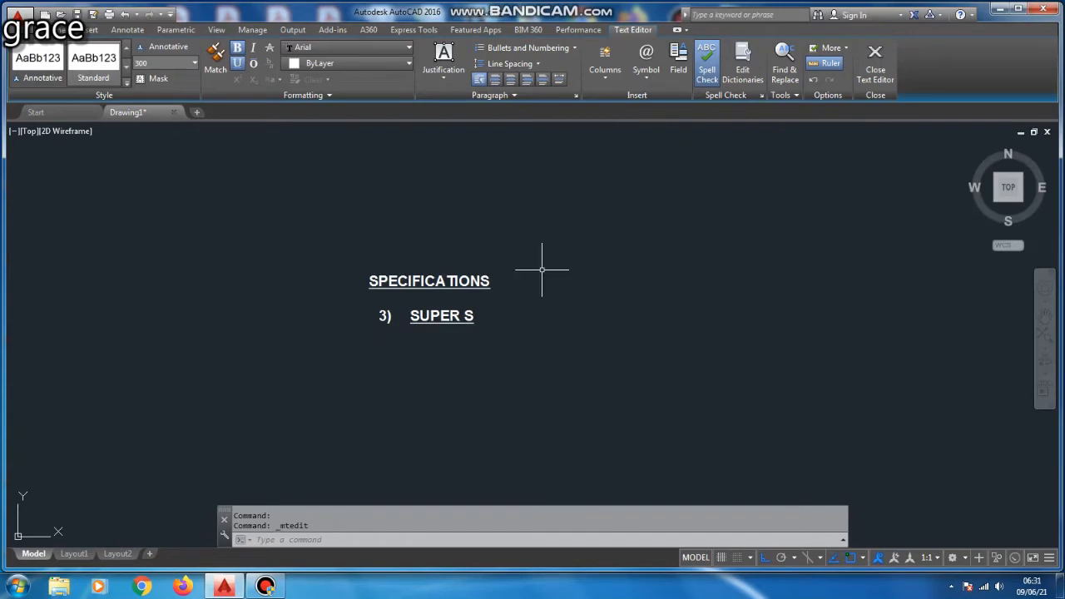
click(689, 167)
double_click(466, 315)
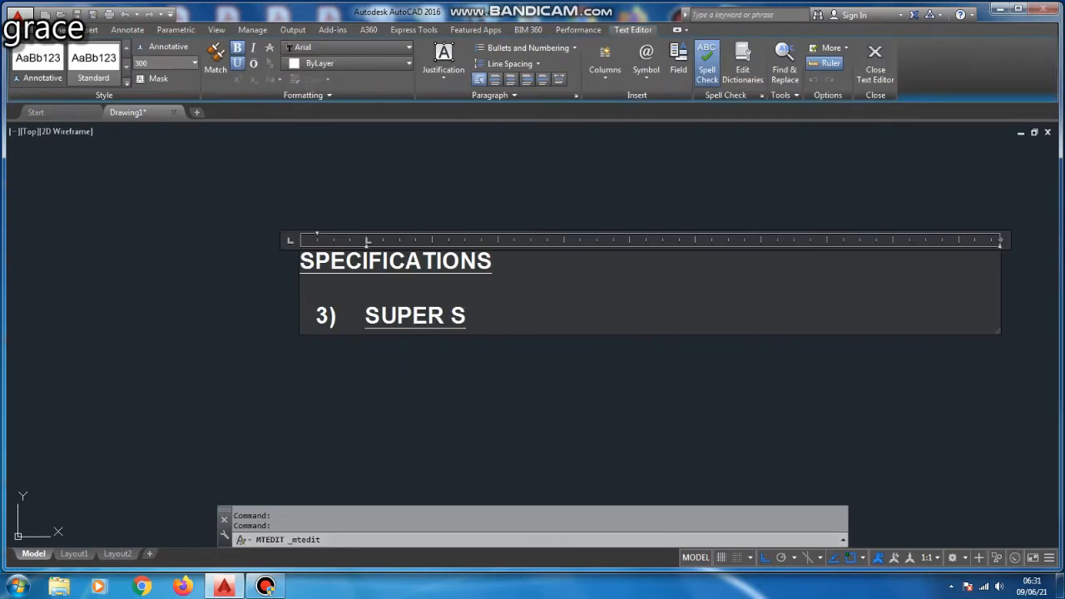
text(TRUCT)
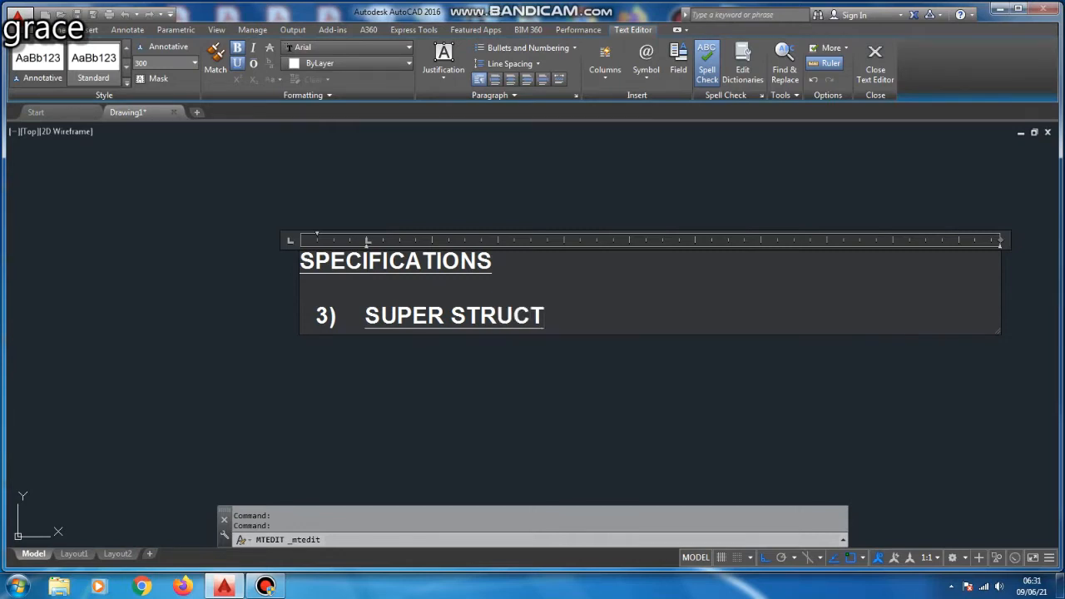
text(URE)
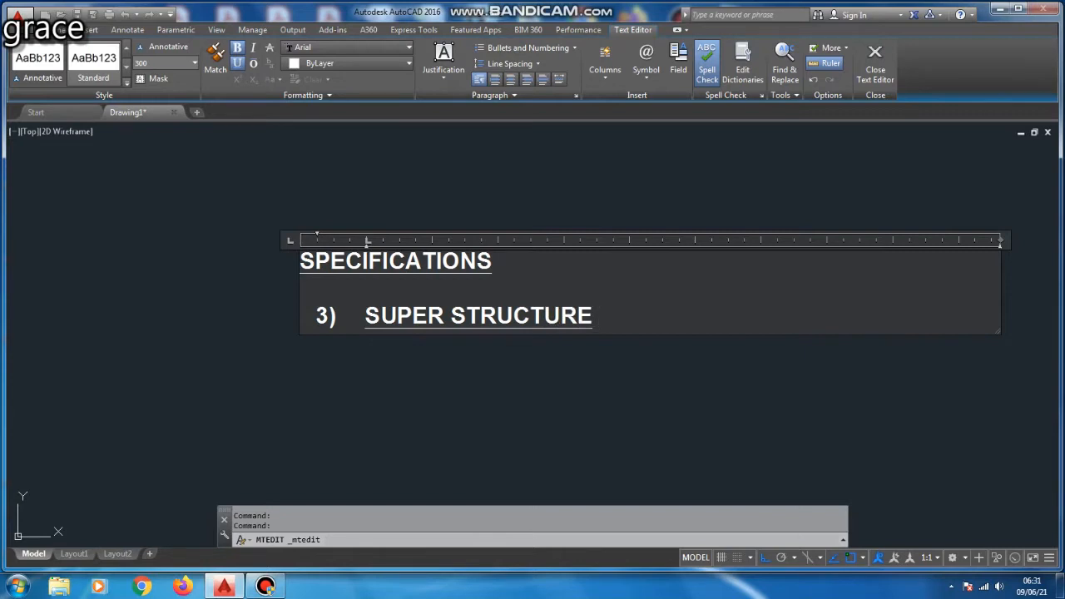
Append " : All wall" after "SUPER STRUCTURE" in item 3 of the specifications.
text( : ALL)
key(BackSpace)
key(BackSpace)
text(LL)
key(BackSpace)
key(BackSpace)
text(ll v)
key(BackSpace)
key(BackSpace)
text(wall)
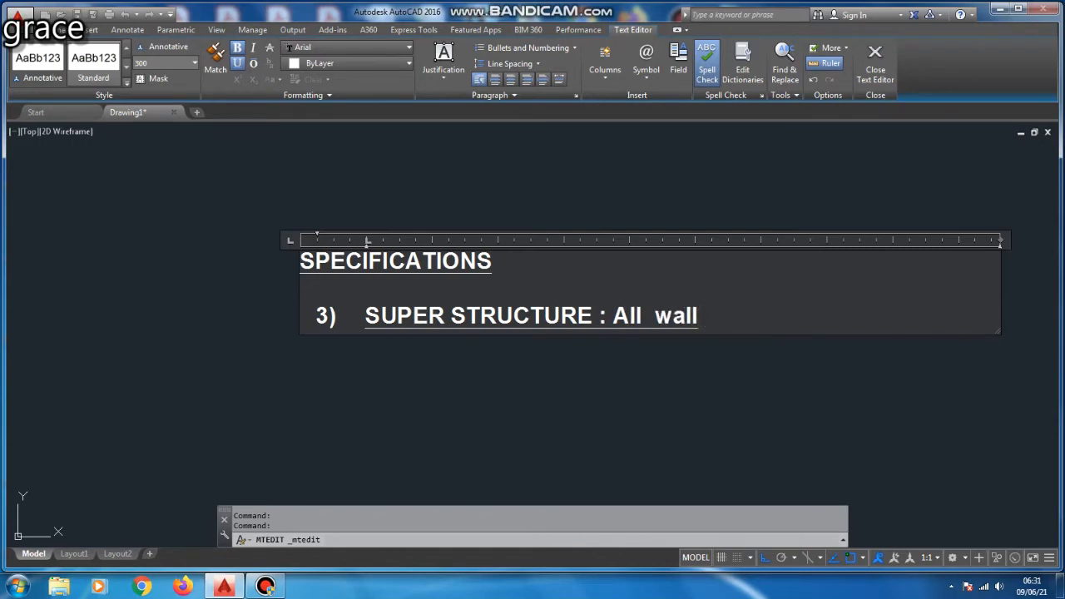
Continue item 3's description with "be in brick work in cement mortar 1:5".
text( be)
text(in)
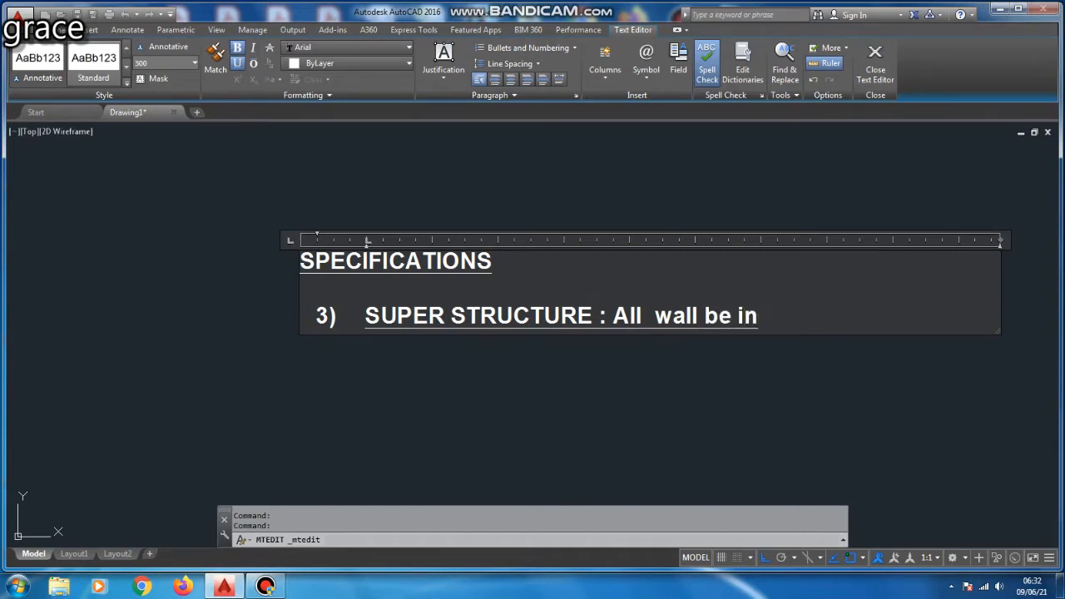
text( bric)
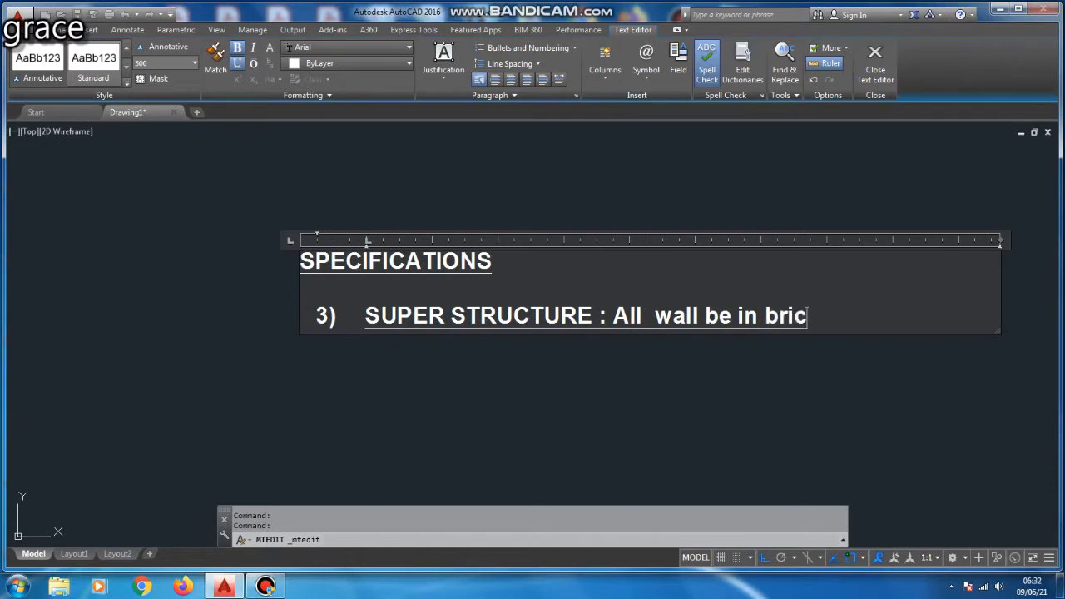
text(k work in)
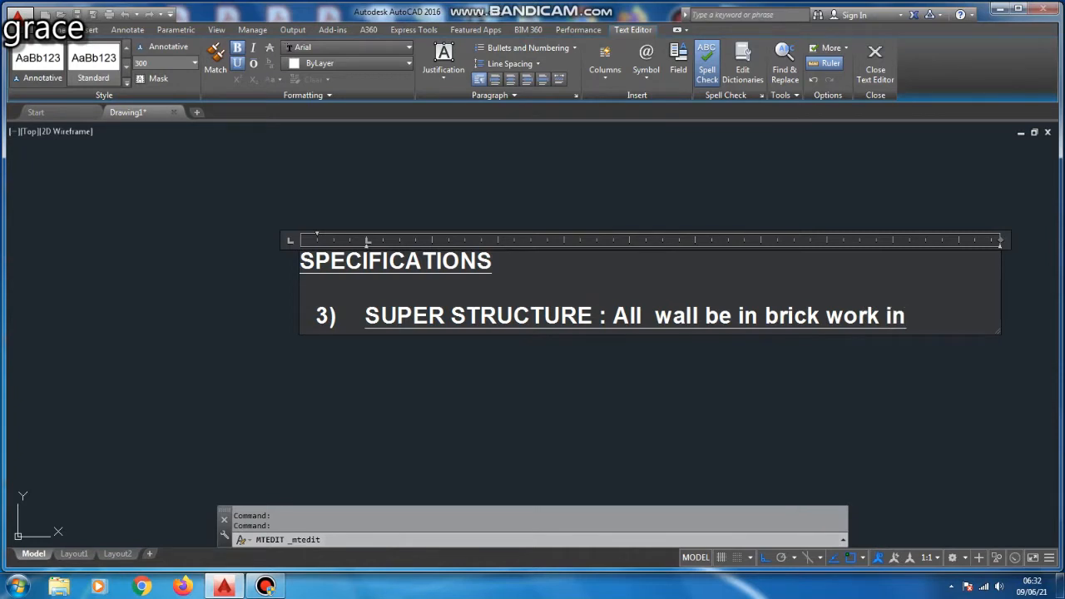
text( ceme)
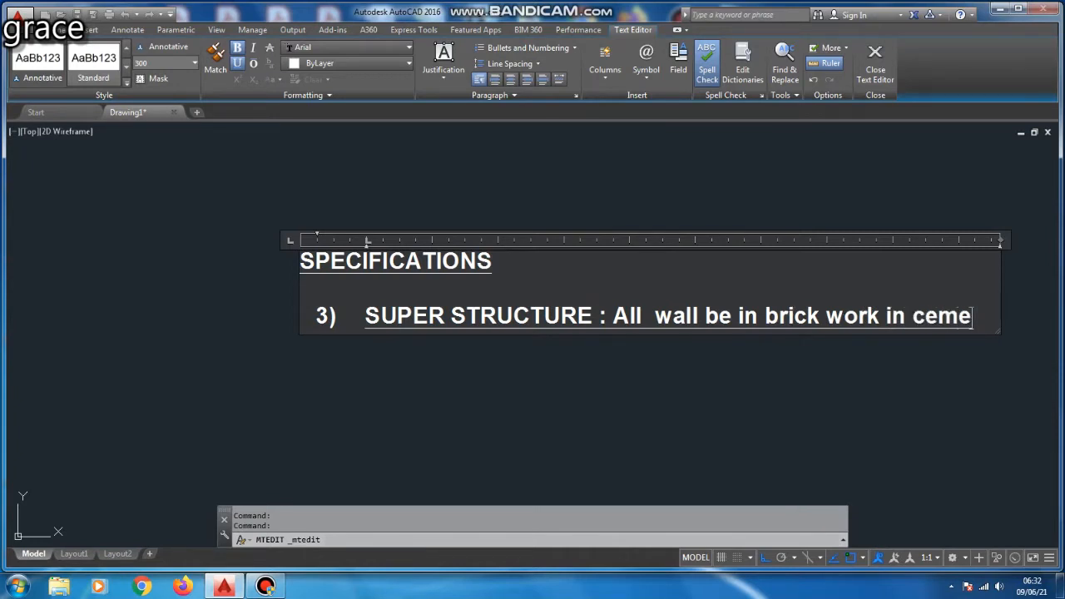
text(nt mort)
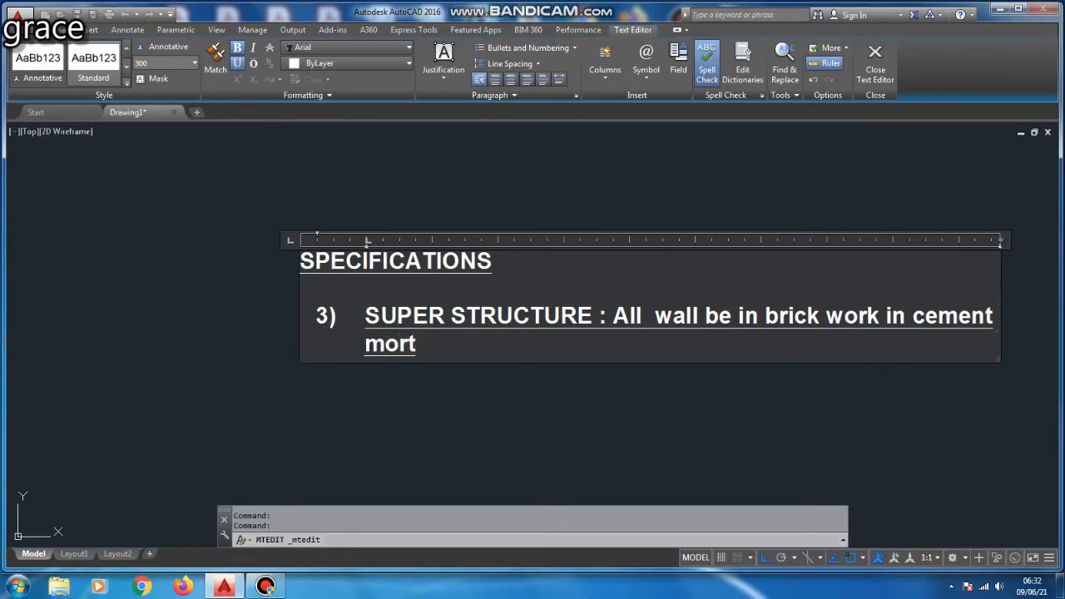
text(ar 1:5)
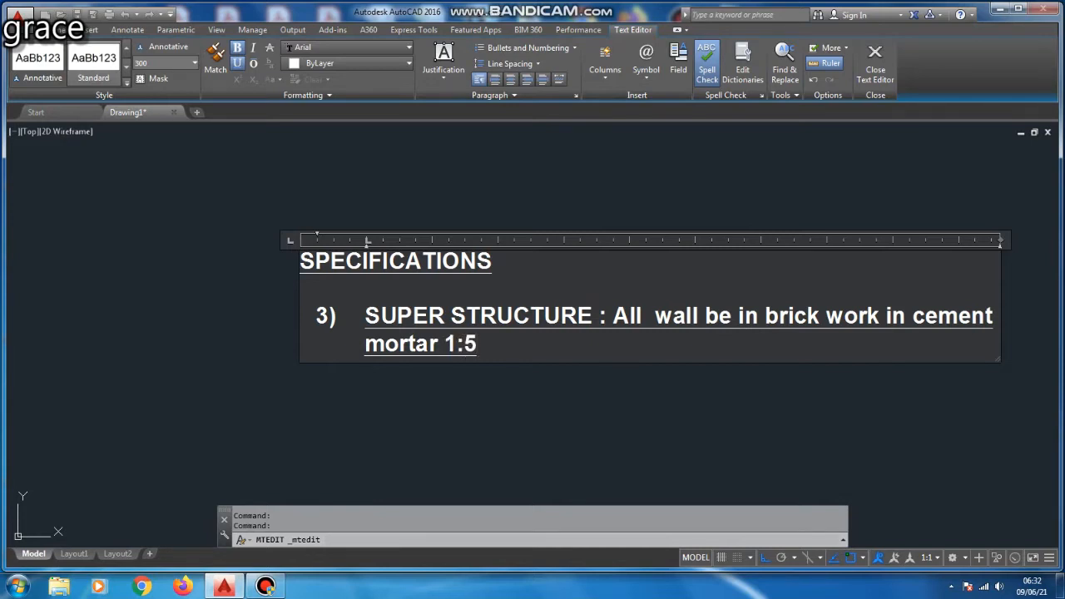
Finish item 3's description with "using first level brick 200mm thick", dismissing the color scheme prompt.
text(us)
key(BackSpace)
key(BackSpace)
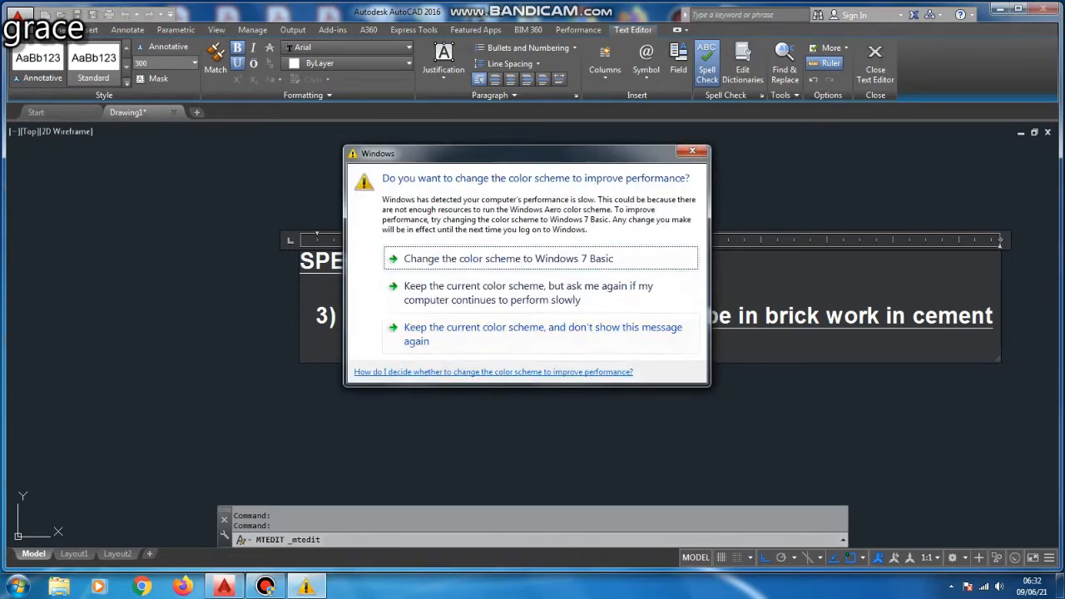
click(692, 150)
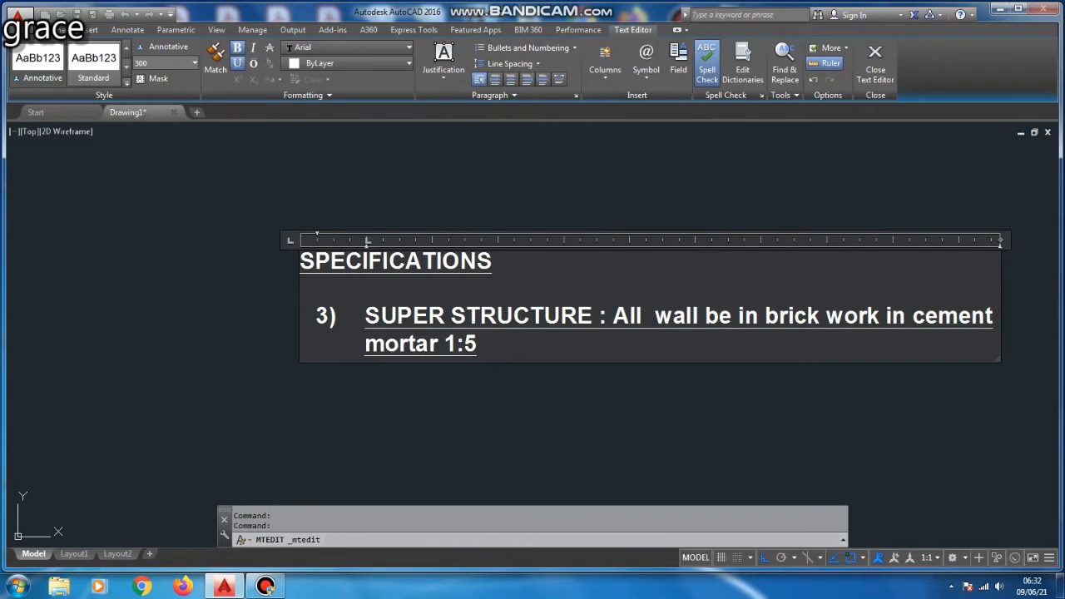
text(using)
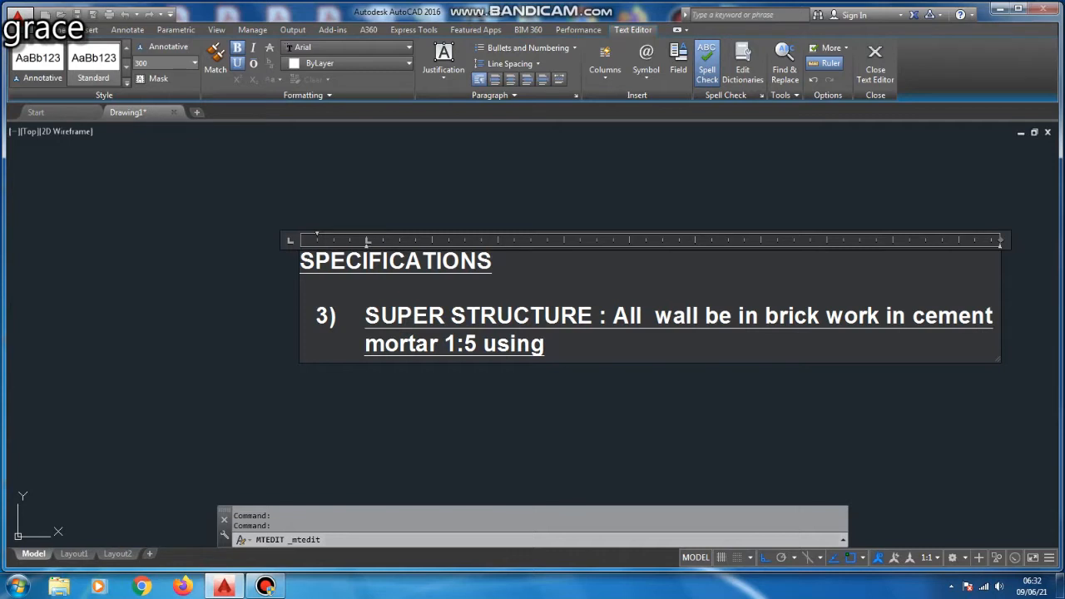
text( first)
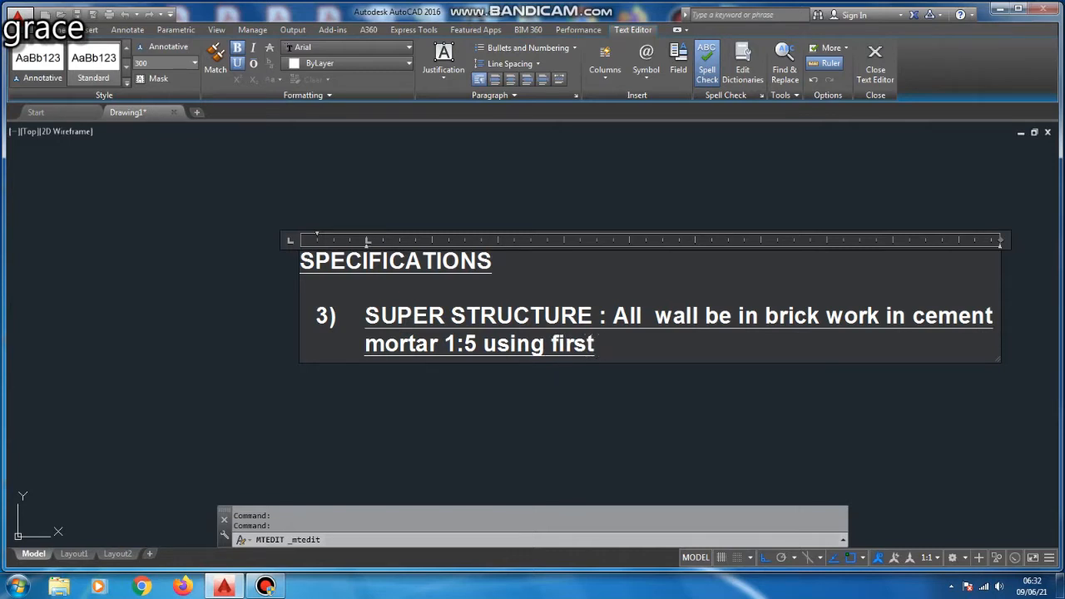
text( lev)
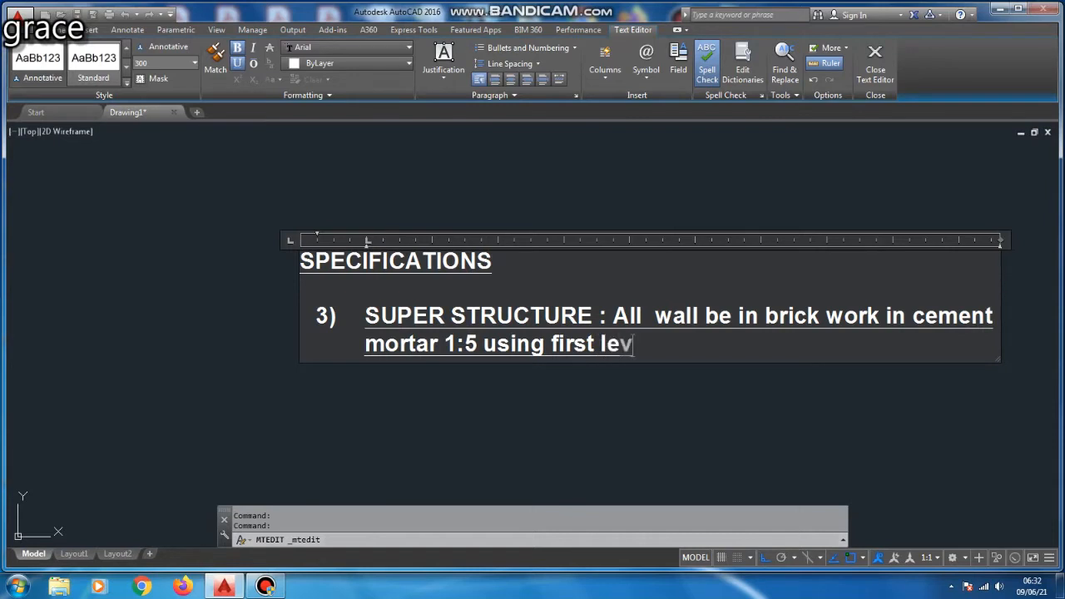
text(el b)
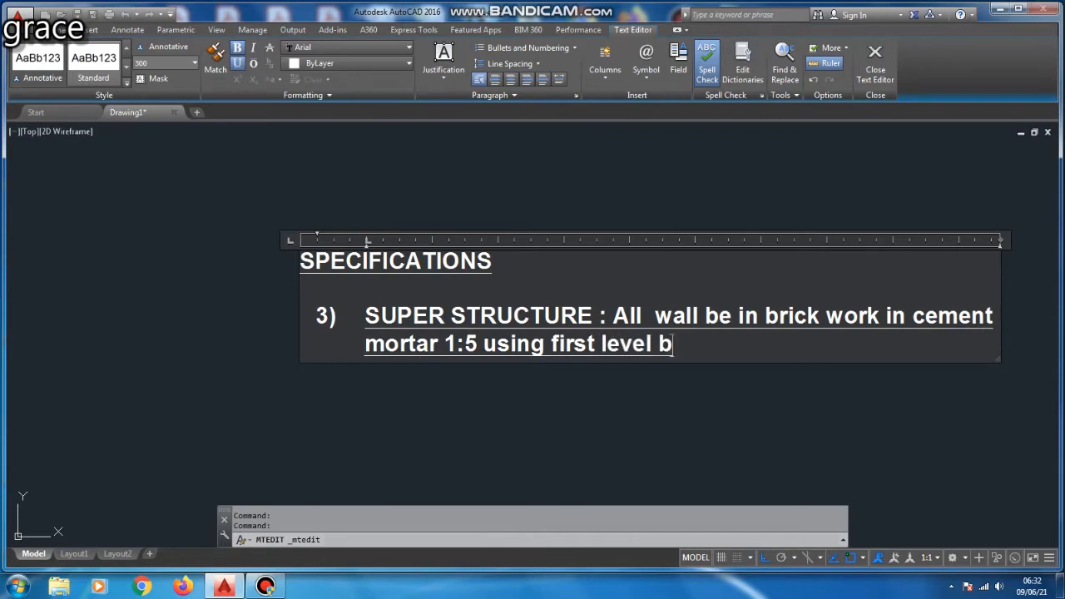
text(rick)
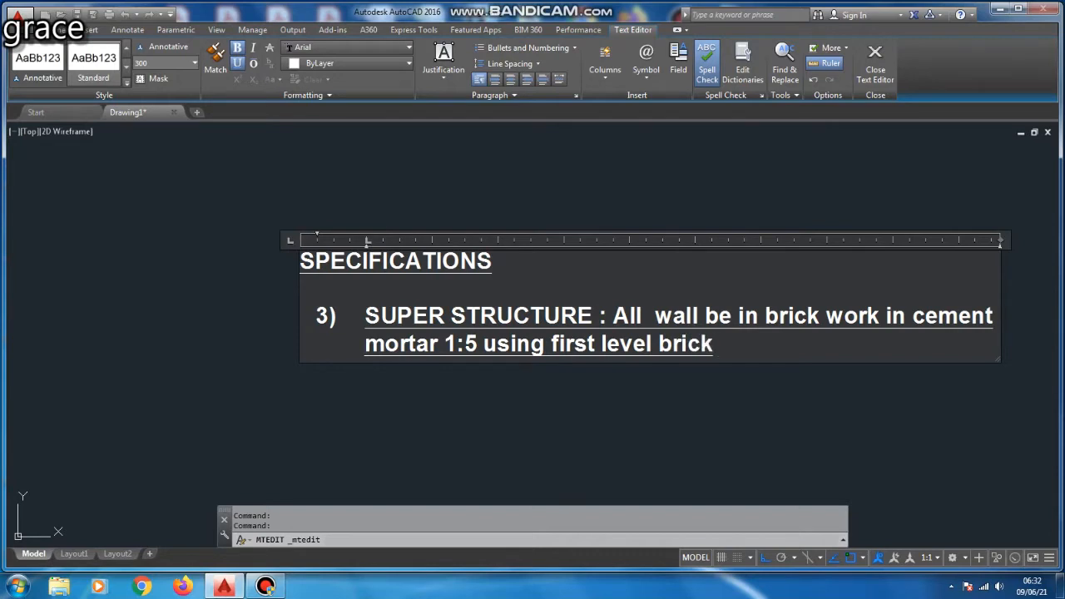
text( 200)
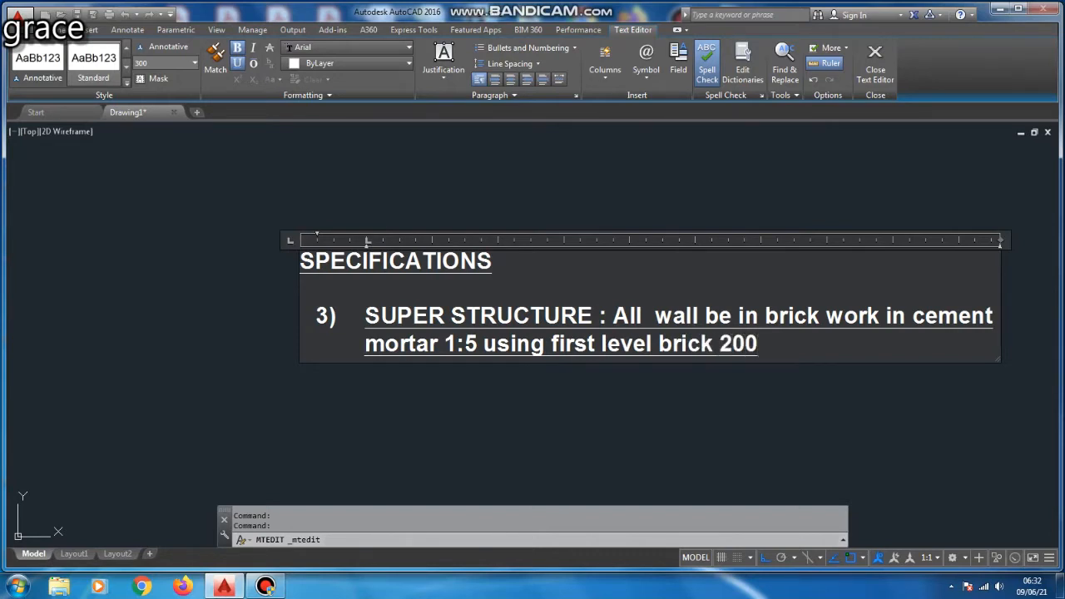
text(mm thick)
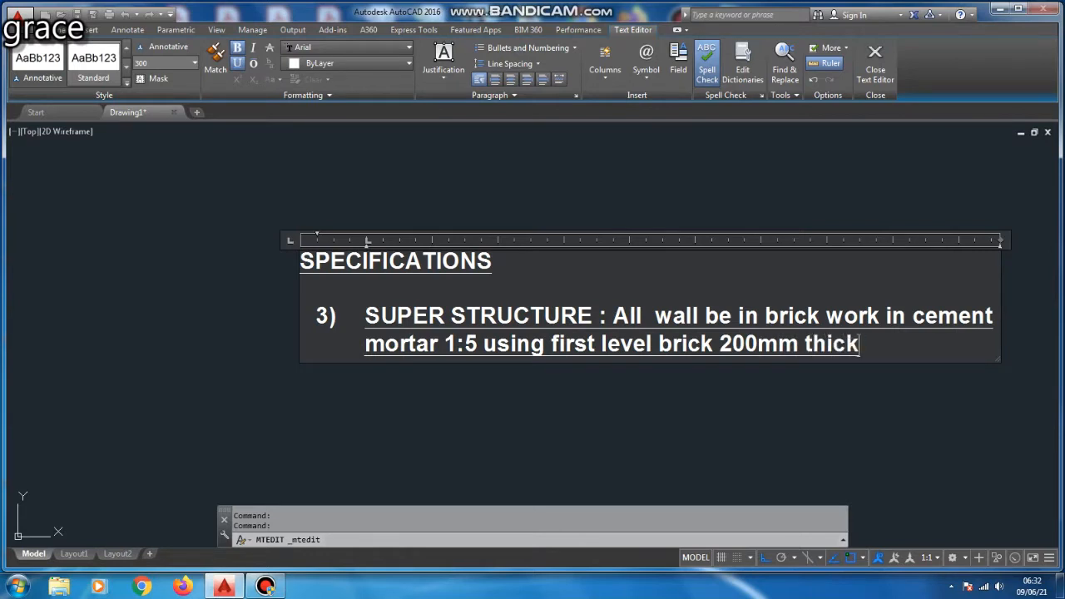
Remove the underline from the whole text of item 3.
triple_click(665, 343)
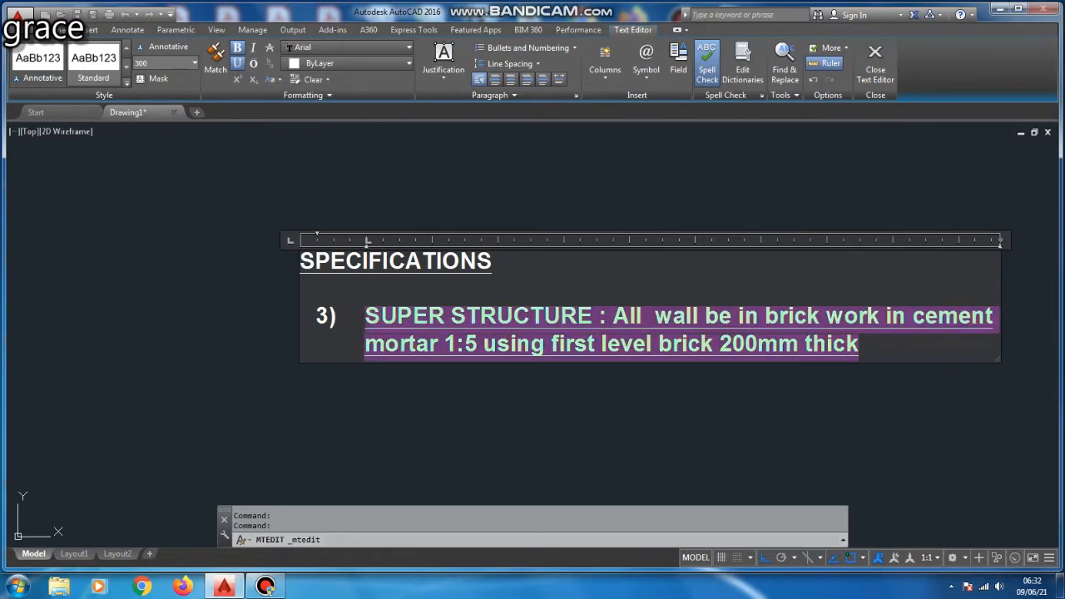
key(ctrl+u)
drag(859, 344, 672, 344)
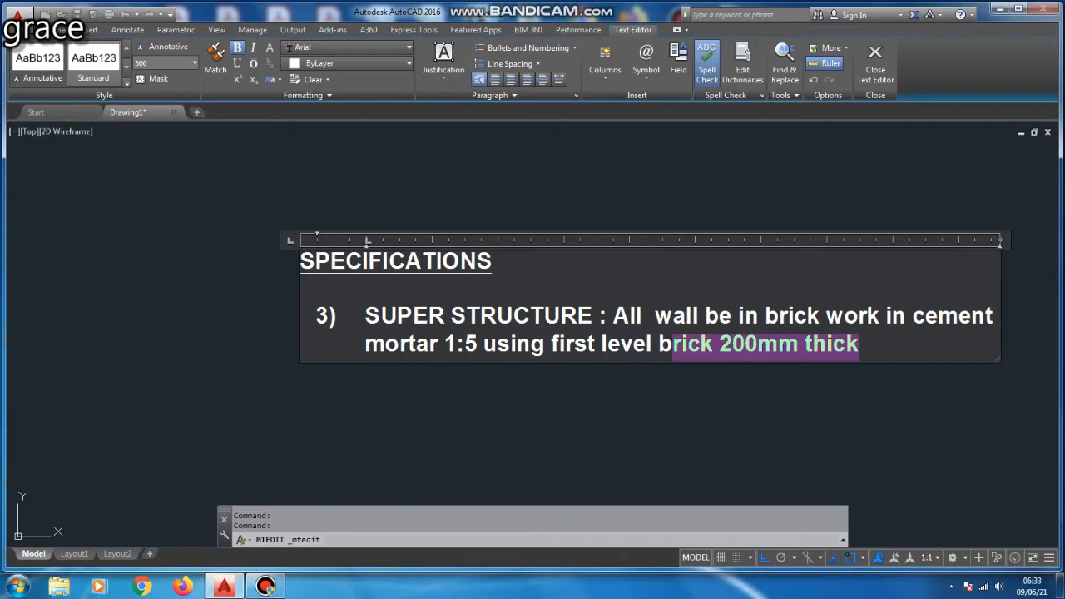
drag(859, 343, 687, 343)
Insert "wall" before "200mm thick" and underline the phrase "brick wall 200mm thick", closing the text editor.
click(714, 344)
text(wa)
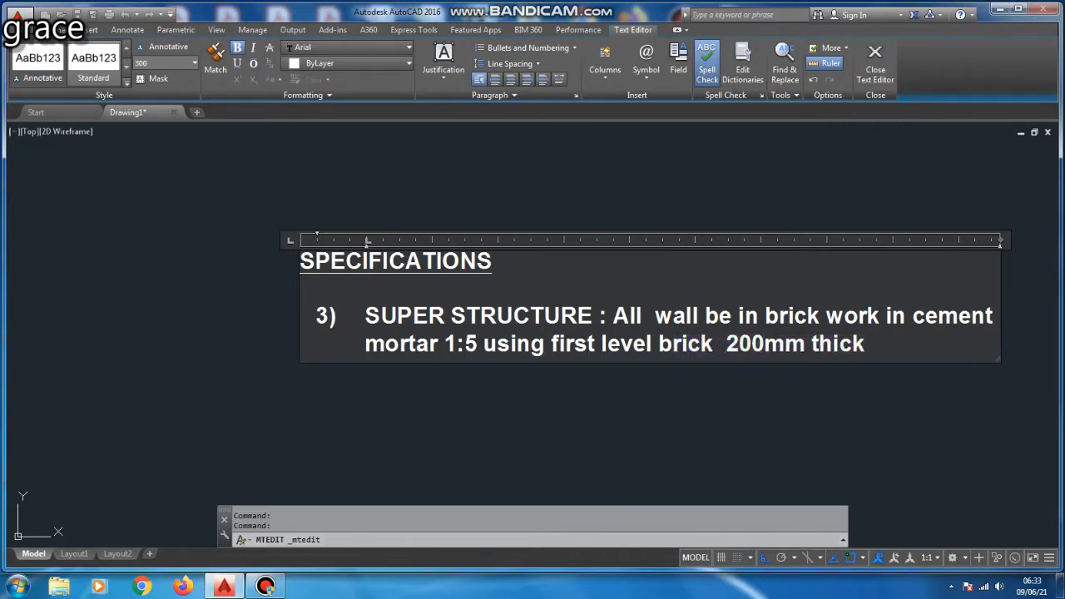
text(ll)
drag(908, 343, 658, 344)
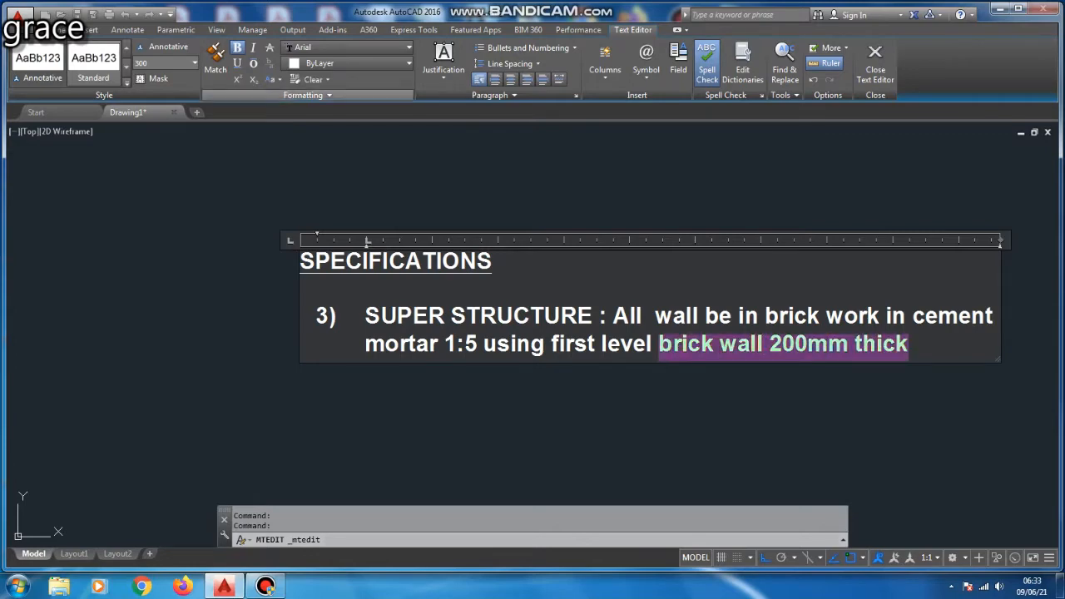
click(237, 63)
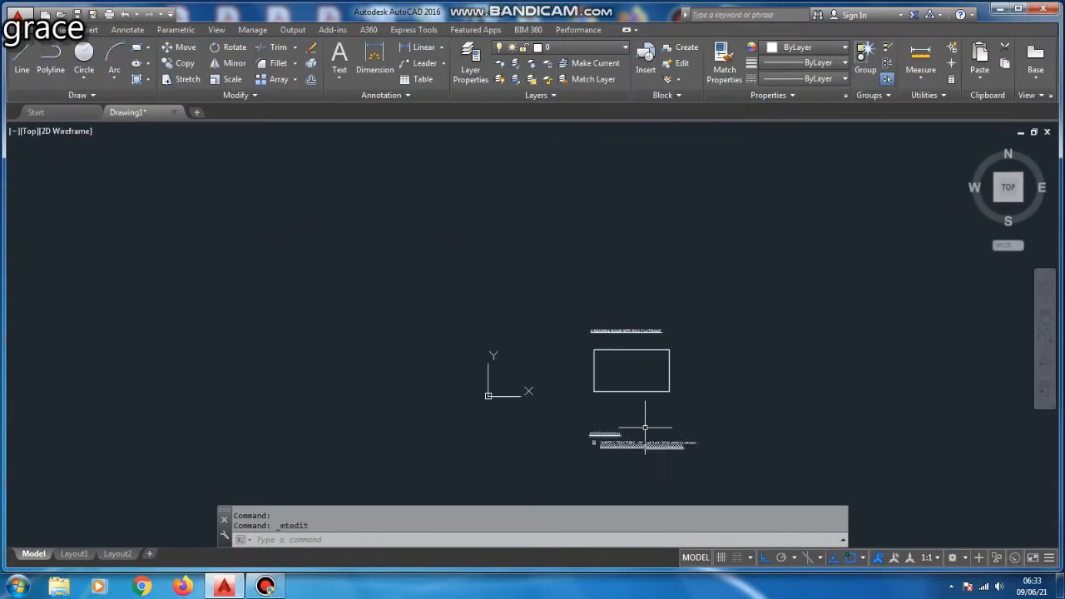
scroll(650, 368, up, 4)
text(o)
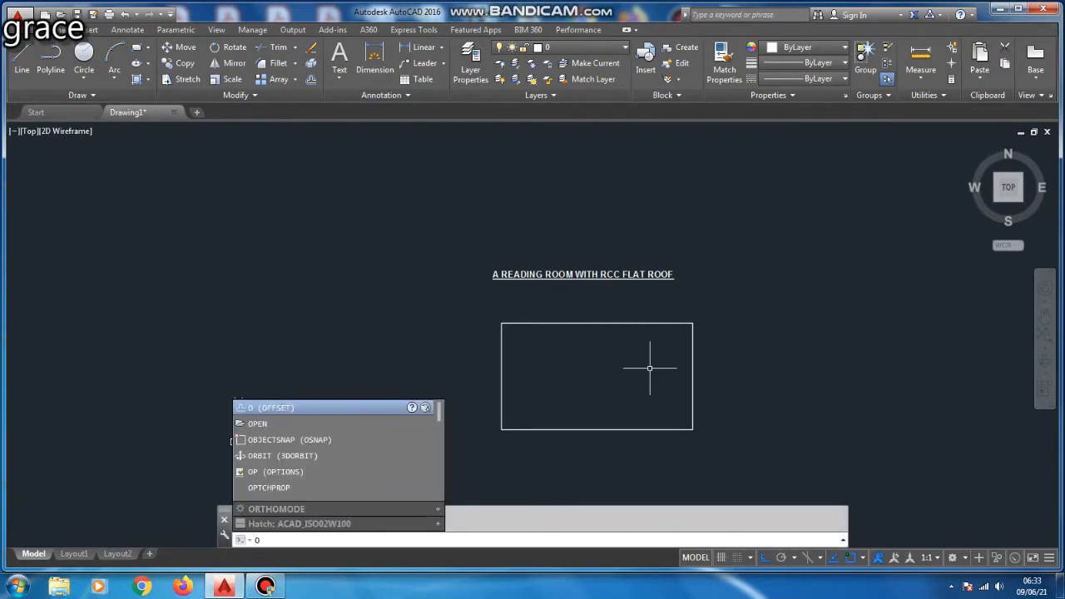
key(Down)
key(Down)
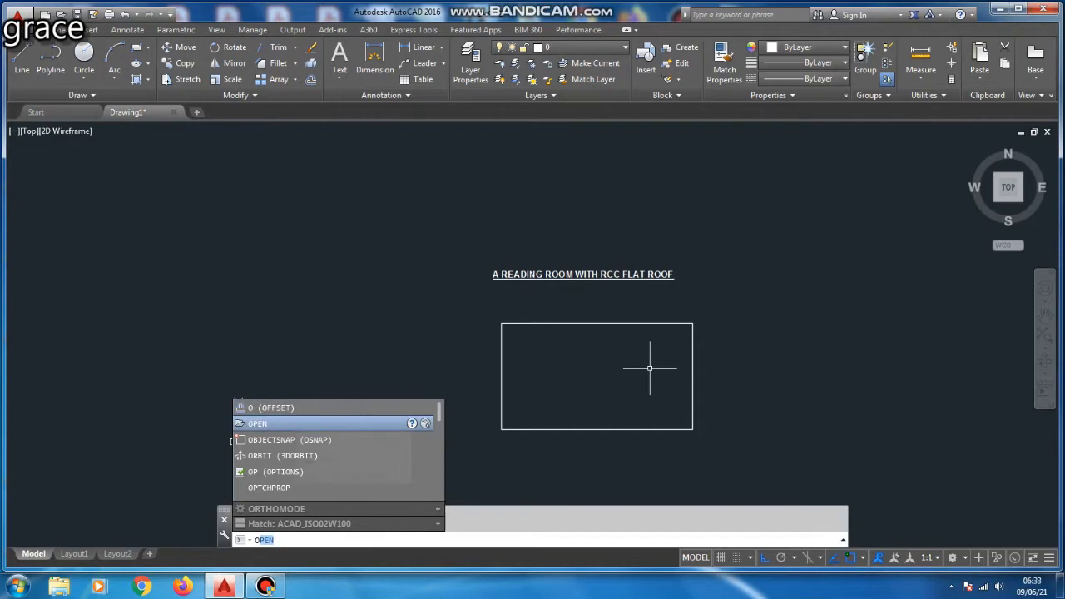
key(Up)
key(Up)
key(Return)
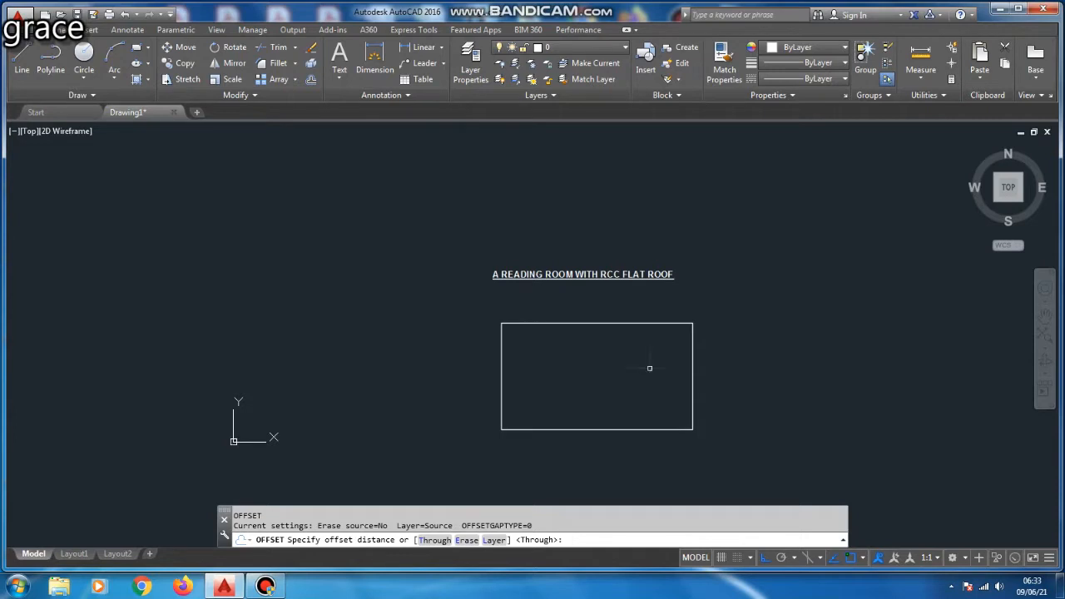
key(Return)
text(200)
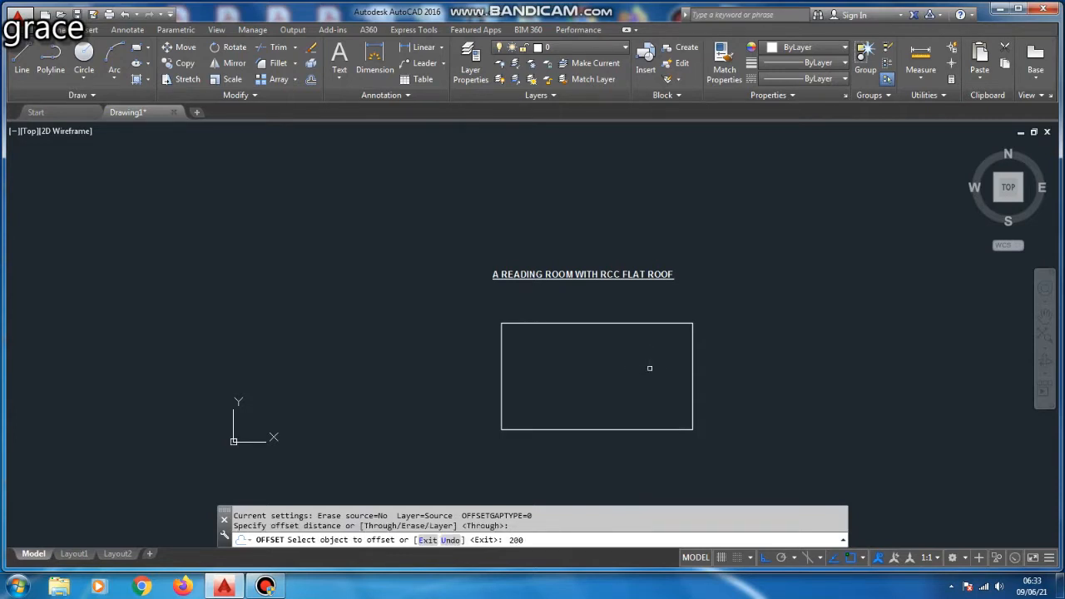
key(Return)
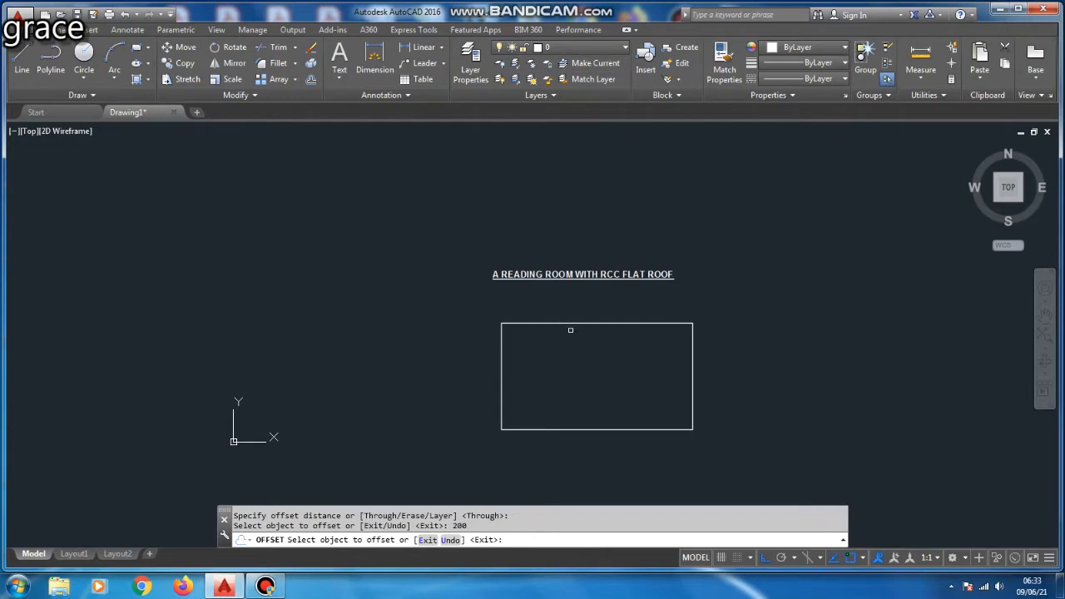
click(569, 321)
scroll(578, 301, up, 2)
key(Escape)
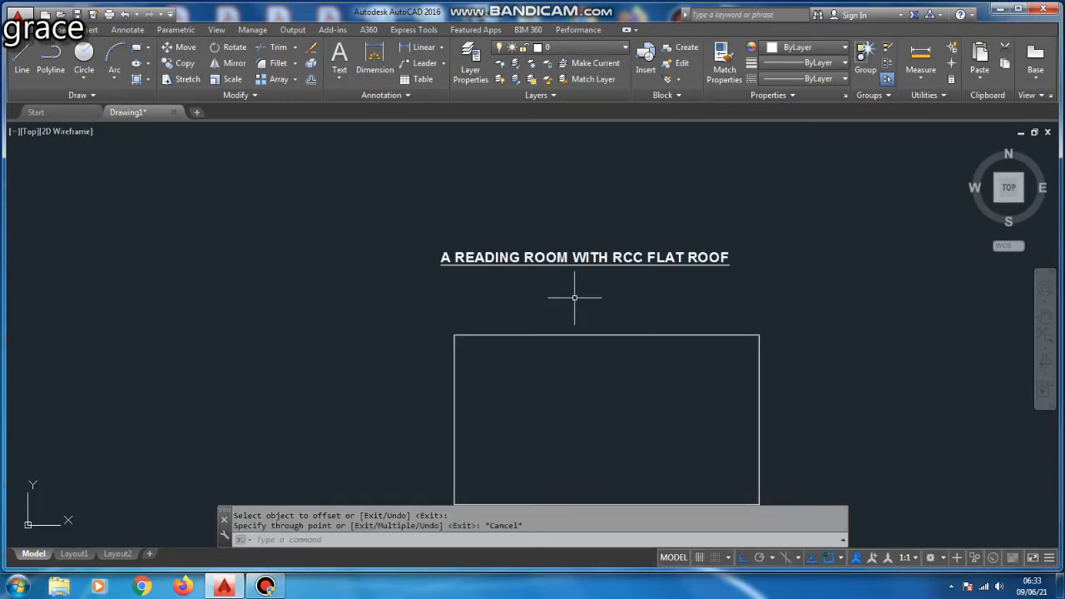
key(Escape)
key(Escape)
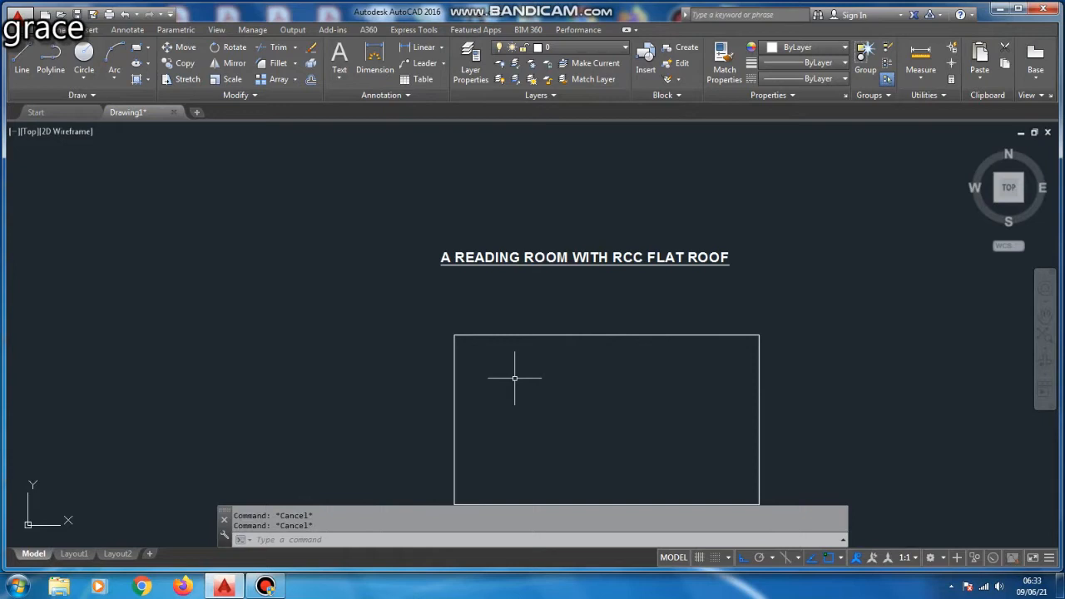
Offset the top and left lines of the room outline outward by 200.
text(o)
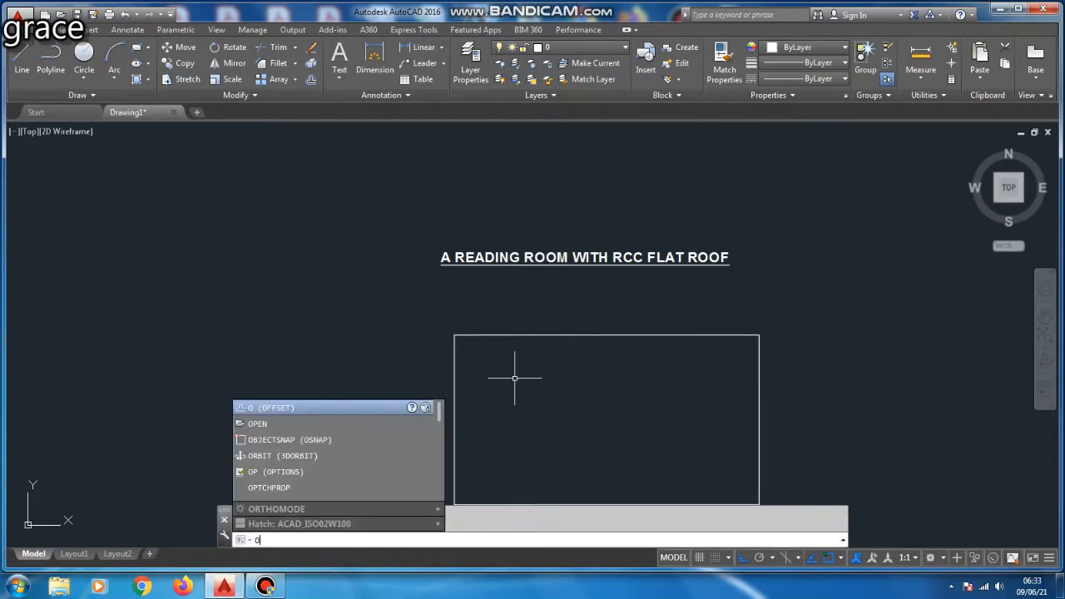
key(Return)
text(200)
key(Return)
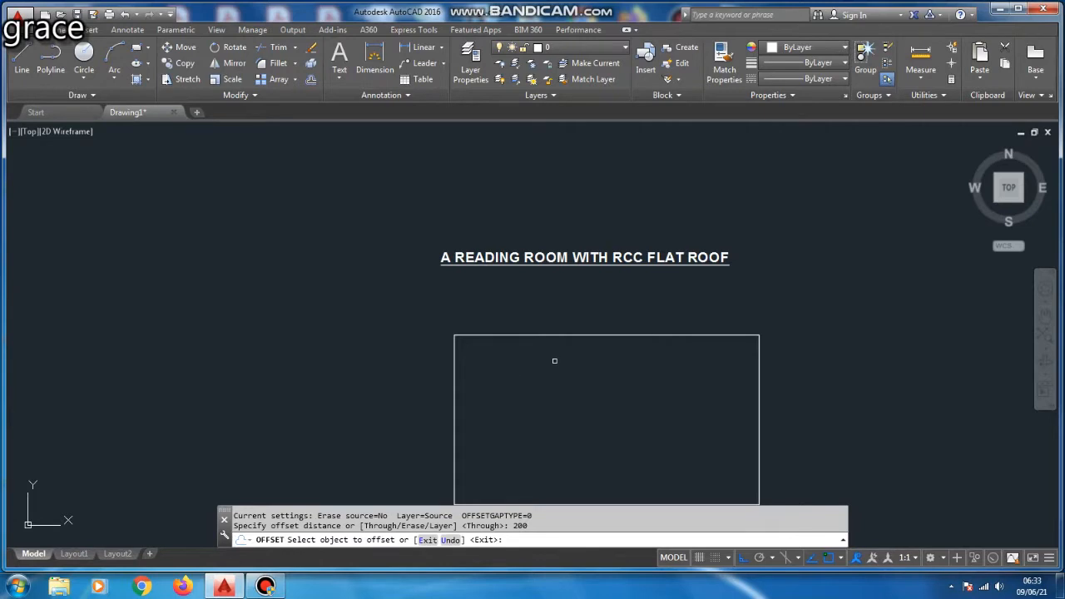
click(557, 335)
click(562, 309)
scroll(555, 293, down, 2)
scroll(513, 331, up, 4)
click(497, 319)
click(437, 339)
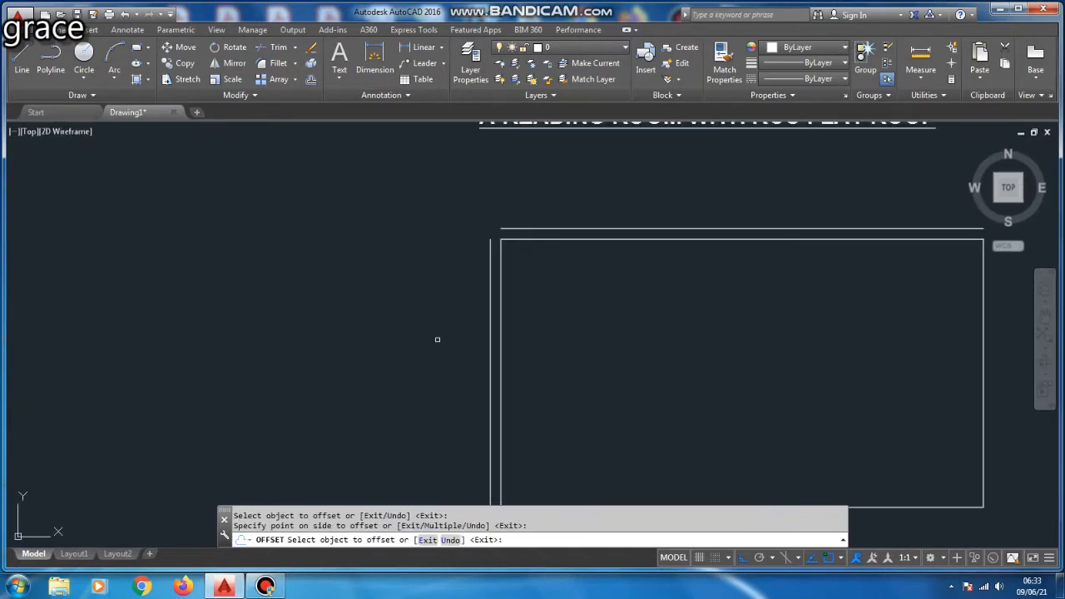
Offset the bottom and right lines of the room outline outward by the same 200, ending the Offset command.
scroll(484, 243, down, 4)
scroll(557, 344, up, 4)
click(562, 368)
click(551, 408)
scroll(607, 381, down, 3)
click(605, 378)
click(732, 382)
scroll(636, 312, up, 5)
key(Escape)
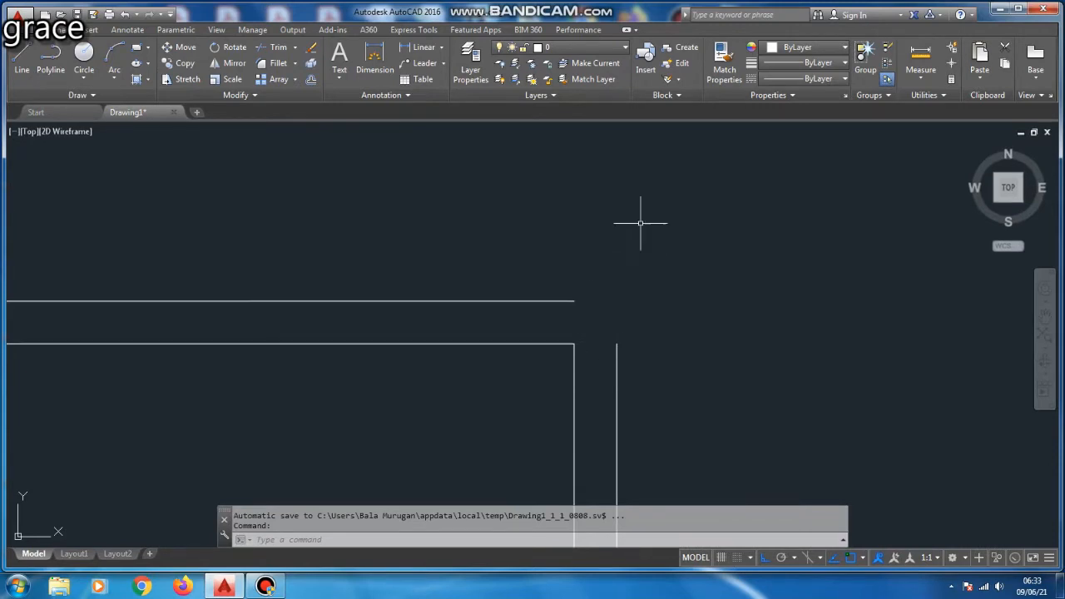
Examine the corners of the room where the outer wall lines end.
scroll(639, 223, down, 5)
scroll(625, 395, up, 5)
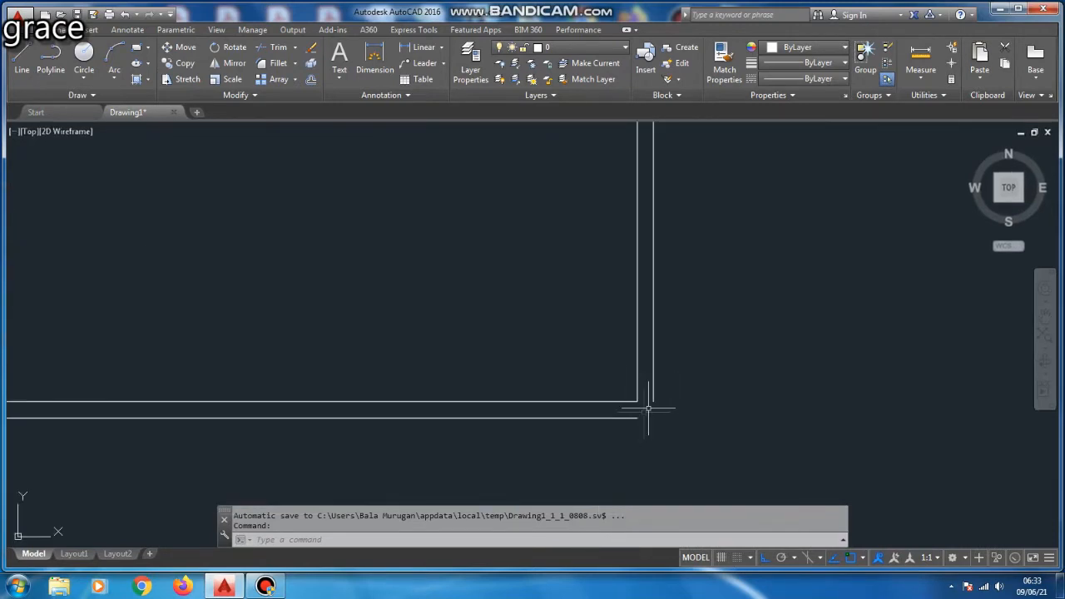
scroll(748, 383, down, 5)
scroll(596, 375, up, 4)
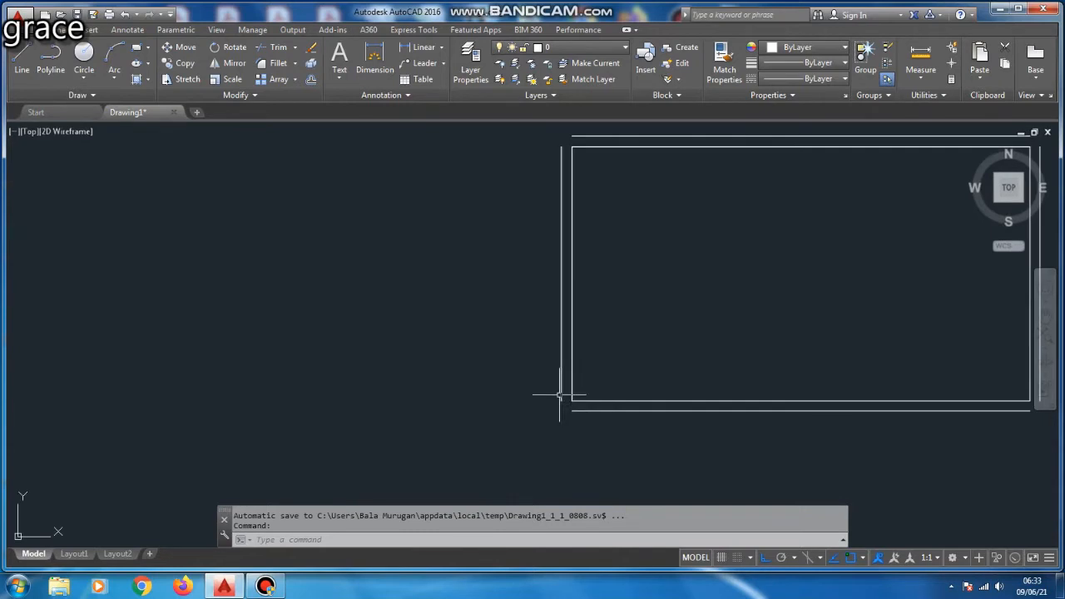
scroll(571, 399, down, 3)
scroll(566, 216, up, 4)
scroll(545, 233, down, 4)
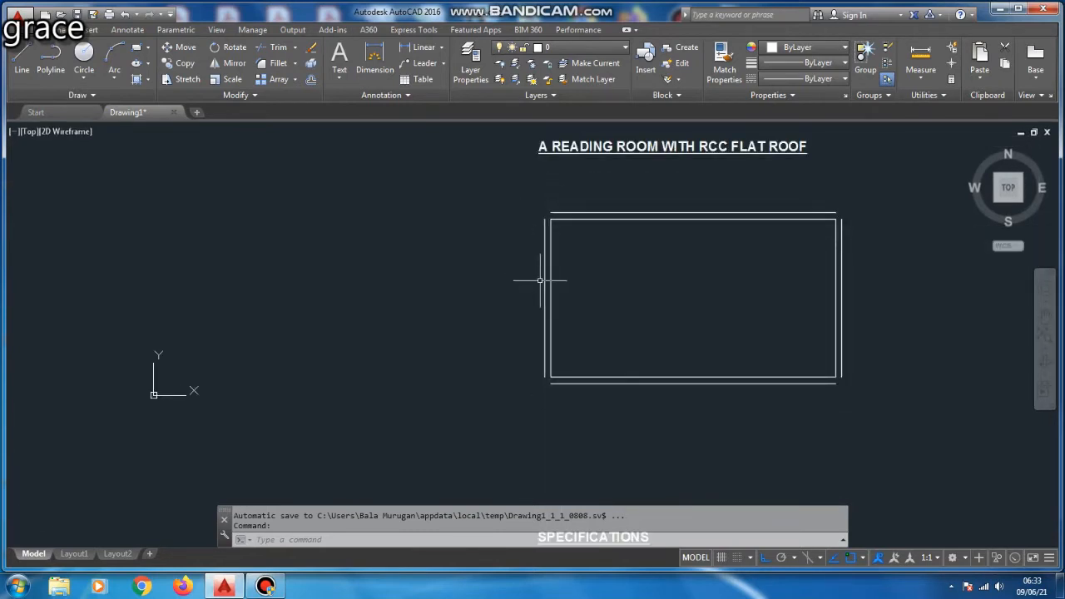
Join the lower-left corner of the outer wall lines using Fillet with the Multiple option.
text(F)
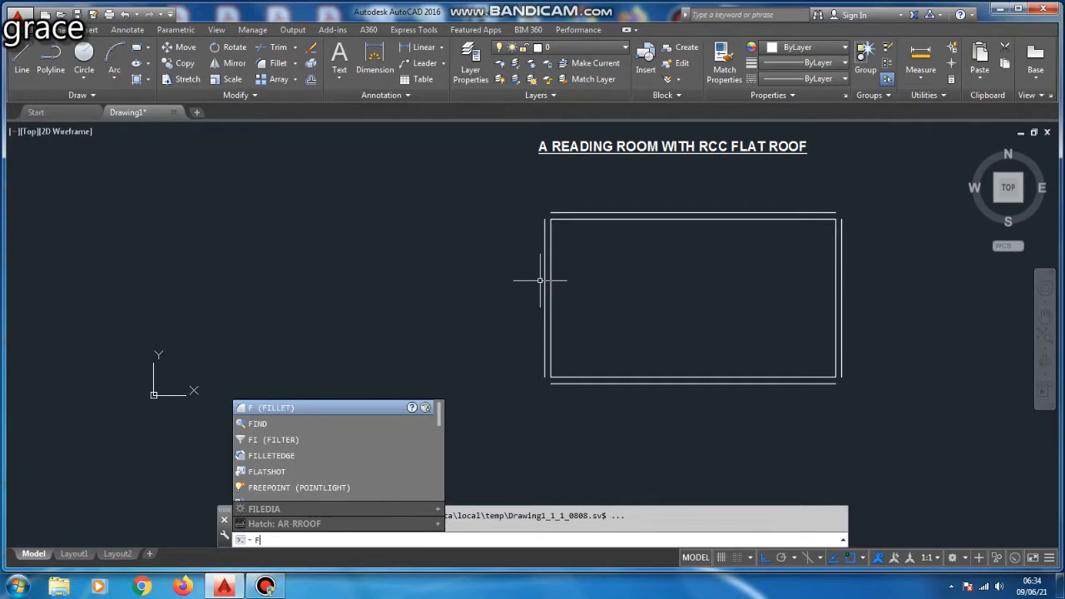
key(Down)
key(Down)
key(Up)
key(Up)
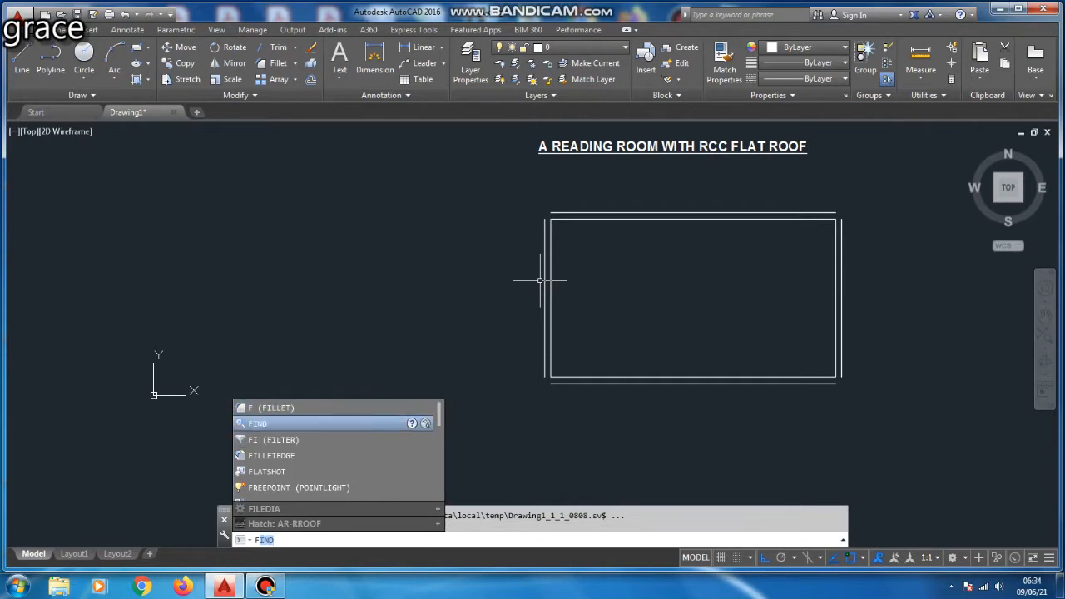
key(Return)
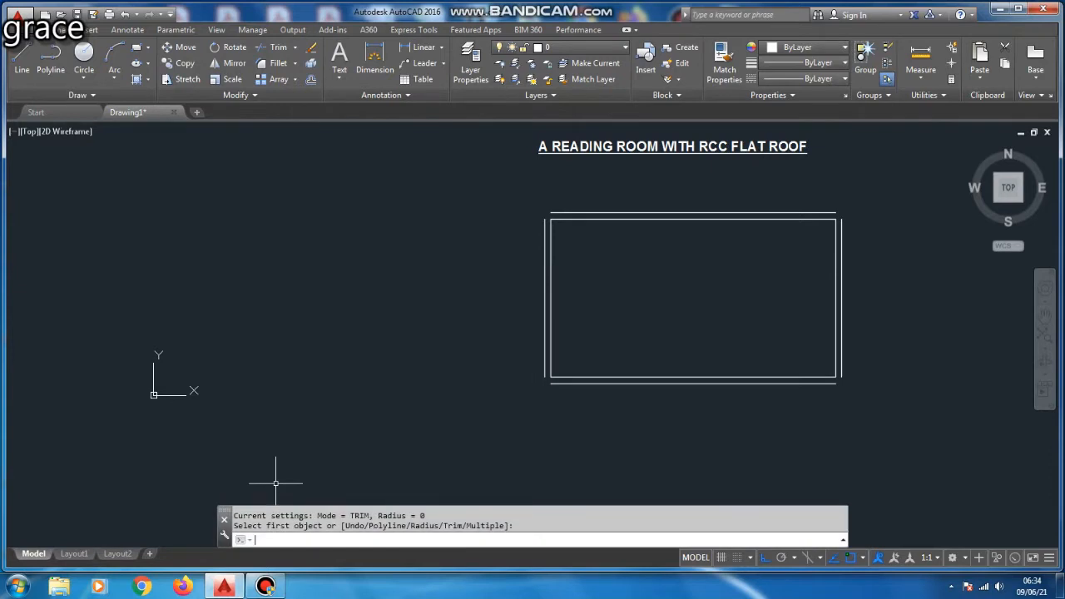
key(Return)
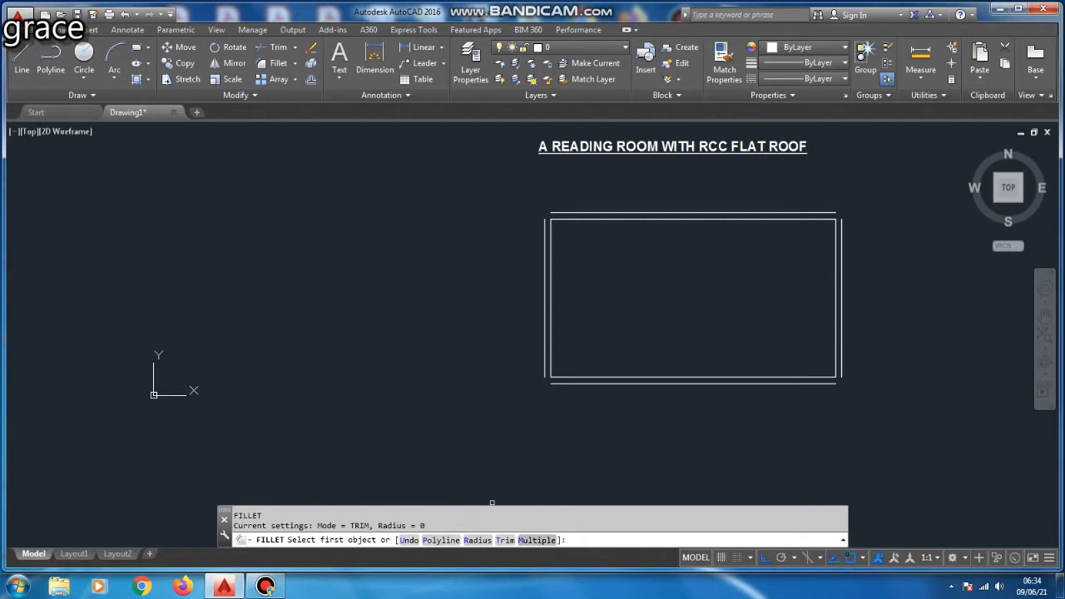
text(m)
key(Return)
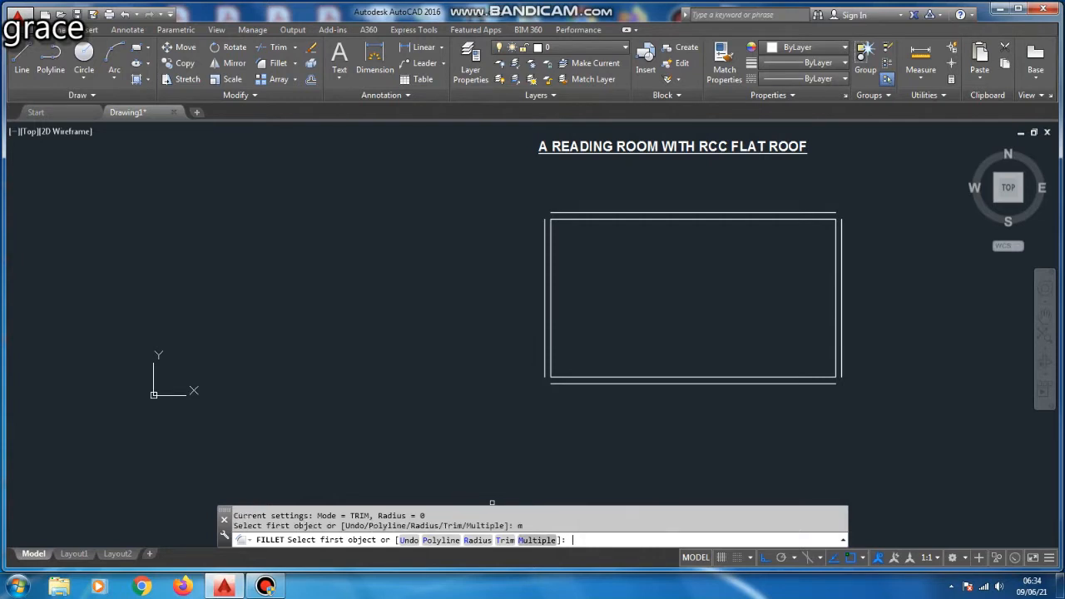
scroll(507, 397, up, 7)
click(719, 333)
click(686, 301)
Fillet the upper-left and upper-right corners of the outer wall lines.
scroll(685, 301, down, 4)
scroll(681, 258, up, 5)
click(572, 283)
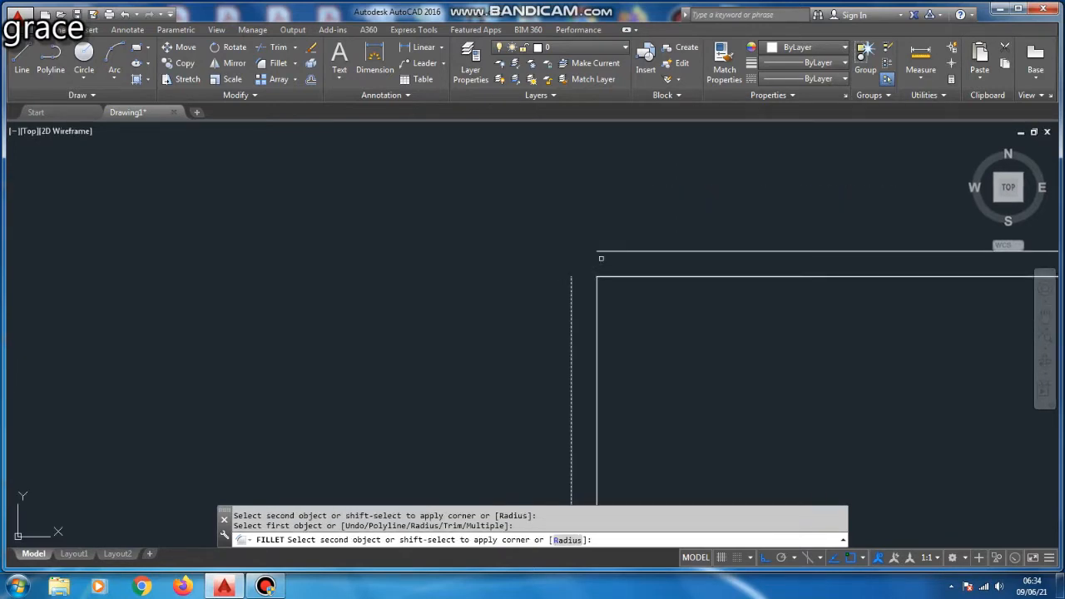
click(600, 250)
scroll(601, 250, down, 5)
scroll(543, 218, up, 3)
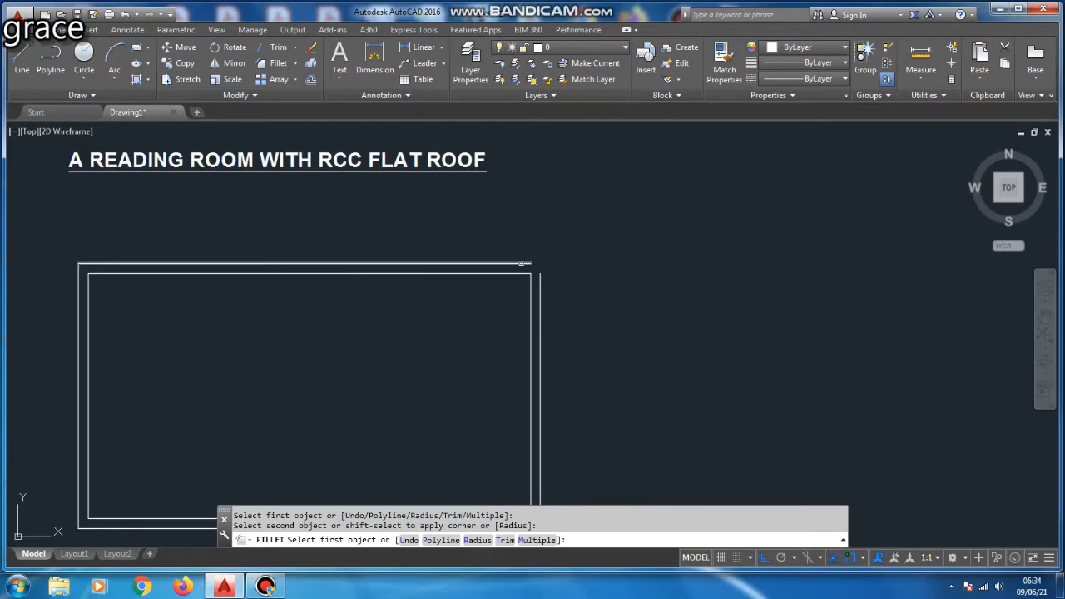
click(523, 264)
click(540, 278)
Fillet the lower-right corner of the outer wall lines and end the Fillet command.
scroll(603, 184, down, 3)
scroll(573, 305, up, 5)
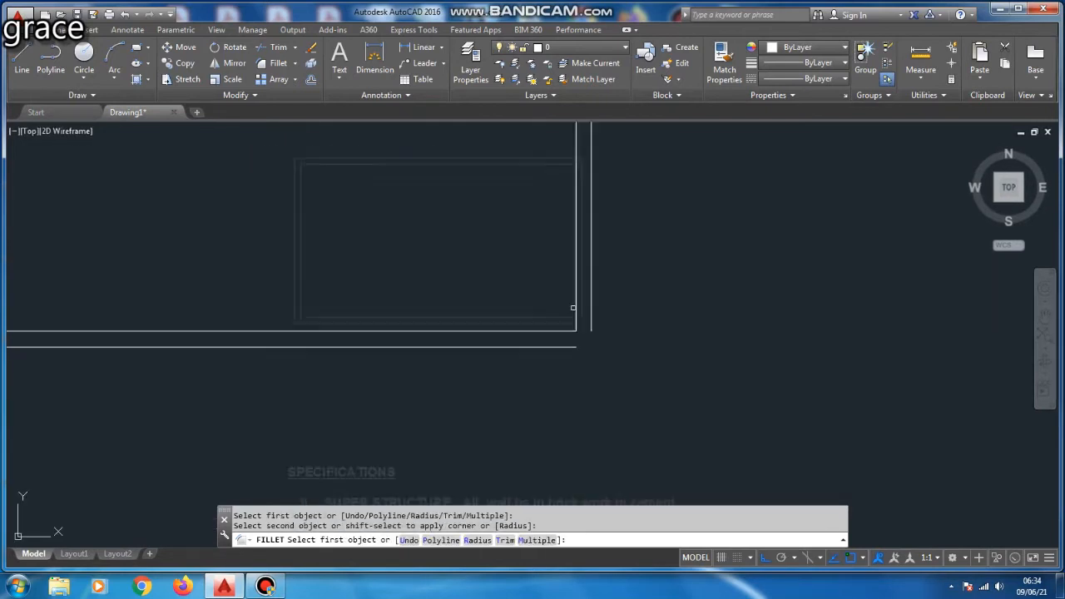
click(549, 347)
click(594, 321)
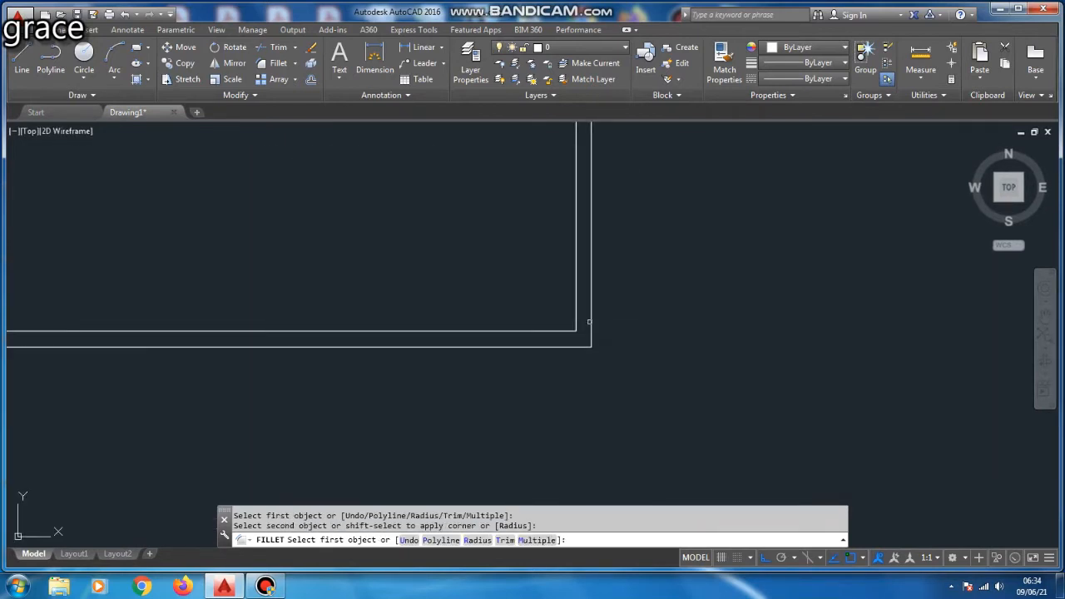
scroll(699, 366, down, 5)
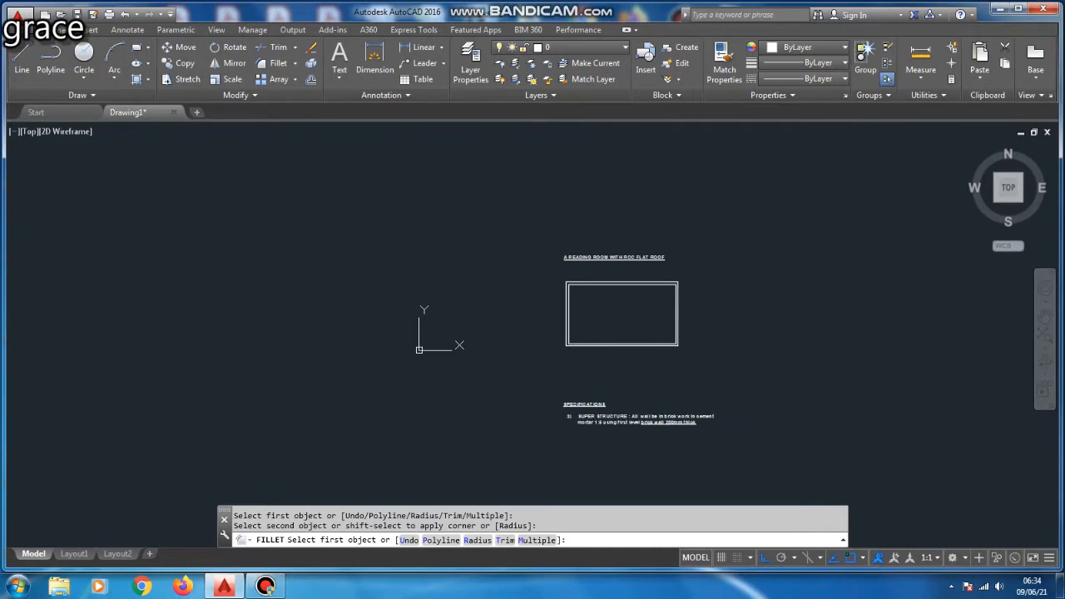
key(Escape)
scroll(615, 291, up, 4)
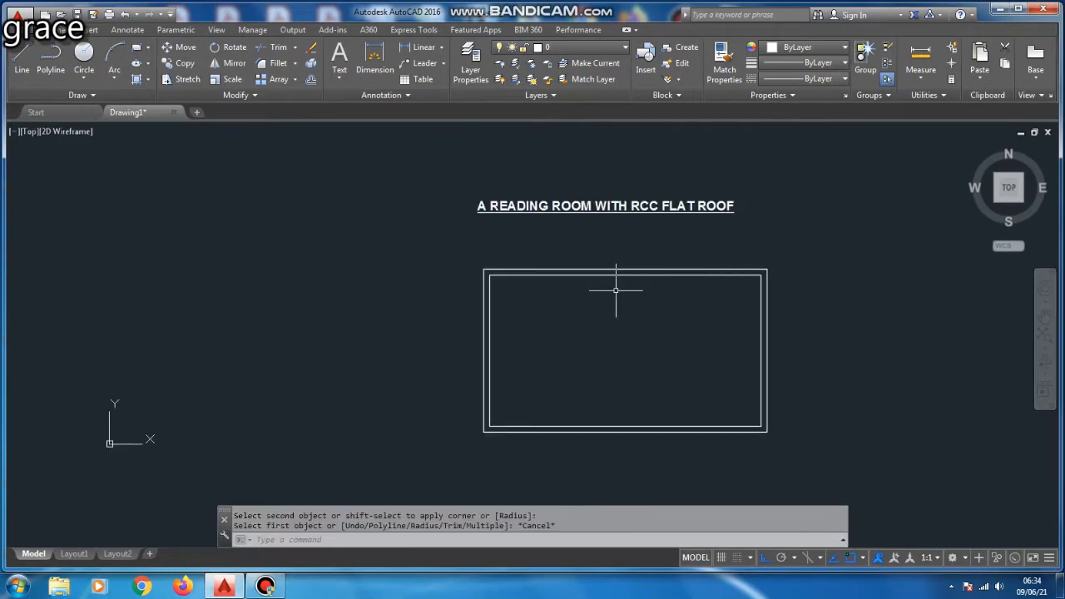
Copy the wording of the SUPER STRUCTURE item in the specifications text and close the text editor.
scroll(615, 291, down, 2)
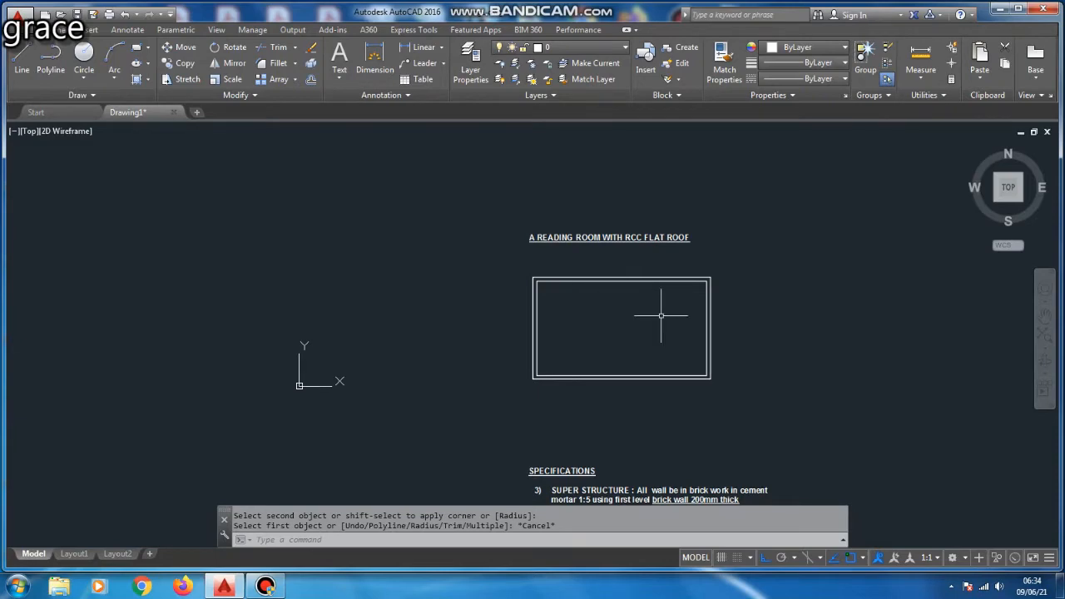
scroll(643, 282, down, 4)
scroll(618, 261, up, 3)
double_click(630, 326)
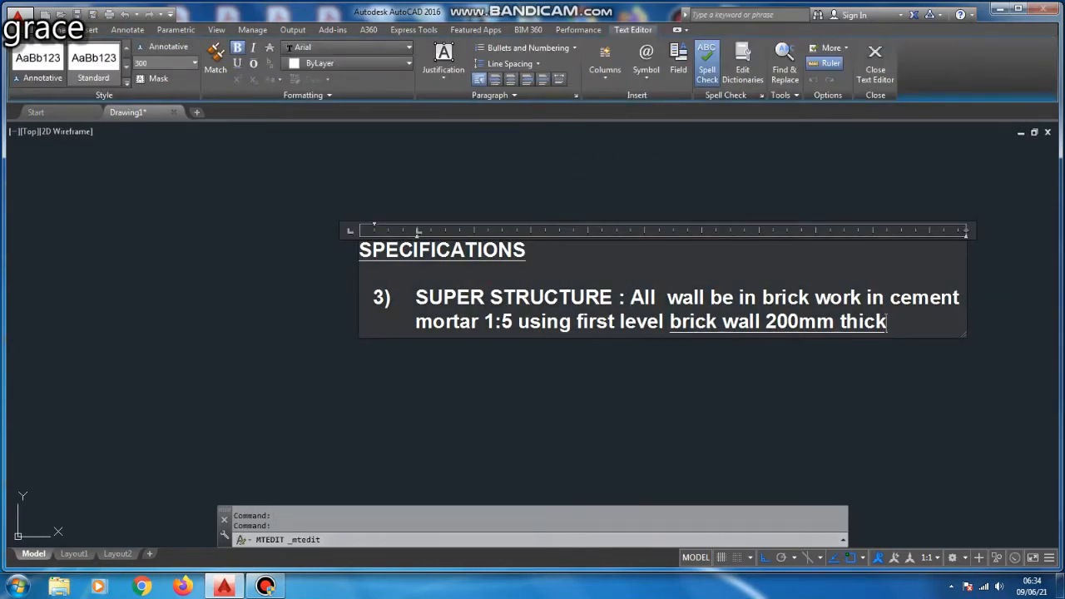
drag(887, 323, 416, 298)
key(ctrl+c)
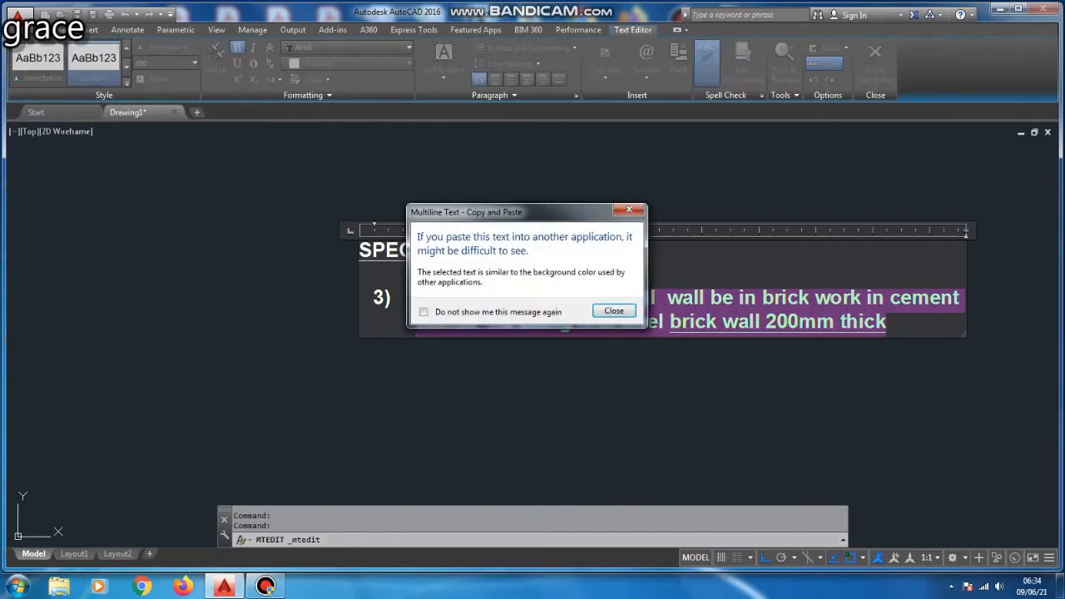
key(Escape)
key(Escape)
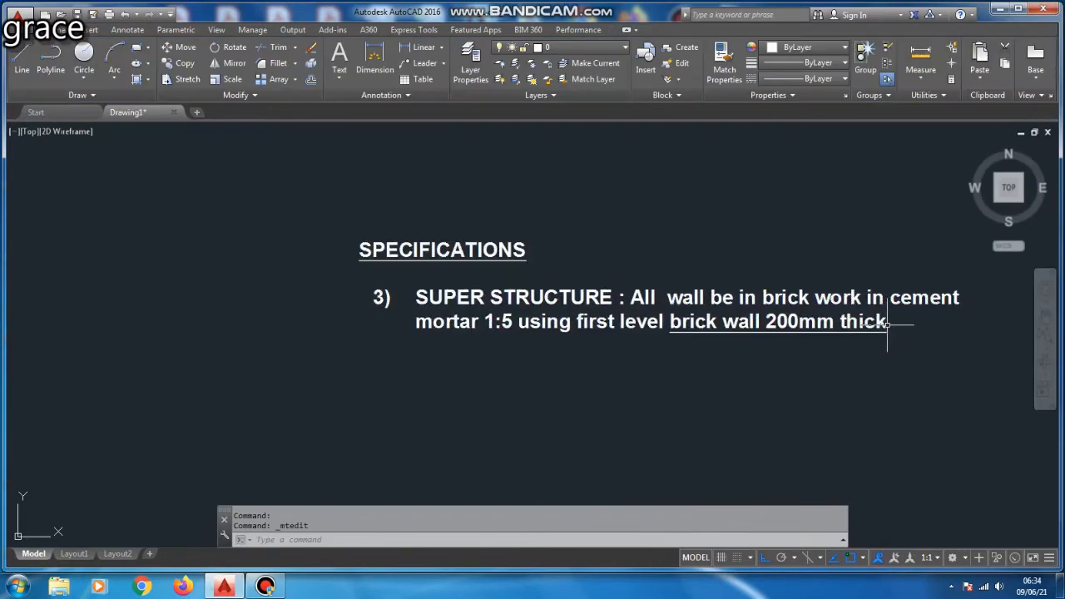
Reopen the specifications text and try to add a new line numbered 5) below the SUPER STRUCTURE item.
click(866, 330)
double_click(866, 330)
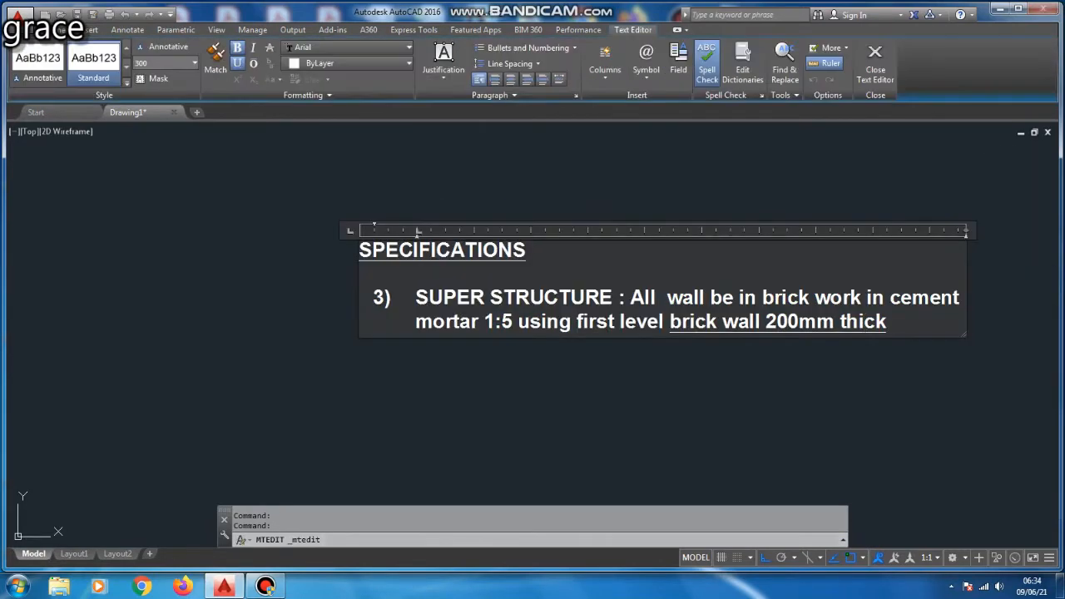
key(Return)
key(BackSpace)
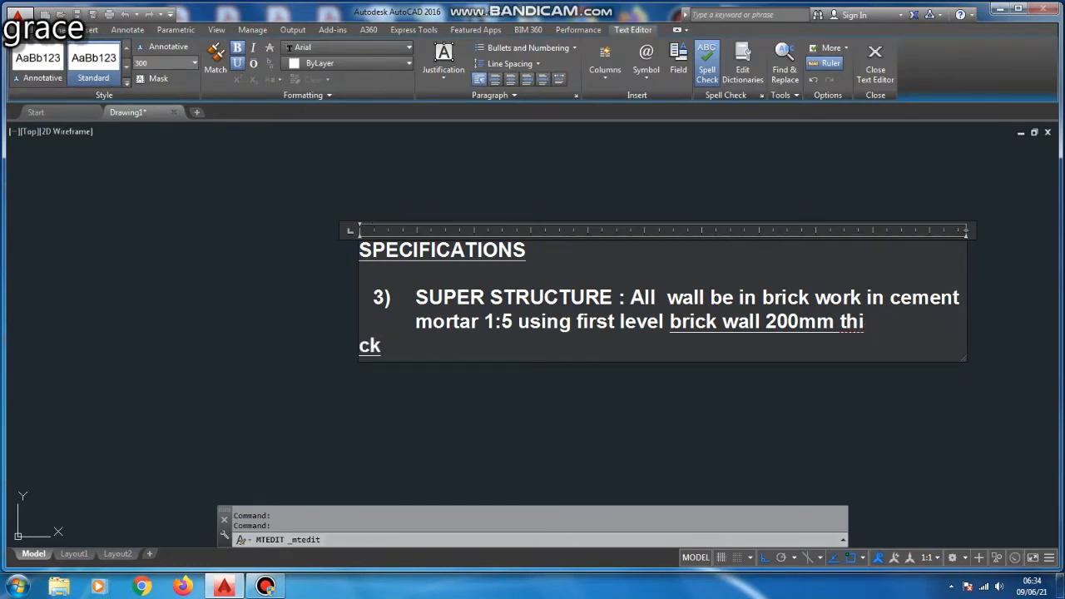
key(shift+End)
text(5)
key(Left)
key(Right)
text())
key(shift+Left)
key(shift+Left)
key(shift+Left)
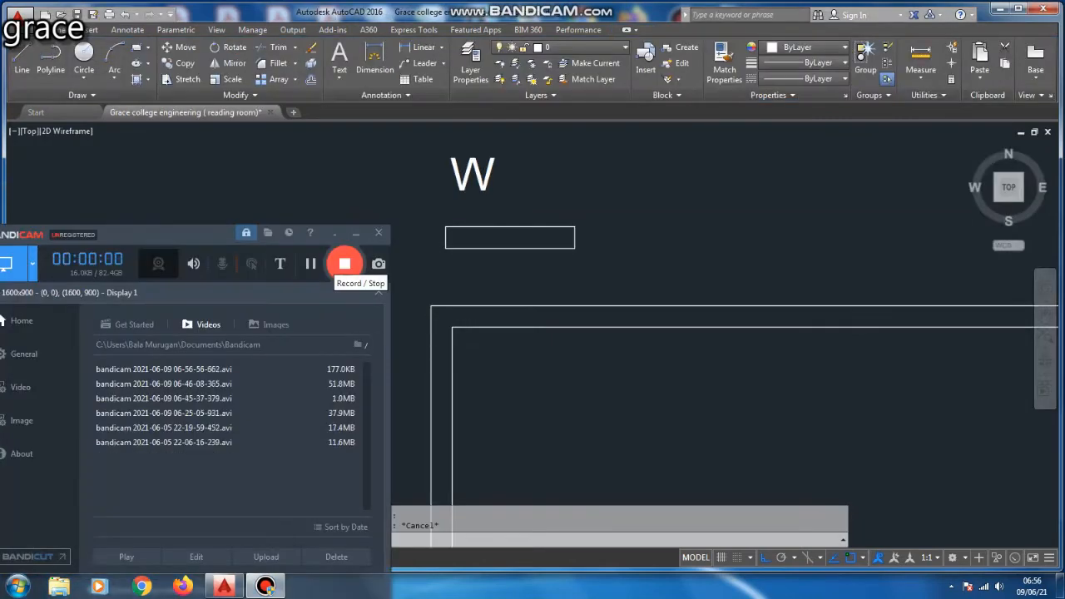
Examine the window rectangle and its W label above the room outline.
click(356, 234)
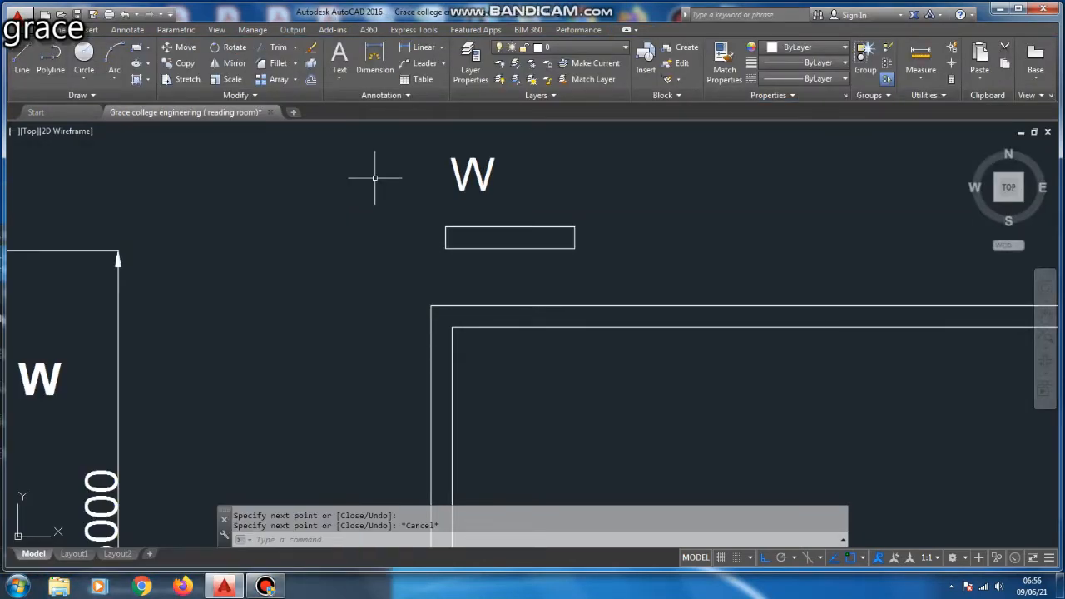
scroll(513, 196, up, 4)
scroll(396, 203, down, 4)
scroll(403, 203, up, 2)
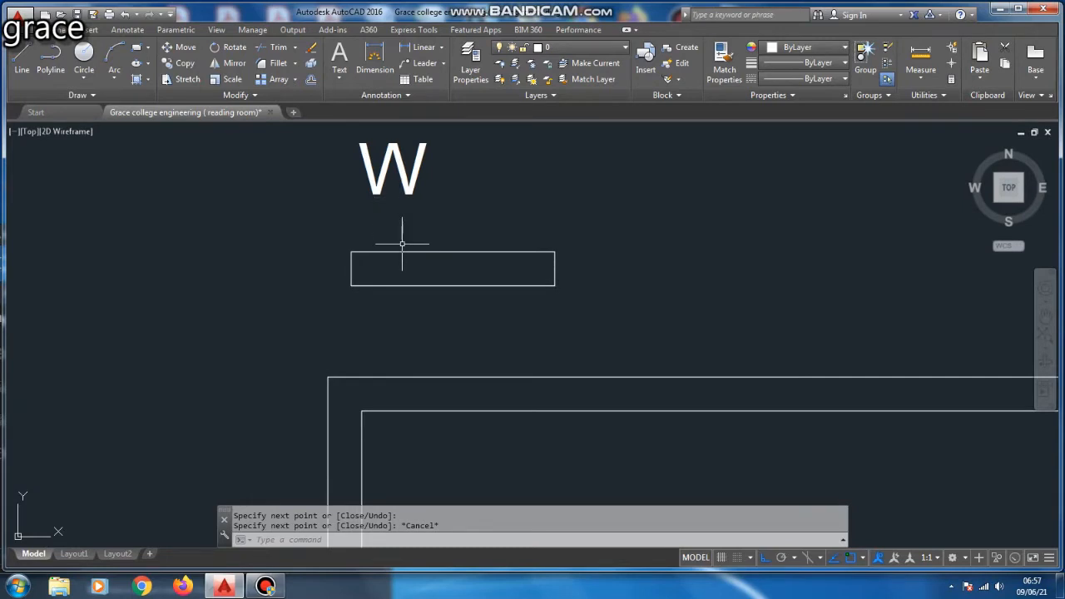
key(Escape)
click(546, 149)
click(313, 296)
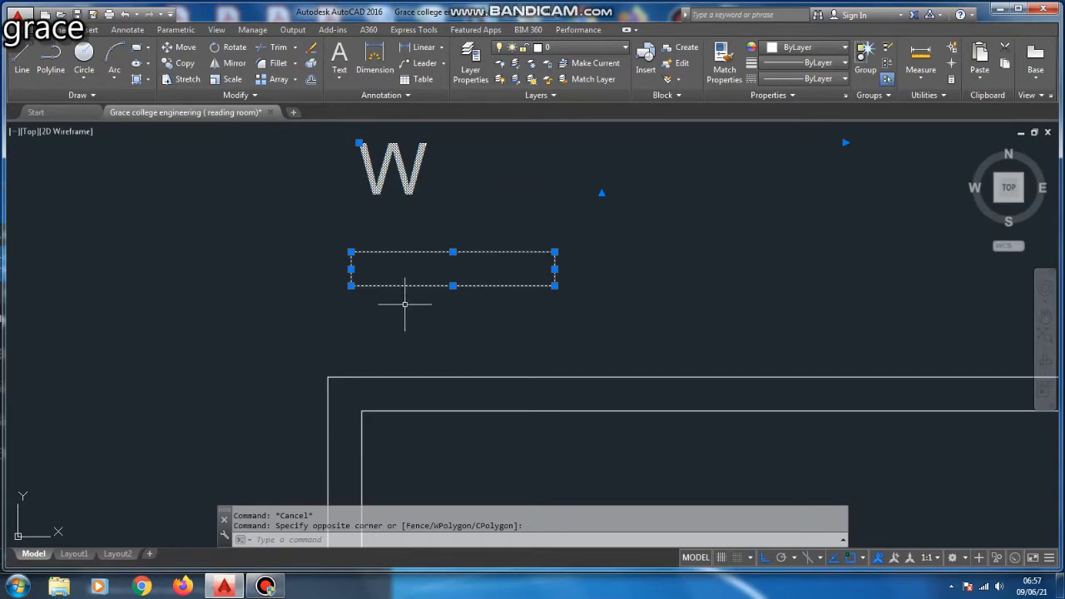
key(Escape)
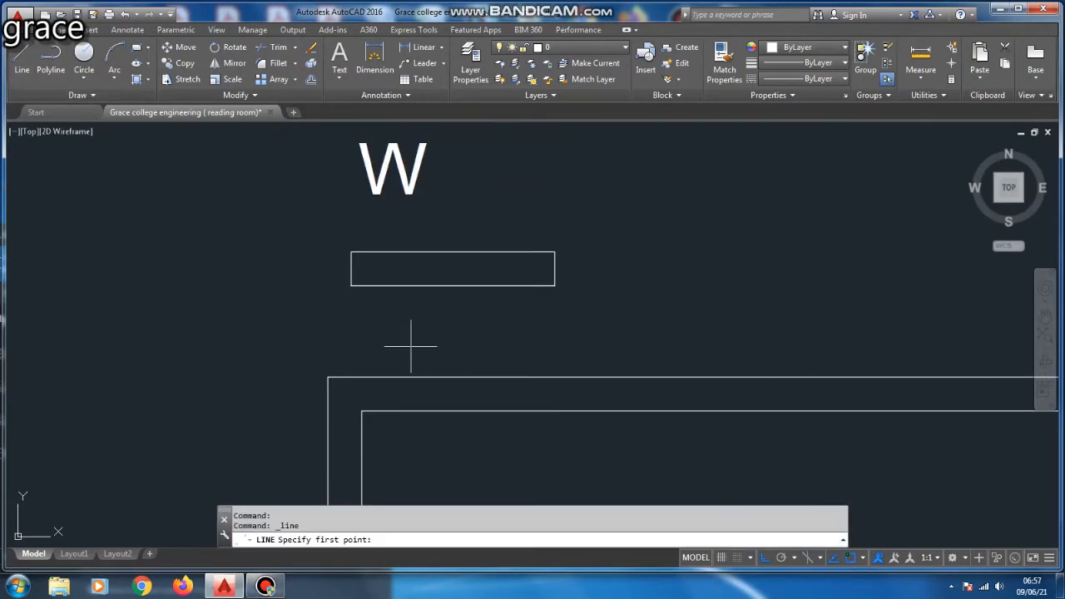
Draw a centre line through the window rectangle between the midpoints of its short sides.
click(351, 268)
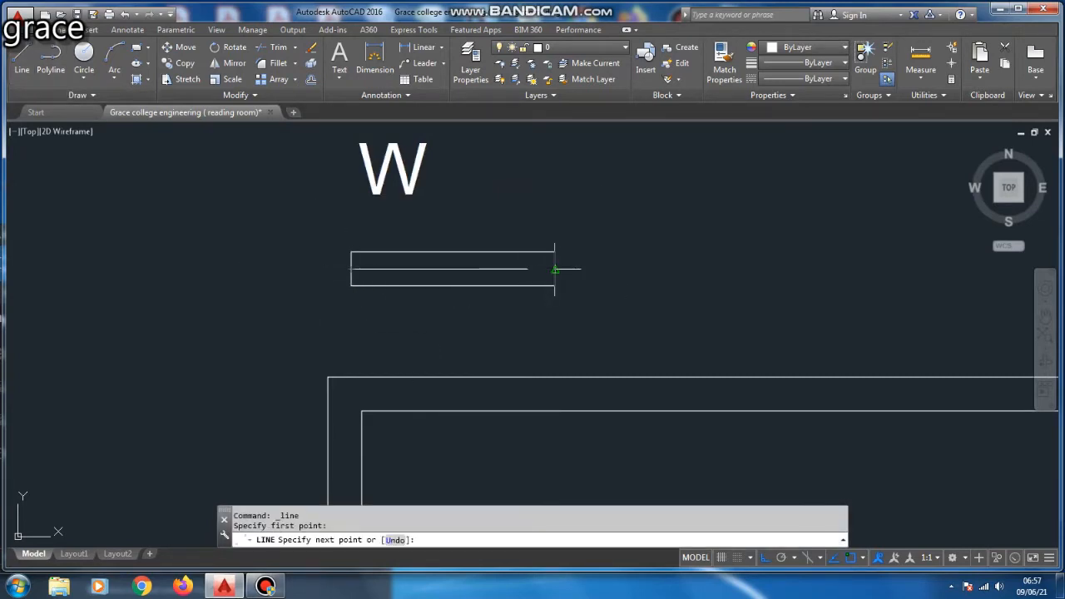
click(554, 269)
key(Escape)
Move the window rectangle with its centre line into the middle of the room's top wall, using the bottom edge's midpoint as base.
scroll(504, 230, down, 5)
scroll(499, 247, up, 2)
click(499, 247)
click(349, 320)
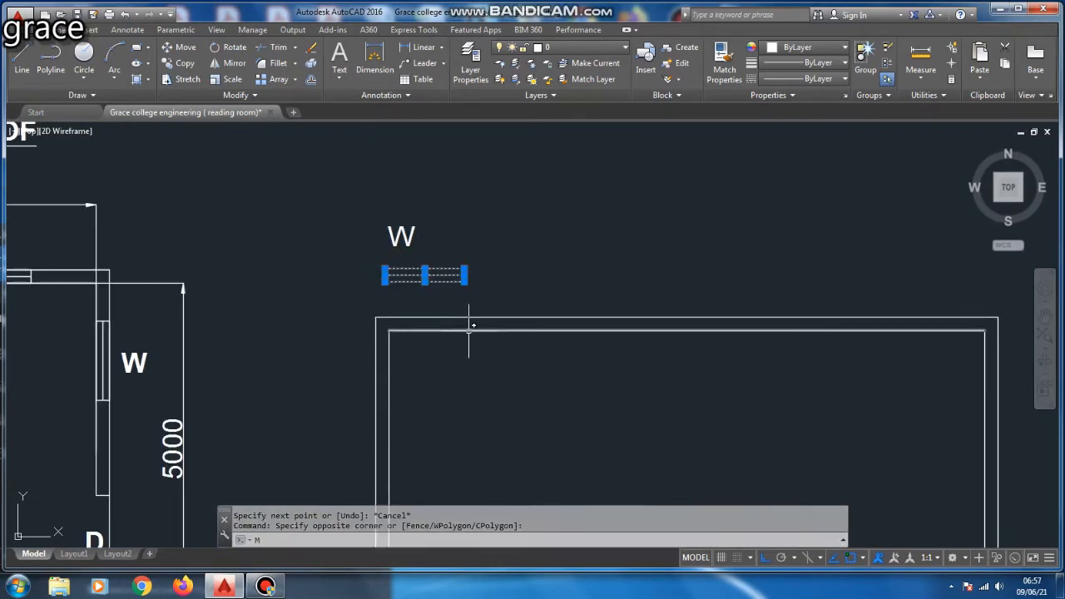
text(m)
key(Return)
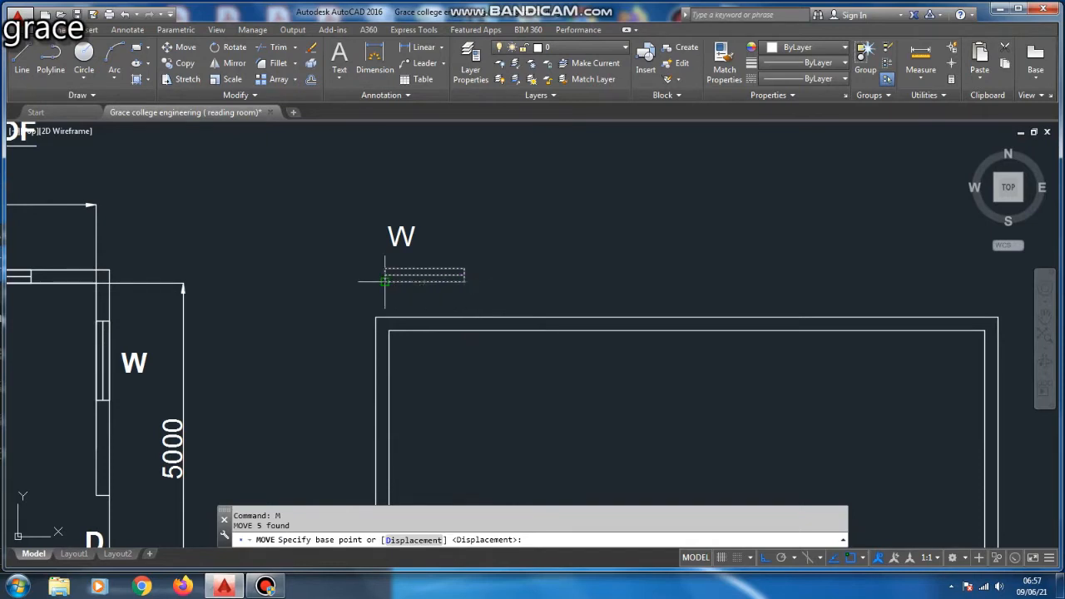
click(428, 273)
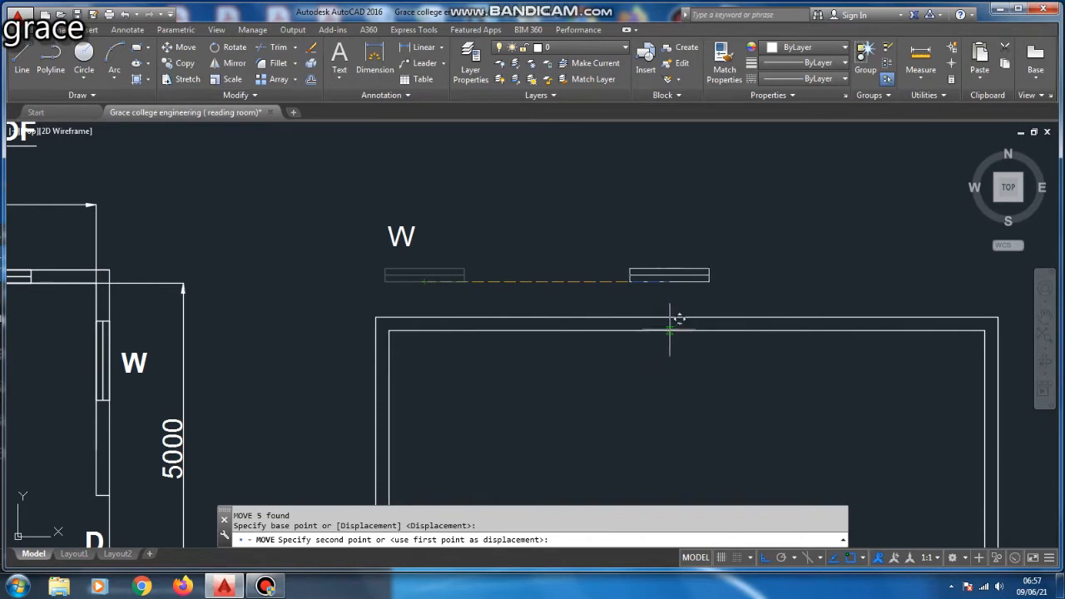
scroll(665, 329, down, 2)
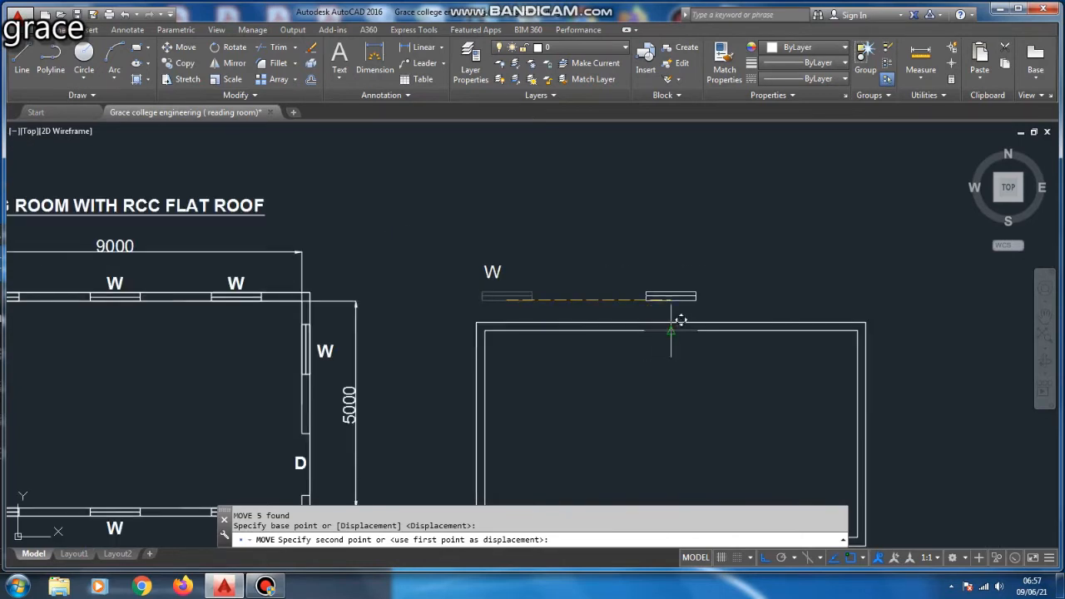
click(673, 323)
Move the W label to just above the window in the top wall, with Ortho off.
click(500, 268)
text(m)
key(Return)
click(634, 273)
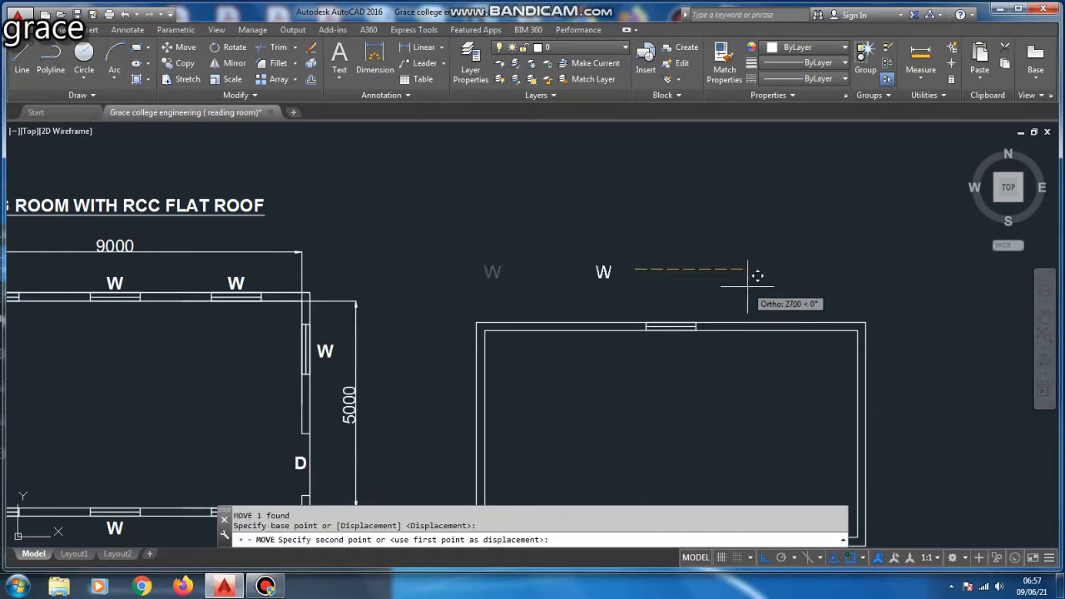
key(F8)
click(825, 298)
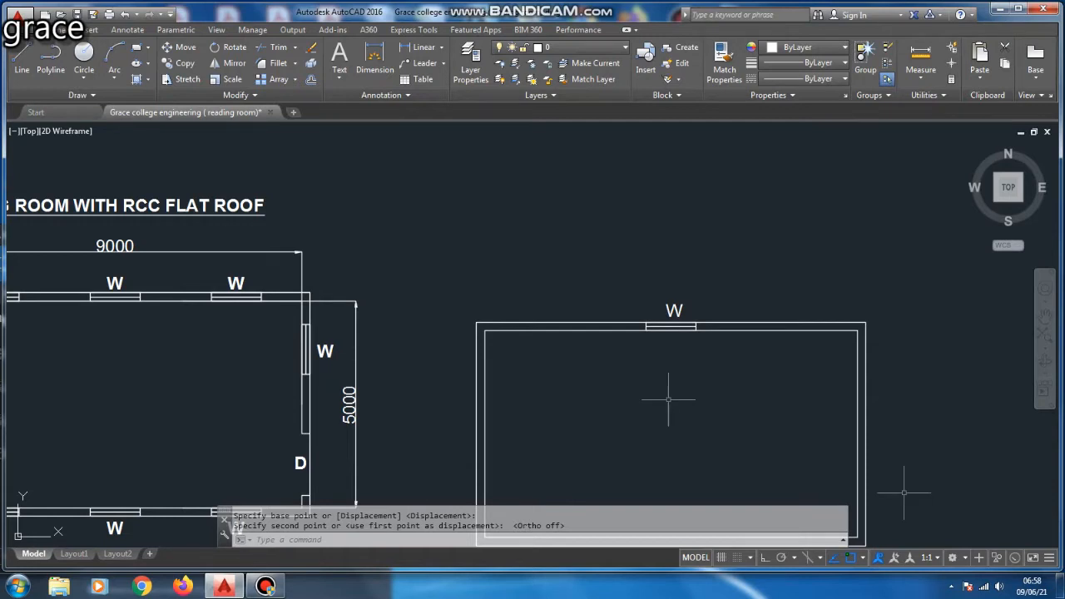
Copy the window and its W label horizontally with Ortho on to the left part of the top wall.
scroll(831, 252, up, 4)
scroll(705, 239, down, 6)
scroll(652, 218, up, 2)
click(654, 219)
click(775, 296)
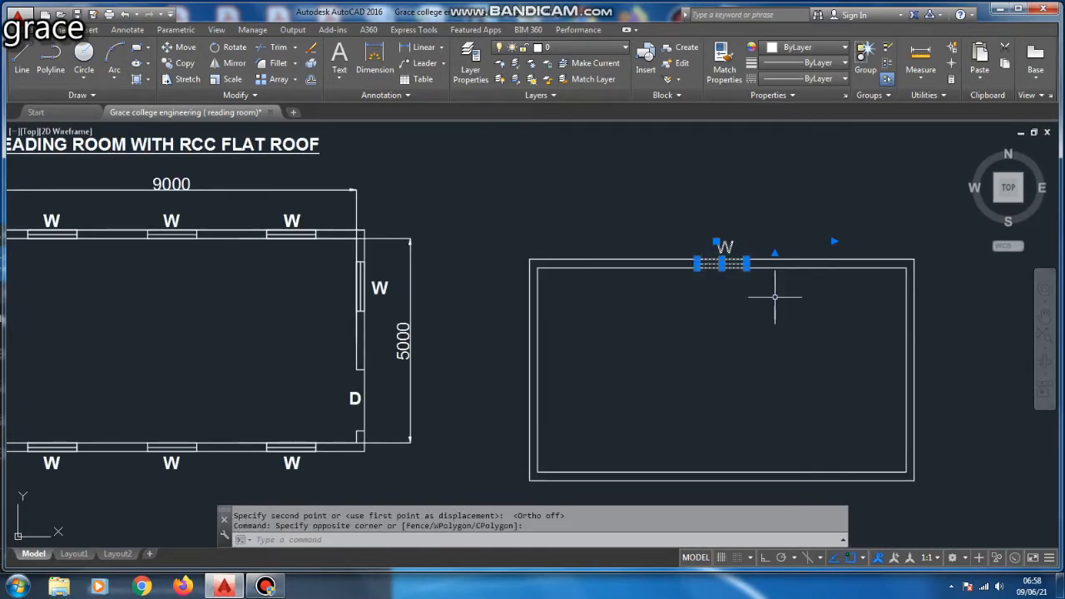
text(c)
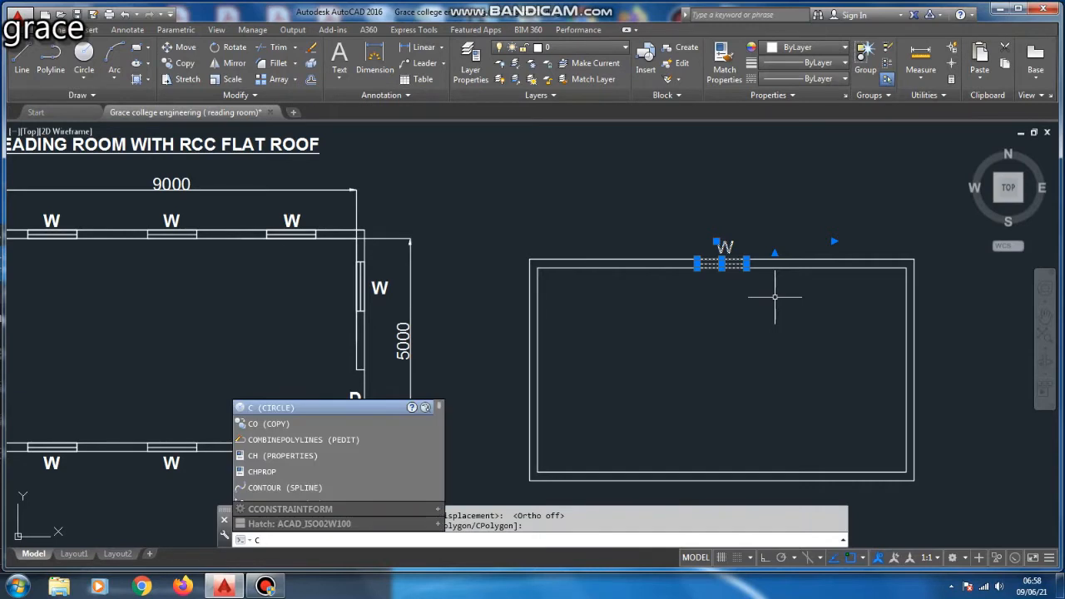
text(o)
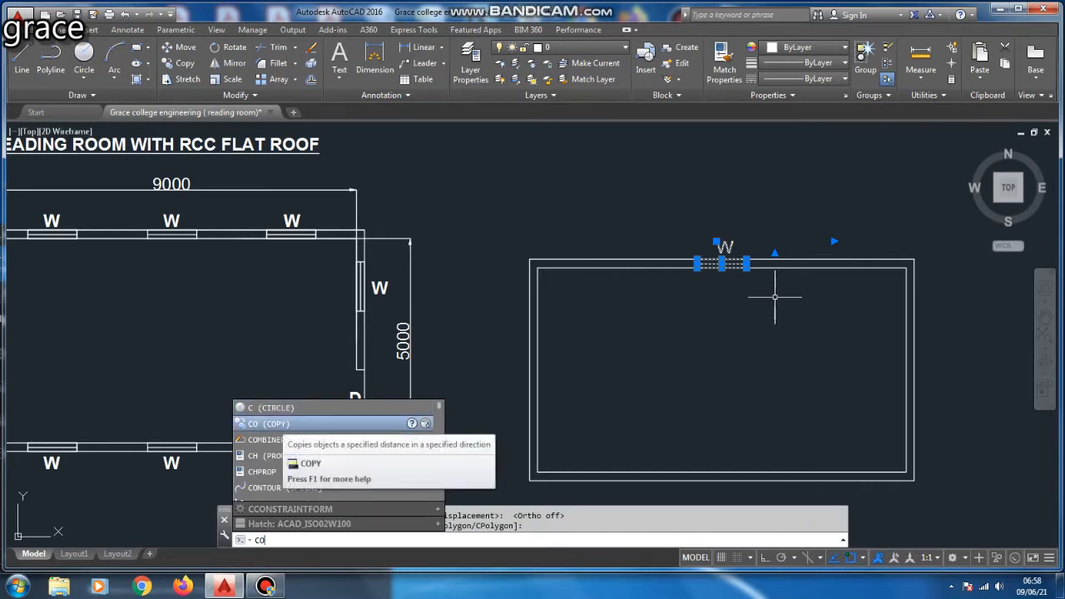
key(Return)
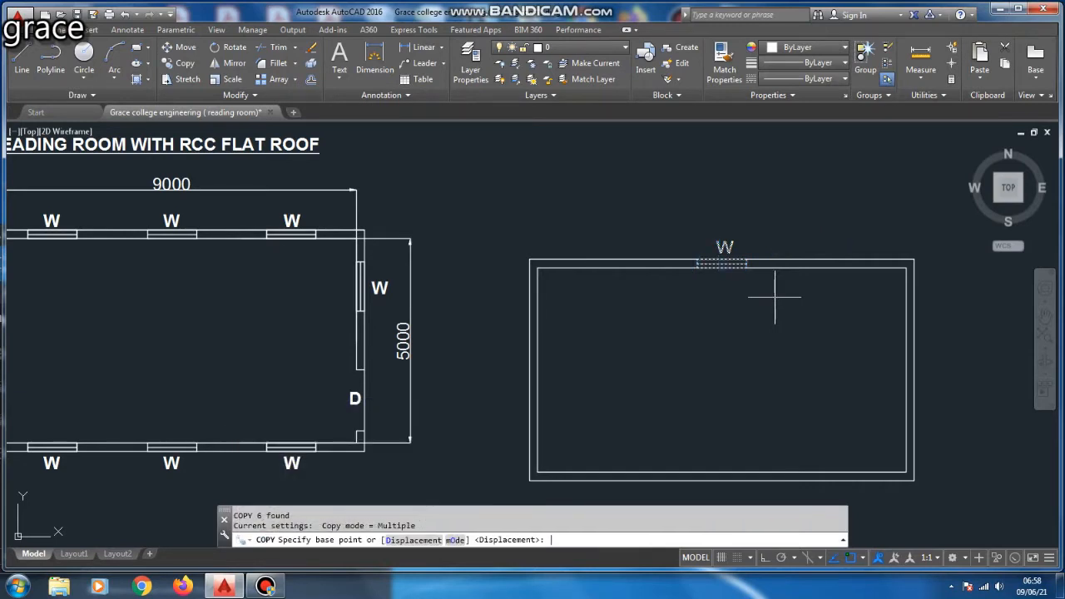
click(697, 260)
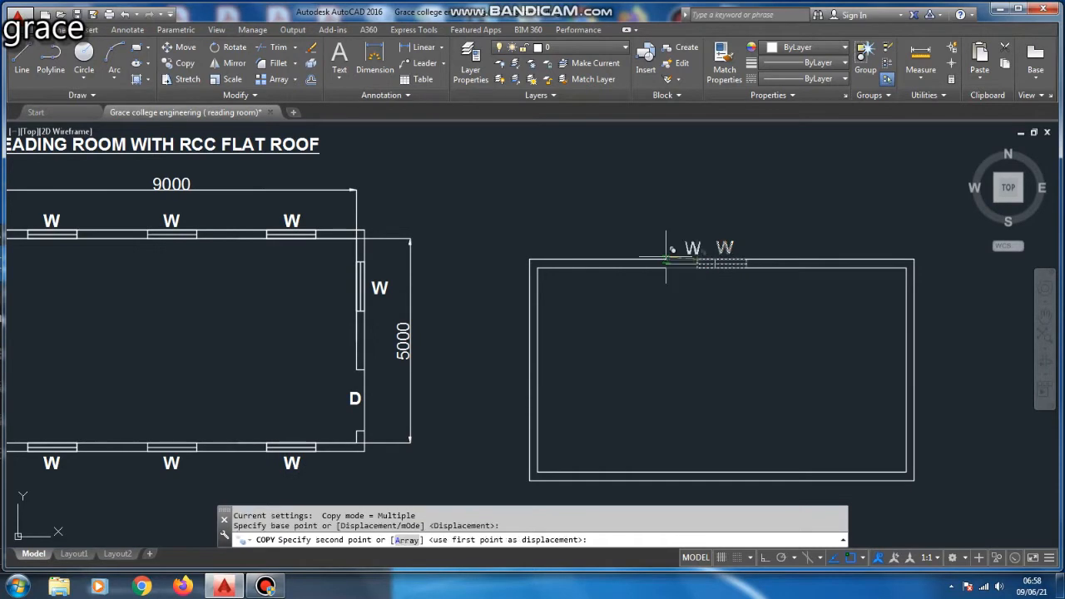
scroll(557, 264, up, 4)
key(F8)
click(622, 242)
key(Escape)
scroll(558, 265, down, 5)
scroll(558, 264, up, 4)
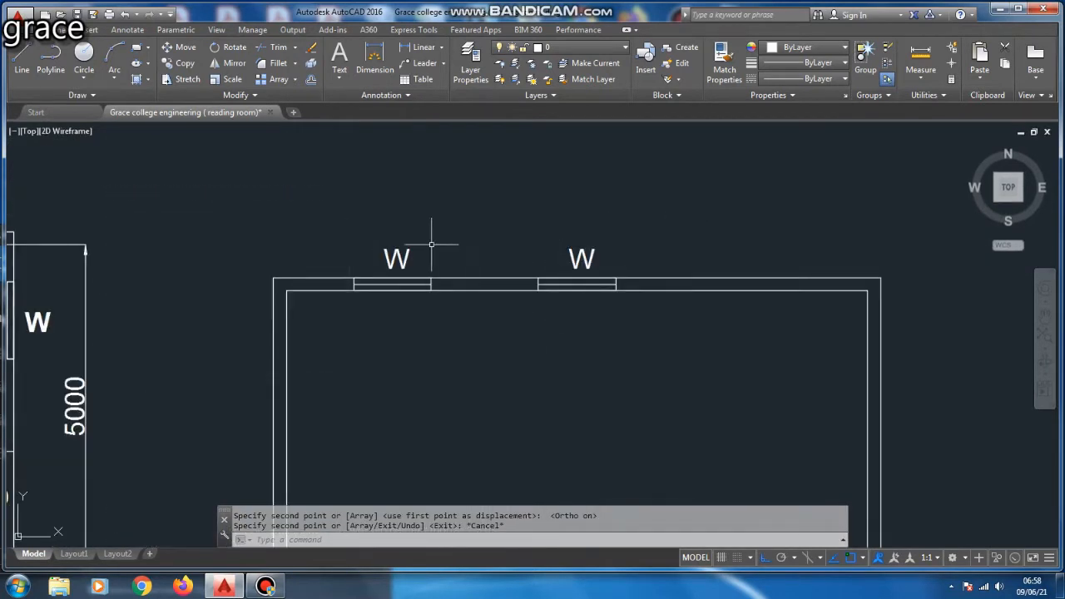
Mirror the top wall's left window and W label about a vertical line through the middle window's midpoint, keeping the originals.
click(334, 234)
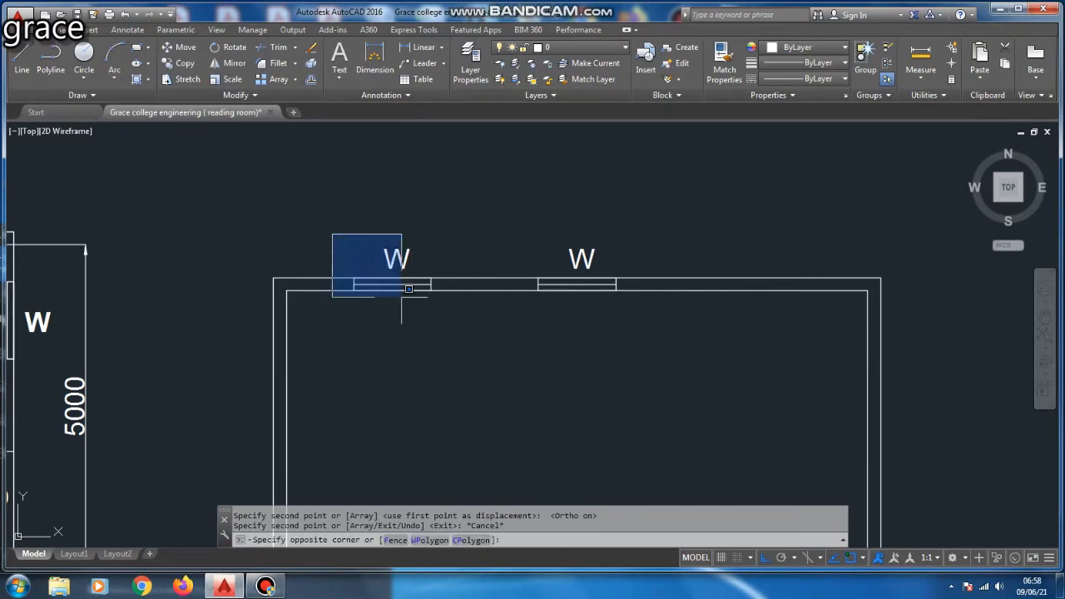
click(440, 328)
text(M)
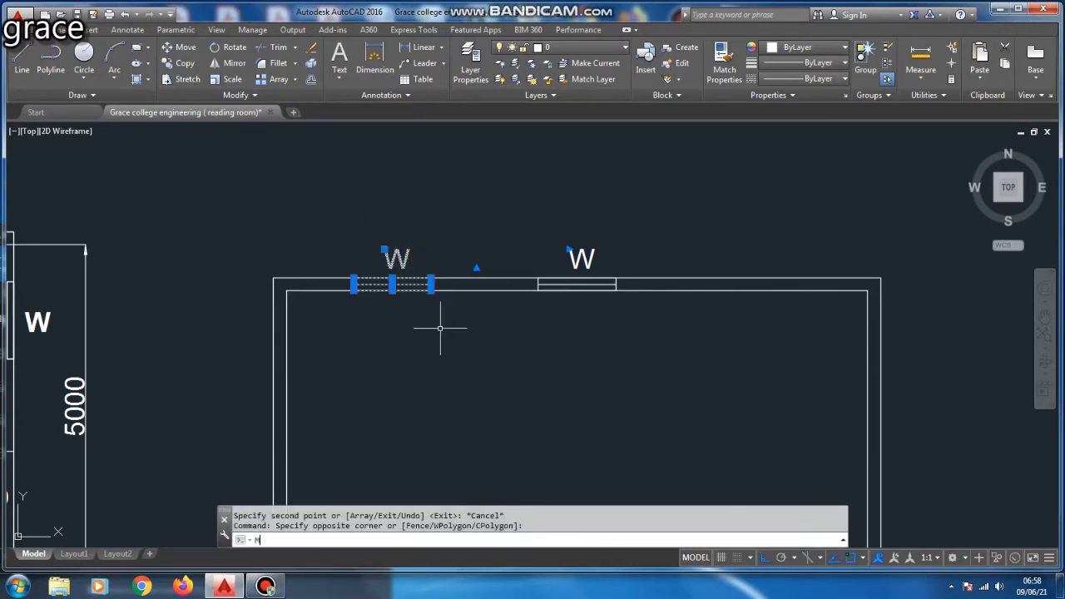
text(I)
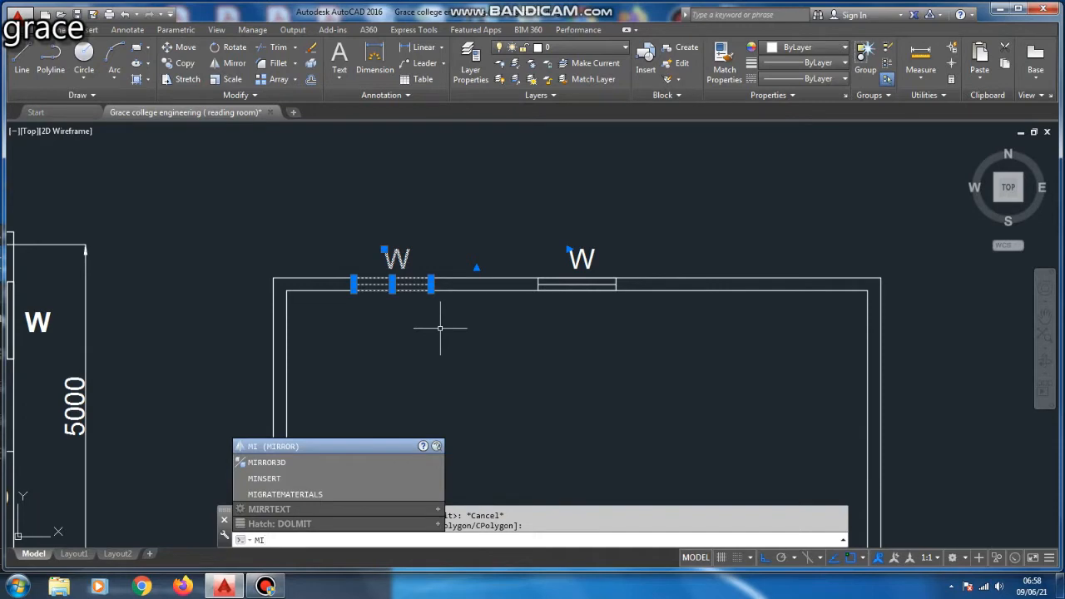
key(Return)
click(576, 285)
click(558, 399)
key(Escape)
Copy the three top-wall windows with their W labels straight down into the bottom wall, using the left window's lower-left corner as base.
scroll(557, 400, down, 4)
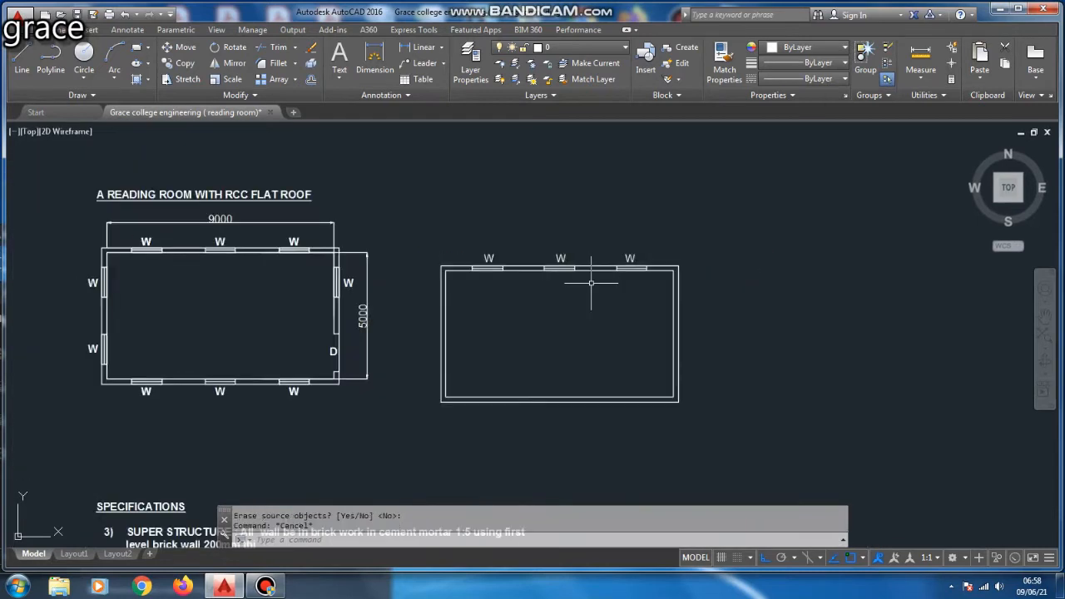
text(c)
key(Return)
click(470, 240)
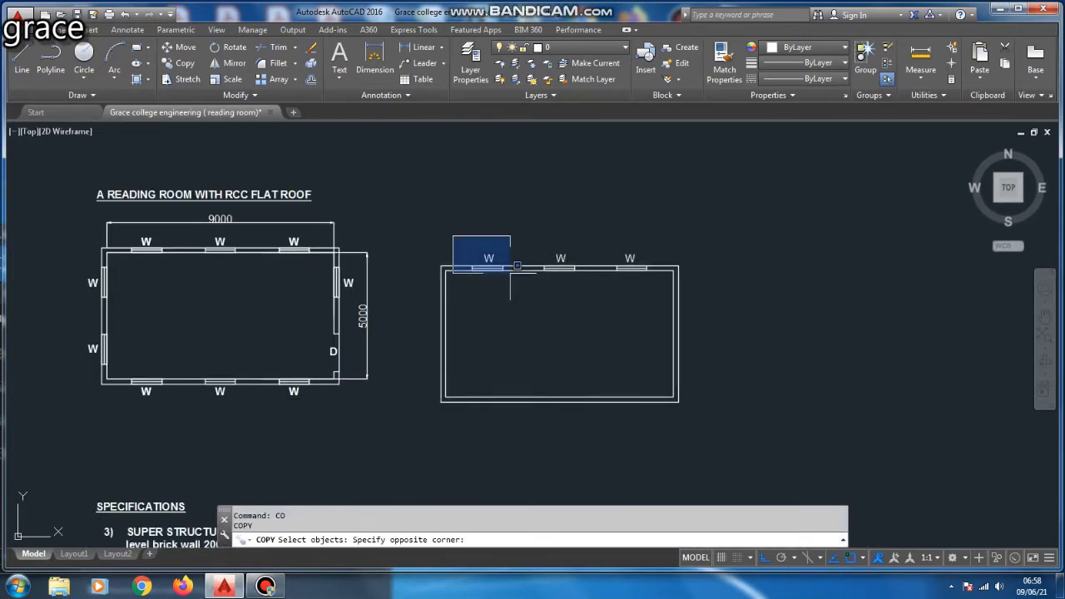
click(656, 301)
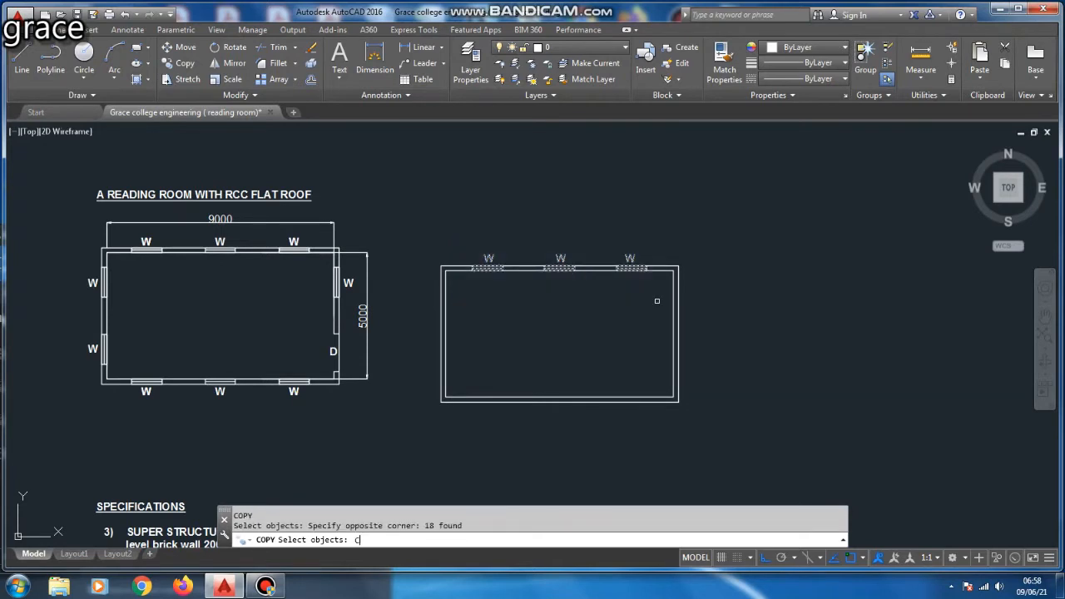
key(Return)
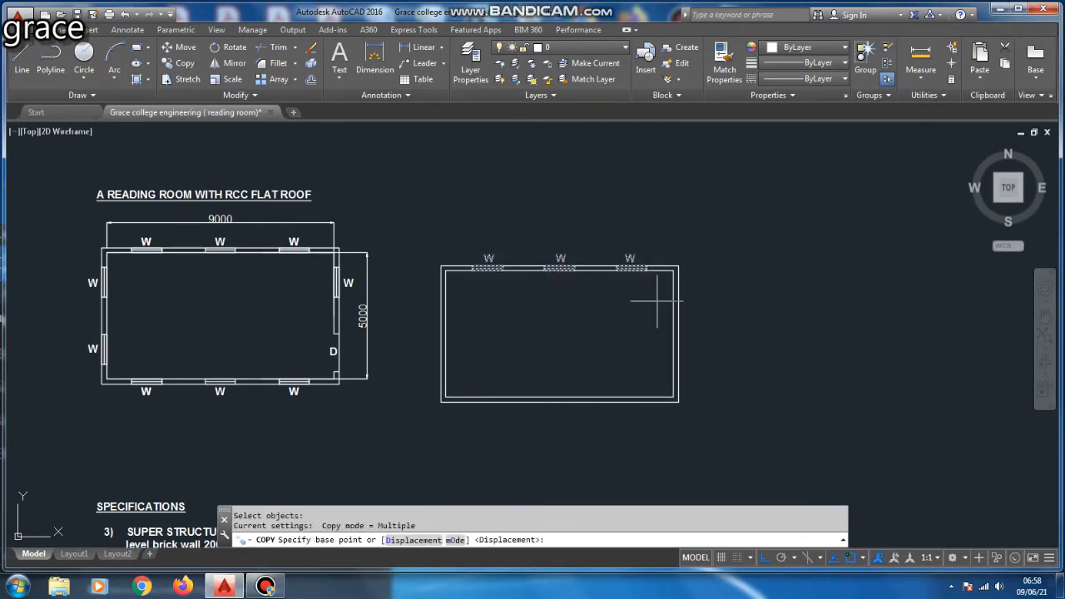
scroll(489, 272, up, 7)
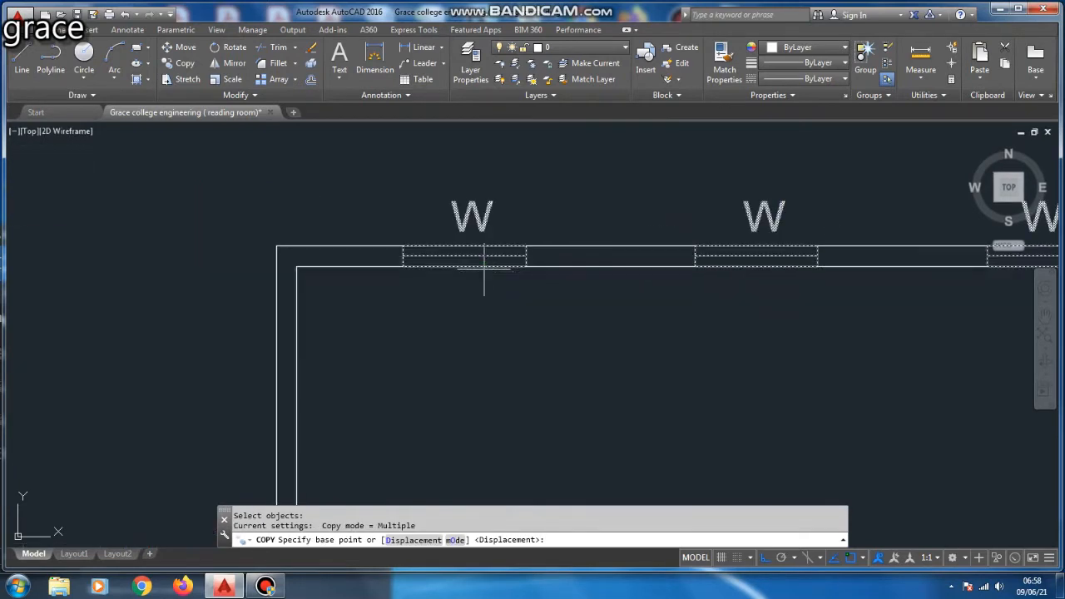
click(403, 266)
scroll(416, 274, down, 6)
scroll(454, 292, up, 6)
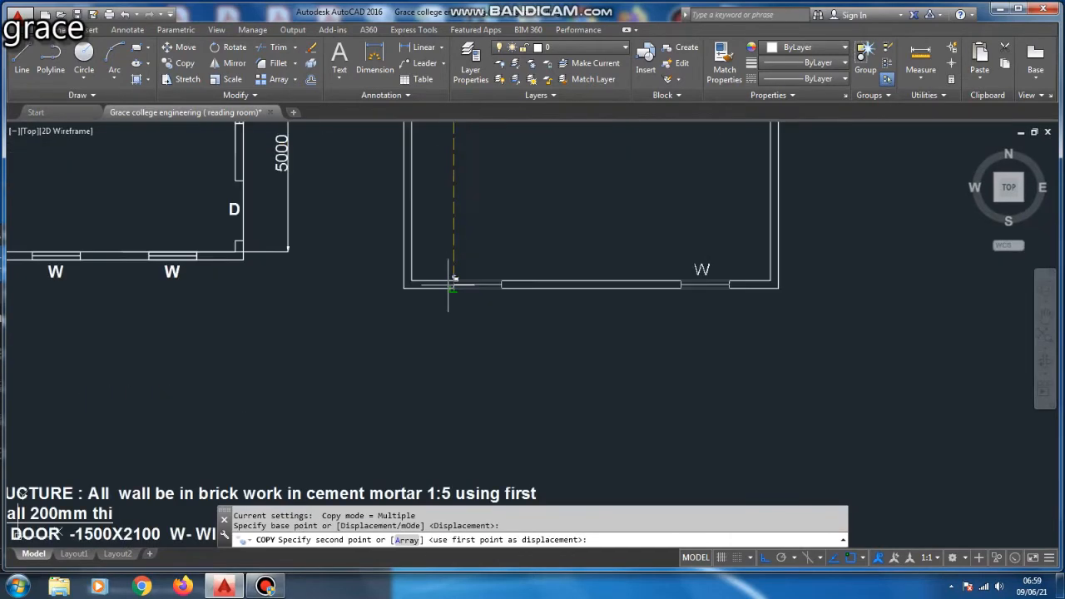
click(454, 291)
key(Escape)
Move the three W labels of the bottom windows straight down to just below the bottom wall.
click(503, 254)
click(678, 253)
click(846, 256)
text(M)
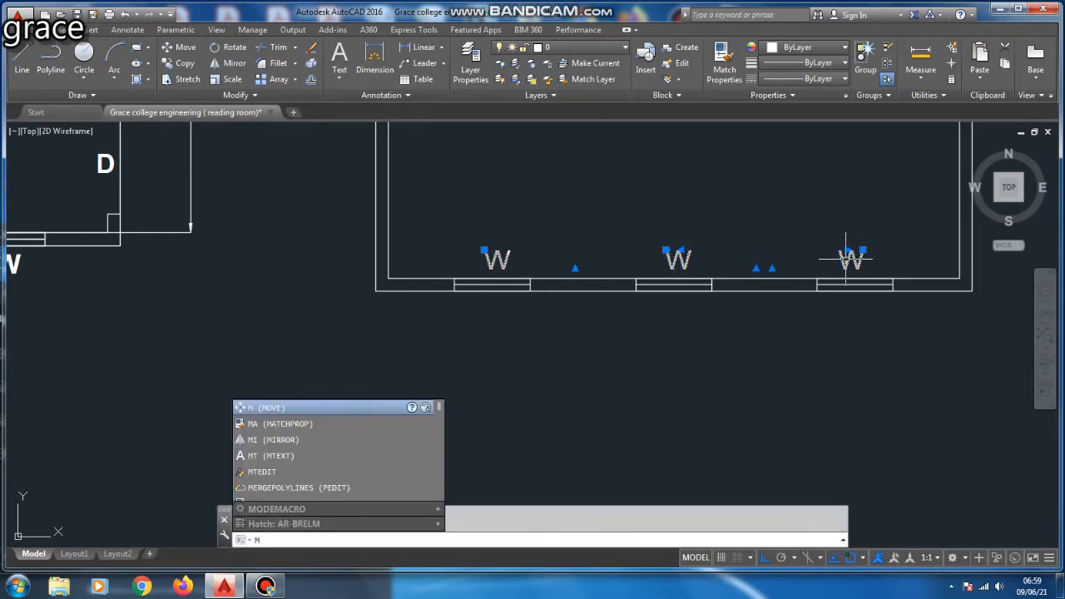
key(Return)
click(613, 210)
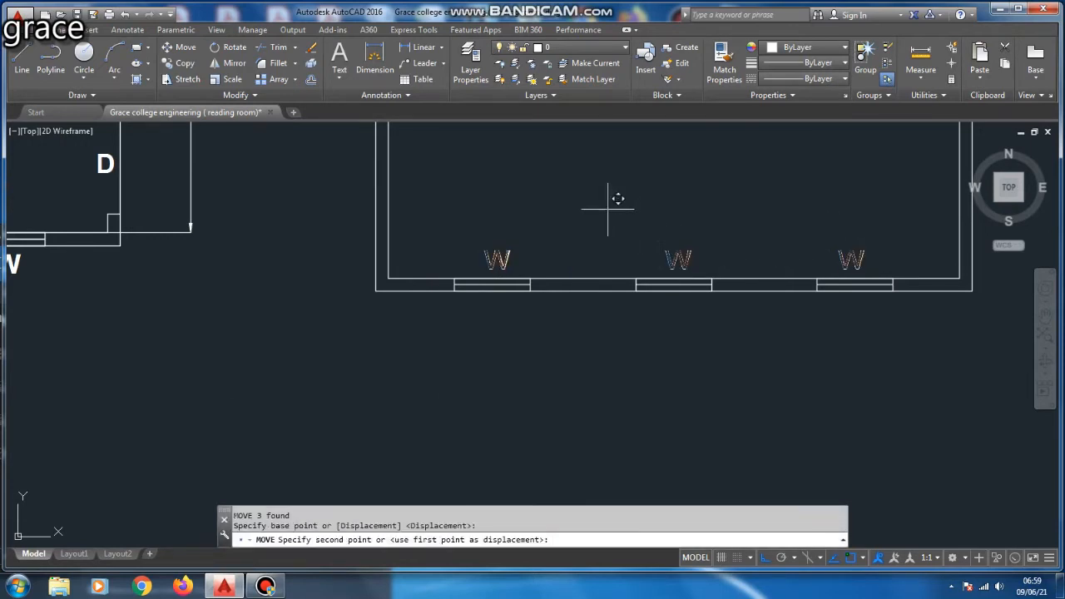
click(608, 241)
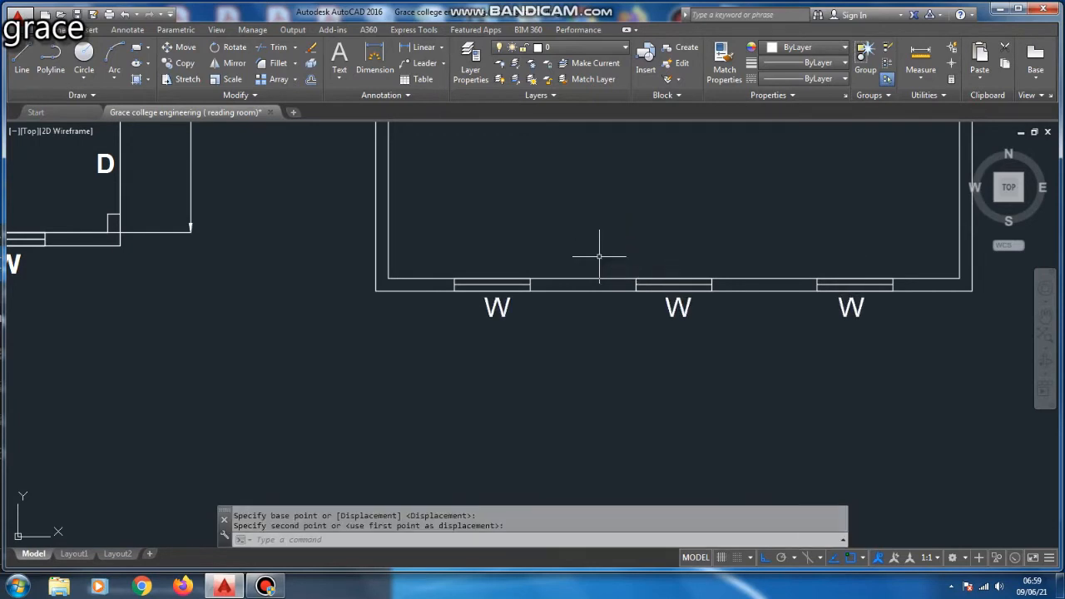
Copy the top wall's left window and its W label straight up into the empty space above the room.
scroll(687, 311, down, 4)
scroll(607, 262, up, 2)
scroll(588, 291, down, 4)
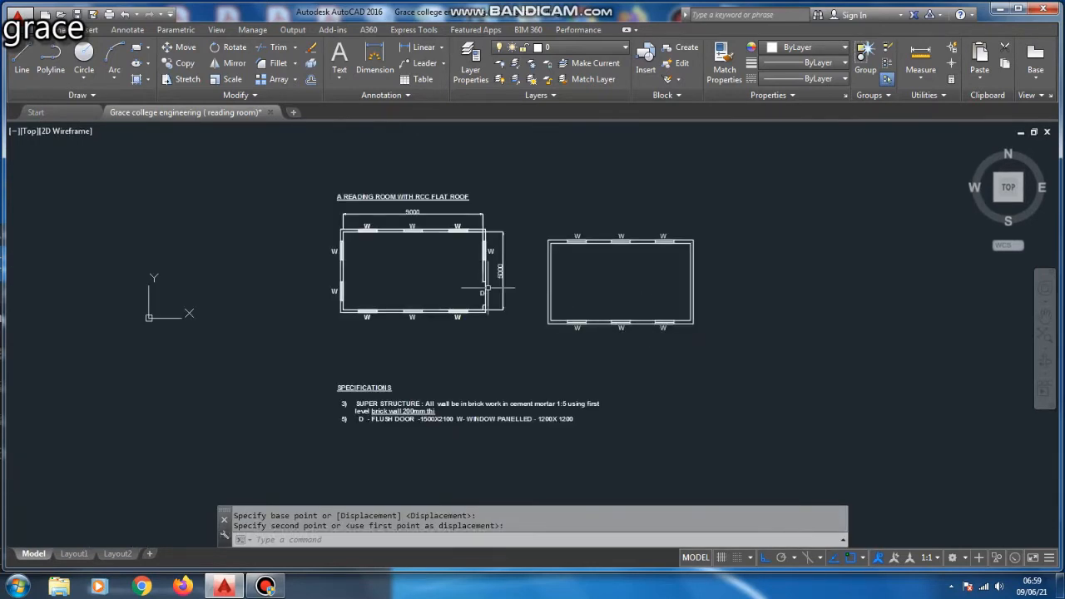
scroll(357, 277, up, 2)
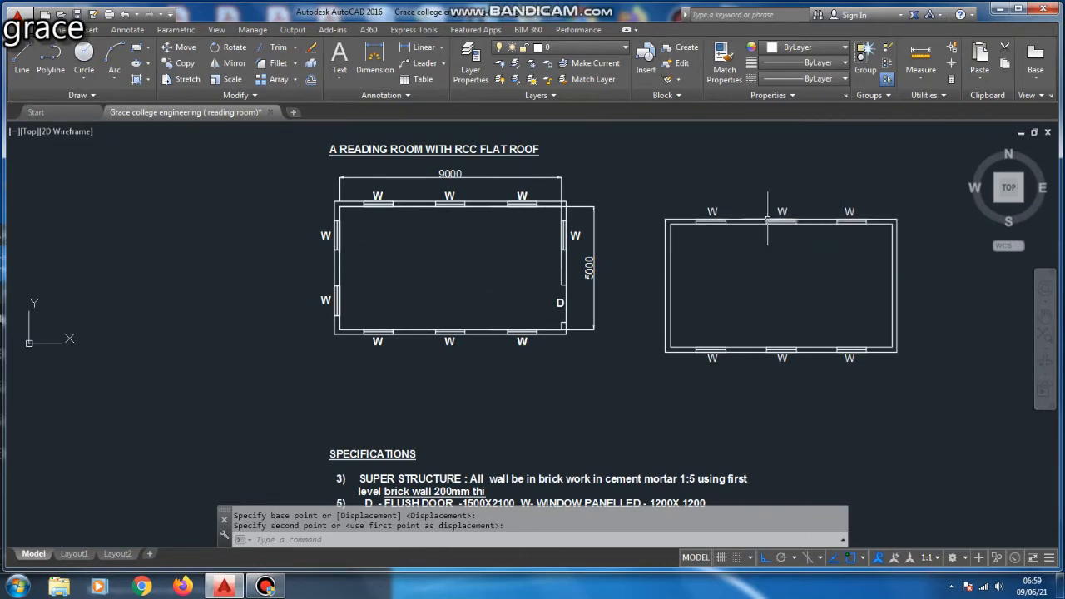
scroll(648, 231, up, 3)
scroll(613, 257, down, 2)
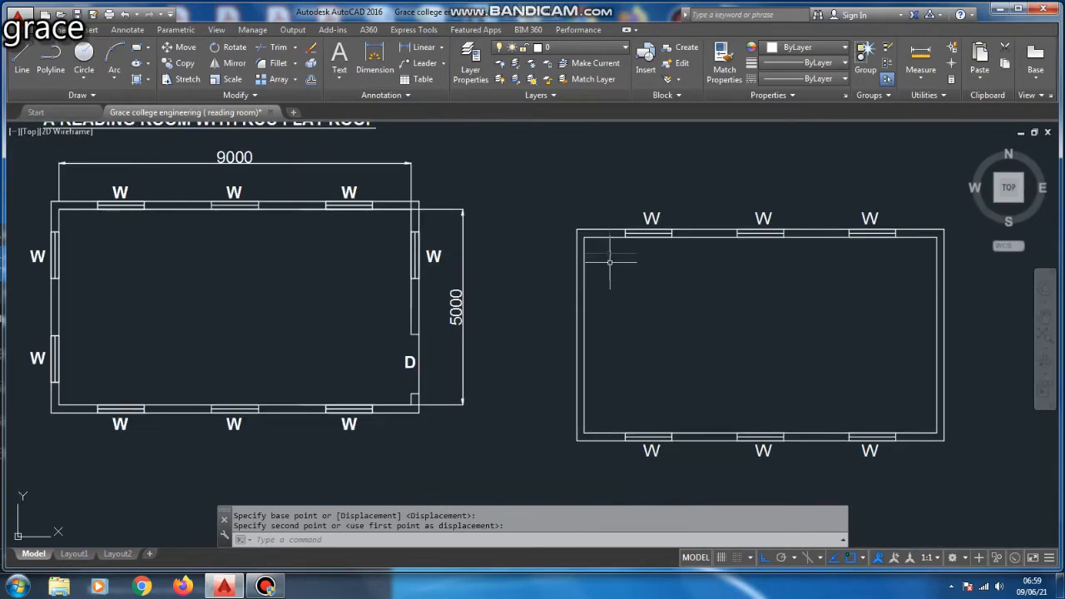
scroll(612, 204, up, 3)
click(612, 204)
click(733, 266)
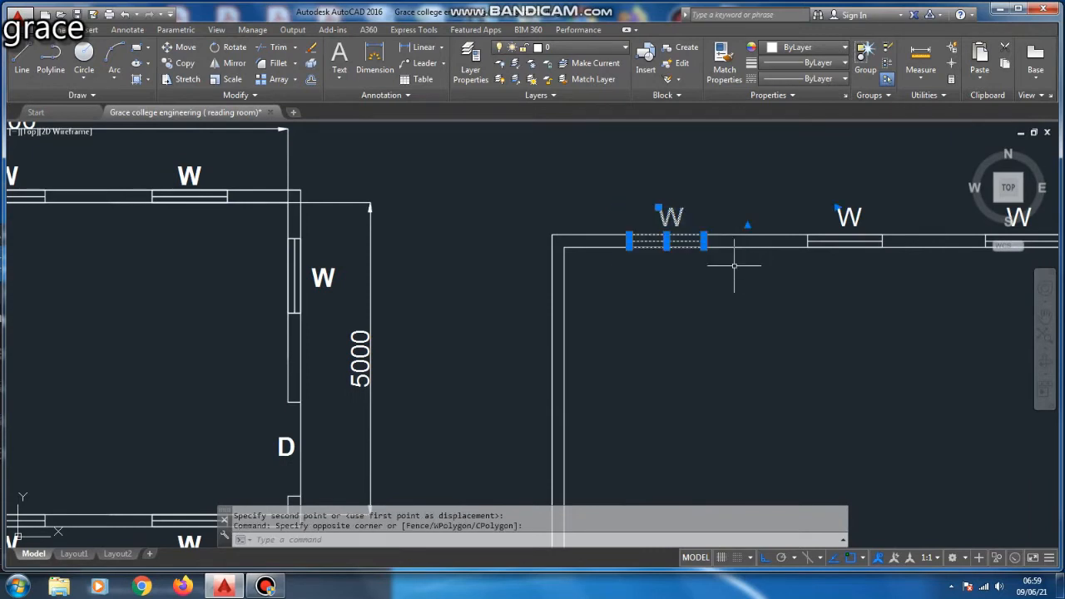
text(c)
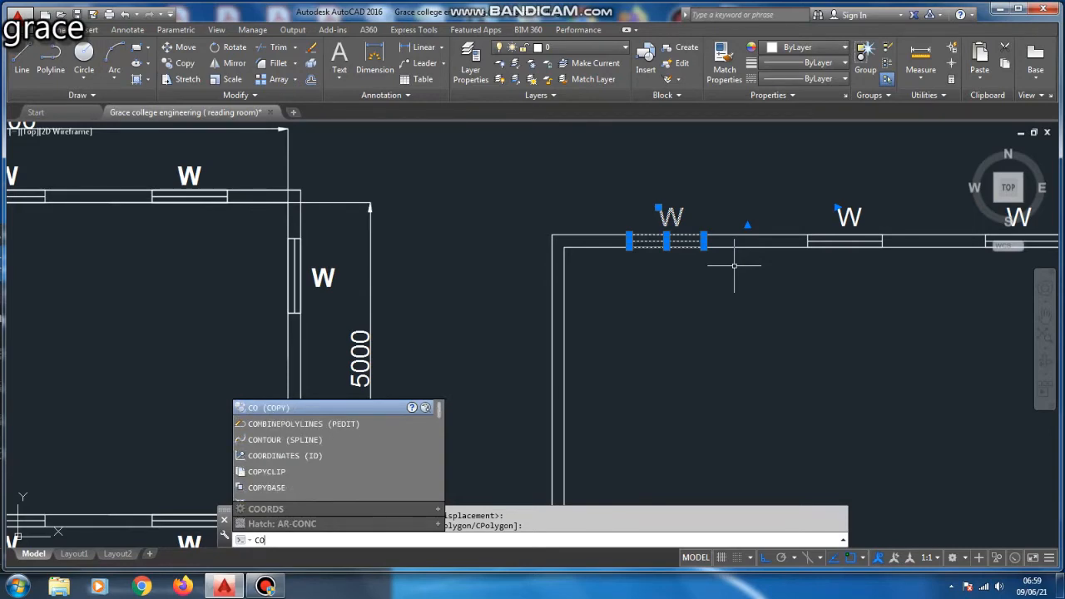
key(Return)
scroll(644, 428, down, 3)
scroll(740, 278, up, 3)
click(743, 290)
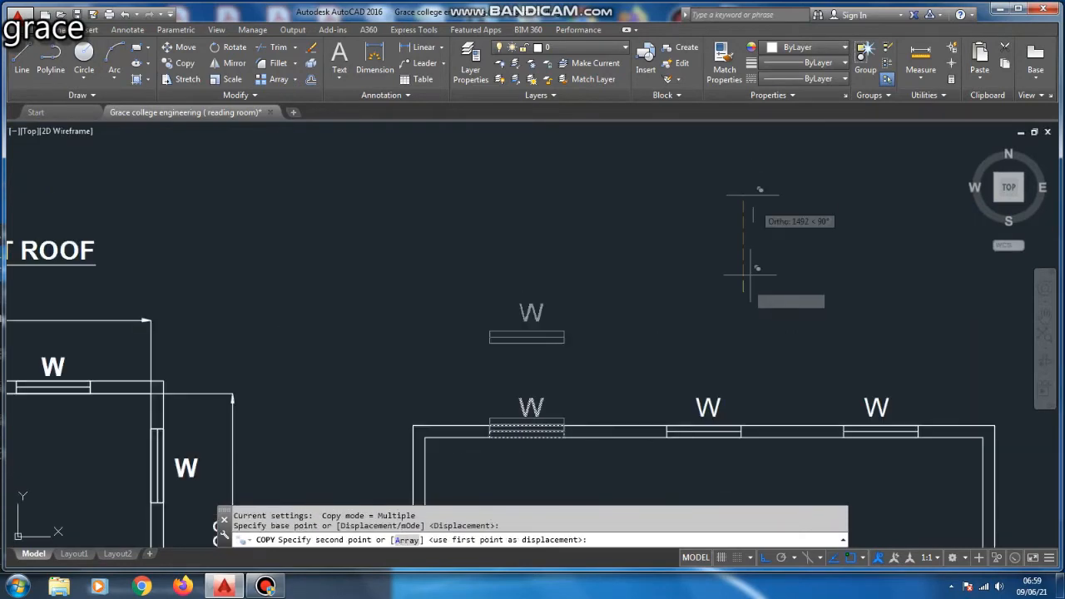
click(753, 180)
key(Escape)
Rotate the spare window above the room by 90°, leaving its W label unrotated.
click(637, 243)
key(Escape)
click(586, 300)
click(443, 347)
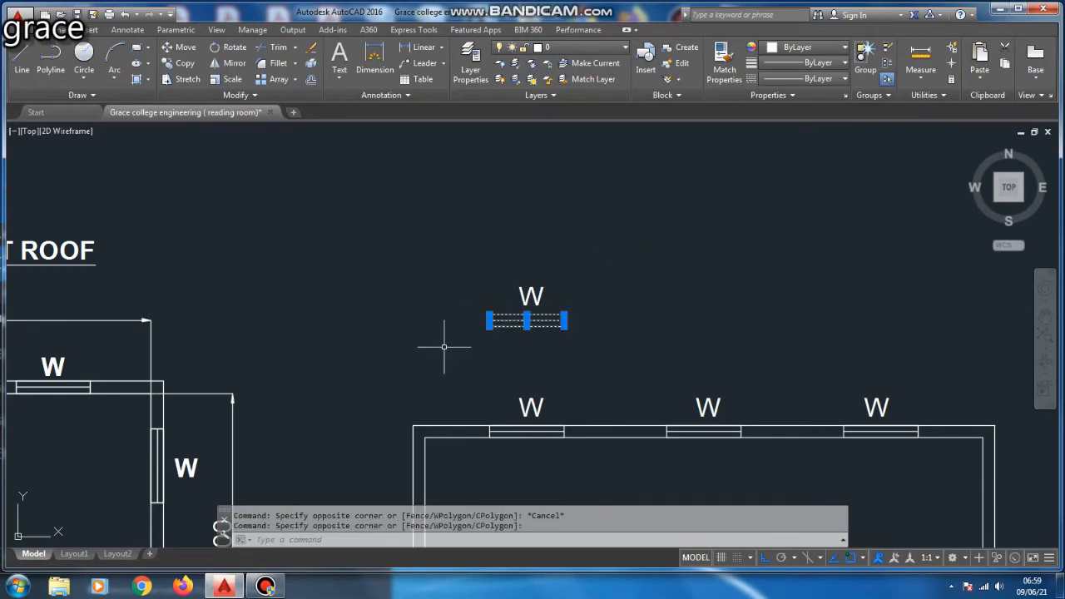
text(RO)
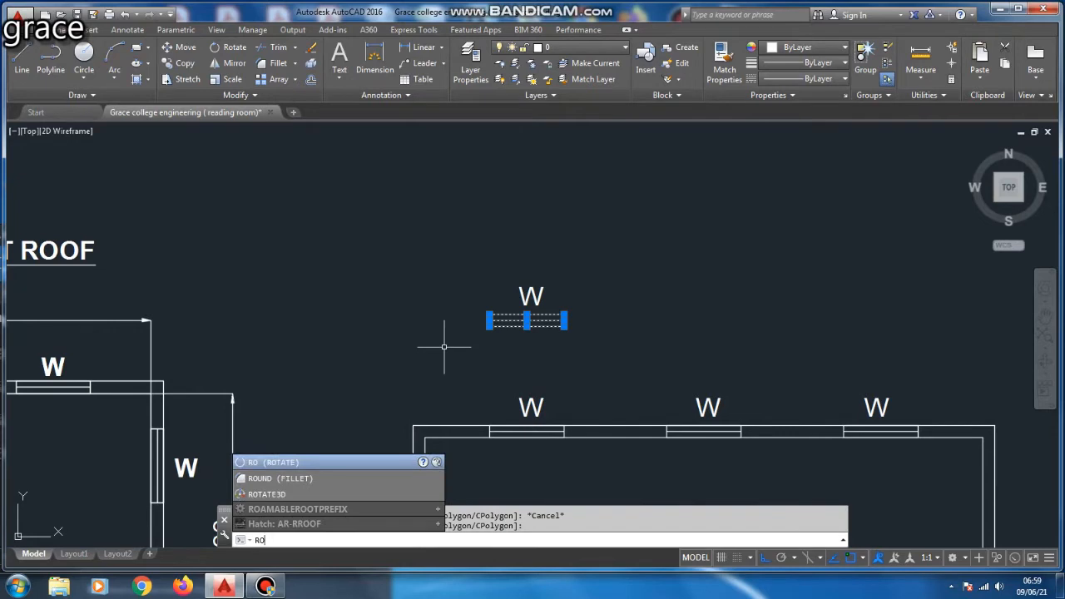
key(Return)
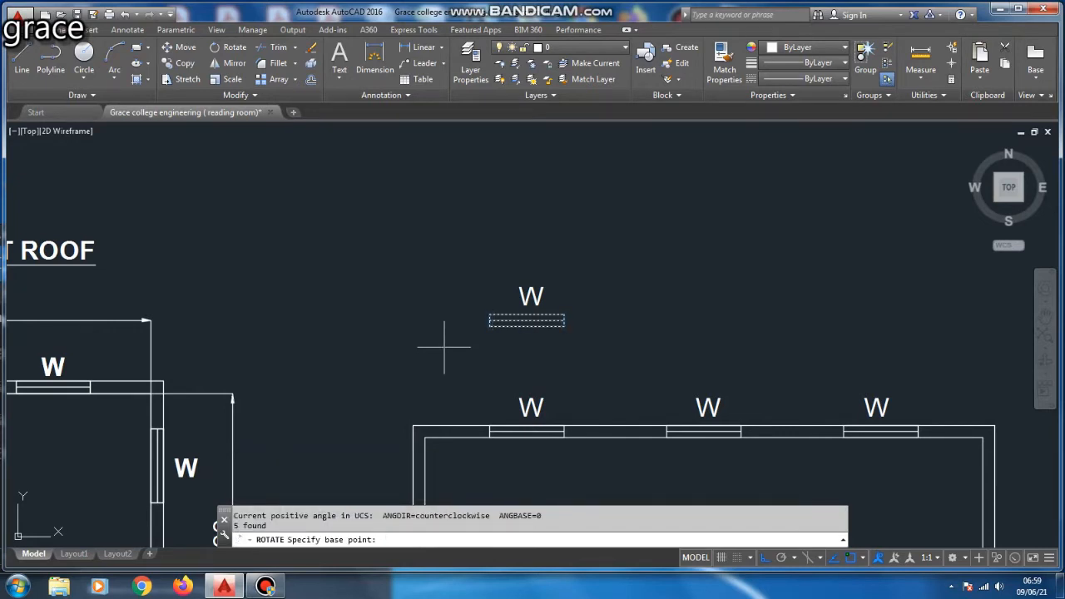
click(625, 316)
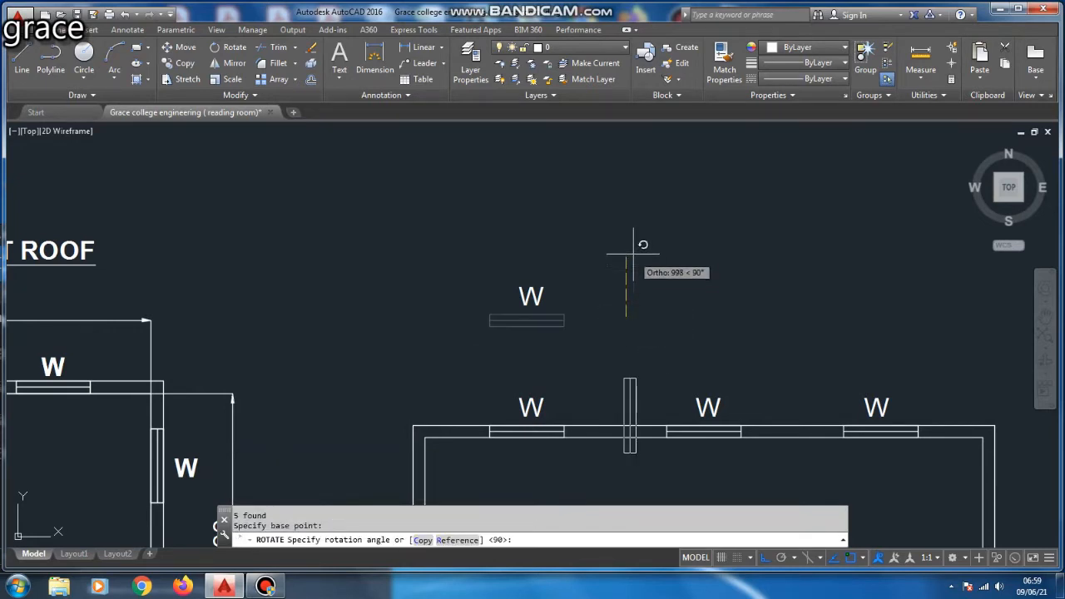
click(628, 213)
Copy the vertical window into the upper part of the room's left wall, using its upper end as base point.
scroll(630, 221, down, 4)
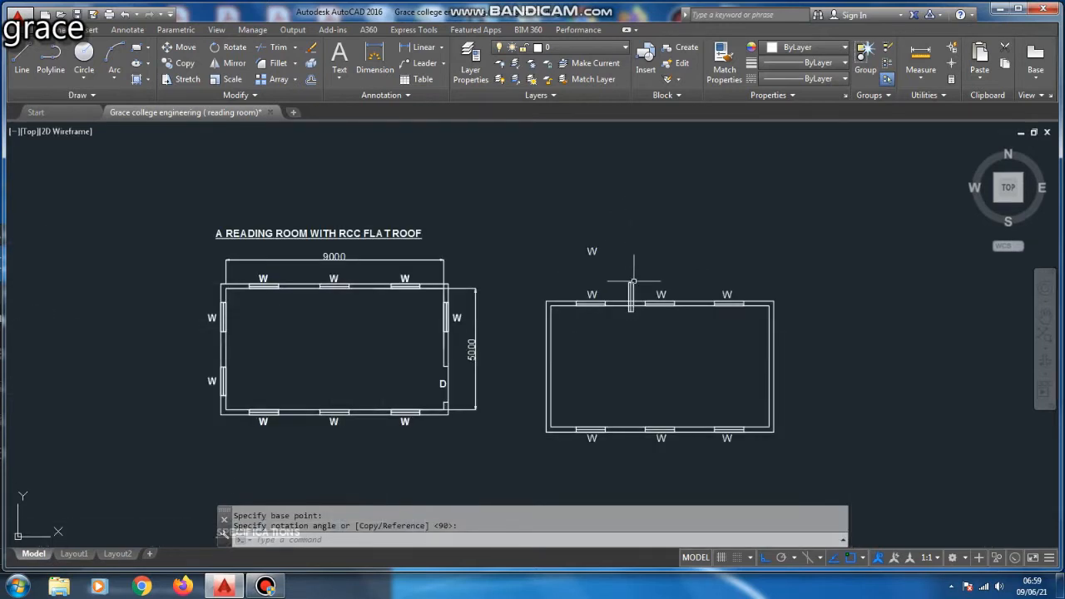
scroll(625, 297, up, 4)
click(590, 250)
click(645, 371)
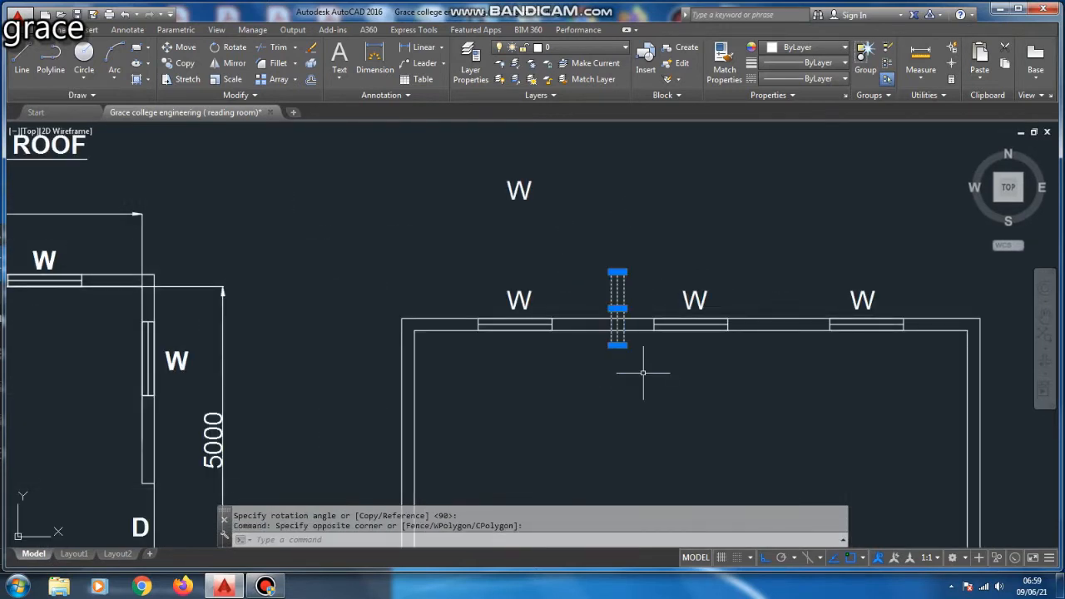
text(co)
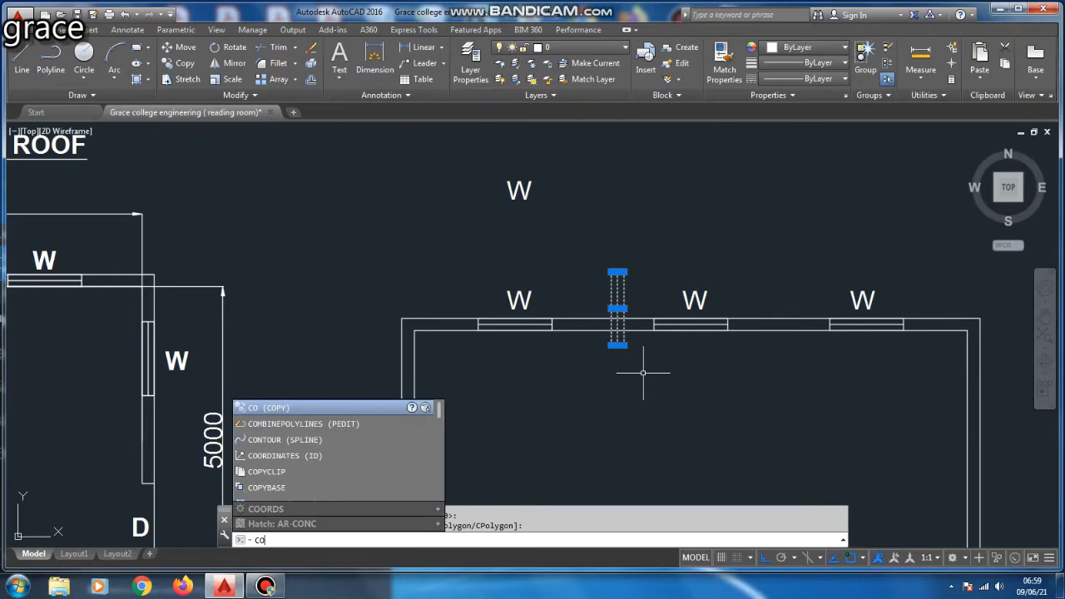
key(Return)
scroll(616, 271, up, 4)
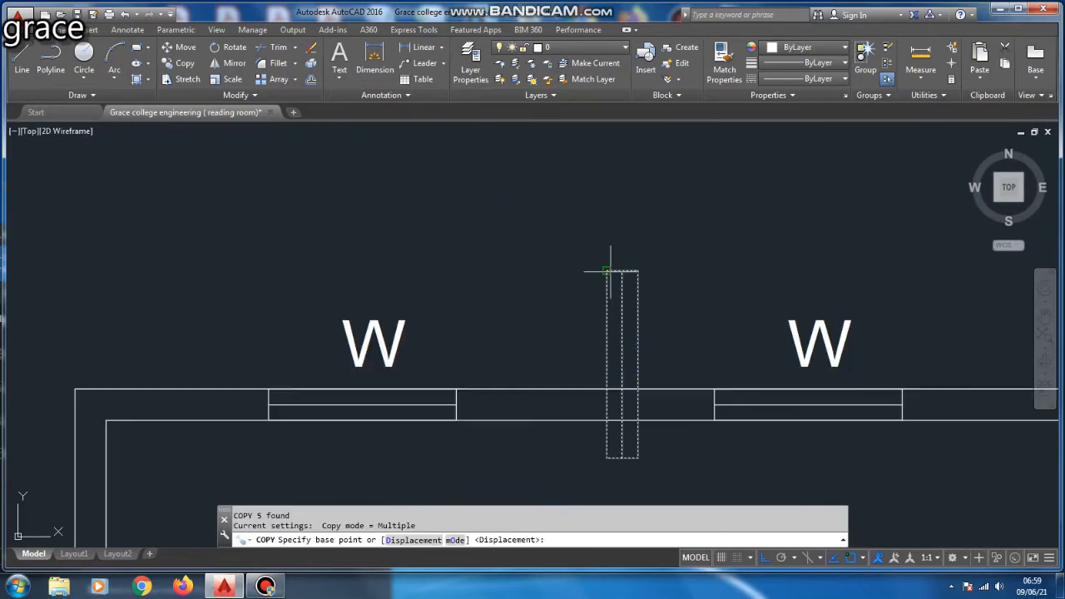
click(616, 272)
scroll(613, 266, down, 6)
scroll(607, 291, up, 5)
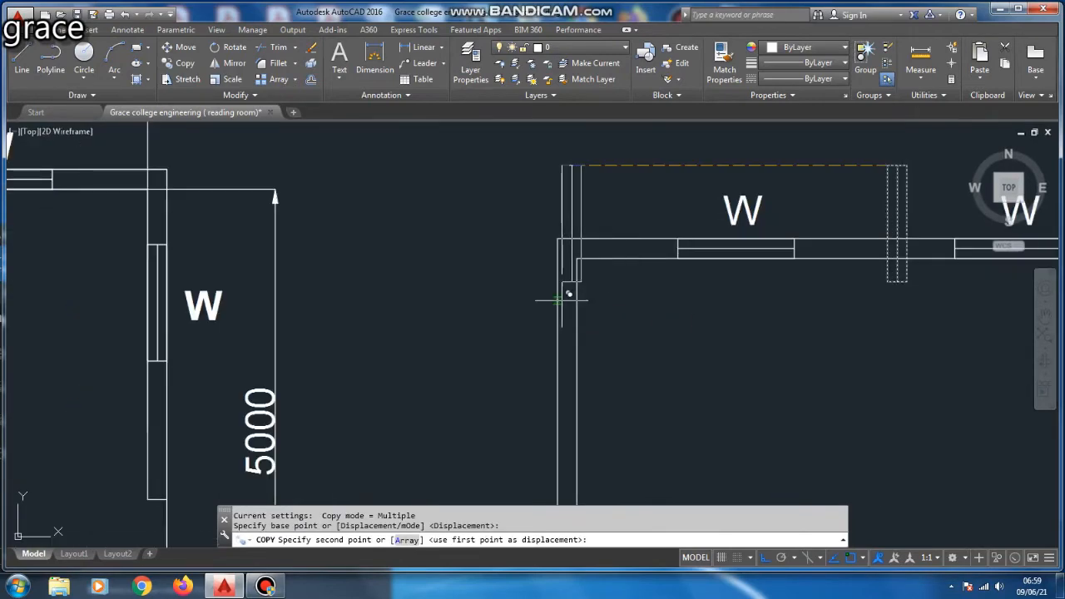
click(611, 286)
key(Escape)
Copy the spare W label to the outer side of the left-wall window, with Ortho off.
scroll(612, 331, down, 5)
scroll(648, 249, up, 4)
click(628, 216)
text(co)
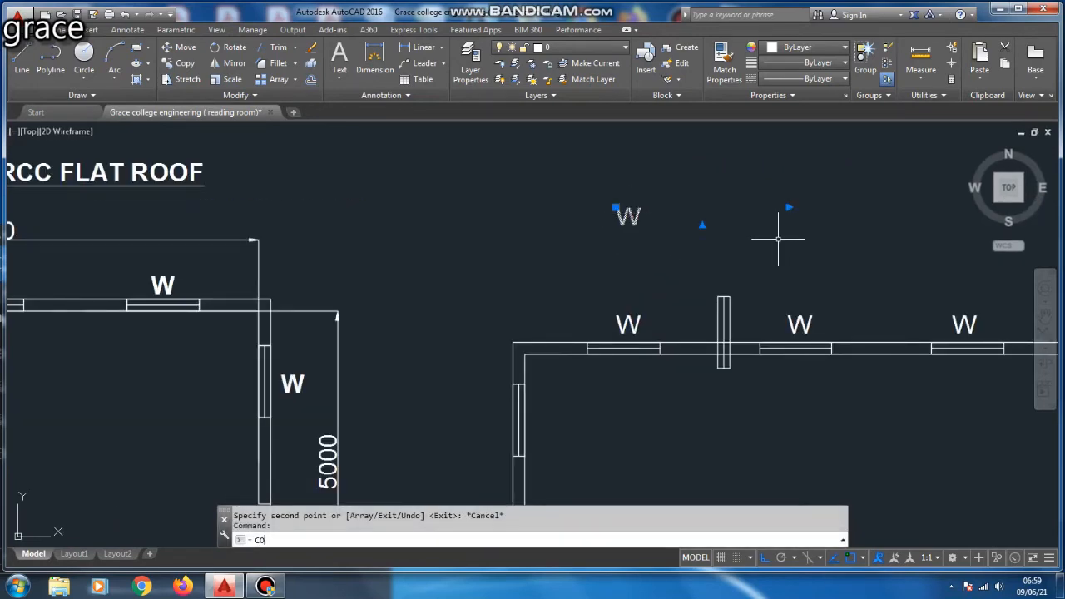
key(Return)
click(749, 204)
scroll(694, 283, down, 2)
key(F8)
scroll(711, 219, up, 2)
click(717, 219)
key(Escape)
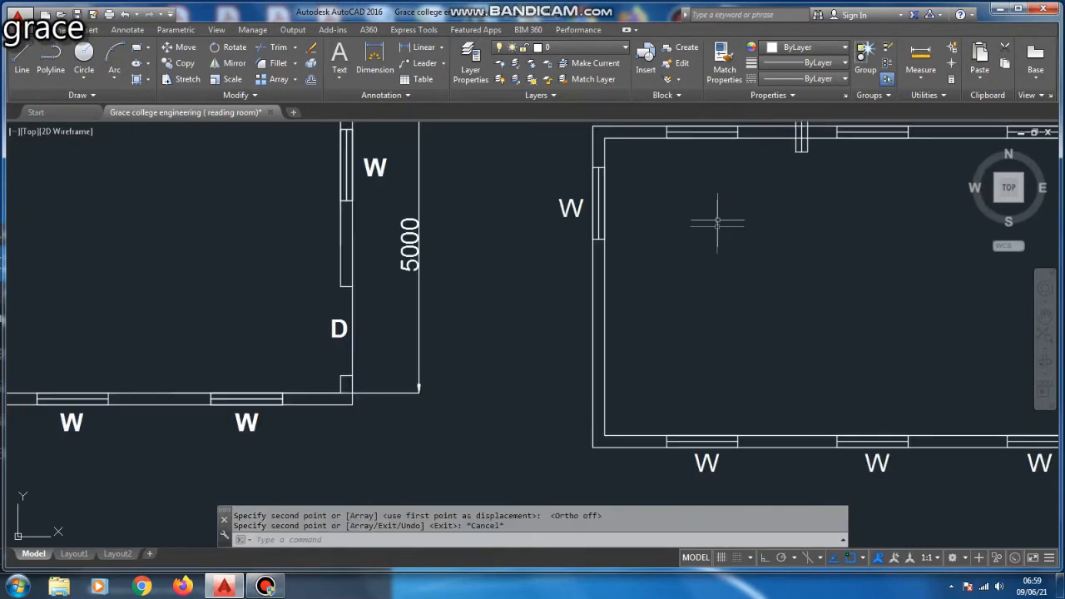
Erase the spare W label above the room and the spare vertical window crossing the top wall.
scroll(670, 323, down, 4)
scroll(710, 183, up, 2)
click(710, 183)
click(620, 249)
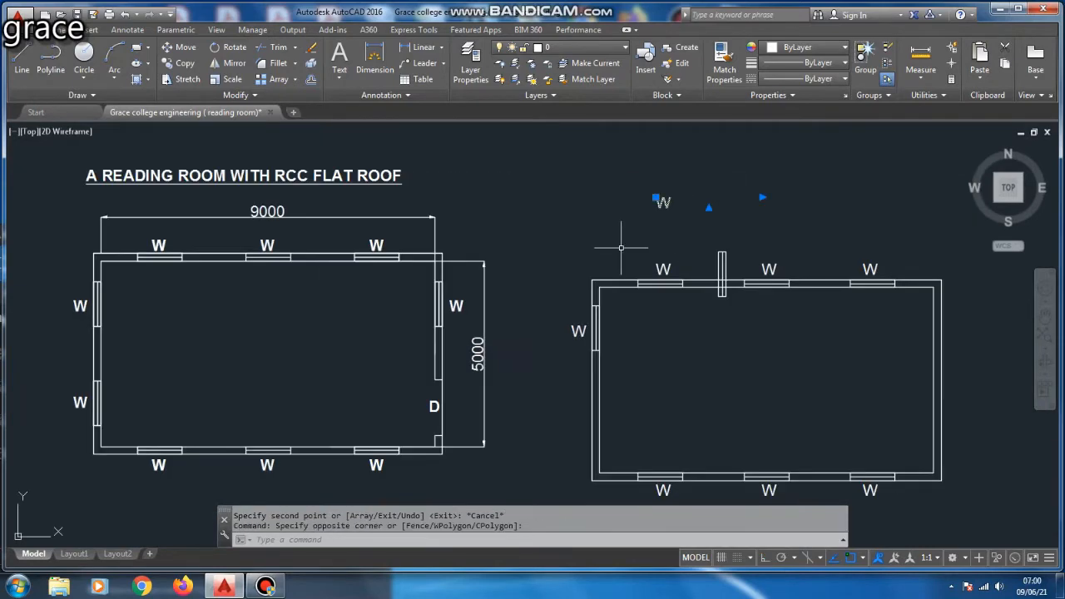
key(Delete)
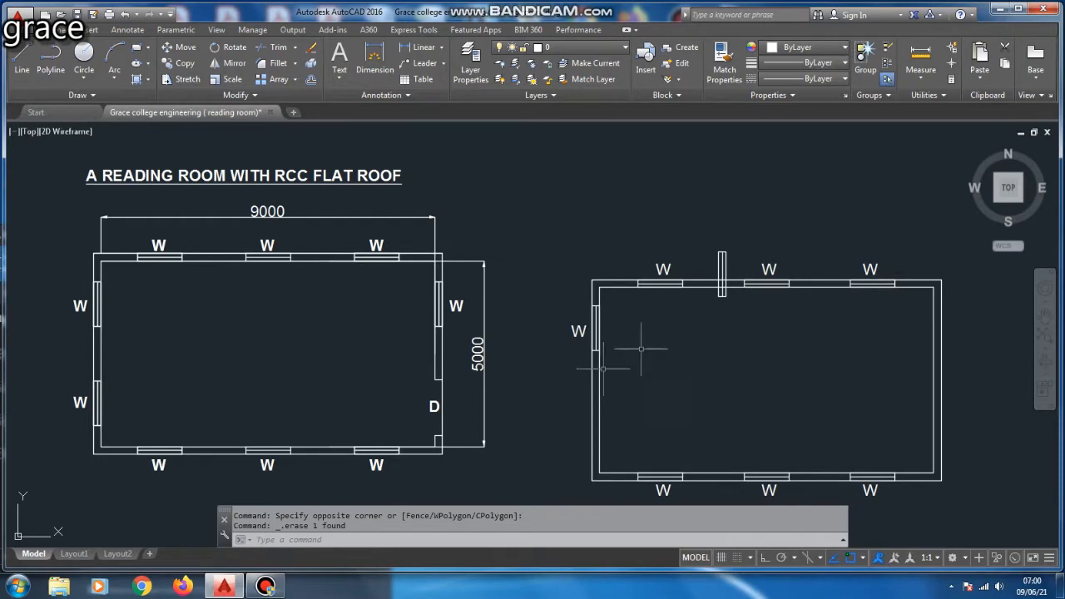
click(701, 239)
click(721, 324)
click(700, 245)
click(731, 313)
key(Delete)
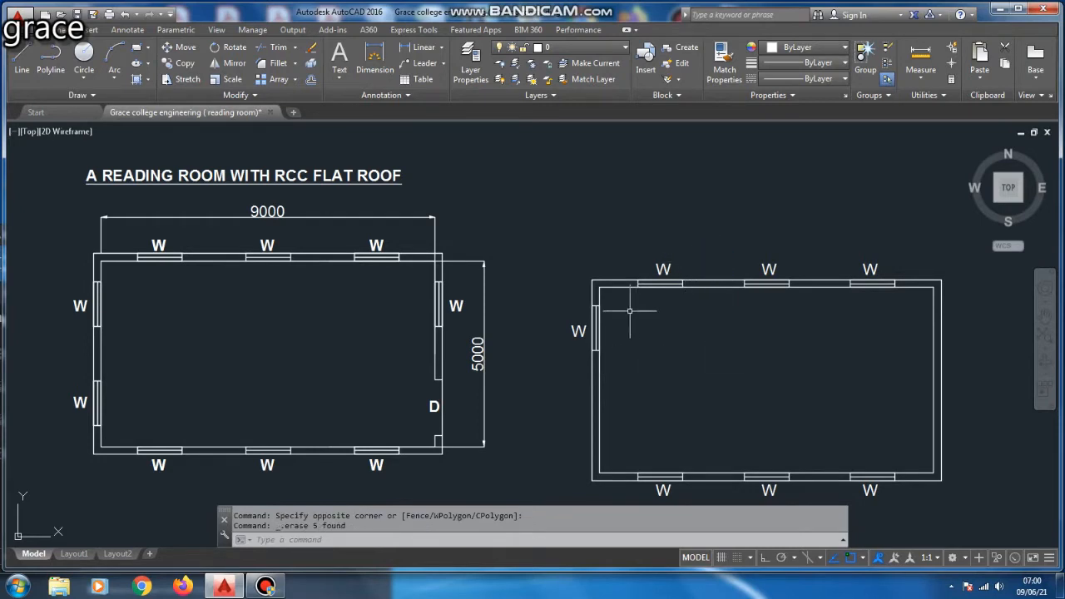
Mirror the left-wall window and its W label about a horizontal line through the left wall's midpoint, keeping the originals.
click(556, 301)
click(640, 358)
text(MI)
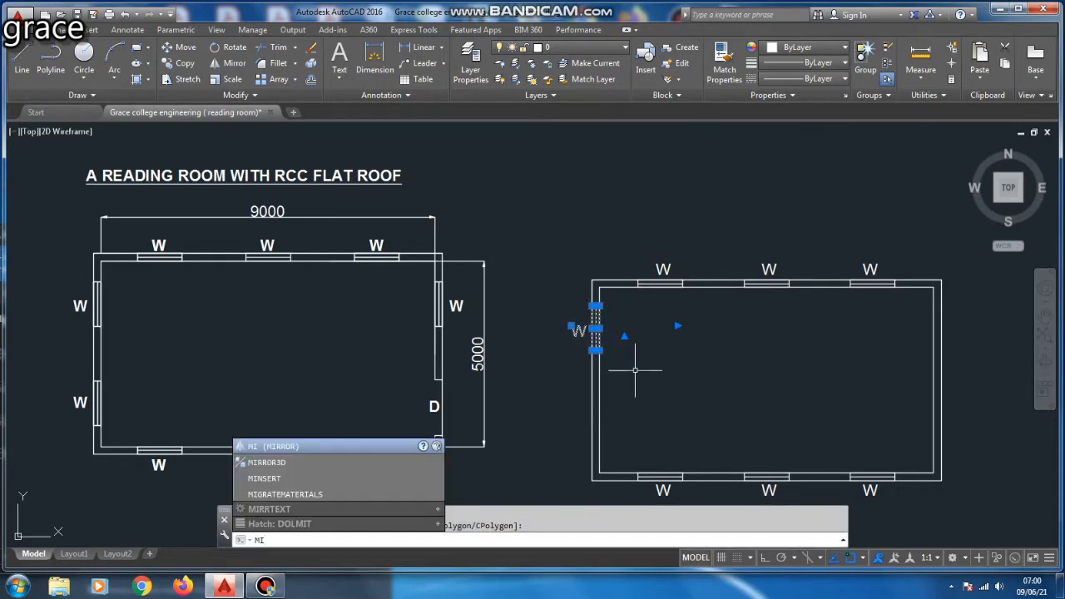
key(Return)
click(598, 380)
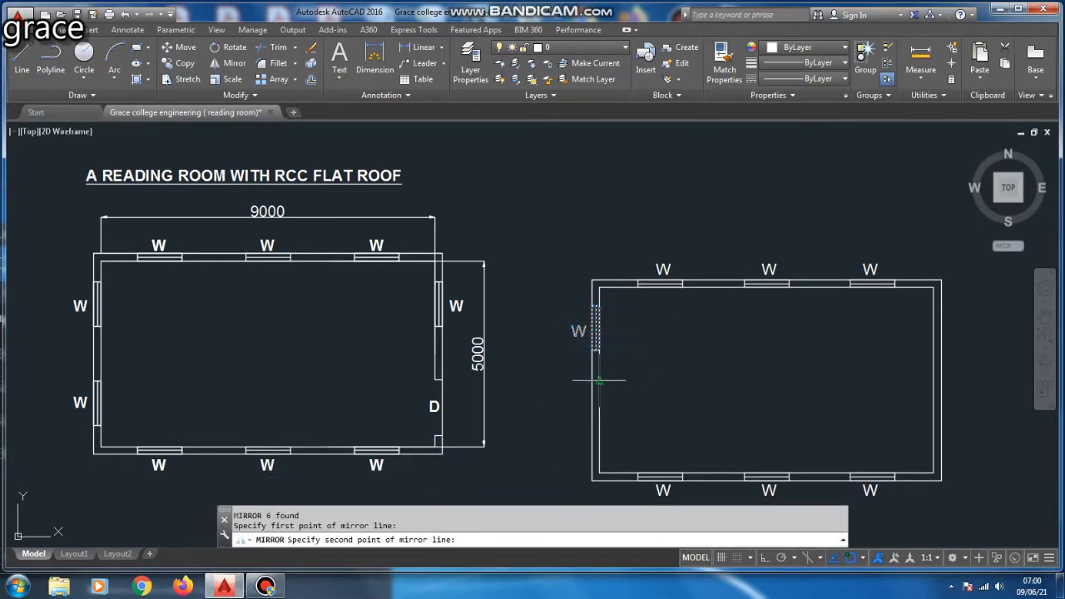
click(545, 381)
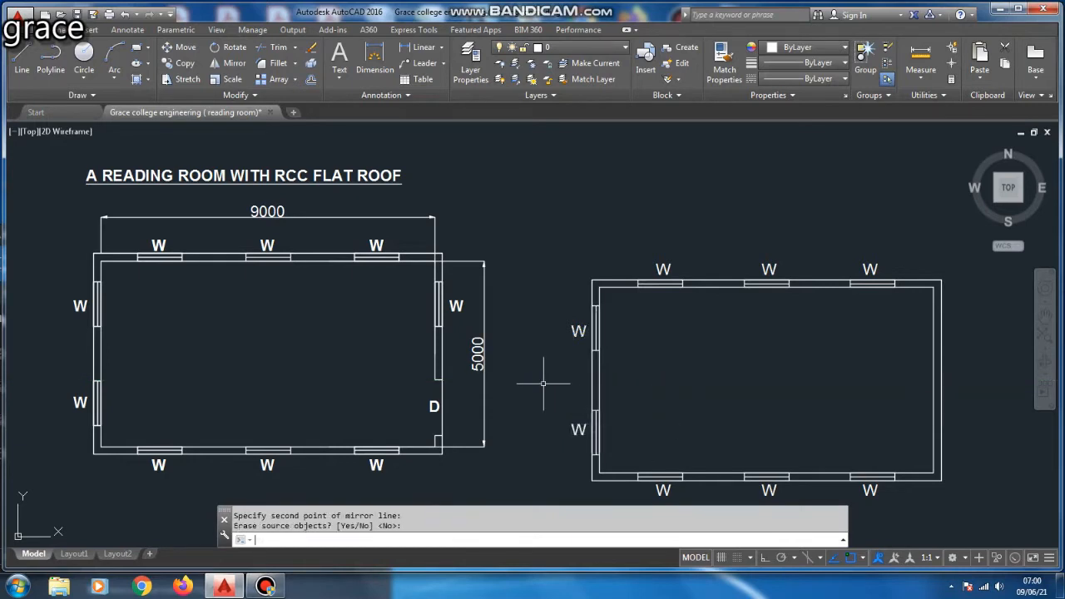
Copy the left wall's upper window and its W label straight across into the right wall, with Ortho on.
key(Return)
click(549, 301)
click(643, 363)
text(co)
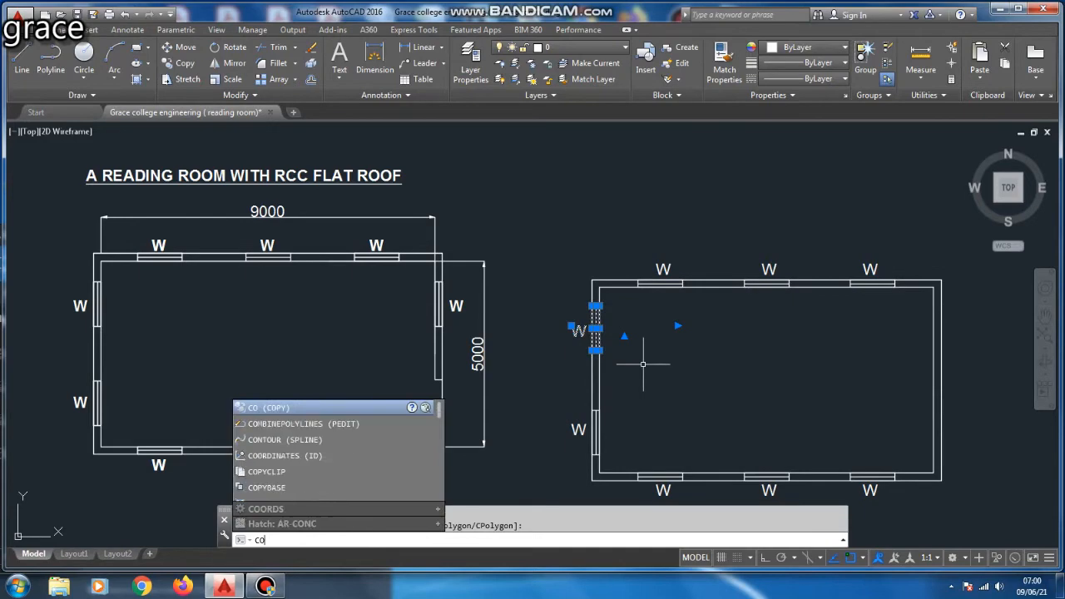
key(Return)
scroll(642, 363, up, 6)
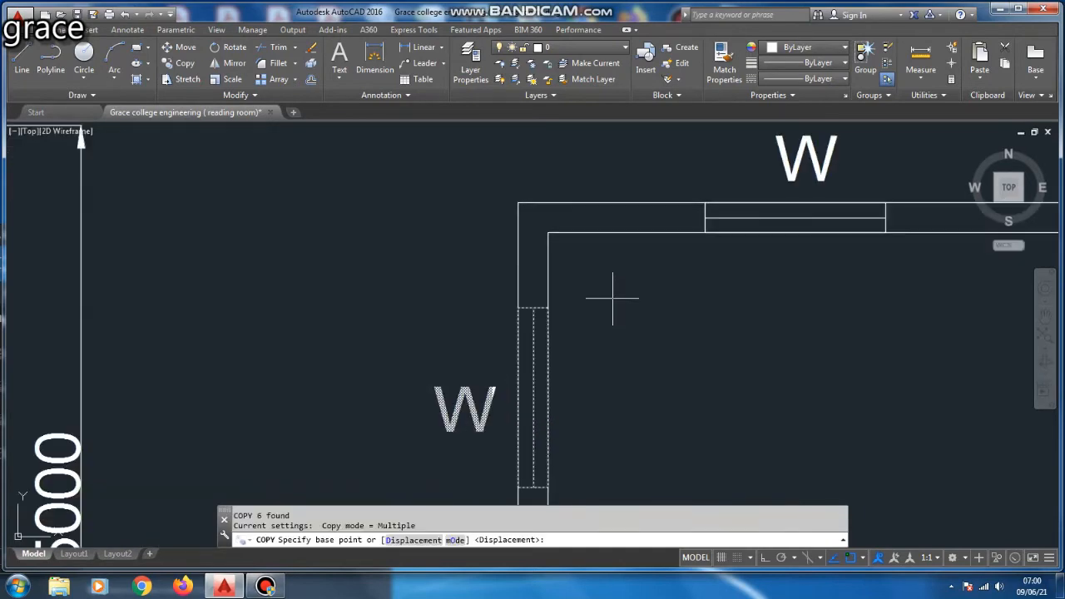
click(547, 306)
scroll(715, 305, down, 5)
scroll(613, 316, up, 5)
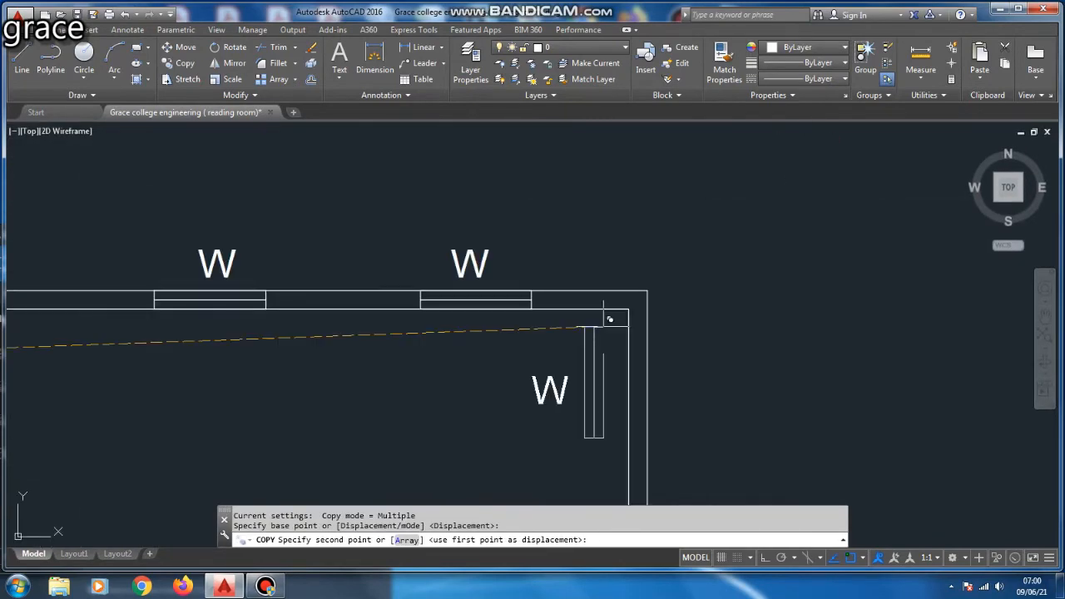
key(F8)
click(647, 355)
key(Escape)
Move the right-wall window's W label horizontally to the outer side of the wall.
click(601, 397)
click(588, 443)
text(m)
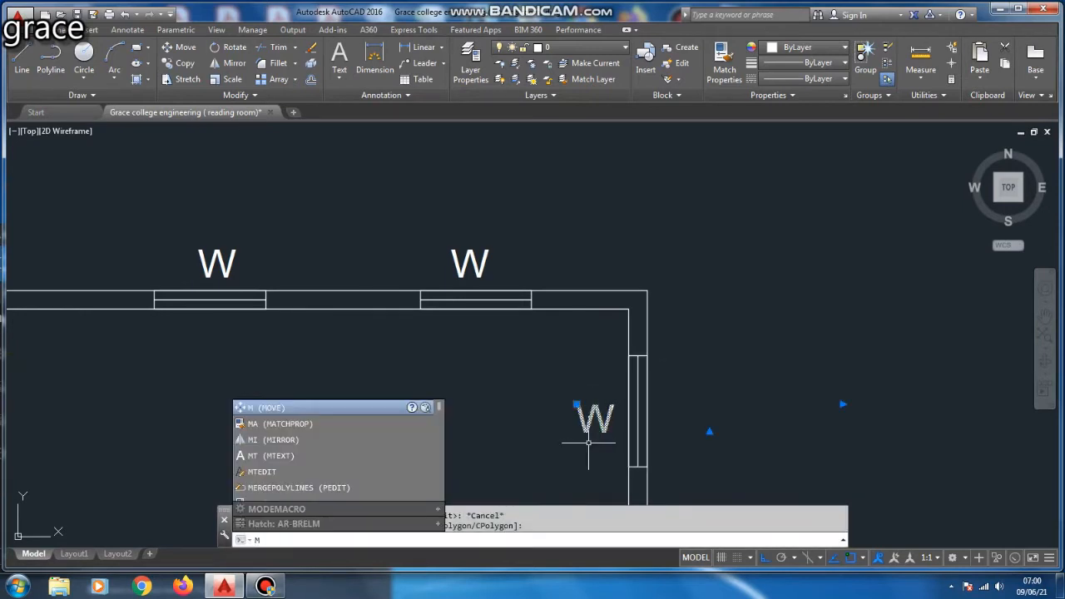
key(Return)
click(708, 424)
key(Escape)
key(Escape)
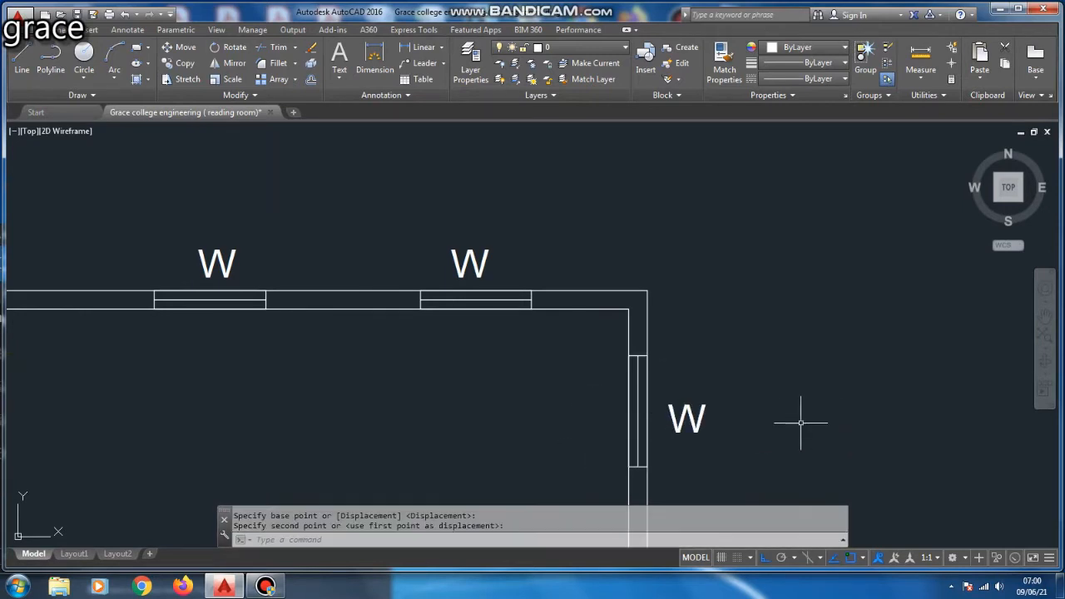
Underline the text "D - FLUSH DOOR -1500X2100" in item 5 of the specifications.
scroll(624, 262, down, 5)
scroll(435, 361, up, 2)
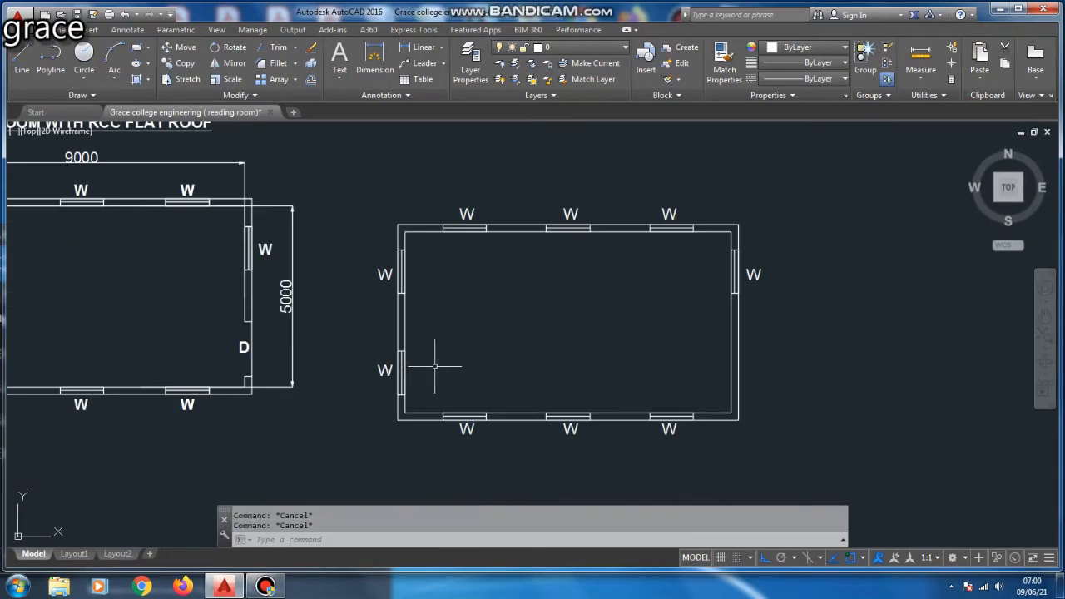
scroll(624, 344, down, 2)
scroll(487, 361, down, 3)
scroll(430, 341, up, 5)
scroll(449, 349, down, 3)
scroll(635, 318, up, 4)
scroll(416, 333, down, 3)
scroll(366, 329, up, 3)
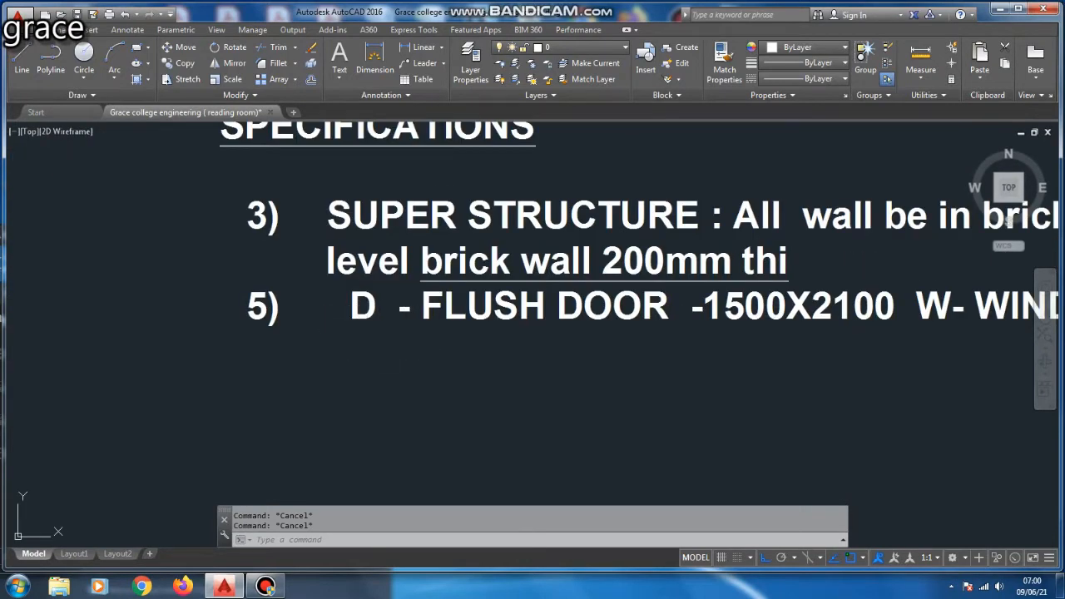
double_click(864, 299)
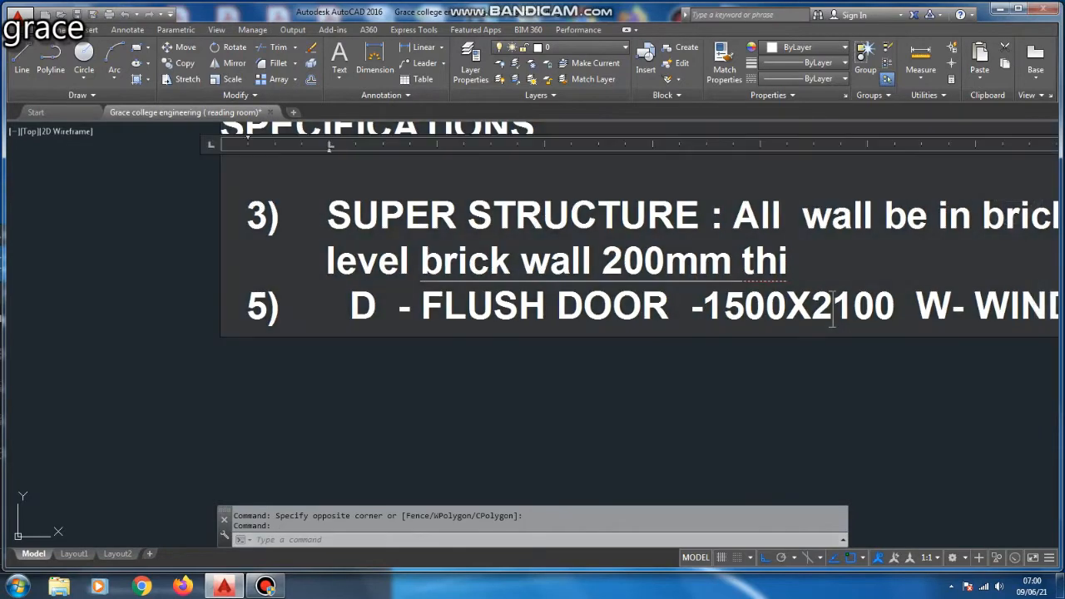
drag(894, 308, 329, 307)
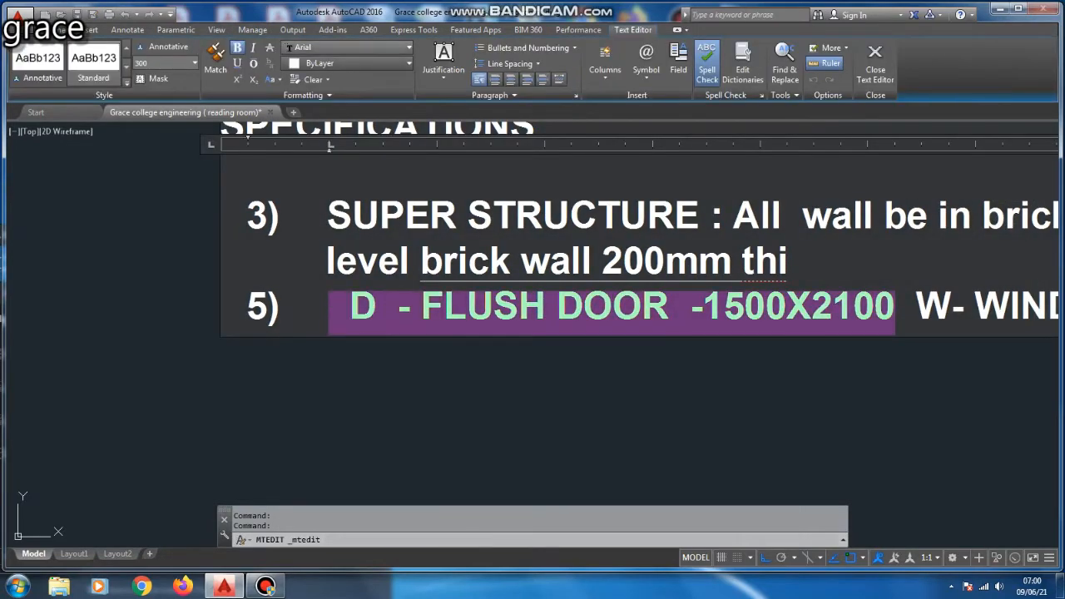
click(237, 63)
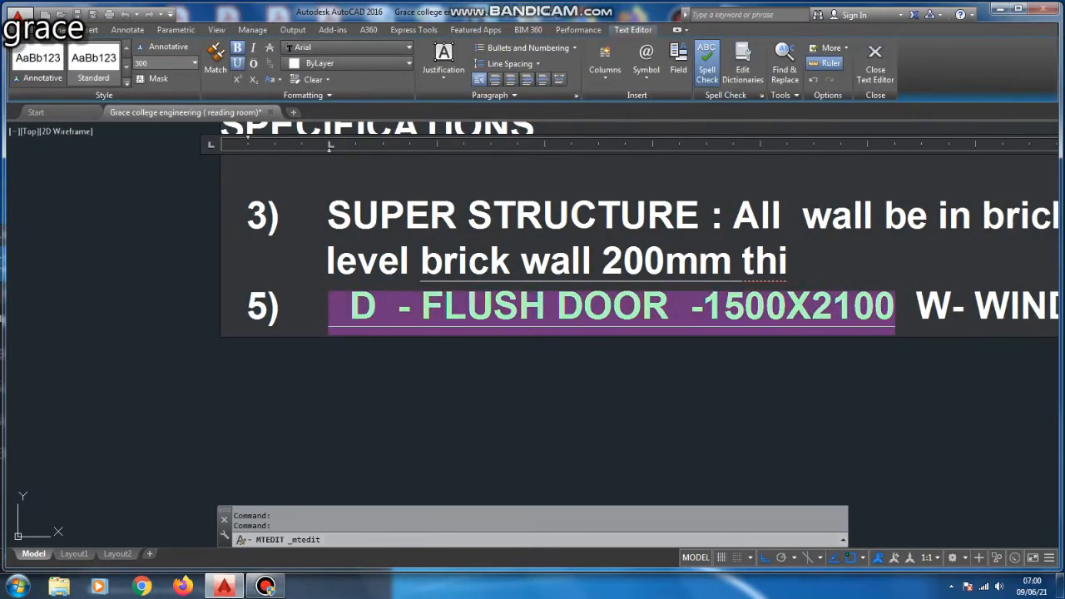
click(474, 376)
scroll(341, 373, down, 4)
key(Escape)
Copy the right-wall W label straight down beside the lower part of the right wall.
scroll(651, 231, up, 3)
click(634, 229)
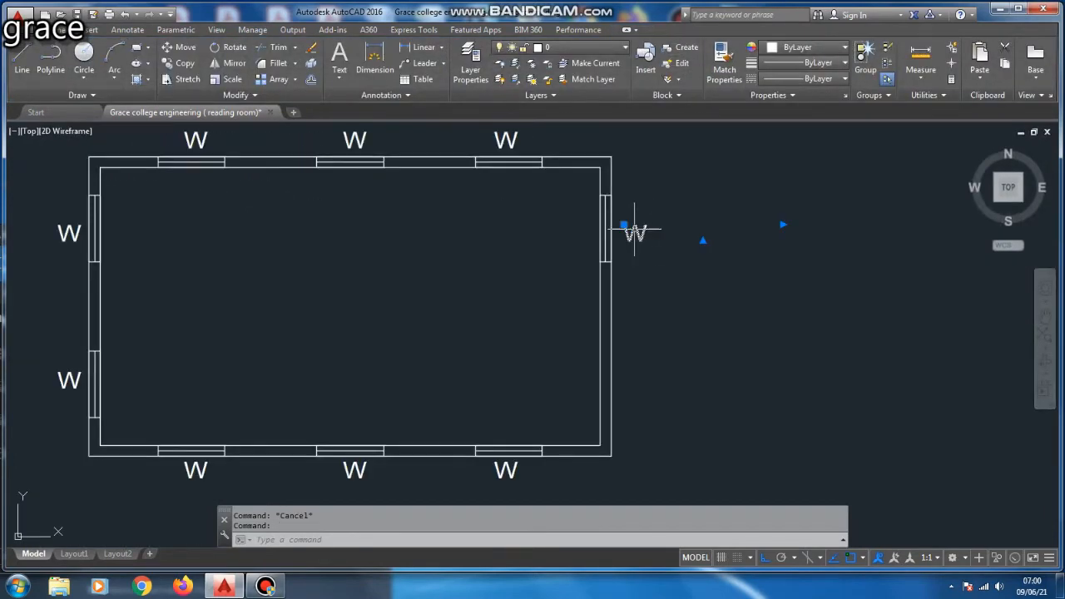
text(co)
key(Return)
click(752, 233)
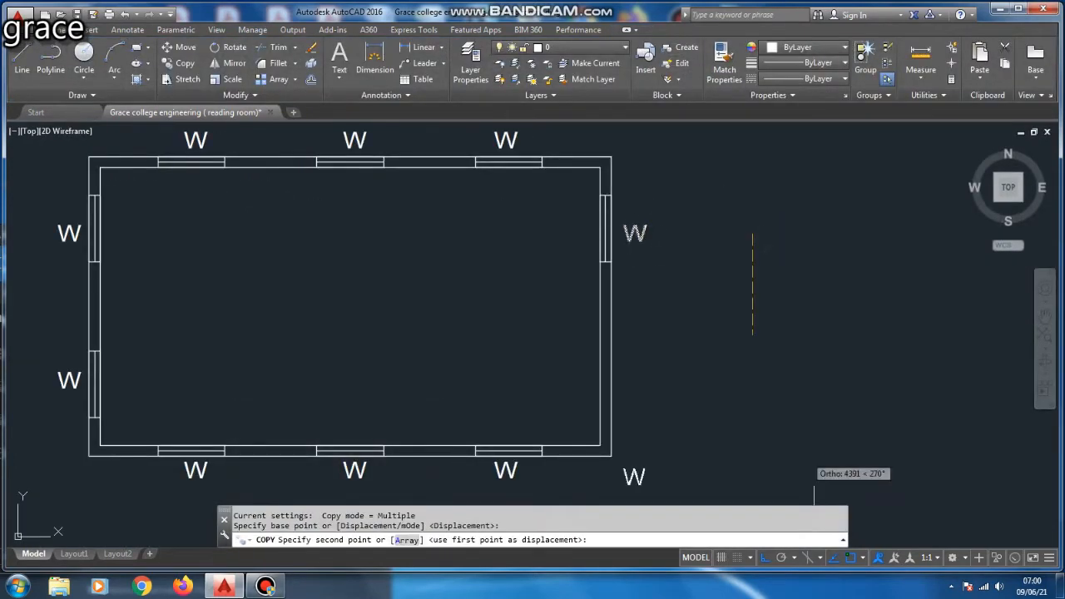
click(832, 388)
key(Return)
Change the text of the lower label beside the right wall to D.
click(635, 392)
double_click(634, 392)
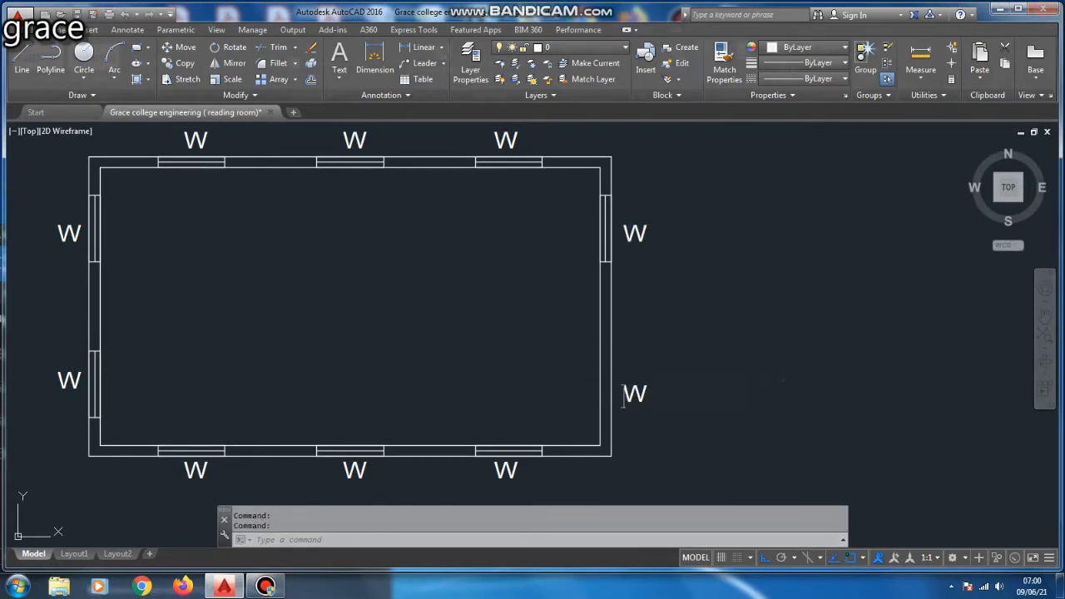
double_click(637, 397)
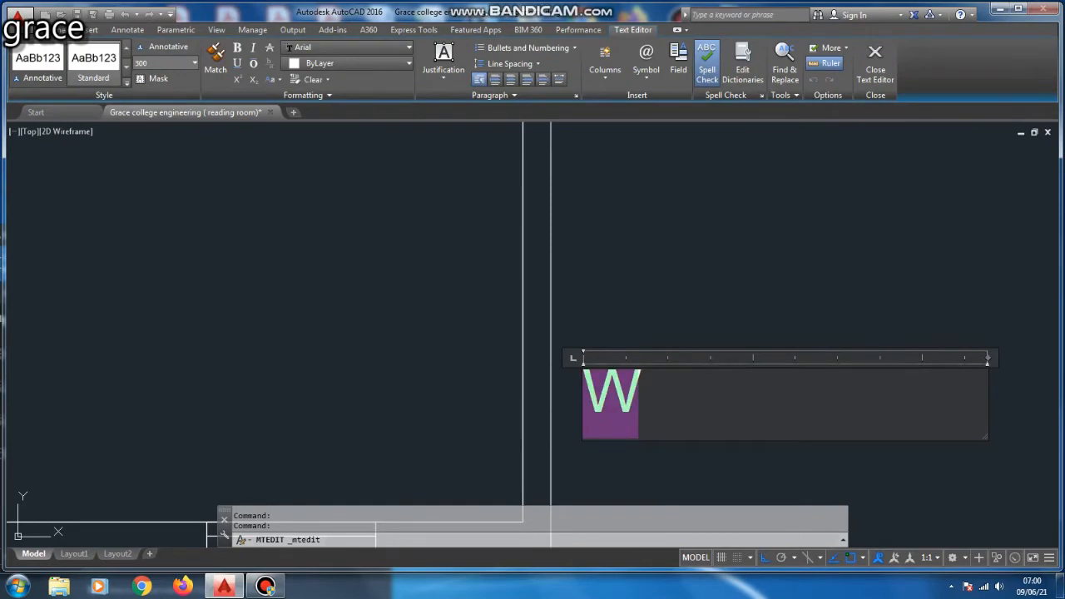
text(D)
click(703, 262)
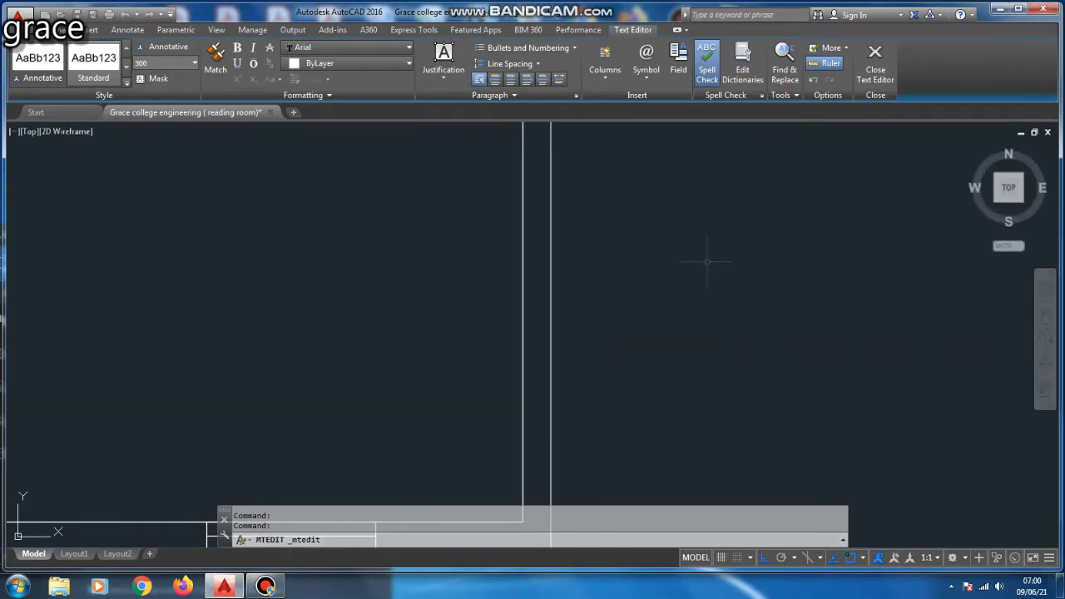
scroll(682, 283, down, 2)
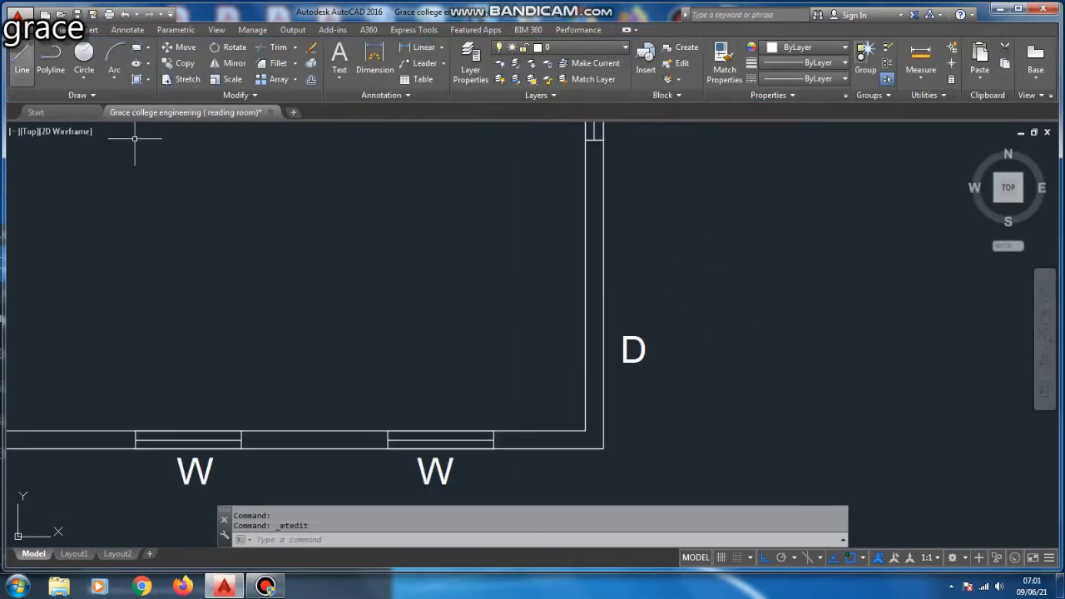
Draw a horizontal line 200 long in the free space below the D label.
click(22, 56)
click(650, 405)
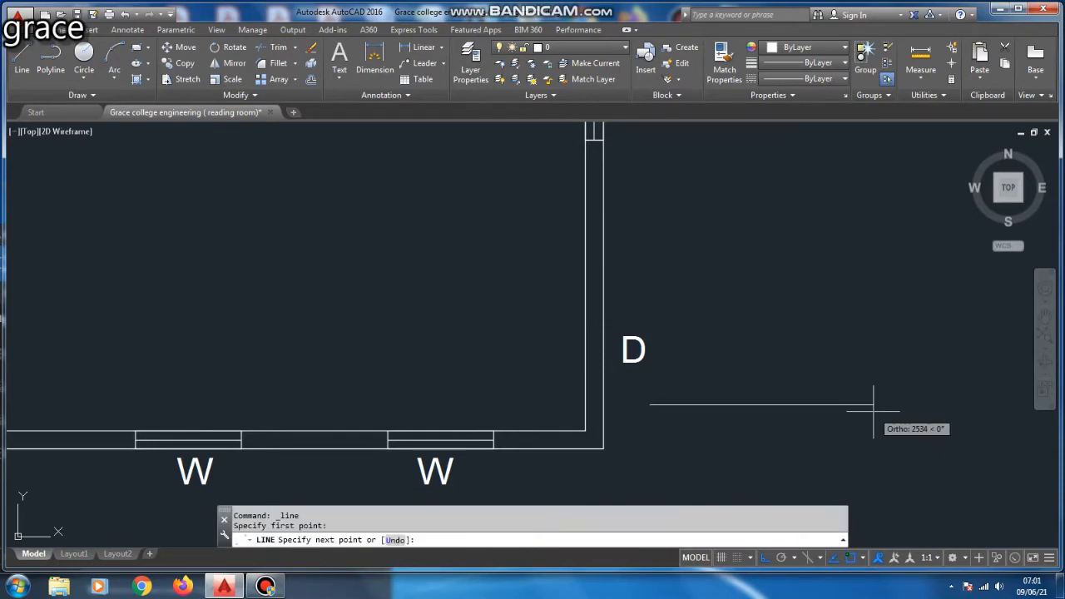
text(200)
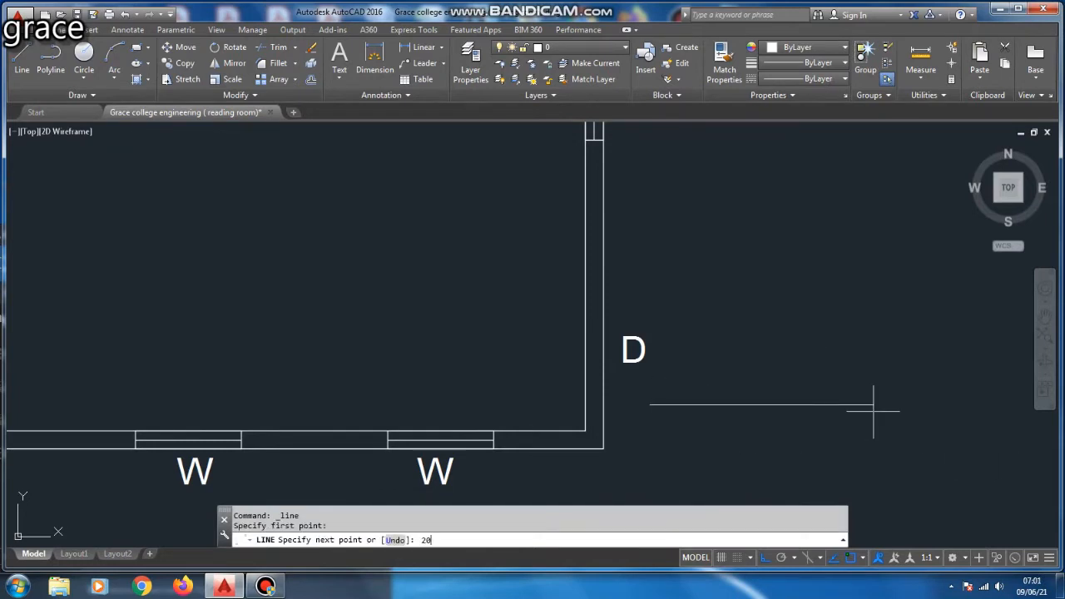
key(Return)
key(Escape)
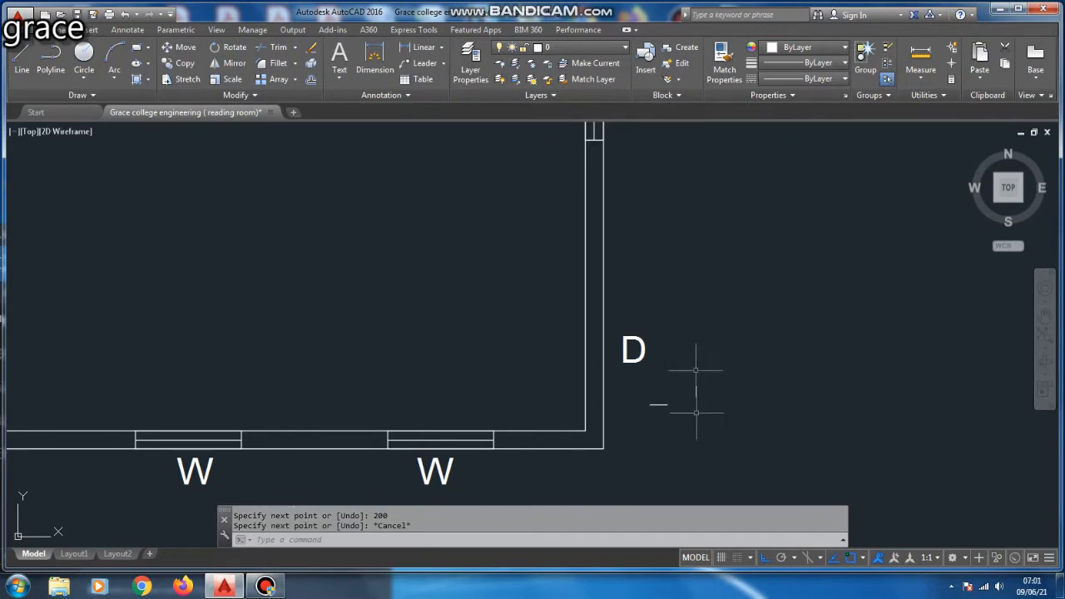
Copy the 200 line across the right wall's thickness just above the lower inner corner, and erase the original line.
scroll(694, 364, up, 3)
click(677, 357)
click(554, 297)
text(CO)
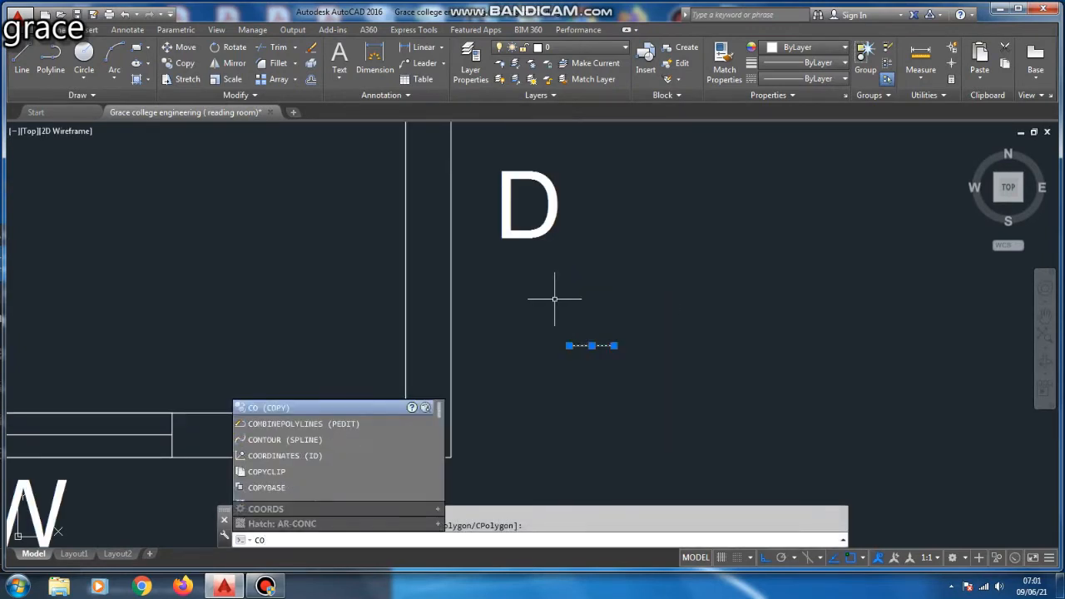
key(Return)
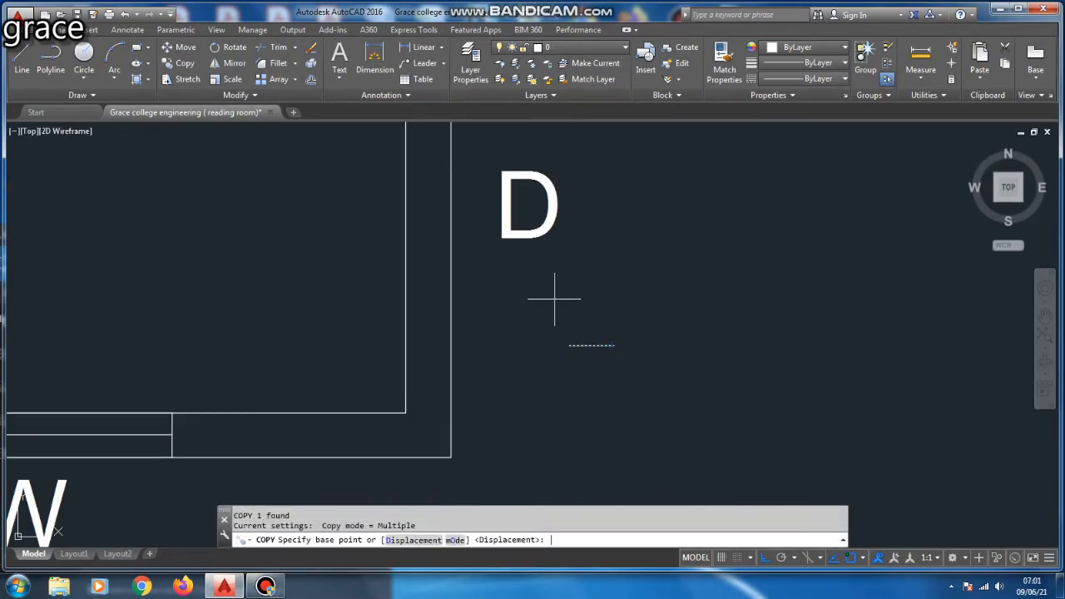
click(591, 345)
click(406, 345)
key(Escape)
key(Escape)
click(656, 310)
click(585, 401)
key(Delete)
Offset the short line across the right wall upward by 1500 to mark the other door jamb.
text(O)
key(Return)
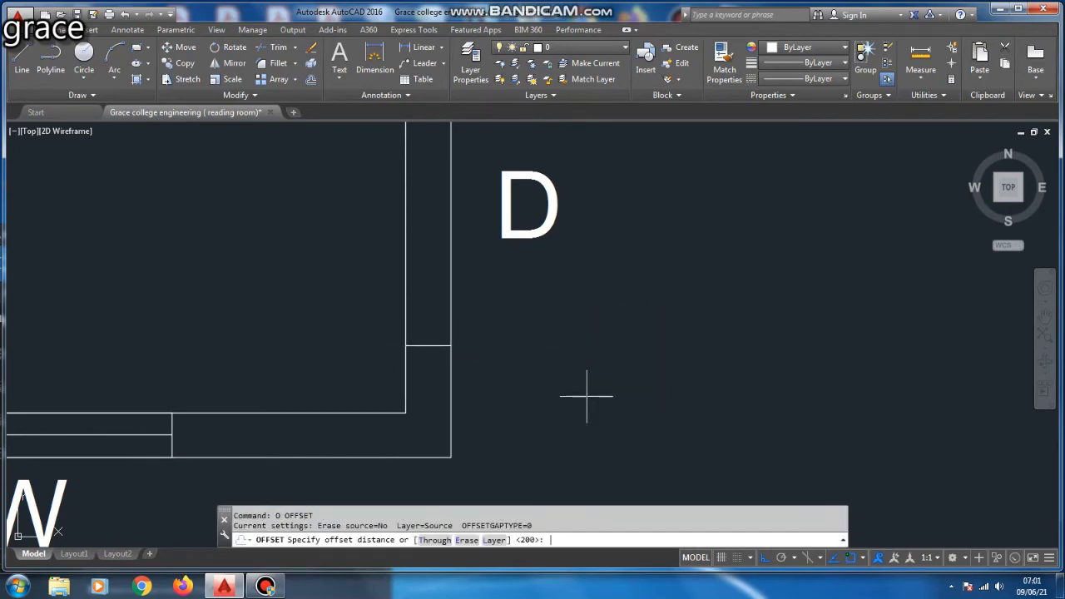
text(1500)
key(Return)
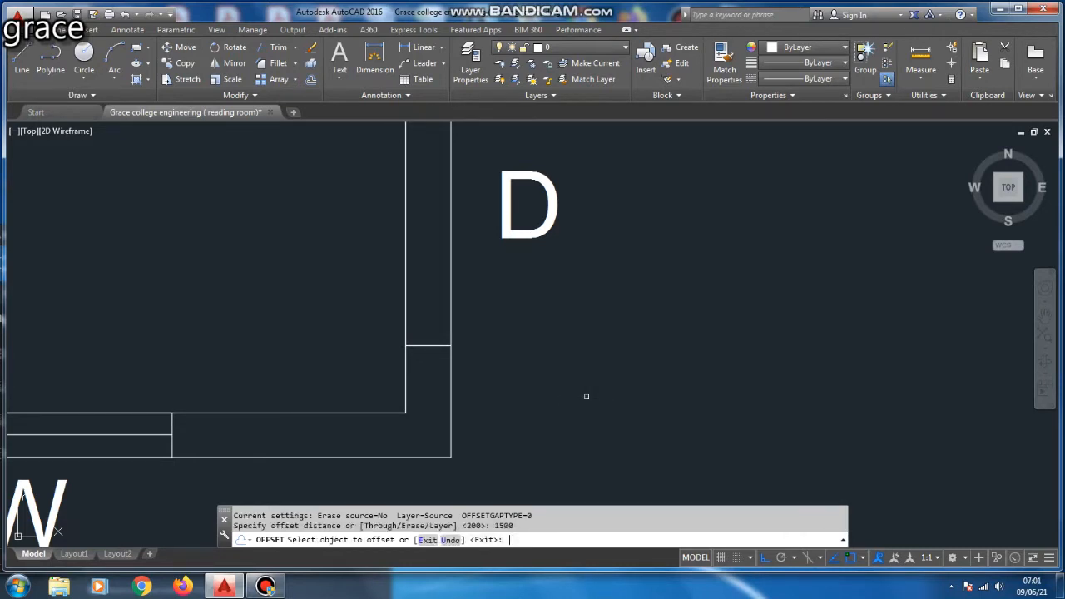
click(430, 344)
click(437, 354)
scroll(525, 351, down, 6)
scroll(496, 281, up, 7)
key(Escape)
Trim away the right wall's inner line between the two door jambs.
text(TR)
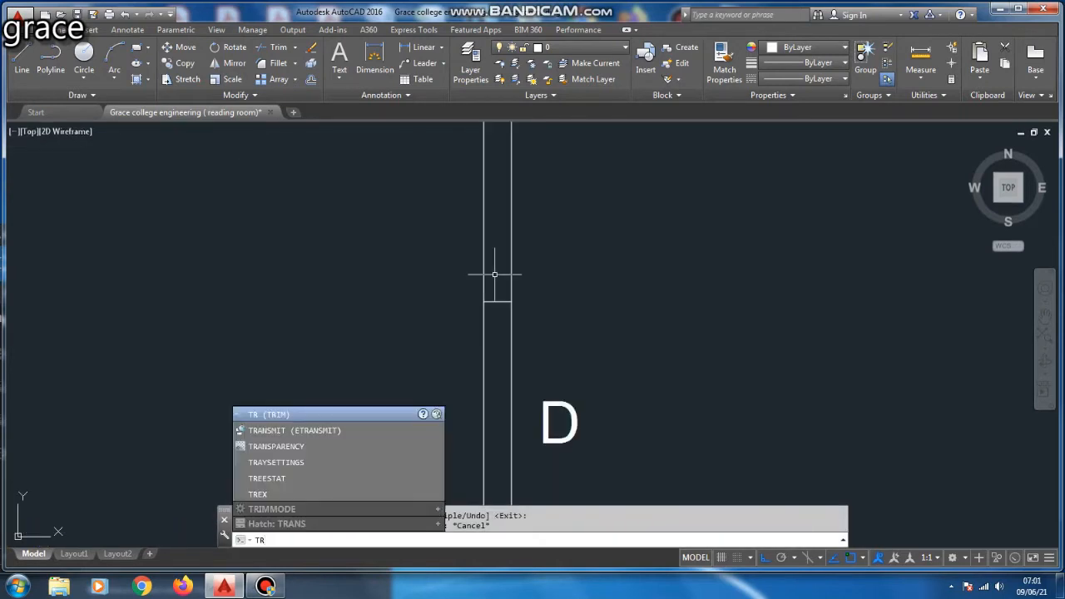
key(Return)
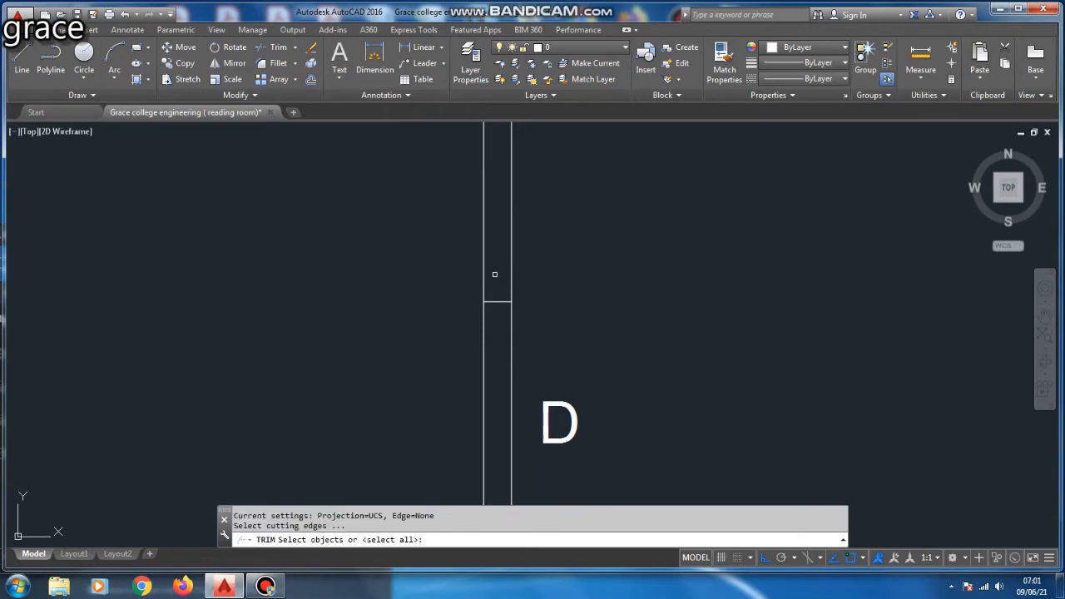
key(Return)
scroll(531, 237, down, 5)
click(524, 272)
click(512, 279)
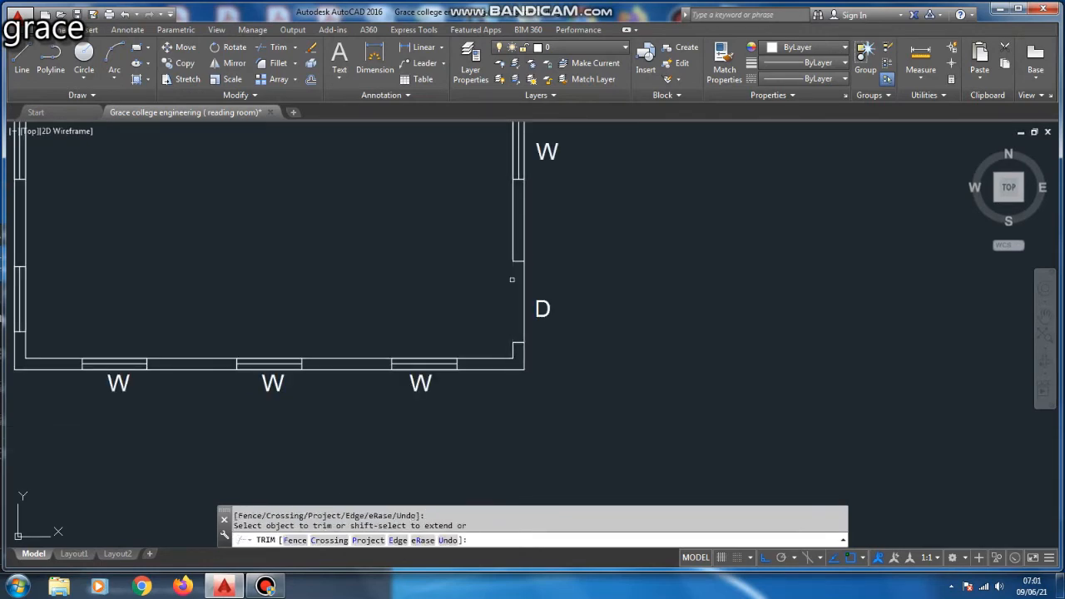
key(Escape)
Move the D label horizontally into the door opening of the right wall.
click(570, 282)
click(543, 306)
text(M)
key(Return)
click(613, 281)
click(580, 283)
key(Escape)
scroll(588, 359, down, 5)
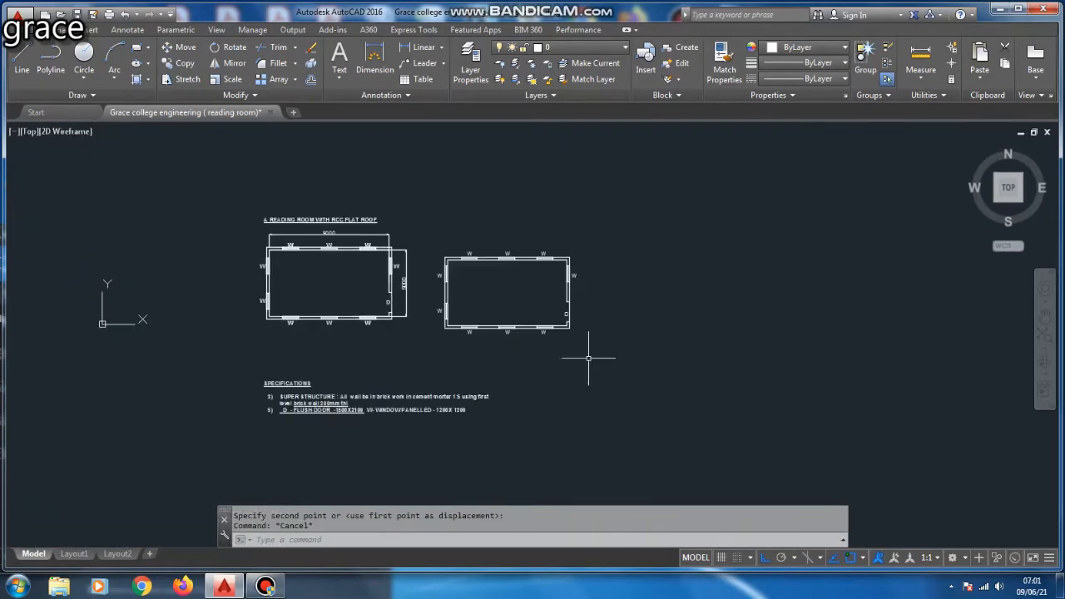
scroll(608, 292, up, 2)
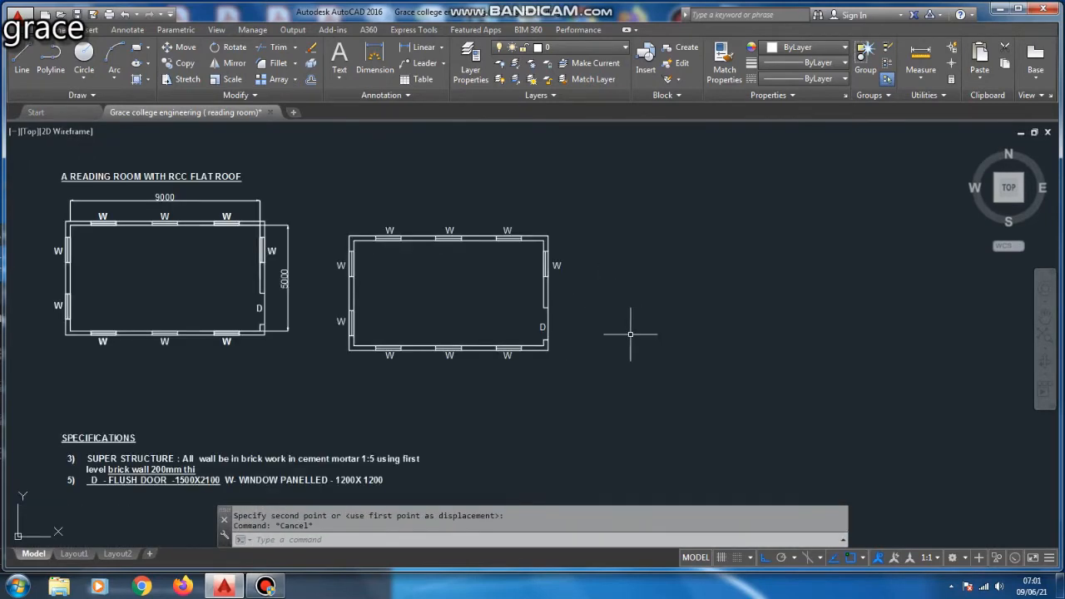
scroll(391, 268, up, 5)
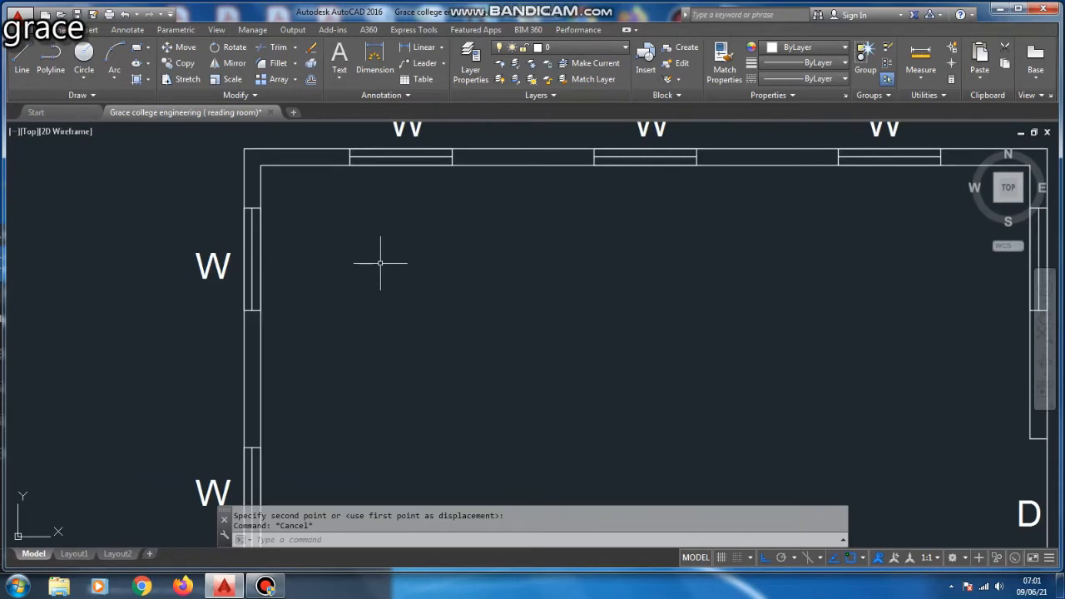
scroll(439, 293, down, 5)
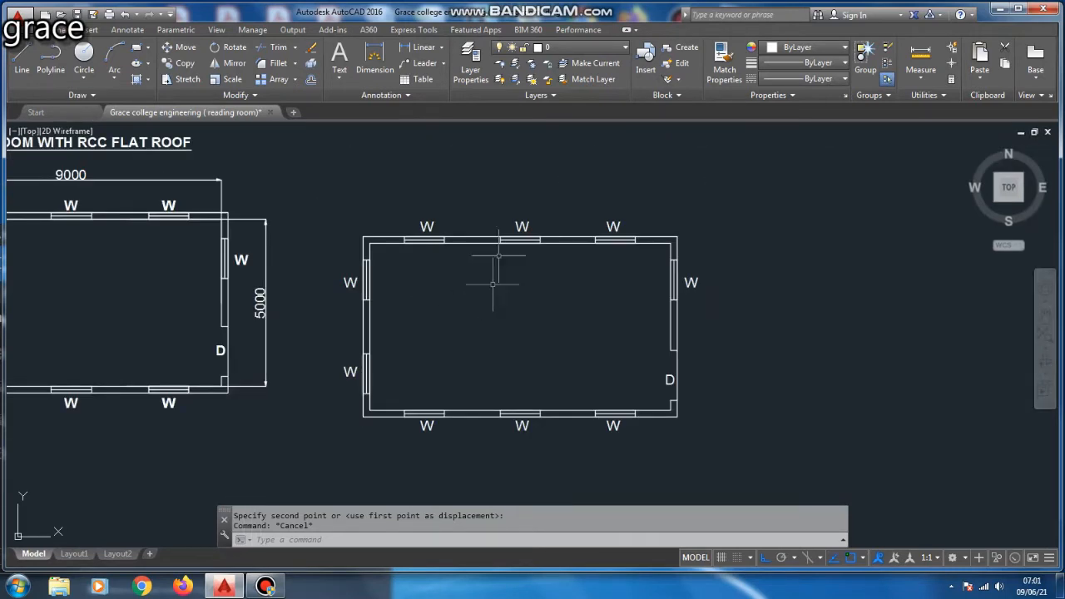
click(423, 47)
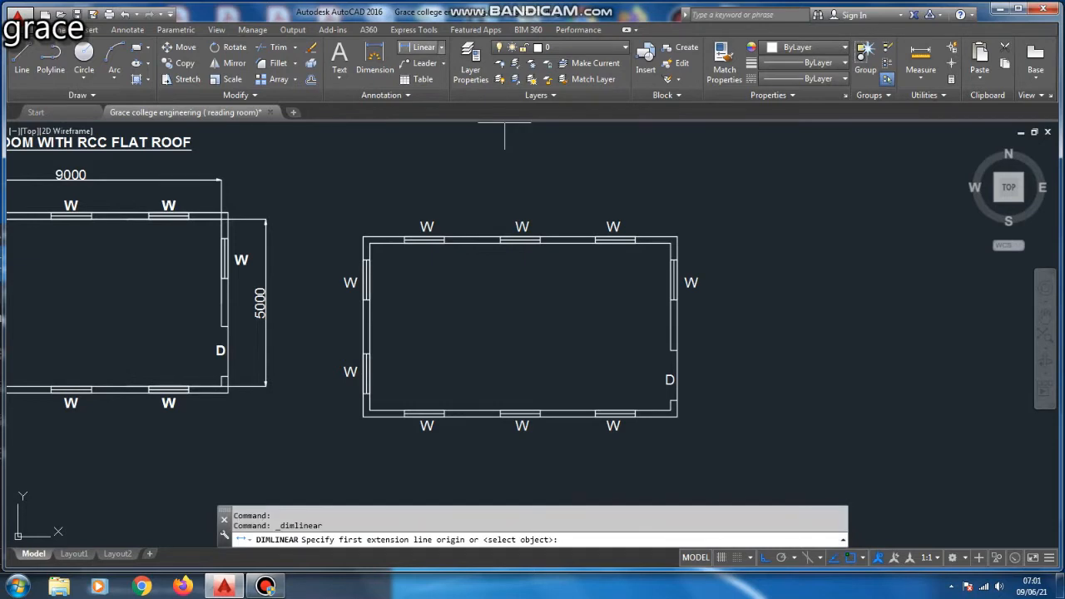
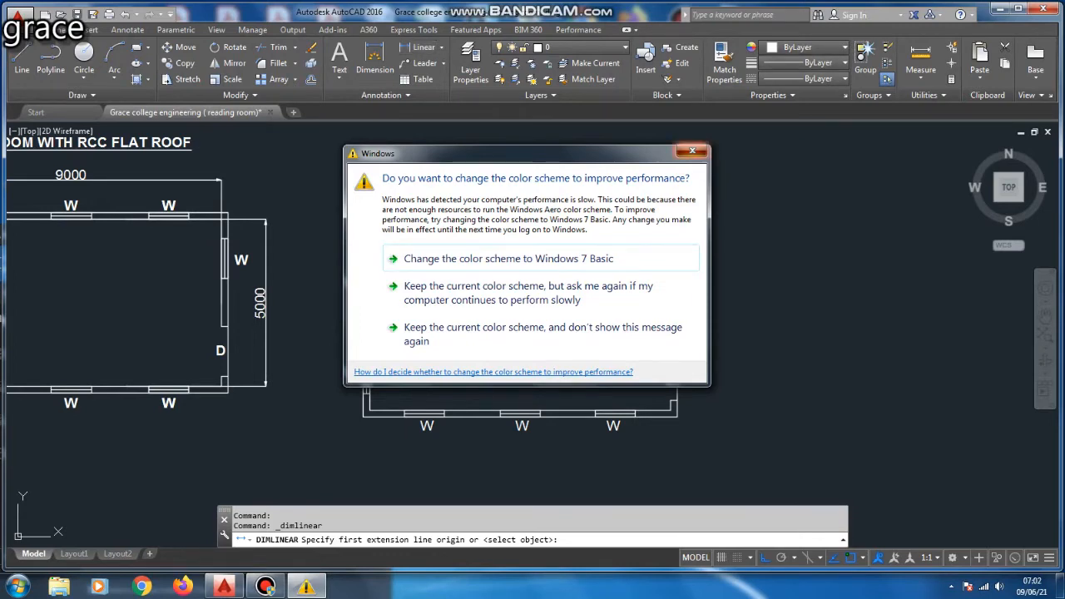
click(692, 151)
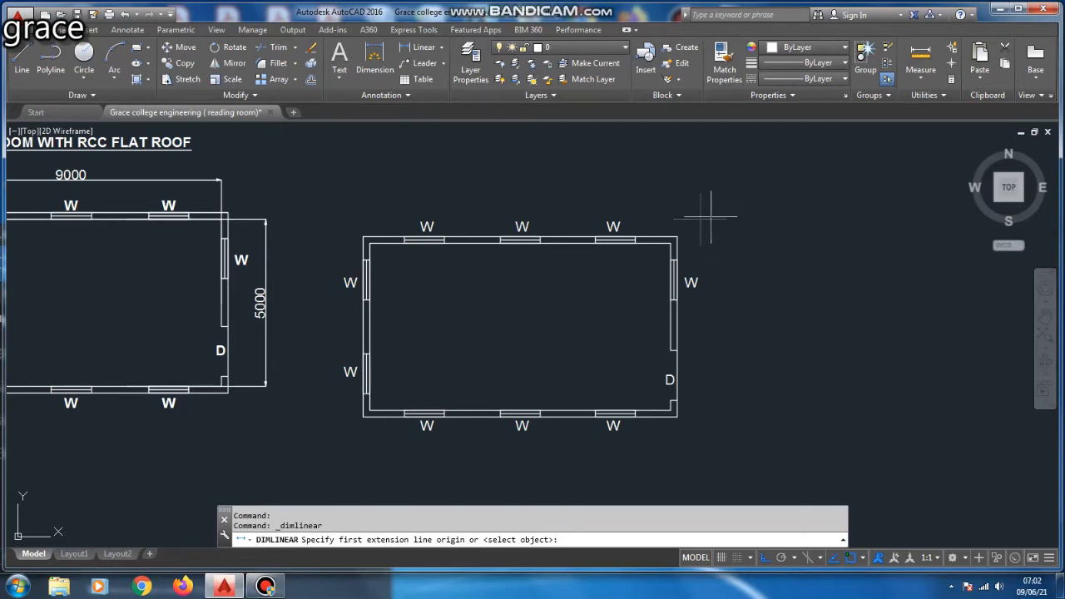
scroll(700, 219, down, 5)
scroll(570, 261, up, 10)
key(Escape)
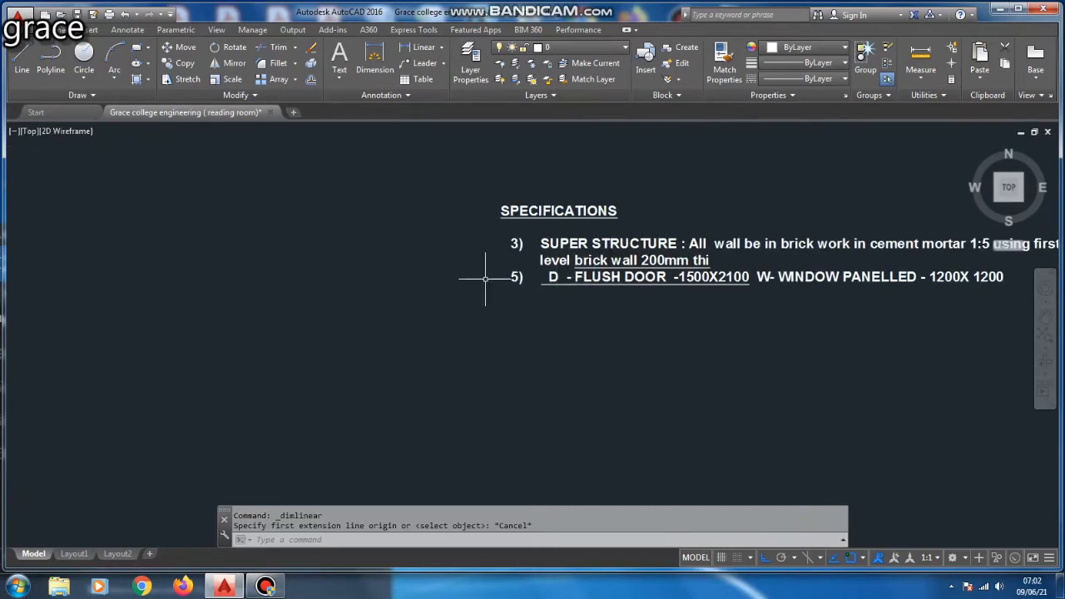
Add item 6 "SUNSHADE - 600 MM WIDE" at the end of the specifications text.
scroll(485, 279, down, 5)
scroll(499, 291, up, 6)
double_click(500, 278)
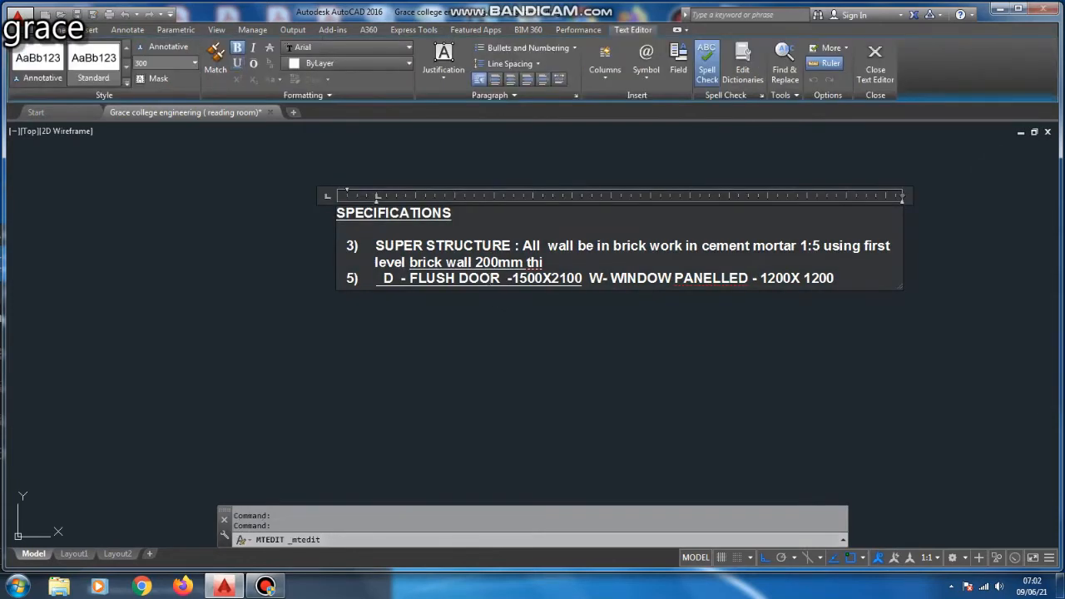
key(Return)
text(S)
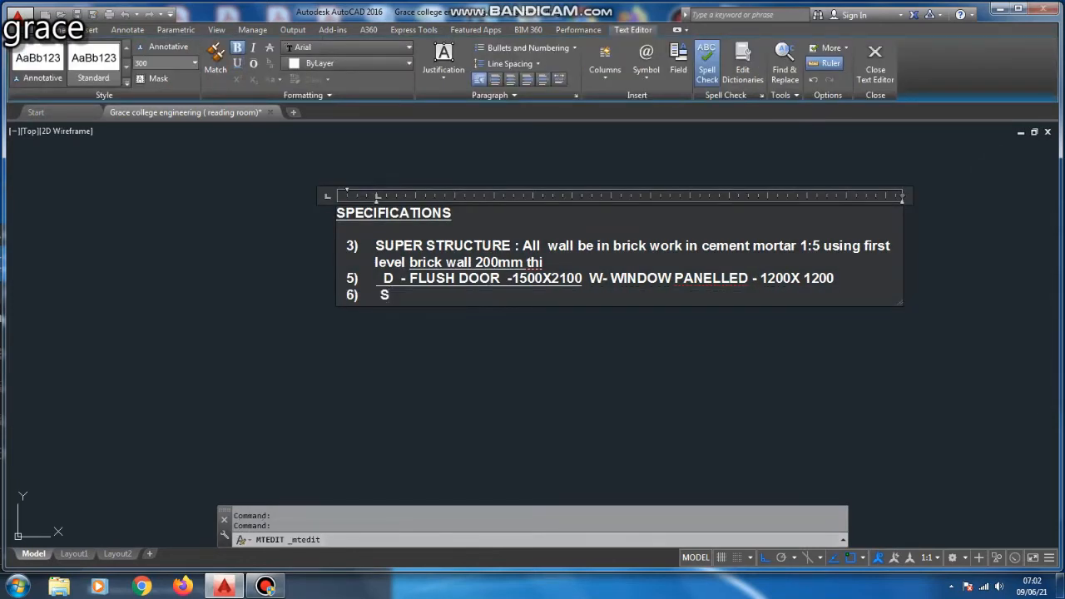
text(UNSHADE - 600 MM )
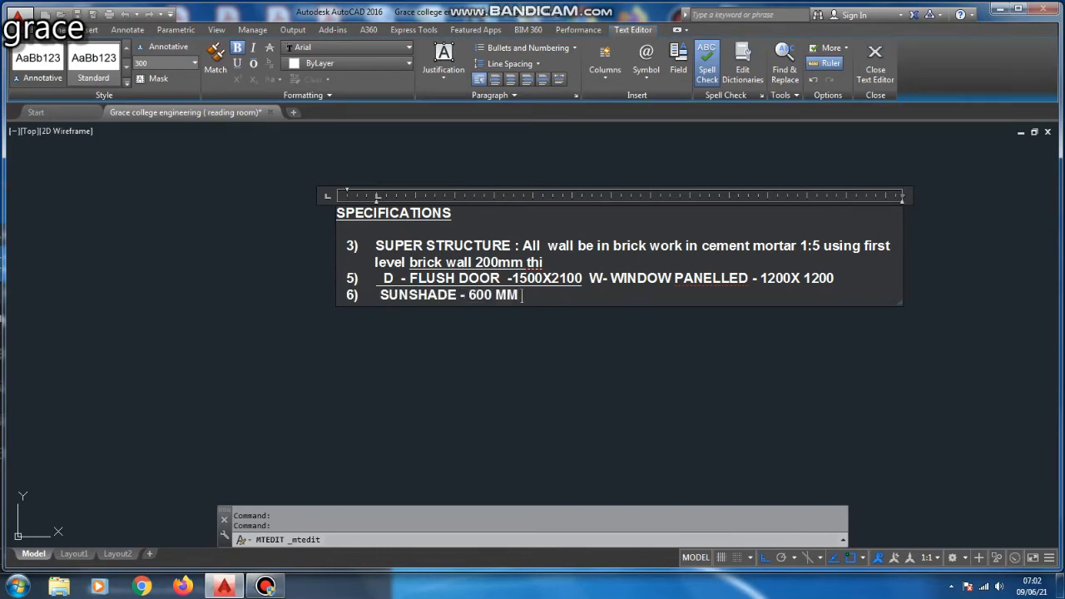
text(E)
key(BackSpace)
text(WIDE)
scroll(718, 473, down, 2)
click(841, 347)
Offset the upper and left outer wall lines of the right-hand plan outward by 600 for the sunshade.
scroll(840, 265, up, 2)
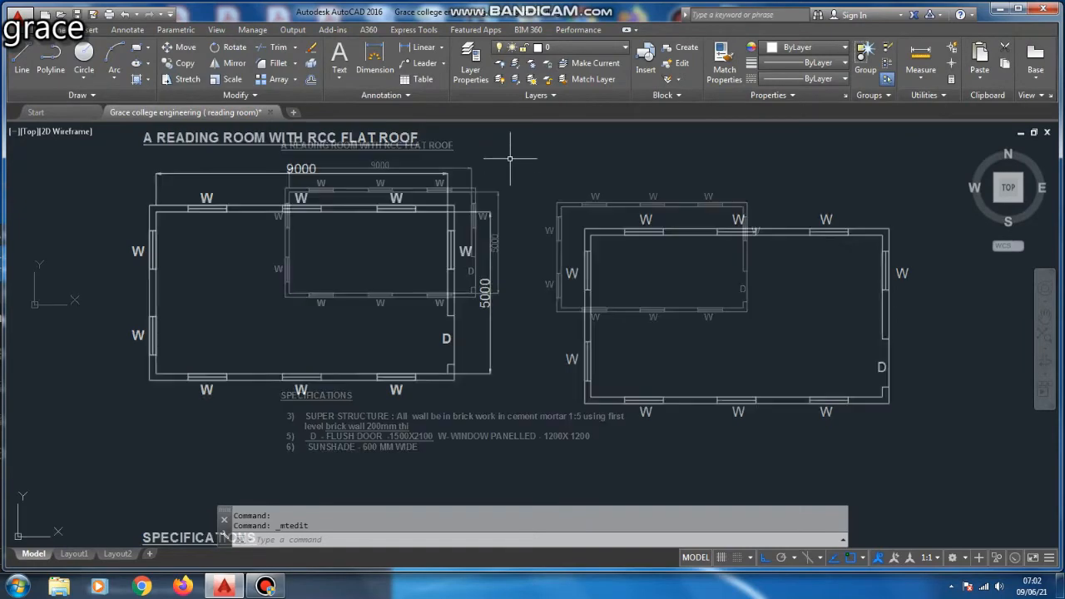
scroll(510, 158, down, 2)
scroll(582, 194, up, 2)
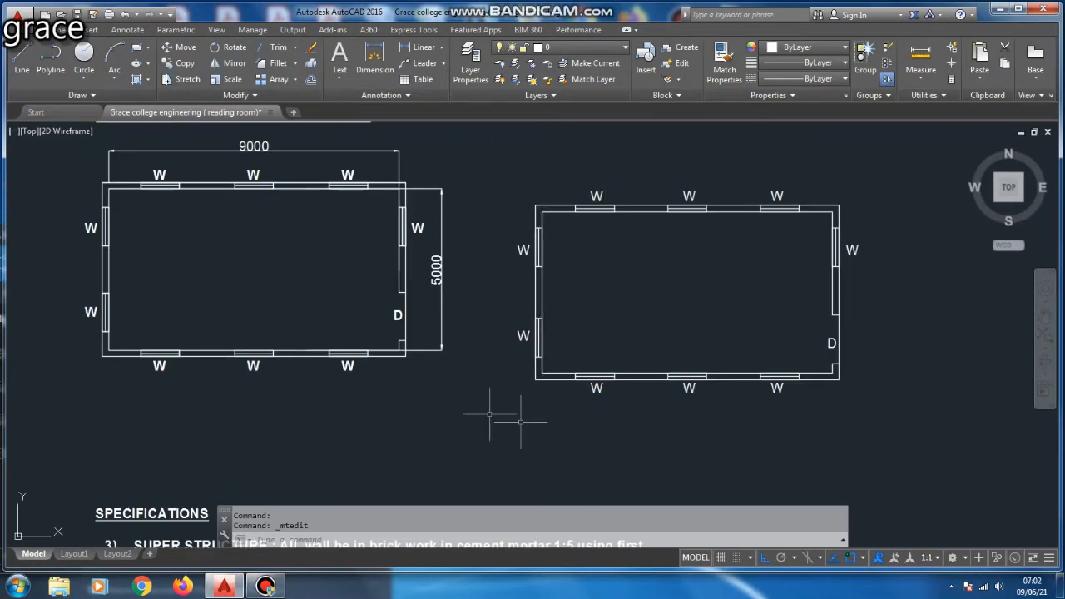
text(o)
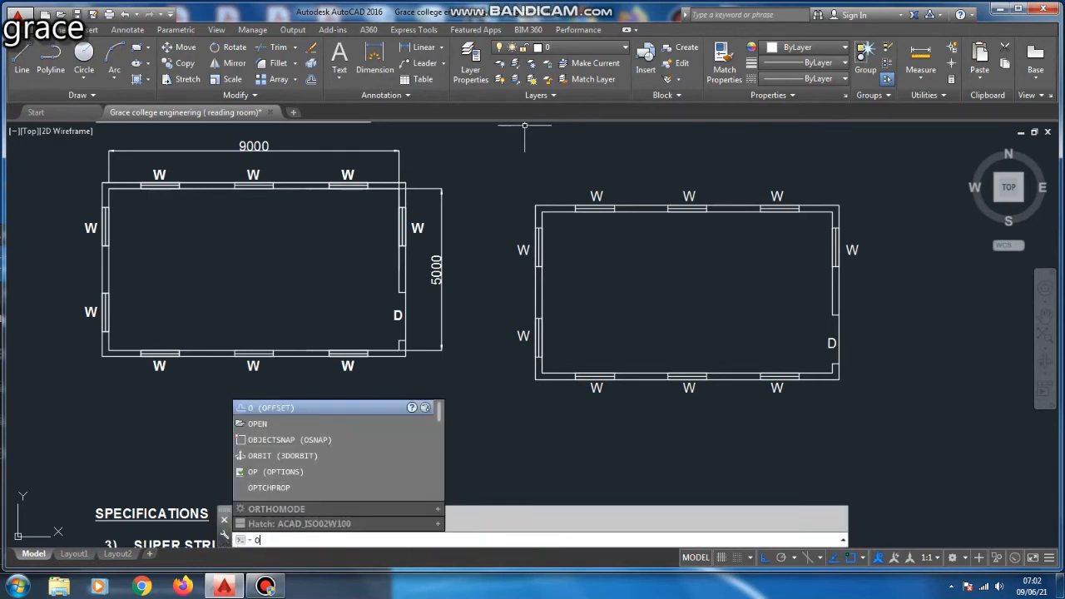
key(Return)
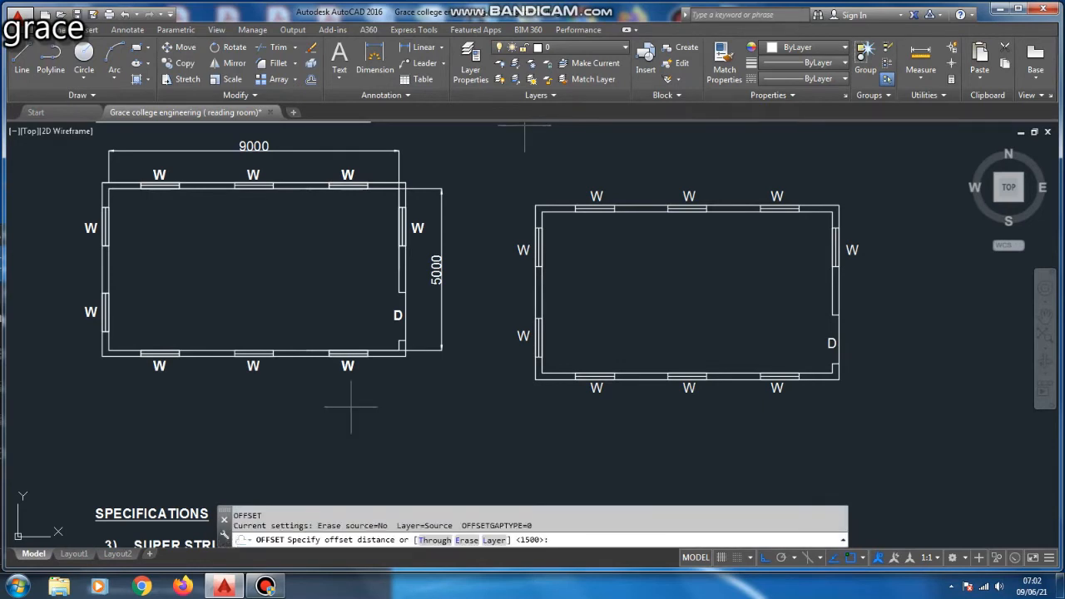
click(266, 586)
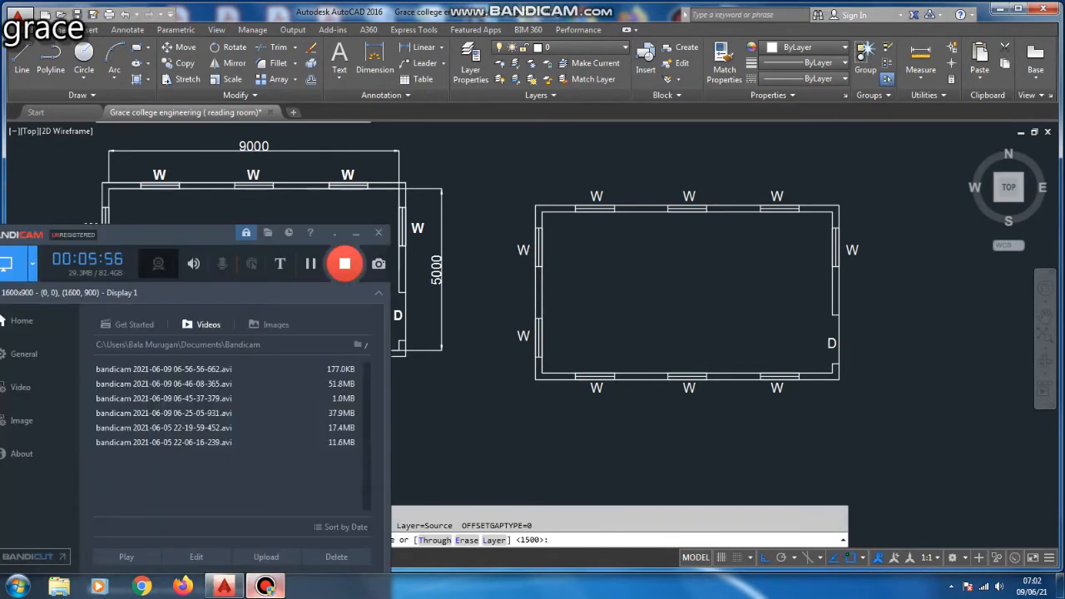
click(265, 586)
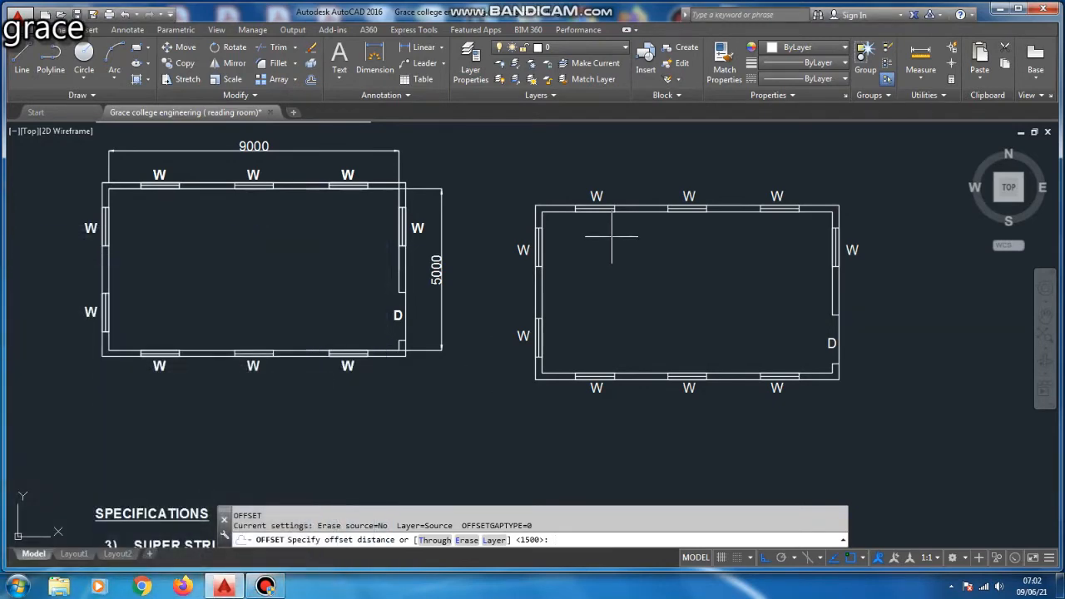
text(600)
key(Return)
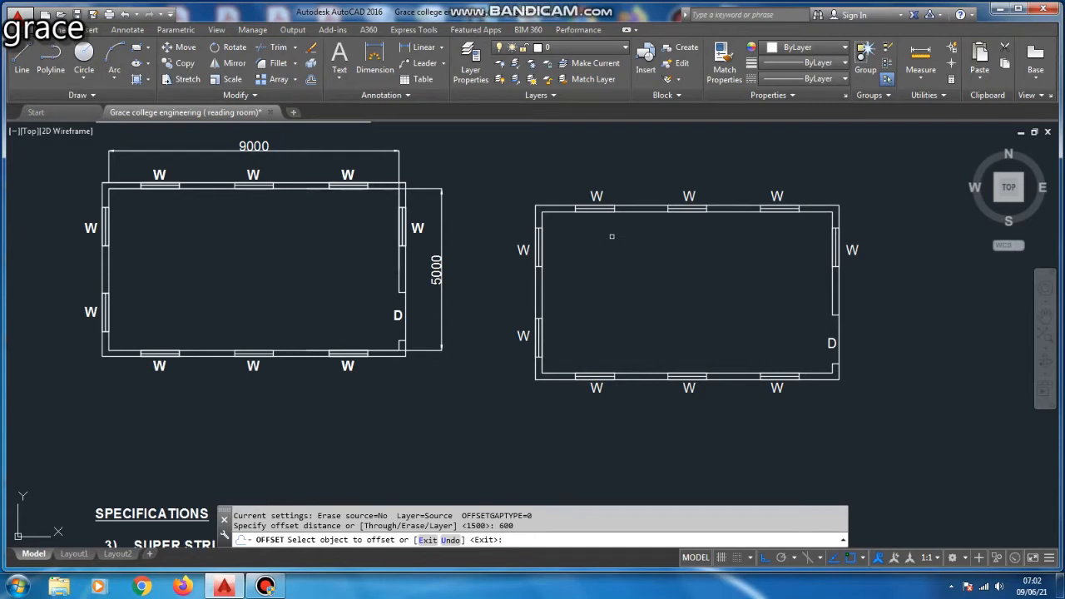
click(650, 205)
click(649, 176)
click(536, 218)
click(499, 216)
Offset the lower and right outer wall lines of the right-hand plan outward by the same 600.
click(646, 377)
click(645, 420)
click(832, 341)
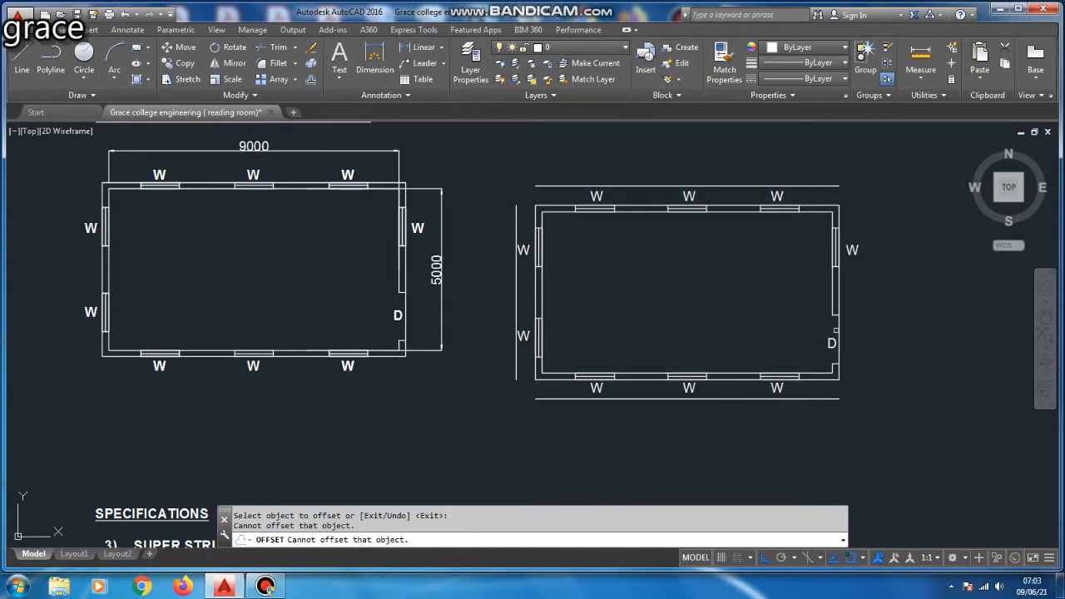
click(836, 330)
click(907, 327)
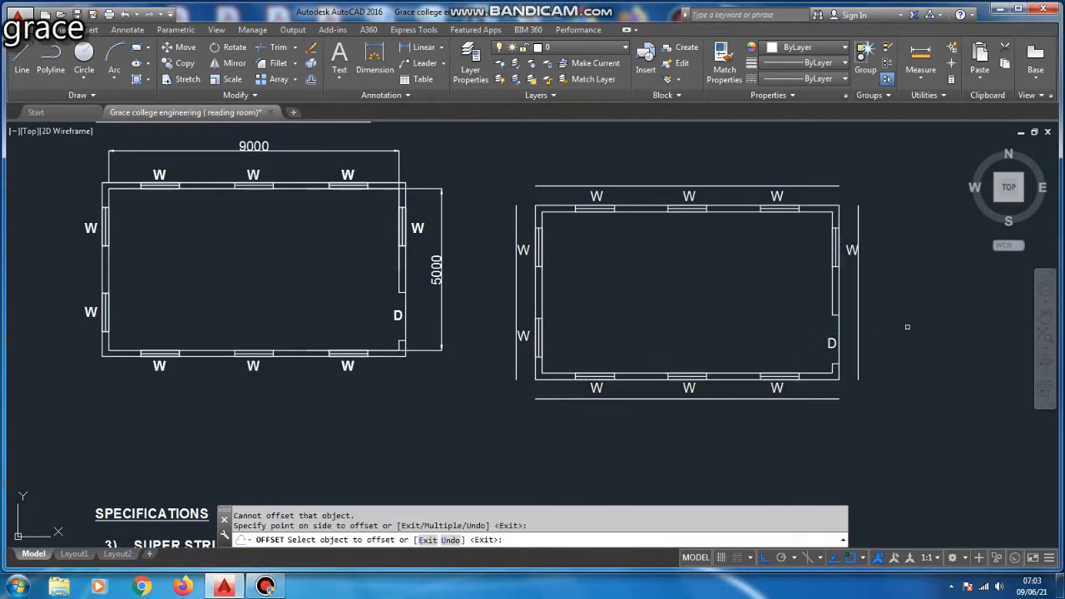
key(Escape)
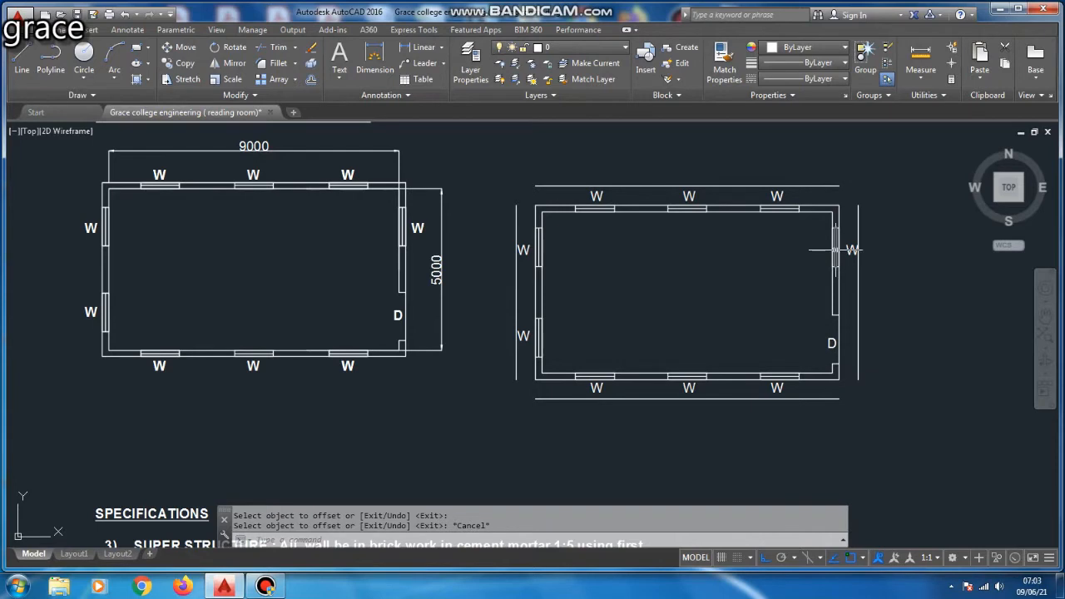
Fillet the four sunshade lines around the right-hand plan at zero radius, using the Multiple option, to close all the corners.
text(F)
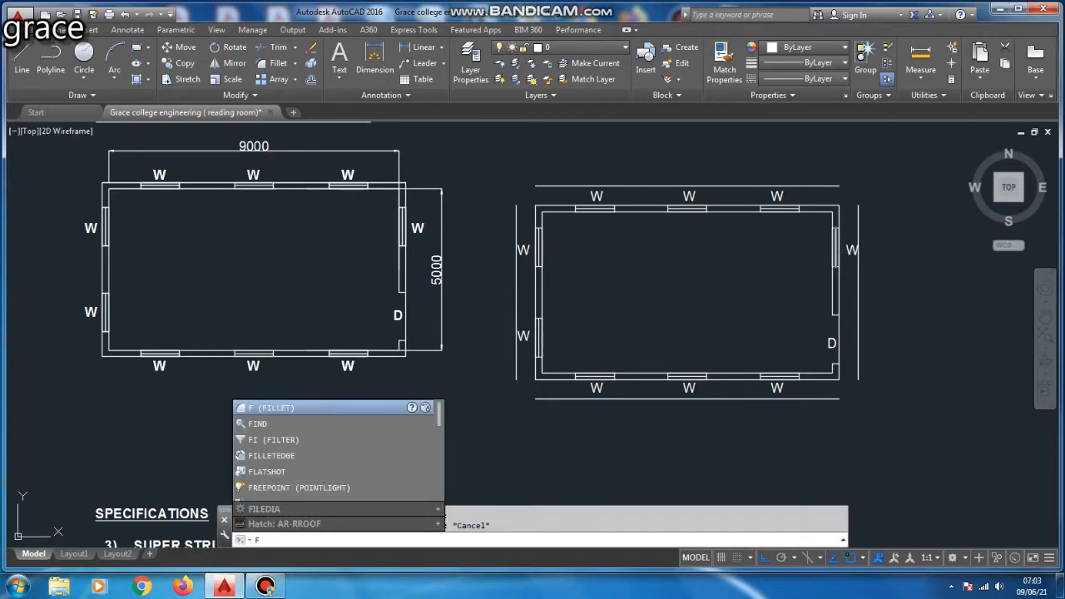
key(Return)
text(M)
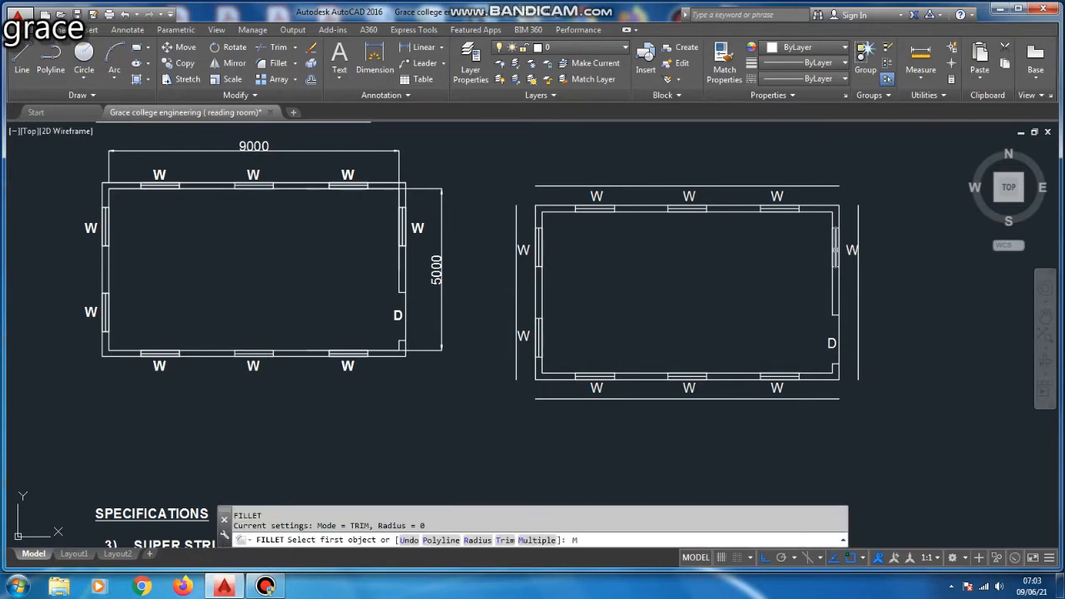
key(Return)
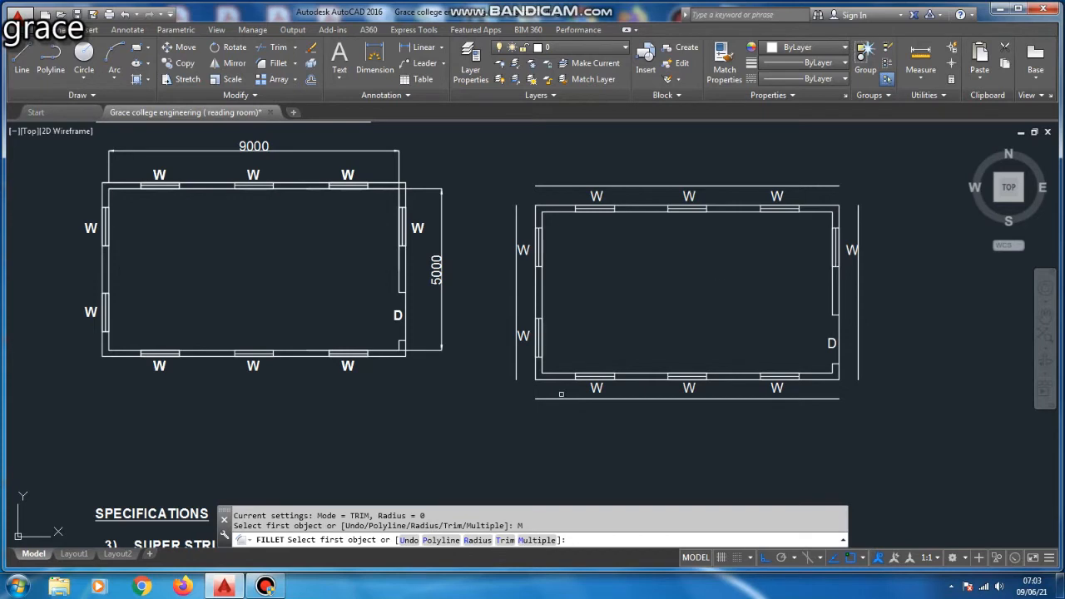
click(556, 399)
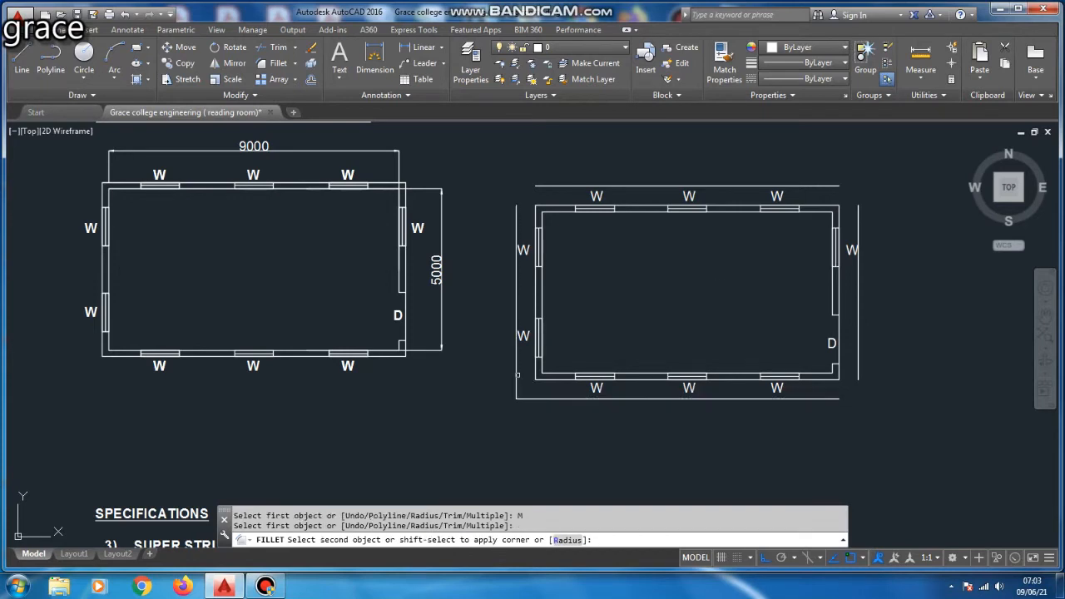
click(516, 266)
click(516, 249)
click(806, 185)
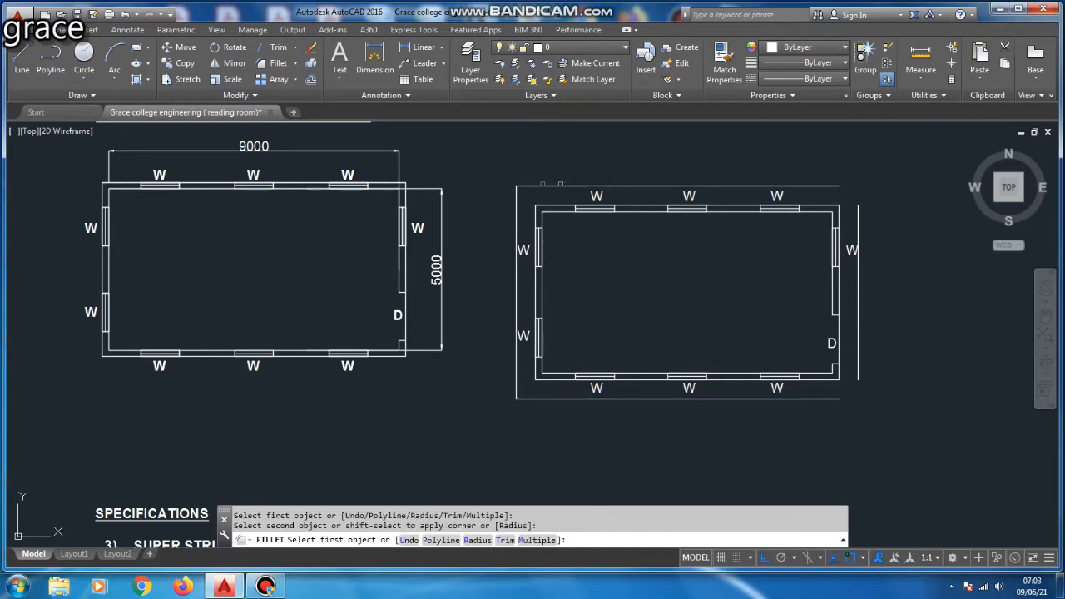
click(805, 186)
click(857, 207)
click(831, 399)
click(858, 370)
key(Escape)
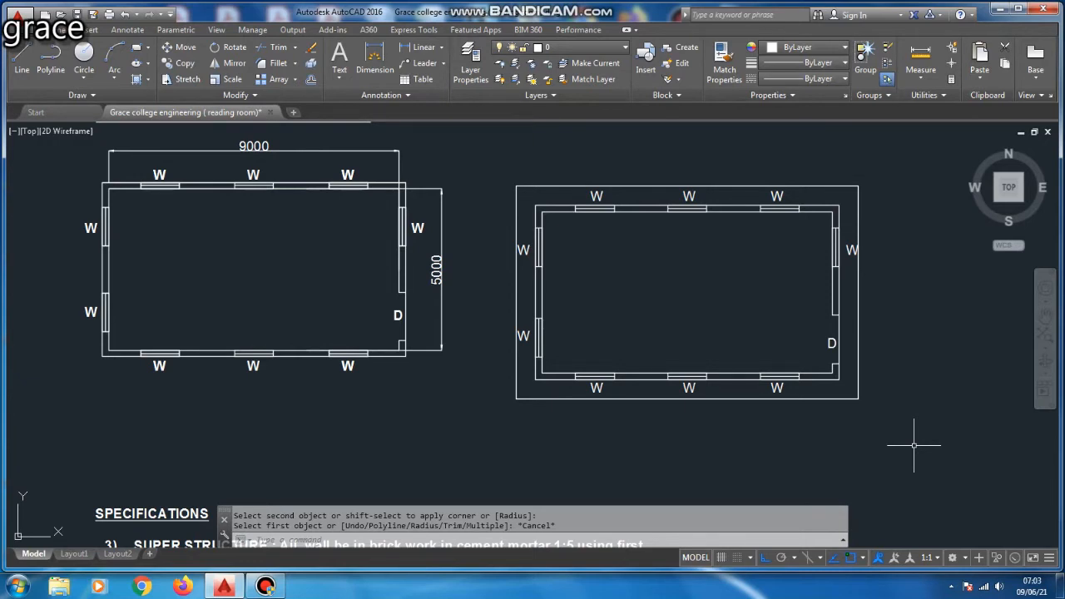
scroll(687, 304, down, 3)
scroll(574, 229, up, 5)
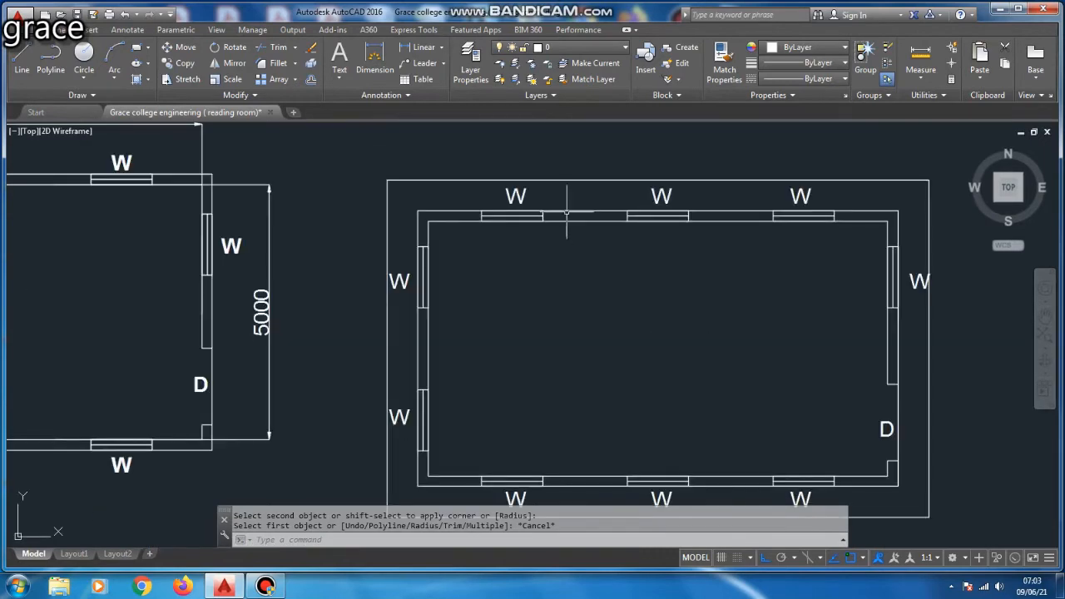
scroll(567, 213, down, 4)
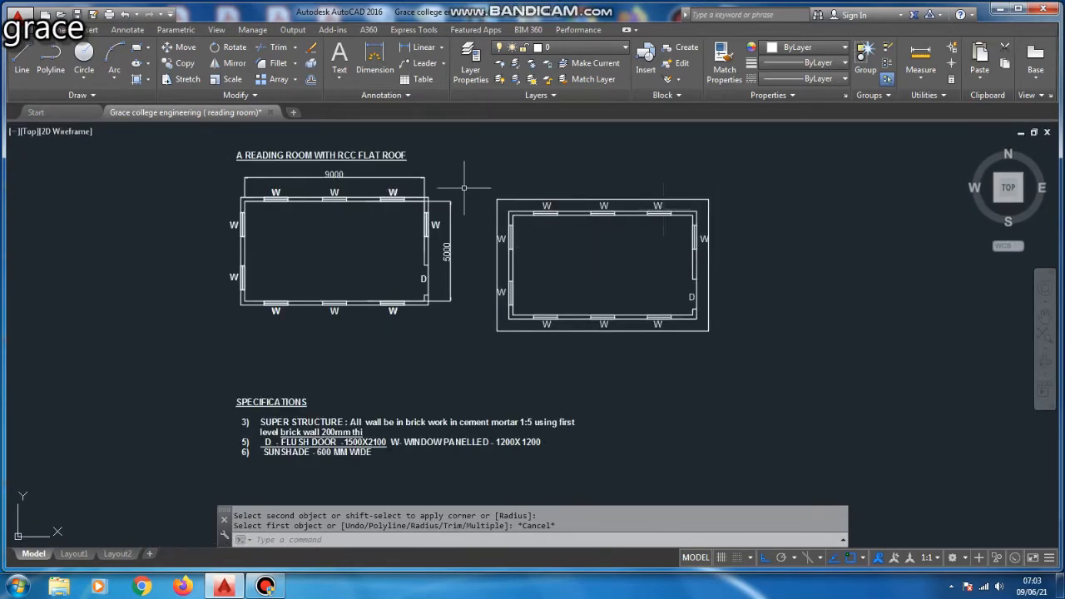
scroll(623, 218, up, 2)
key(Escape)
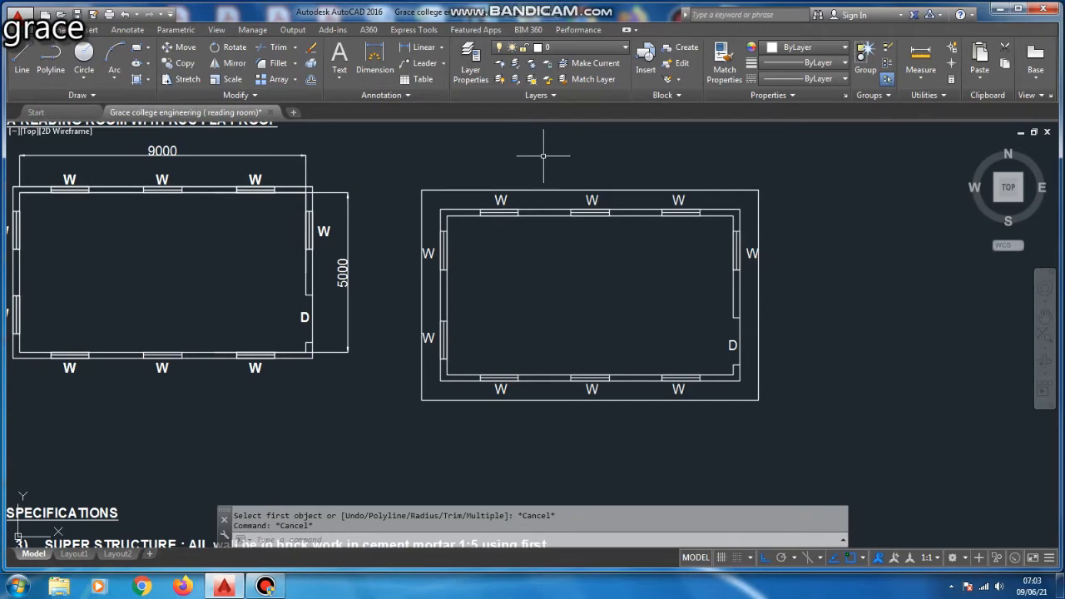
scroll(532, 257, down, 2)
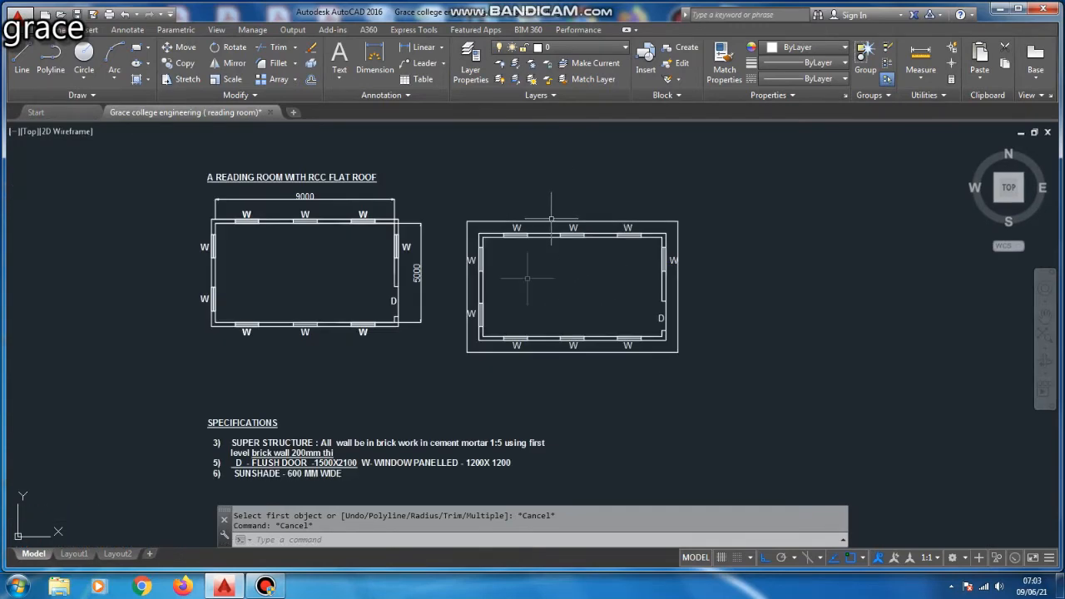
scroll(373, 450, up, 3)
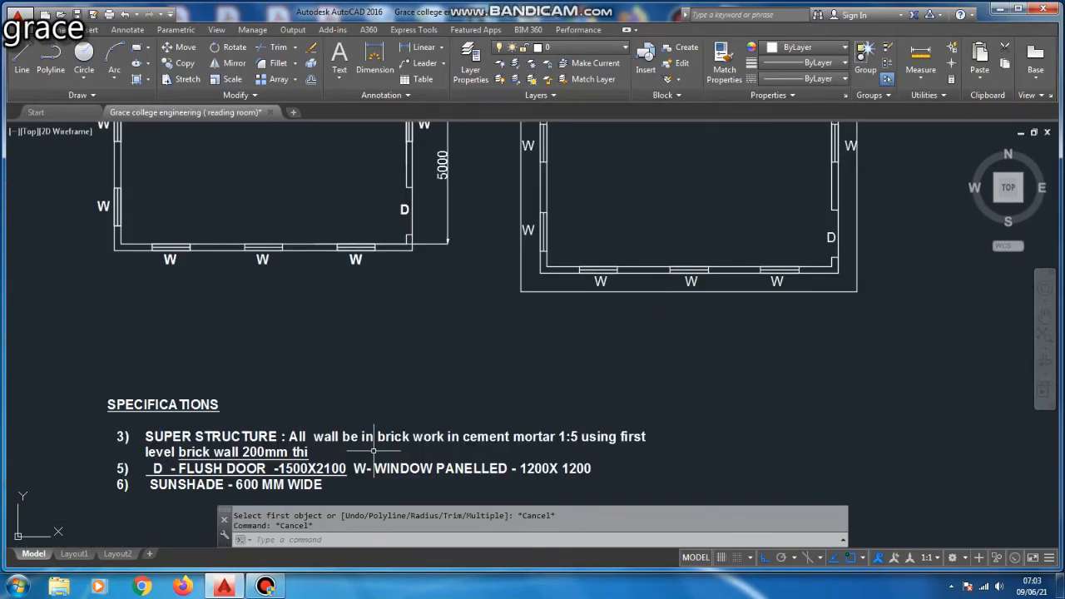
text(TES)
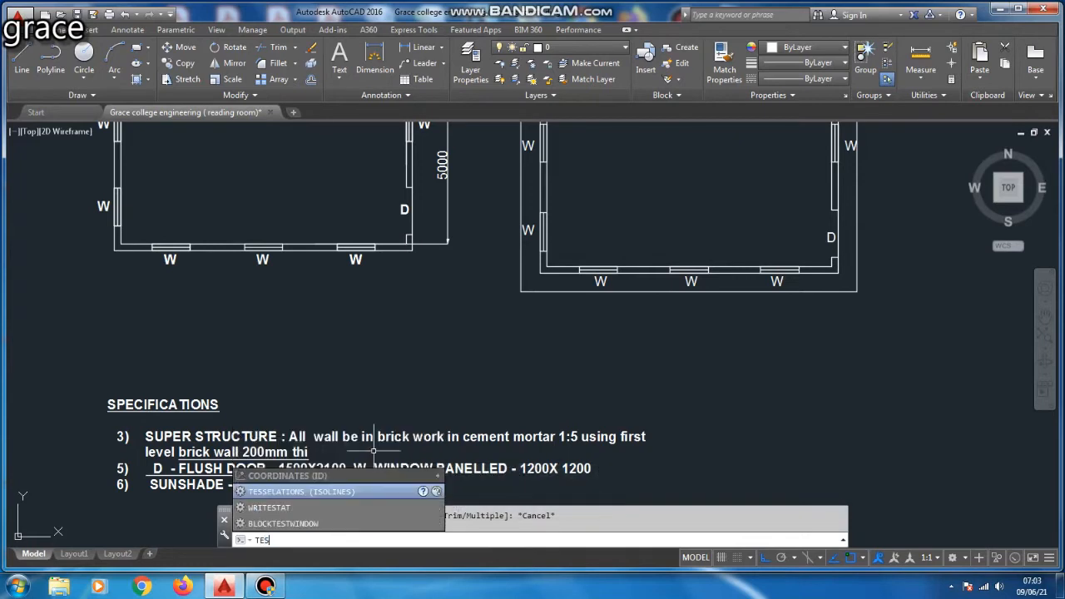
key(Return)
key(Escape)
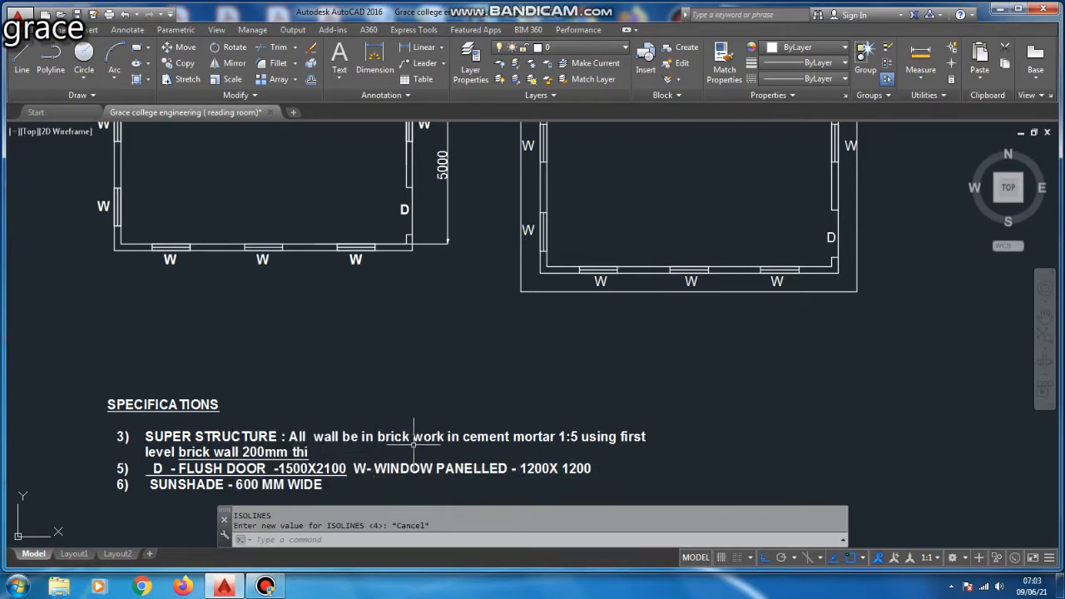
text(T)
key(Down)
key(Down)
key(Down)
key(Down)
key(Down)
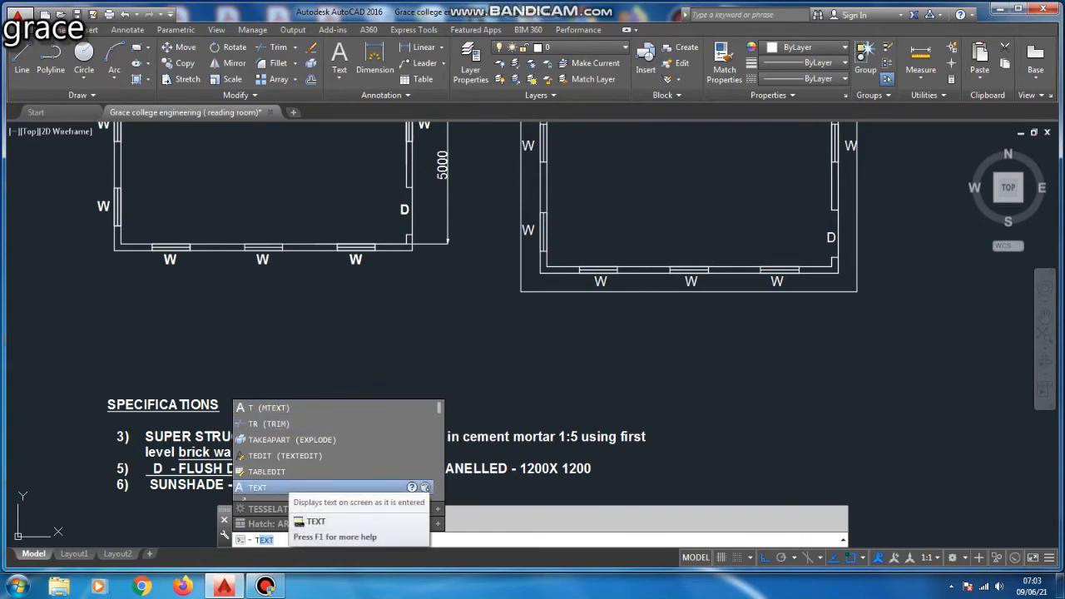
key(Return)
scroll(616, 171, down, 1)
scroll(515, 270, up, 2)
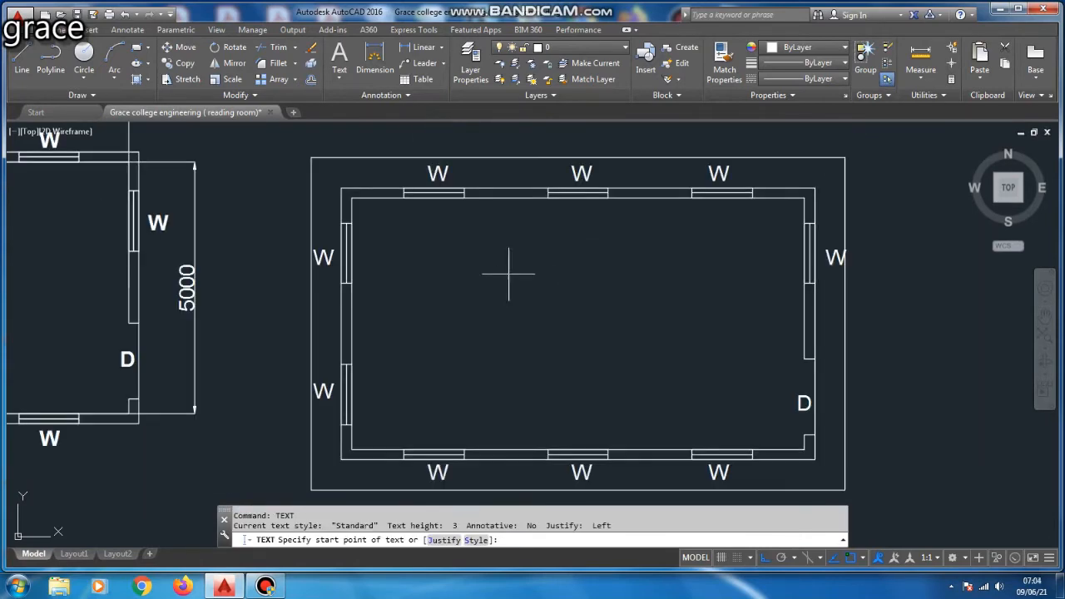
click(501, 291)
key(Return)
key(Escape)
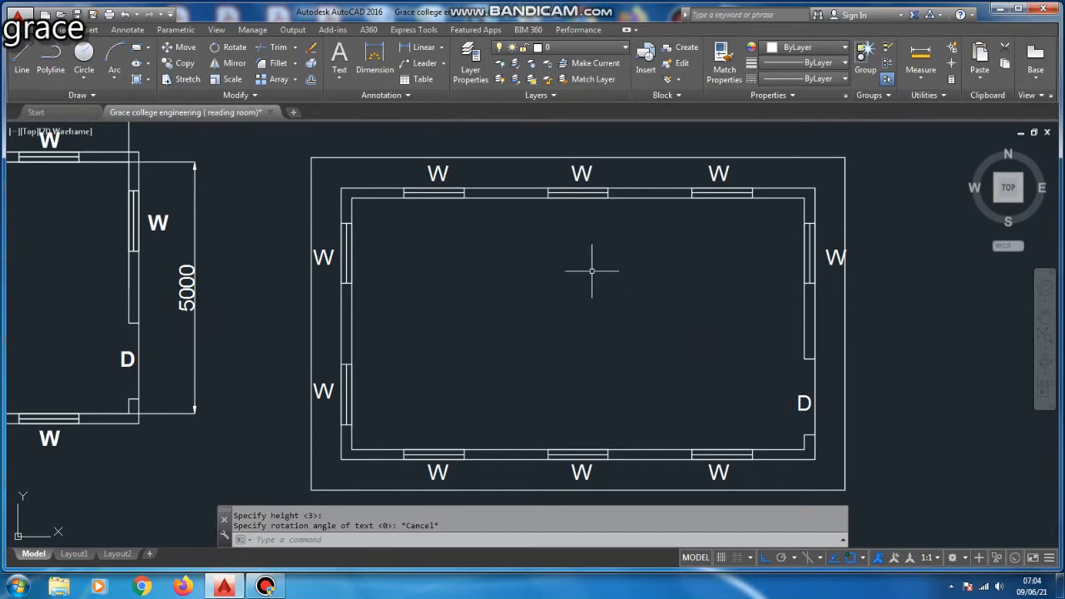
Start a multiline text inside the right-hand plan's room and enter READING ROOM as its first line.
text(MT)
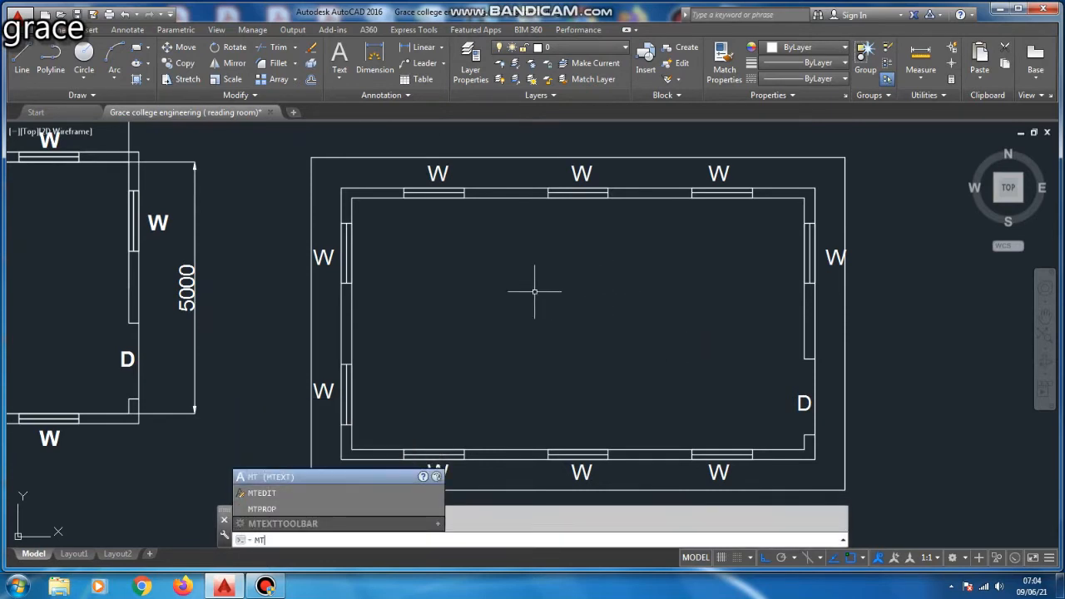
key(Return)
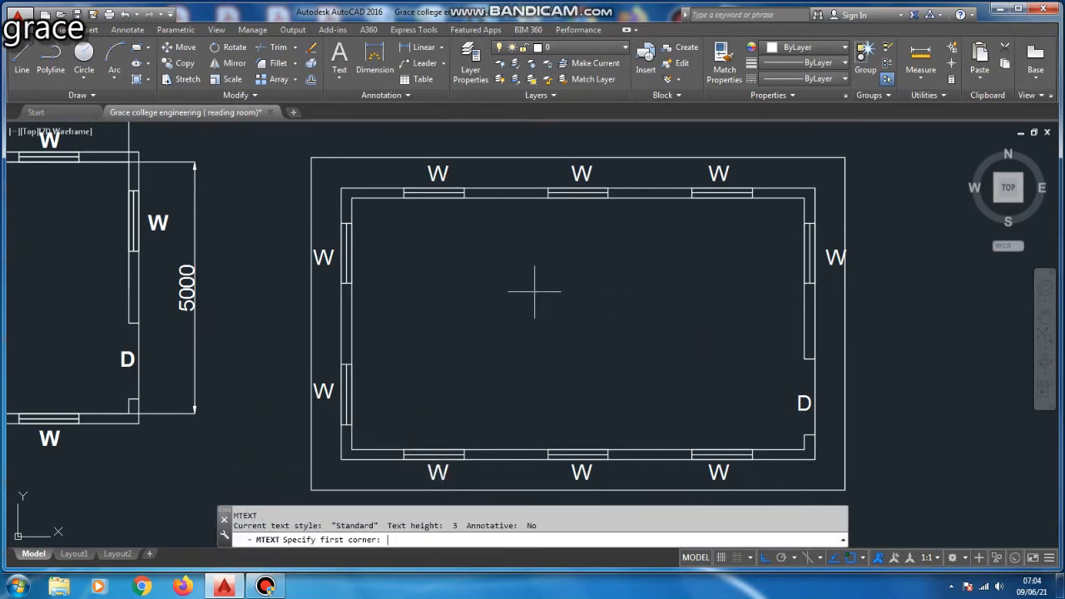
click(433, 296)
click(722, 354)
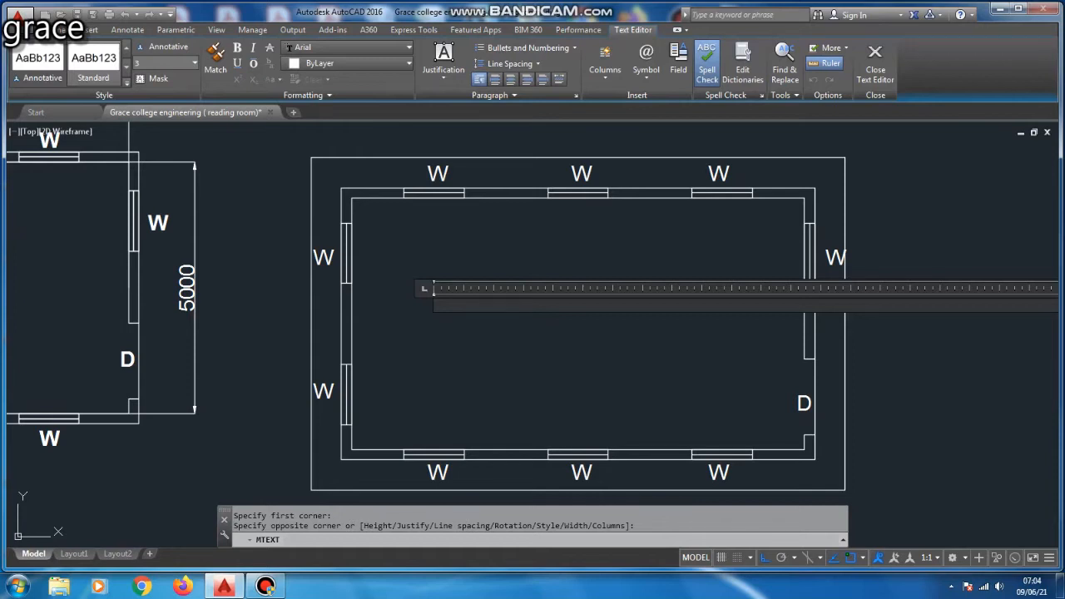
scroll(487, 312, up, 4)
text(READIN)
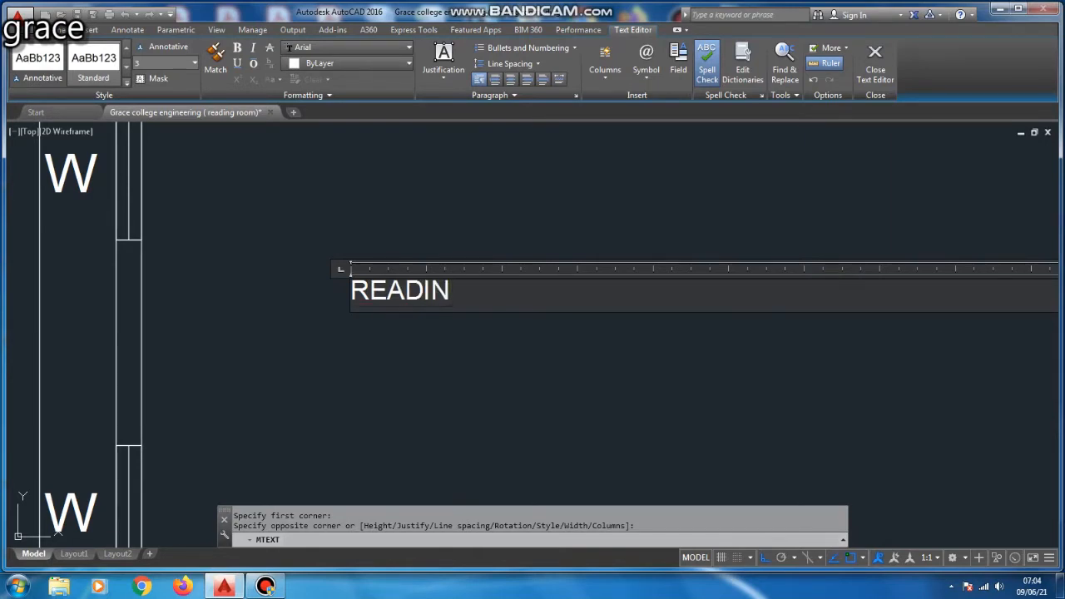
text(G)
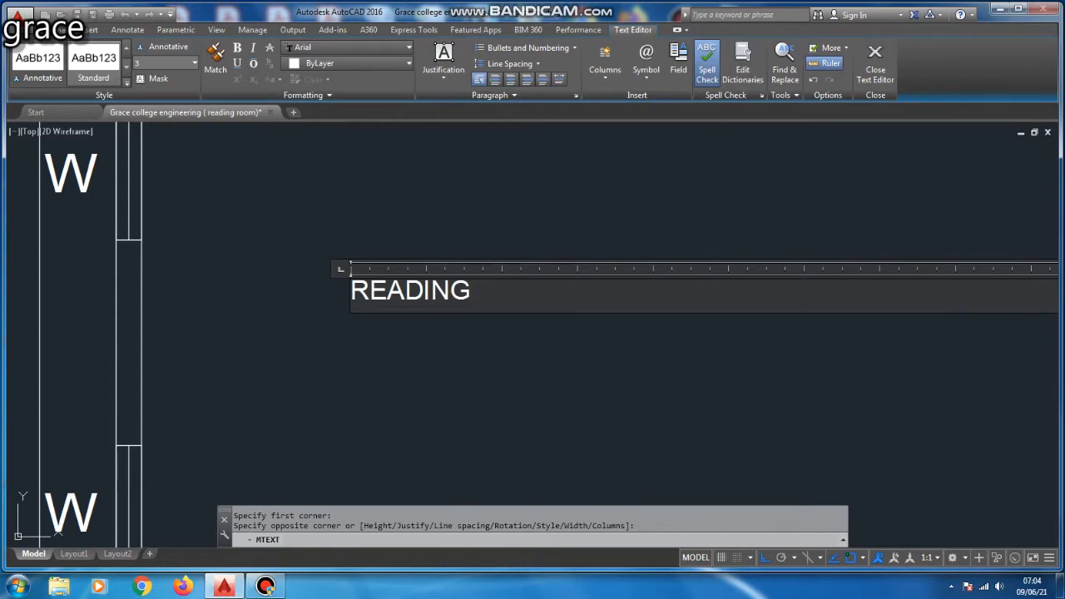
text( ROOM)
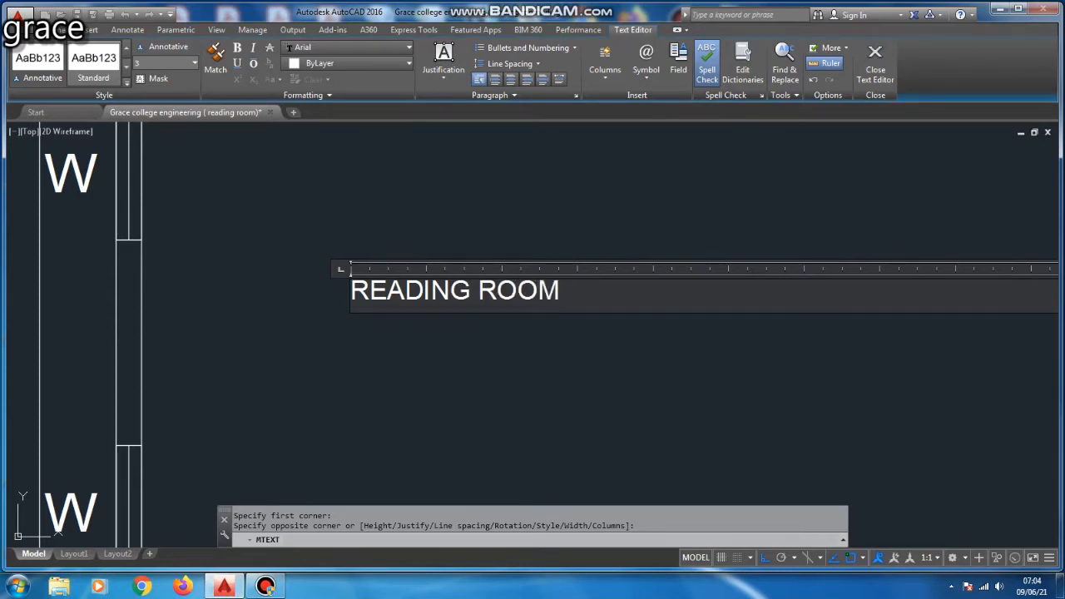
Add the second line 9000 X 5000 to the room label and narrow its text frame to fit the words.
key(Return)
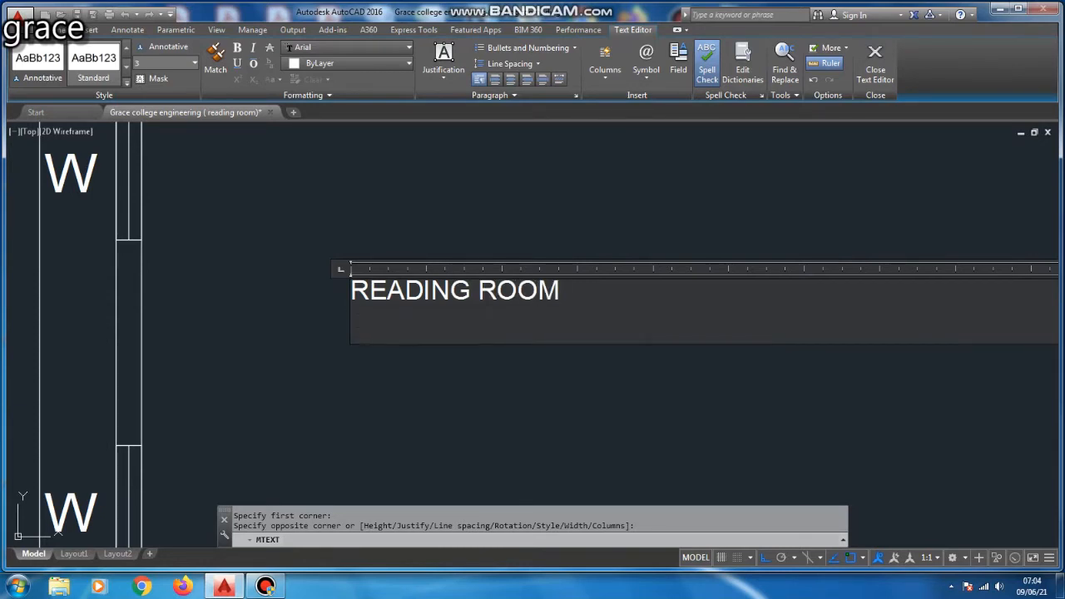
text(9000)
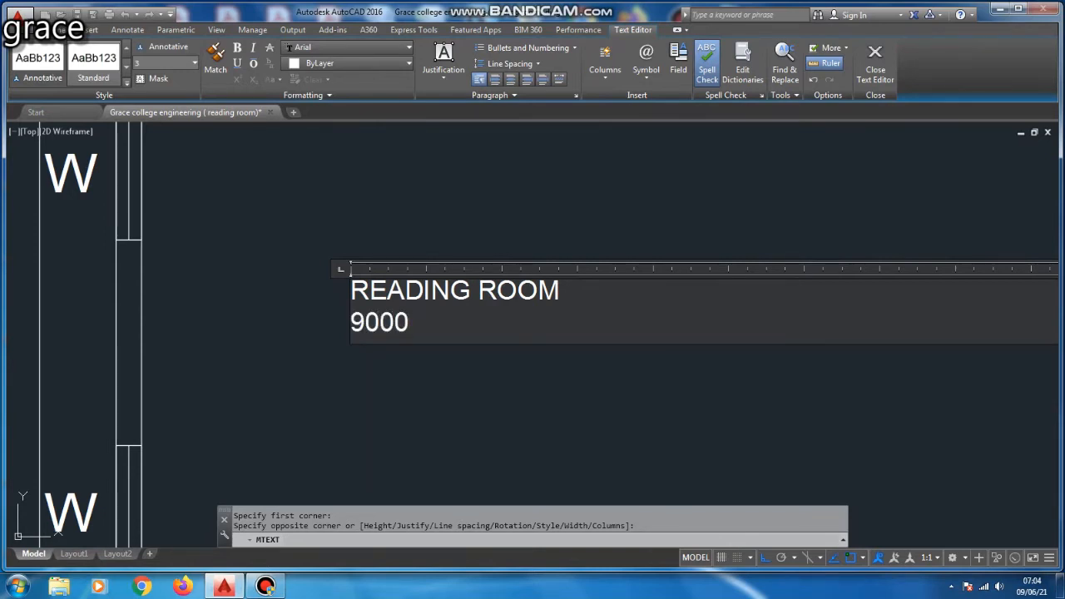
scroll(490, 340, down, 5)
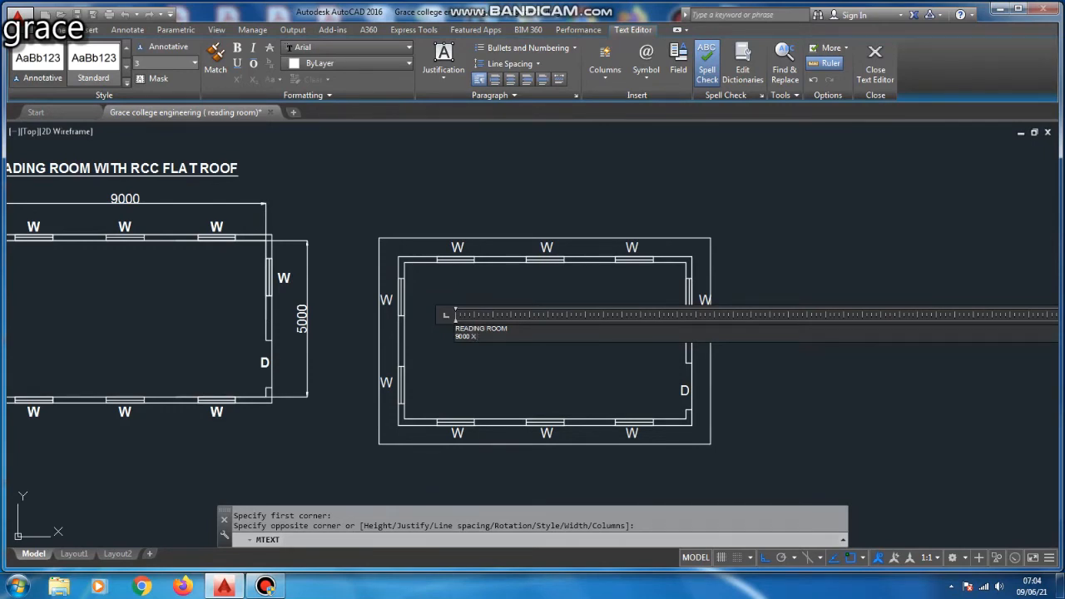
text(X 5000)
scroll(540, 320, down, 8)
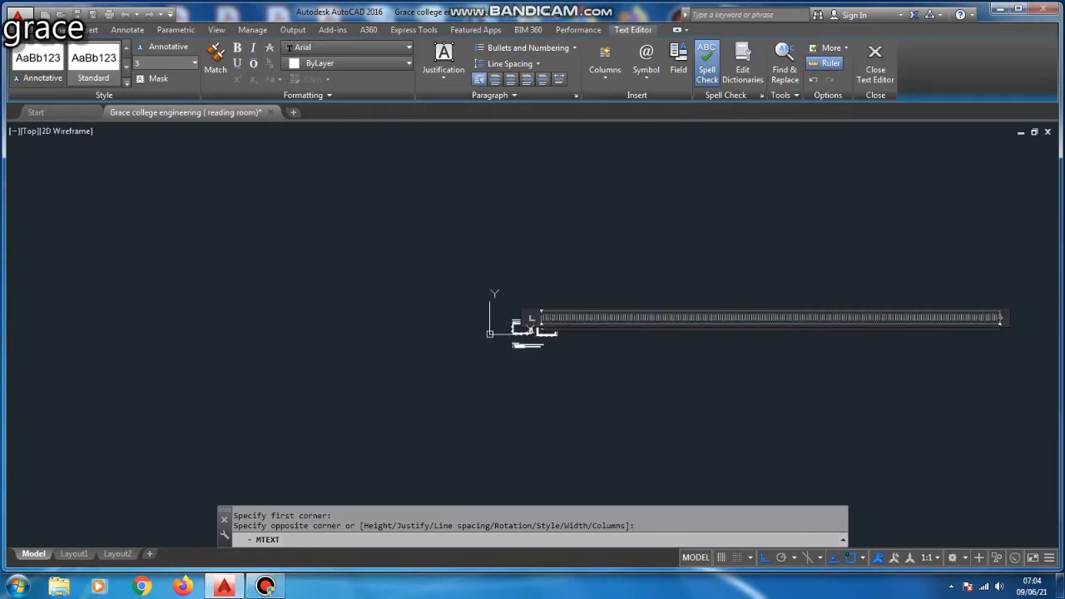
scroll(533, 324, up, 8)
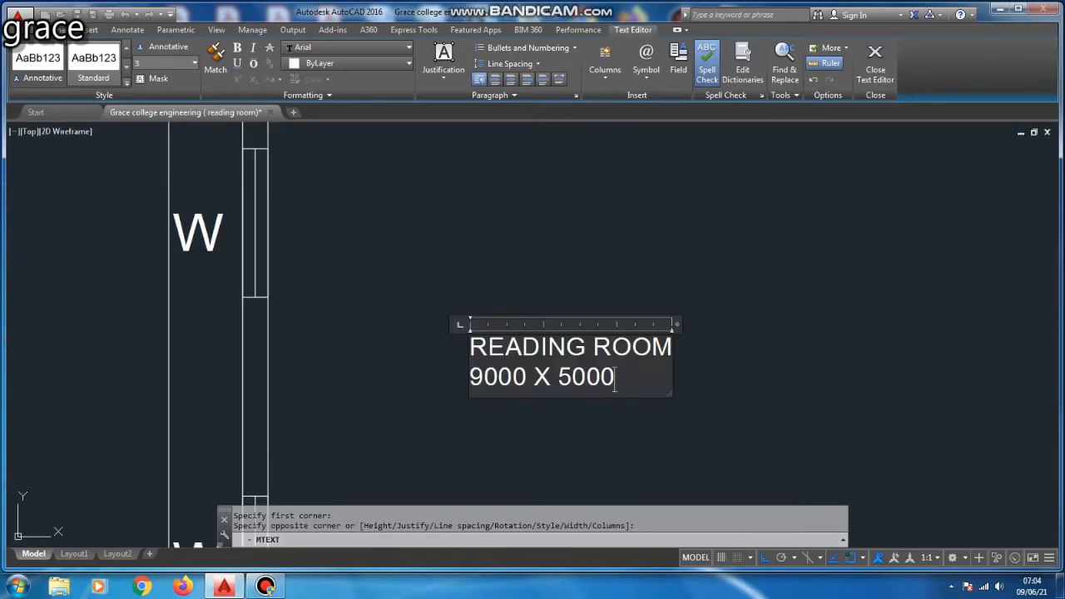
Centre both lines of the room label and finish editing the text.
key(ctrl+a)
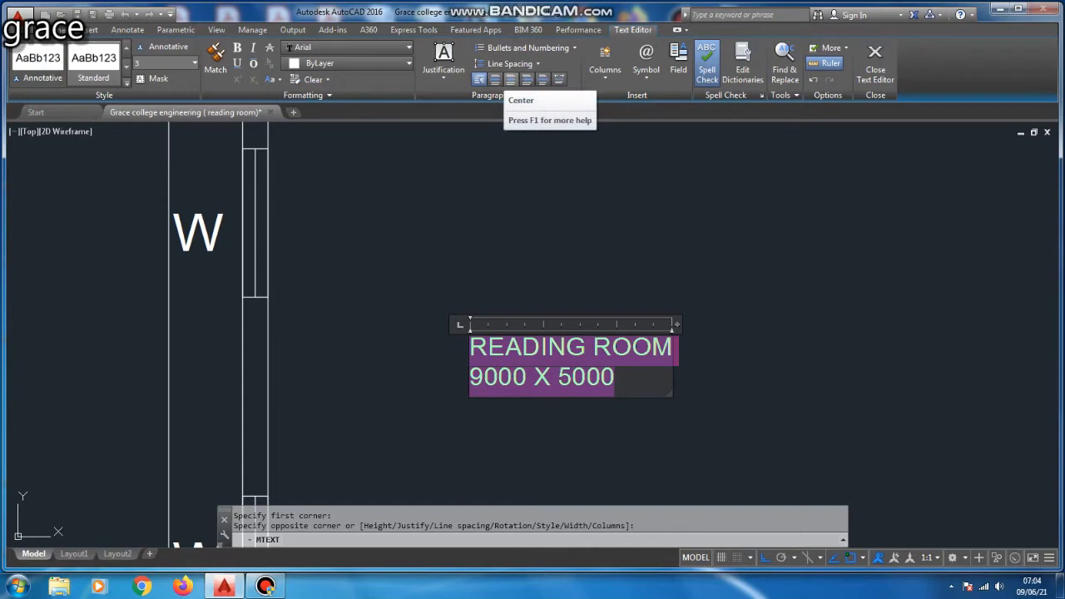
click(511, 79)
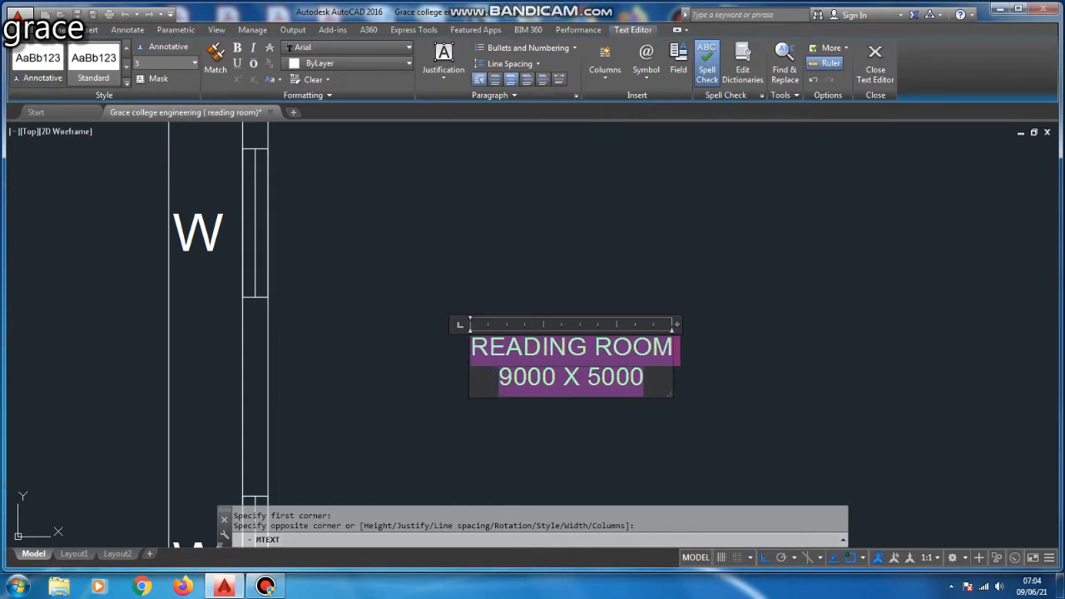
click(725, 286)
scroll(574, 285, down, 4)
scroll(523, 271, up, 6)
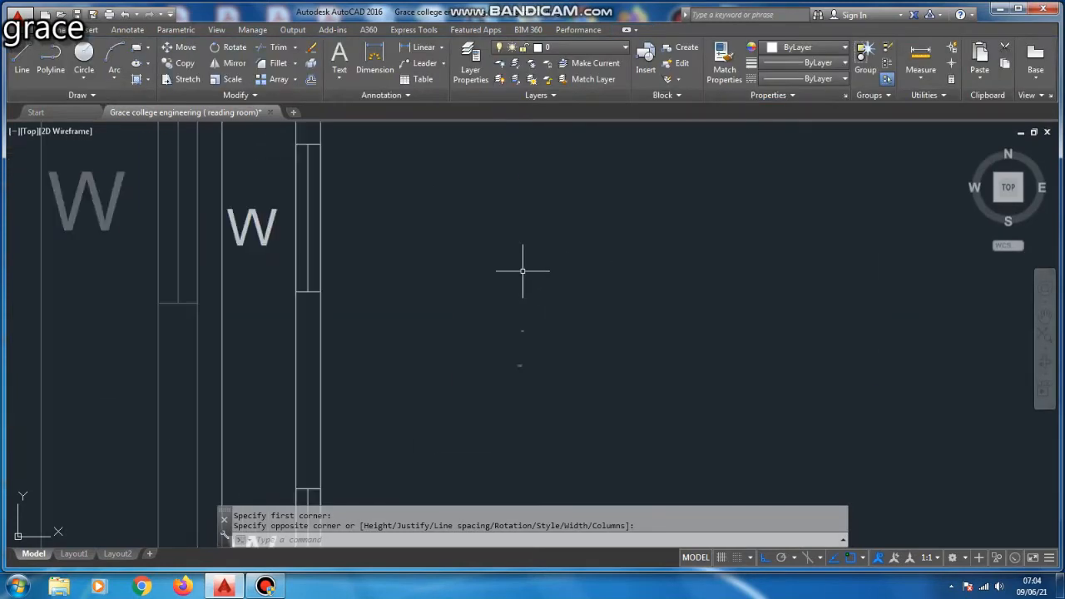
Set the room label's text height to 300 and widen its frame so READING ROOM and 9000 X 5000 each fit on one line.
scroll(508, 383, up, 6)
scroll(571, 316, up, 6)
double_click(548, 254)
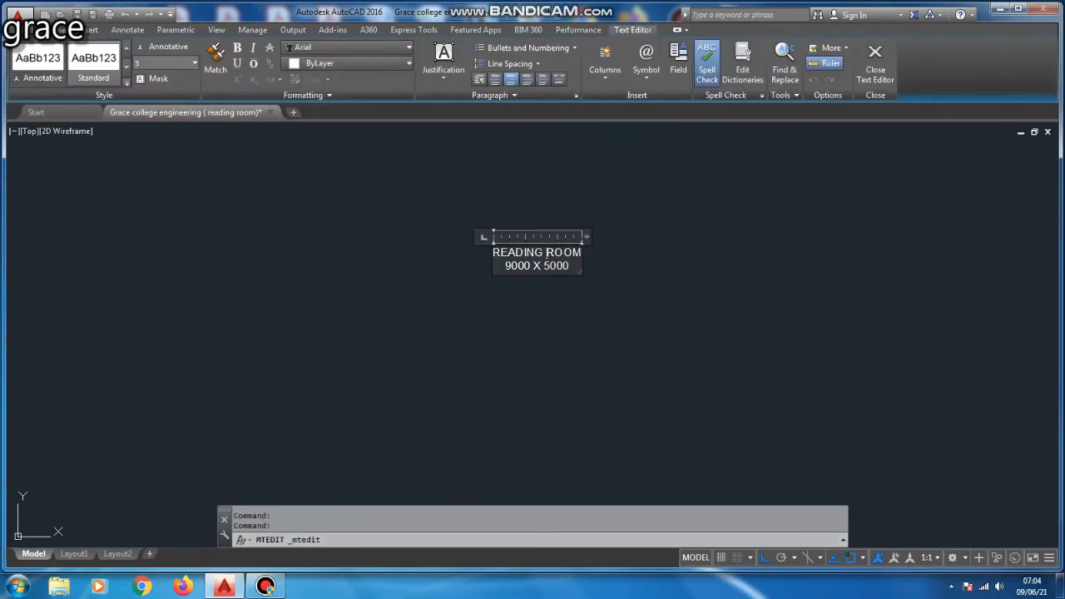
key(ctrl+a)
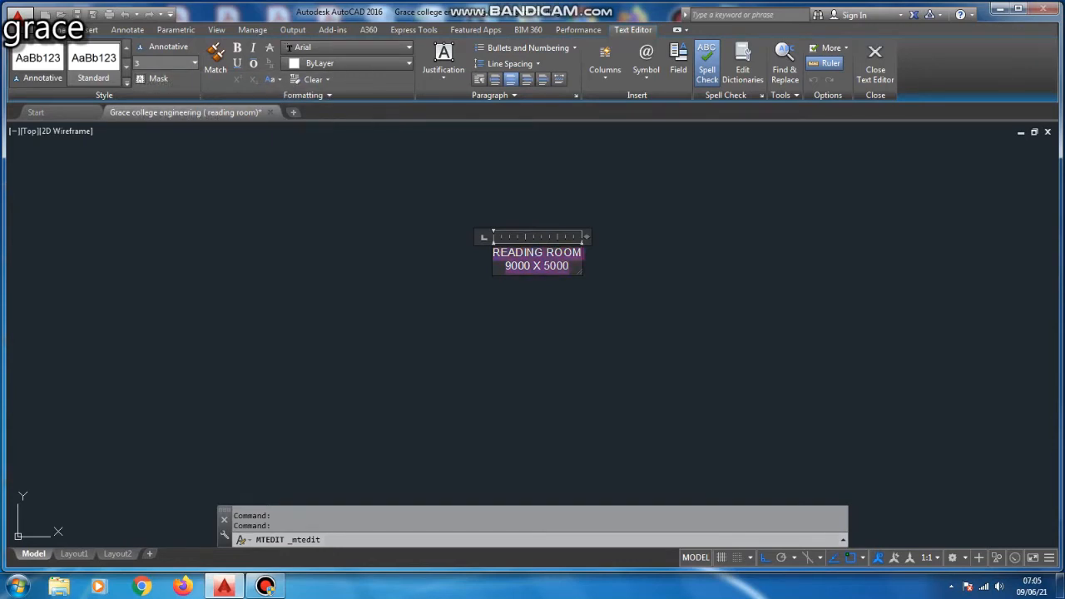
click(195, 63)
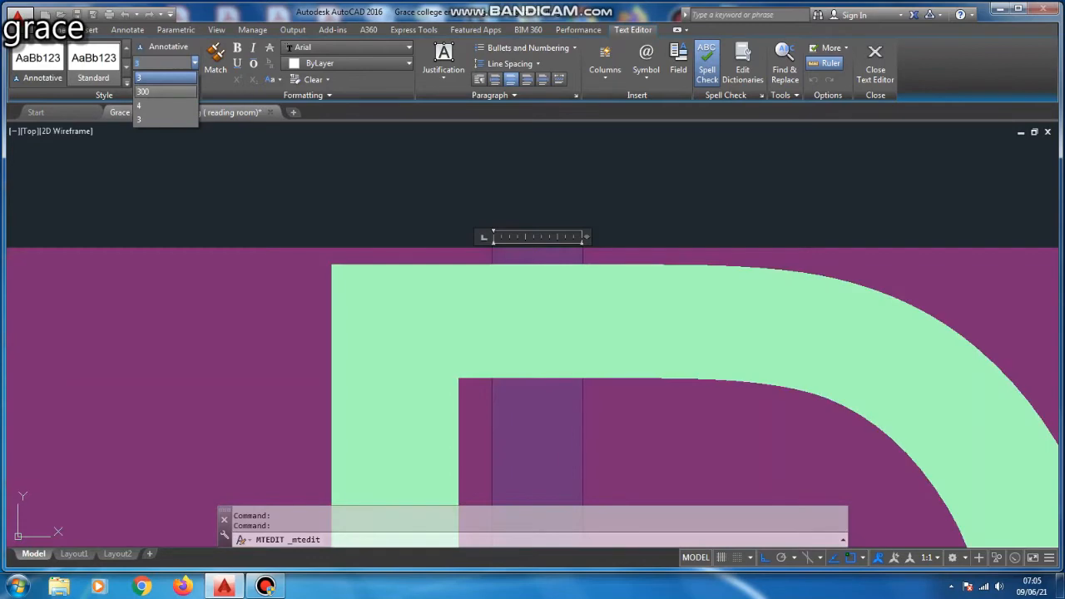
click(166, 92)
scroll(376, 260, down, 14)
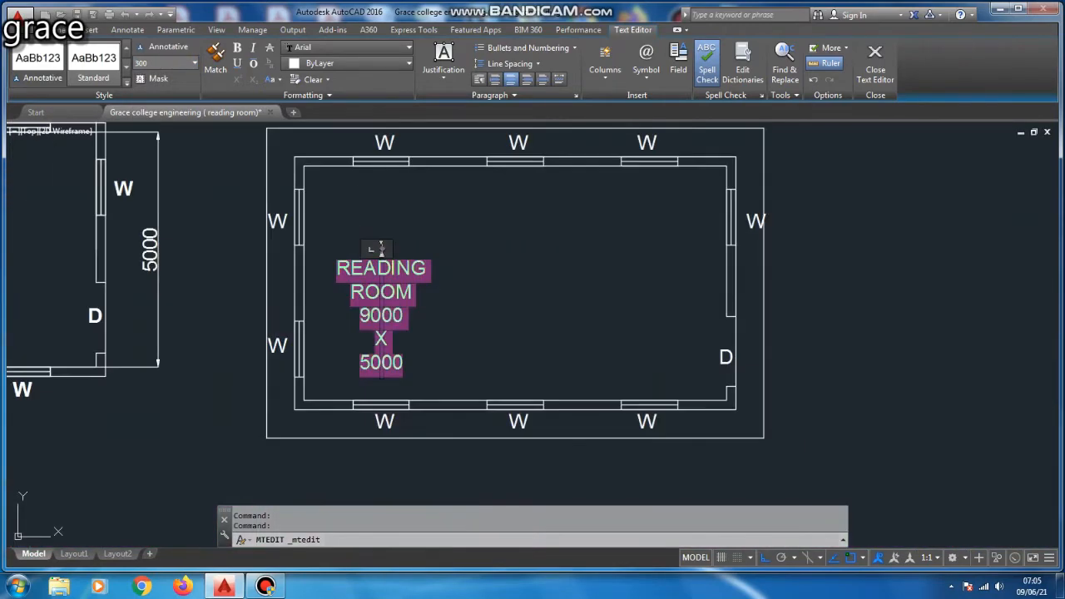
drag(381, 247, 637, 232)
click(607, 390)
Move the READING ROOM label horizontally to the middle of the right-hand plan.
click(541, 230)
click(494, 316)
text(m)
key(Return)
click(611, 299)
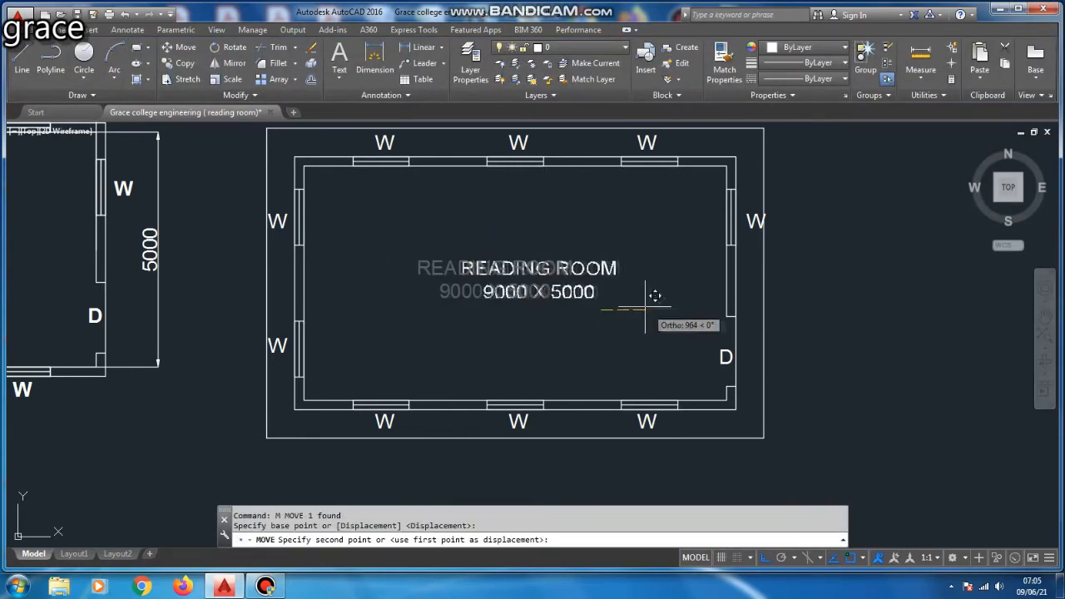
key(Escape)
scroll(638, 301, down, 5)
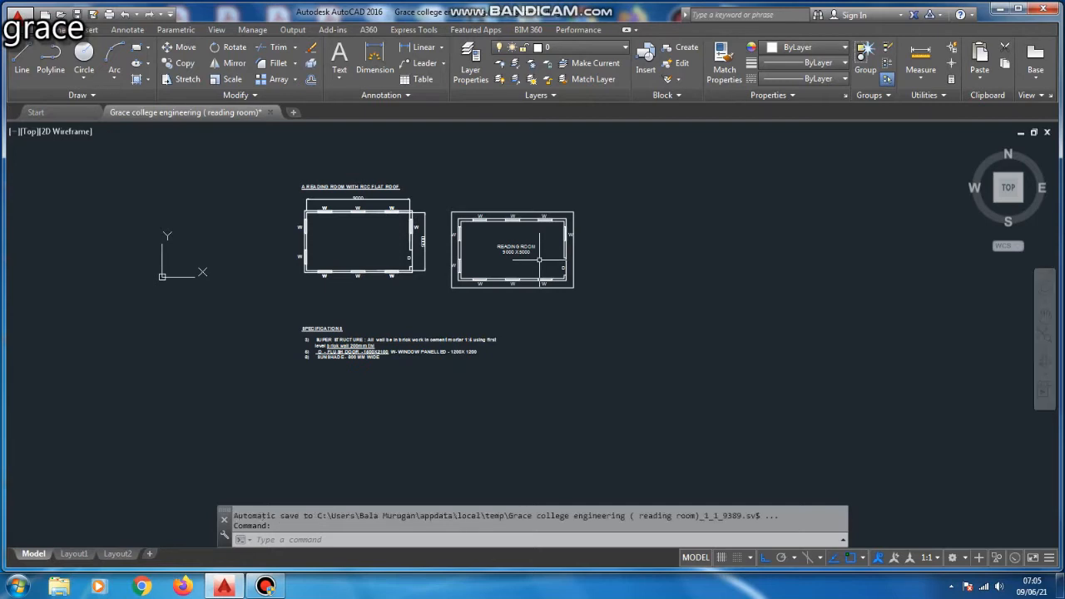
scroll(425, 211, up, 4)
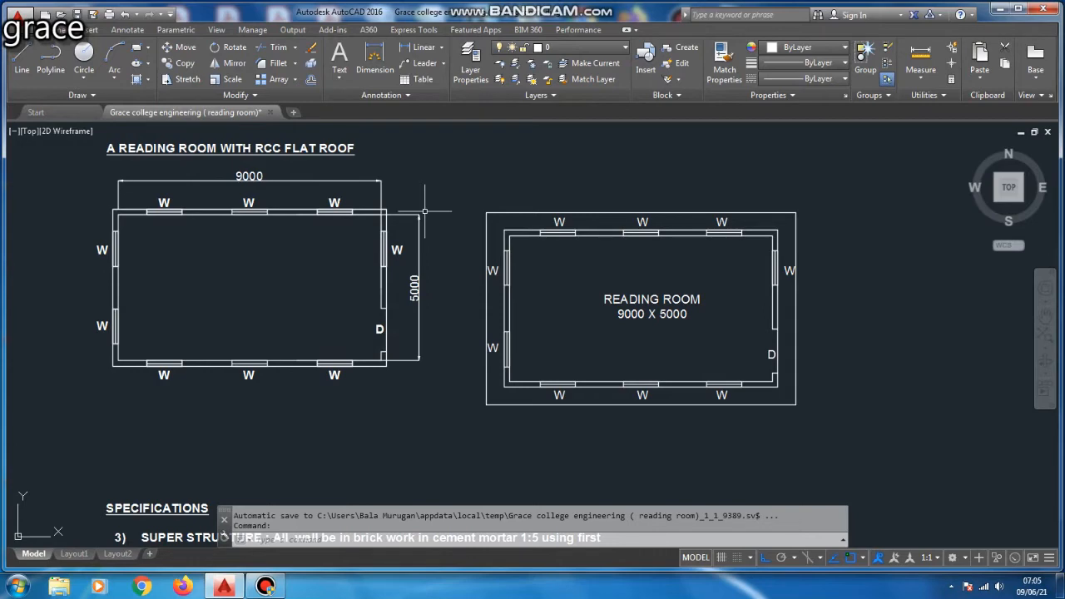
scroll(424, 212, up, 5)
scroll(424, 211, down, 5)
key(Escape)
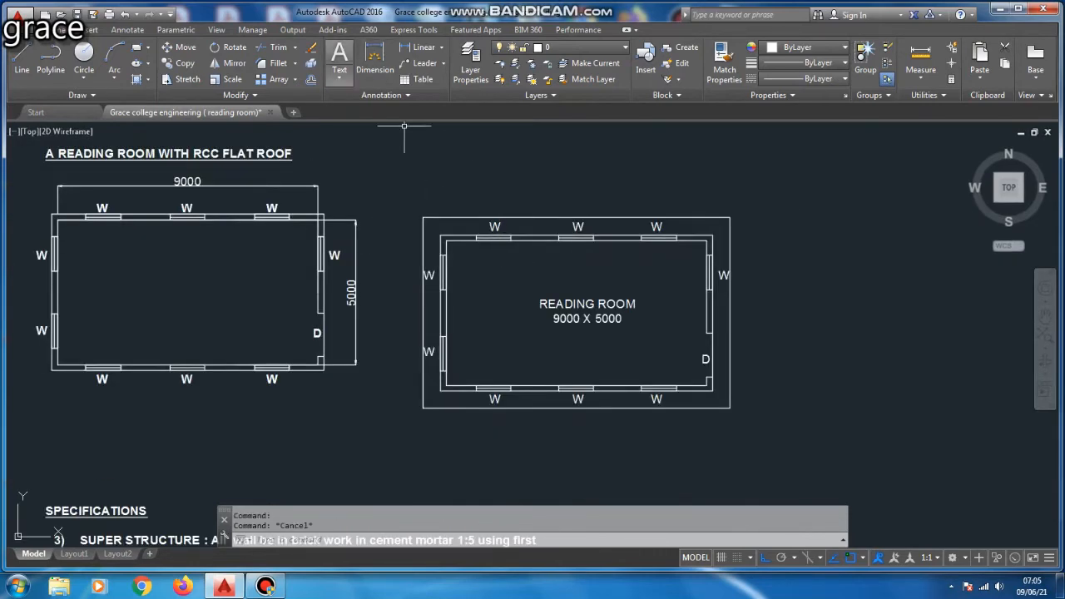
click(423, 47)
scroll(460, 247, up, 4)
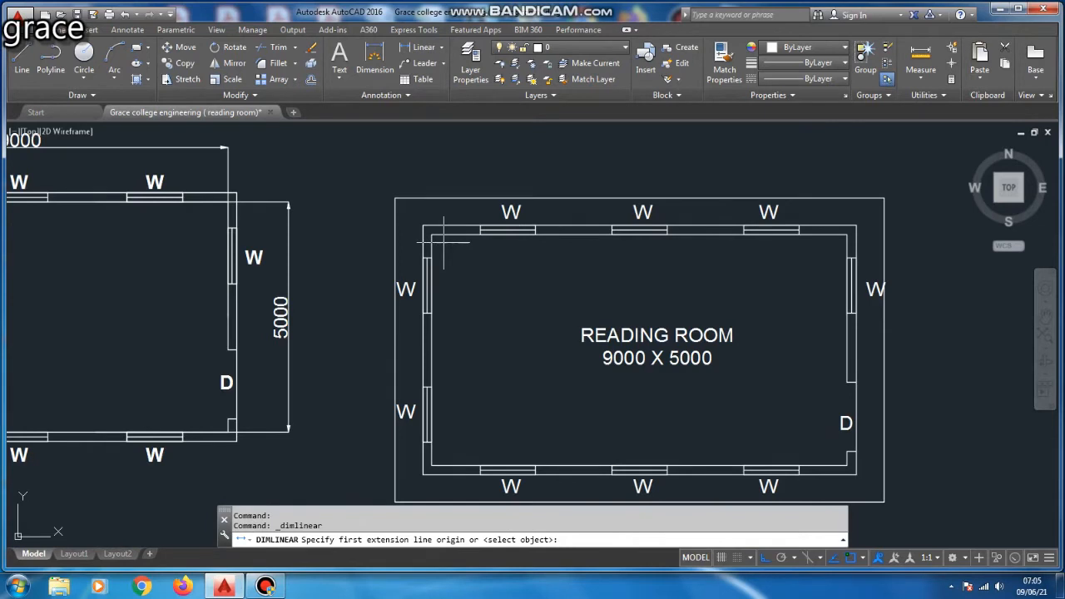
scroll(516, 260, down, 6)
key(Escape)
scroll(449, 328, down, 2)
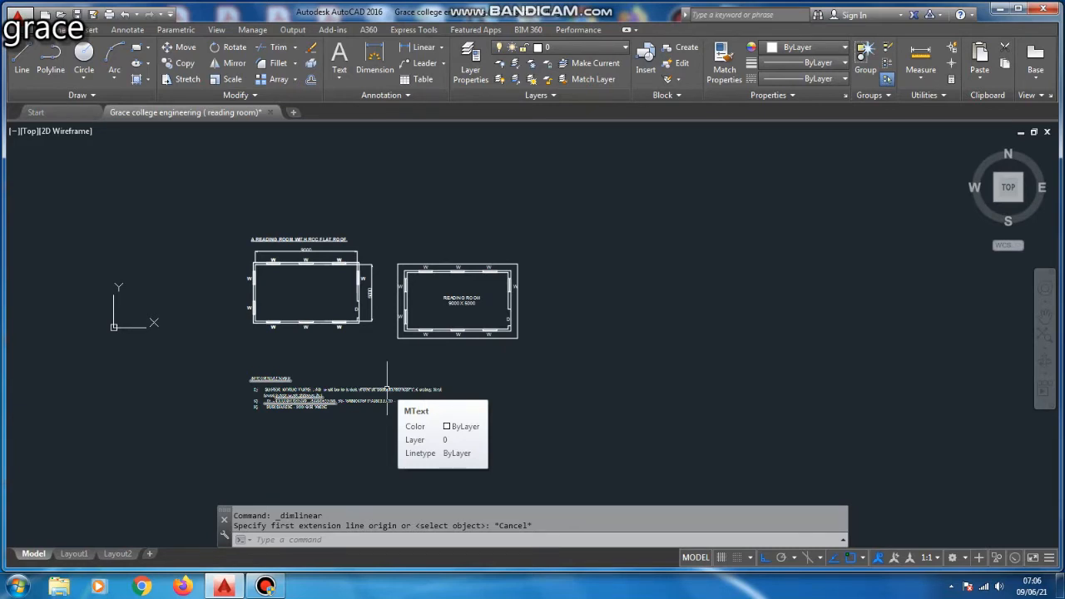
Draw a horizontal section line across the lower part of the right-hand plan, extending past the sunshade on both sides.
scroll(387, 387, up, 4)
key(Escape)
click(21, 58)
scroll(367, 249, up, 4)
click(349, 230)
scroll(341, 233, down, 2)
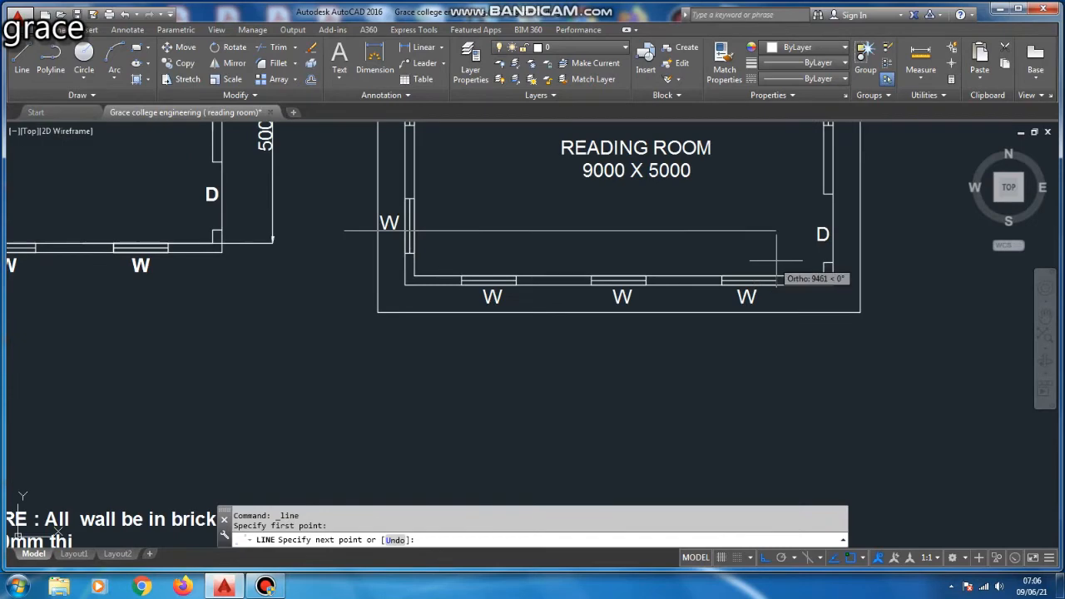
click(893, 241)
key(Escape)
scroll(614, 214, down, 4)
scroll(580, 243, up, 4)
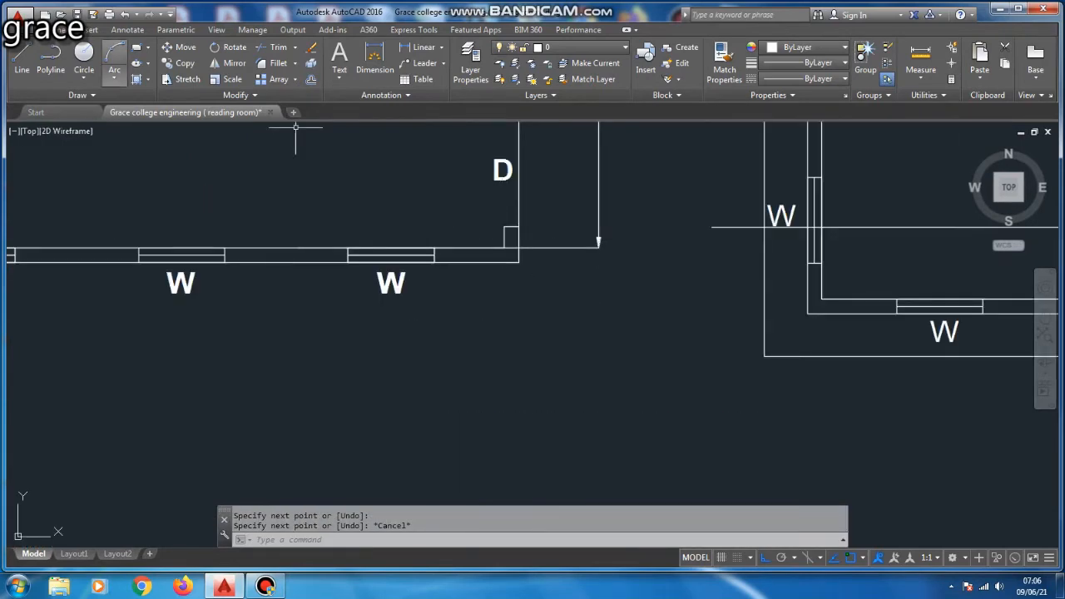
Draw a short vertical line downward from the left end of the horizontal section line.
click(21, 60)
click(711, 227)
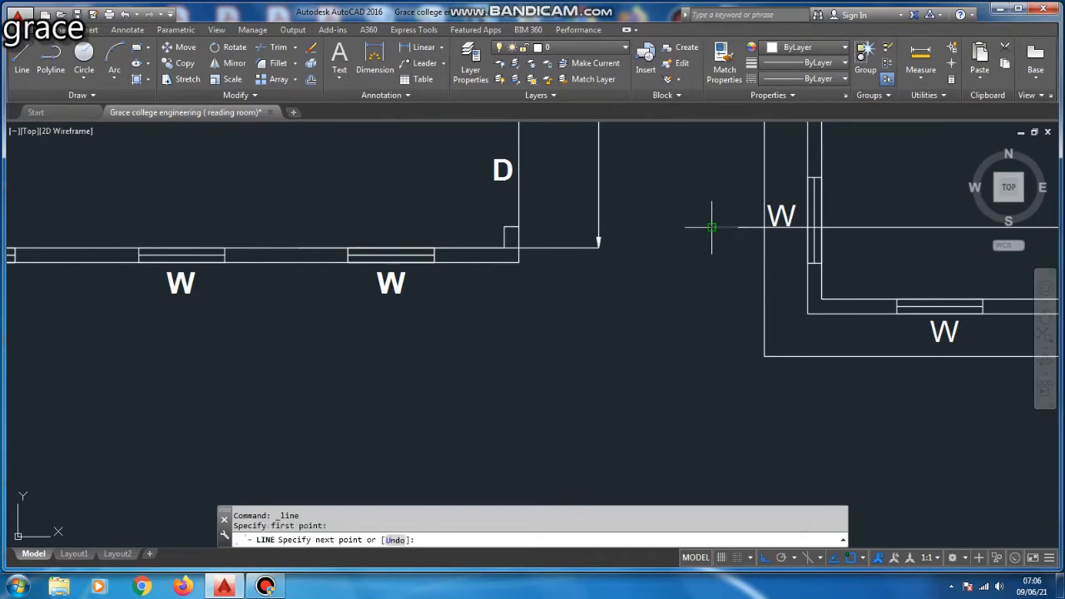
click(709, 303)
key(Escape)
scroll(718, 222, up, 5)
key(Return)
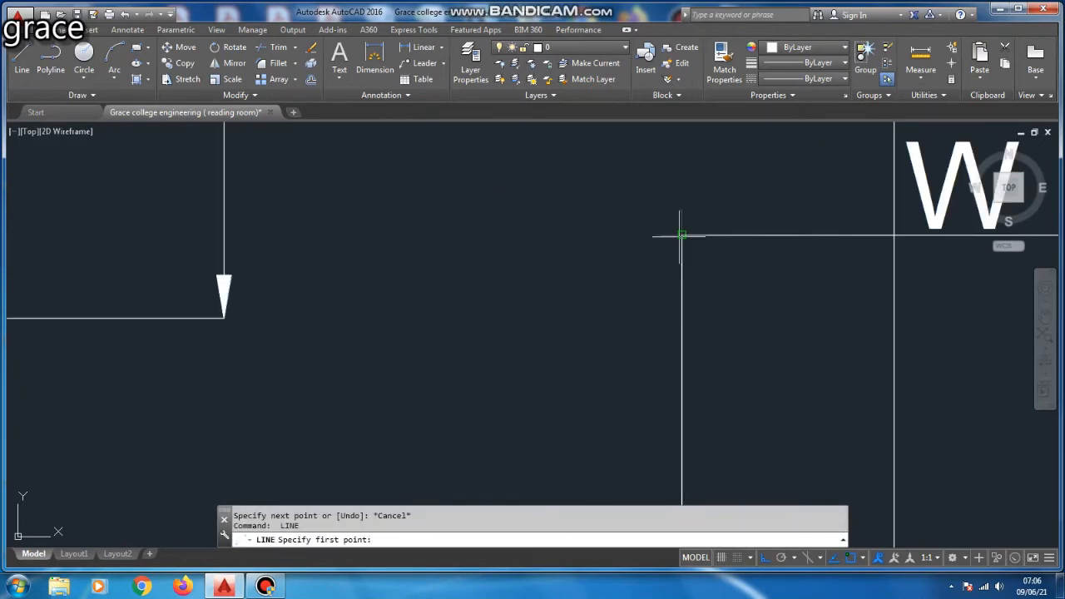
Draw a short line sloping down to the left from the section line's left corner as half an arrowhead.
click(681, 236)
key(F8)
click(613, 288)
key(Escape)
Mirror the slanted arrowhead line about the vertical end line, keeping the original.
click(651, 227)
click(613, 298)
text(mi)
key(Return)
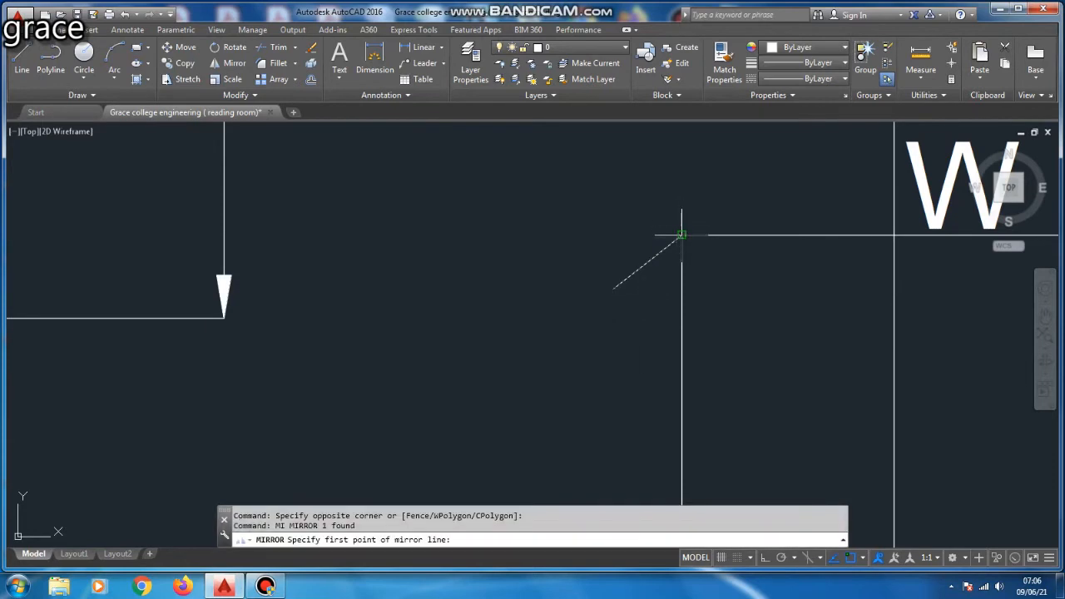
click(682, 235)
scroll(670, 190, down, 6)
click(673, 275)
key(Return)
Copy the complete section arrow horizontally to the right end of the section line, beyond the outer rectangle.
scroll(406, 284, down, 4)
scroll(476, 232, up, 4)
click(444, 226)
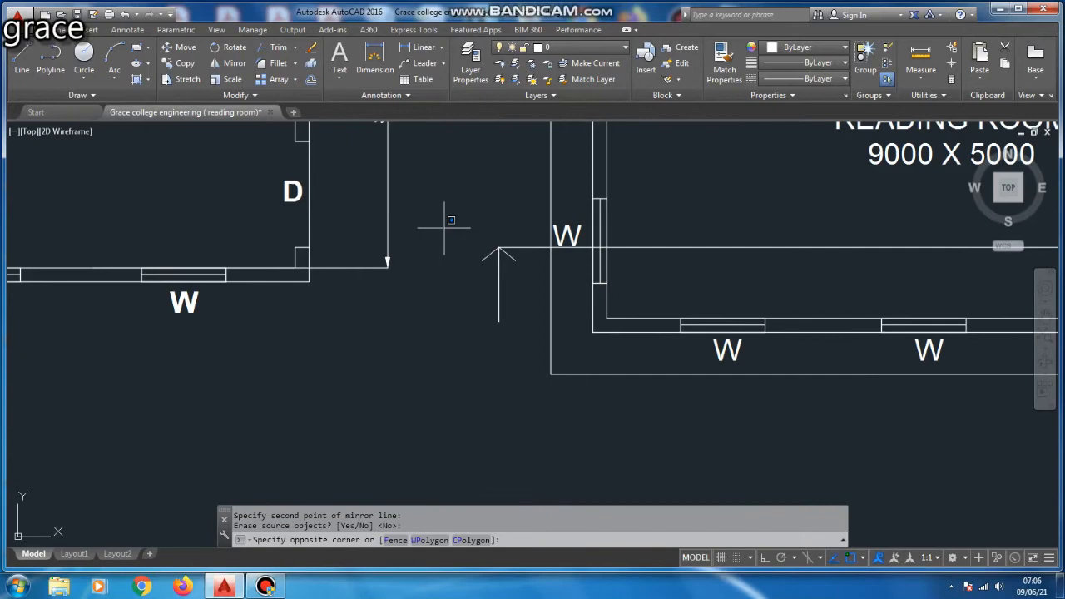
click(524, 349)
text(co)
key(Return)
click(537, 345)
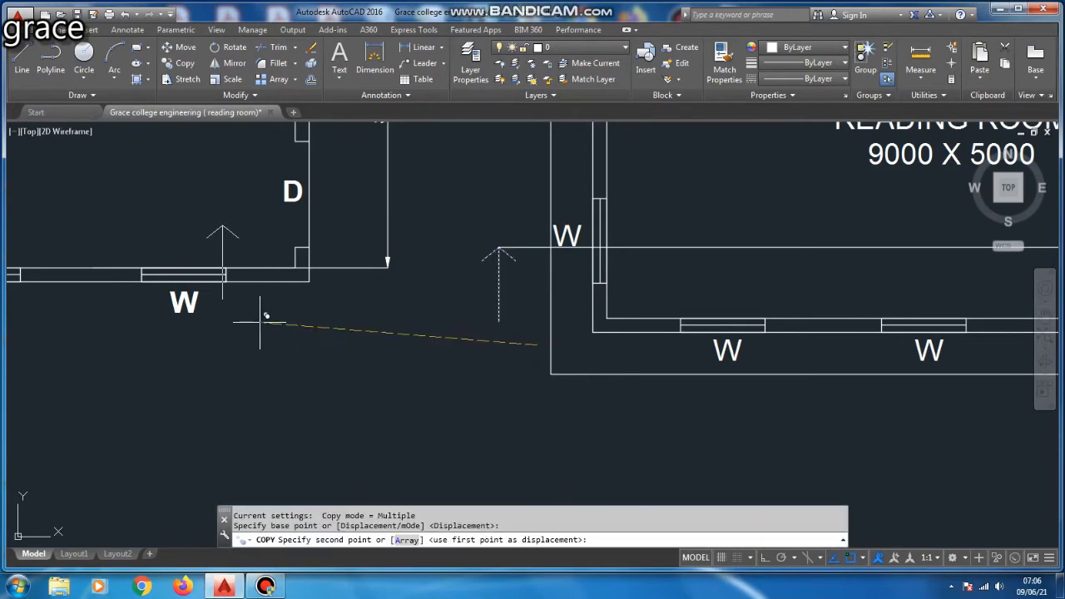
scroll(260, 322, down, 4)
scroll(695, 321, up, 4)
key(F8)
click(698, 313)
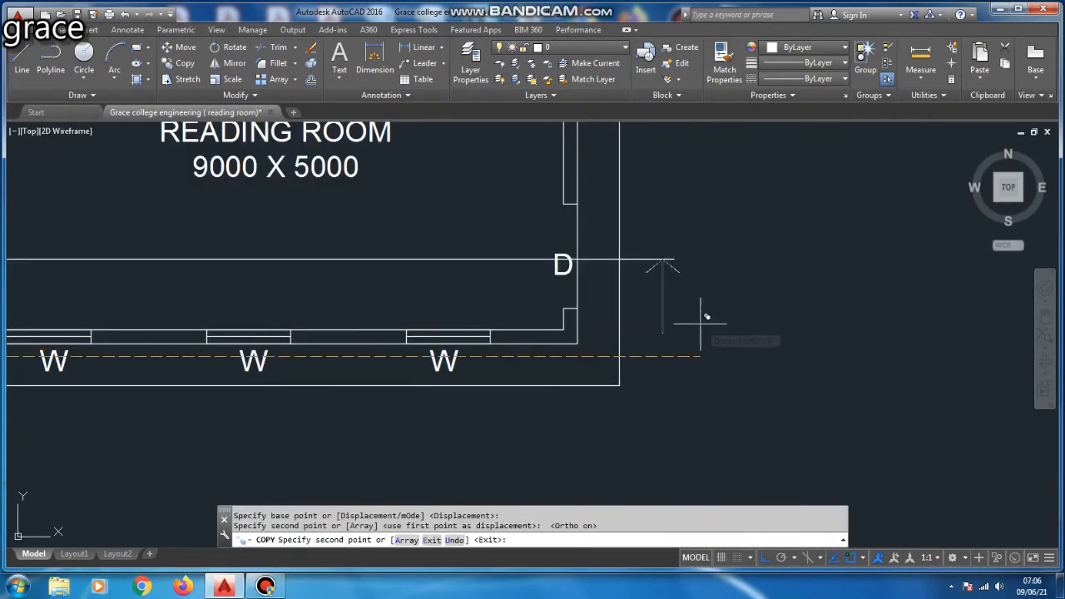
key(Escape)
Add a multileader on the section line's right end with the text "SECTION CUTTING LINE".
scroll(660, 233, down, 3)
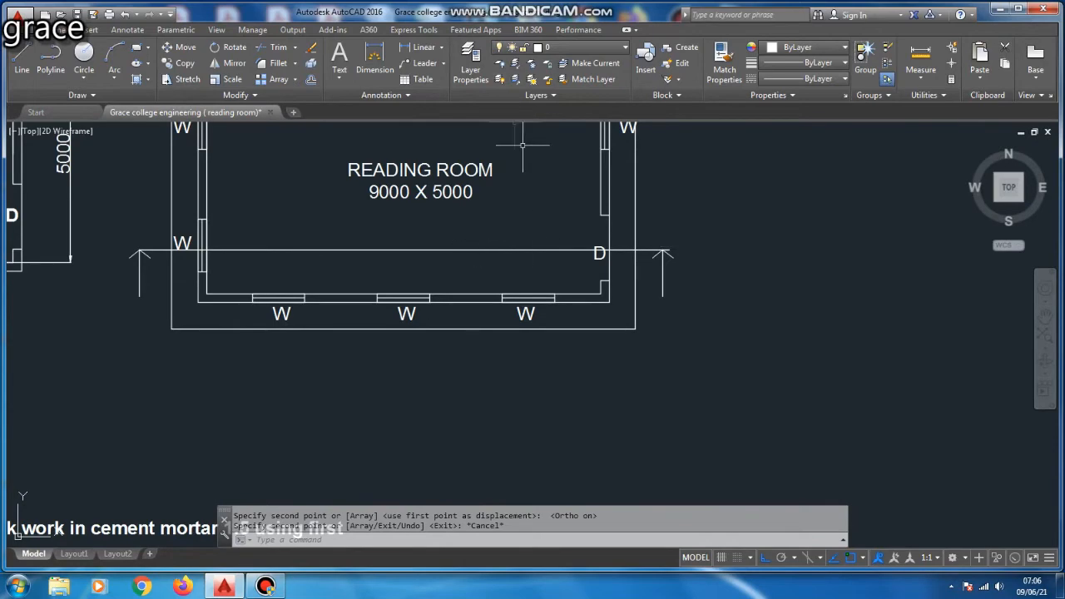
click(424, 63)
scroll(642, 248, up, 2)
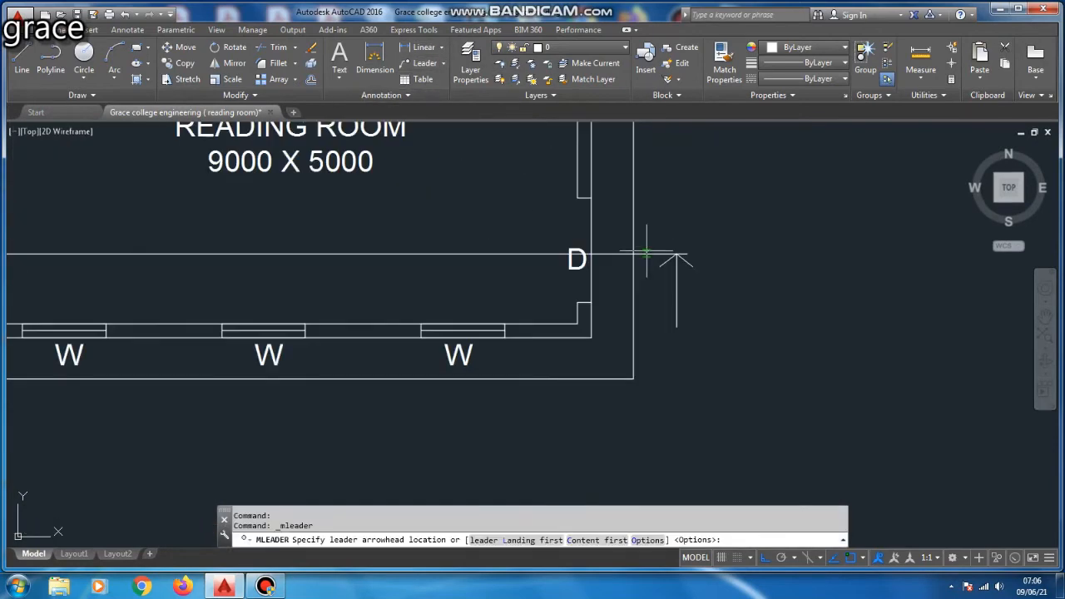
click(642, 254)
middle_drag(642, 254, 586, 314)
key(F8)
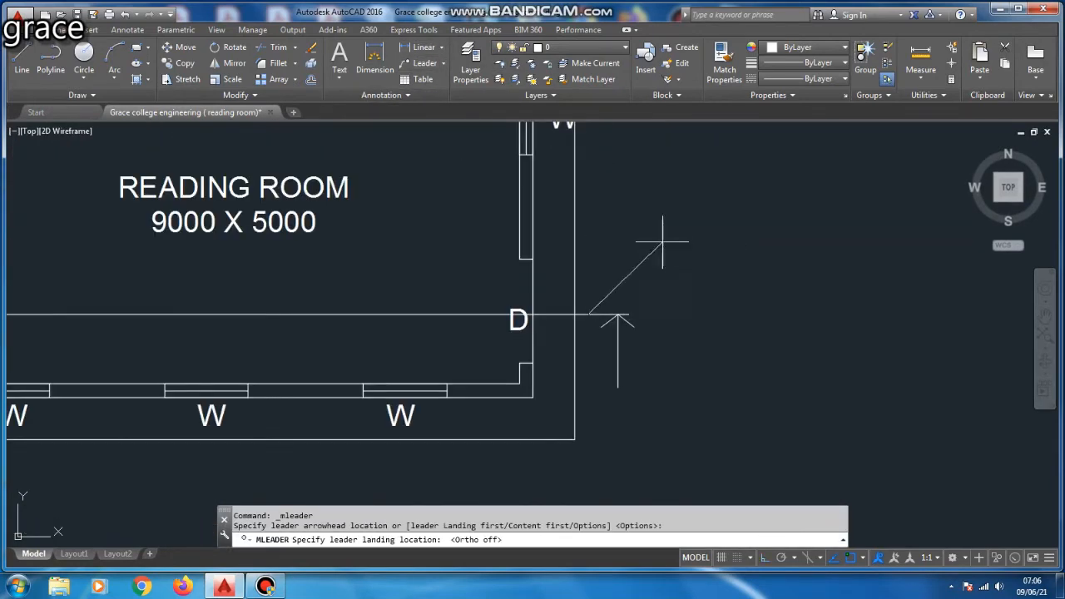
click(659, 243)
text(SECT)
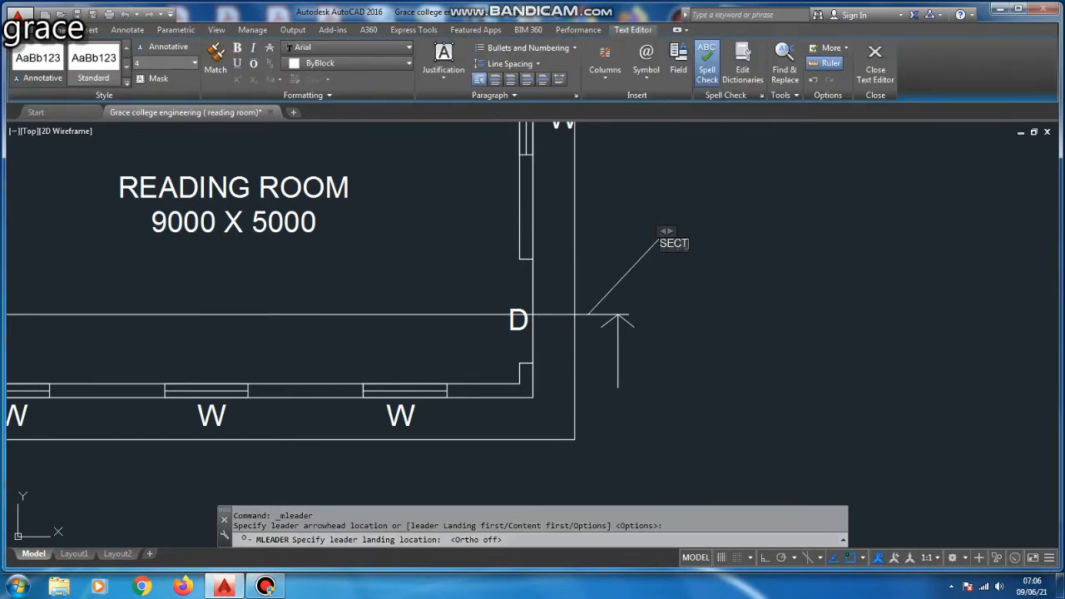
text(ION CUTTING)
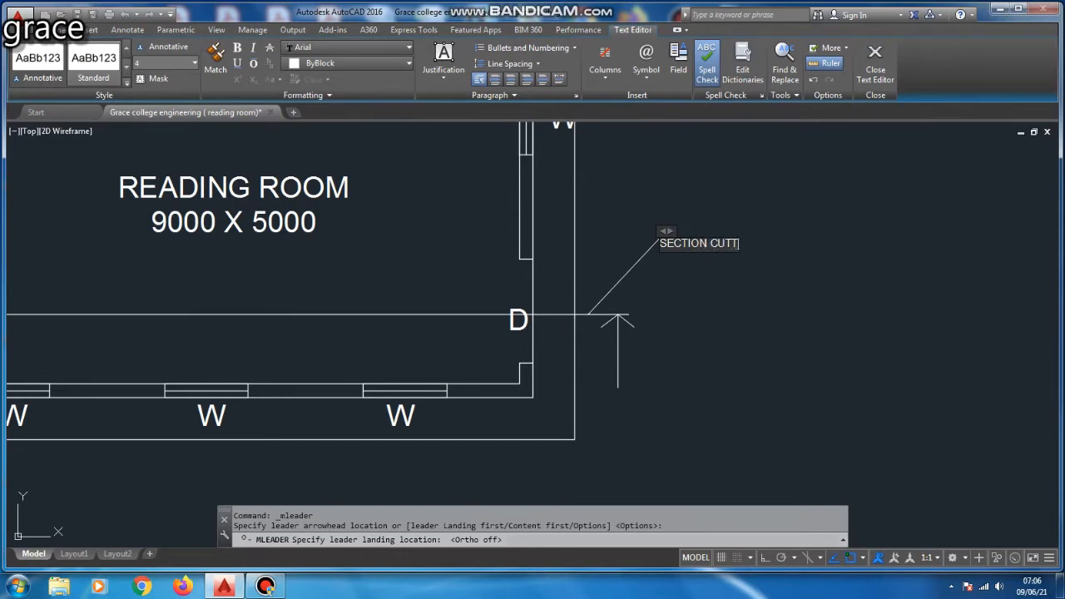
text( LINE)
Draw a long vertical projection line upward from the top-left outer wall corner of the right-hand reading room plan.
text(L)
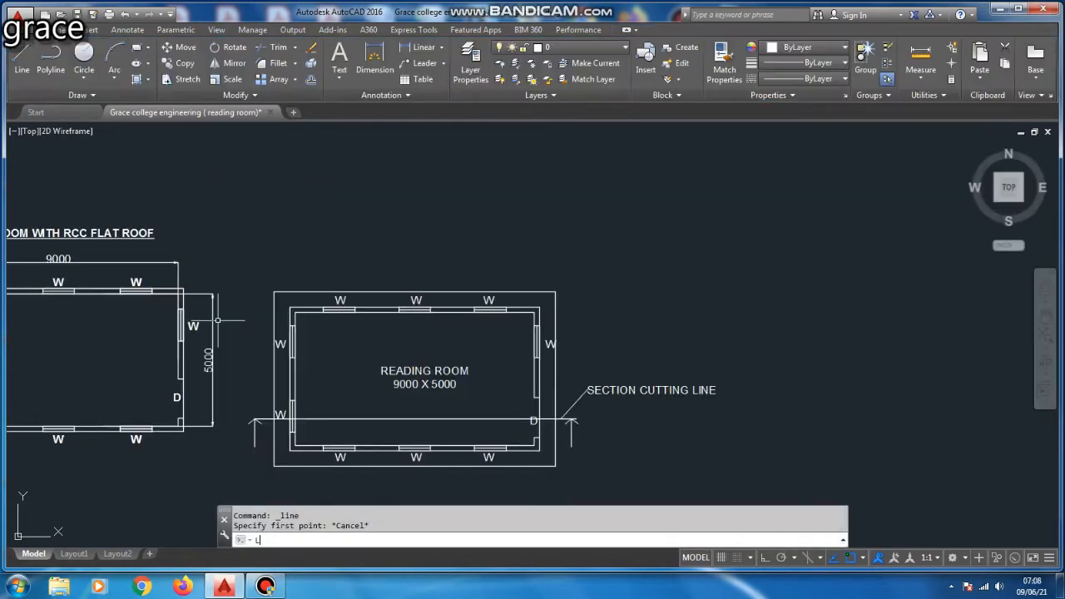
key(Return)
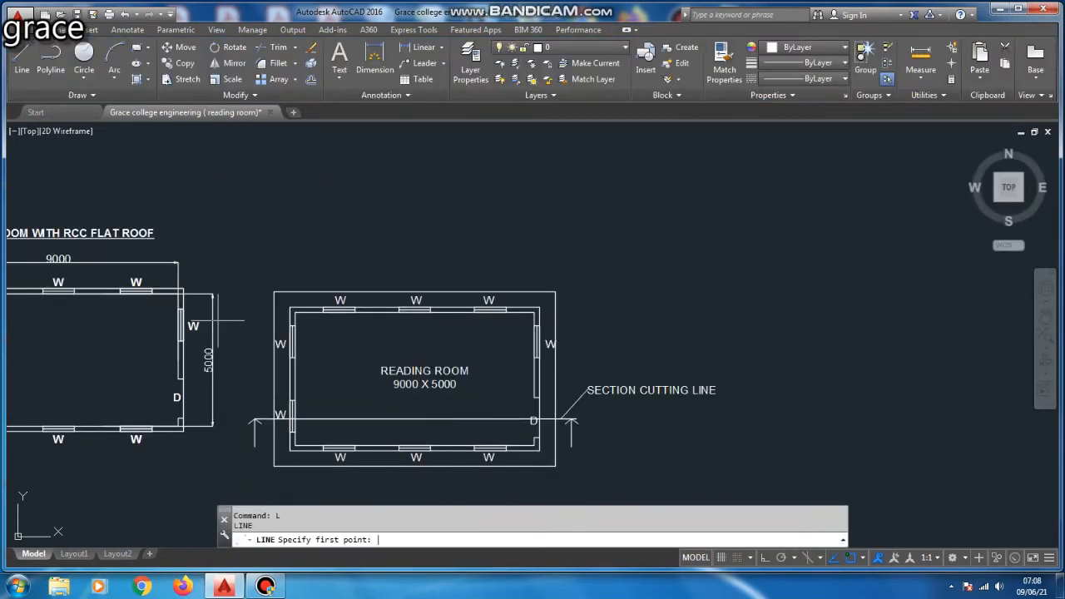
click(290, 307)
scroll(297, 373, down, 5)
key(F8)
click(308, 223)
key(Escape)
Draw a second long vertical projection line upward from the plan's top-right outer wall corner.
scroll(366, 353, up, 6)
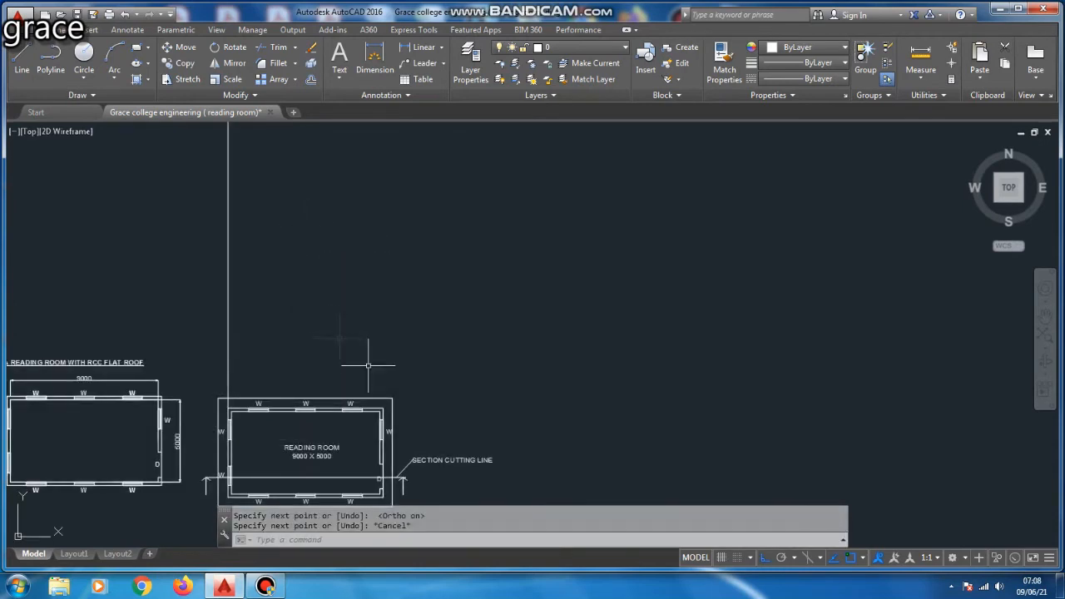
key(Return)
click(380, 414)
scroll(395, 457, down, 5)
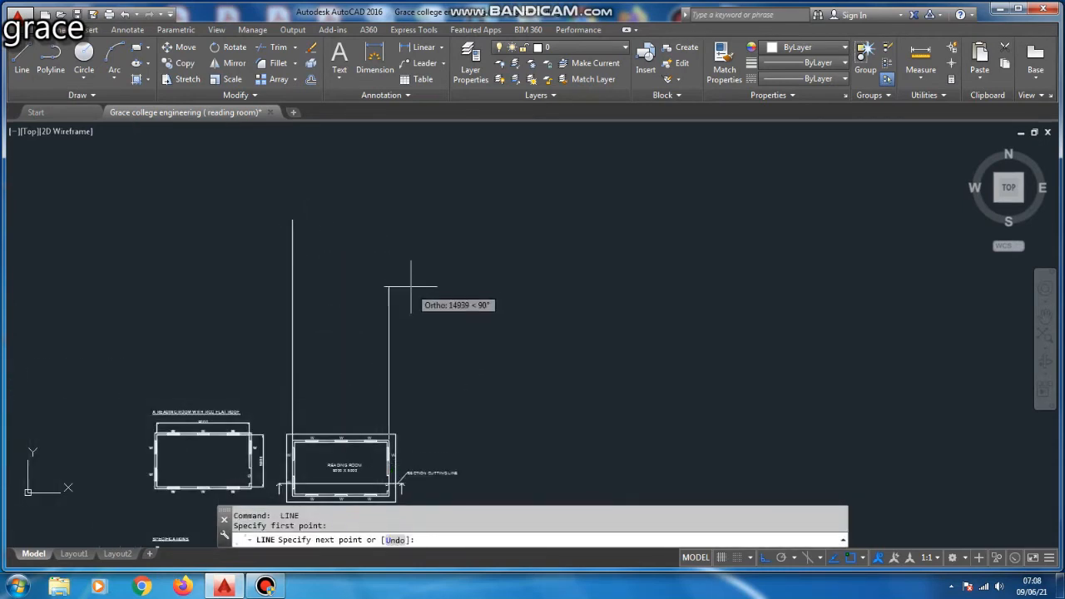
click(417, 238)
key(Escape)
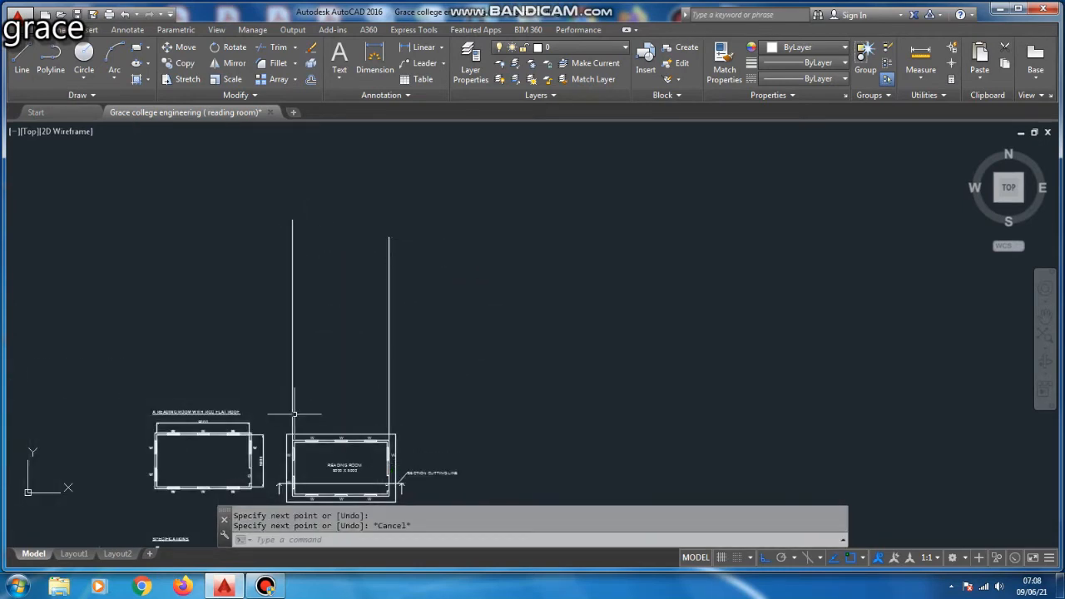
Draw a horizontal base line above the plan, crossing both vertical projection lines and extending past them.
key(Return)
click(273, 374)
click(441, 375)
key(Escape)
key(Escape)
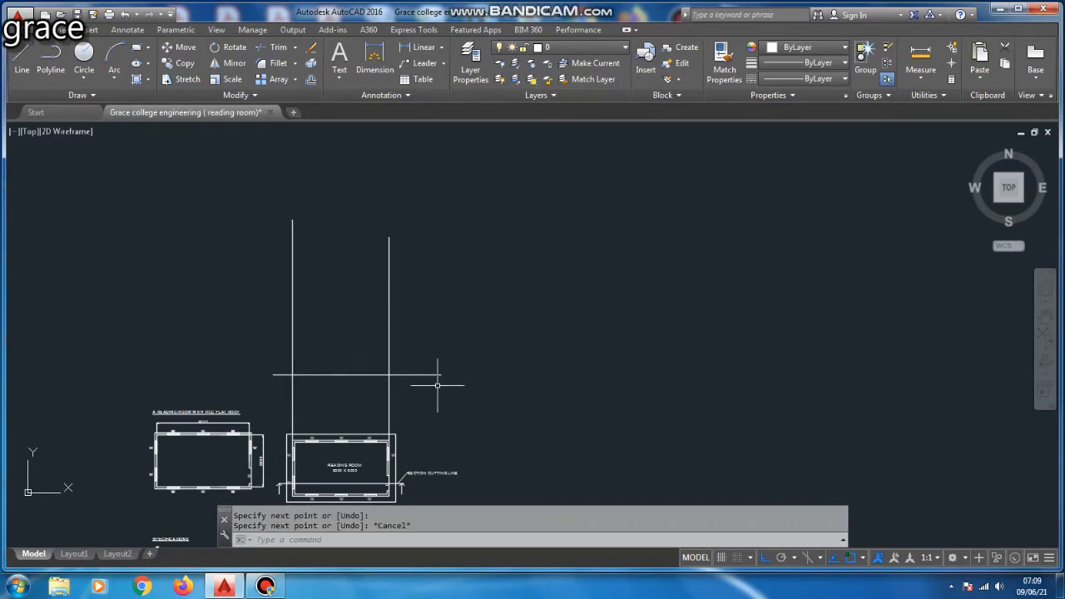
Open the SPECIFICATIONS text for editing and apply 1.0x line spacing to all of its content.
scroll(435, 375, up, 5)
scroll(325, 357, down, 8)
scroll(287, 439, up, 4)
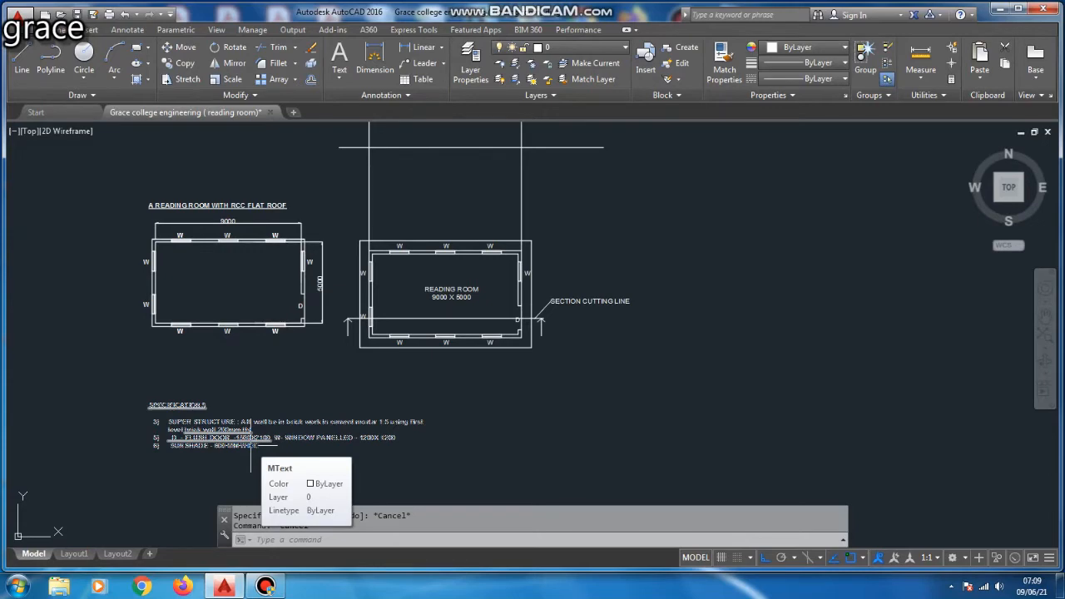
scroll(250, 446, down, 3)
scroll(352, 368, up, 3)
scroll(257, 390, down, 4)
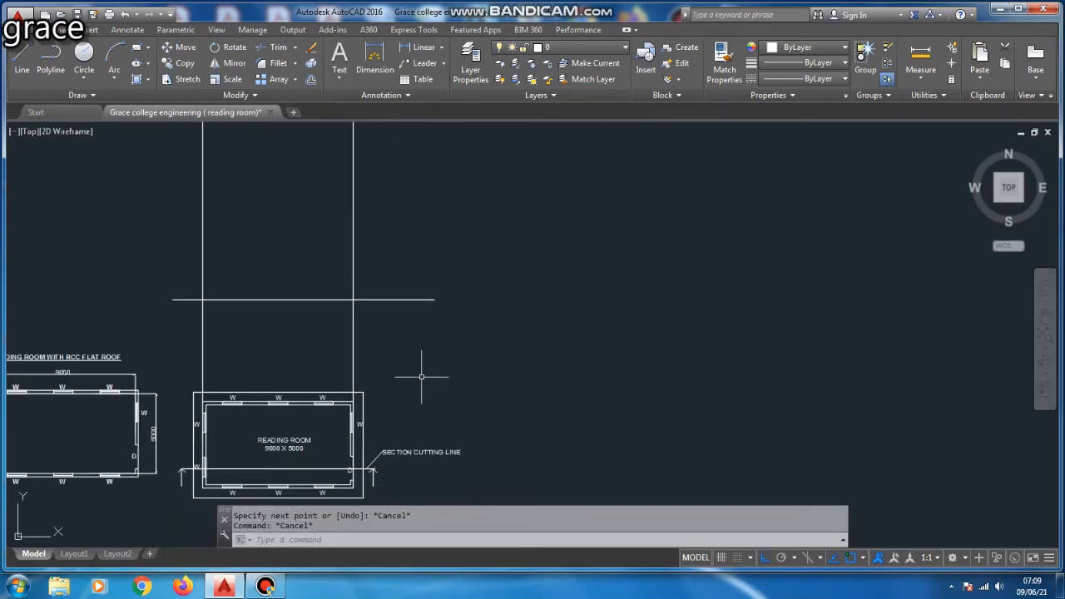
scroll(258, 412, up, 6)
double_click(330, 367)
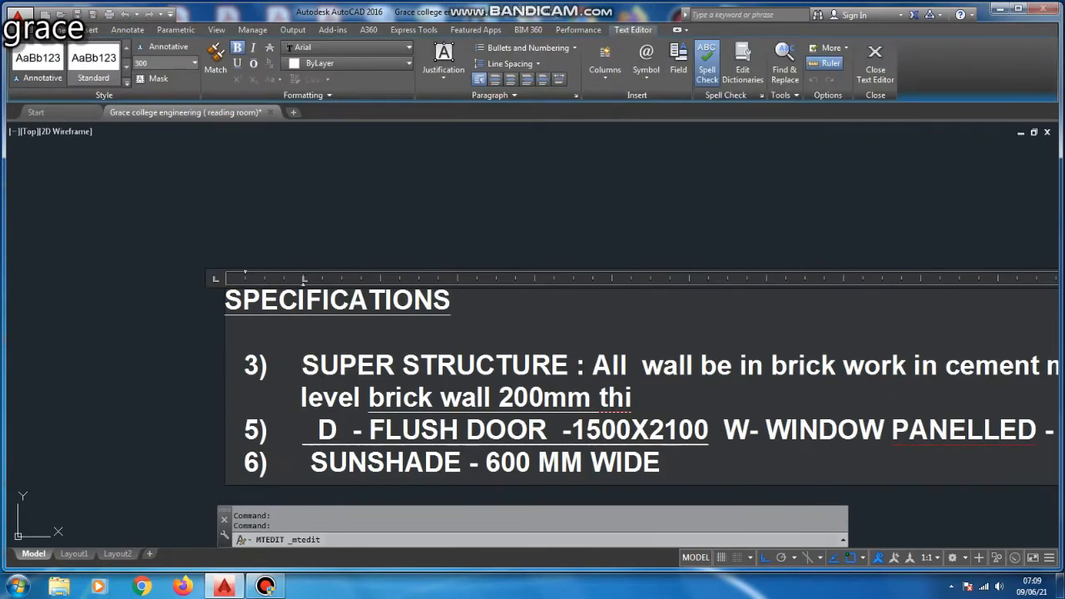
key(ctrl+a)
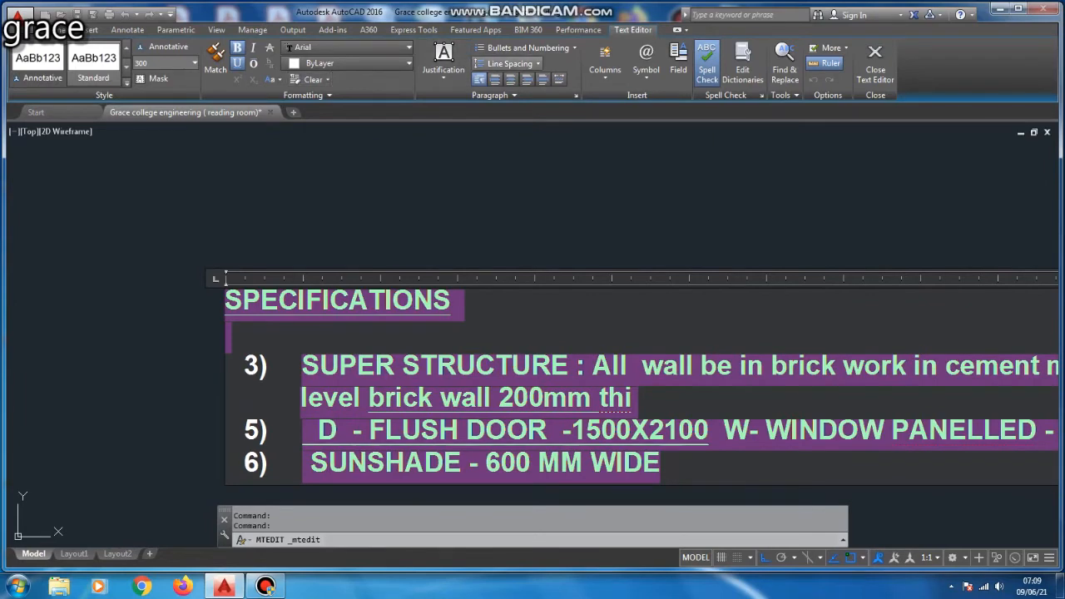
click(509, 63)
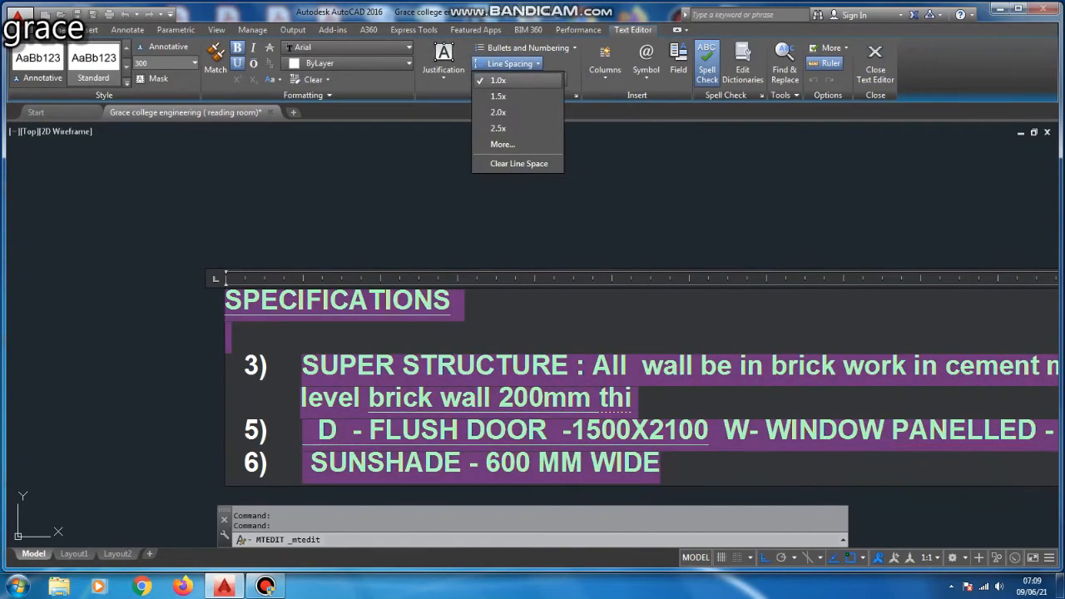
click(497, 80)
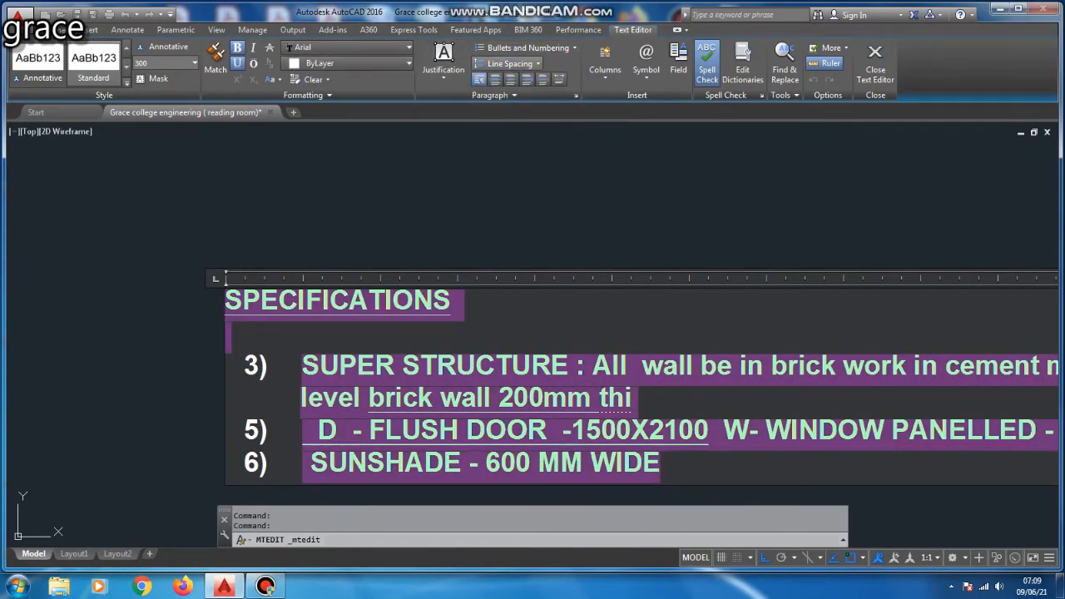
Try removing the list numbering from the specifications text.
click(509, 64)
click(509, 64)
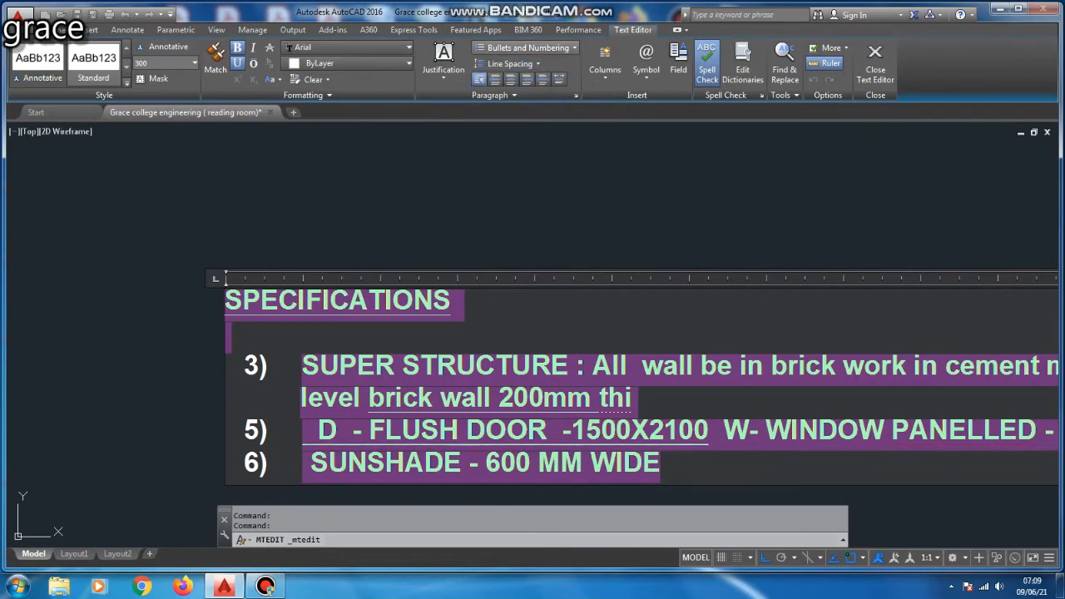
click(527, 47)
click(507, 64)
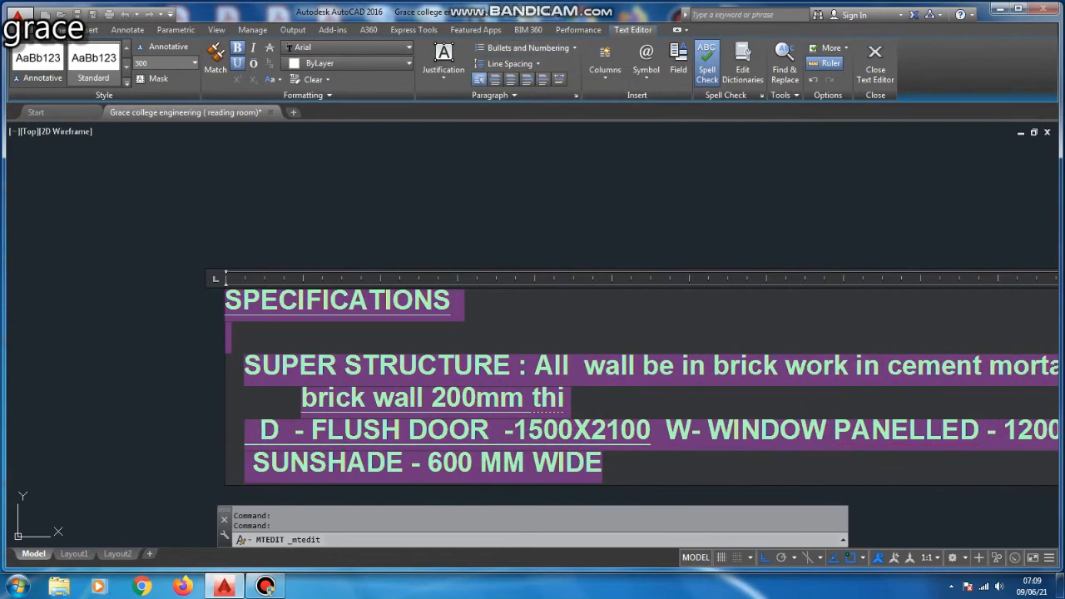
click(240, 346)
scroll(240, 346, up, 2)
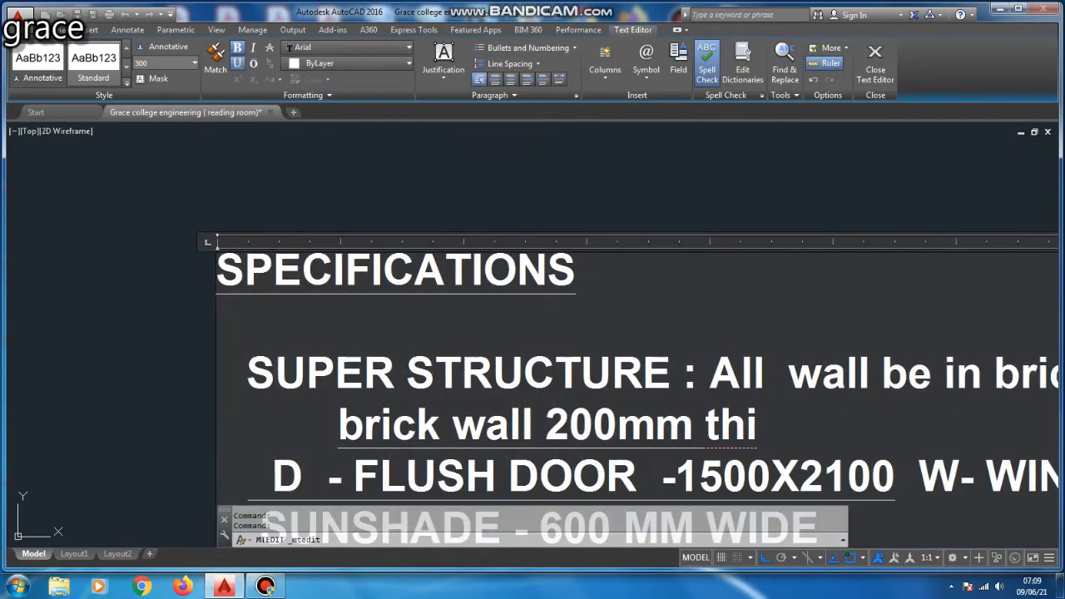
key(ctrl+z)
Insert a new list item numbered 2) between the SPECIFICATIONS heading and the SUPER STRUCTURE item.
scroll(249, 345, down, 6)
click(243, 339)
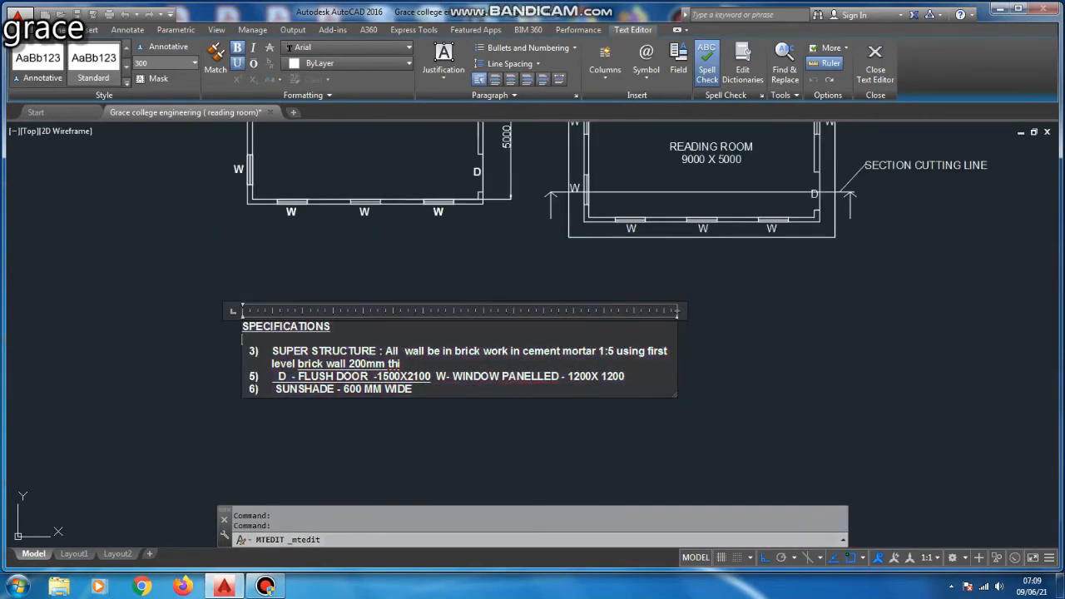
scroll(308, 336, up, 4)
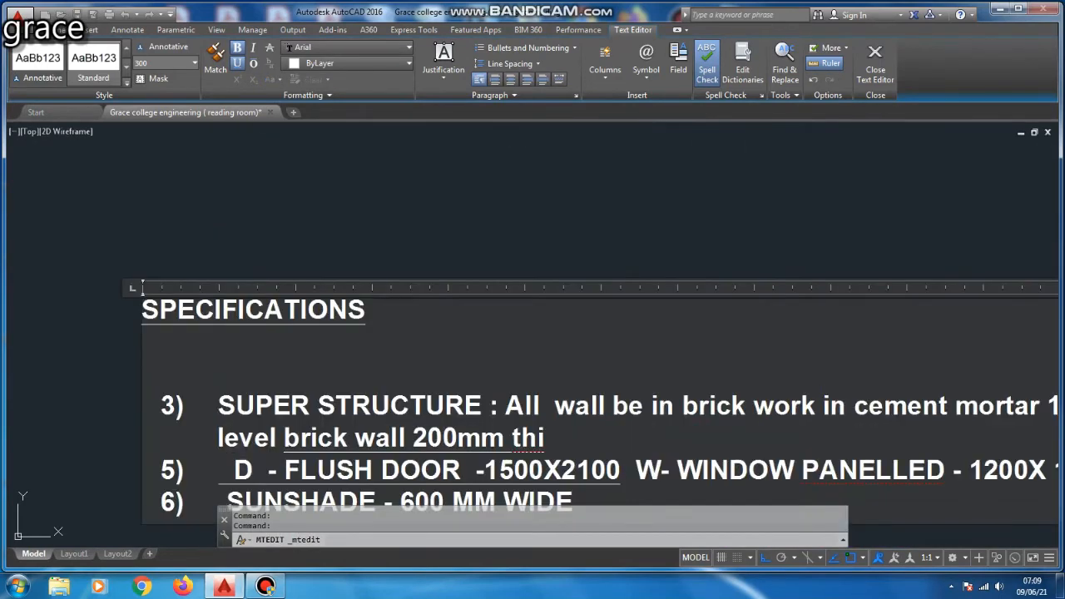
key(Return)
text(2)
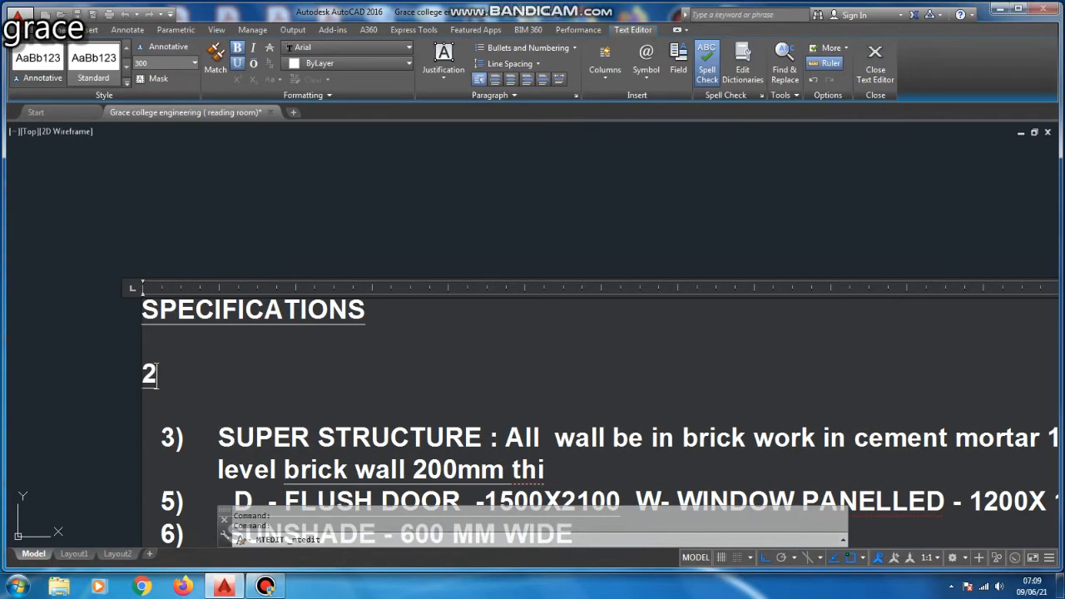
text())
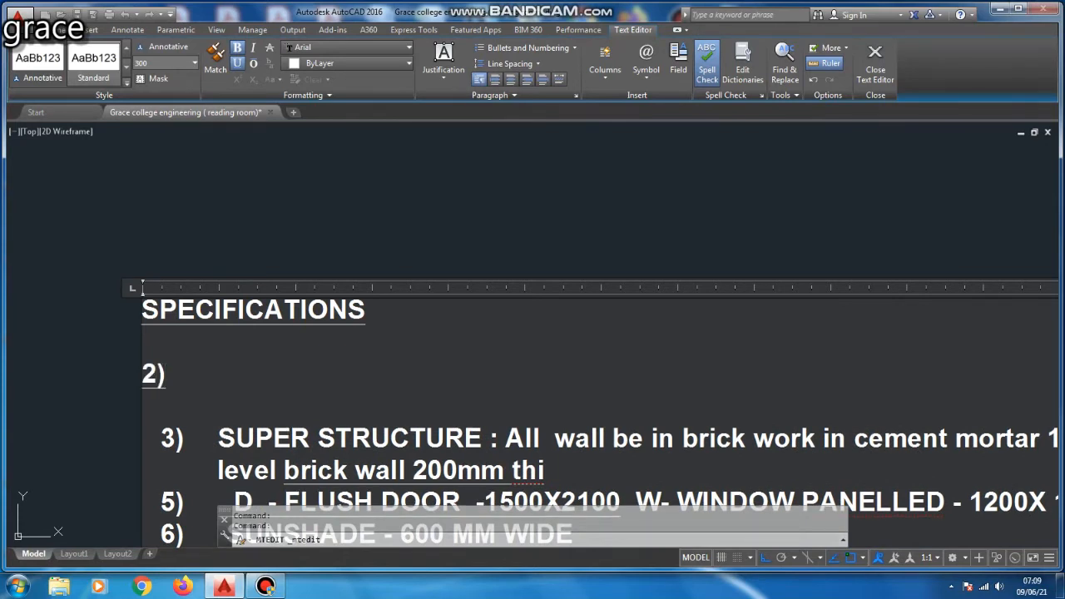
key(Tab)
Enter BASE MENT DEPTH - 300 MM THICK ABOVE GL as item 2) of the specifications and close the text.
text(BASE)
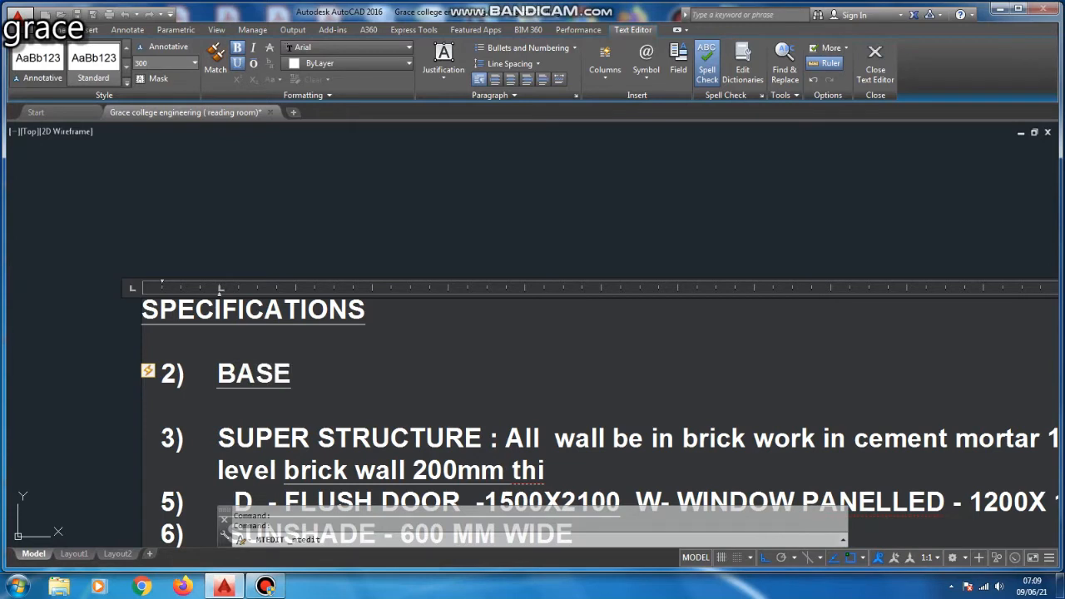
text( MENT)
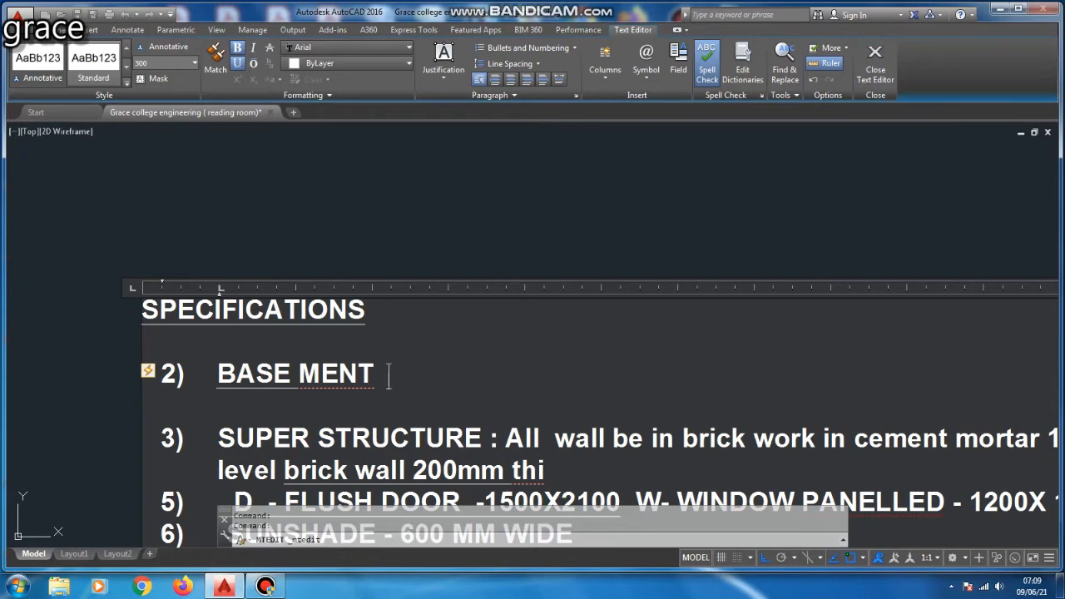
text(DEP)
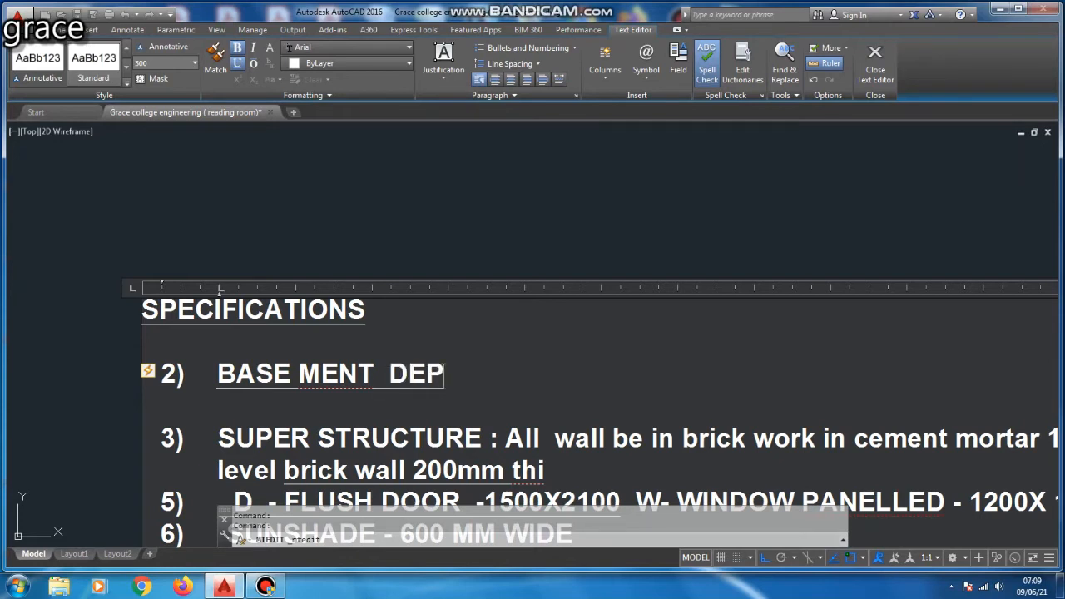
text(TH -)
text(300)
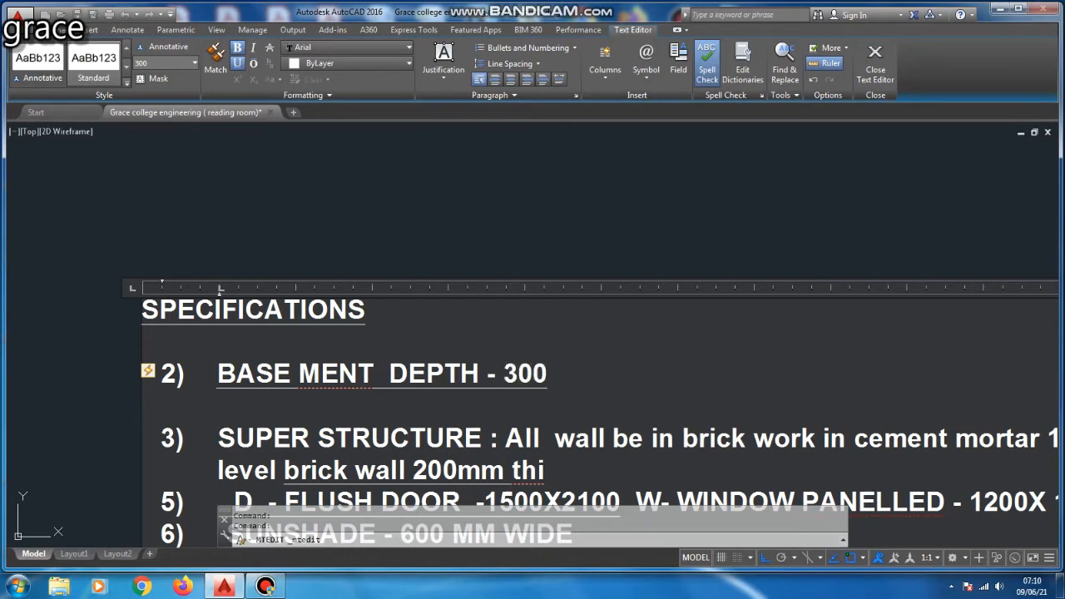
text( MM T)
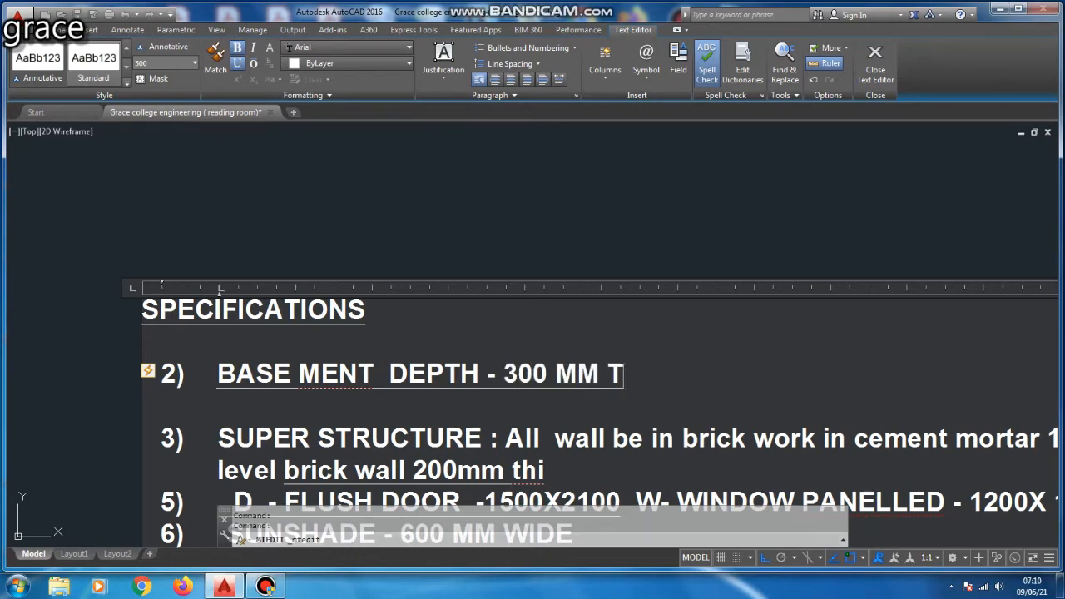
text(HIC)
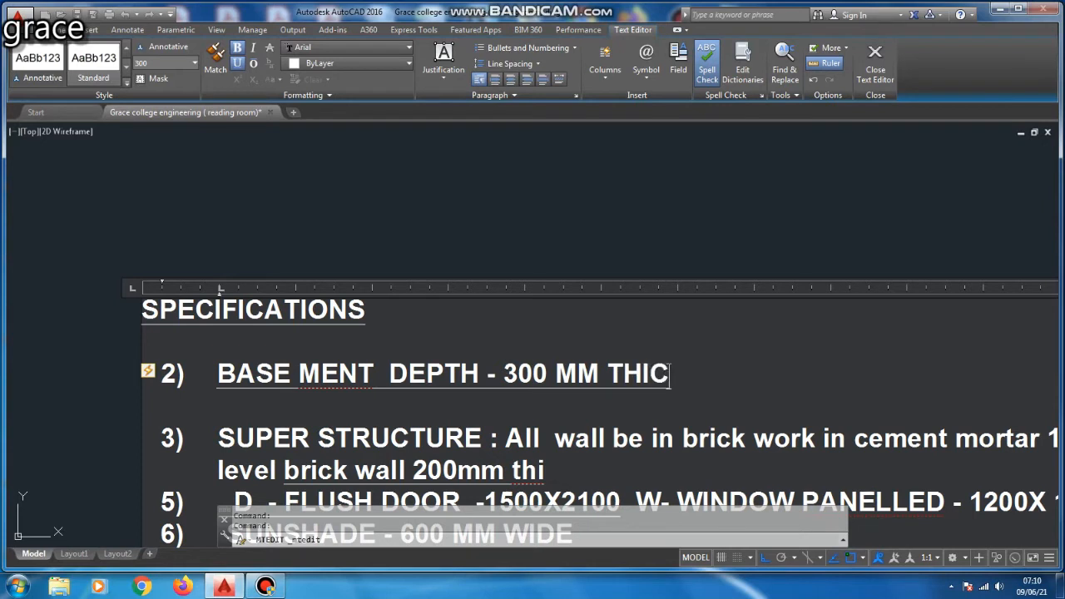
text(K ABOVE)
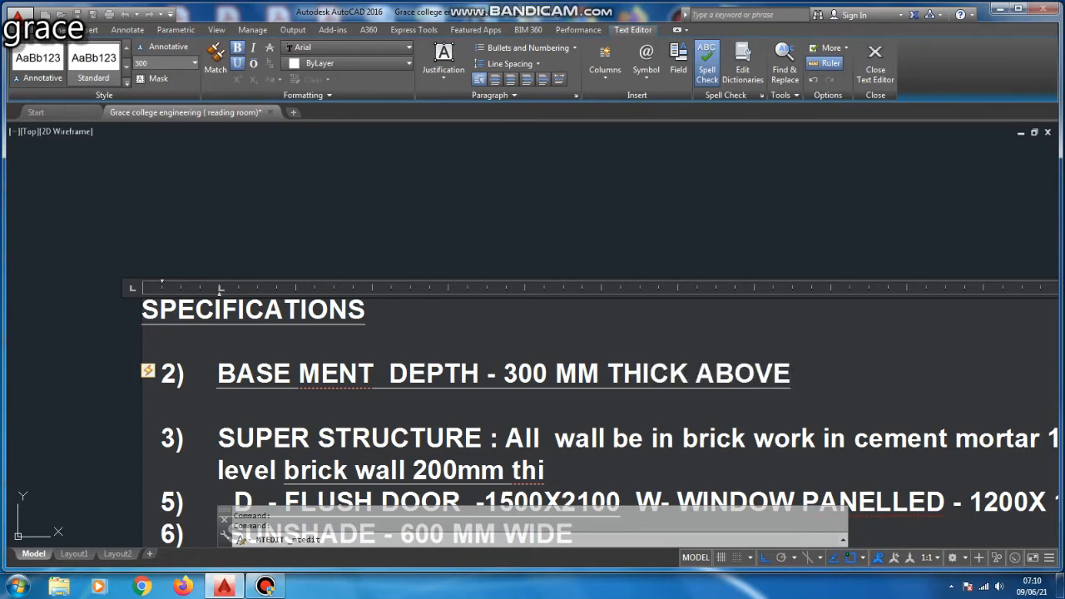
text( GL)
click(78, 280)
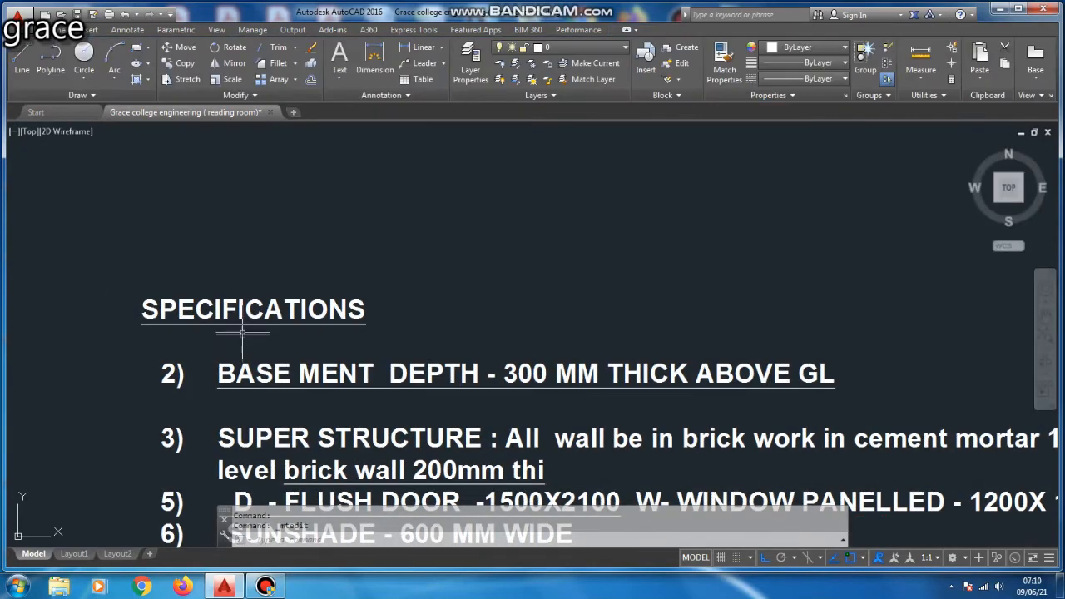
Copy a window label W from the reading room plan to just above the left end of the horizontal base line.
scroll(430, 303, down, 5)
scroll(430, 304, up, 5)
click(412, 233)
text(co)
key(Return)
click(518, 285)
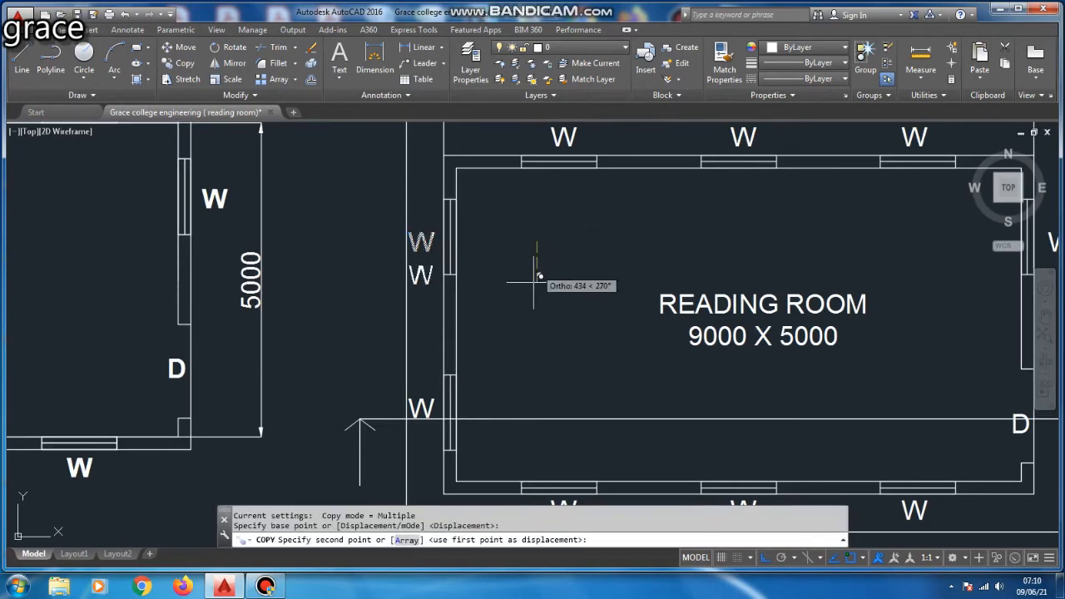
scroll(589, 230, down, 4)
scroll(570, 224, up, 4)
click(571, 224)
scroll(412, 233, up, 3)
key(Escape)
Change the copied W label above the base line to GL.
double_click(383, 243)
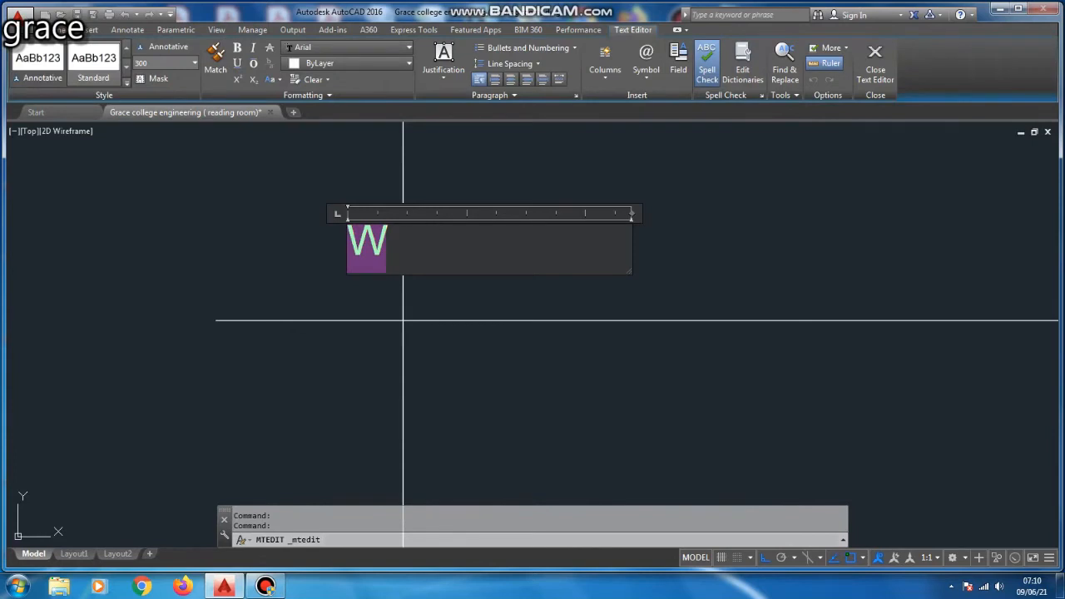
text(GL)
scroll(403, 320, up, 3)
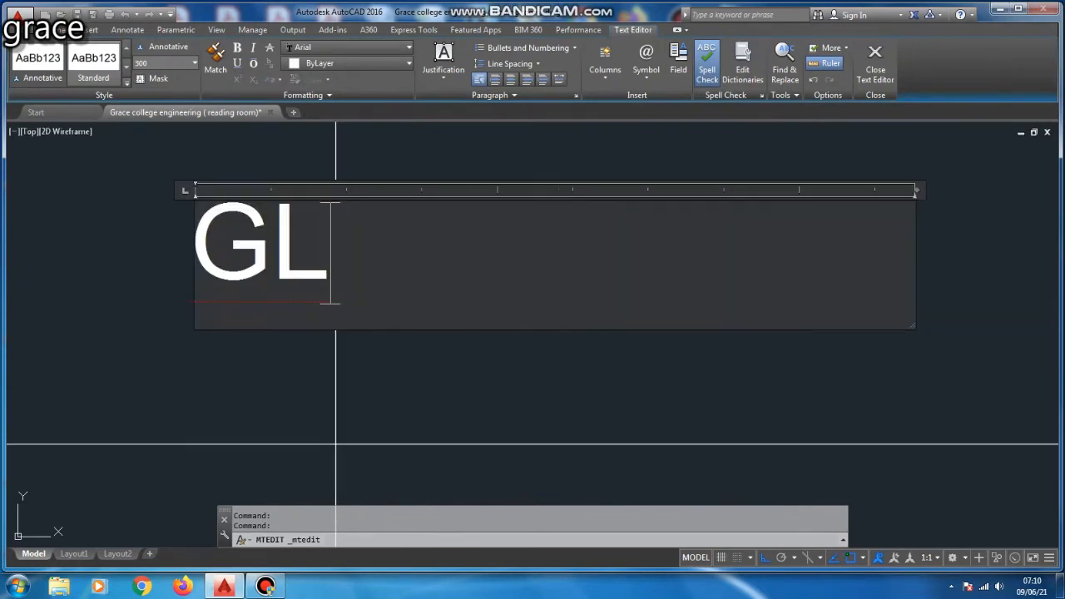
click(471, 357)
Move the GL label down onto the base line's left end, outside the vertical projection line.
scroll(458, 345, down, 3)
click(357, 266)
click(322, 357)
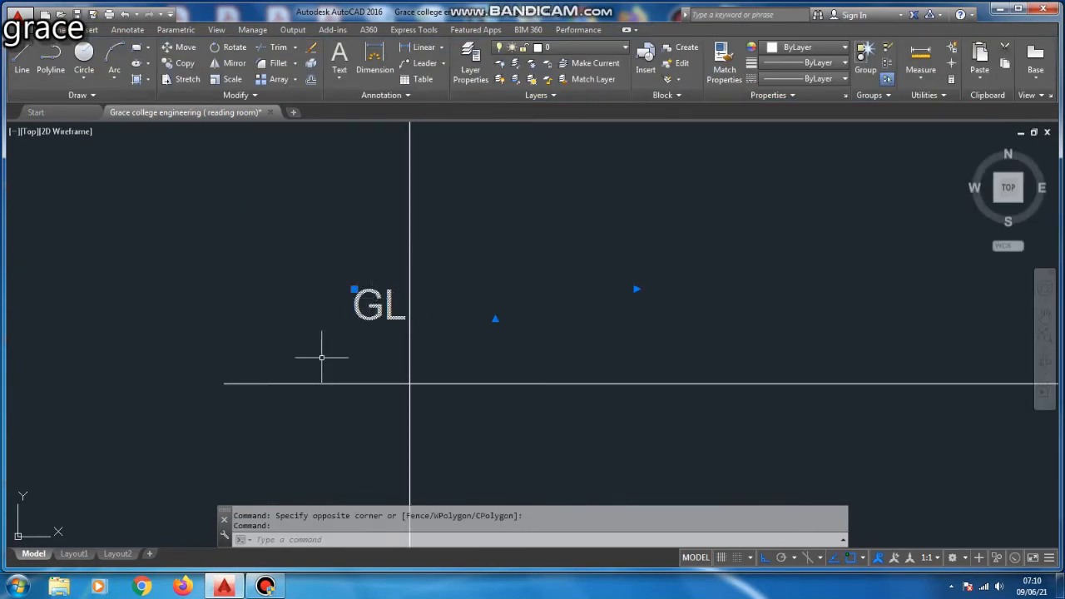
text(m)
key(Return)
click(511, 267)
key(F8)
click(456, 309)
key(Escape)
Copy the GL label into the empty area above the A READING ROOM WITH RCC FLAT ROOF title.
click(354, 309)
click(266, 357)
text(co)
key(Return)
scroll(743, 316, down, 3)
click(603, 285)
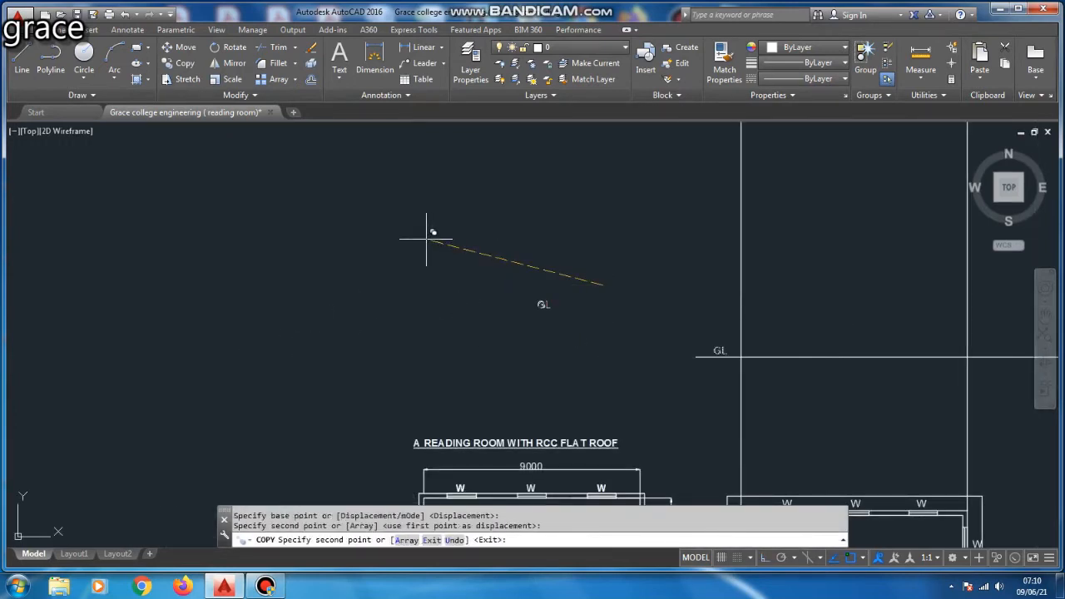
key(Escape)
Extend the copied label's text to GL GROUND LEVEL and widen its text box to fit on one line.
scroll(542, 304, up, 2)
double_click(542, 304)
scroll(568, 310, up, 2)
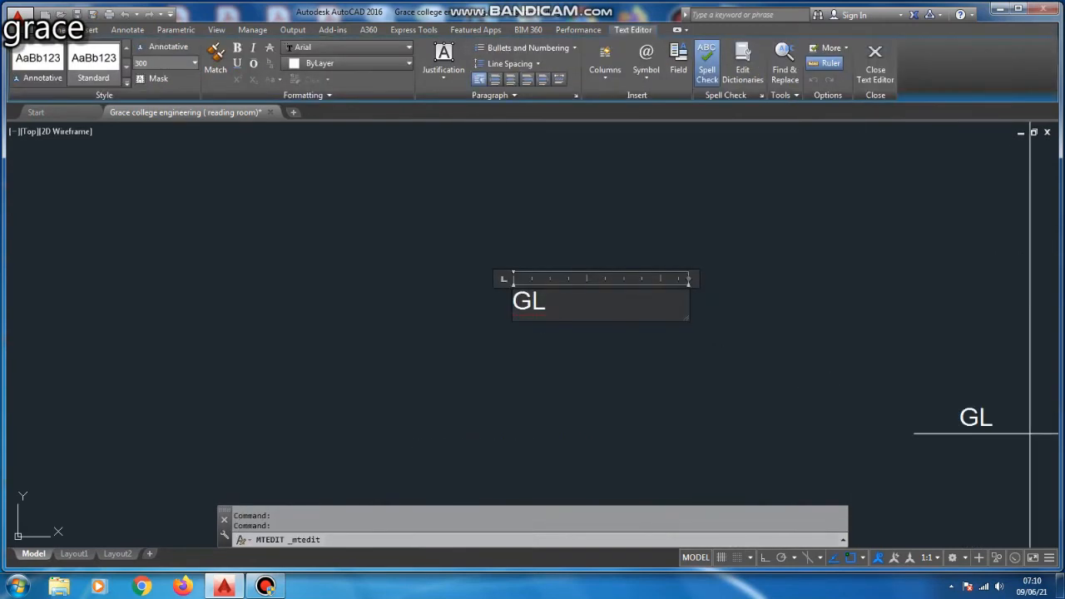
text(GROUN)
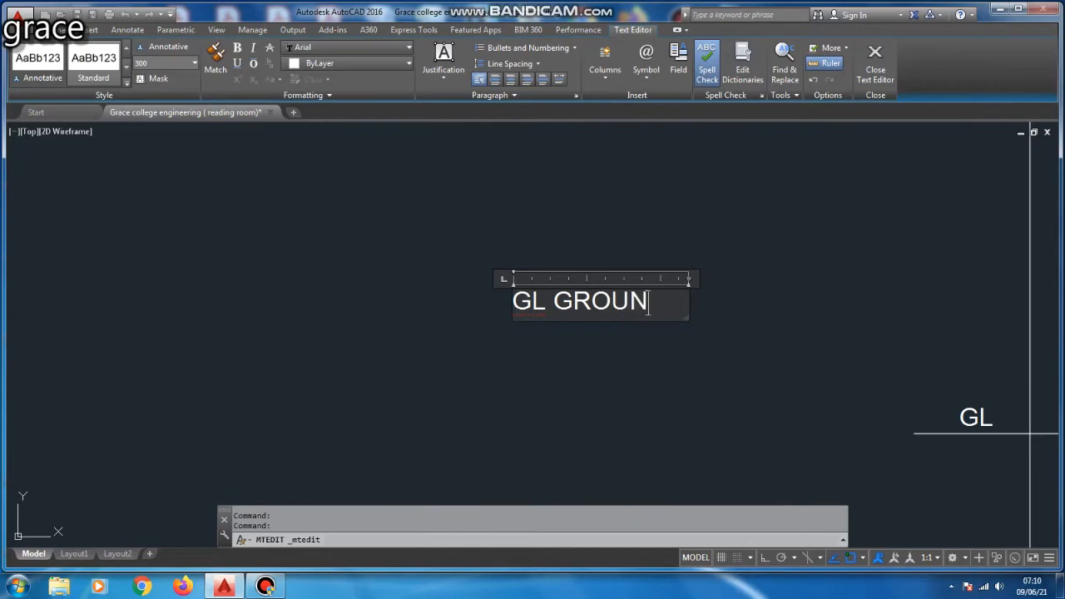
text(D LE)
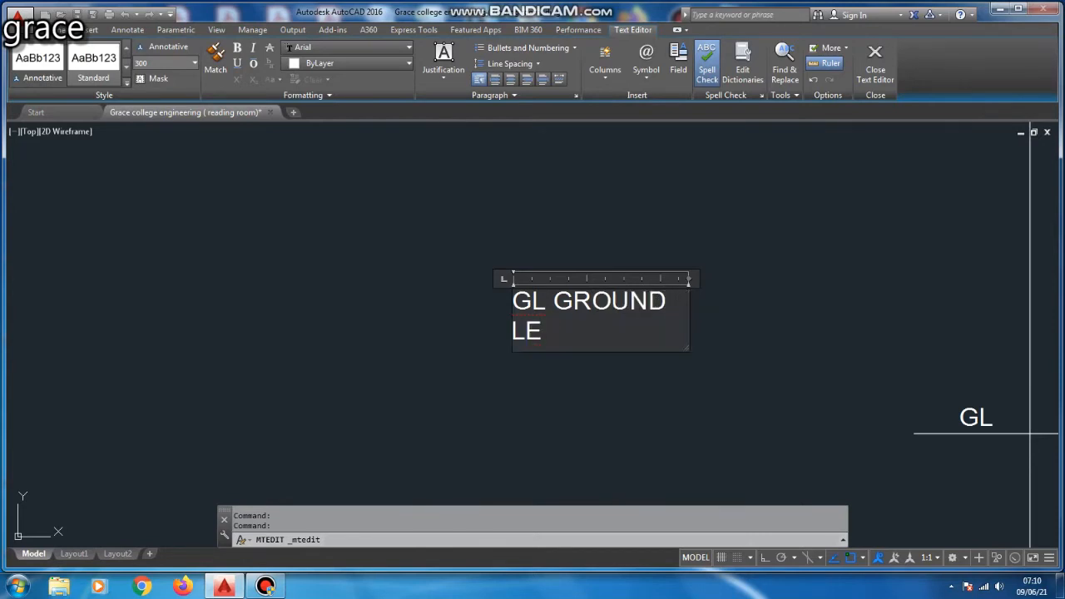
text(VEL)
drag(688, 278, 795, 279)
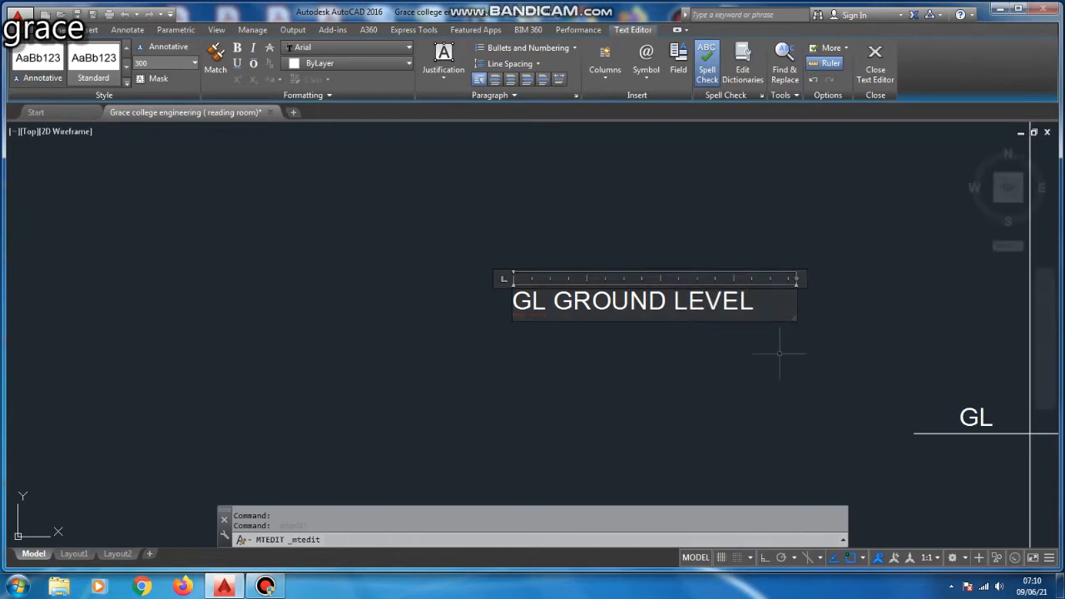
click(779, 354)
scroll(54, 347, down, 5)
scroll(208, 383, up, 4)
text(o)
key(Return)
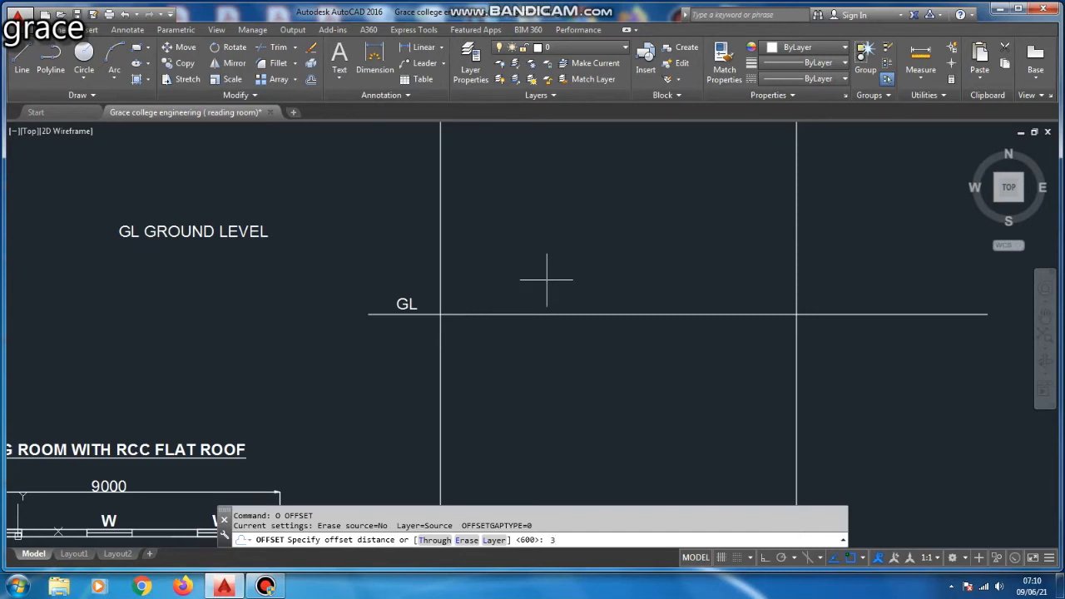
text(3)
key(Escape)
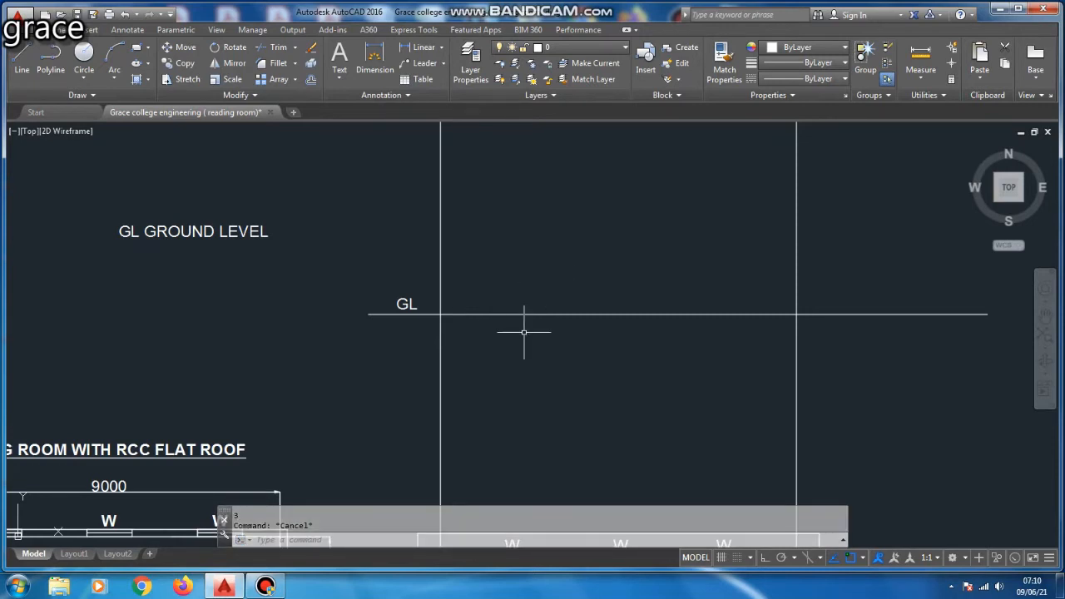
Offset the ground level line 300 mm upward.
text(o)
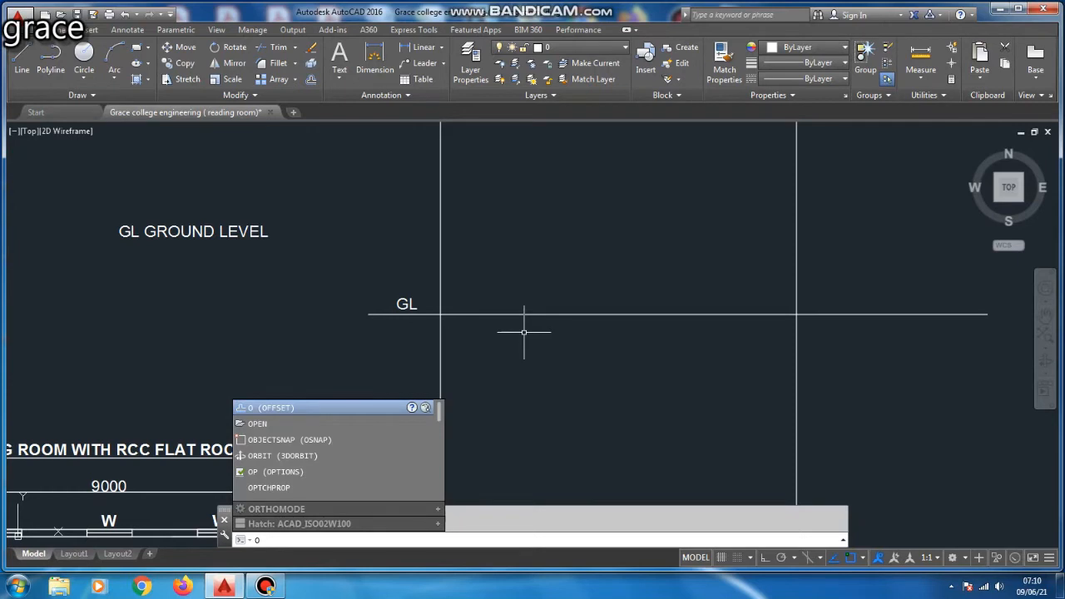
key(Return)
text(300)
key(Return)
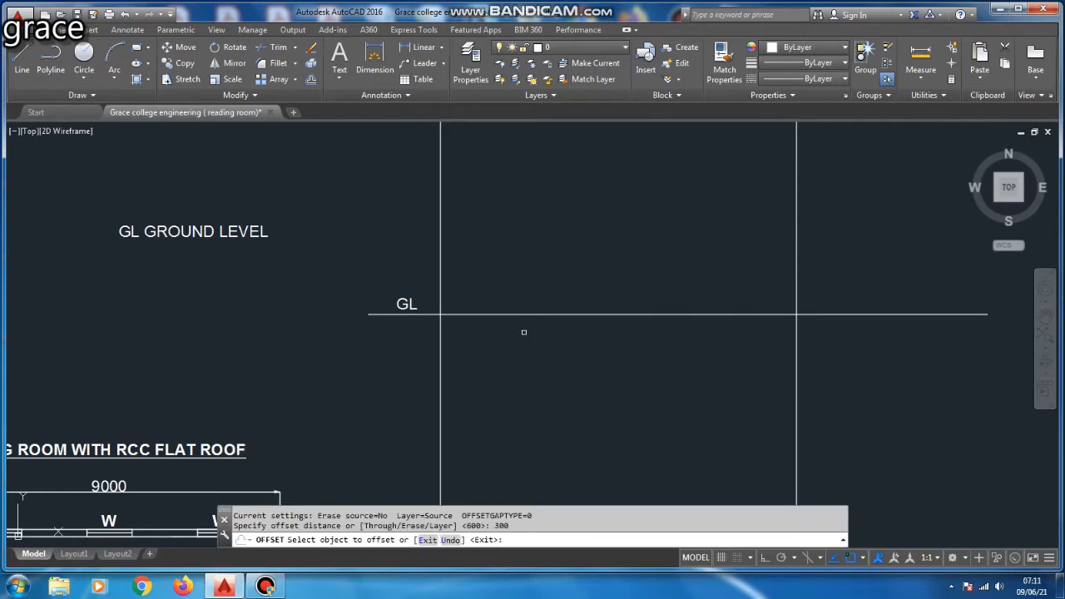
click(531, 314)
click(528, 257)
scroll(418, 322, up, 2)
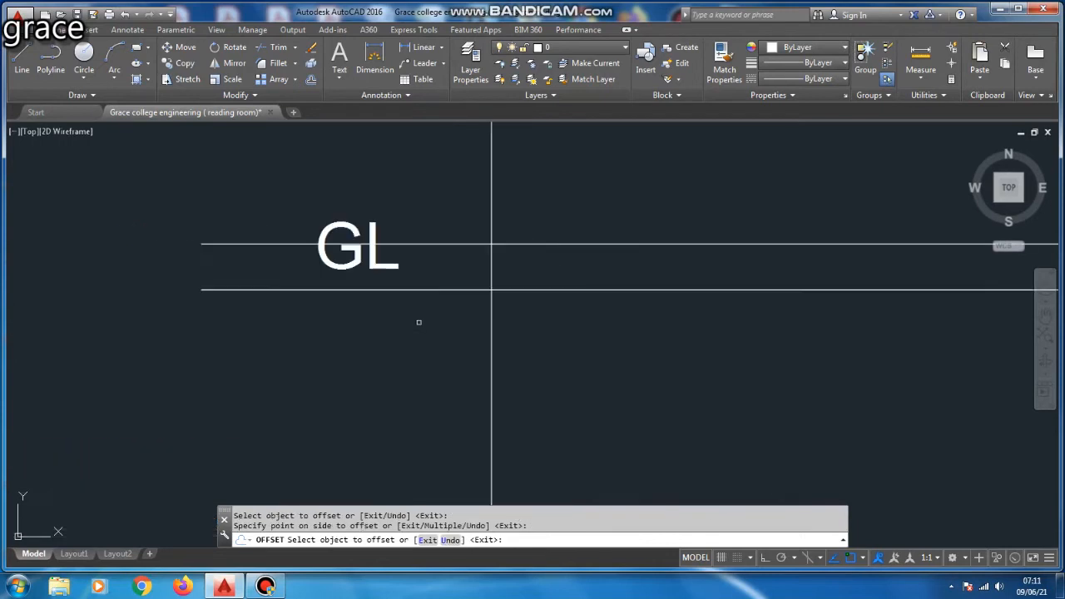
key(Escape)
Trim the offset line at the left vertical projection line and delete its leftover piece beside the GL label.
text(TR)
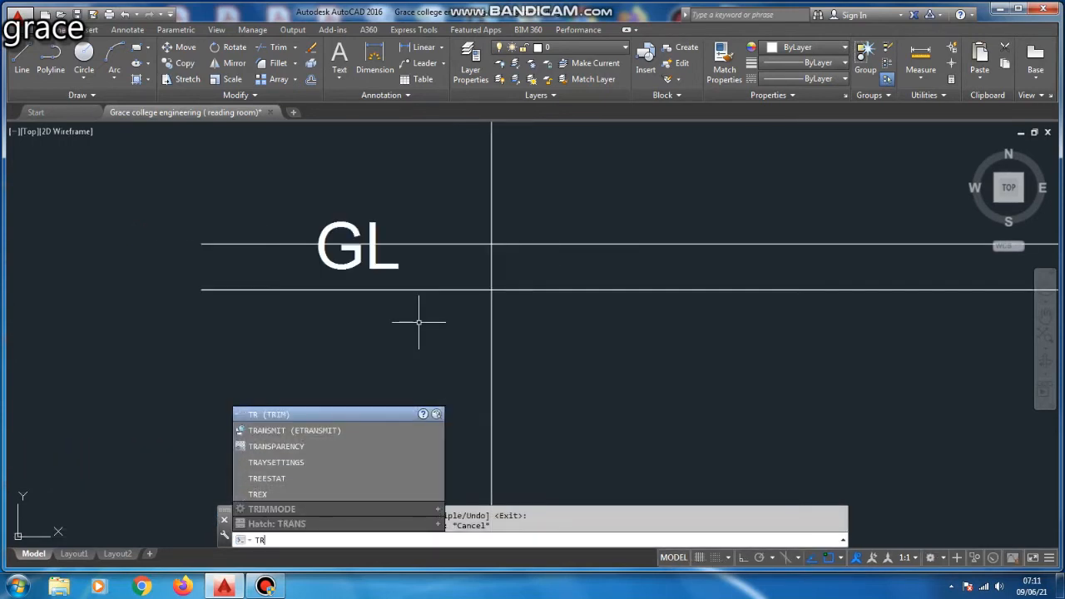
key(Return)
key(Return)
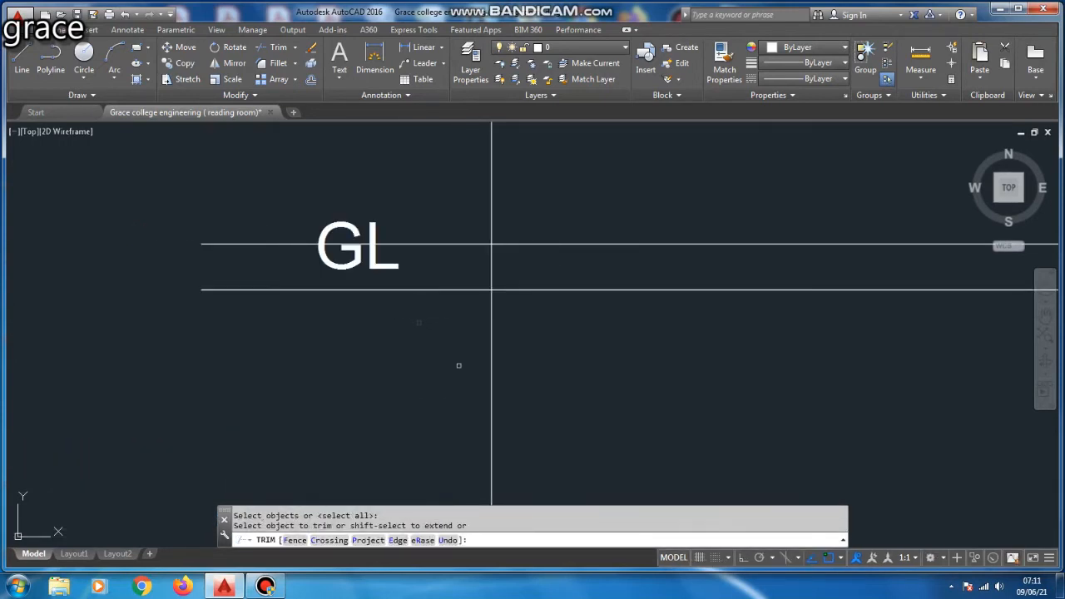
click(474, 242)
key(Escape)
click(271, 256)
click(226, 216)
key(Delete)
scroll(227, 233, down, 6)
key(Escape)
text(TR)
key(Return)
key(Return)
key(Escape)
Trim the part of the offset line extending past the right vertical projection line.
text(tr)
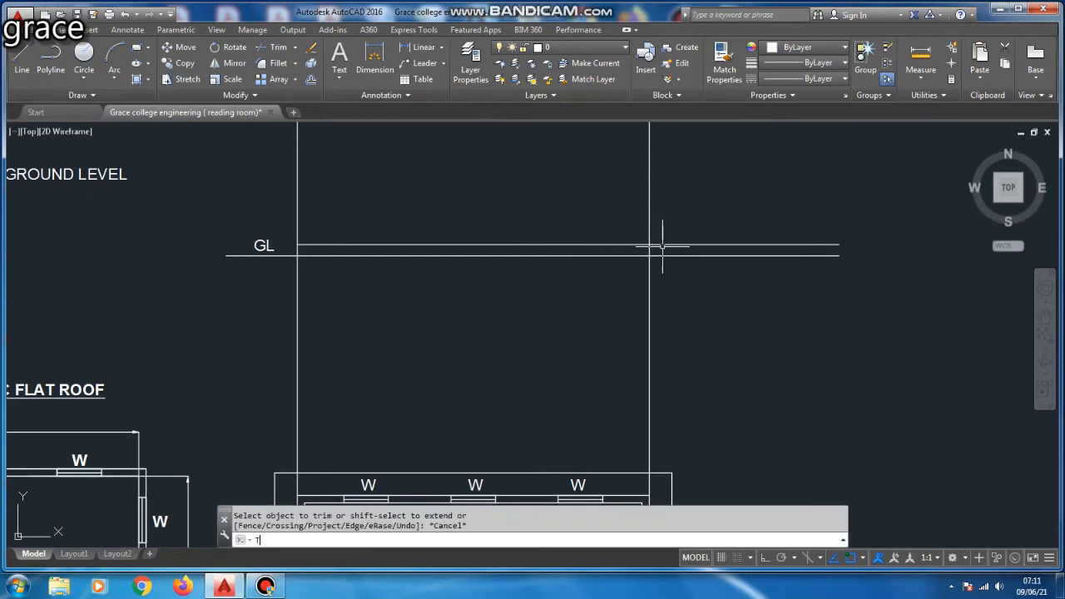
key(Return)
key(Return)
click(668, 240)
click(665, 247)
key(Escape)
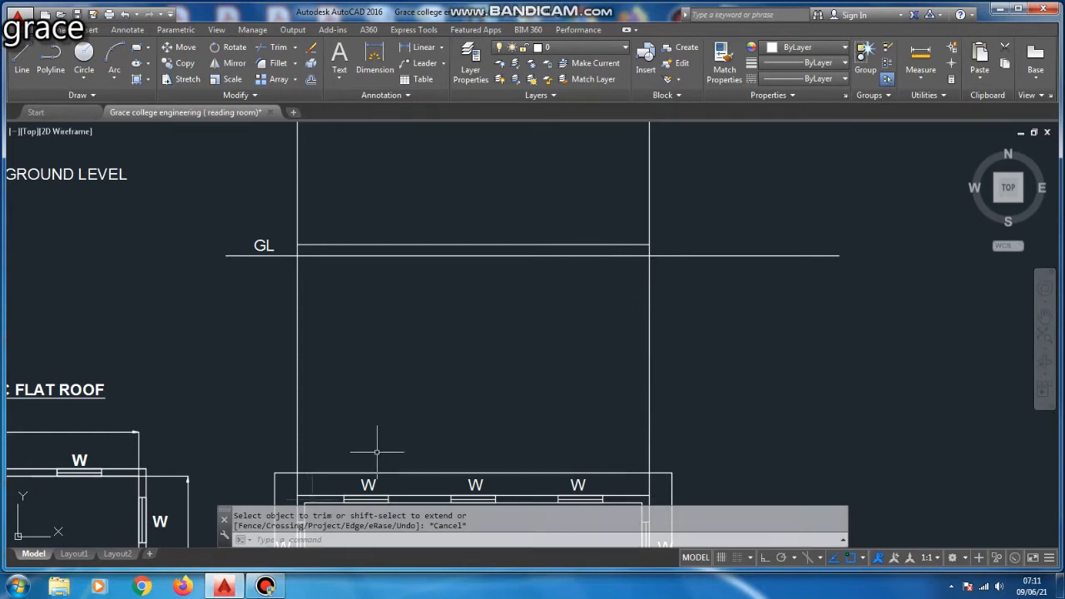
Examine the basement lines above the plan and the contents of the specifications text.
mouse_move(265, 586)
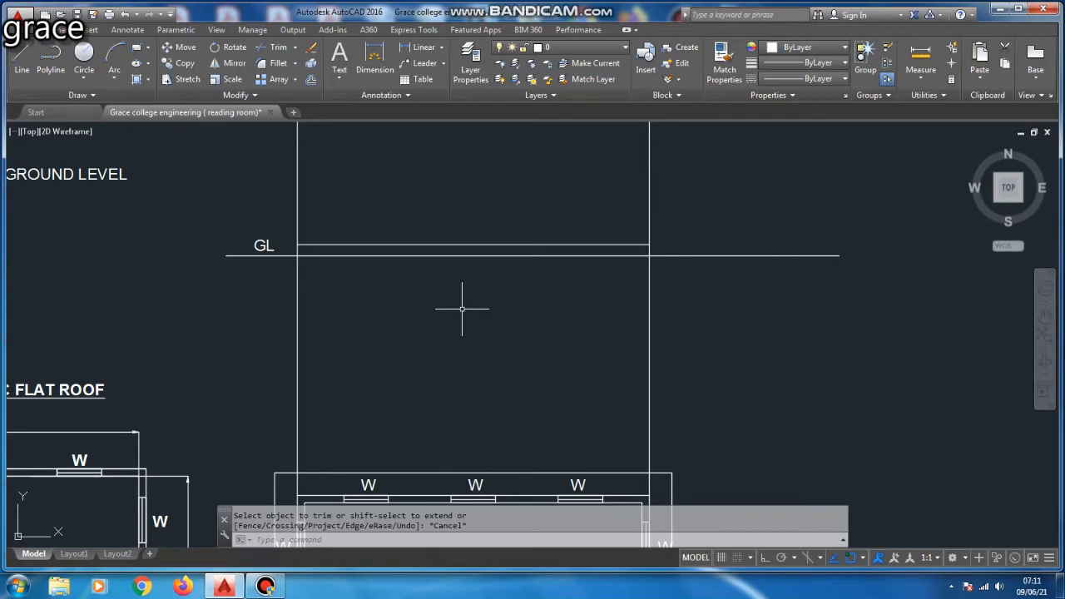
scroll(402, 249, up, 4)
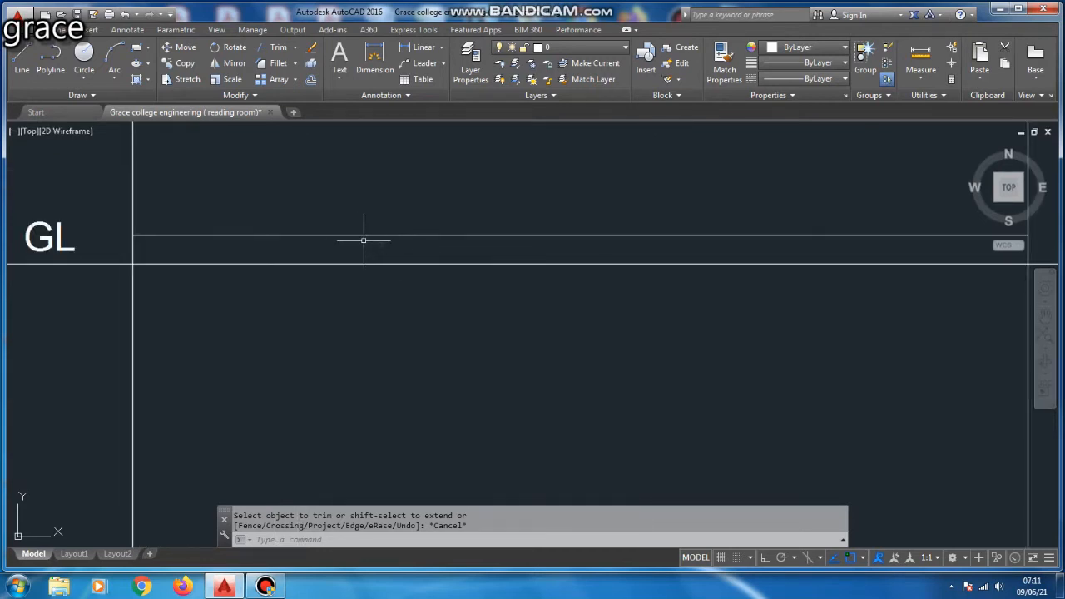
scroll(391, 237, down, 4)
scroll(448, 258, down, 2)
scroll(352, 343, up, 6)
double_click(375, 316)
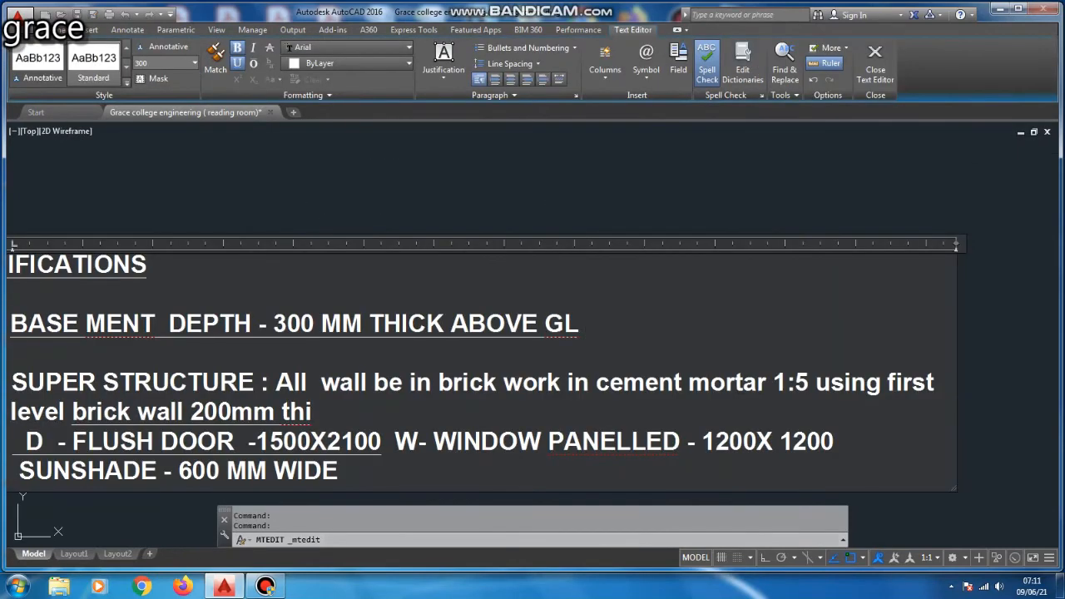
scroll(499, 378, down, 8)
click(517, 376)
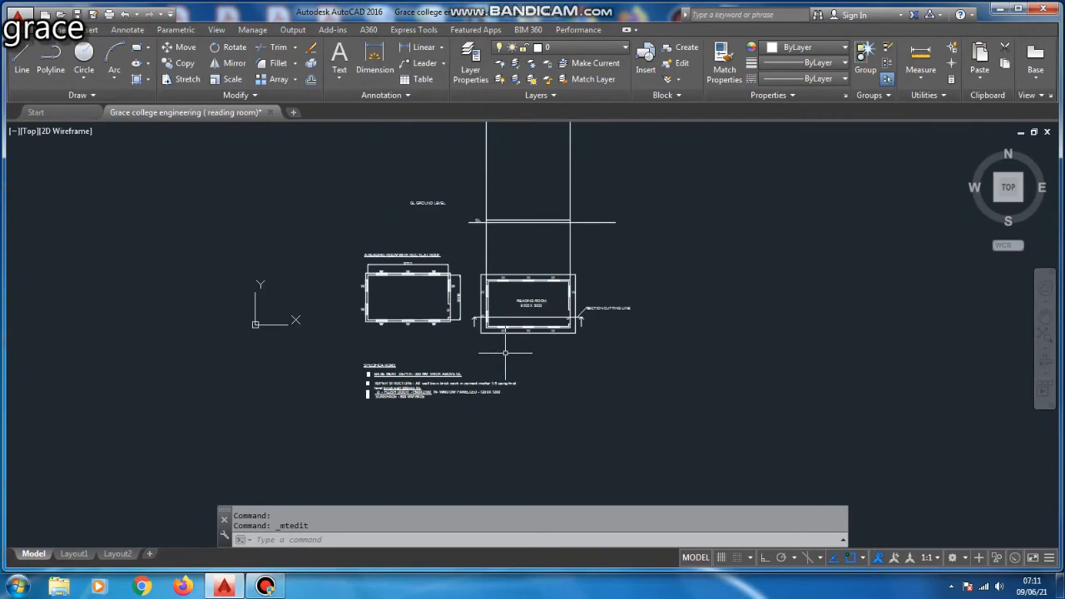
scroll(410, 399, up, 5)
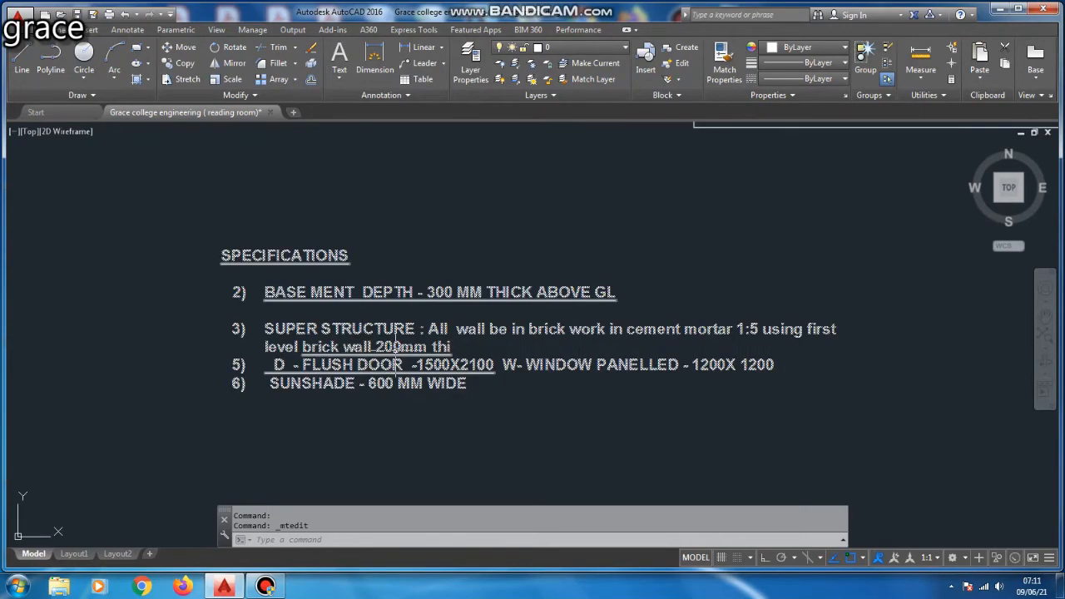
double_click(397, 347)
scroll(397, 347, down, 5)
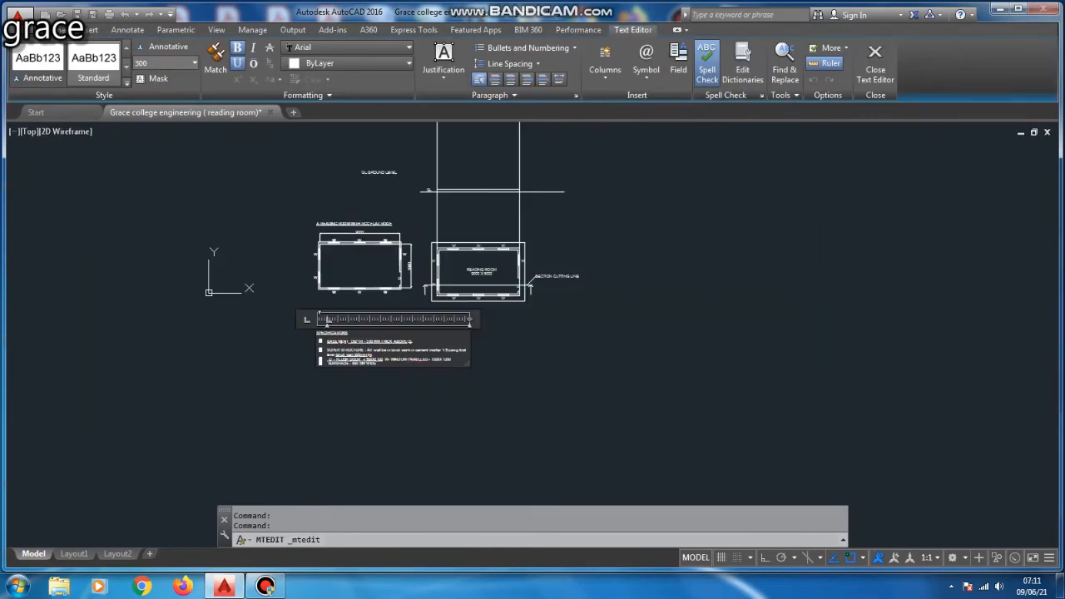
click(560, 261)
scroll(487, 177, up, 2)
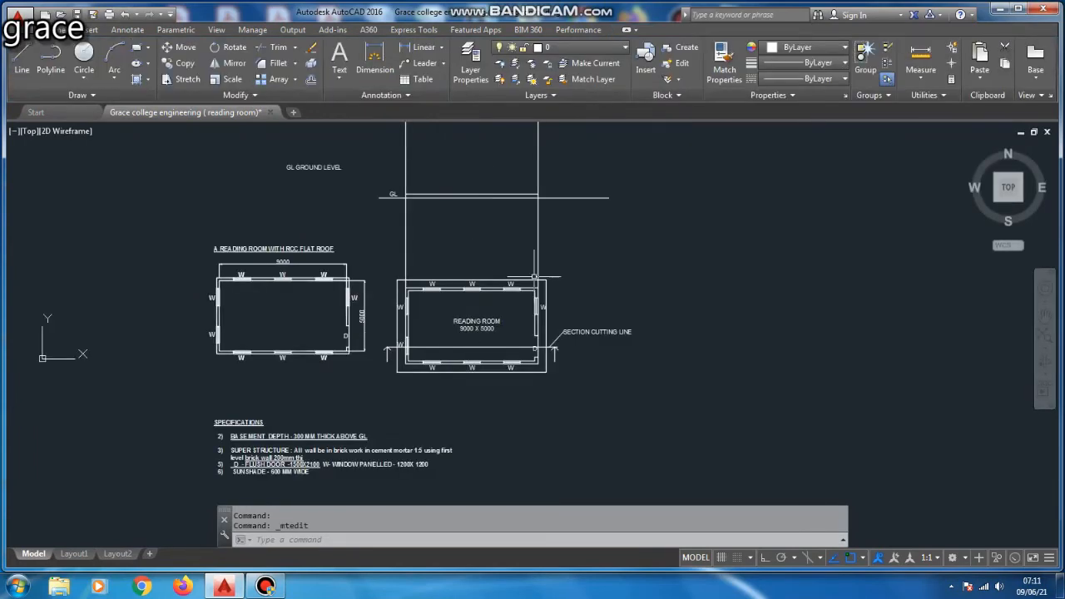
Add the line "ROOF HEIGHT -3000MM" below "GL GROUND LEVEL" in the note and widen its text frame to fit.
double_click(312, 168)
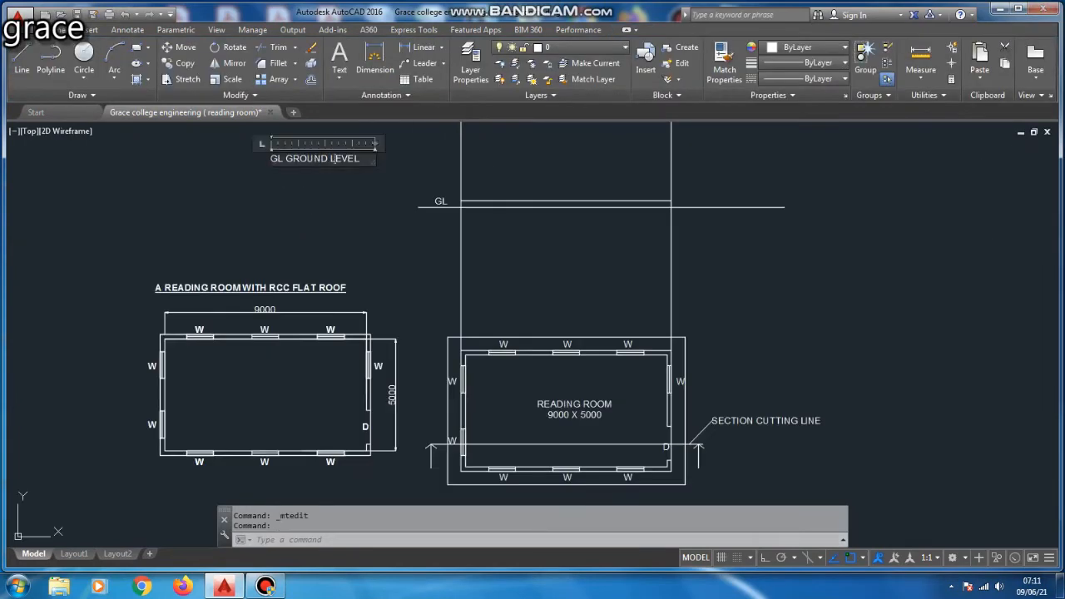
key(Return)
text(ROO)
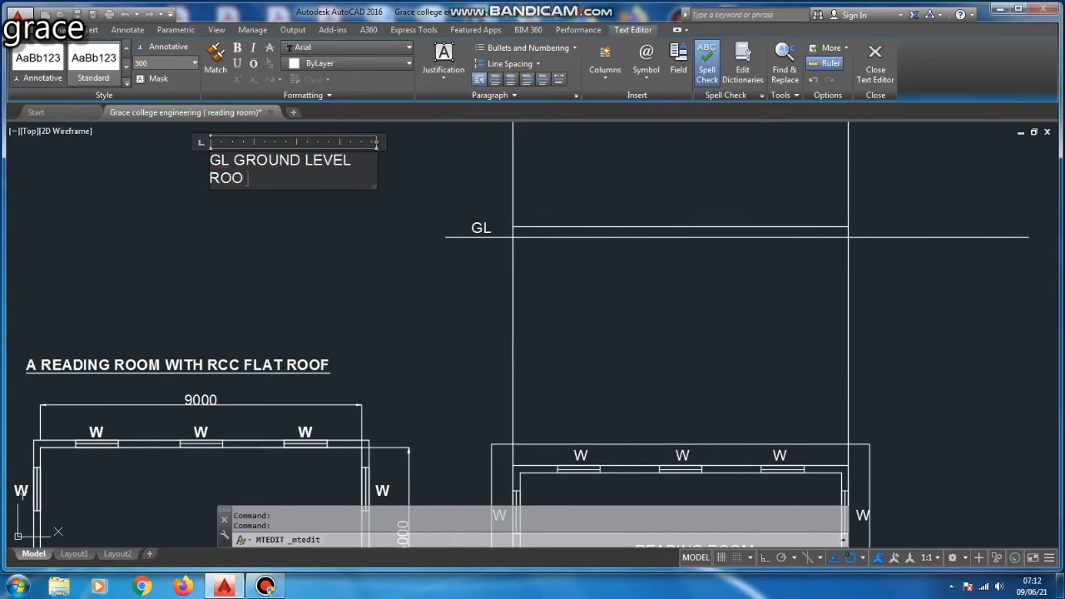
text(F HEIGHT -3000)
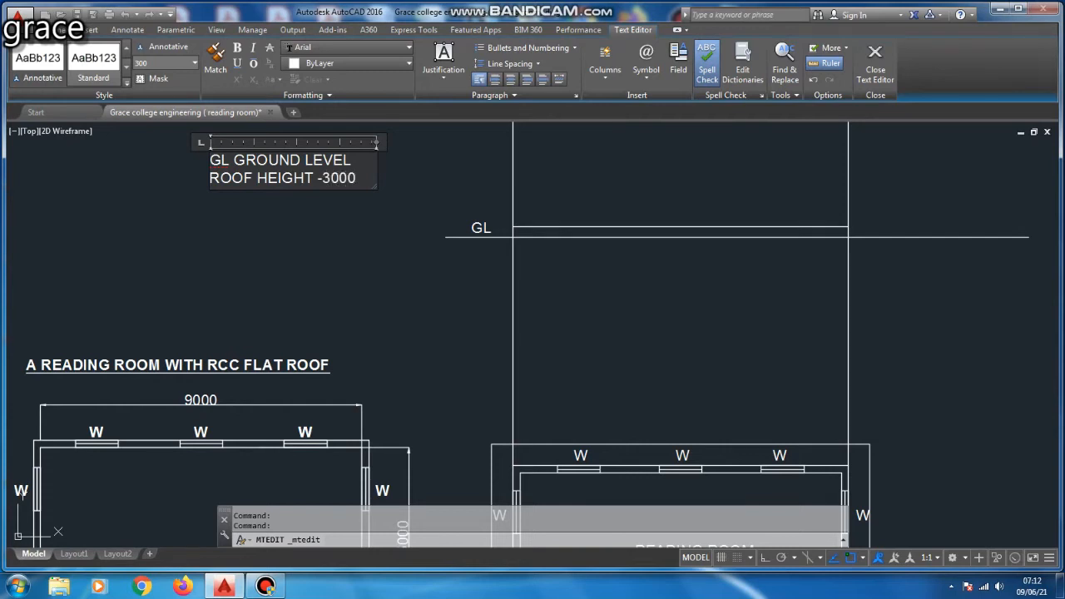
text(MM)
drag(376, 141, 464, 141)
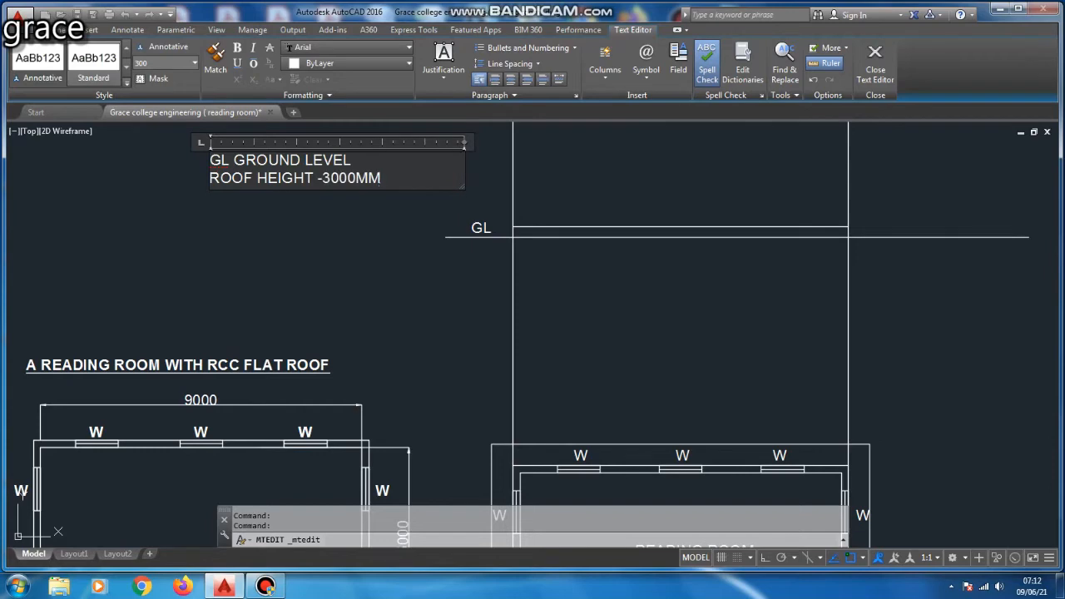
click(302, 230)
key(Escape)
Offset the basement top line 3000 mm upward between the vertical projection lines to mark the roof height.
text(O)
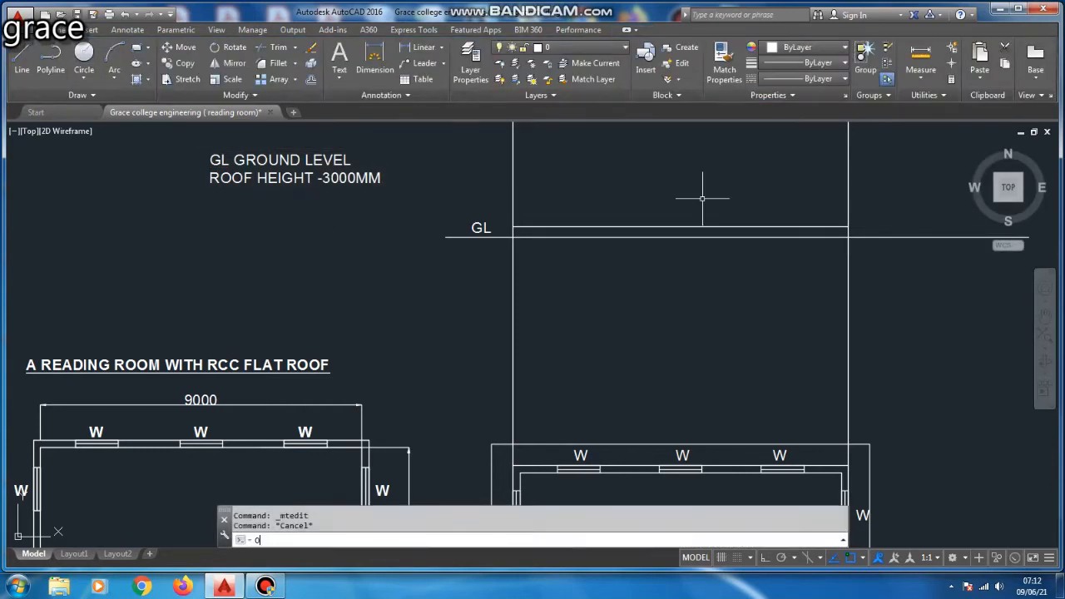
key(Return)
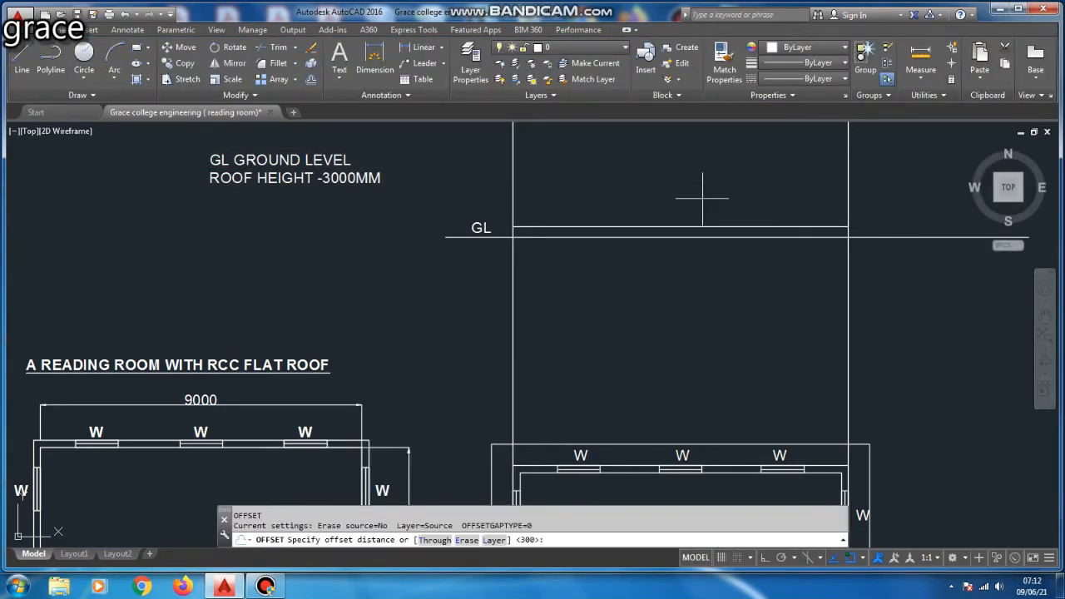
text(3)
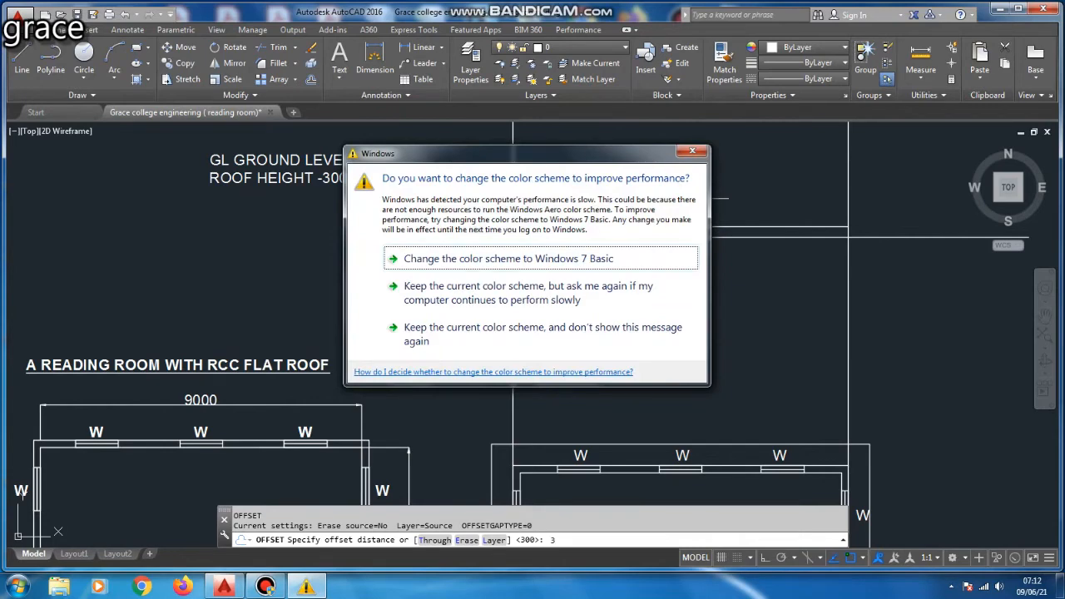
click(692, 151)
text(000)
key(Return)
scroll(677, 273, down, 3)
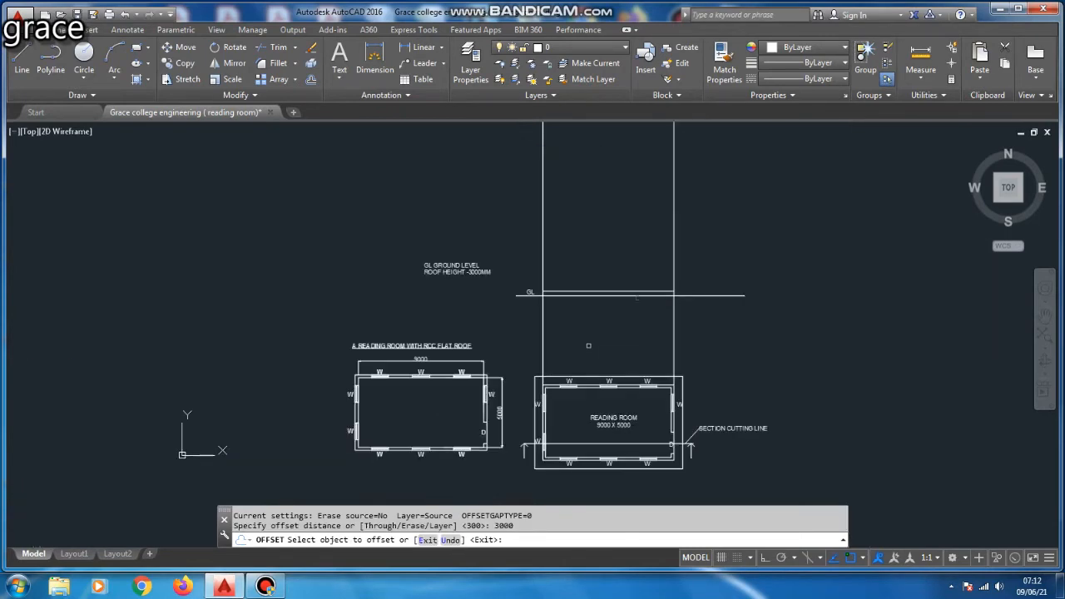
scroll(644, 274, up, 3)
scroll(638, 307, down, 2)
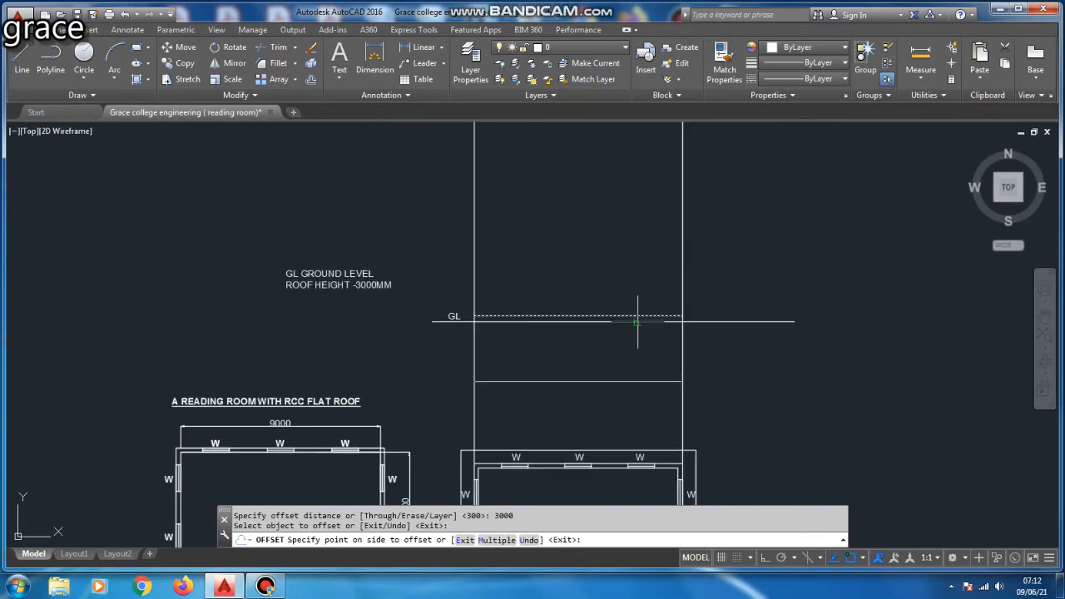
click(649, 215)
key(Escape)
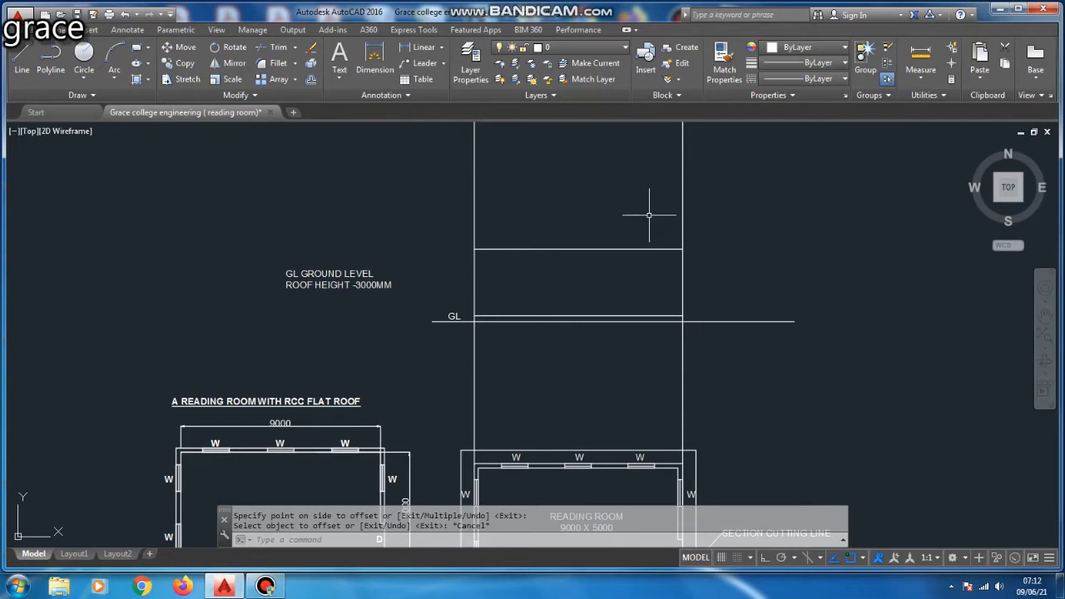
text(o)
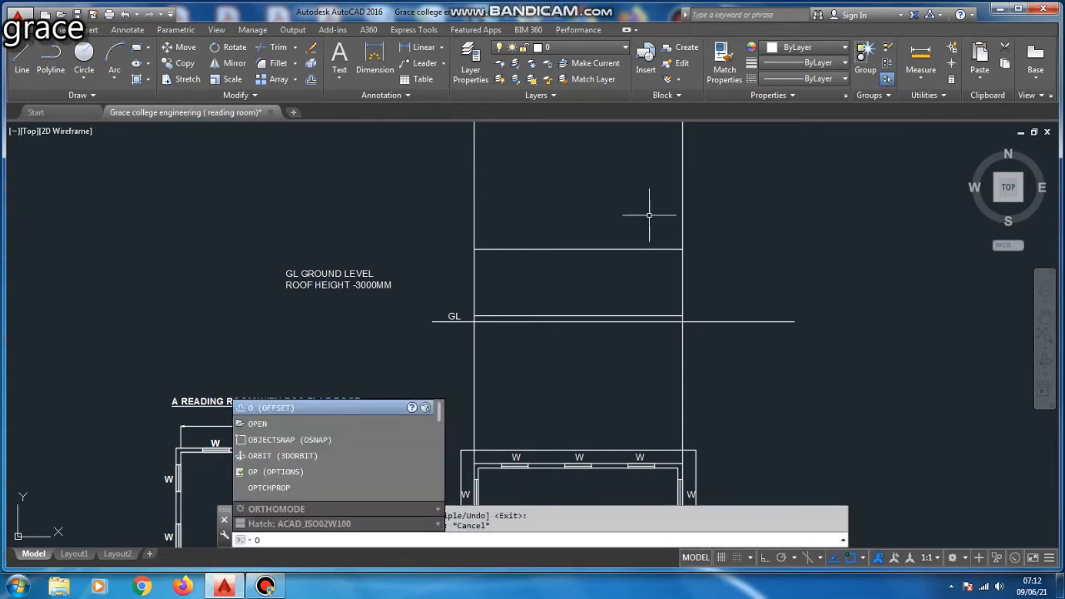
key(Return)
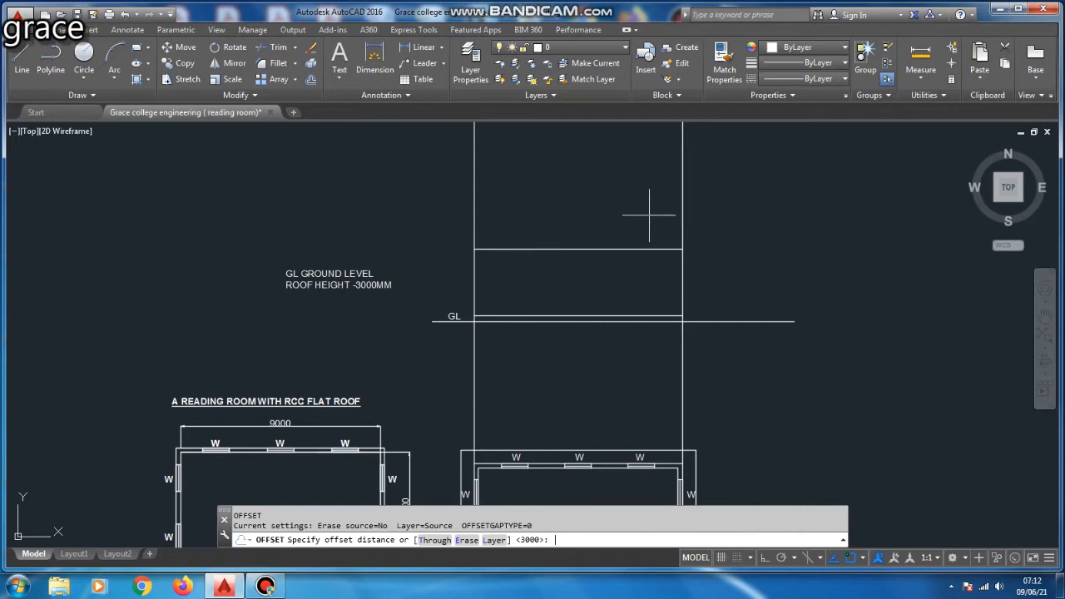
scroll(431, 267, up, 4)
key(Escape)
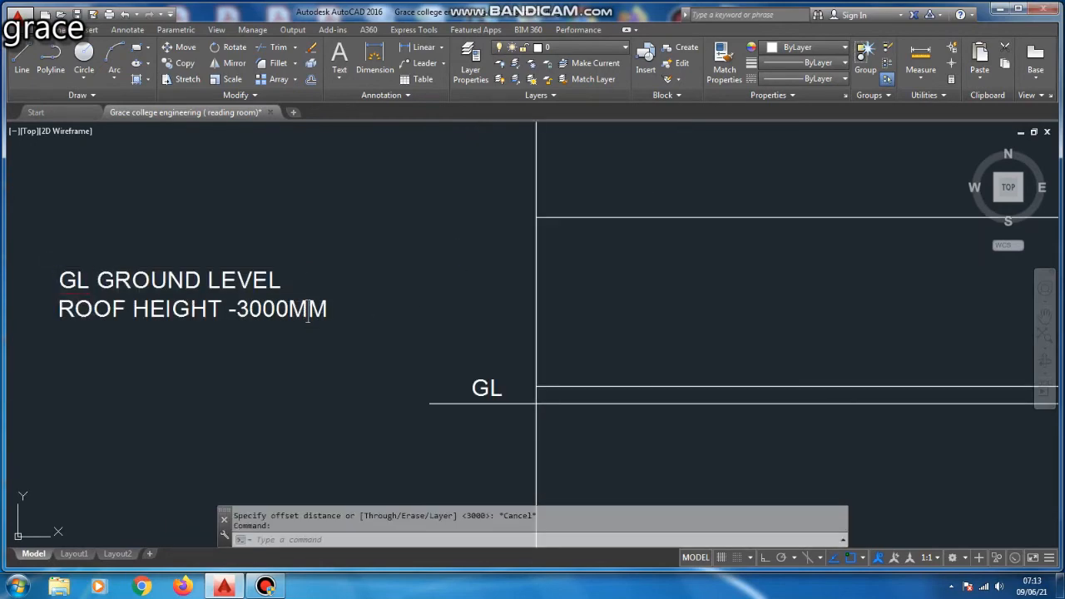
Add the line "ROOF THICK -100MM" to the note below the roof height entry.
double_click(308, 309)
key(Return)
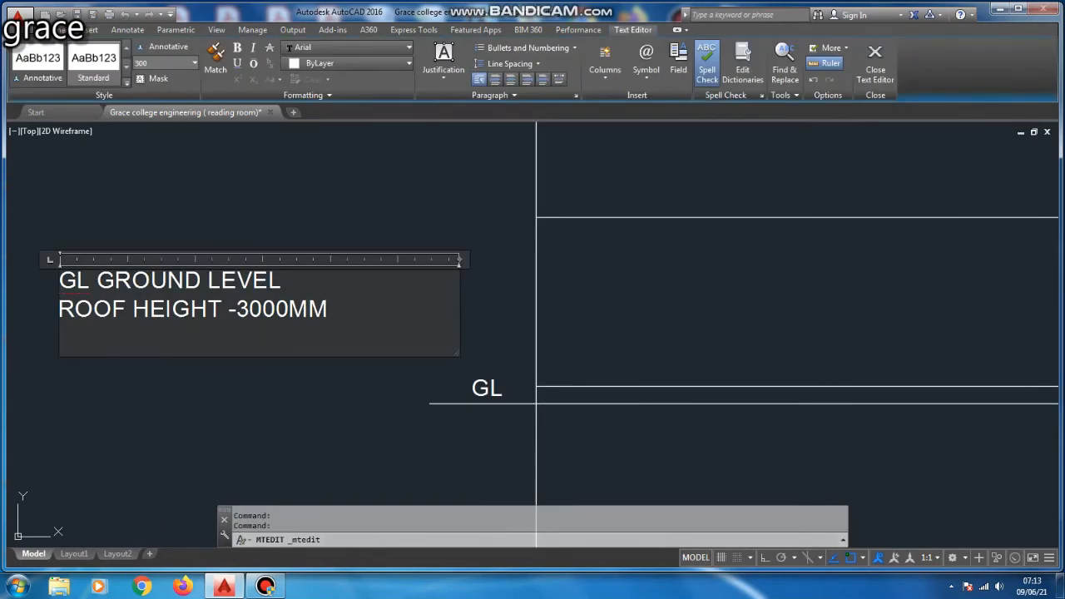
text(ROOF)
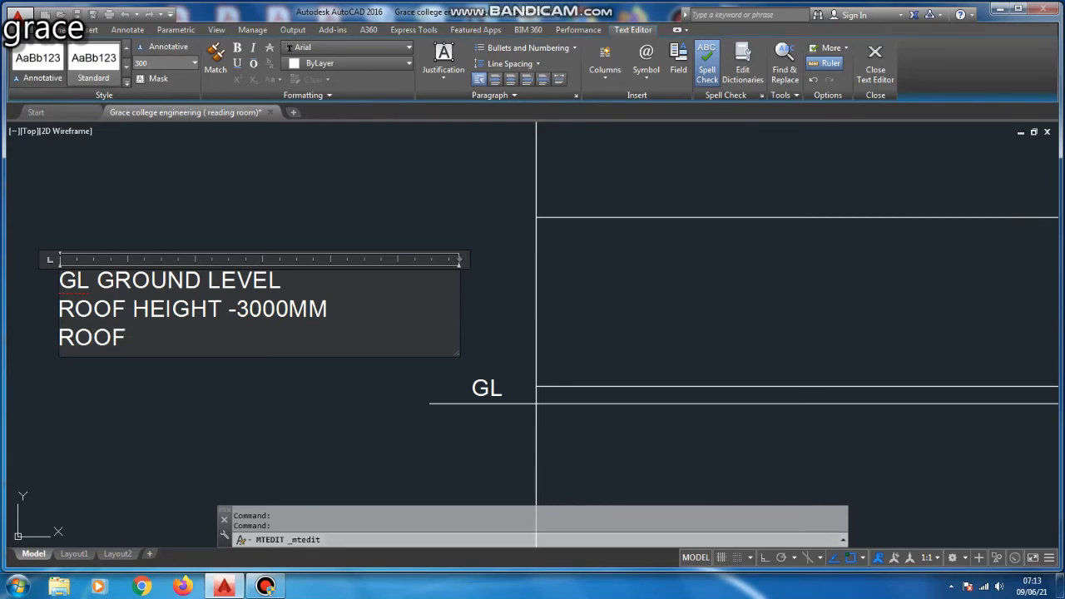
text( THICK -100)
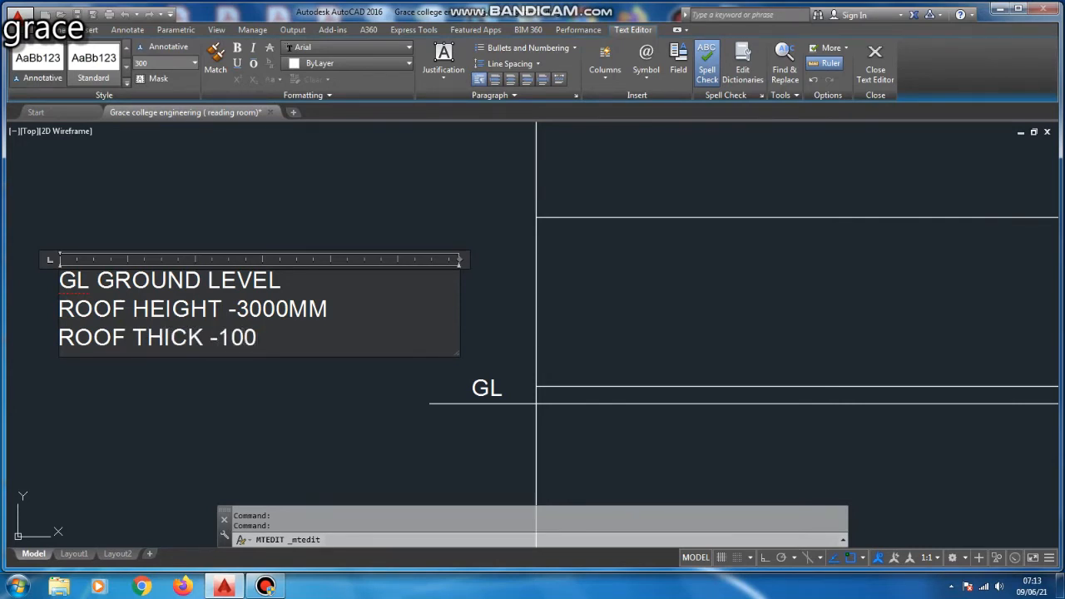
text(MM)
click(359, 357)
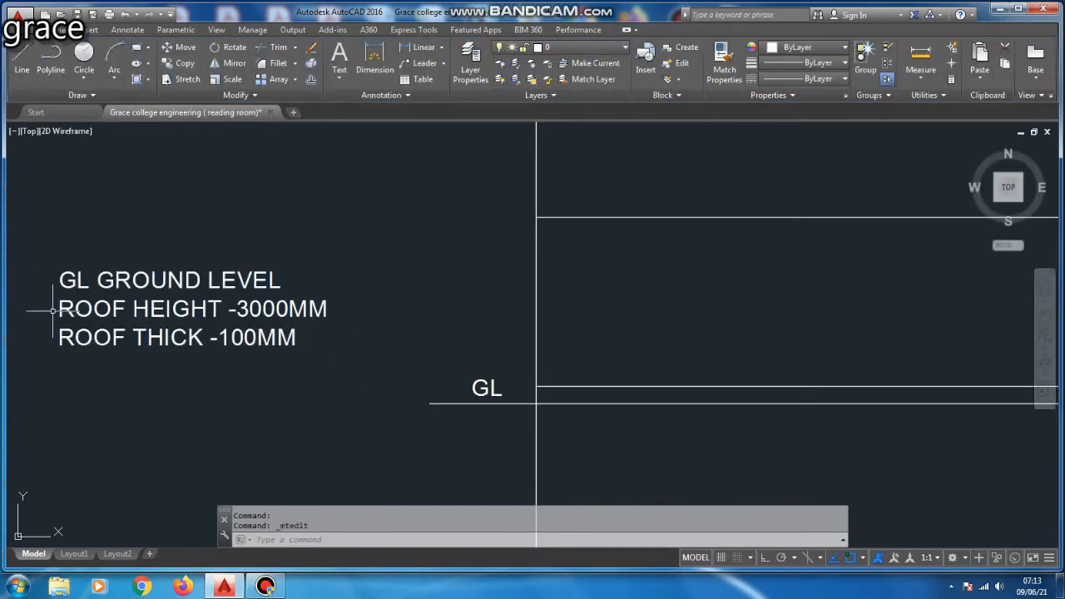
Offset the roof height line 100 mm upward to form the roof slab thickness.
scroll(359, 358, down, 2)
text(O)
key(Return)
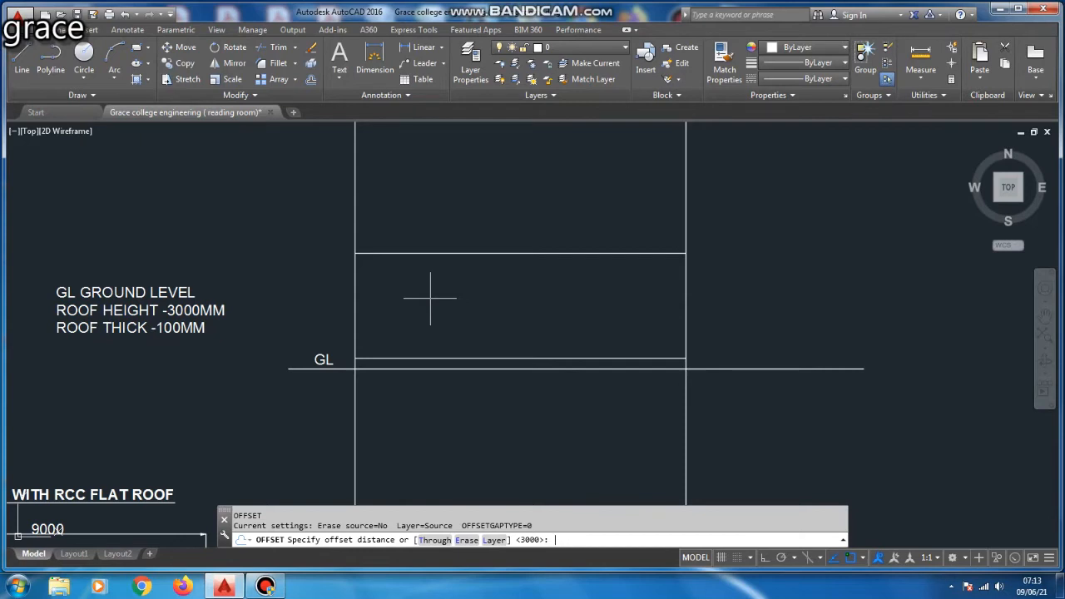
text(100)
key(Return)
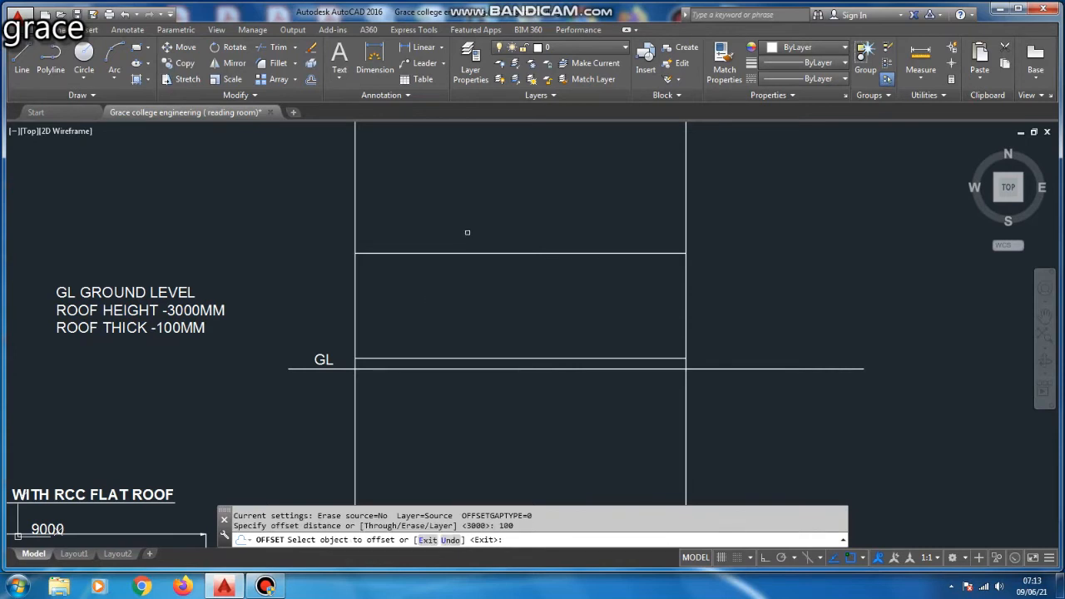
click(452, 252)
click(460, 205)
key(Escape)
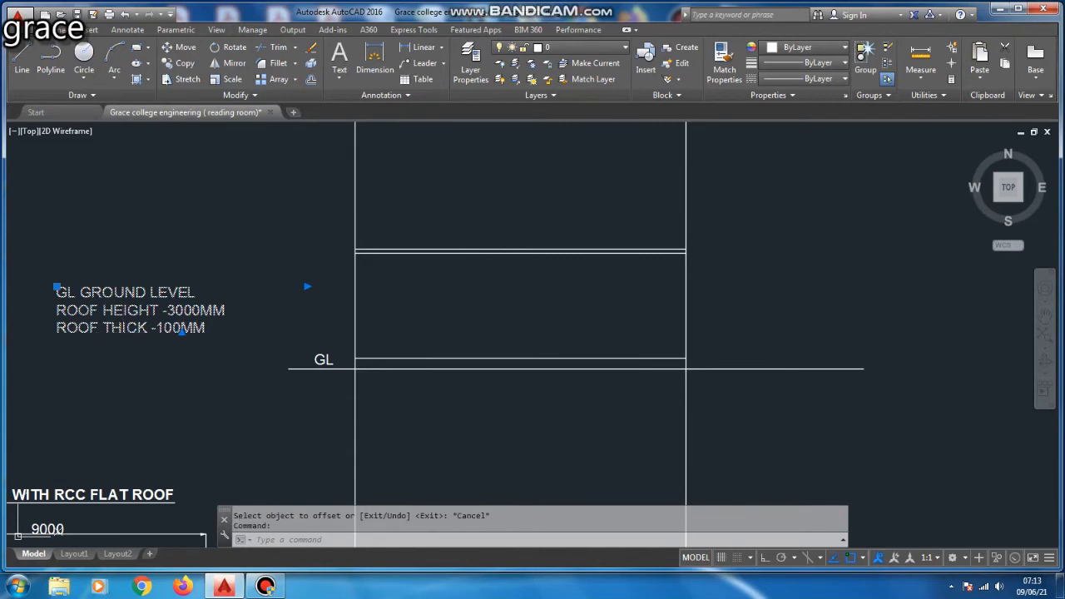
Add the line "PARAPET WALL - 450 MM HEIGHT" to the note below the roof thickness entry.
double_click(117, 324)
key(Return)
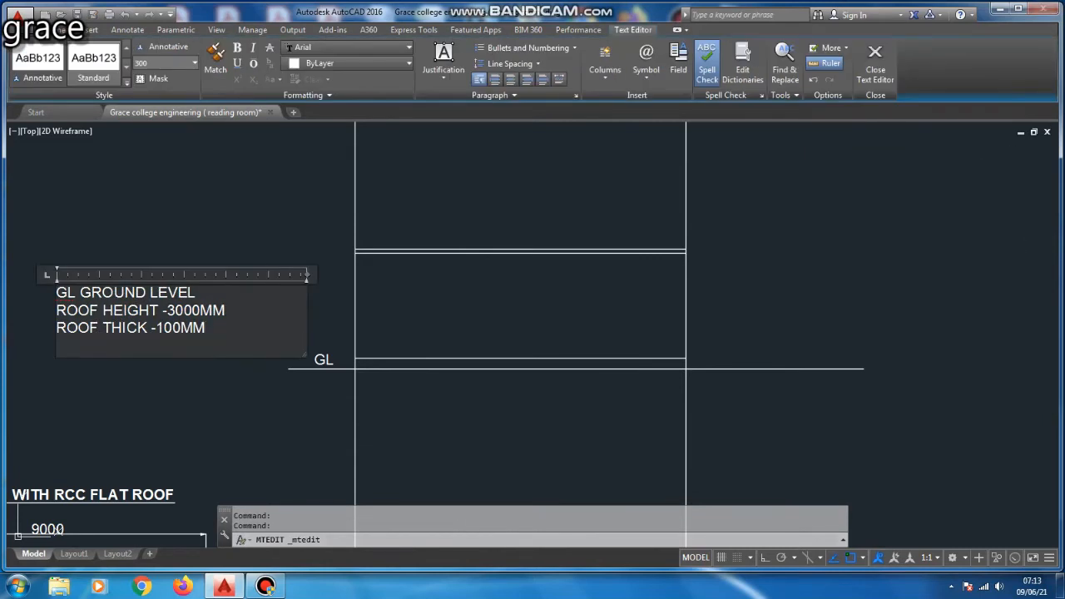
text(PARAPET WALL)
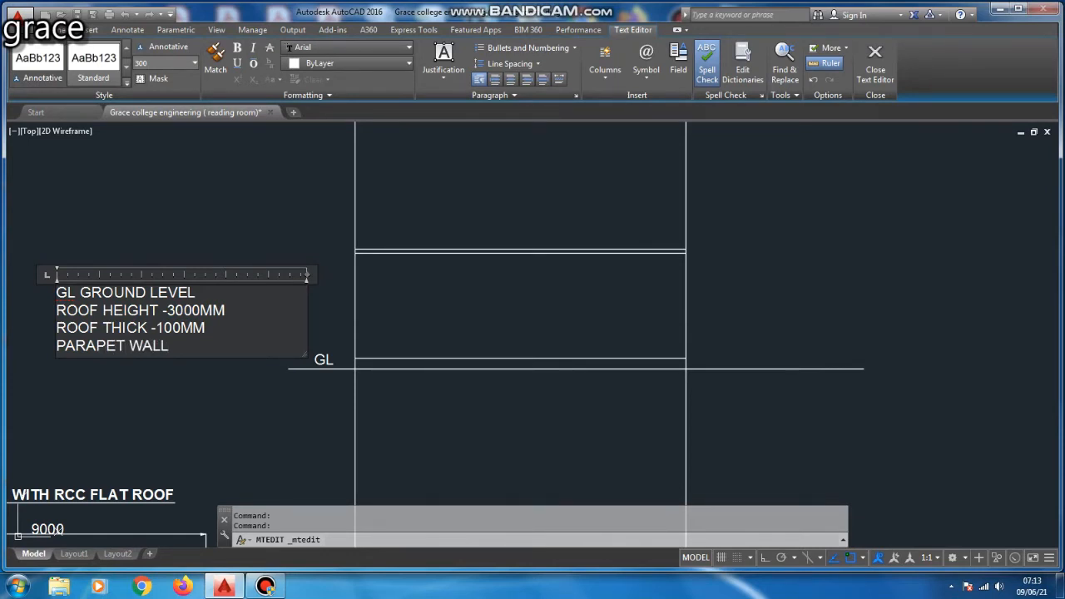
text( -)
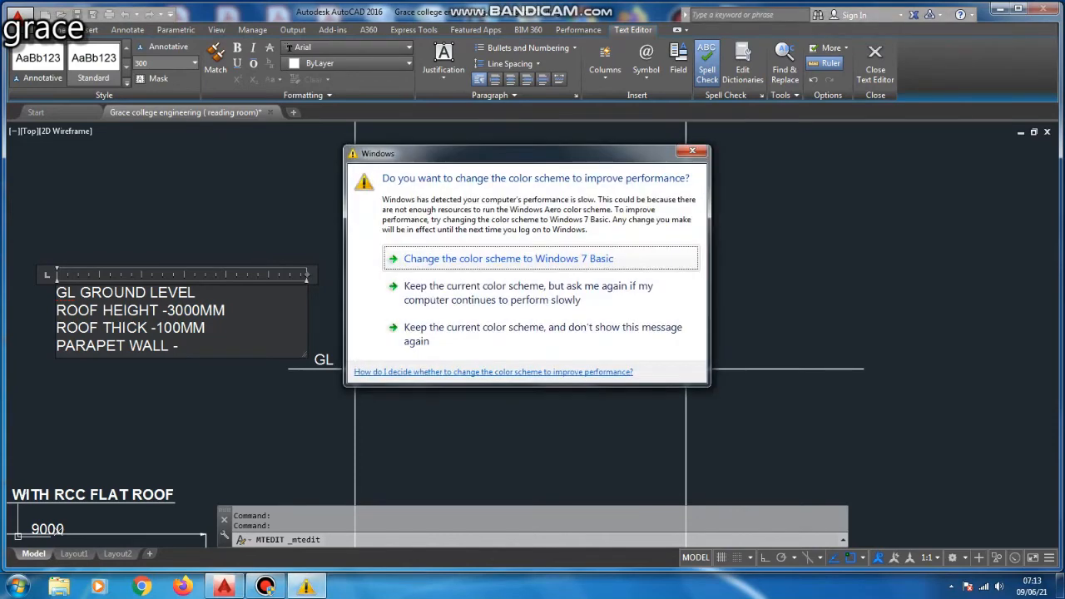
key(Escape)
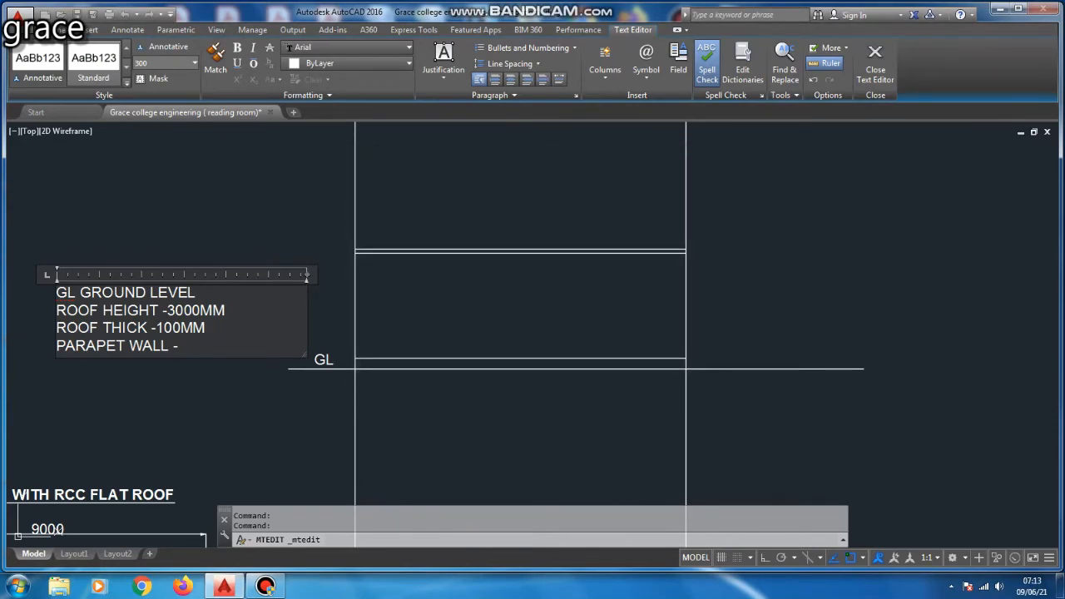
scroll(125, 333, up, 4)
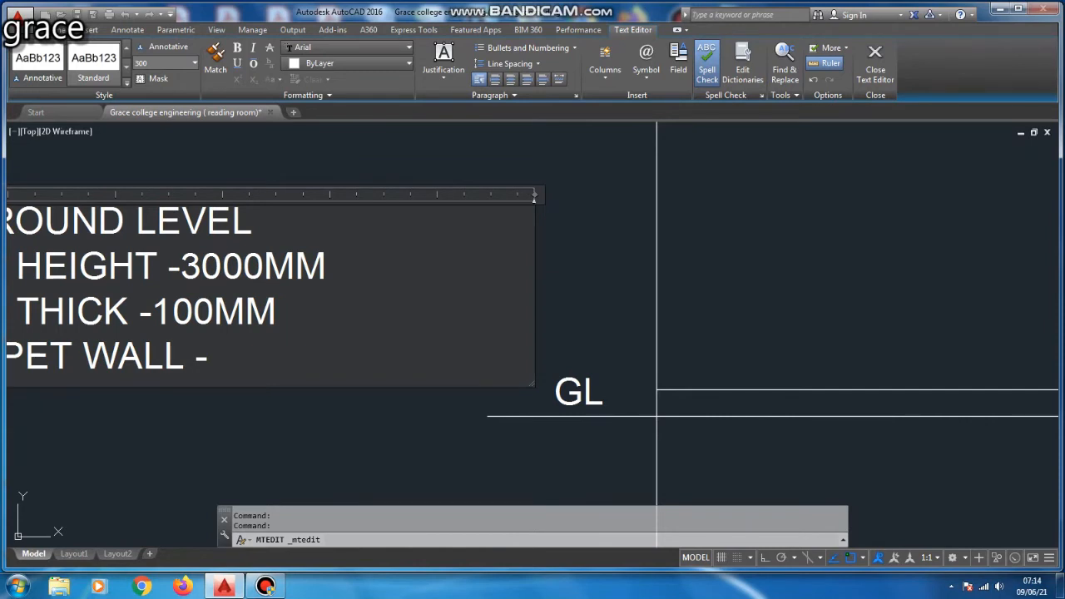
text(450 MM)
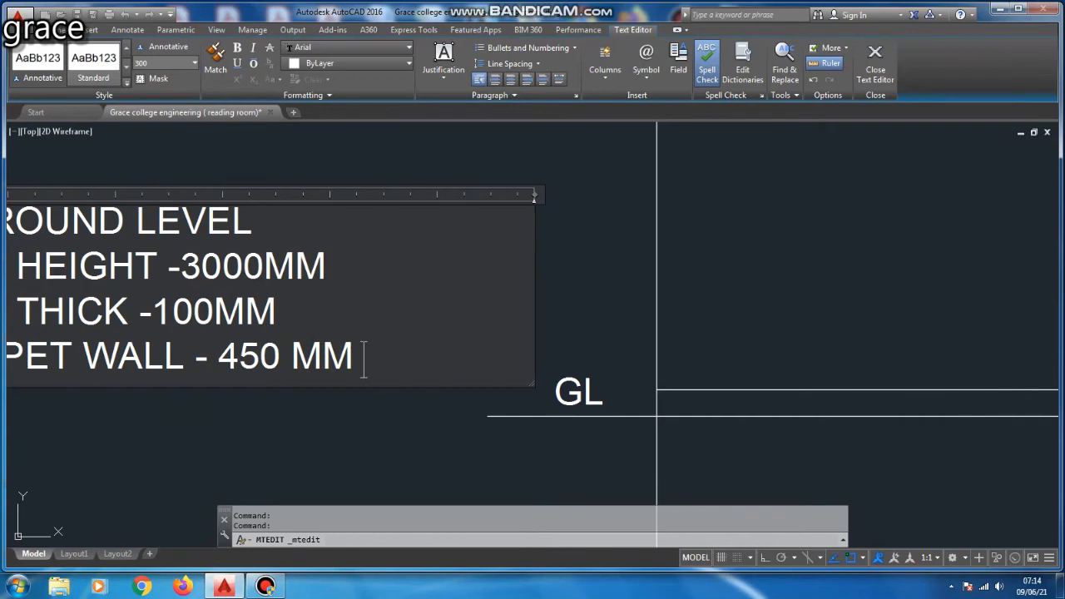
text( HEI)
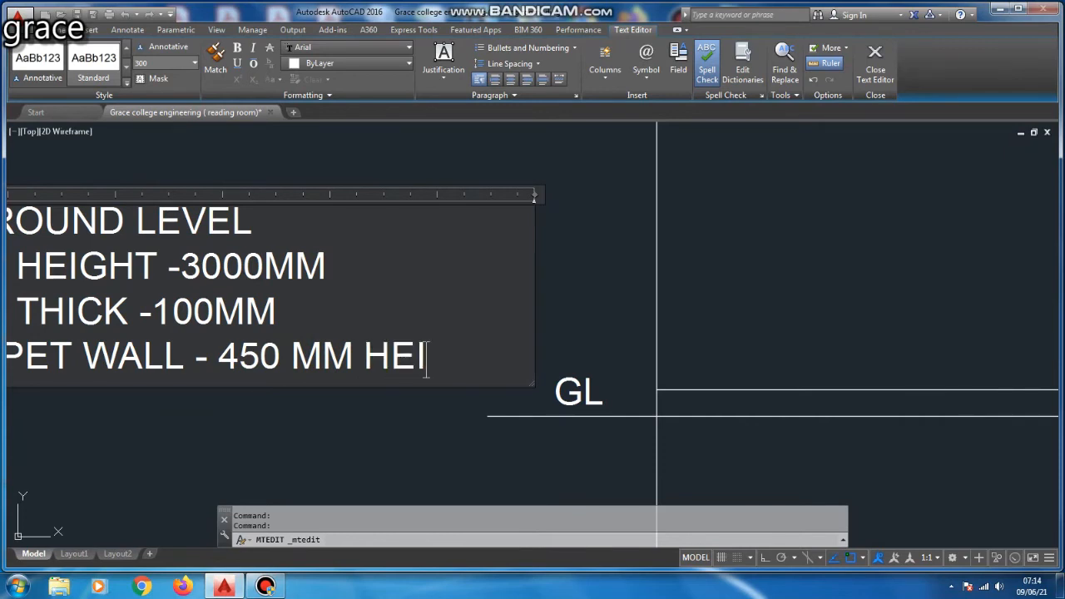
text(GHT)
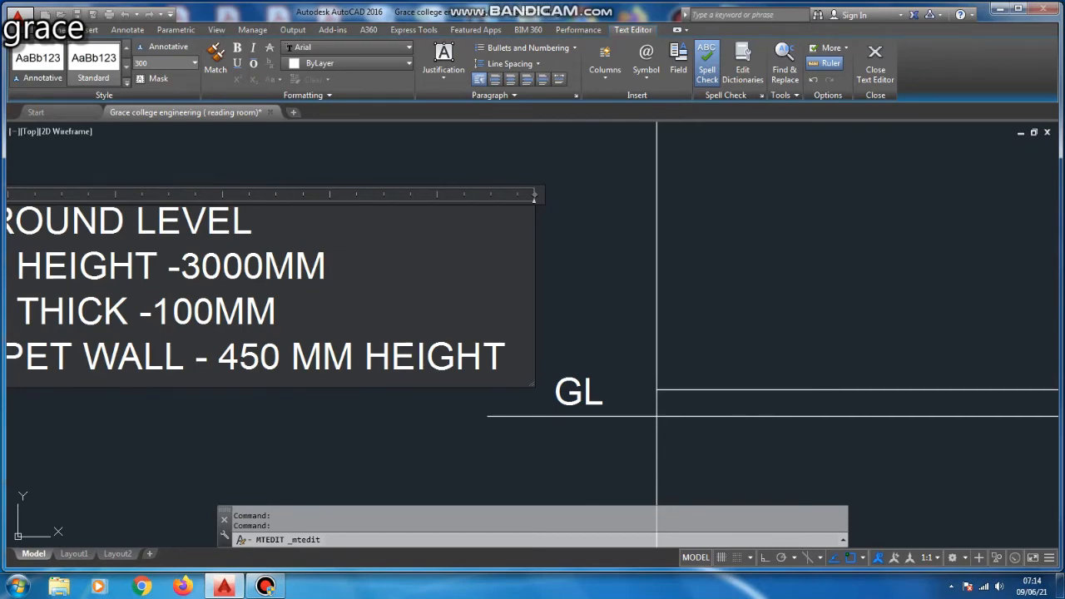
scroll(367, 354, down, 4)
key(Escape)
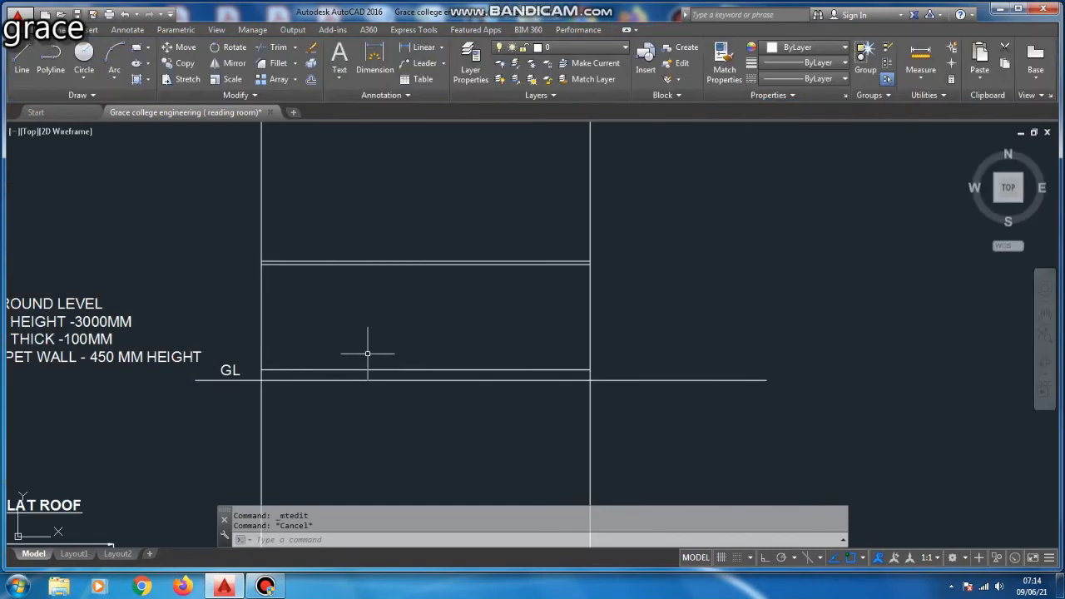
text(o)
key(Return)
text(45)
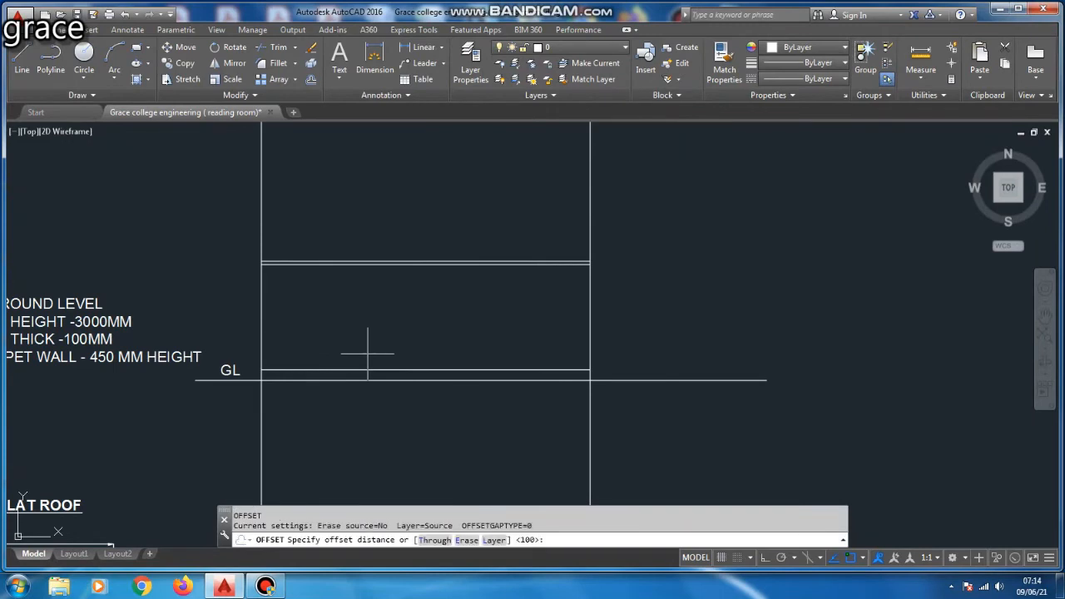
text(0)
key(Return)
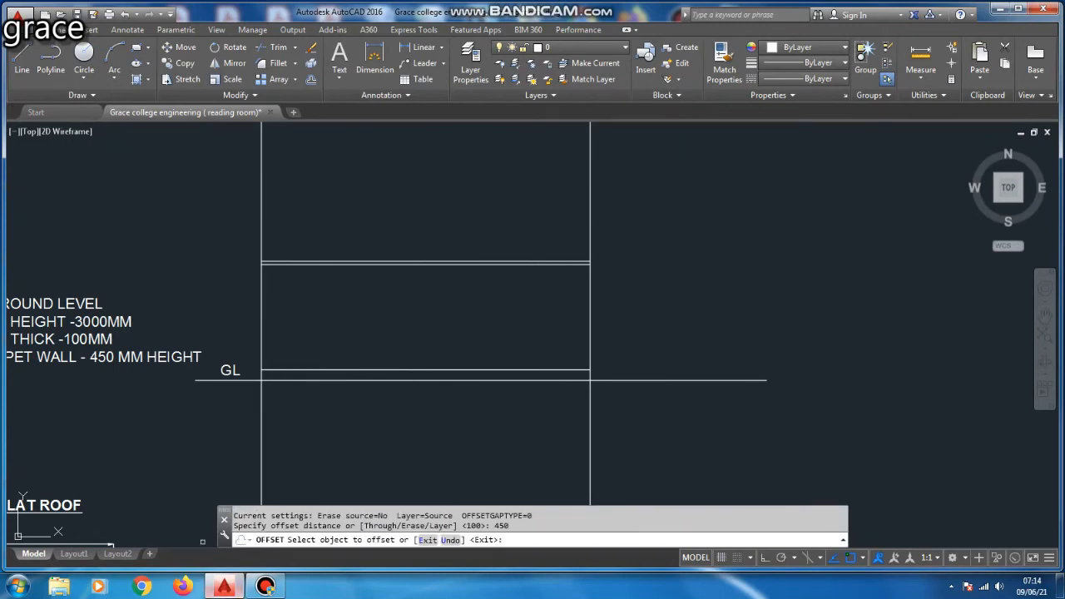
click(266, 585)
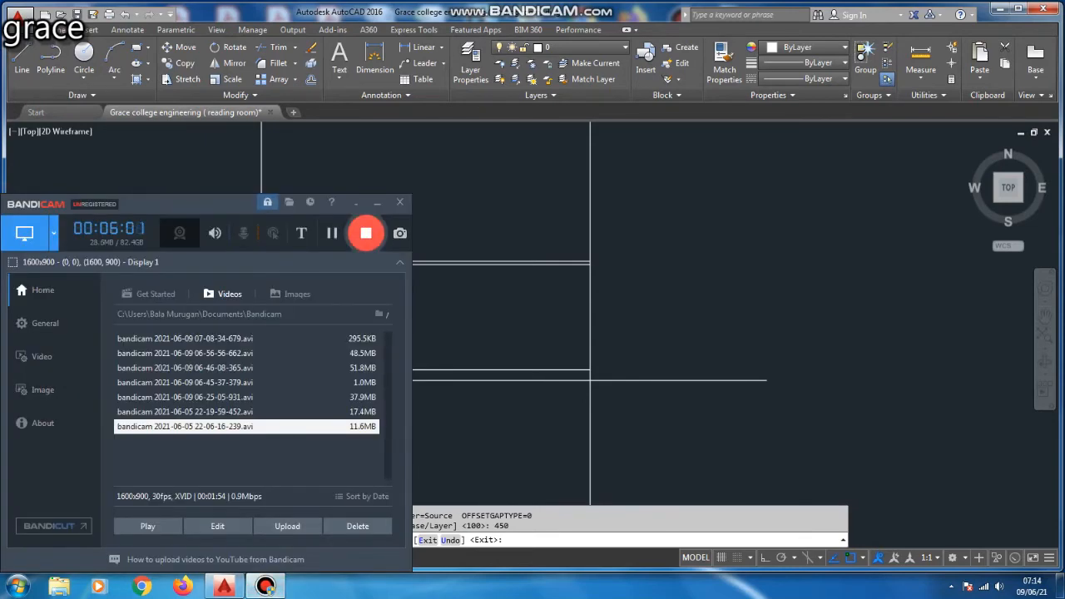
click(377, 203)
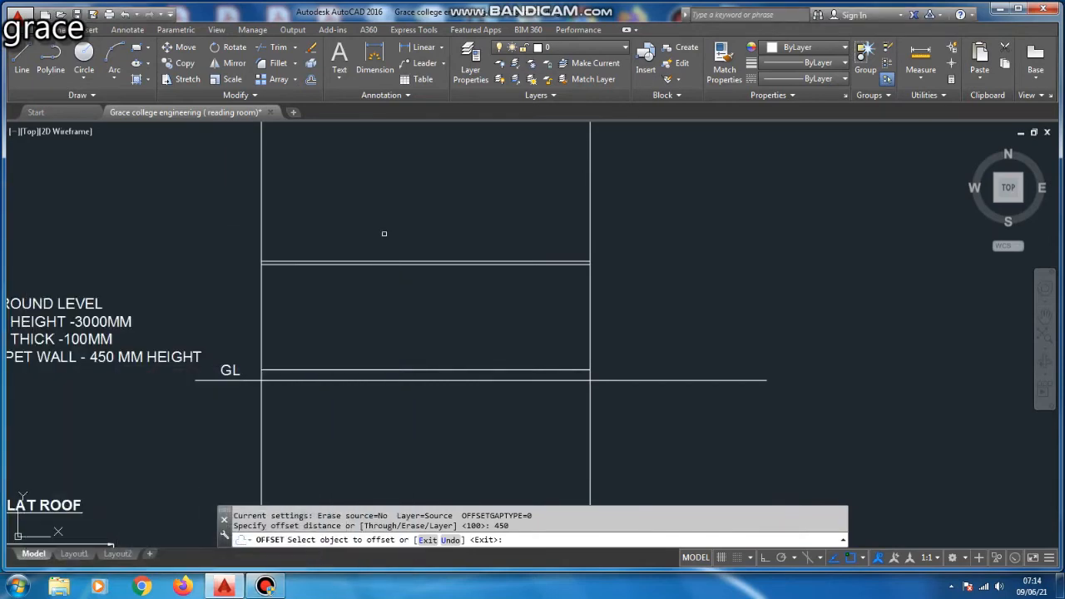
click(389, 238)
key(Escape)
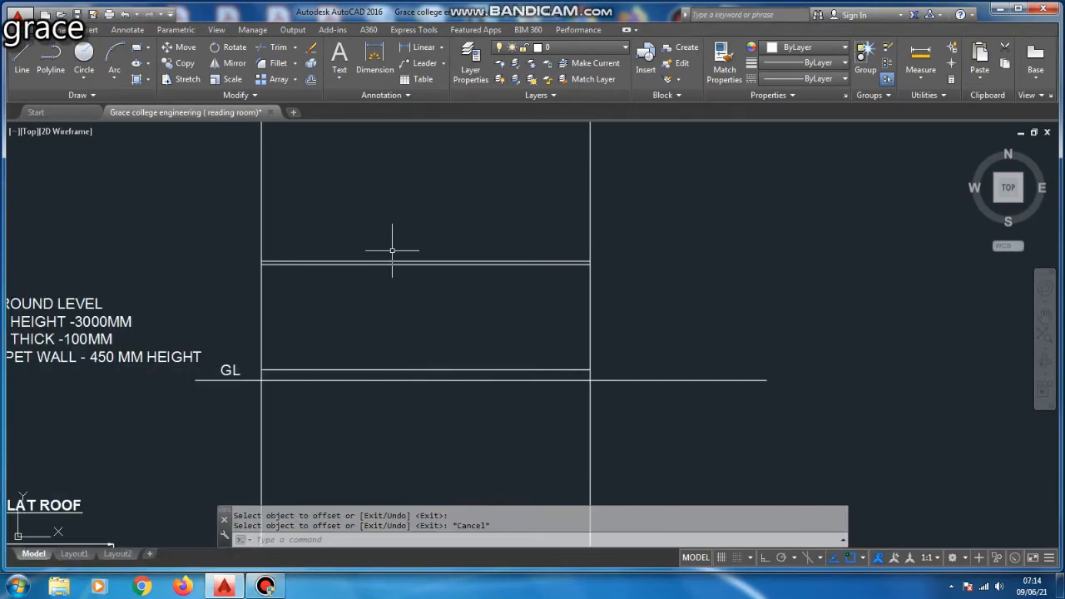
Offset the roof slab's top line 450 mm upward to form the parapet wall height.
text(o)
key(Return)
text(45)
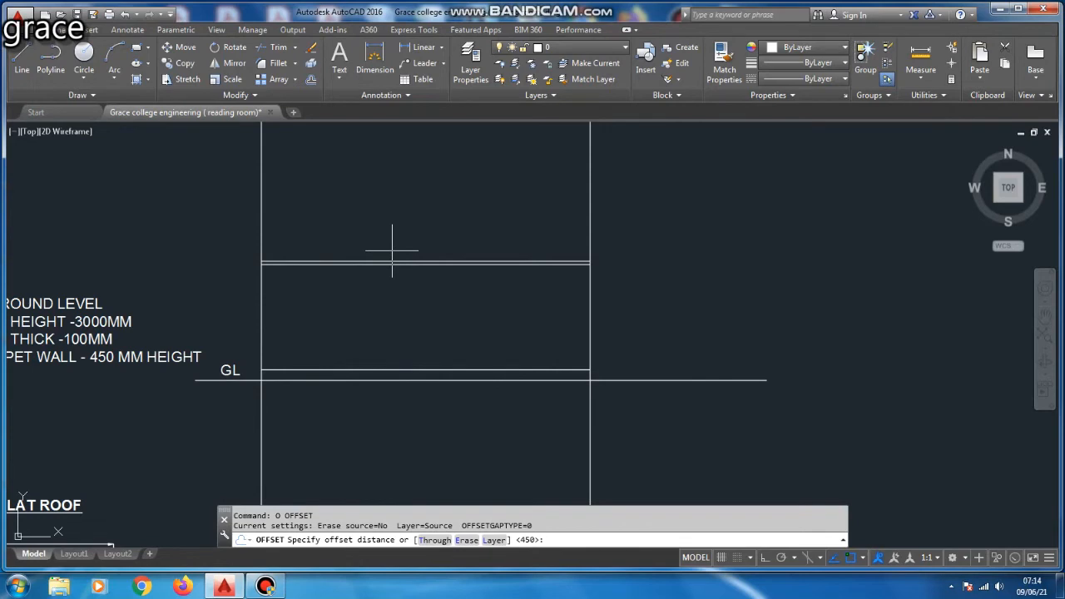
text(0)
key(Return)
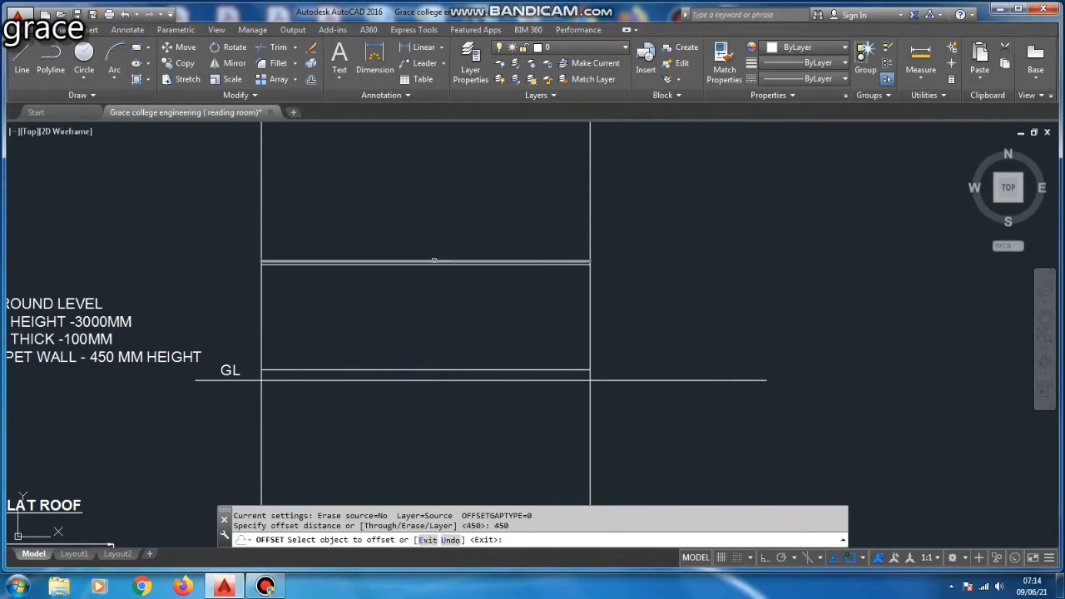
click(435, 260)
click(462, 186)
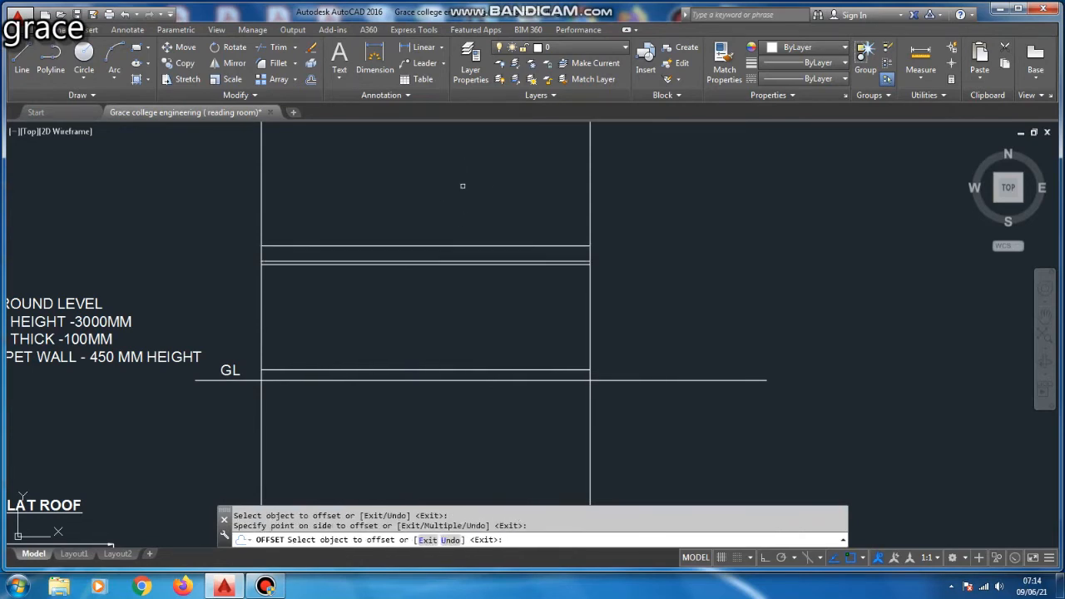
scroll(483, 275, down, 3)
key(Escape)
scroll(482, 233, up, 3)
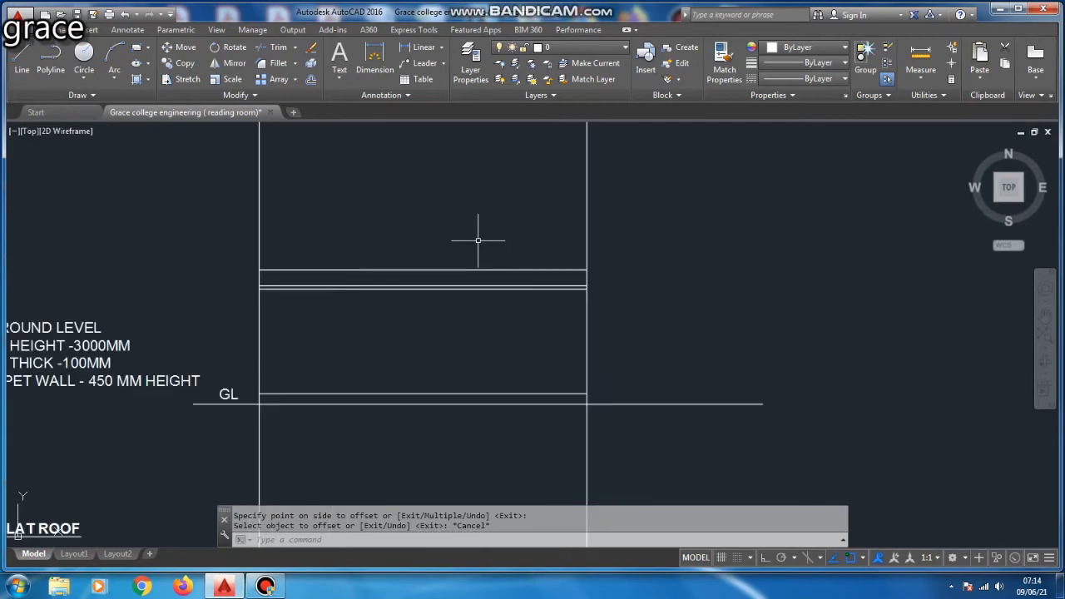
Trim both vertical projection lines above the parapet's top line.
text(tr)
key(Return)
text(TR)
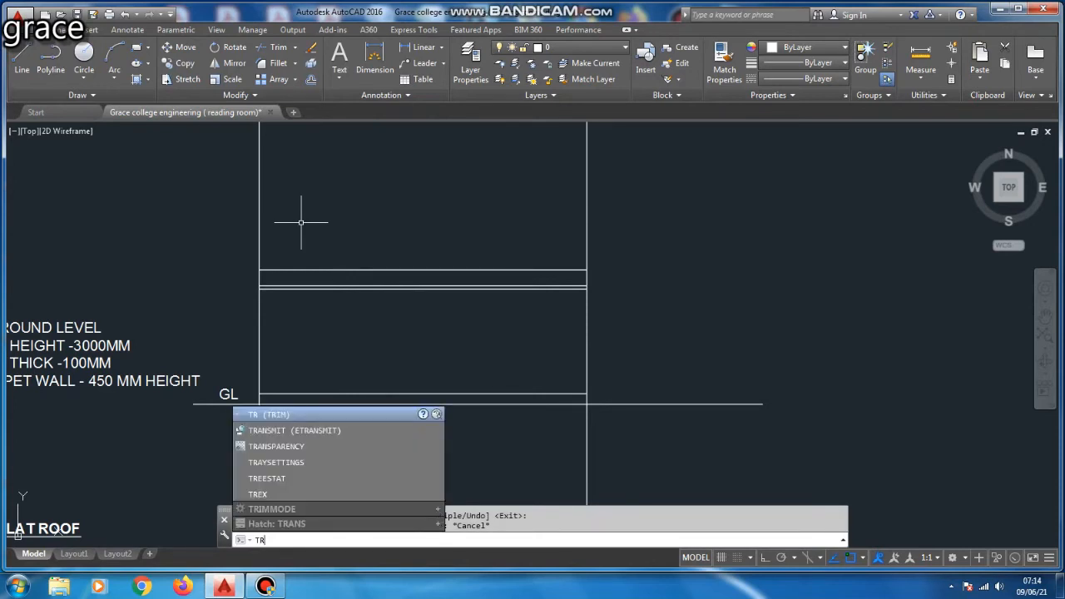
key(Return)
key(Return)
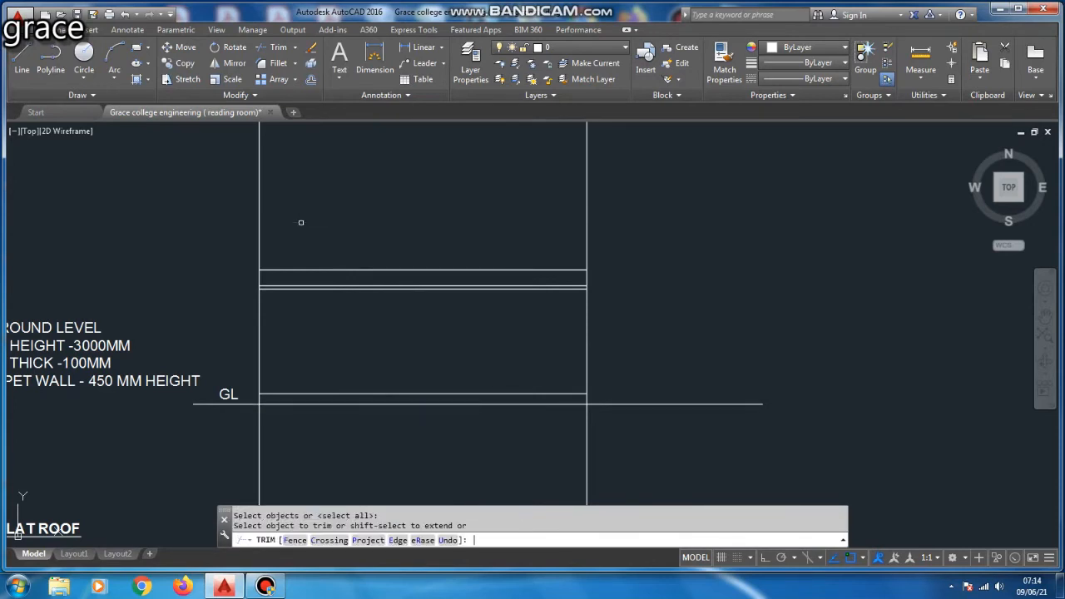
click(282, 212)
click(244, 216)
click(517, 209)
click(790, 214)
Trim both vertical projection lines between the ground level line and the plan below.
scroll(675, 203, down, 4)
scroll(652, 301, up, 4)
click(656, 297)
click(247, 321)
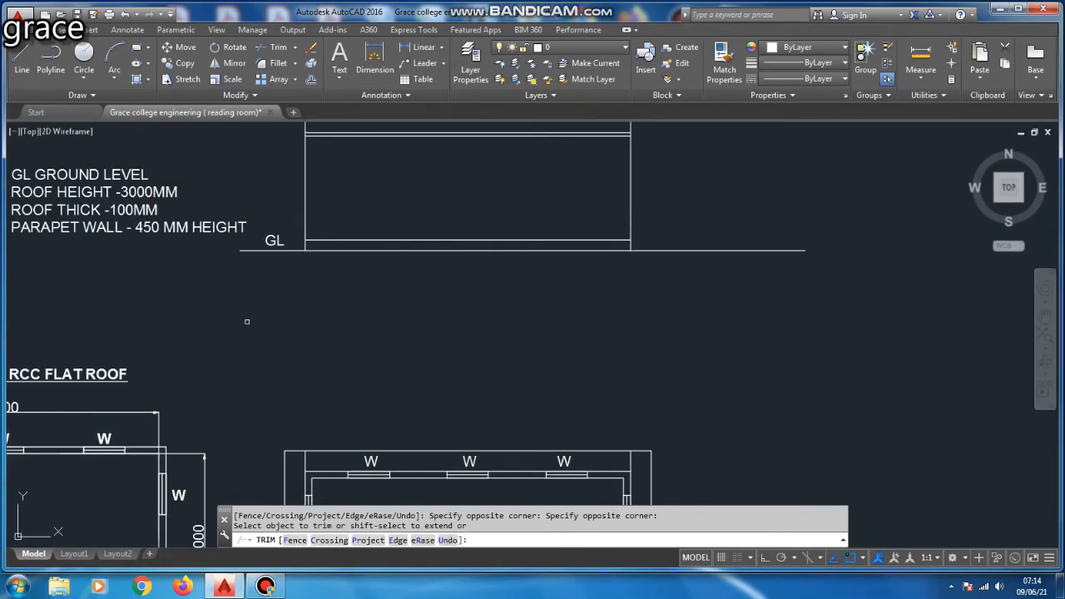
key(Escape)
Delete the leftover projection line segments between the sunshade outline and the wall corners on the reading room plan.
scroll(258, 333, down, 3)
scroll(323, 269, up, 5)
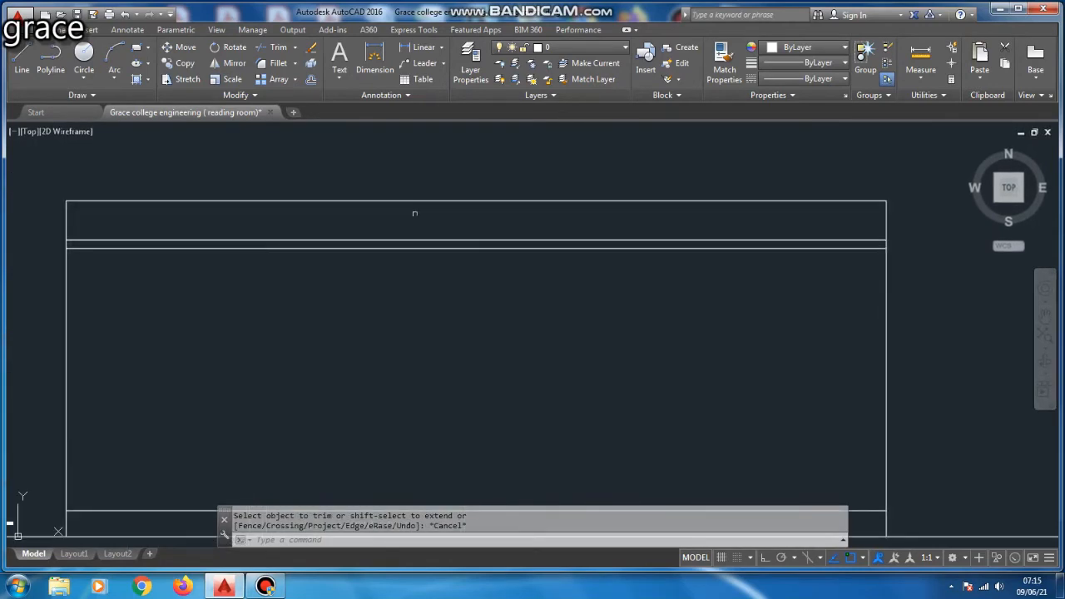
scroll(682, 183, down, 5)
scroll(395, 363, up, 4)
click(428, 337)
click(403, 342)
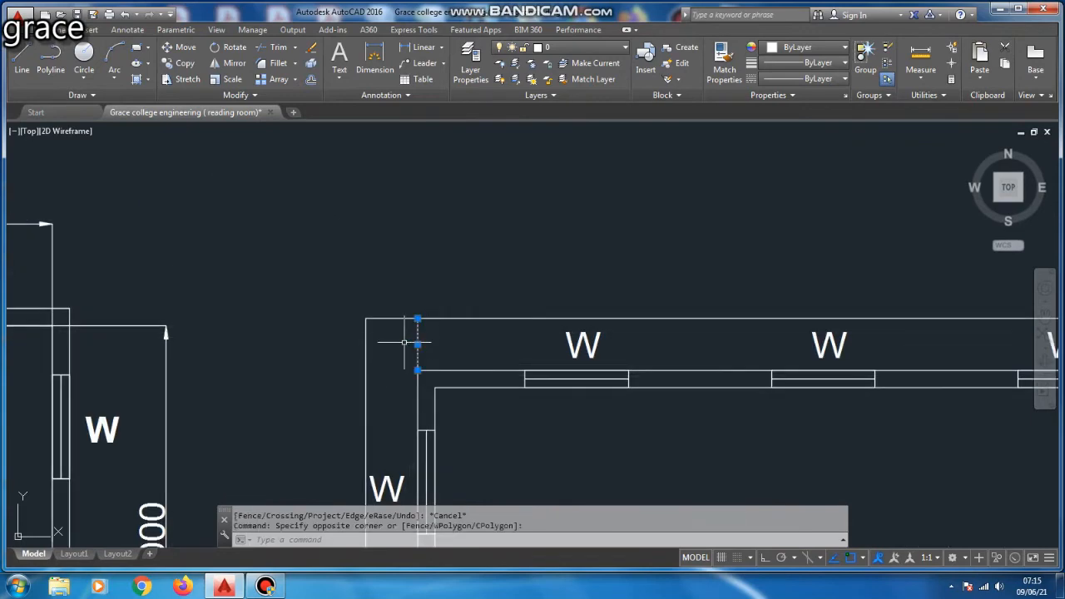
scroll(571, 381, down, 4)
scroll(623, 305, up, 4)
click(646, 309)
click(604, 321)
key(Delete)
scroll(604, 321, down, 5)
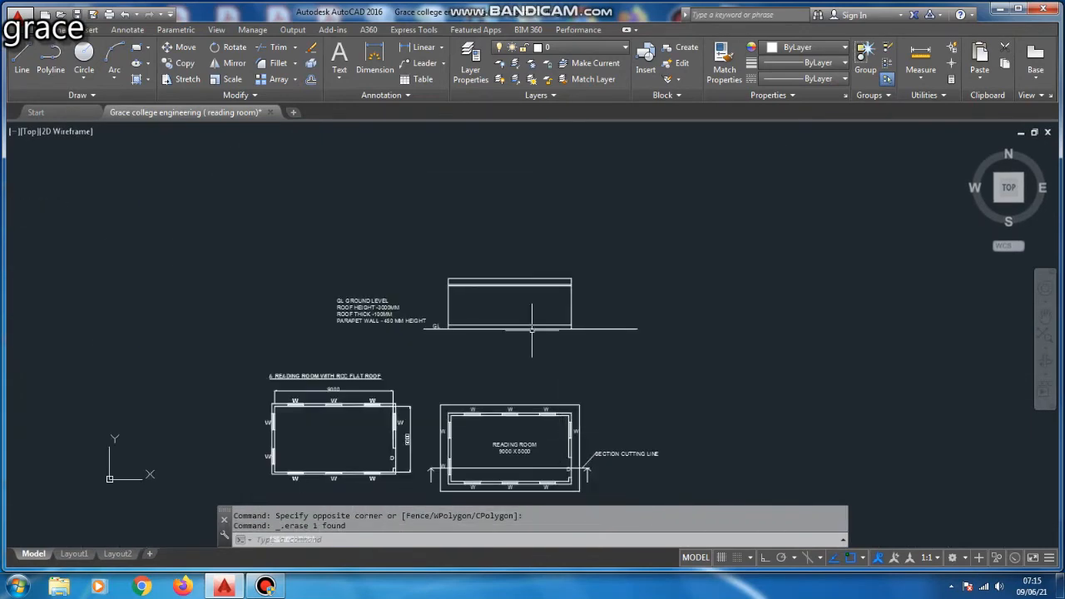
Review the specifications below the plans for the brick wall thickness.
scroll(387, 312, up, 4)
scroll(474, 221, down, 2)
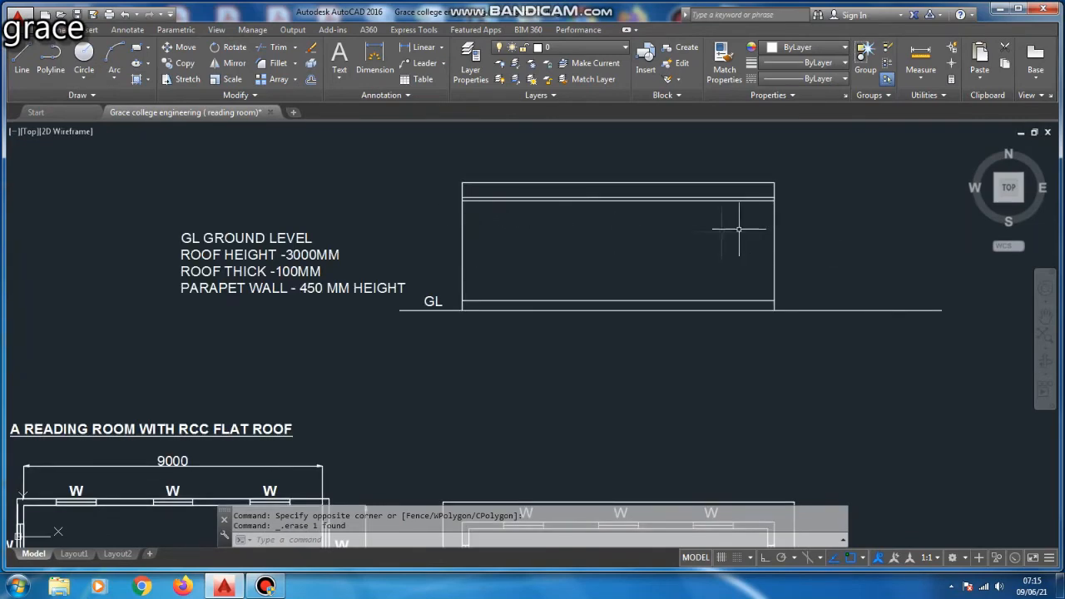
scroll(628, 284, down, 3)
scroll(491, 478, up, 6)
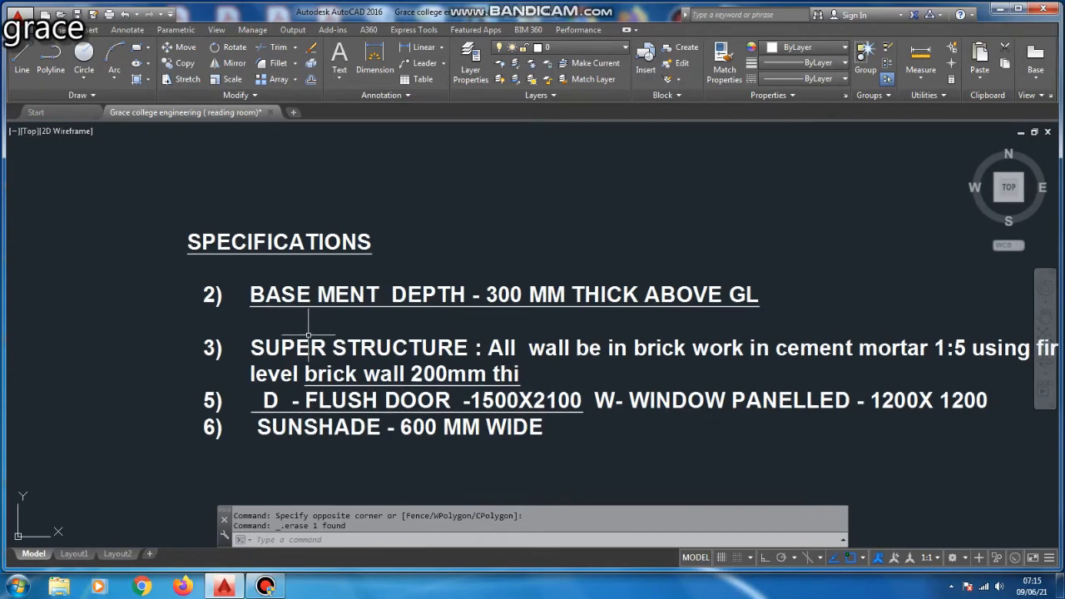
scroll(282, 327, down, 2)
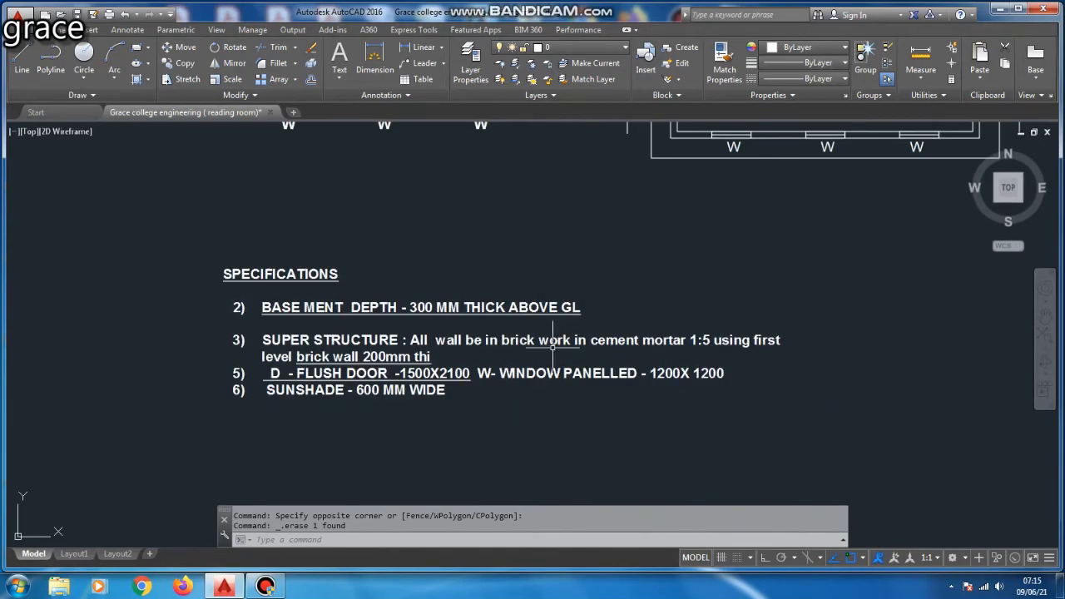
scroll(159, 296, down, 5)
scroll(570, 230, up, 4)
Add a linear dimension across the plan's upper wall thickness, between the middle and last windows.
scroll(435, 138, up, 4)
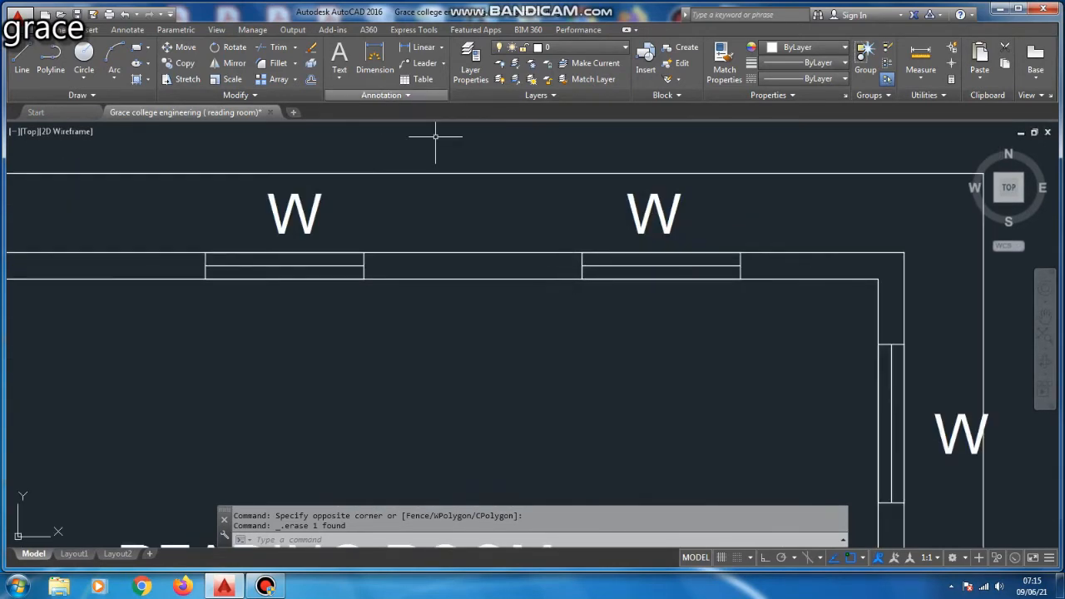
click(423, 46)
click(480, 279)
click(480, 252)
scroll(476, 241, down, 8)
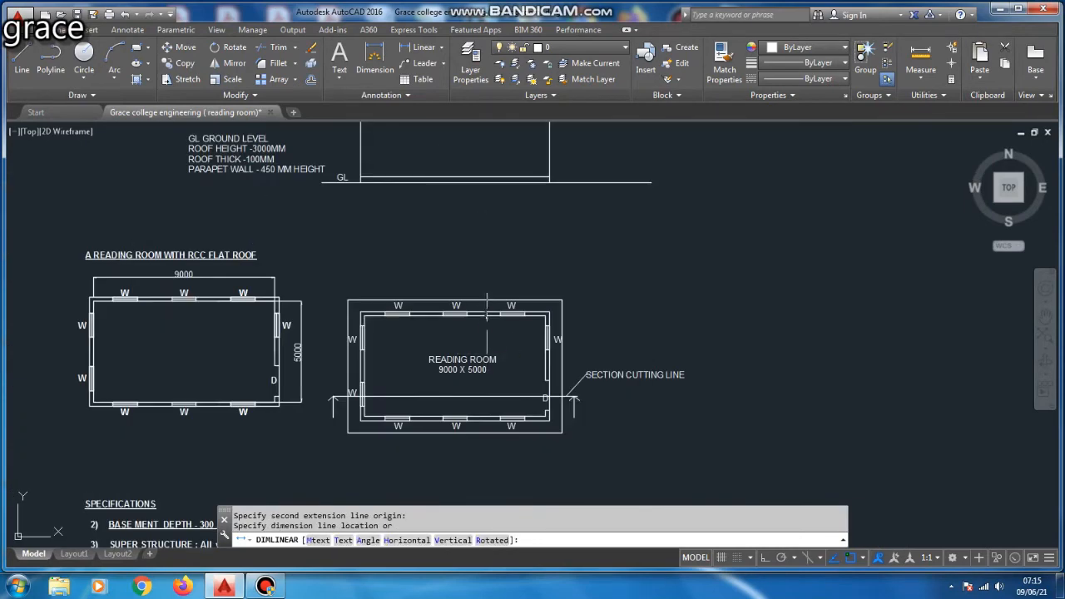
scroll(477, 266, up, 6)
click(476, 322)
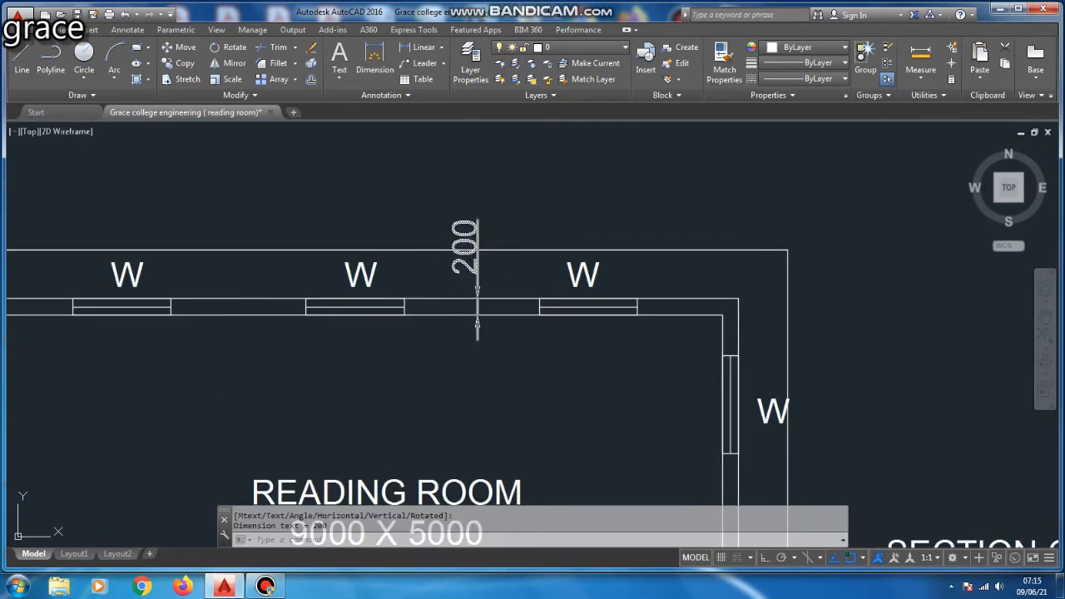
Offset both outer vertical wall lines of the section 200 mm inward to form the wall thickness.
scroll(499, 360, down, 4)
scroll(445, 294, down, 2)
scroll(349, 127, up, 6)
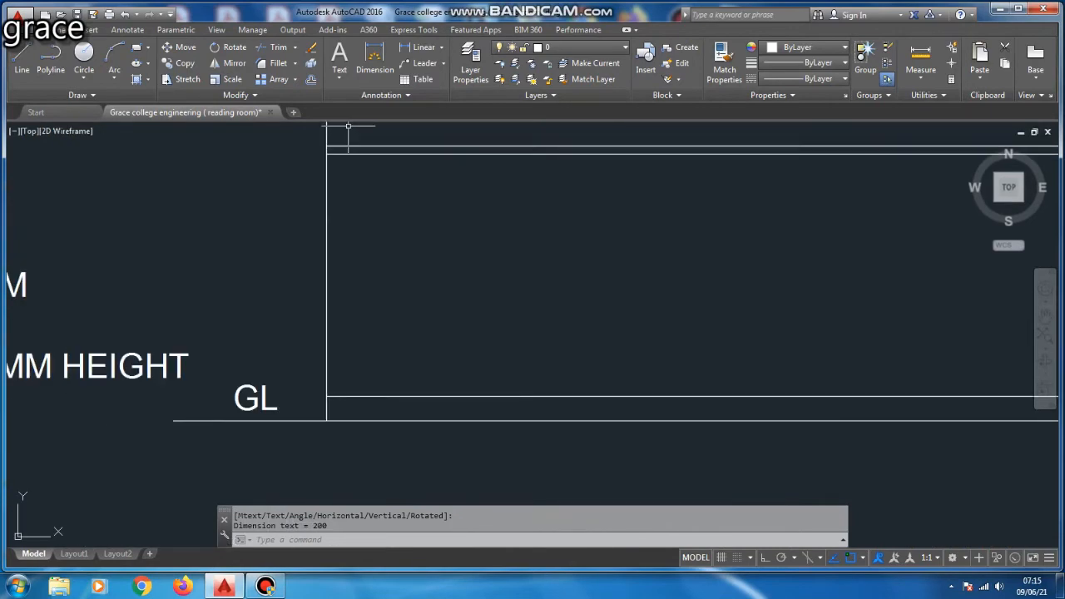
text(O)
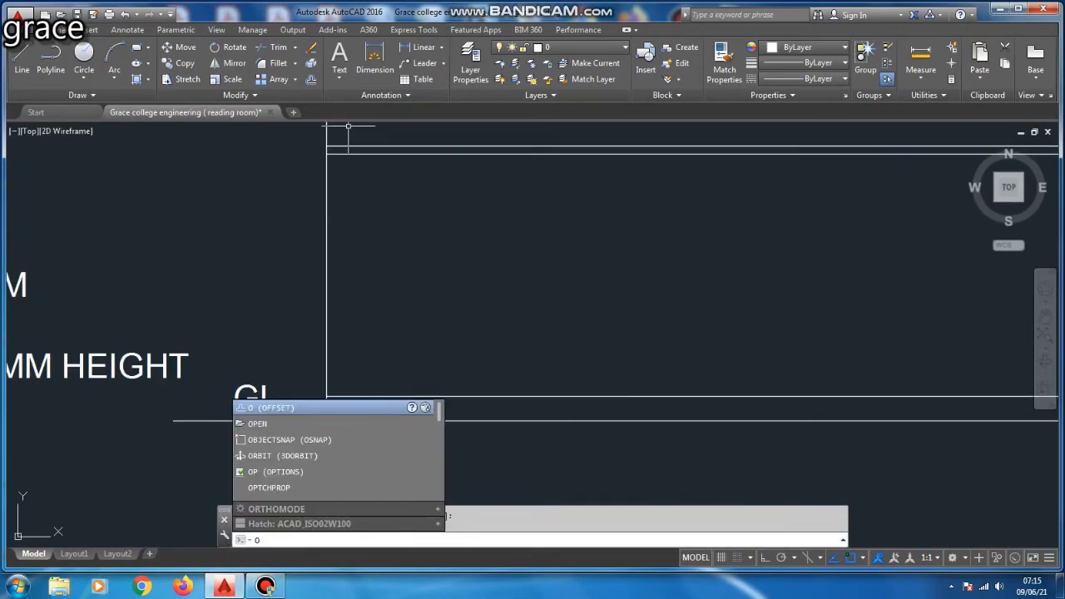
key(Return)
text(200)
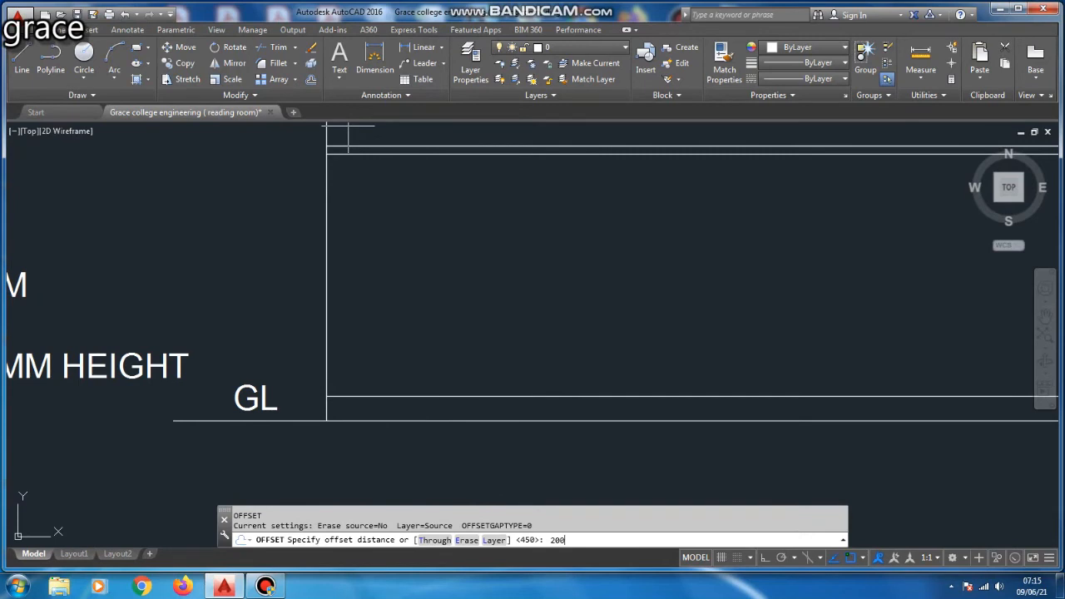
key(Return)
scroll(274, 304, down, 2)
click(278, 294)
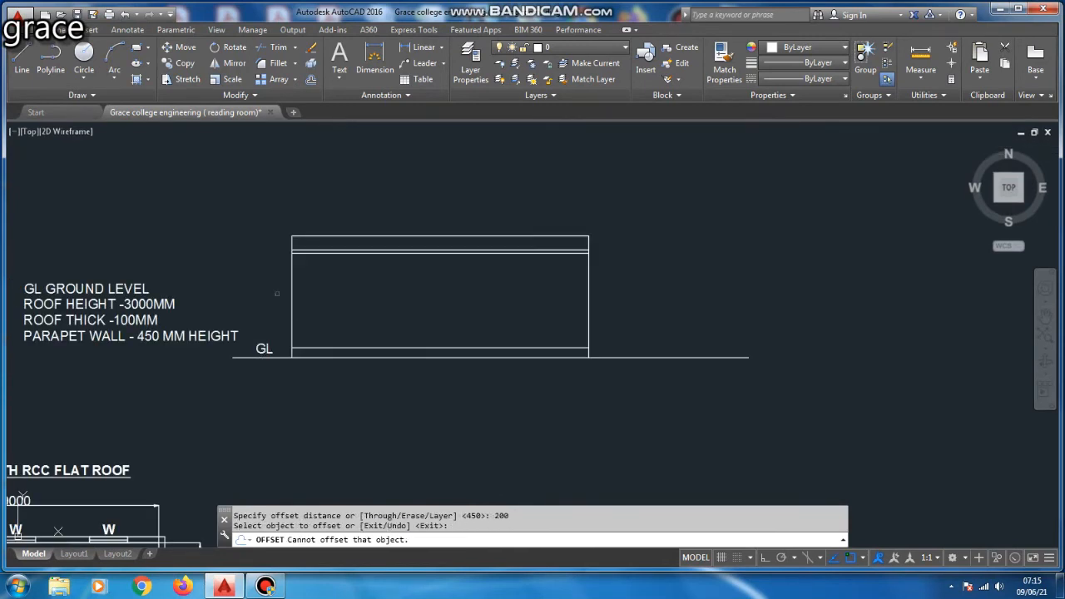
click(291, 287)
click(351, 296)
click(589, 286)
click(527, 285)
key(Escape)
Trim the inner wall lines where they cross the roof slab at both ends of the section.
text(tr)
key(Return)
scroll(602, 235, up, 4)
click(423, 378)
scroll(592, 330, up, 2)
scroll(634, 310, down, 5)
scroll(405, 305, down, 4)
scroll(390, 268, up, 6)
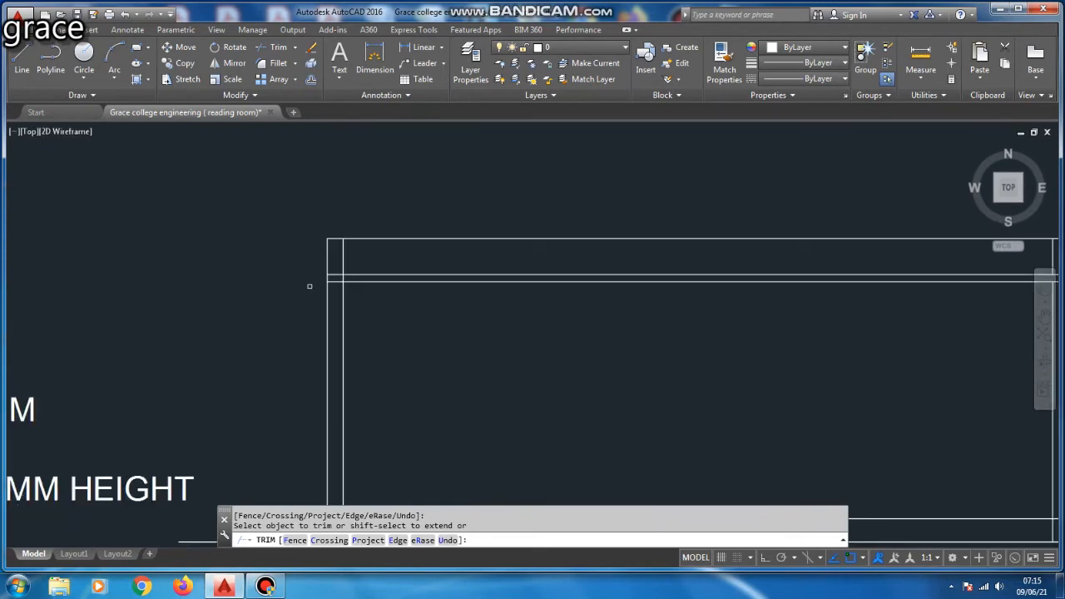
click(389, 268)
scroll(377, 250, down, 6)
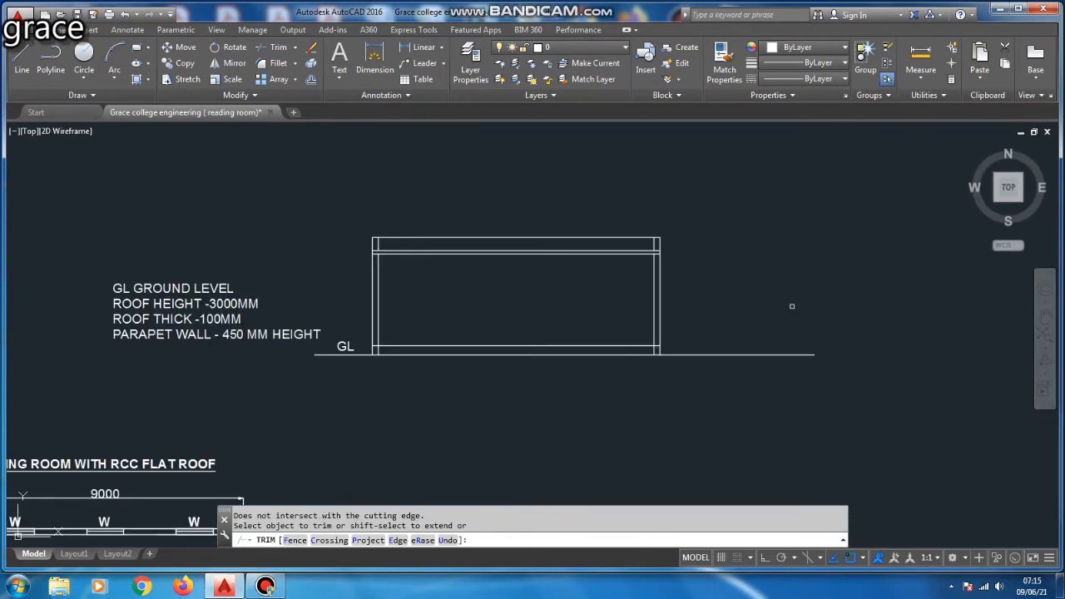
key(Escape)
scroll(368, 337, up, 2)
scroll(372, 321, down, 4)
key(Escape)
scroll(411, 288, down, 4)
scroll(442, 362, up, 4)
scroll(442, 359, up, 4)
scroll(389, 329, down, 2)
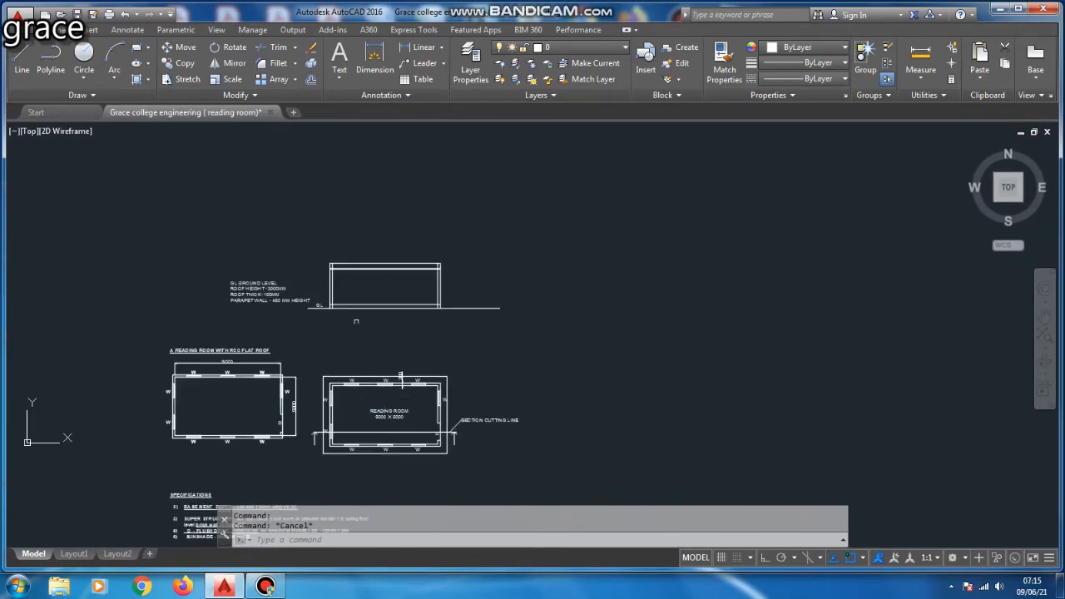
scroll(361, 312, up, 2)
scroll(337, 426, up, 2)
scroll(327, 422, down, 3)
scroll(358, 366, up, 2)
key(Escape)
scroll(383, 325, down, 4)
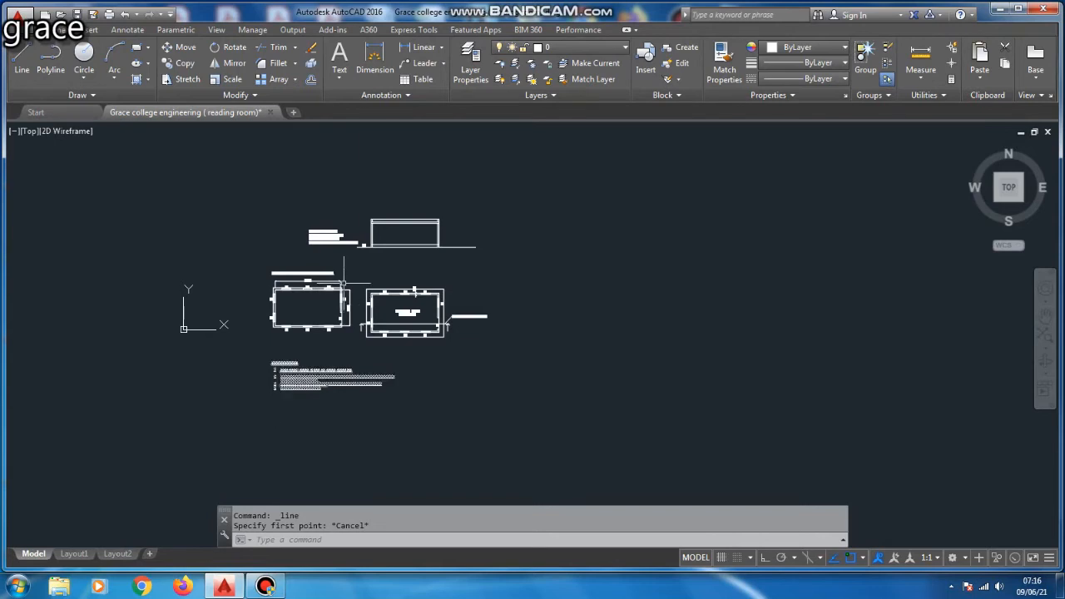
Add the line "LINTEL BEAM HEIGHT-2100 HT" to the note below the parapet wall entry.
scroll(344, 245, up, 8)
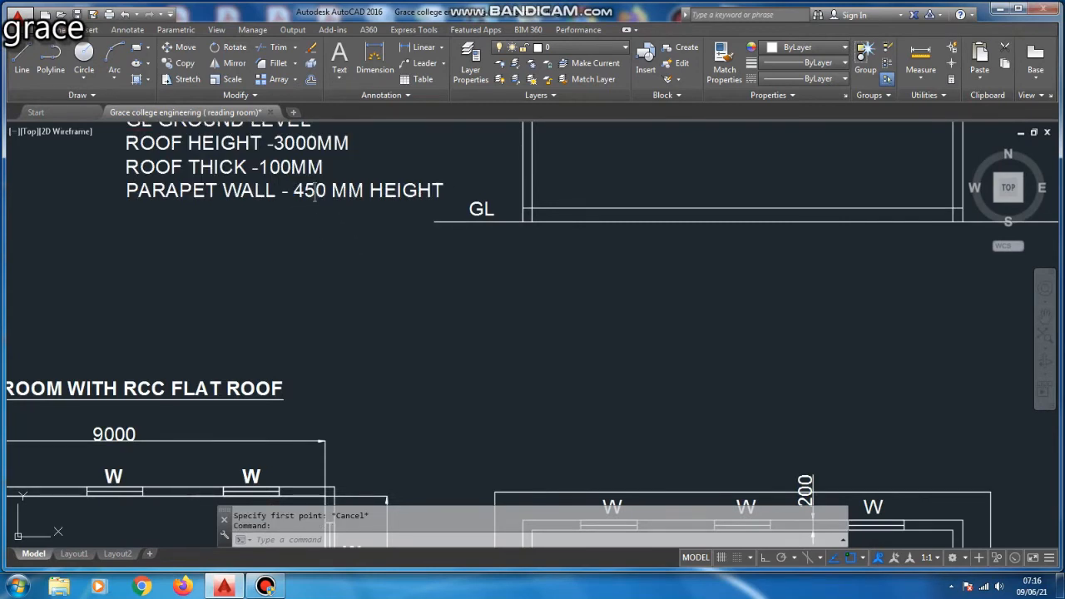
double_click(292, 192)
key(Return)
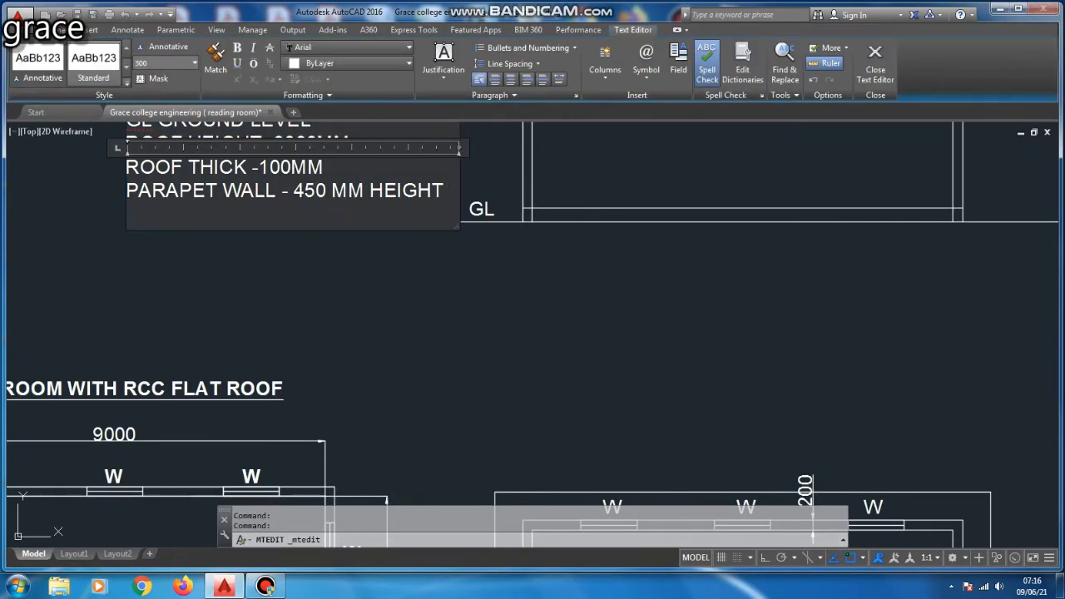
text(LINTEL BEAM HE)
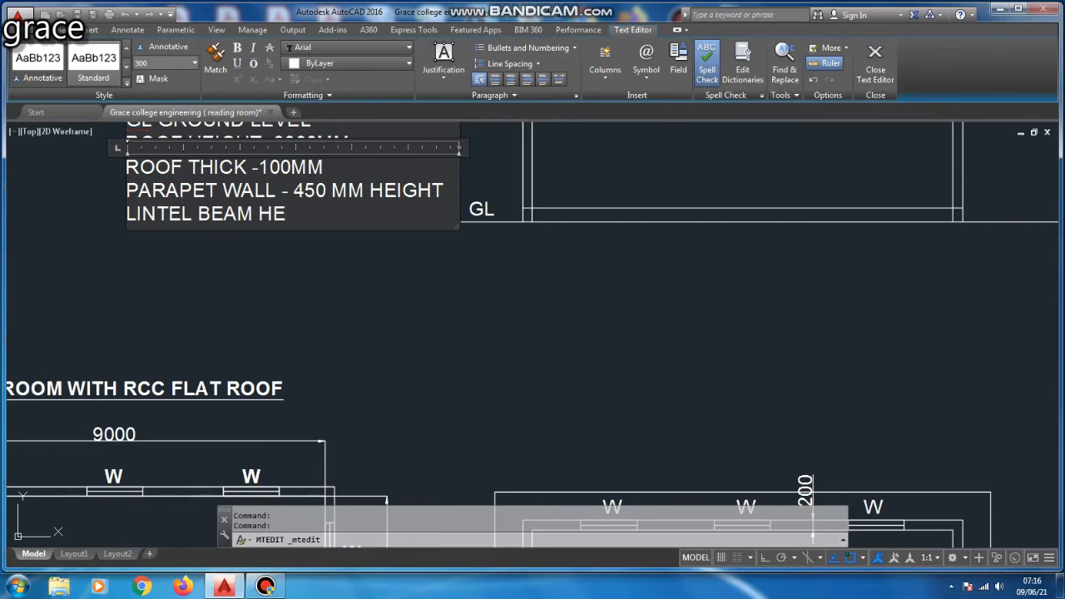
text(IGHT)
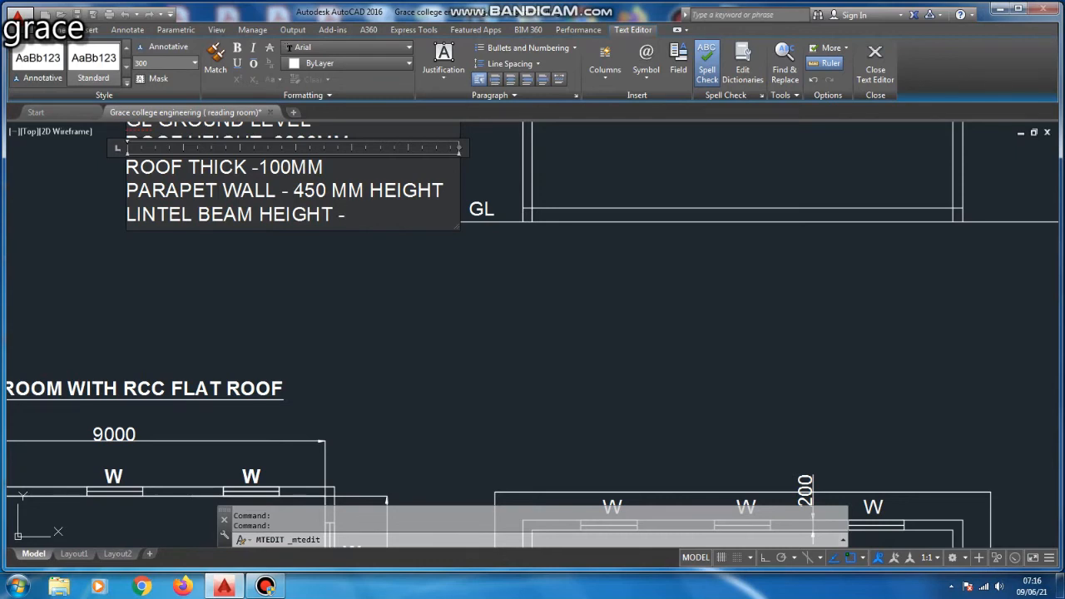
text(- 21300)
key(BackSpace)
key(BackSpace)
key(BackSpace)
key(BackSpace)
key(BackSpace)
key(BackSpace)
key(BackSpace)
key(BackSpace)
text(-2100)
text(HT)
scroll(388, 279, down, 5)
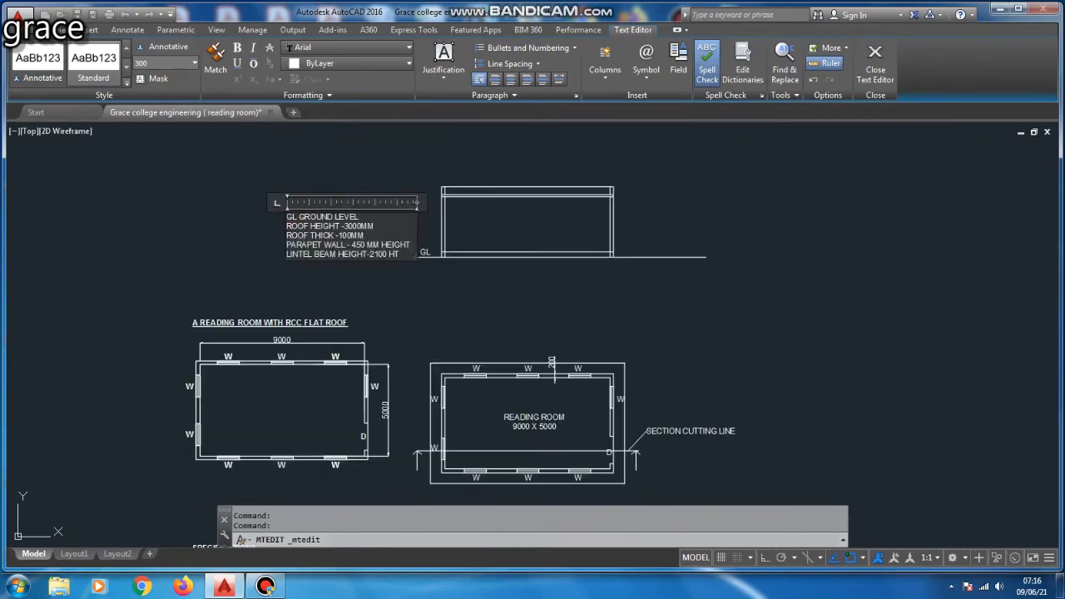
click(366, 266)
Move the level and height note slightly to the left, away from the GL label.
click(357, 258)
text(m)
key(Return)
click(487, 279)
click(444, 273)
key(Escape)
Offset the basement top line 2100 mm upward to mark the lintel beam height.
scroll(466, 226, up, 4)
text(o)
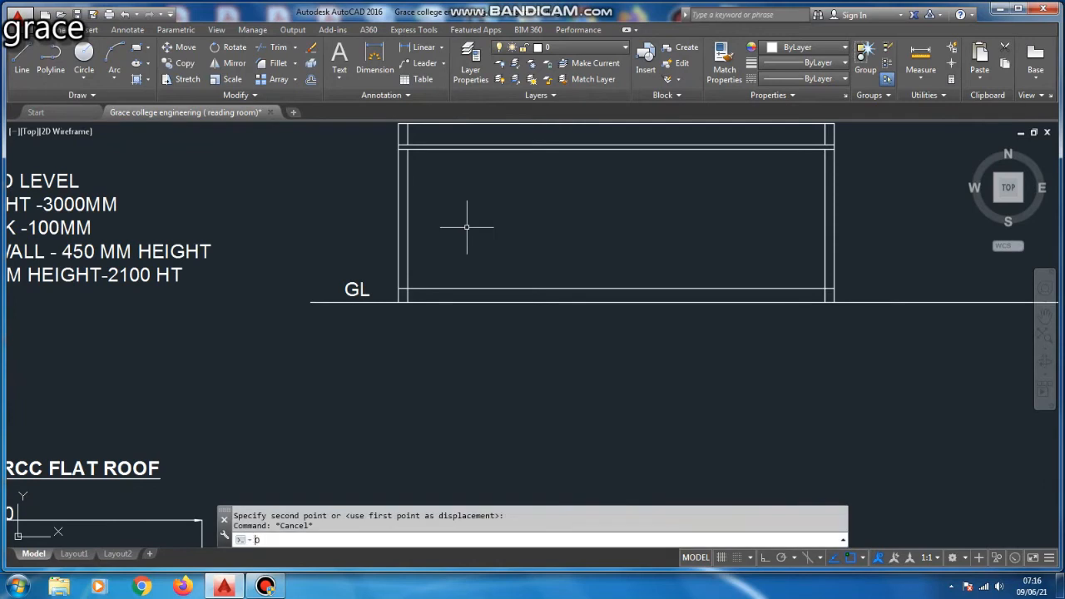
key(Return)
text(2100)
key(Return)
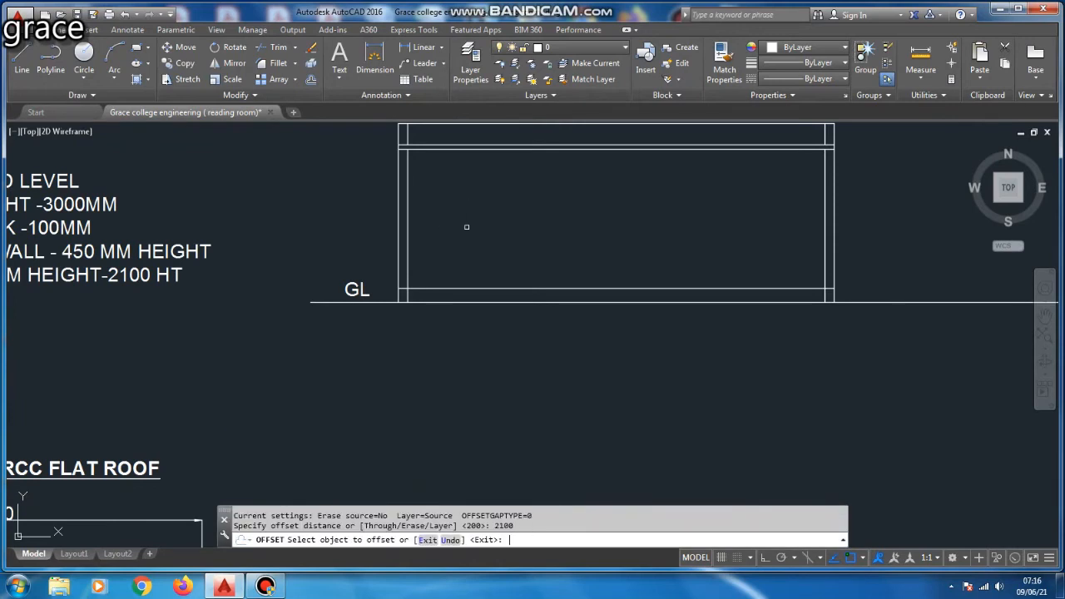
click(495, 284)
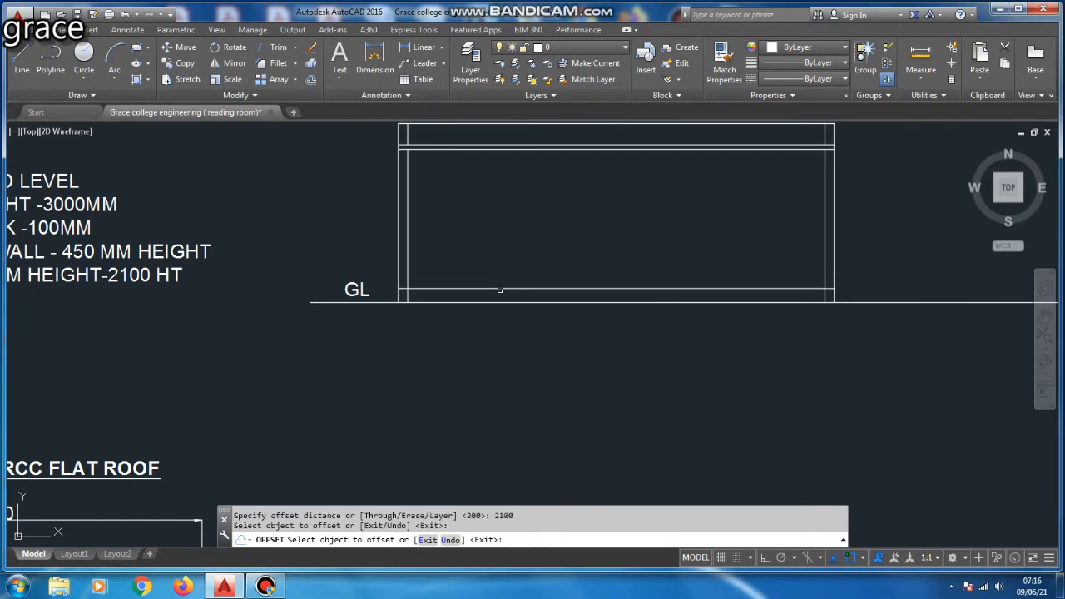
click(497, 288)
click(492, 228)
key(Escape)
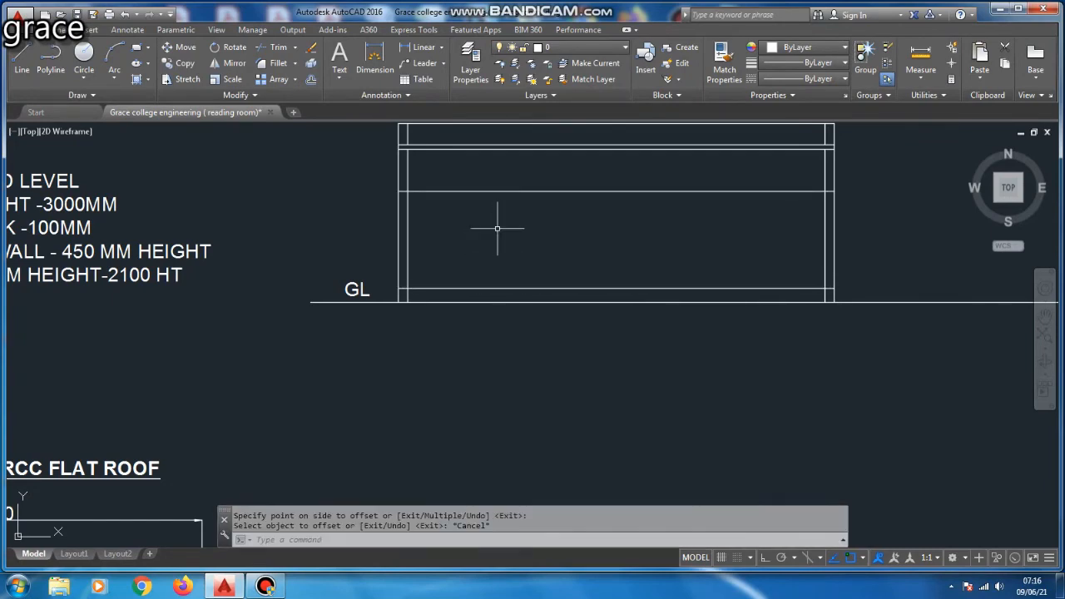
Add the line "THICK - 150 MM THICK" to the note below the lintel beam height entry.
scroll(494, 228, down, 3)
scroll(334, 220, up, 5)
double_click(334, 220)
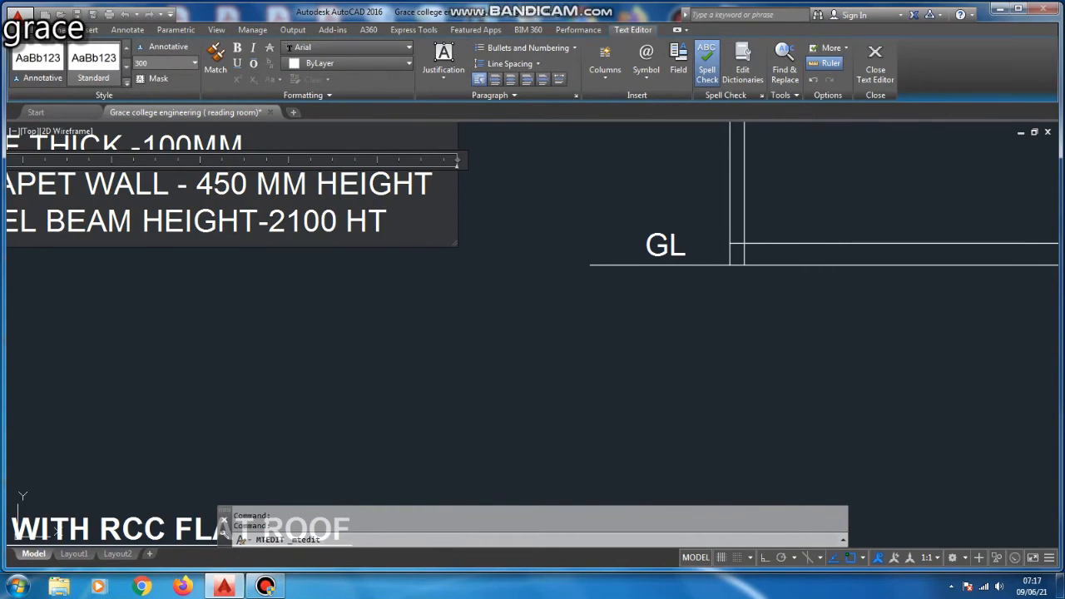
scroll(479, 316, down, 2)
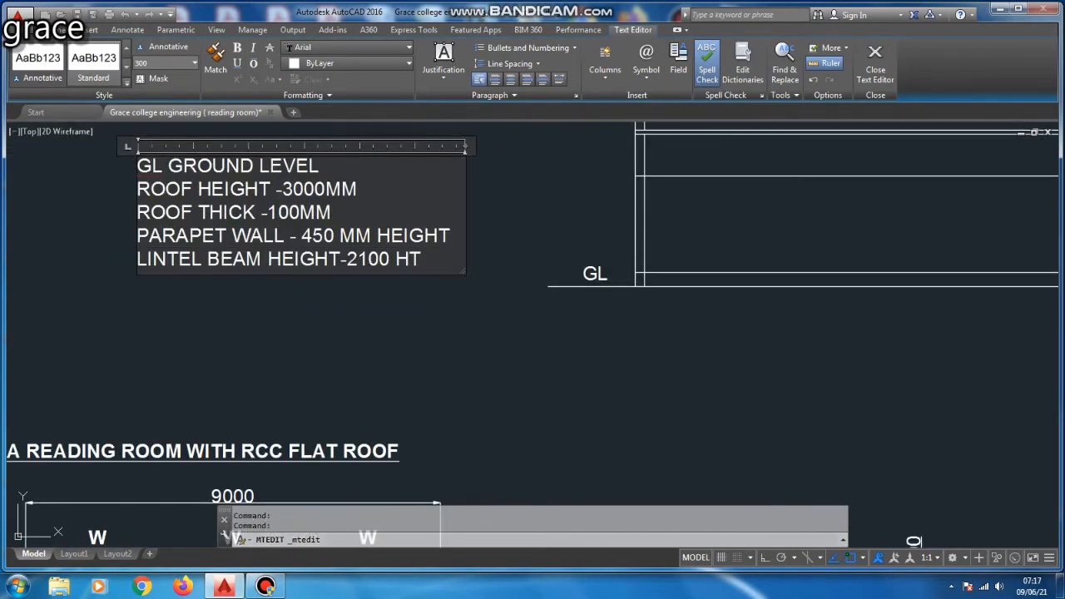
text(THICK)
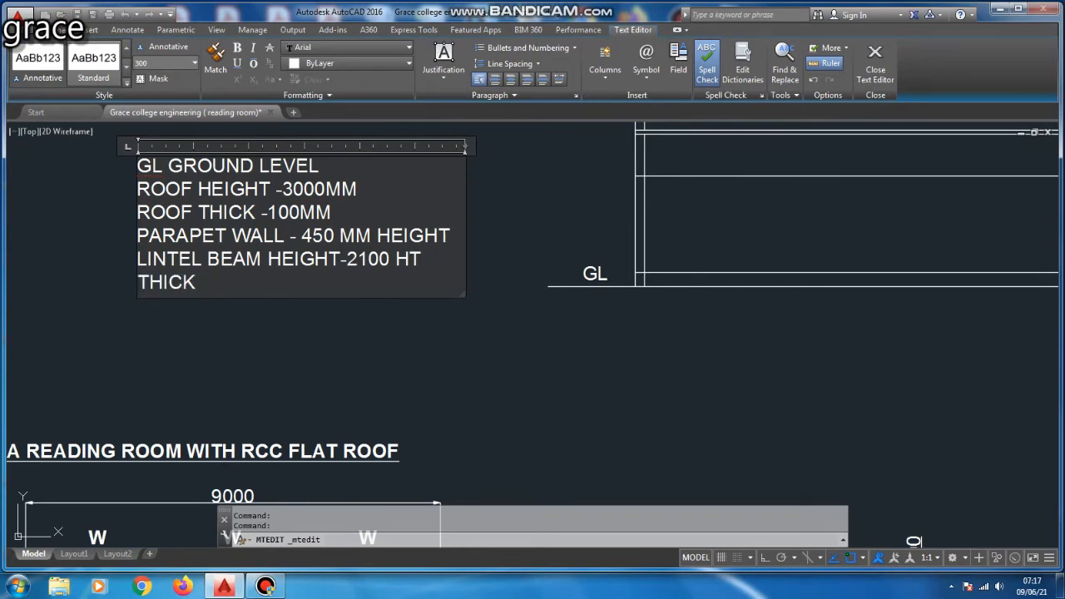
text( - 150 MM)
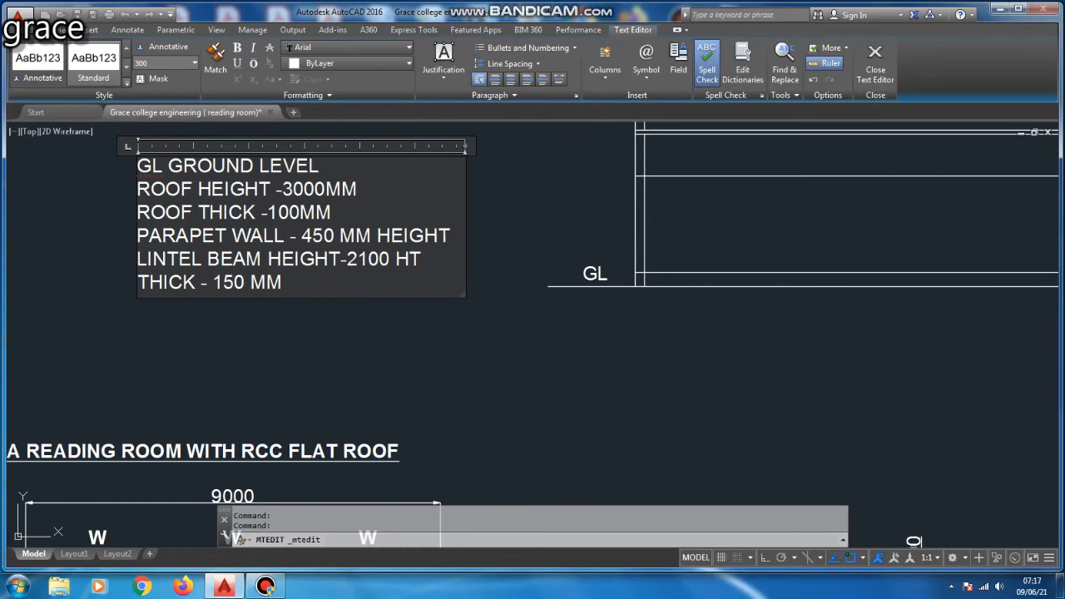
scroll(309, 246, up, 4)
text(THICK)
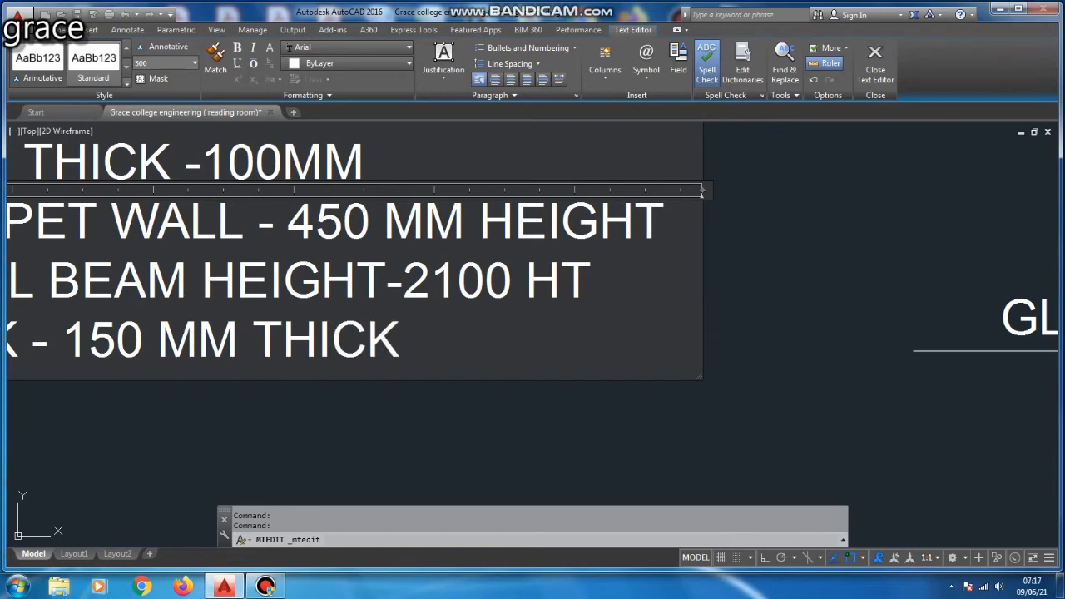
scroll(289, 340, down, 4)
click(374, 382)
Offset the lintel height line 150 mm upward to form the lintel beam's thickness.
scroll(249, 348, down, 6)
scroll(386, 332, up, 4)
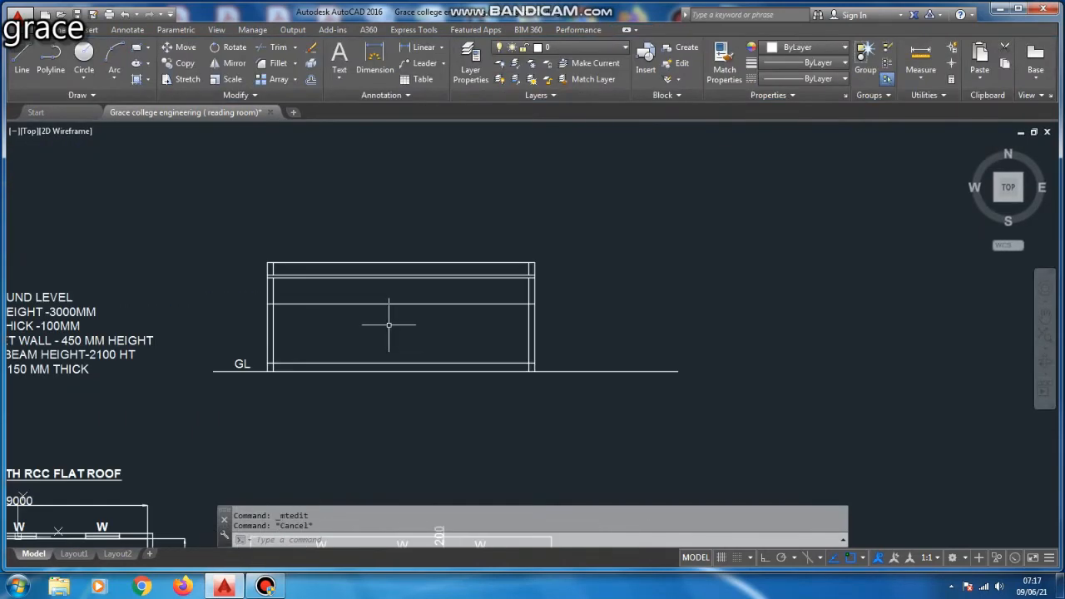
text(o)
key(Return)
text(150)
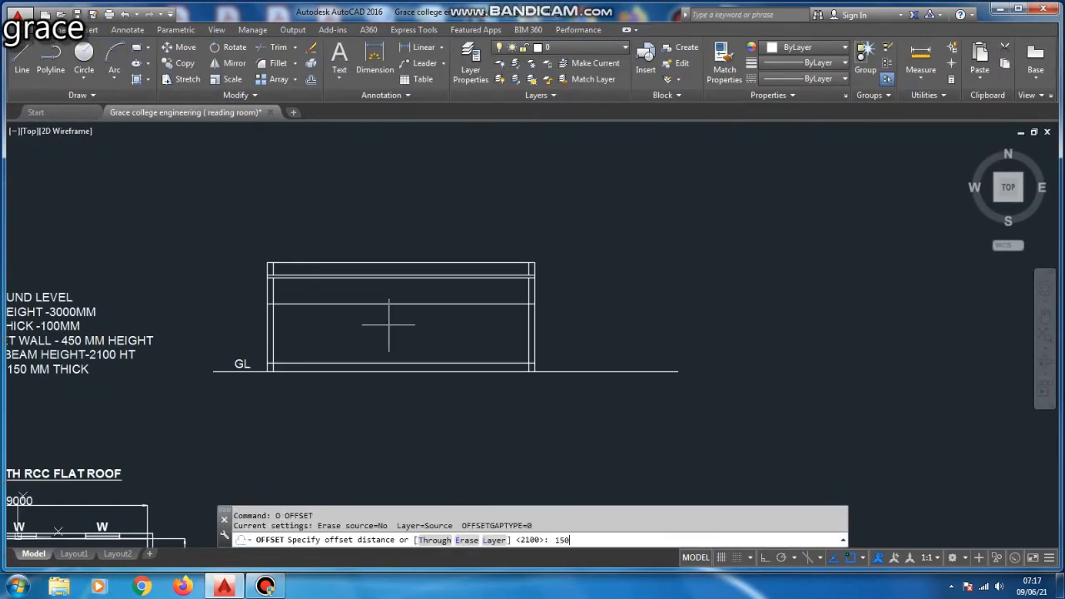
key(Return)
scroll(384, 312, up, 6)
click(380, 300)
click(394, 238)
scroll(391, 250, down, 6)
key(Escape)
Trim both lintel lines between the inner wall faces, leaving them only within the wall thickness at each end.
scroll(387, 258, up, 6)
text(tr)
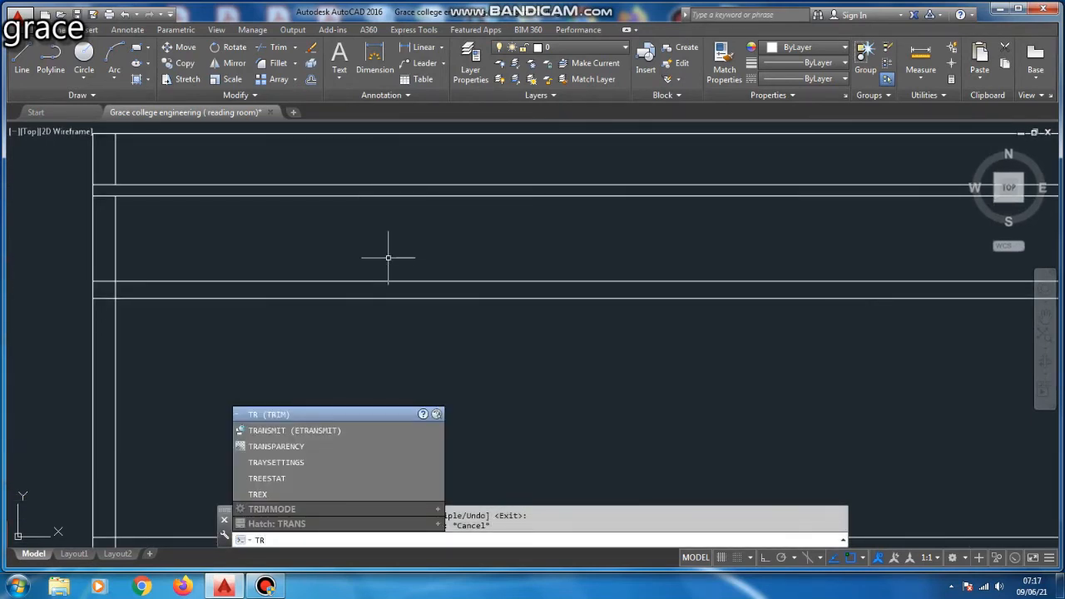
key(Return)
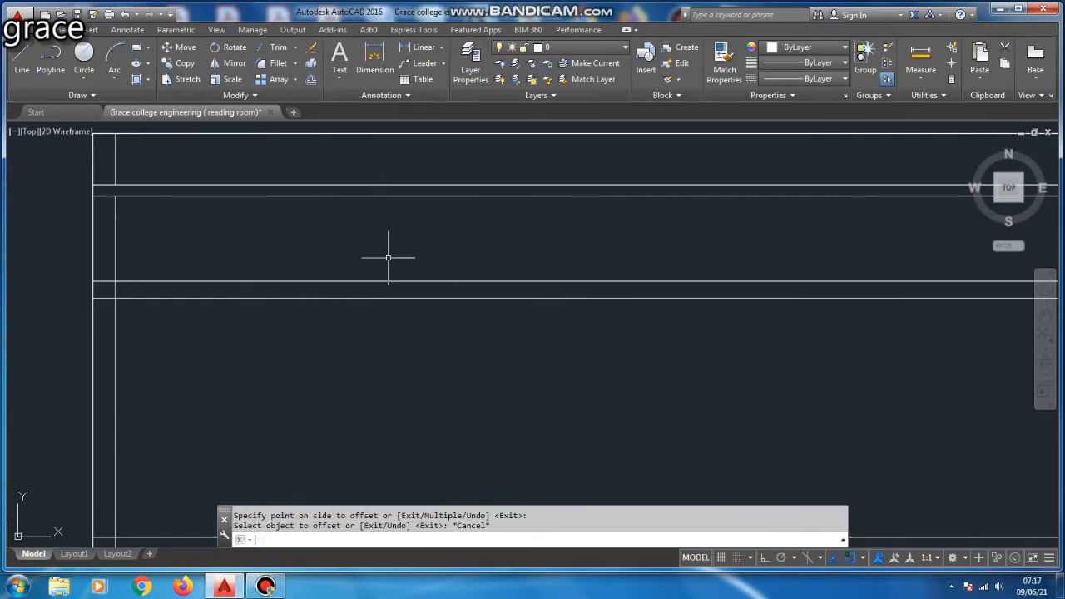
scroll(437, 264, down, 6)
click(463, 262)
click(439, 308)
key(Escape)
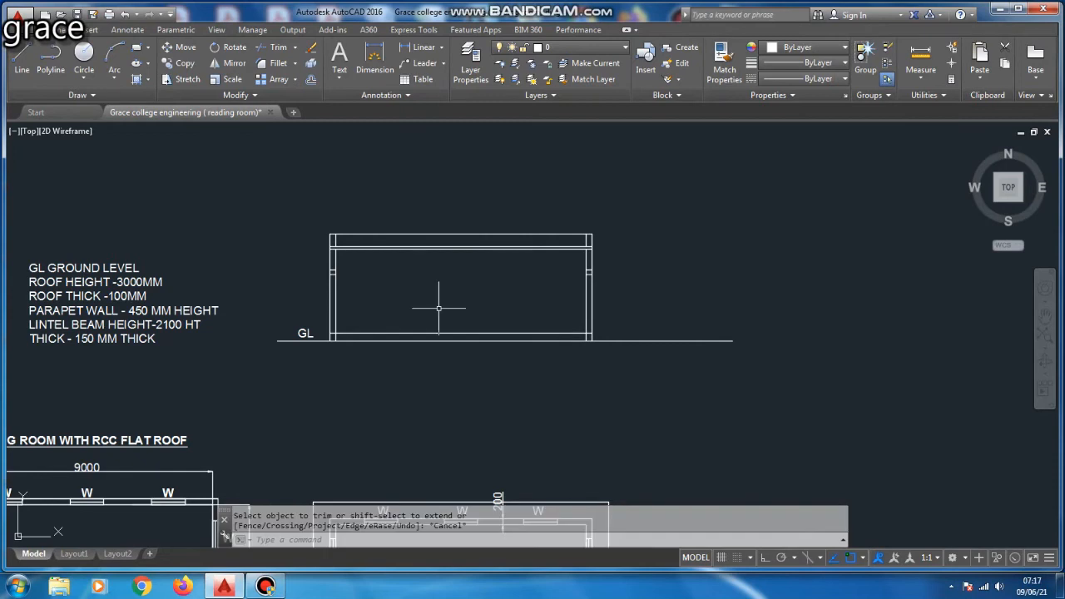
right_click(400, 246)
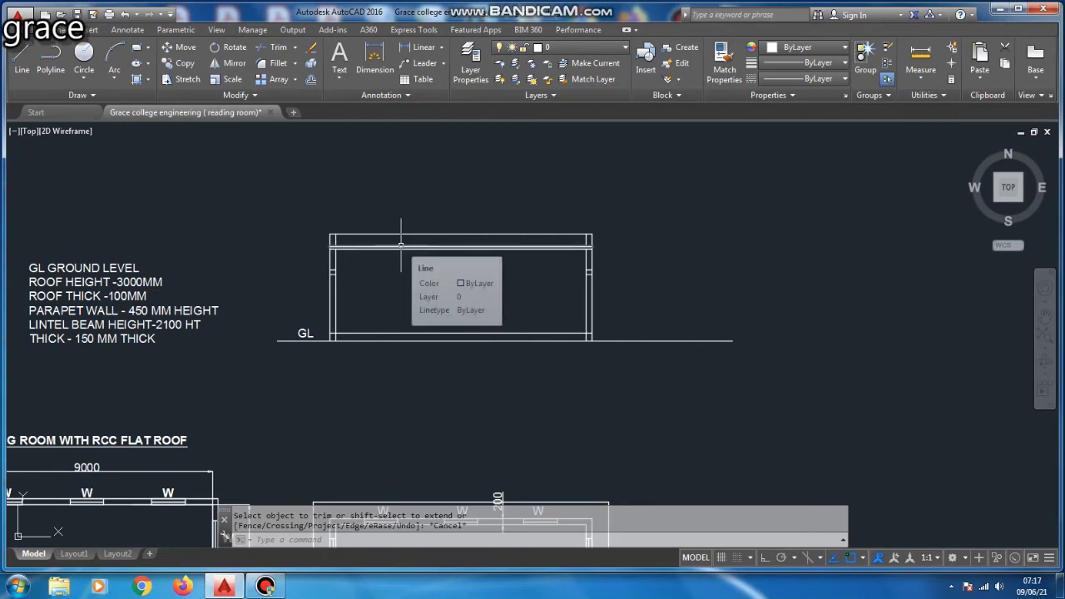
scroll(444, 171, down, 4)
scroll(471, 166, up, 2)
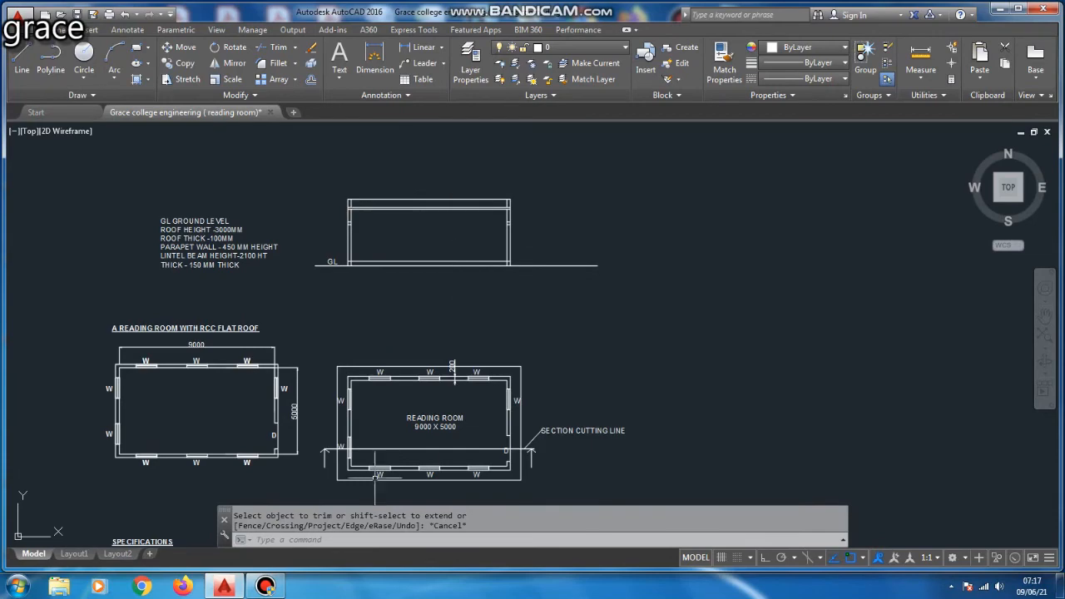
click(265, 587)
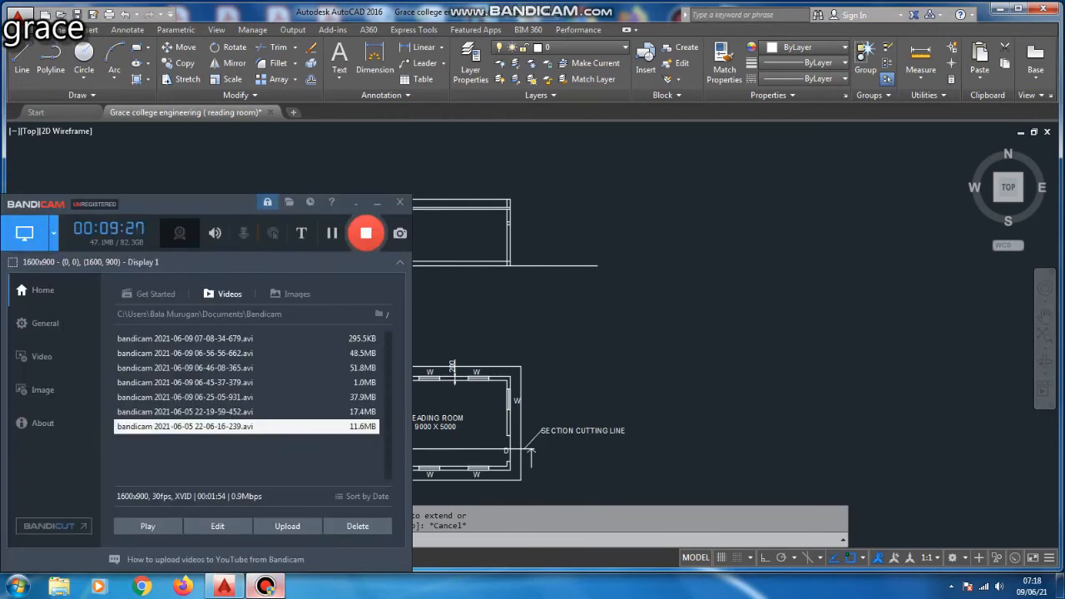
click(267, 587)
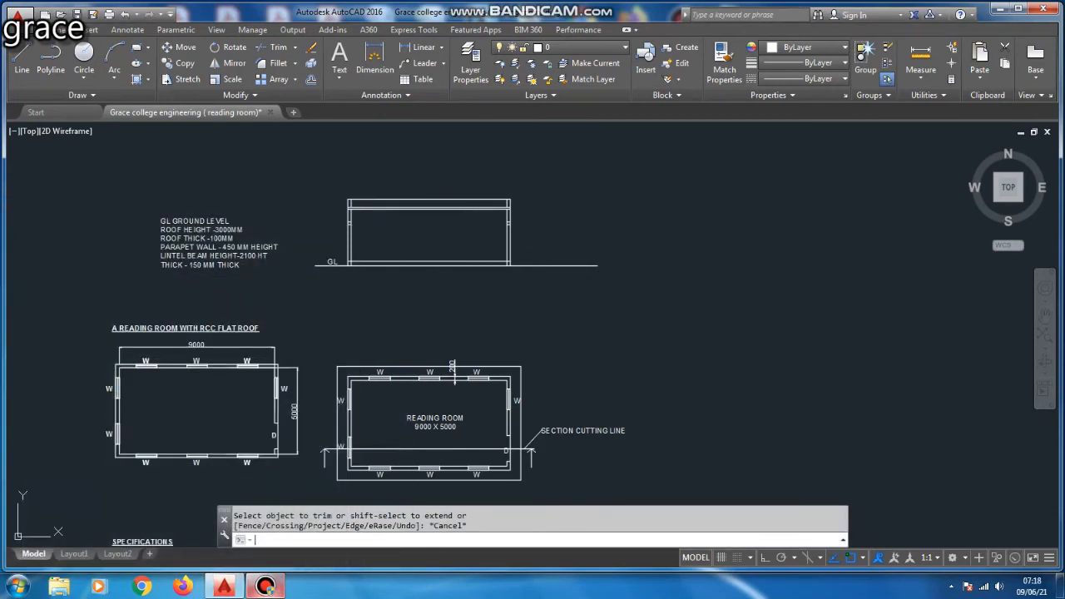
click(267, 586)
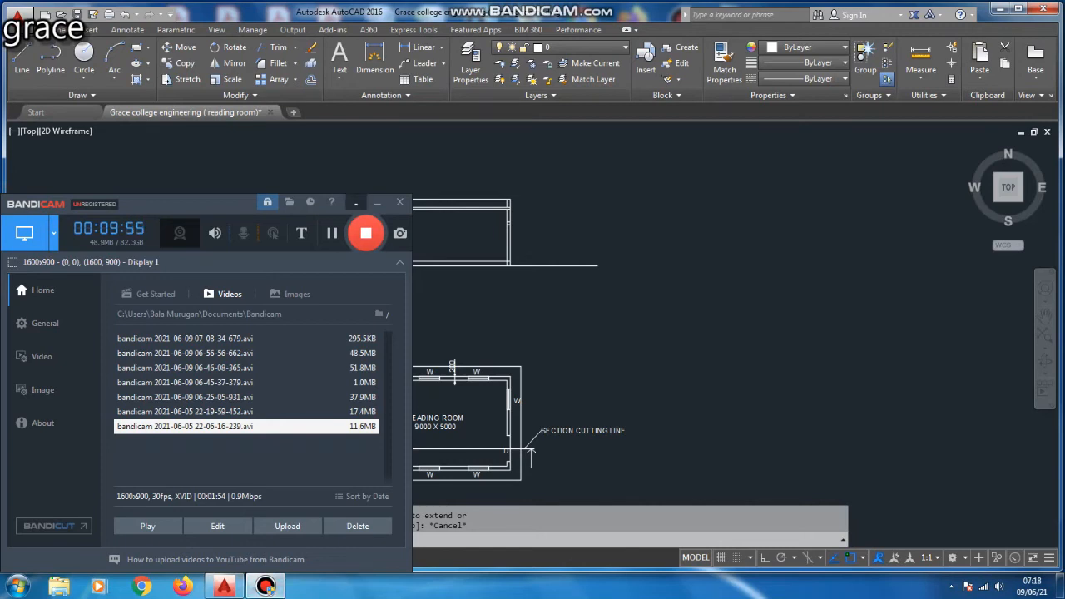
click(355, 203)
scroll(481, 250, up, 2)
scroll(481, 251, down, 1)
scroll(468, 202, up, 4)
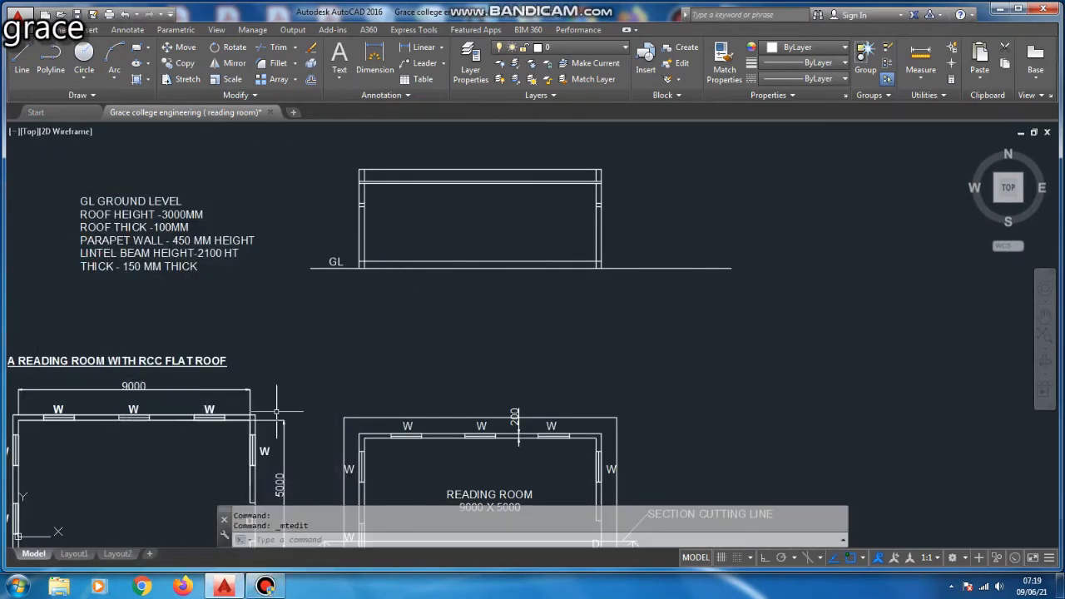
Copy the "GL GROUND LEVEL" line from the level note and paste it as new text inside the section.
key(Escape)
click(127, 192)
double_click(130, 202)
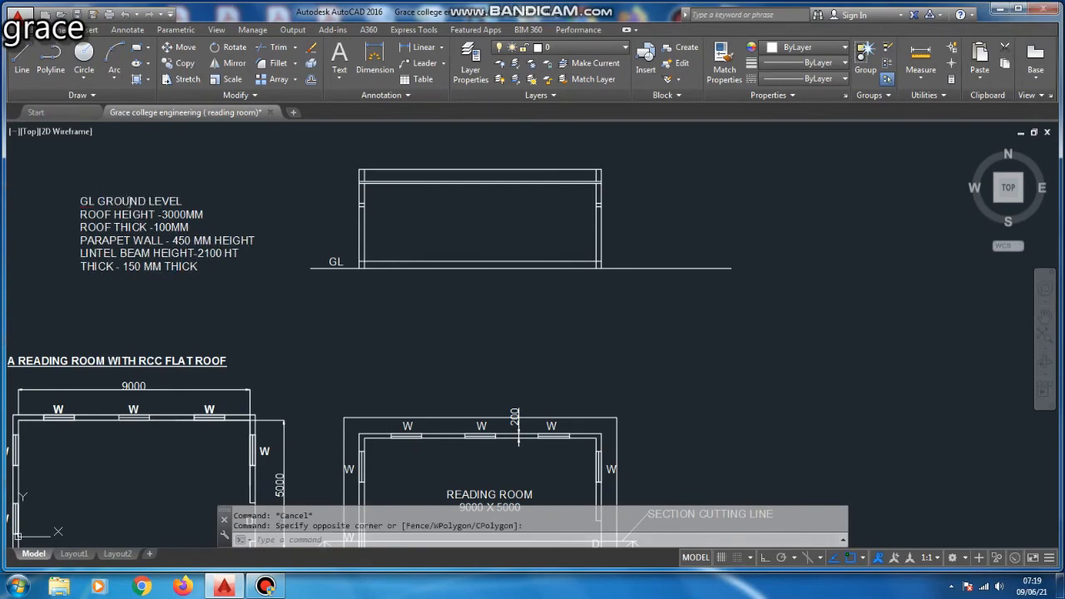
triple_click(130, 202)
key(ctrl+c)
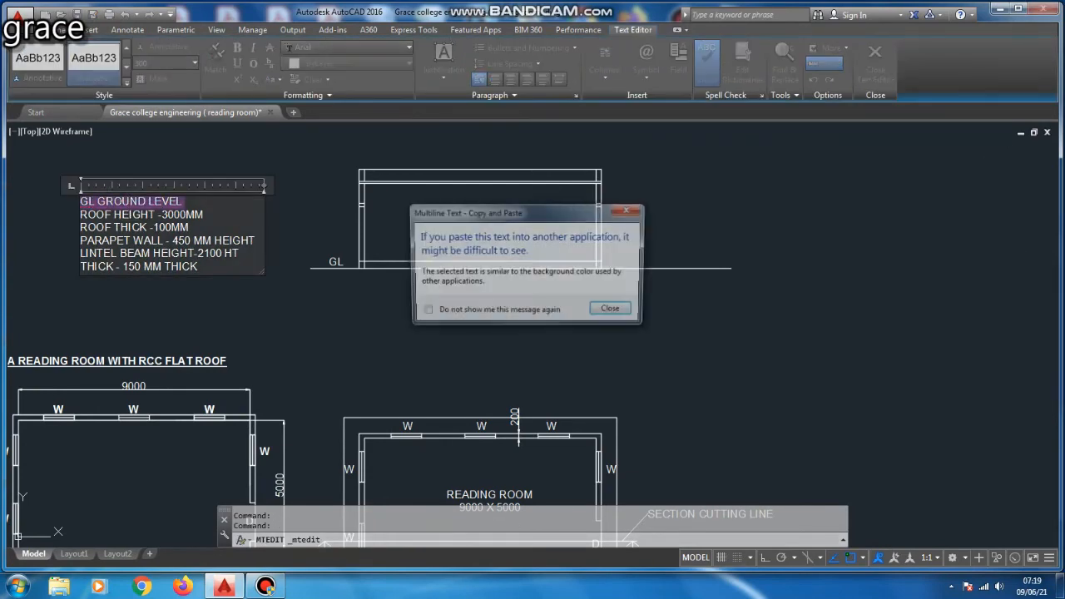
click(614, 312)
click(423, 219)
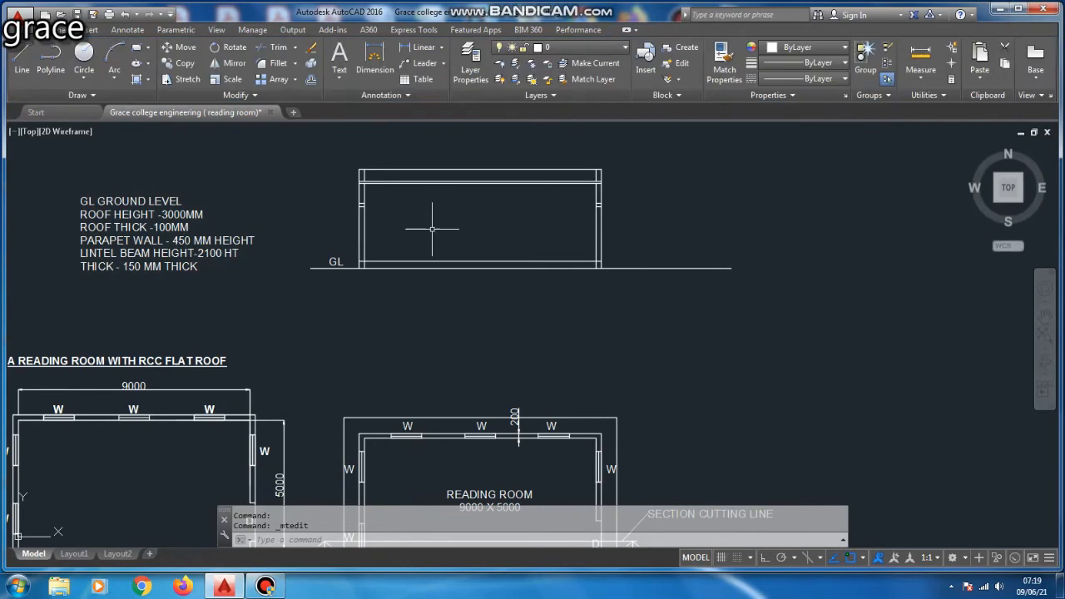
key(ctrl+v)
click(428, 225)
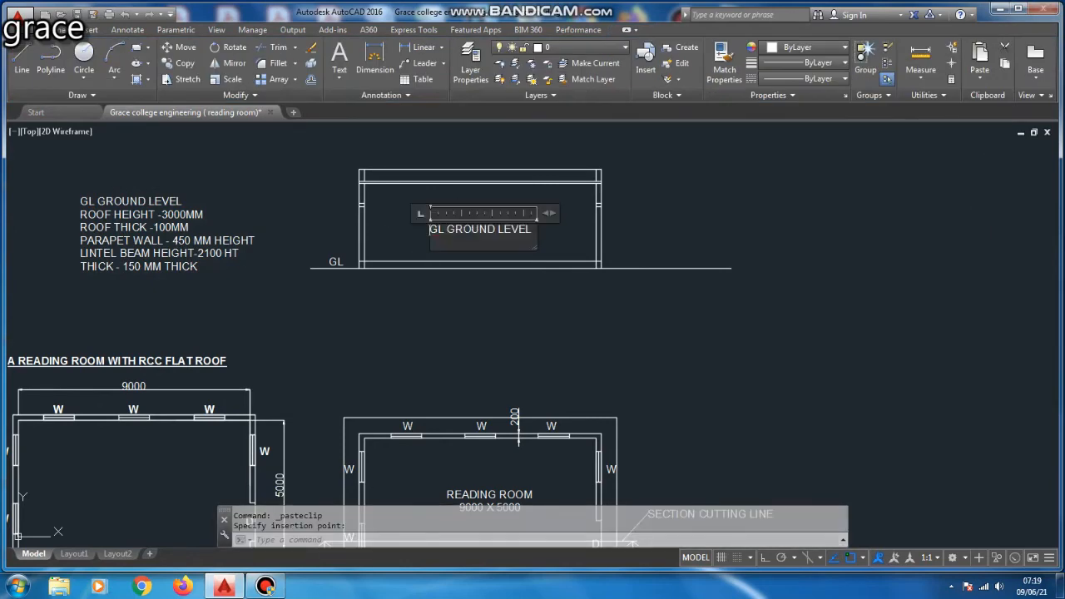
Replace the pasted text inside the section with "SUPER STRUCTURE".
scroll(515, 227, up, 4)
double_click(507, 234)
key(ctrl+a)
text(SUPER)
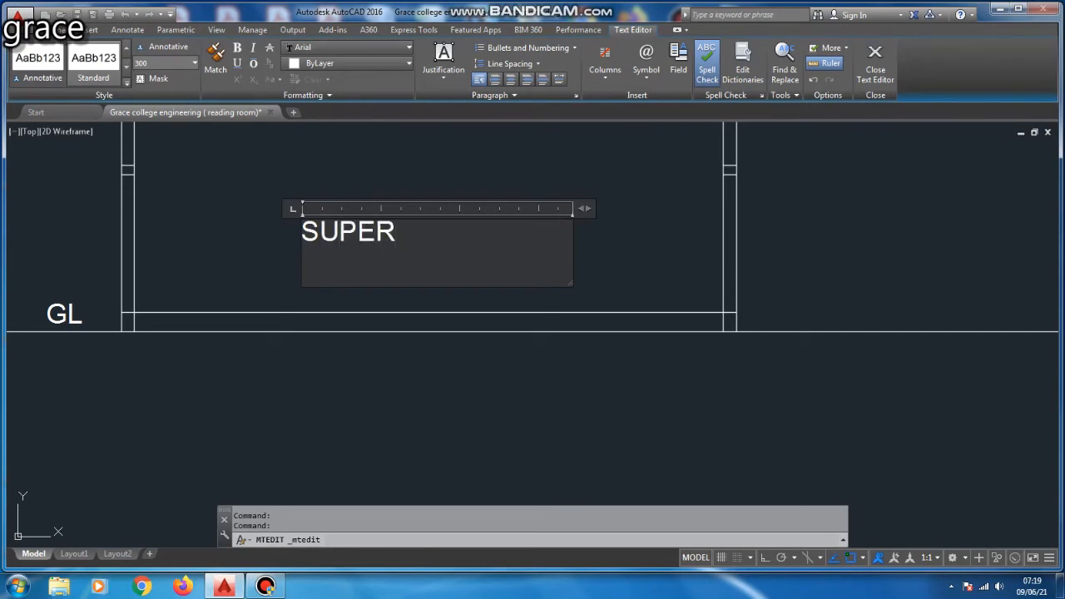
text( STR)
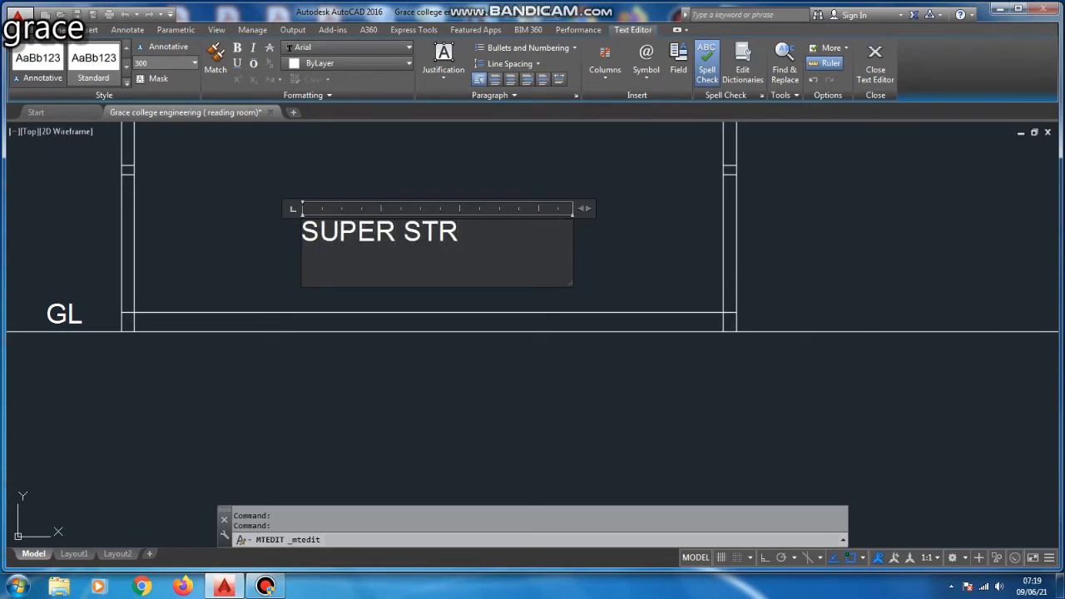
text(UCTURE)
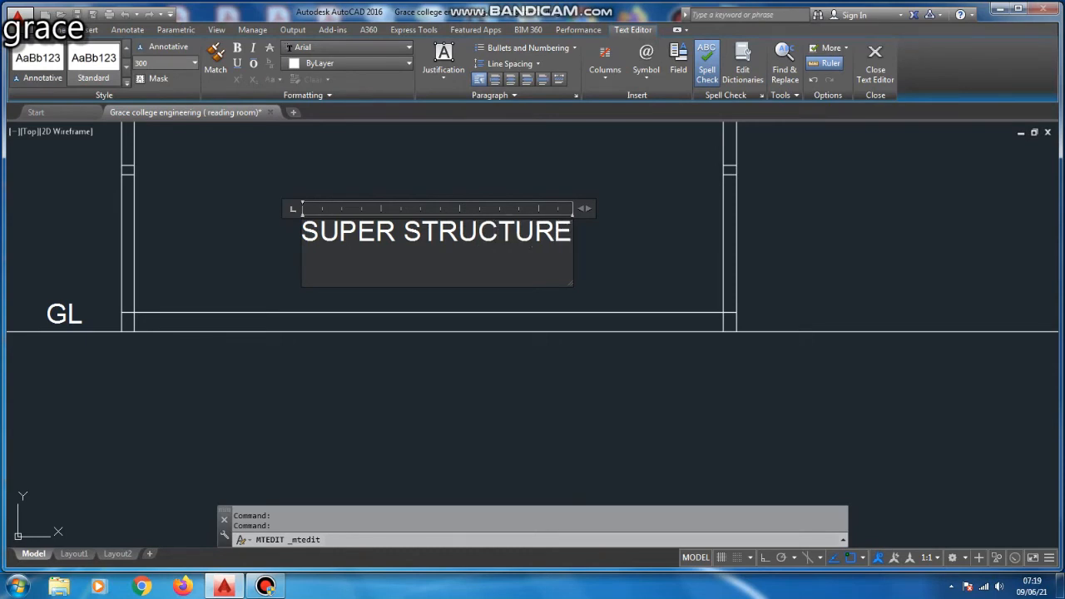
click(297, 368)
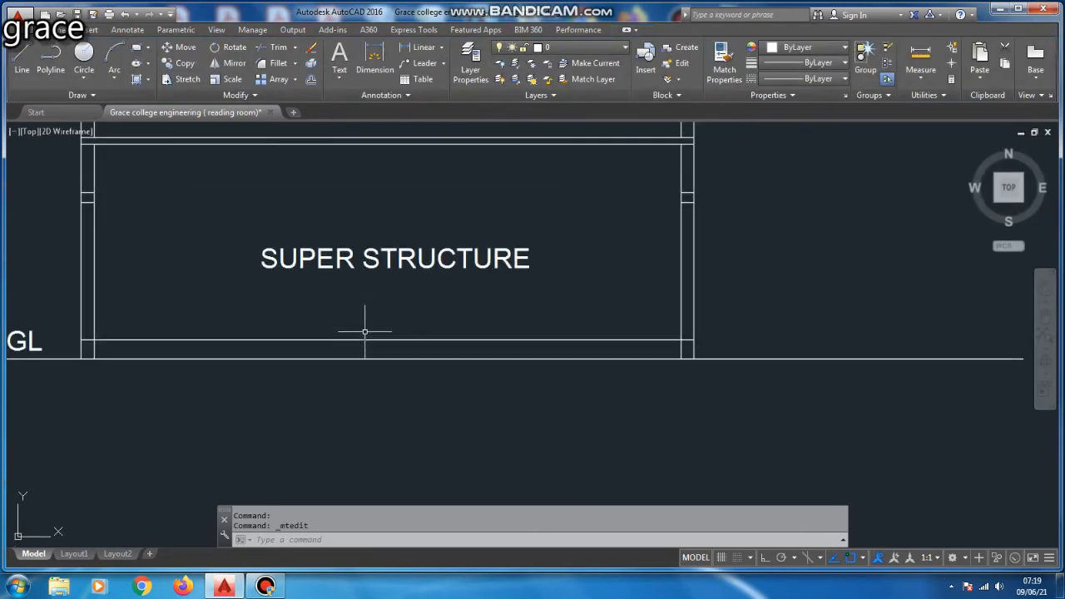
Copy the "SUPER STRUCTURE" label straight down to just below the ground line, with ortho on.
scroll(387, 337, down, 2)
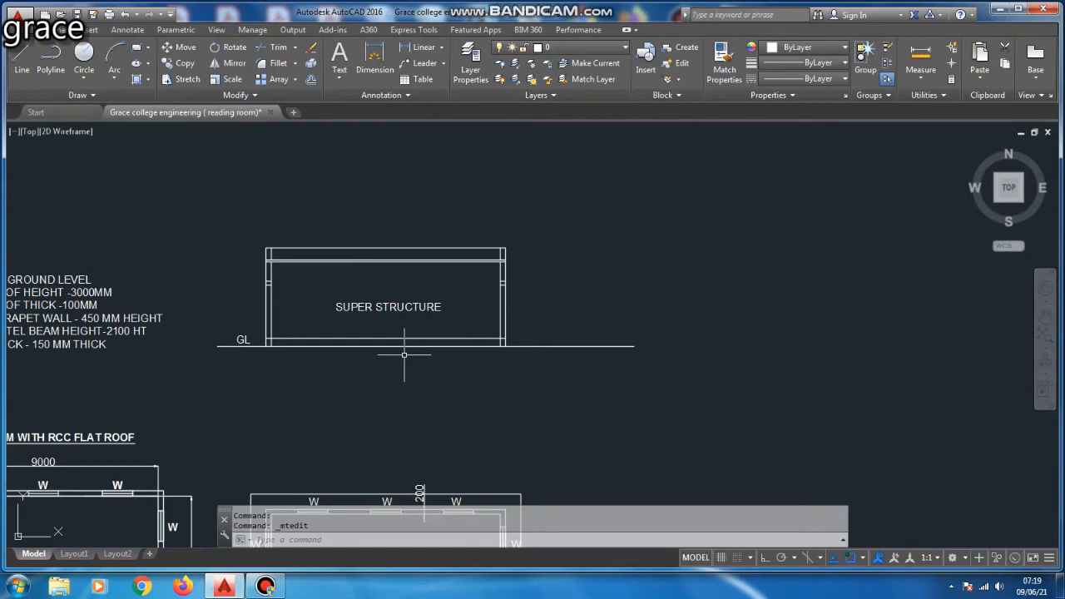
scroll(424, 323, up, 2)
click(405, 255)
click(340, 336)
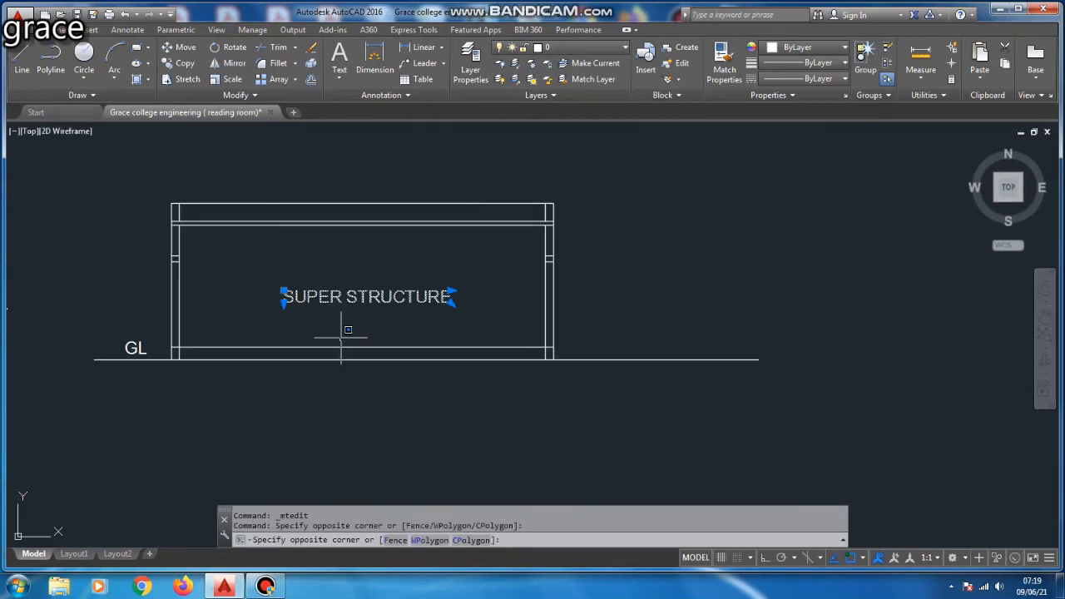
text(c)
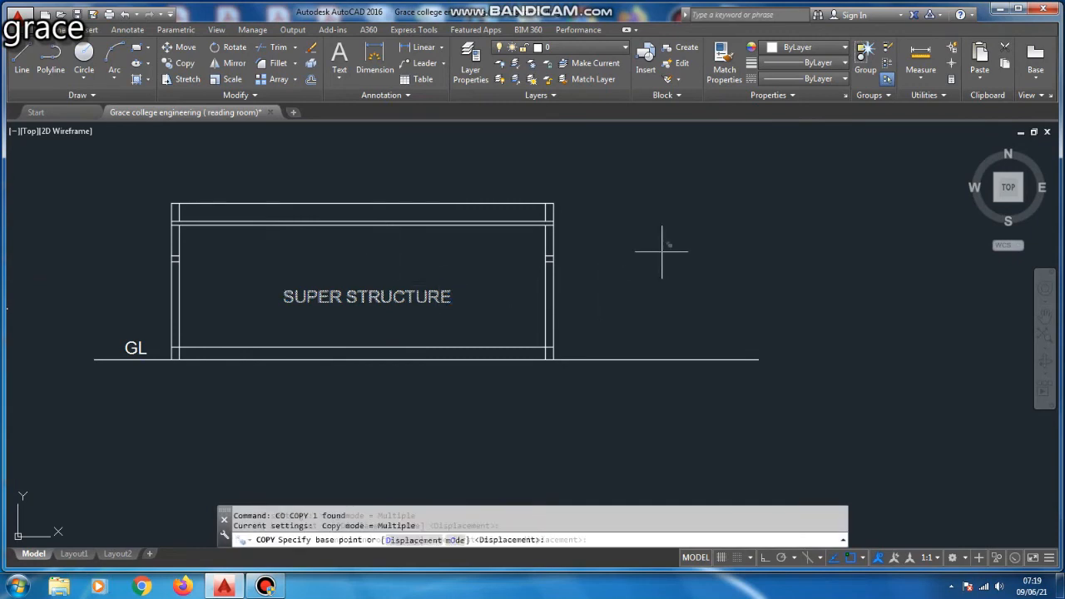
click(663, 253)
key(F8)
click(657, 323)
key(Escape)
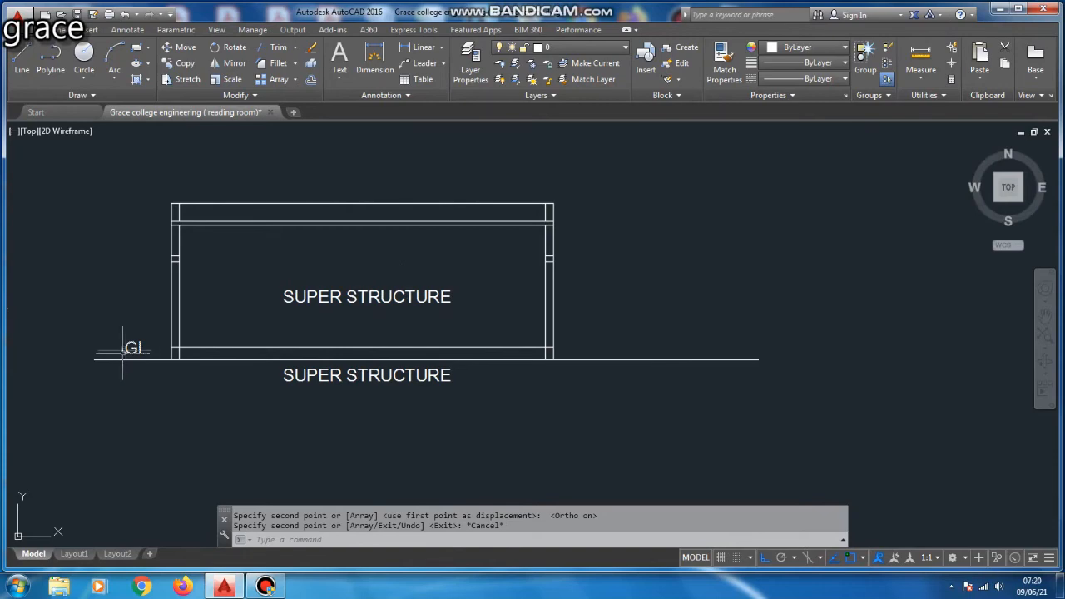
Change the copied label below the ground line to "SUP- STRUCTURE".
click(368, 376)
double_click(368, 376)
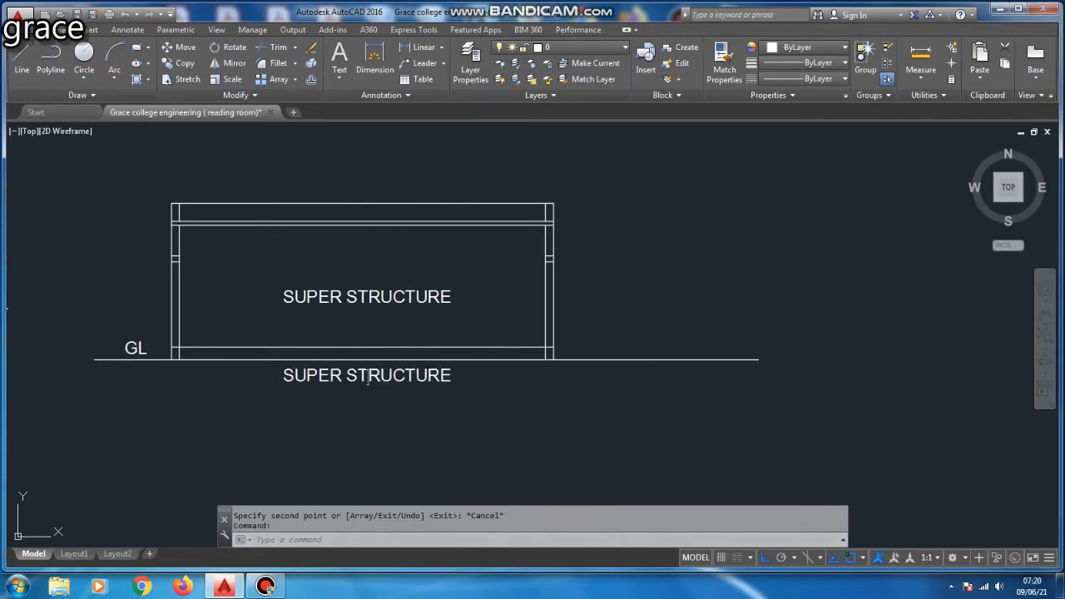
drag(359, 378, 300, 379)
text(-)
scroll(554, 397, down, 6)
Move the "SUP- STRUCTURE" label straight down, farther below the ground line.
click(498, 281)
scroll(498, 281, up, 3)
click(475, 356)
text(m)
key(Return)
scroll(556, 337, down, 4)
scroll(556, 337, up, 3)
click(571, 357)
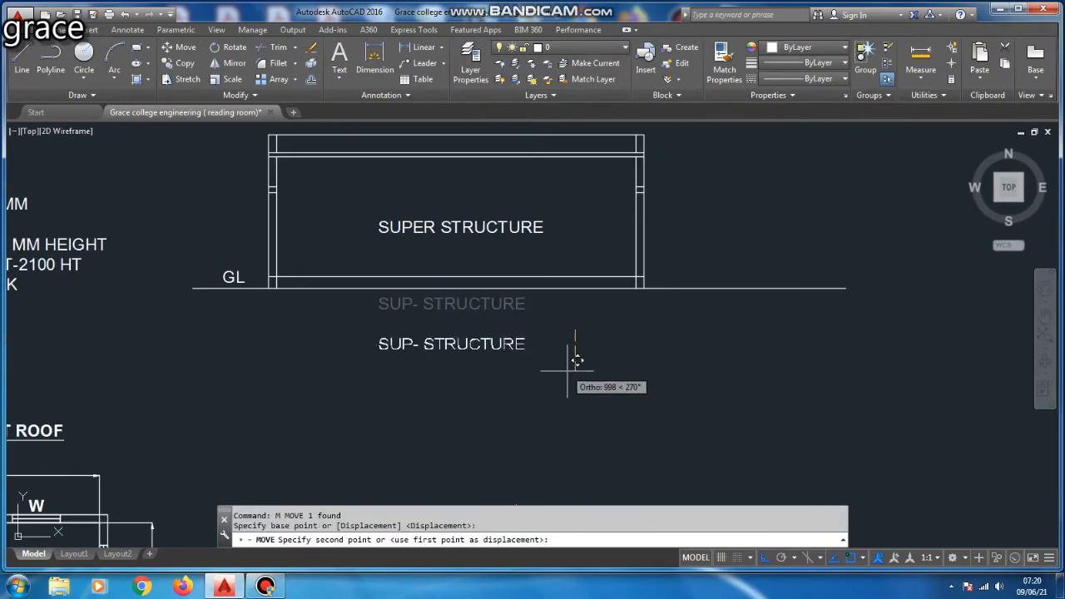
click(563, 388)
key(Escape)
scroll(260, 255, up, 6)
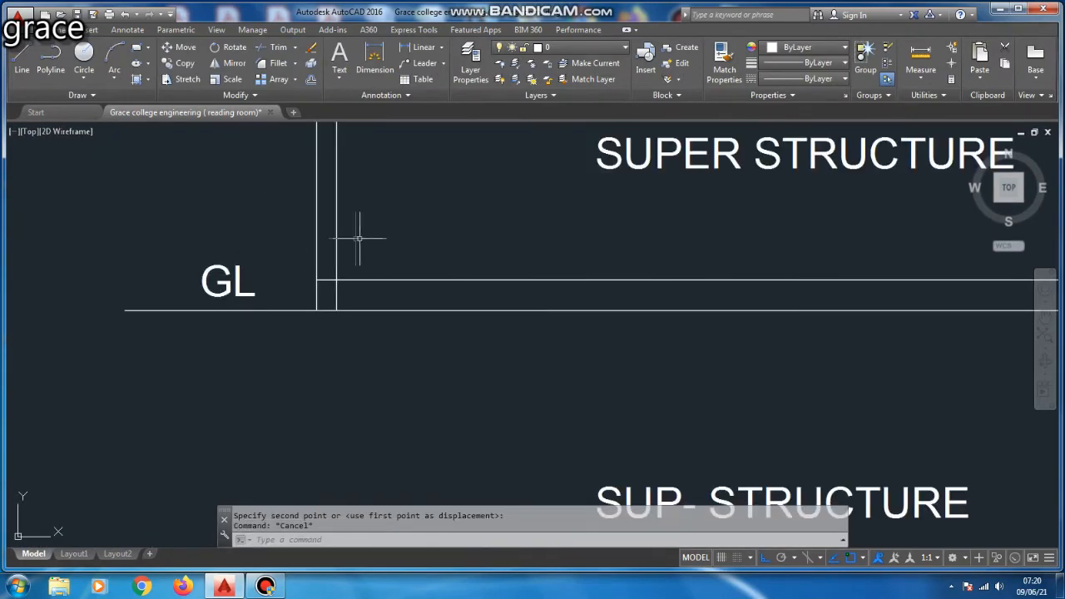
Copy the "SUP- STRUCTURE" label horizontally into the empty area right of the section and plan.
scroll(434, 250, down, 5)
click(485, 302)
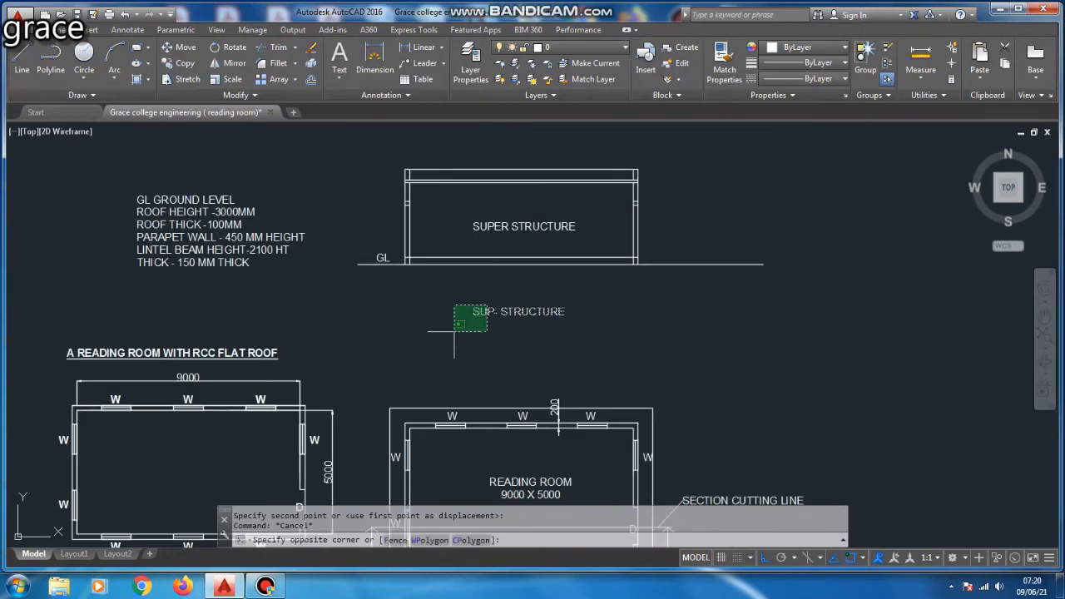
text(co)
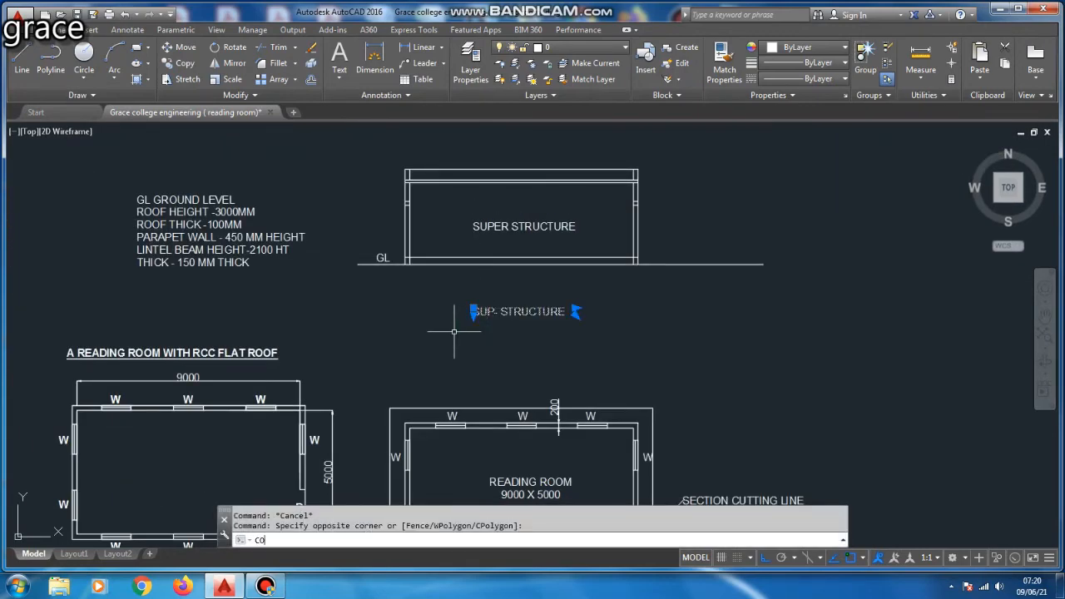
key(Return)
click(541, 338)
scroll(549, 345, down, 4)
click(547, 310)
key(Escape)
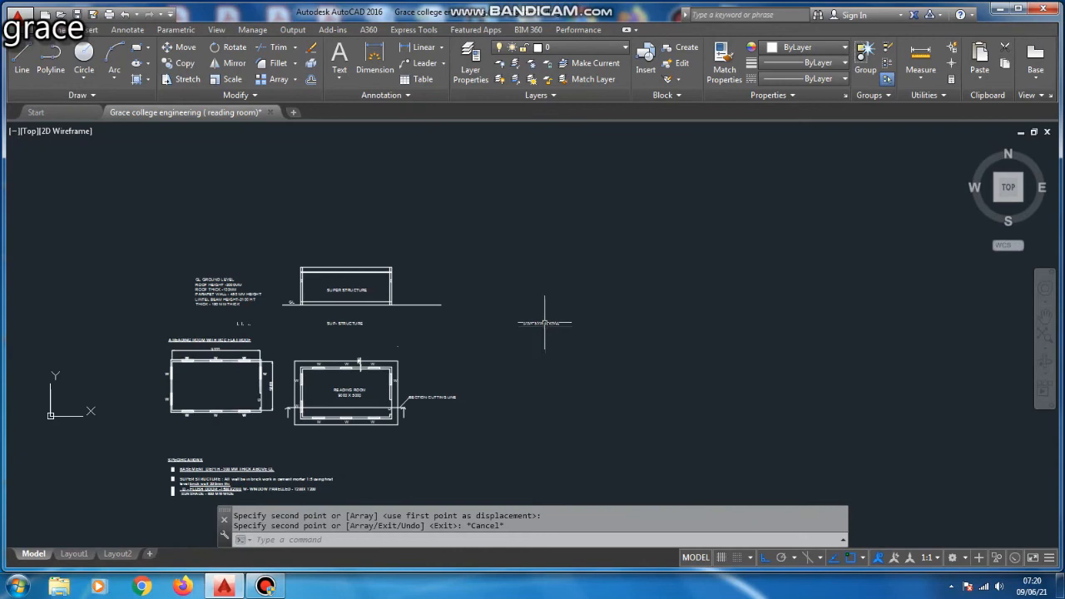
Change the copied label right of the section to "FOUNDATION : RR MASONRY WORK", widening its text box to fit one line.
scroll(546, 321, up, 5)
double_click(541, 325)
key(ctrl+a)
text(FOU)
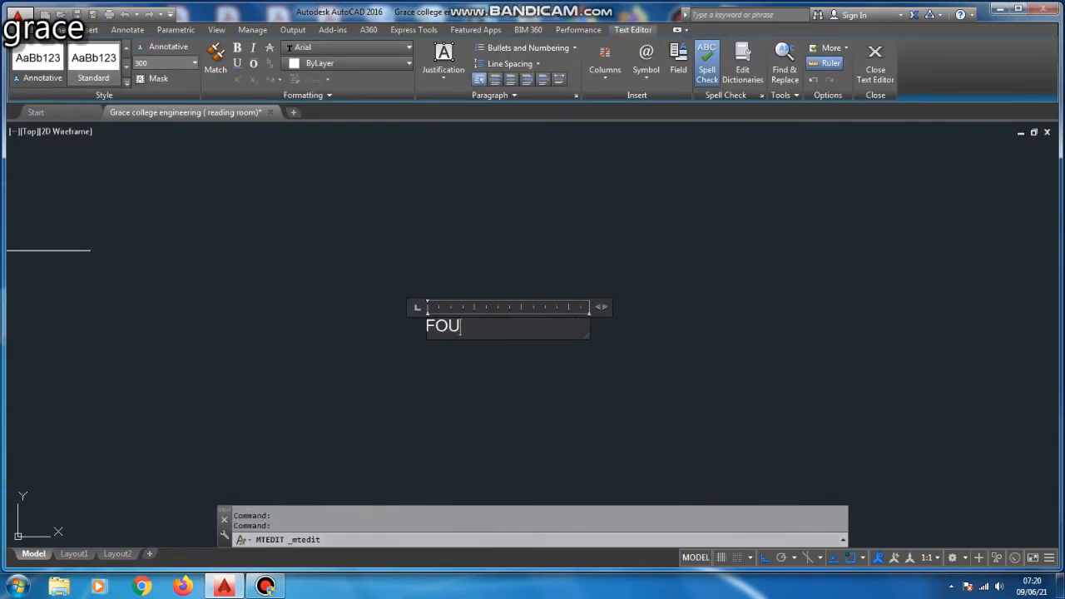
text(NDATION :)
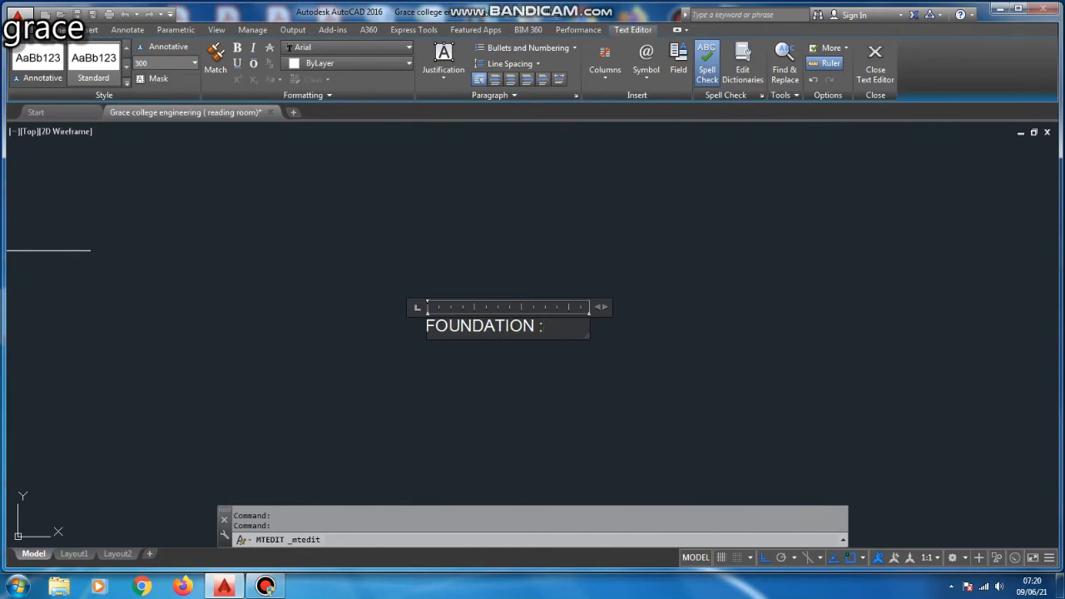
text(  RRMA)
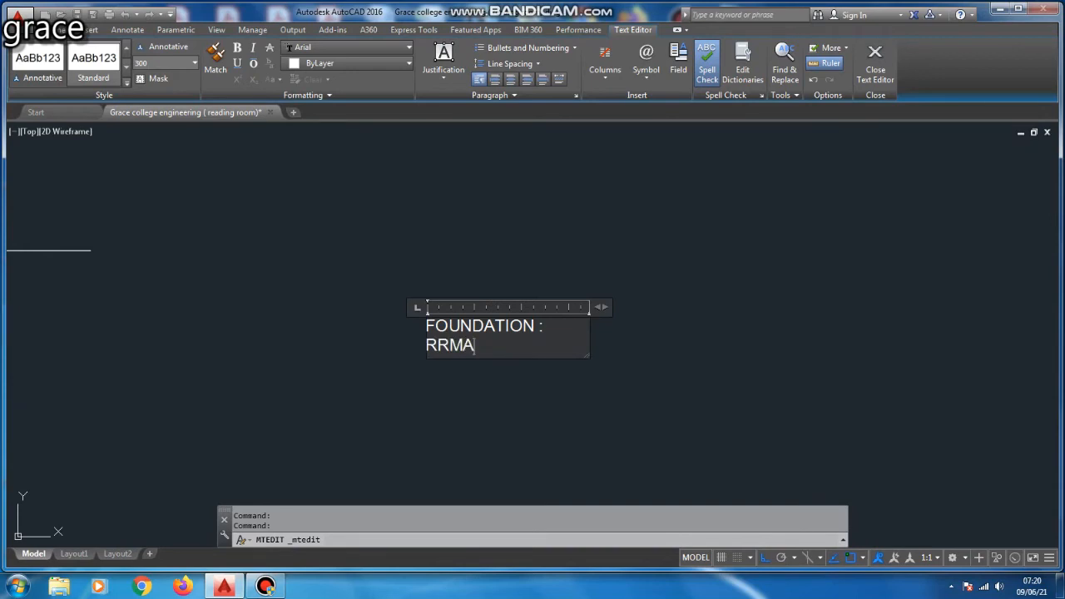
drag(601, 307, 919, 307)
click(576, 325)
click(603, 326)
text(SONRY WORK)
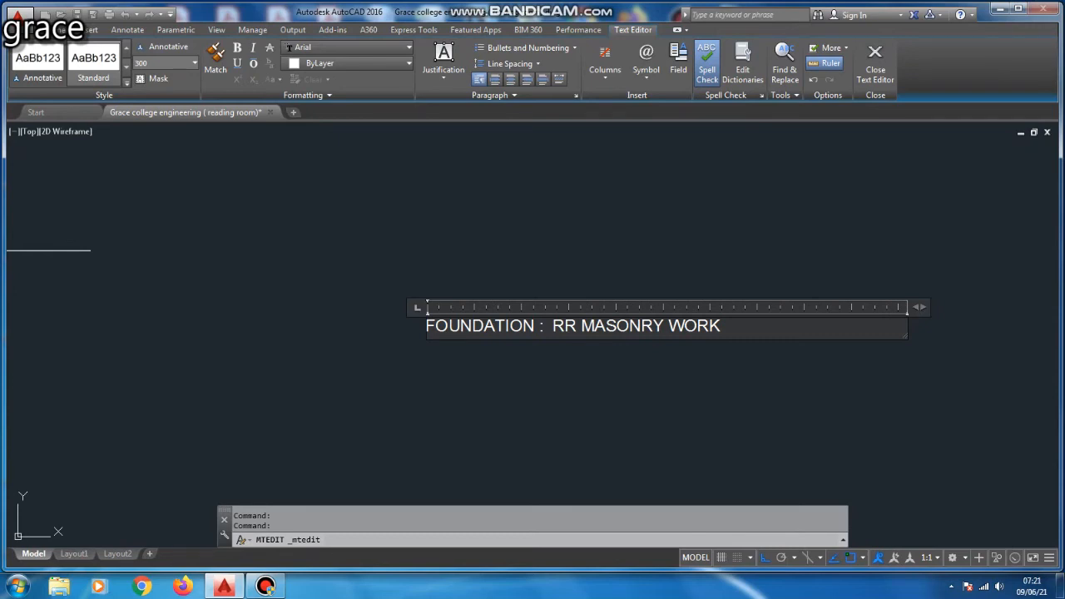
key(Escape)
key(Escape)
scroll(685, 333, down, 5)
scroll(203, 305, up, 8)
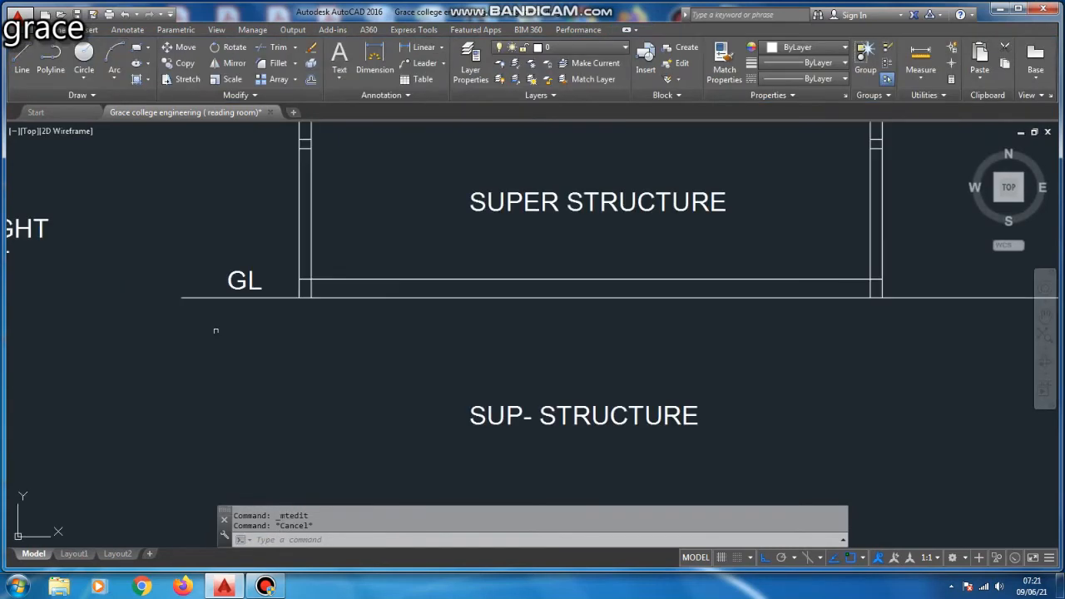
click(22, 58)
scroll(478, 278, down, 8)
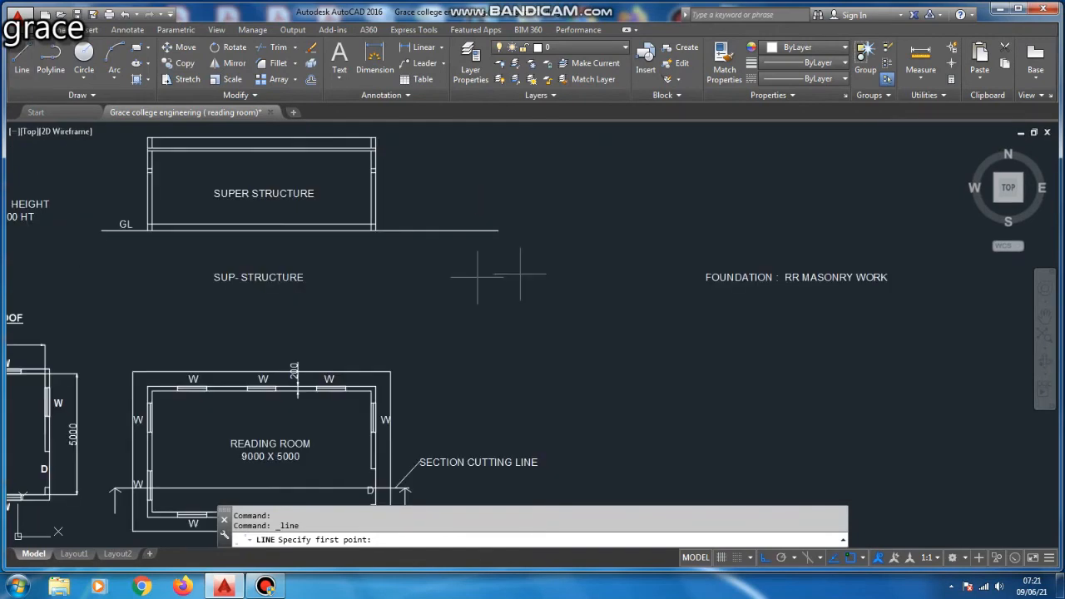
scroll(472, 274, up, 10)
key(Escape)
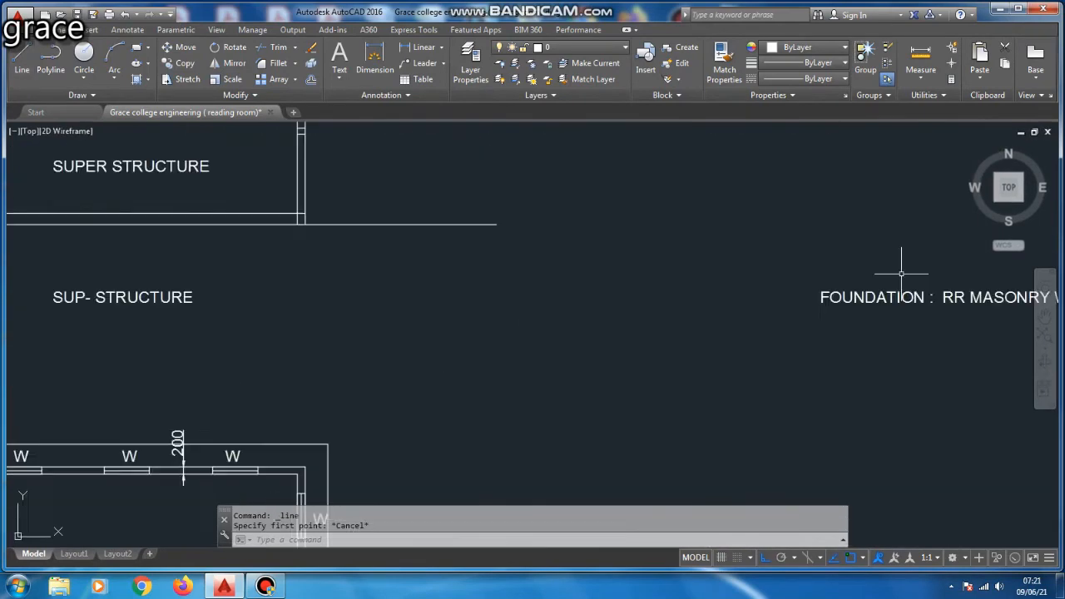
Add a second line "STEP -1 P.C.C -600 MM WIDE 200MM THICK" to the foundation note.
double_click(435, 252)
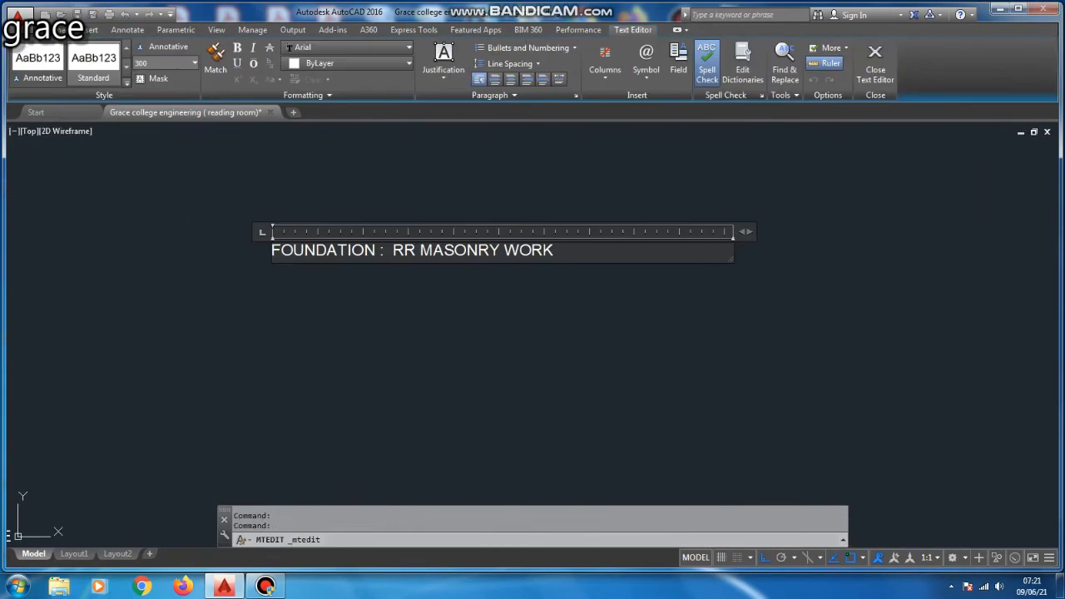
key(Return)
text(S)
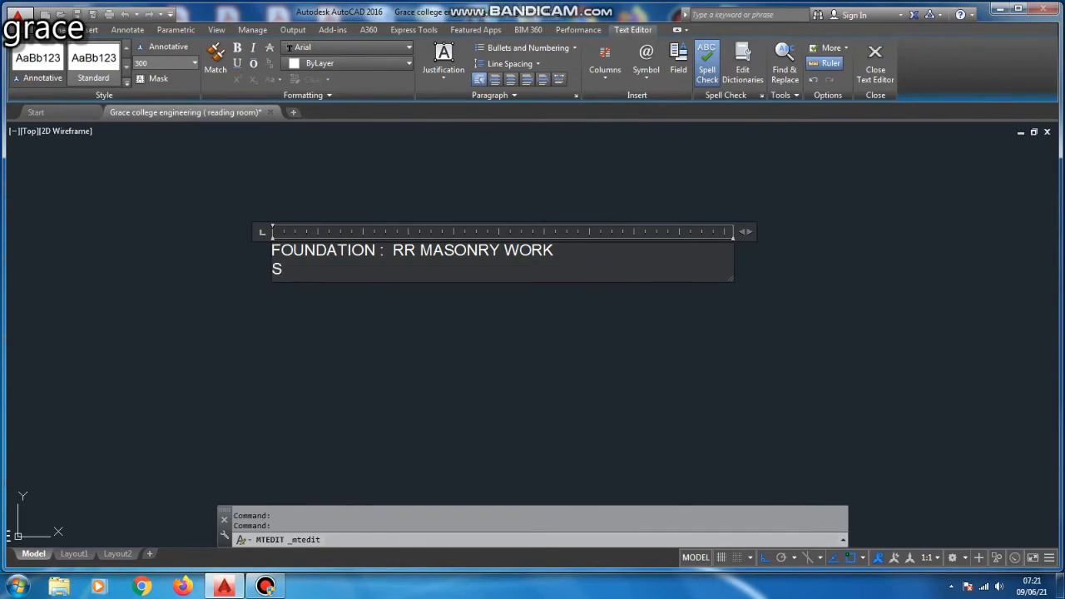
text(TEP -1  P.C.C -)
text(600)
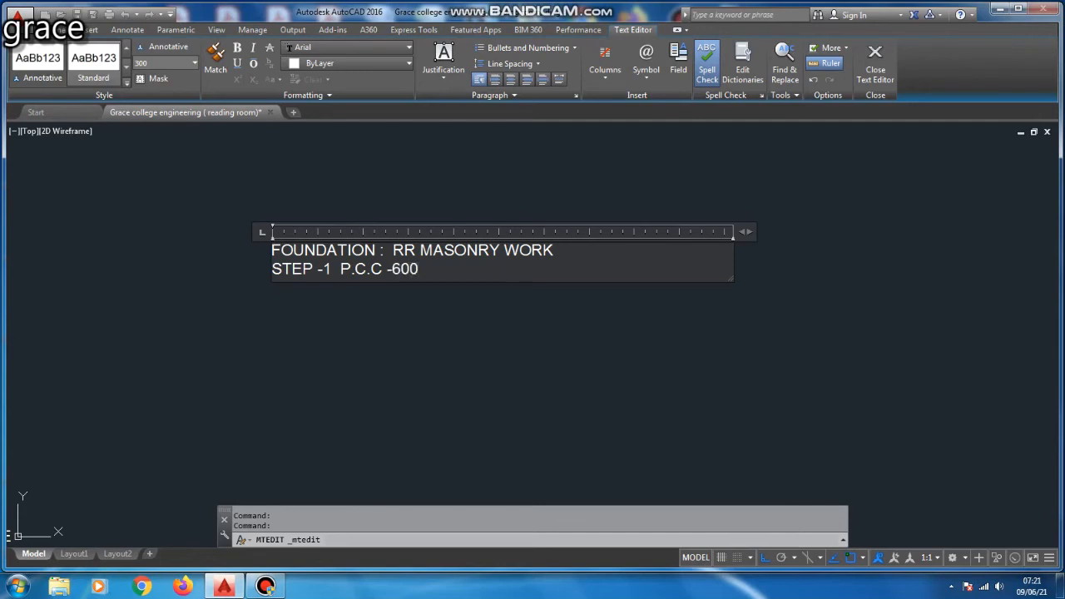
text( MM WIDE 200M)
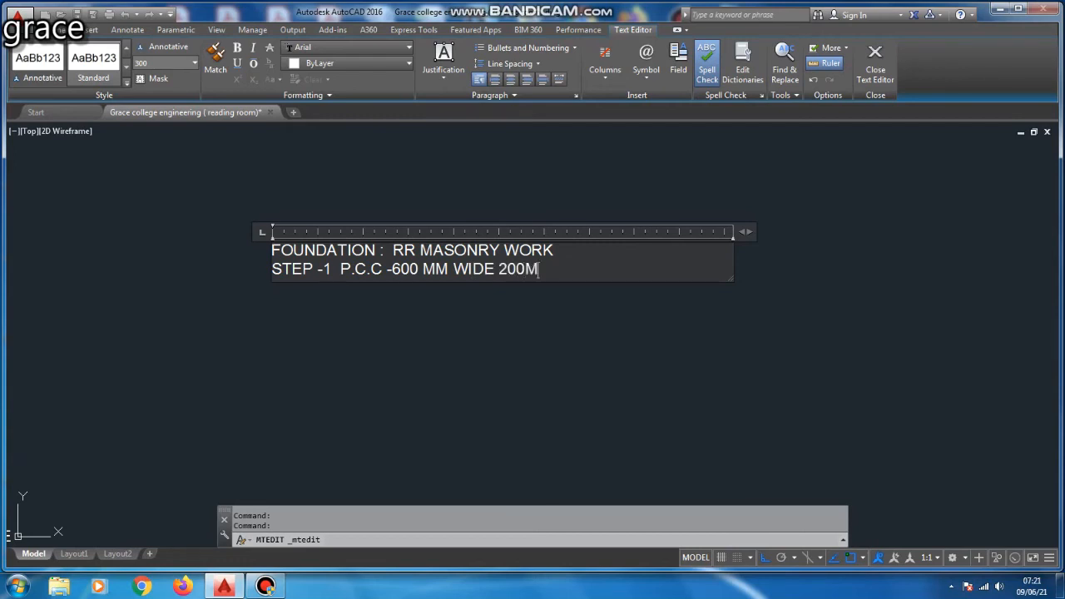
text(M THICK)
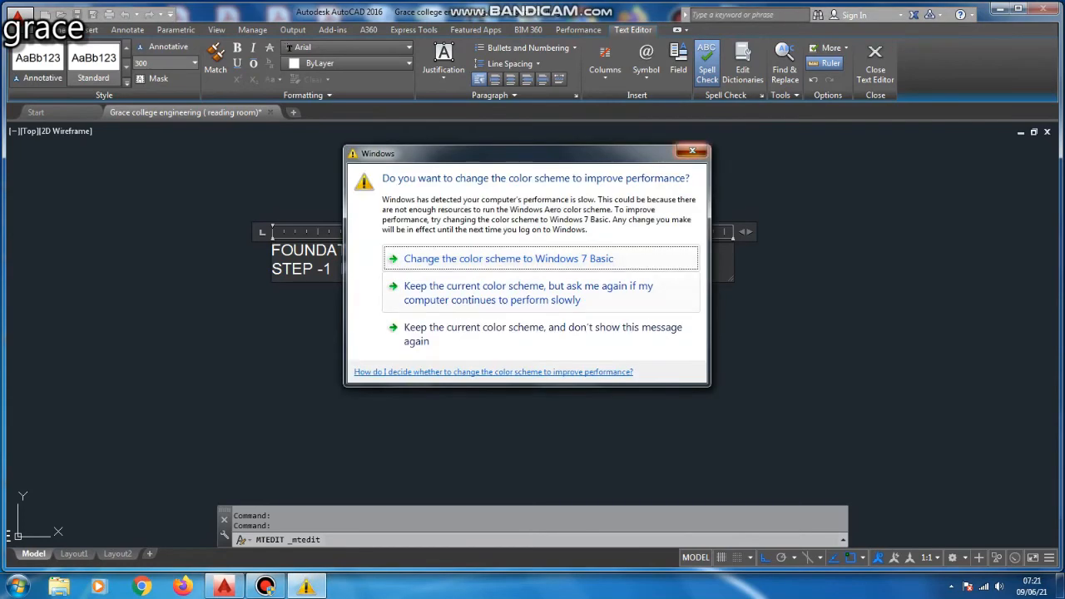
click(692, 151)
click(604, 302)
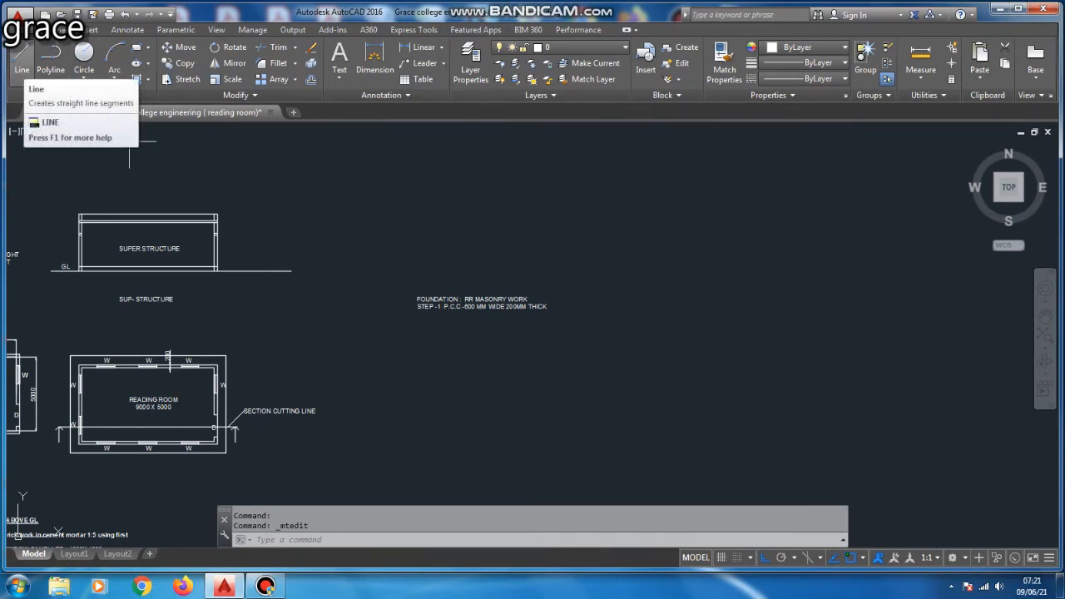
Draw the P.C.C. bed as a closed 600 by 200 mm rectangle of lines below the foundation note.
click(22, 60)
click(464, 366)
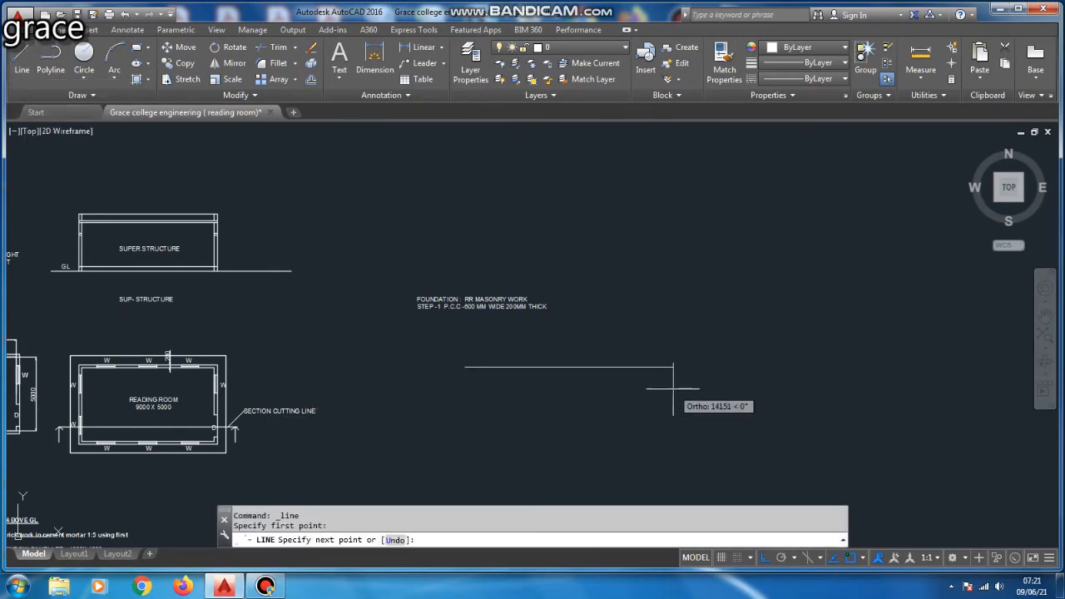
text(600)
key(Return)
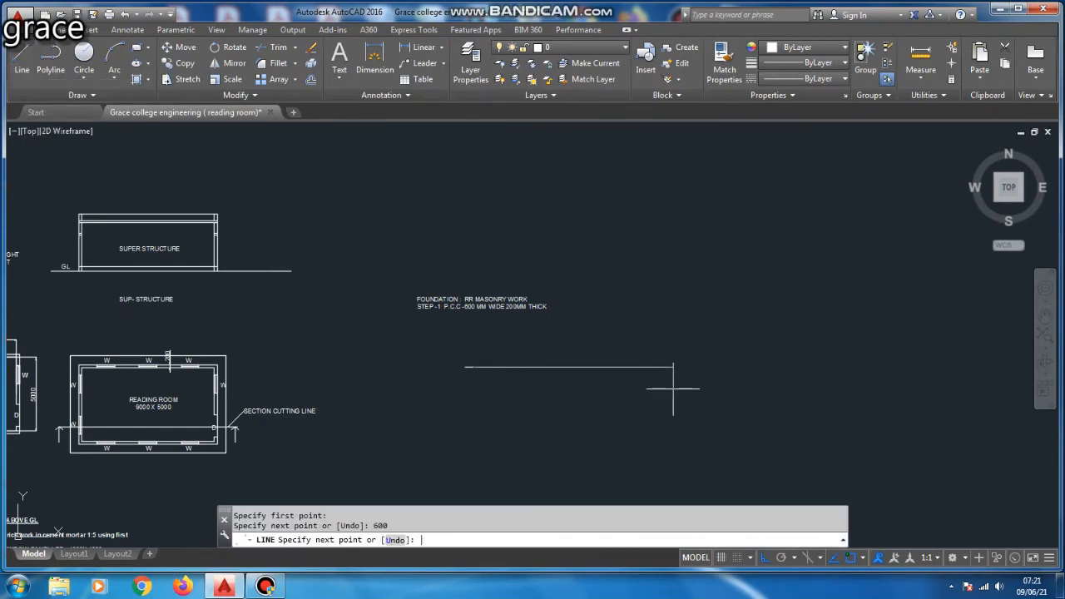
scroll(468, 364, up, 5)
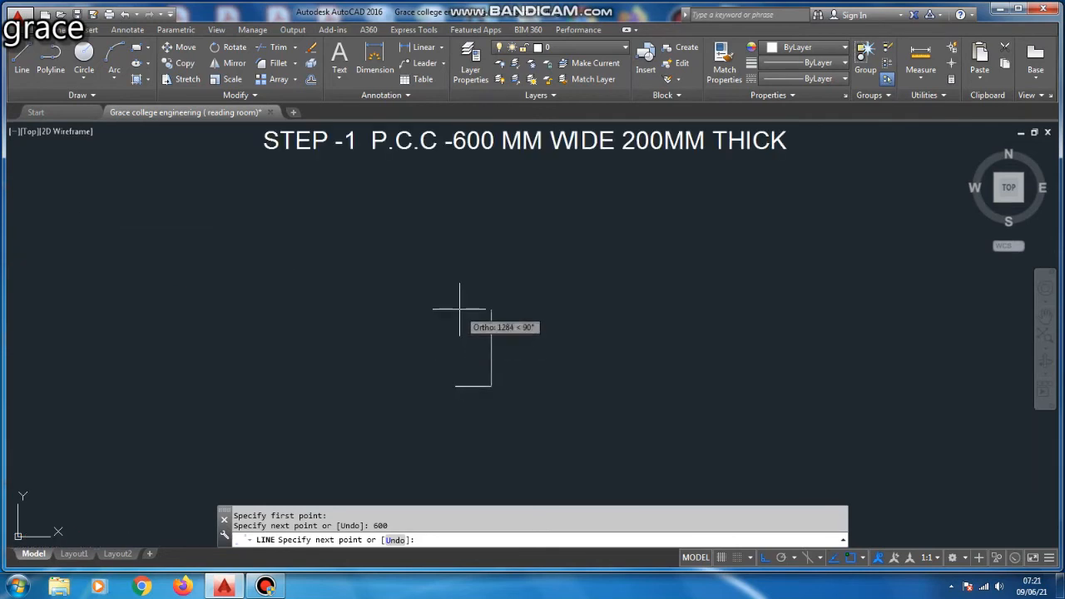
text(200)
key(Return)
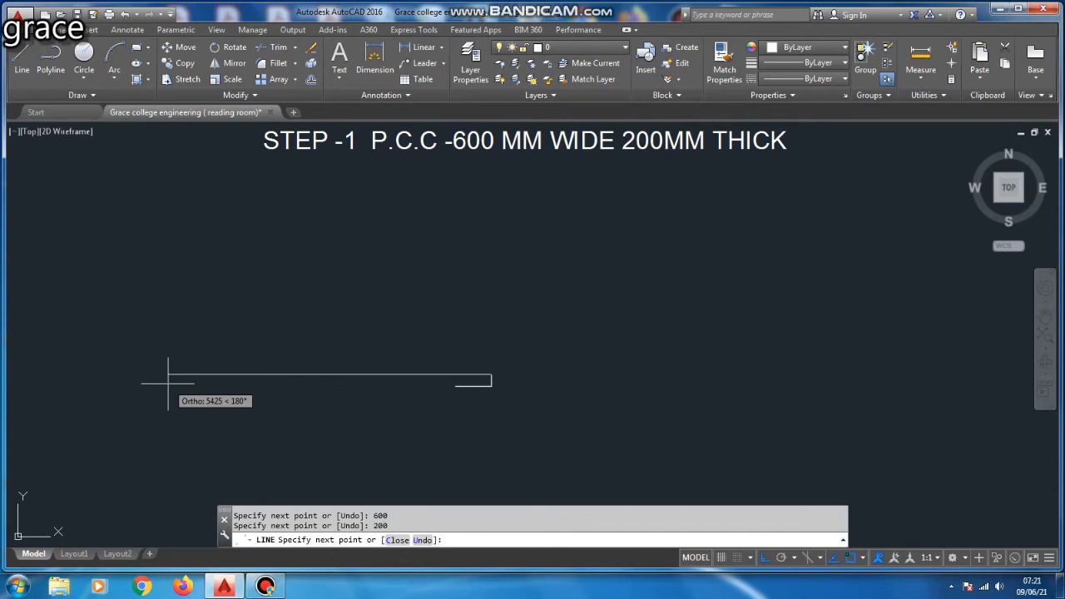
text(600)
key(Return)
scroll(481, 376, up, 3)
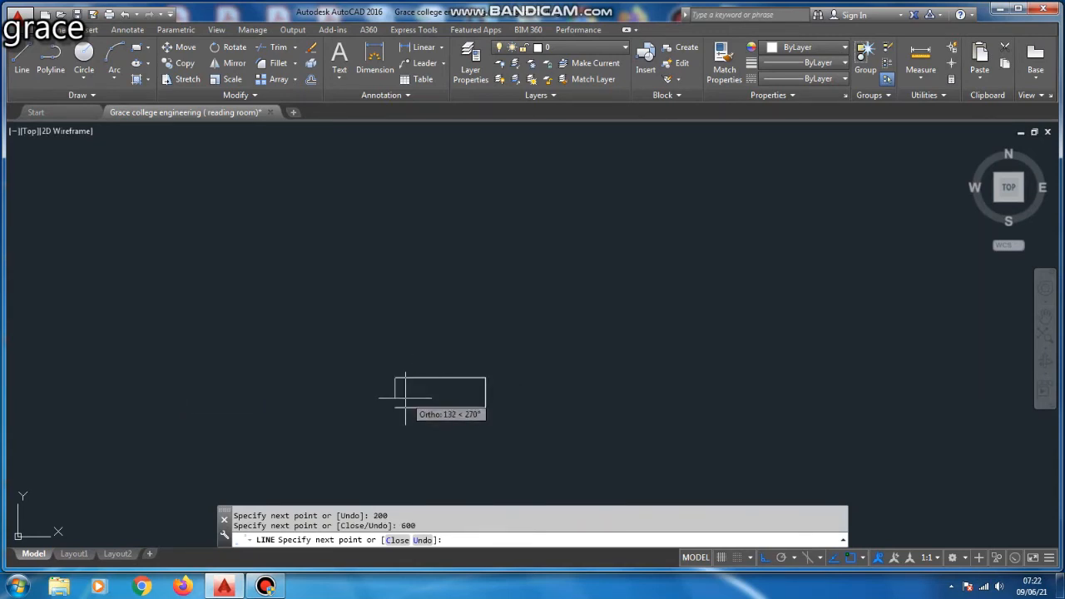
key(Escape)
Add a third line "STEP -2 600 MM BELOW THE GROUND LEVEL" to the foundation note.
scroll(549, 374, down, 4)
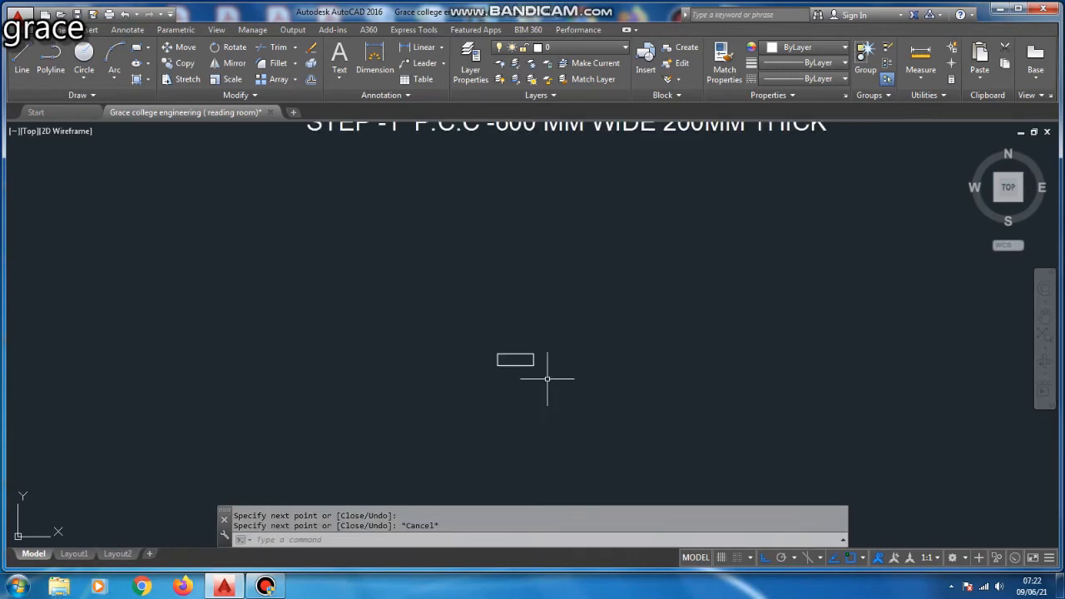
double_click(504, 208)
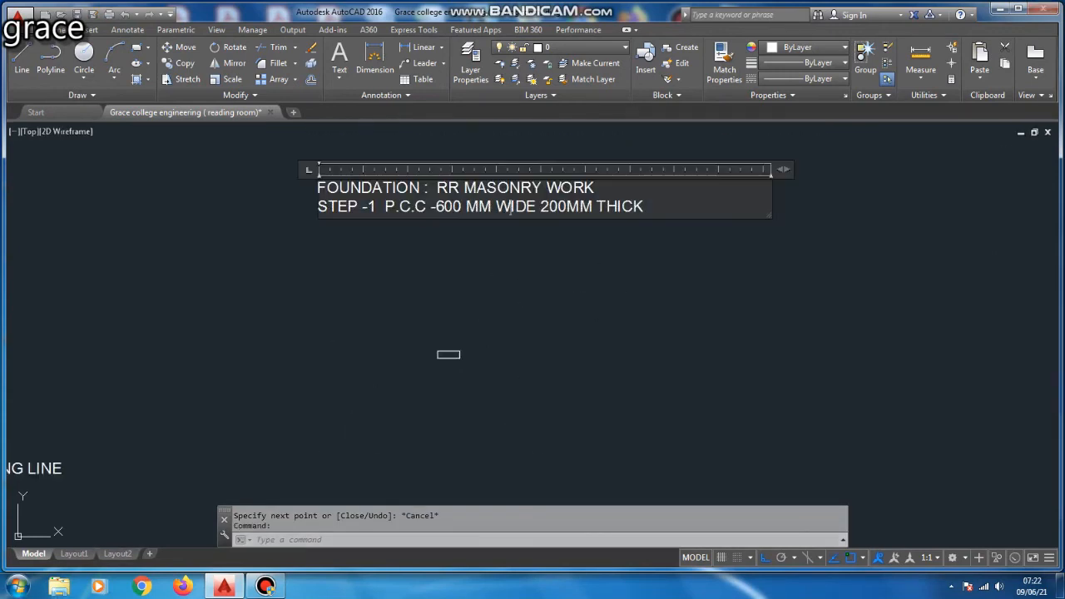
key(Return)
text(S)
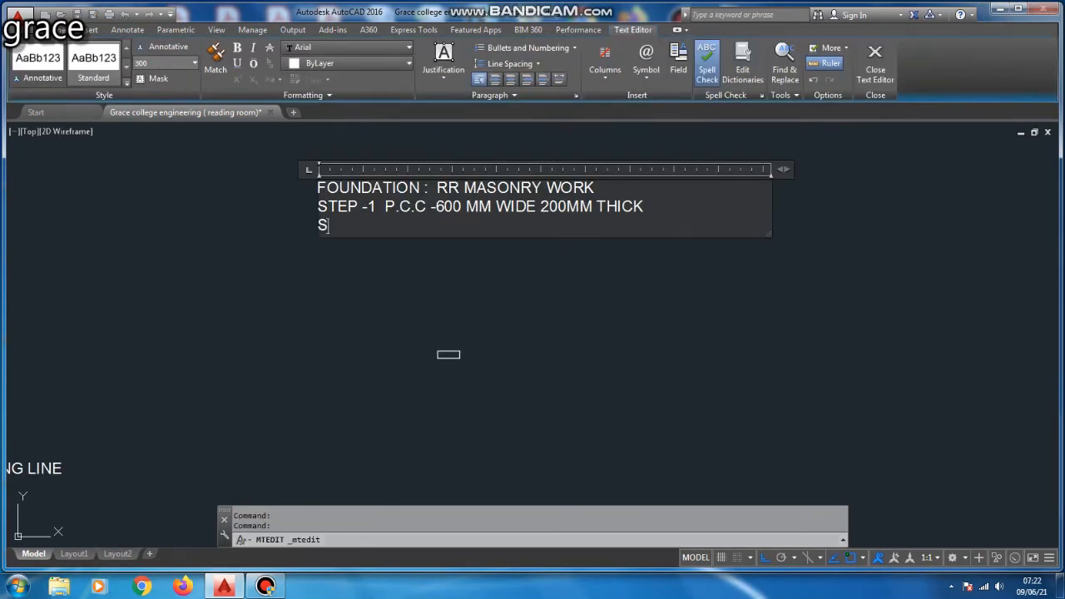
text(TEP -2)
scroll(447, 375, up, 2)
text(600 MM)
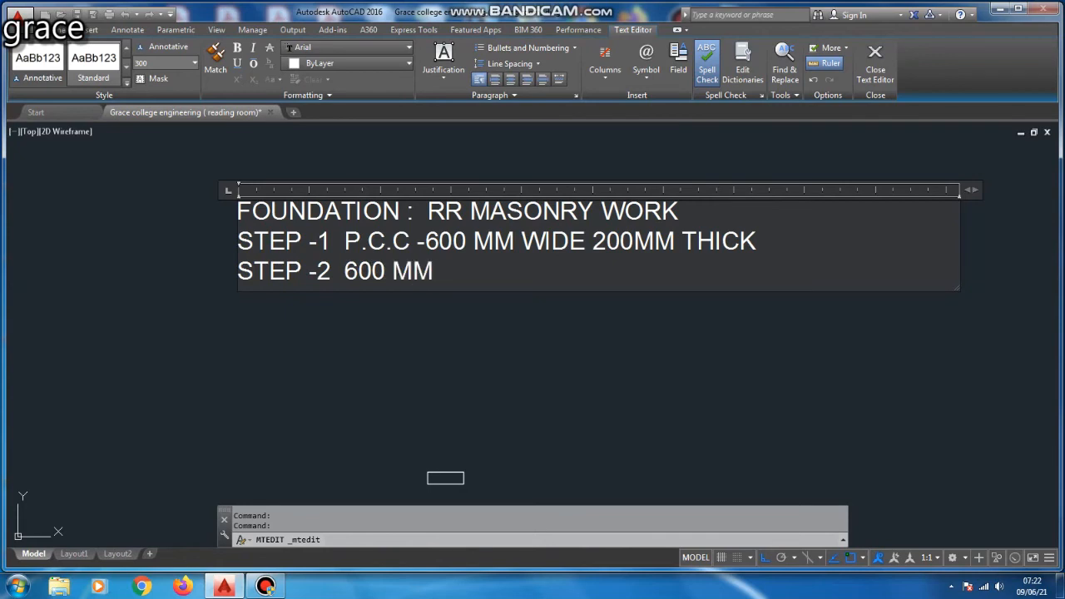
text( BELO)
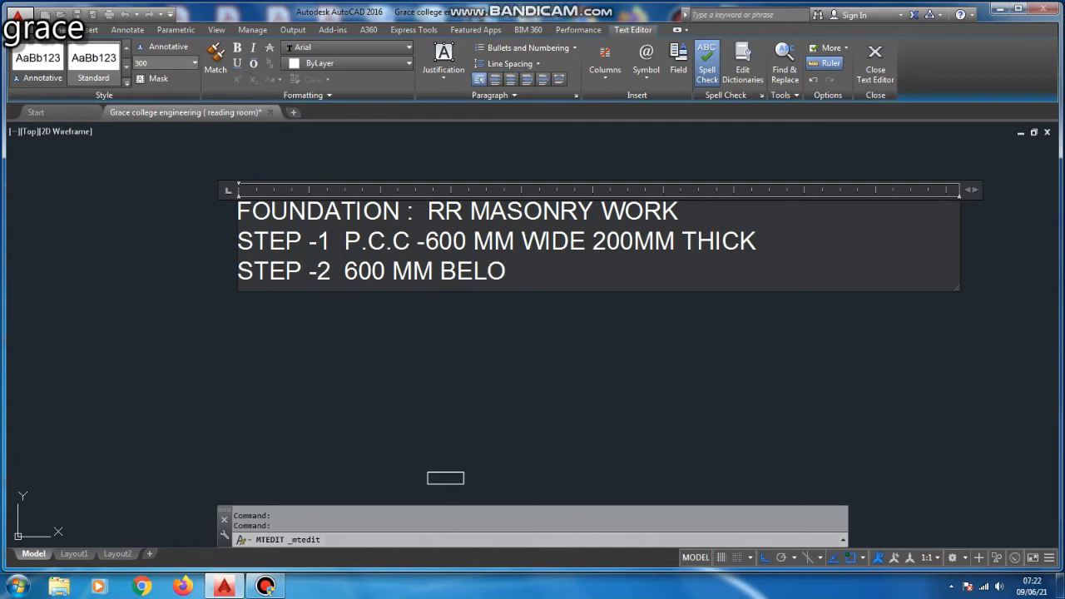
text(W THE GR)
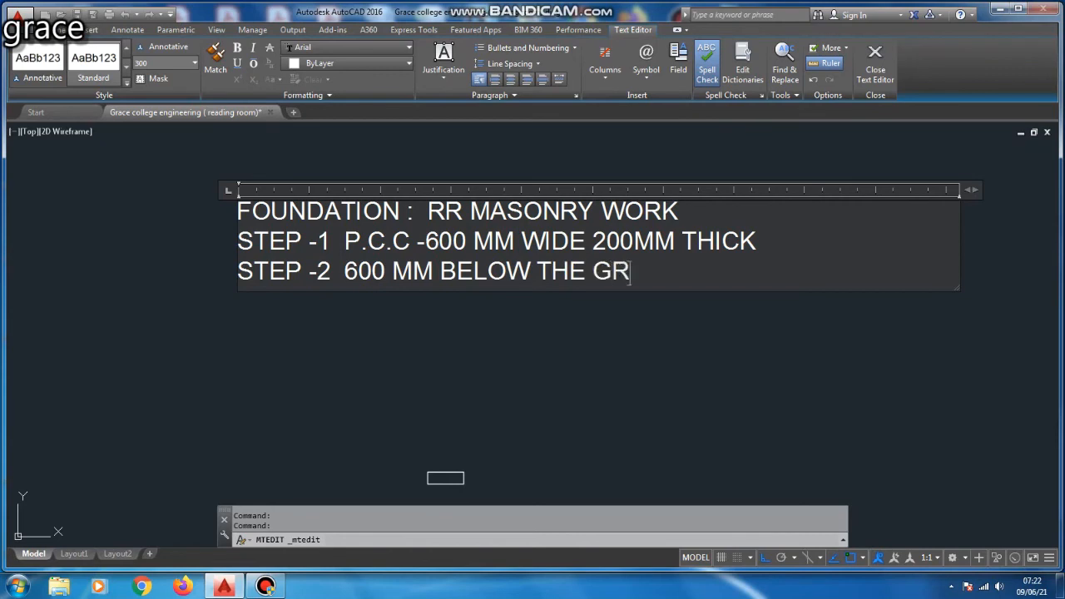
text(OUND)
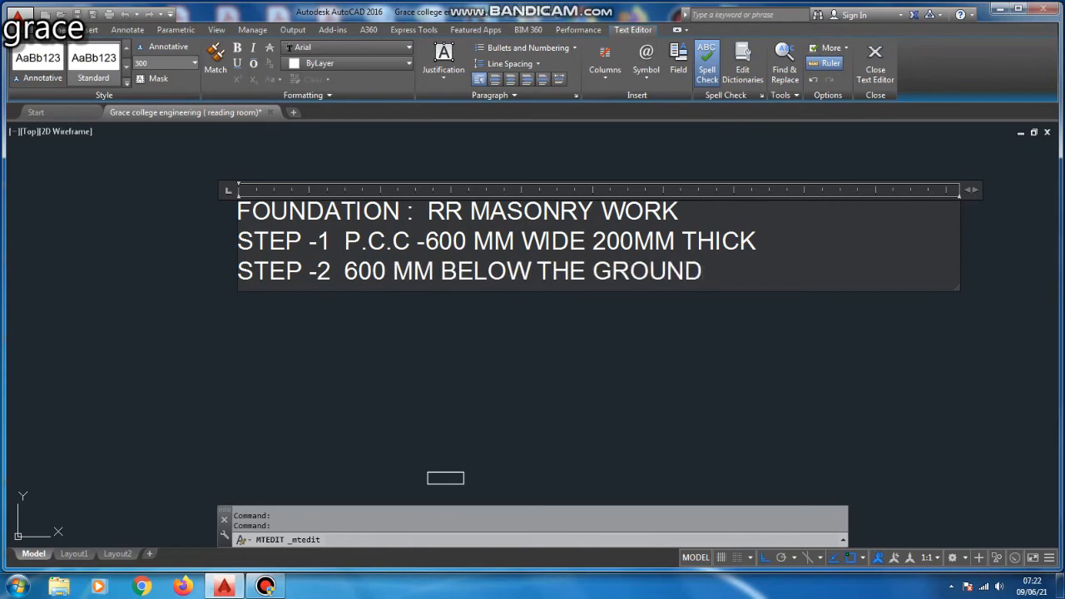
text( LEVEL)
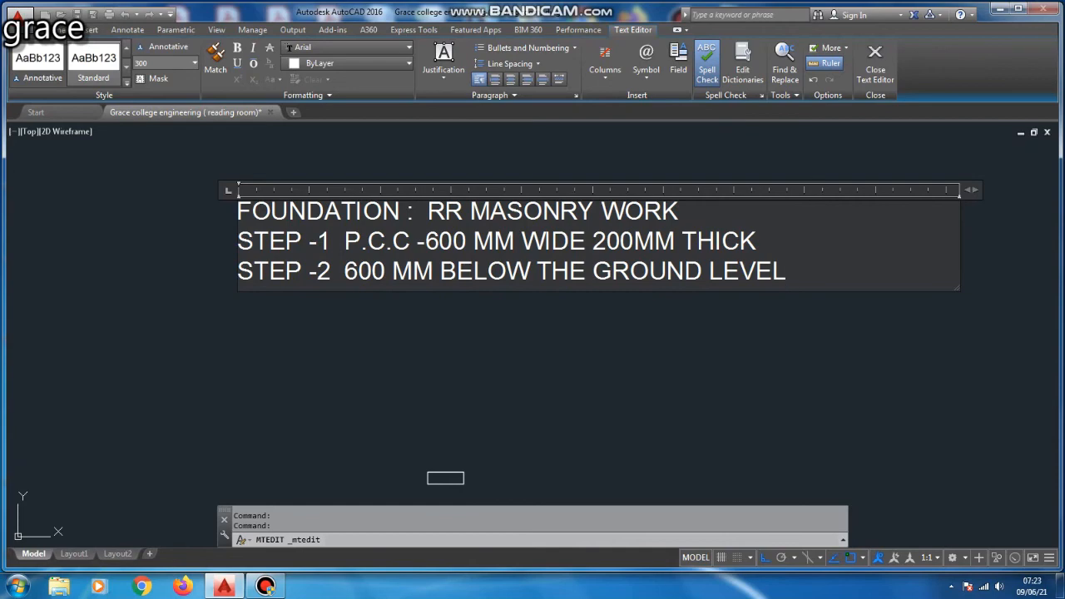
click(556, 338)
Offset the section's ground line 600 mm downward.
scroll(588, 389, down, 6)
middle_drag(343, 363, 550, 354)
key(Escape)
scroll(644, 357, up, 8)
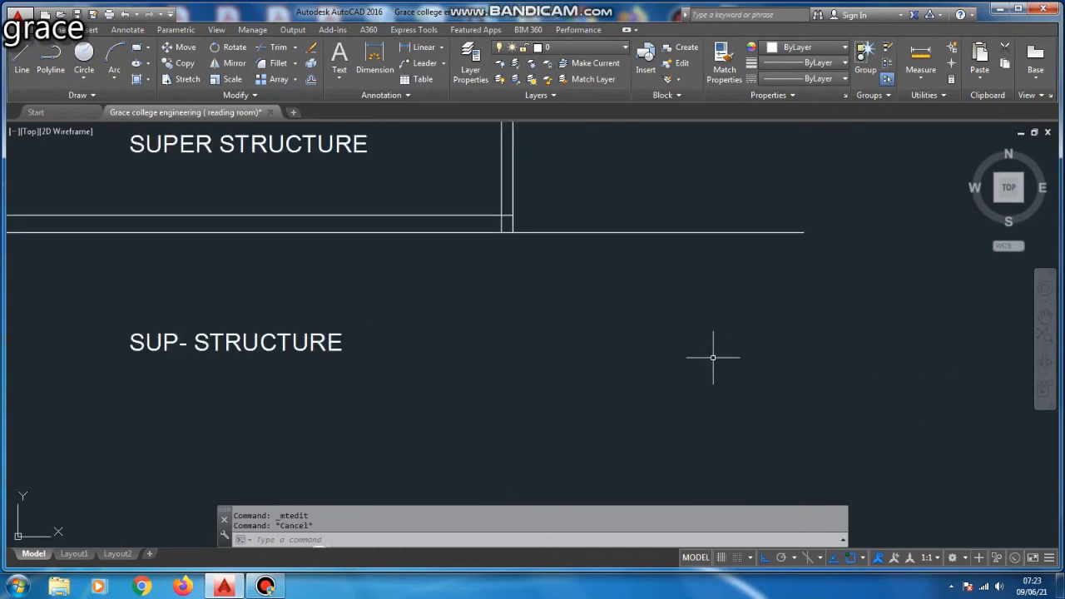
text(o)
key(Return)
scroll(608, 304, down, 2)
text(0)
key(Return)
text(600)
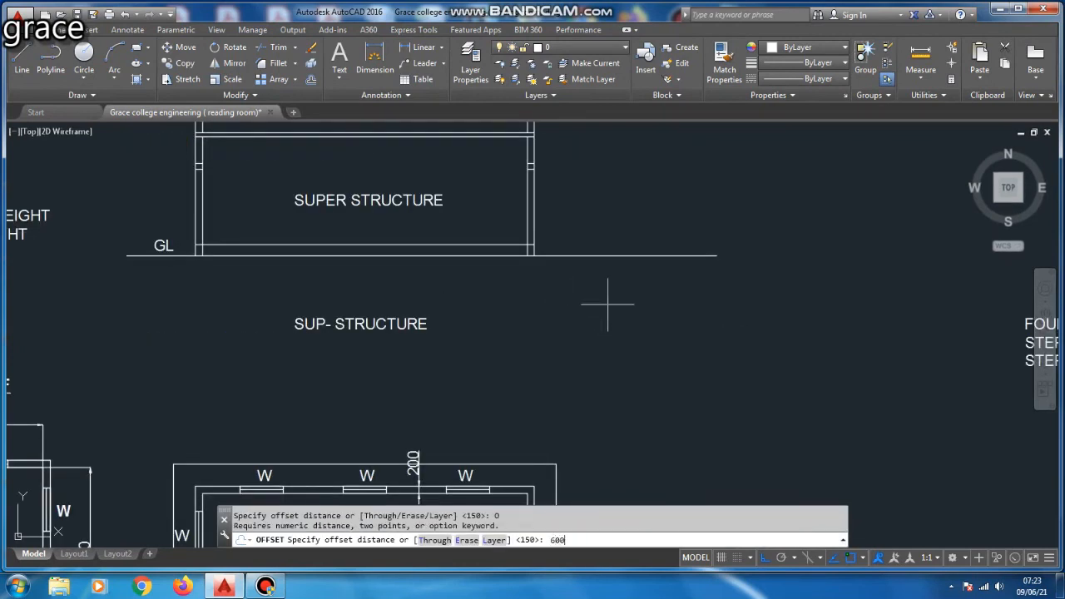
key(Return)
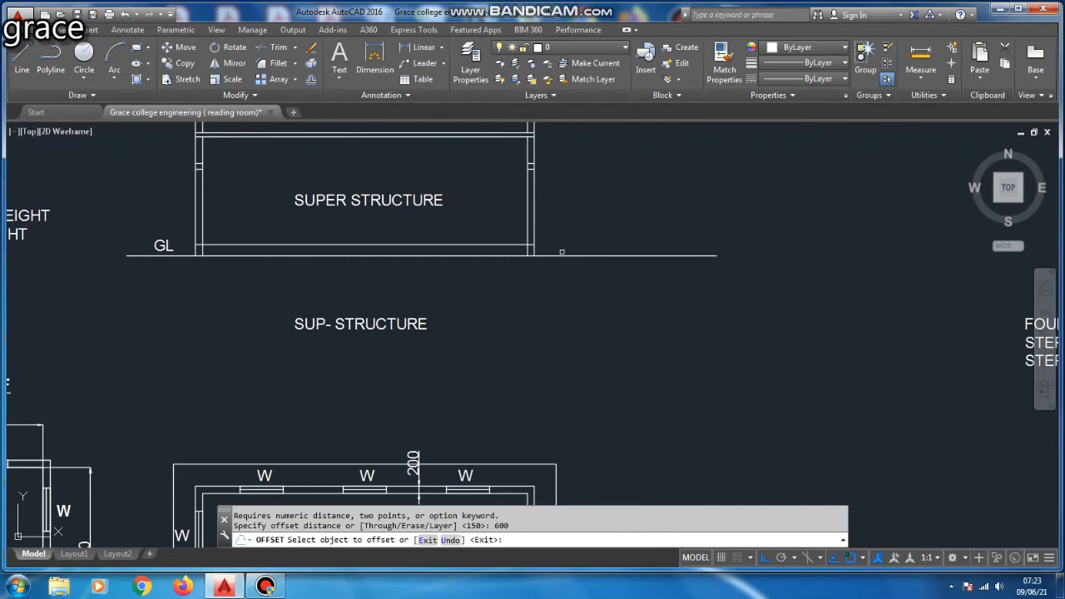
click(562, 255)
click(561, 302)
key(Escape)
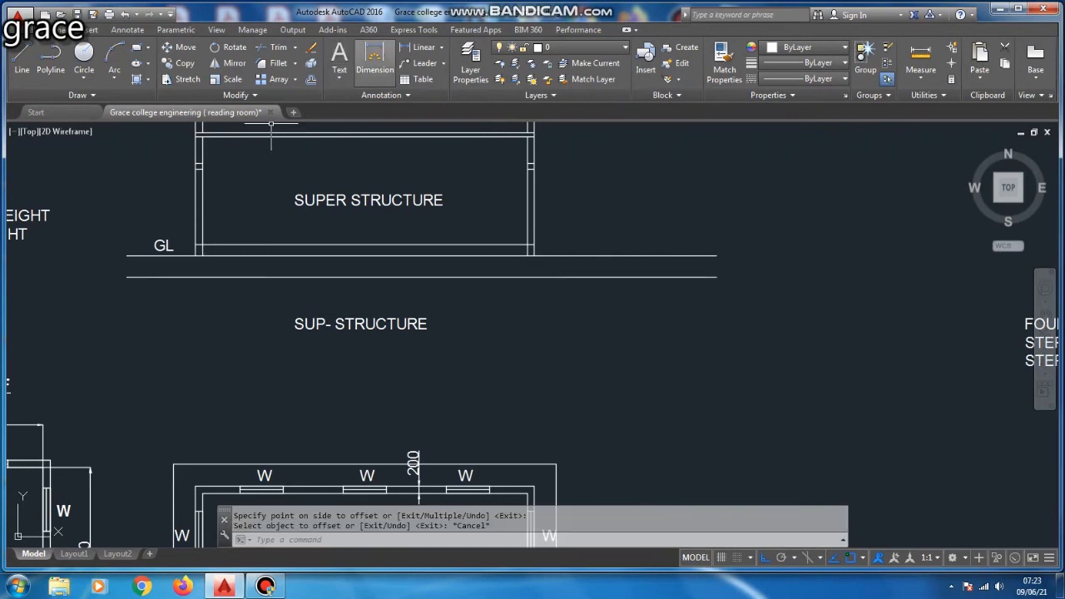
Add a vertical linear dimension between the ground line and the offset line, right of the section.
click(422, 48)
click(592, 255)
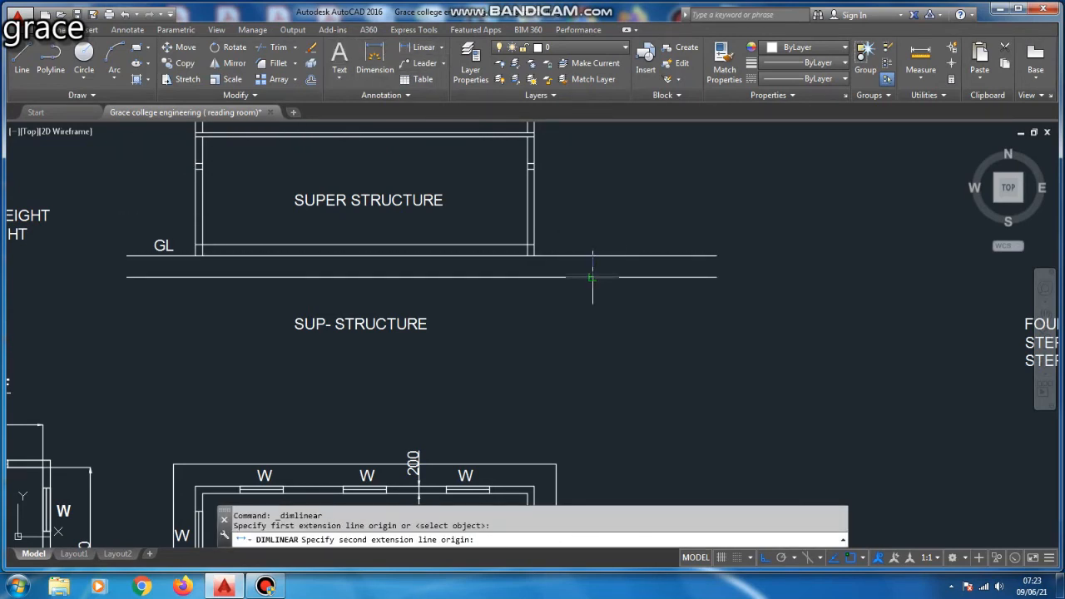
click(592, 277)
scroll(599, 277, up, 2)
click(609, 274)
key(Escape)
Extend both lines of the section's right wall down to the offset line below the ground line.
text(ED)
key(Escape)
text(EX)
click(511, 231)
click(293, 250)
key(Escape)
key(Return)
key(Return)
key(Escape)
scroll(708, 299, down, 5)
key(Escape)
text(ex)
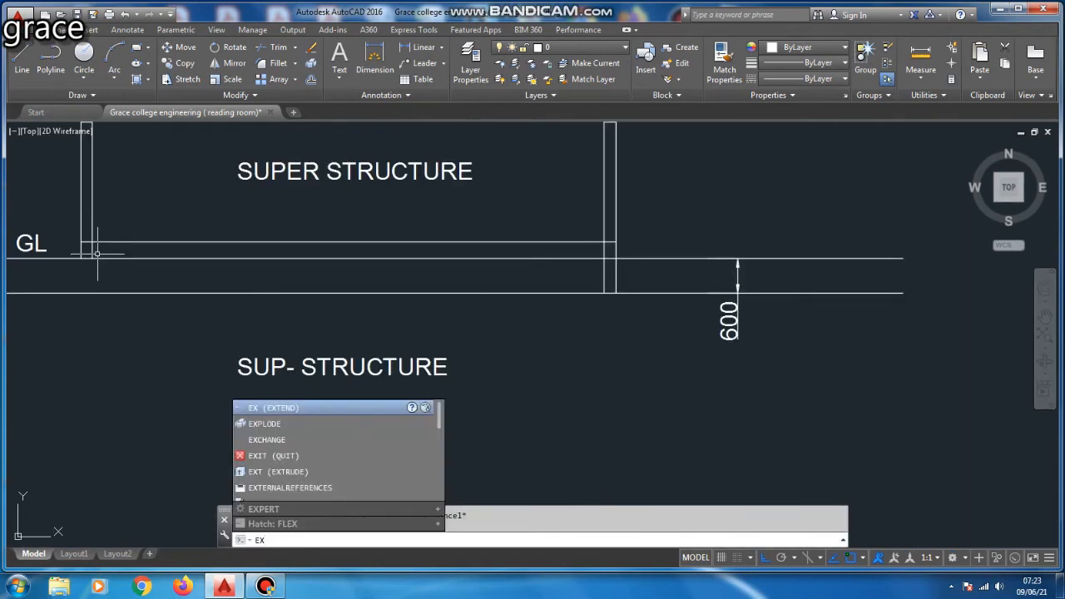
key(Down)
key(Down)
key(Down)
key(Down)
key(Down)
key(Up)
key(Up)
key(Up)
key(Up)
key(Up)
key(Return)
scroll(103, 261, up, 2)
click(120, 243)
click(50, 133)
key(Escape)
Extend both lines of the section's left wall down to the offset line below the ground line.
text(ex)
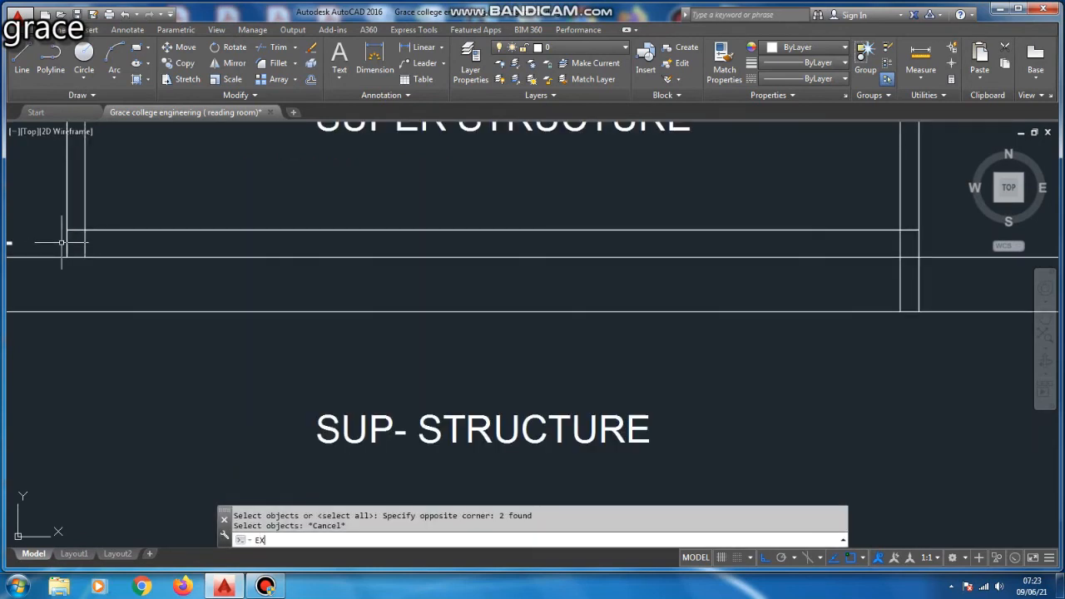
key(Return)
key(Return)
click(95, 244)
click(33, 283)
scroll(390, 300, down, 2)
key(Escape)
key(Escape)
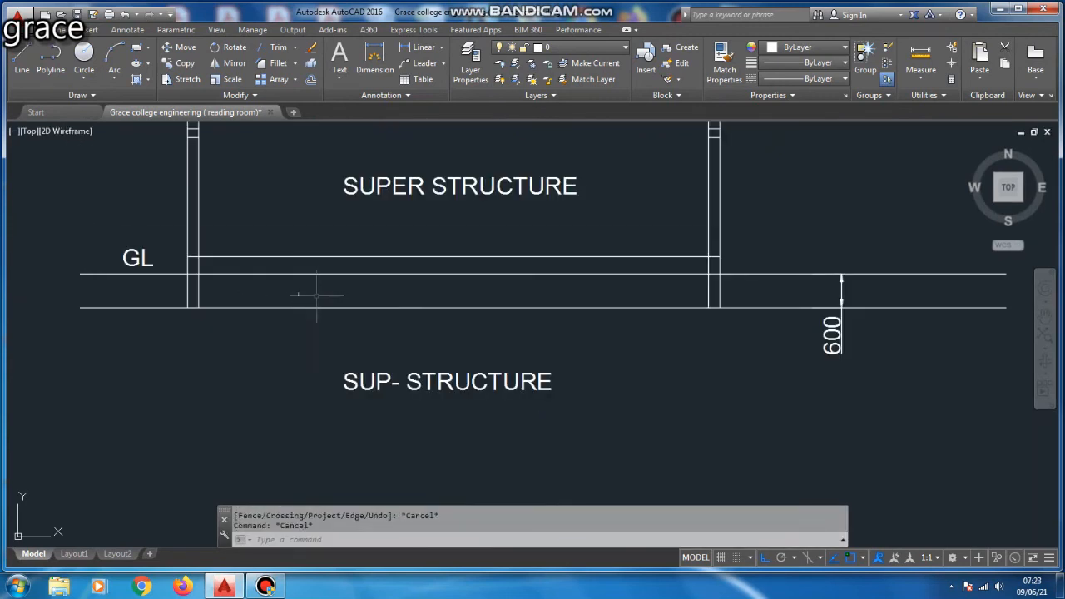
Trim the offset line below the ground line outside and between the walls, keeping only the pieces that close the wall bottoms.
text(tr)
key(Return)
key(Return)
click(147, 299)
click(145, 320)
click(269, 297)
click(263, 336)
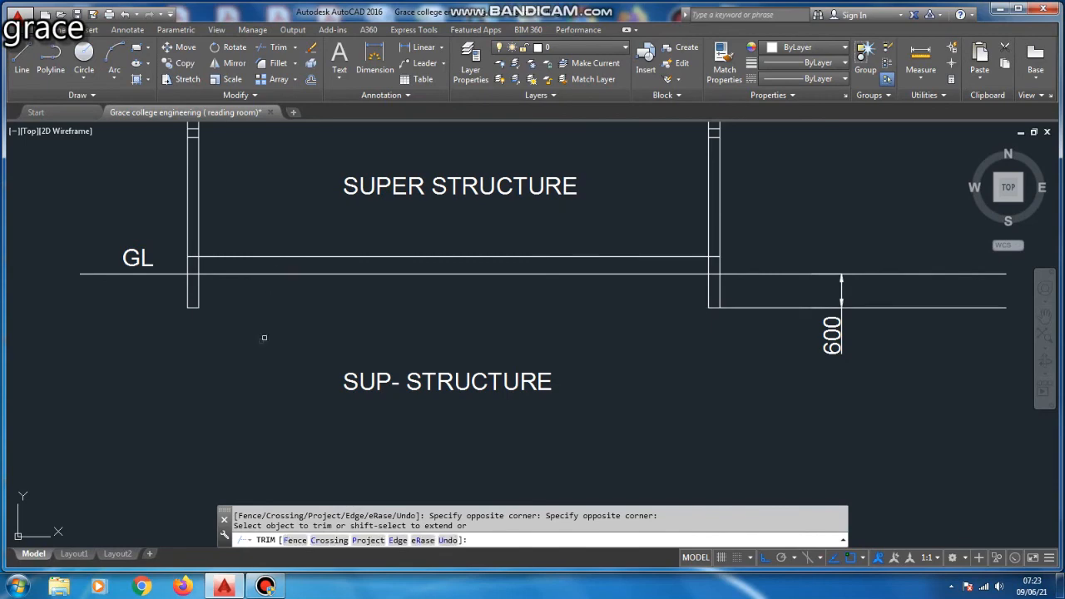
click(758, 294)
click(753, 318)
key(Escape)
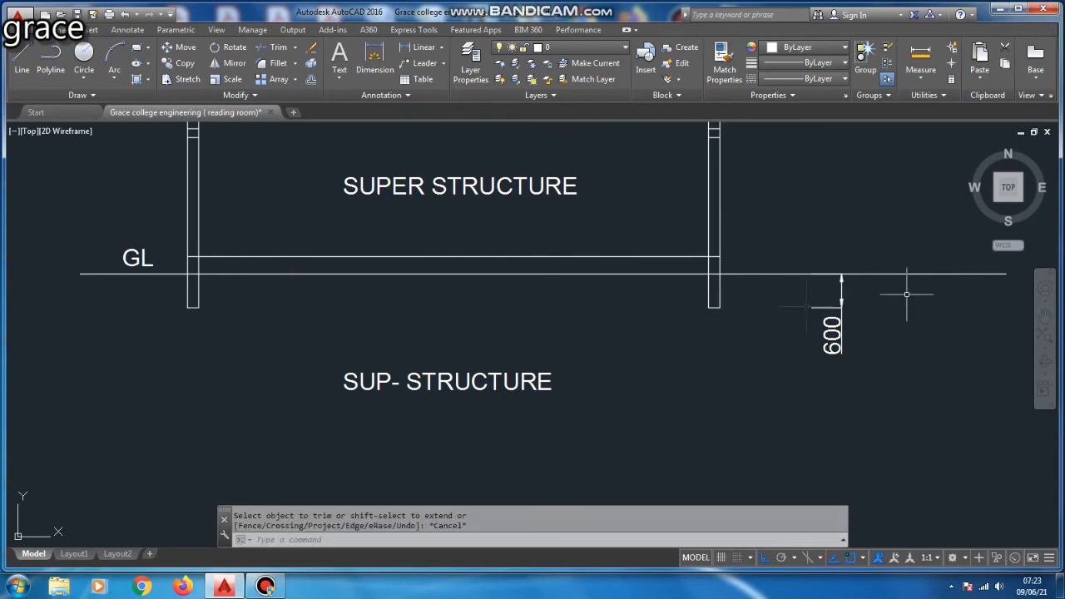
Copy the P.C.C. rectangle from its bottom midpoint to the midpoint of the section's left wall bottom.
scroll(362, 275, down, 8)
scroll(551, 327, up, 4)
click(530, 320)
click(629, 362)
text(co)
key(Return)
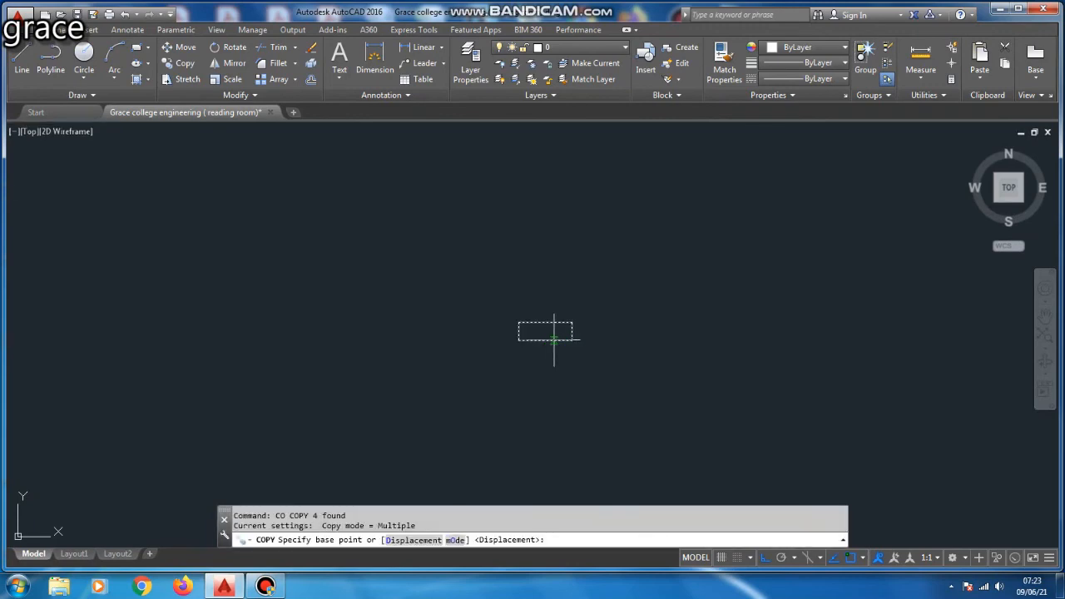
click(553, 338)
scroll(665, 341, down, 5)
scroll(405, 297, up, 5)
scroll(515, 234, up, 3)
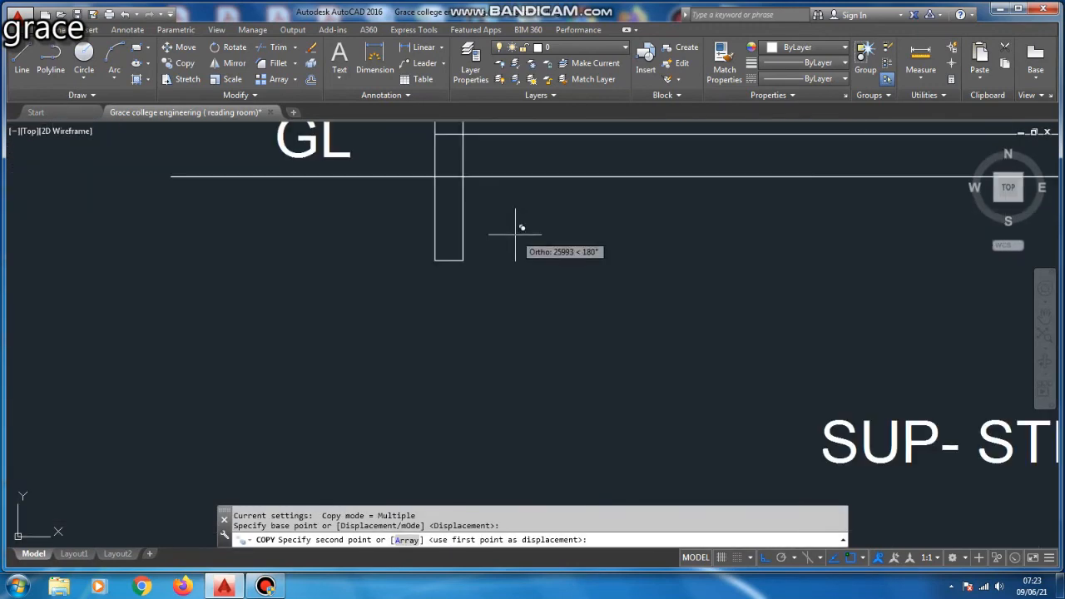
click(448, 260)
key(Escape)
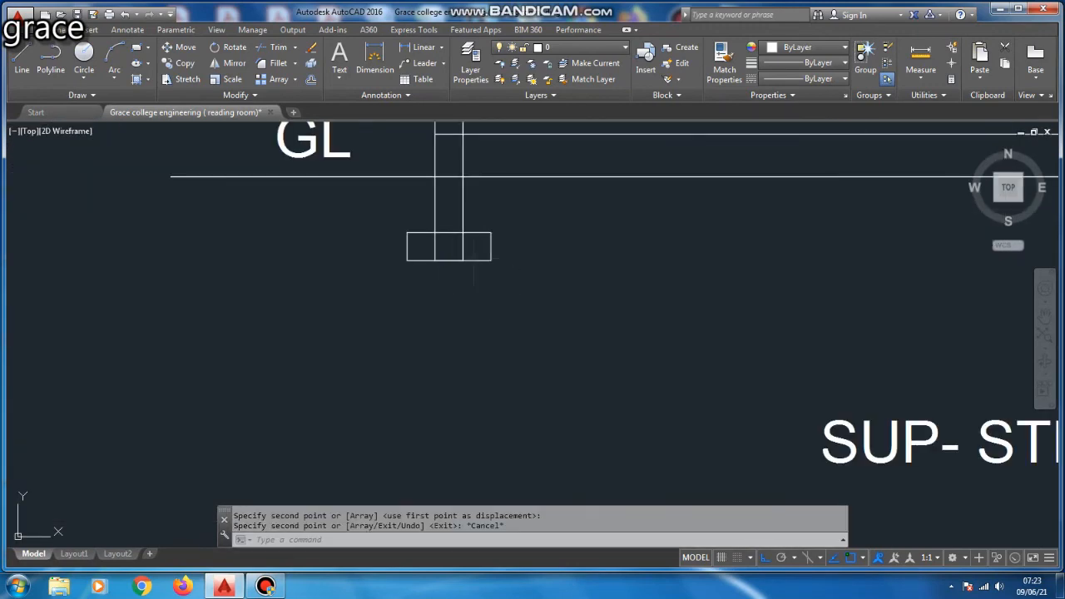
Trim the left wall's lines inside the copied P.C.C. rectangle.
scroll(471, 248, up, 3)
text(tr)
key(Return)
key(Return)
drag(484, 252, 230, 250)
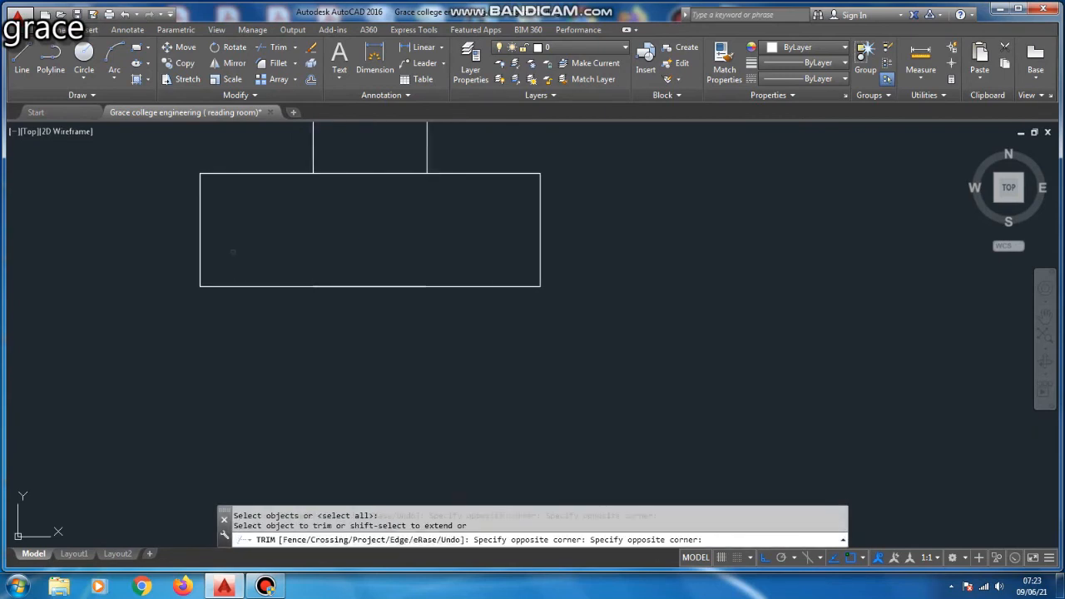
scroll(397, 297, down, 3)
key(Escape)
click(424, 47)
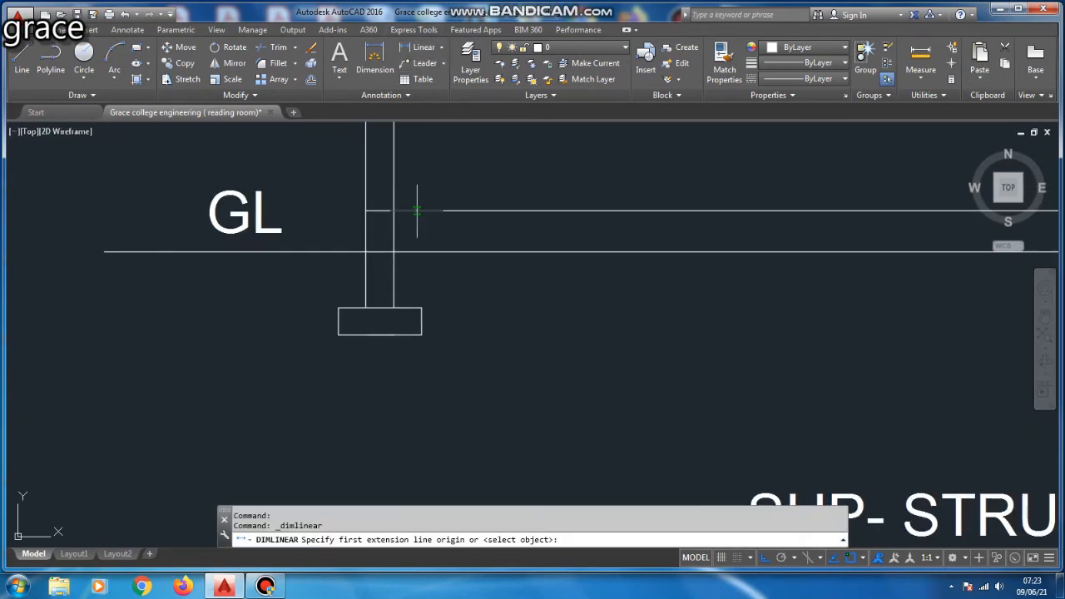
scroll(401, 239, up, 3)
click(405, 271)
click(406, 412)
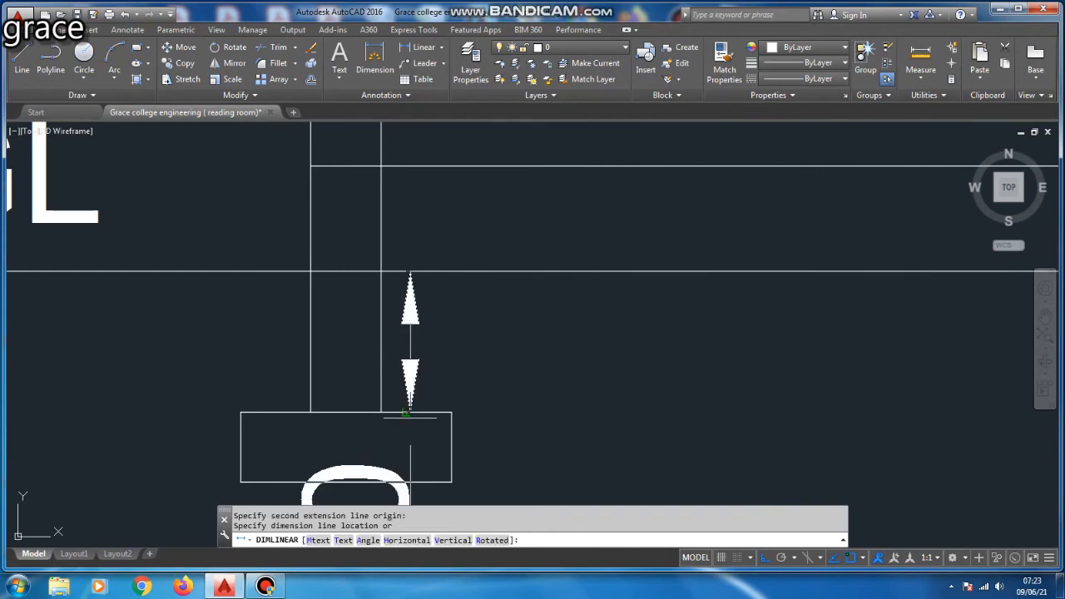
scroll(416, 265, down, 6)
scroll(418, 250, up, 4)
key(Escape)
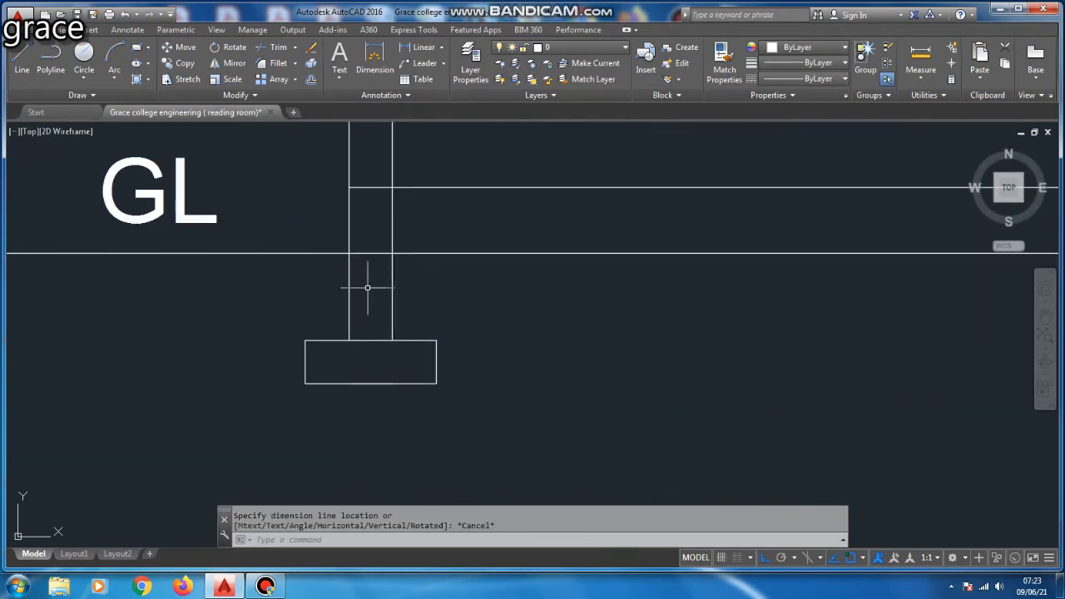
Add the line "STEP -3 FOODING WIDE - 400 MM" to the end of the foundation note.
scroll(358, 291, up, 4)
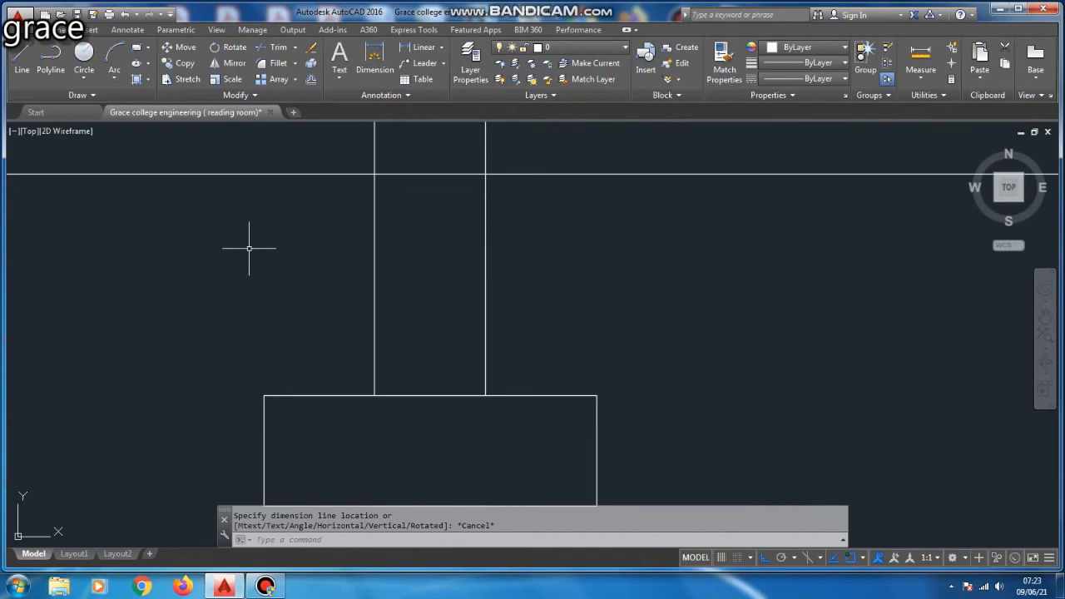
scroll(247, 240, down, 6)
scroll(238, 328, up, 3)
scroll(234, 301, down, 3)
scroll(582, 274, down, 3)
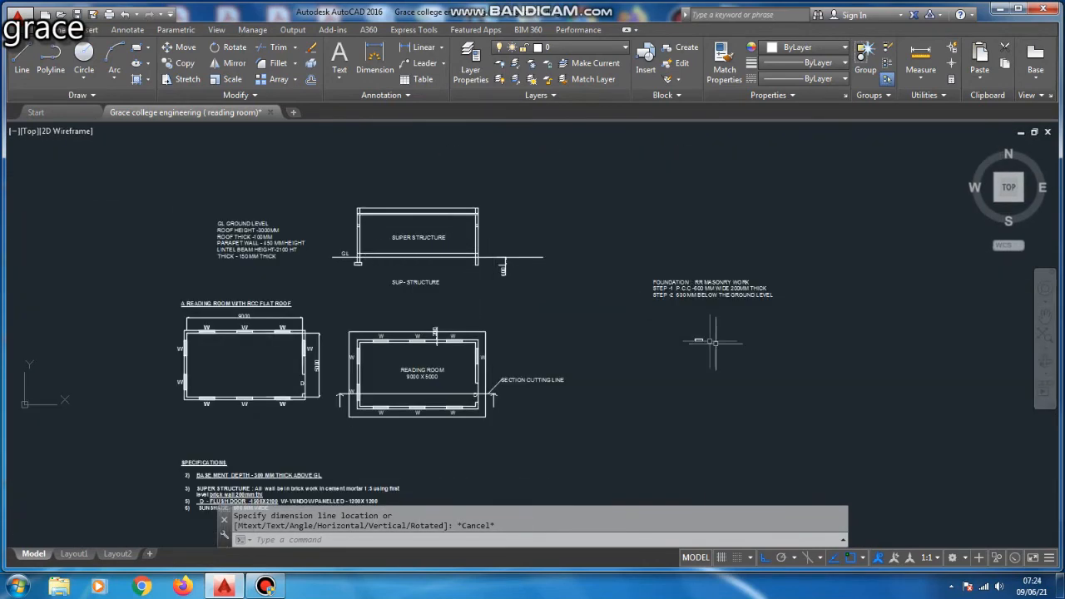
scroll(699, 333, up, 7)
scroll(416, 324, down, 3)
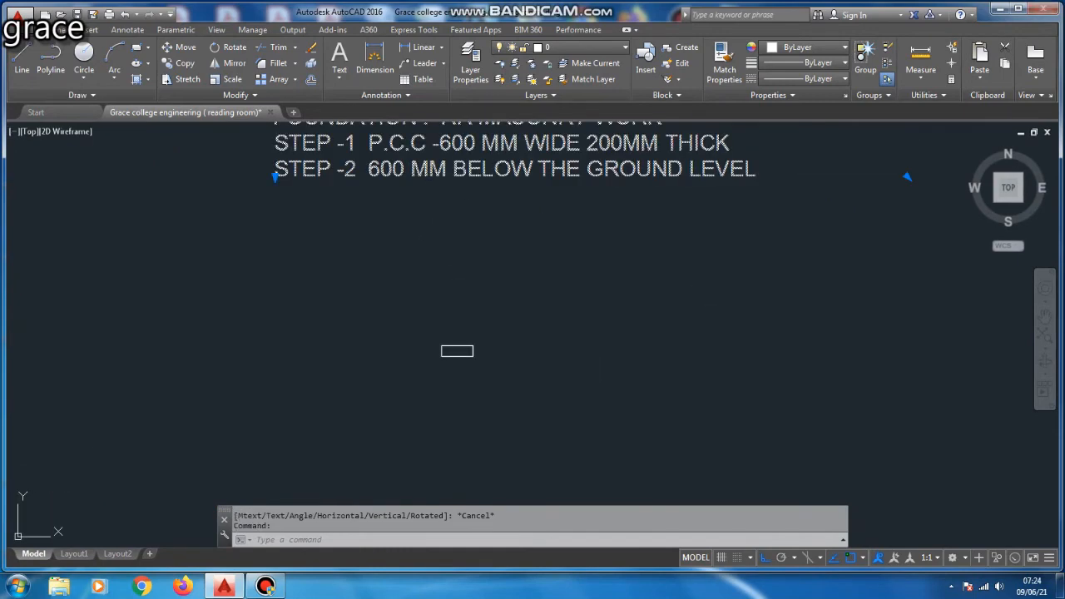
double_click(427, 172)
key(Return)
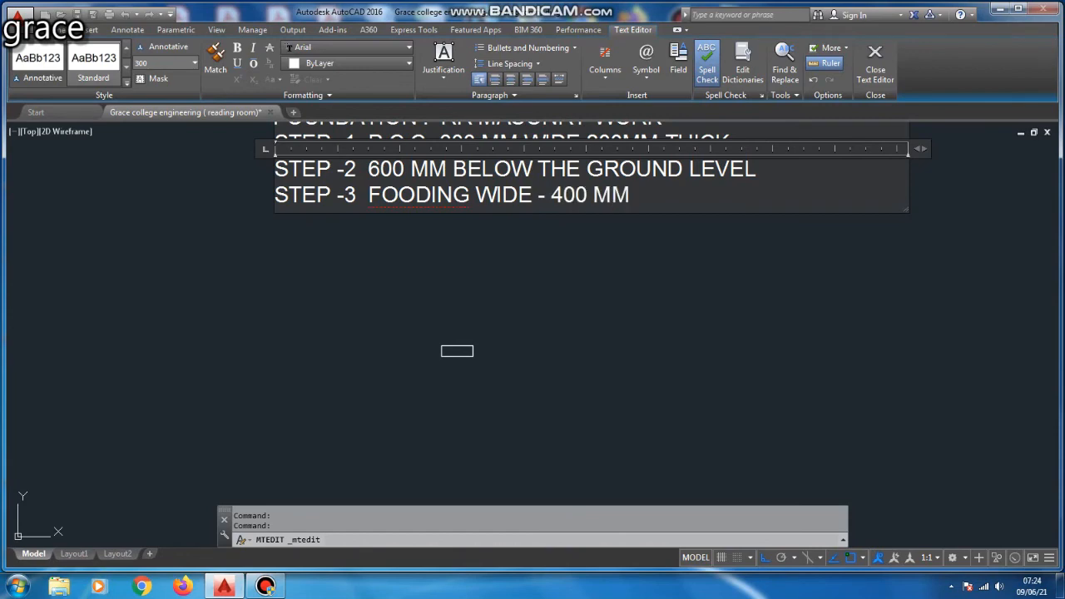
click(756, 333)
Correct the word FOODING to FOOTING in the STEP -3 line of the foundation note.
scroll(680, 233, down, 5)
scroll(535, 191, up, 5)
scroll(535, 191, down, 5)
scroll(747, 252, up, 5)
double_click(792, 241)
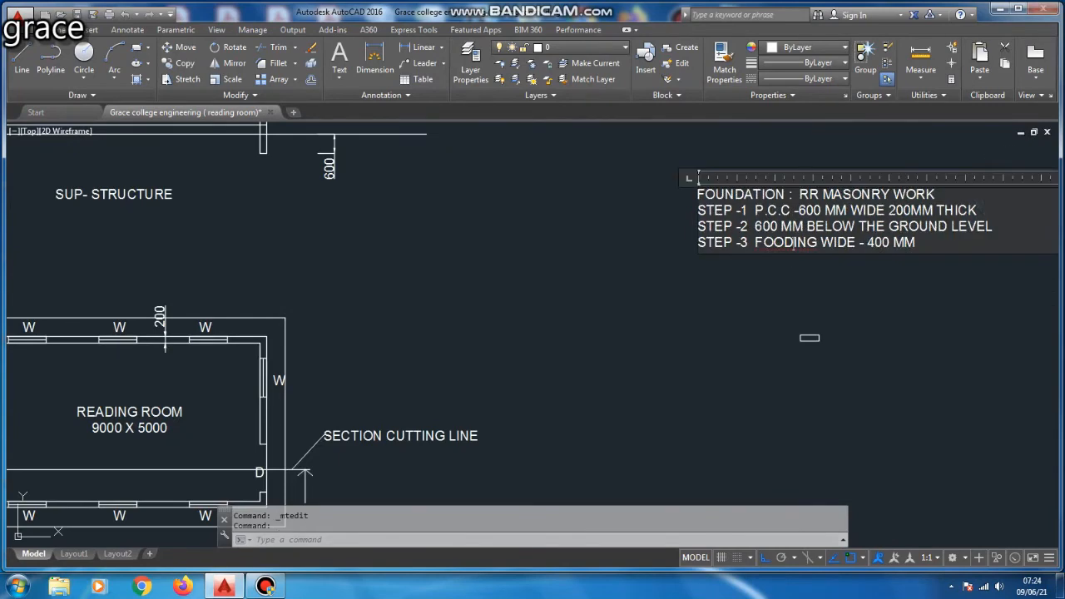
key(BackSpace)
text(T)
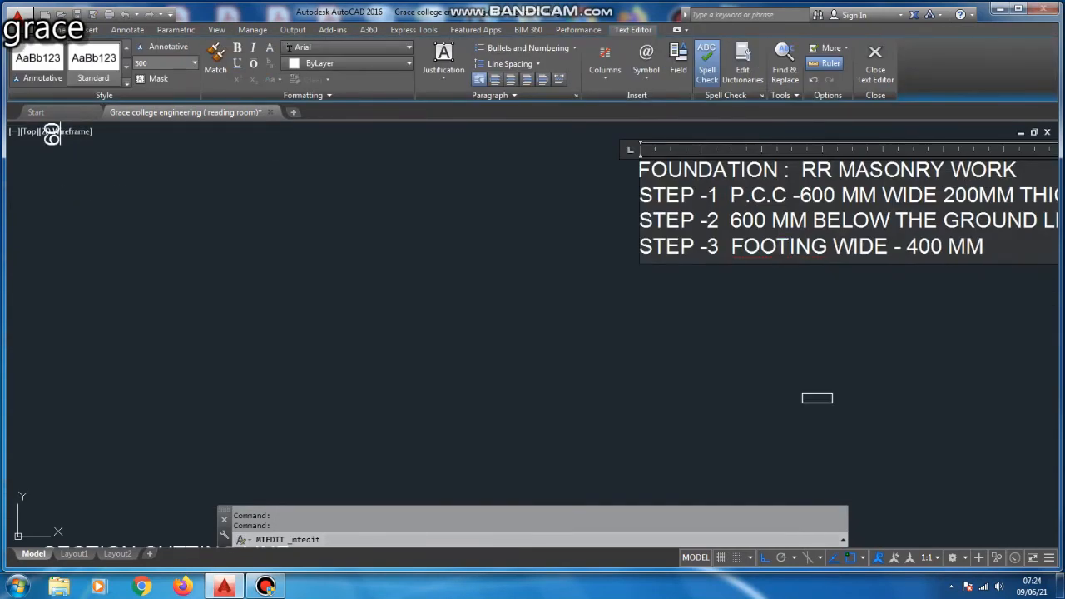
click(754, 302)
Draw a vertical centre line from the midpoint of the left P.C.C. bed's top edge up to the ground line.
scroll(735, 304, down, 5)
scroll(537, 257, up, 5)
scroll(537, 256, up, 5)
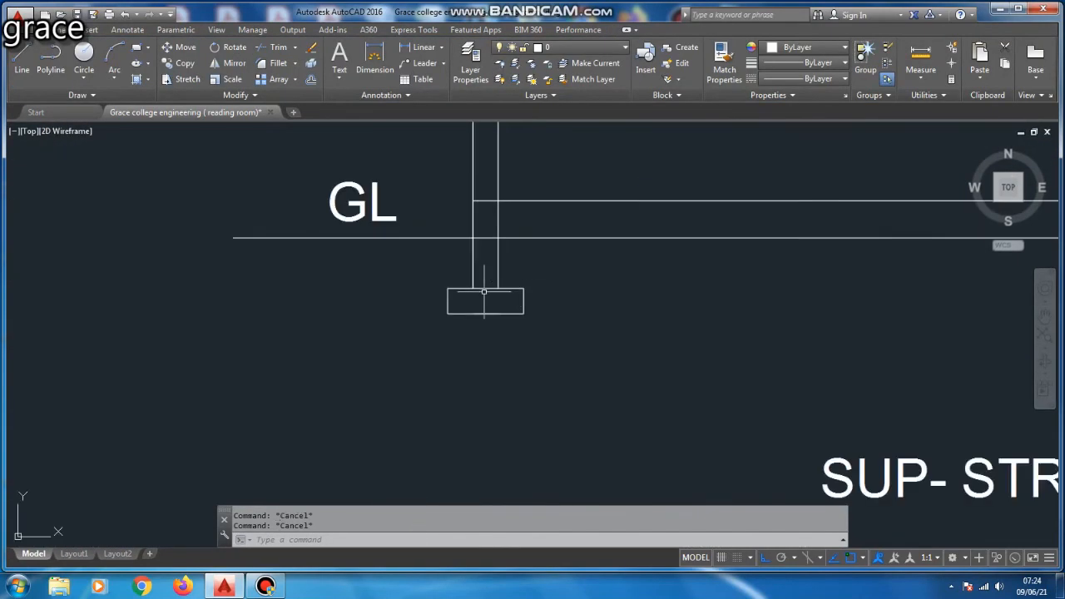
scroll(452, 302, down, 5)
scroll(796, 352, up, 5)
scroll(796, 352, down, 5)
scroll(257, 229, up, 5)
scroll(257, 228, up, 5)
scroll(328, 269, up, 2)
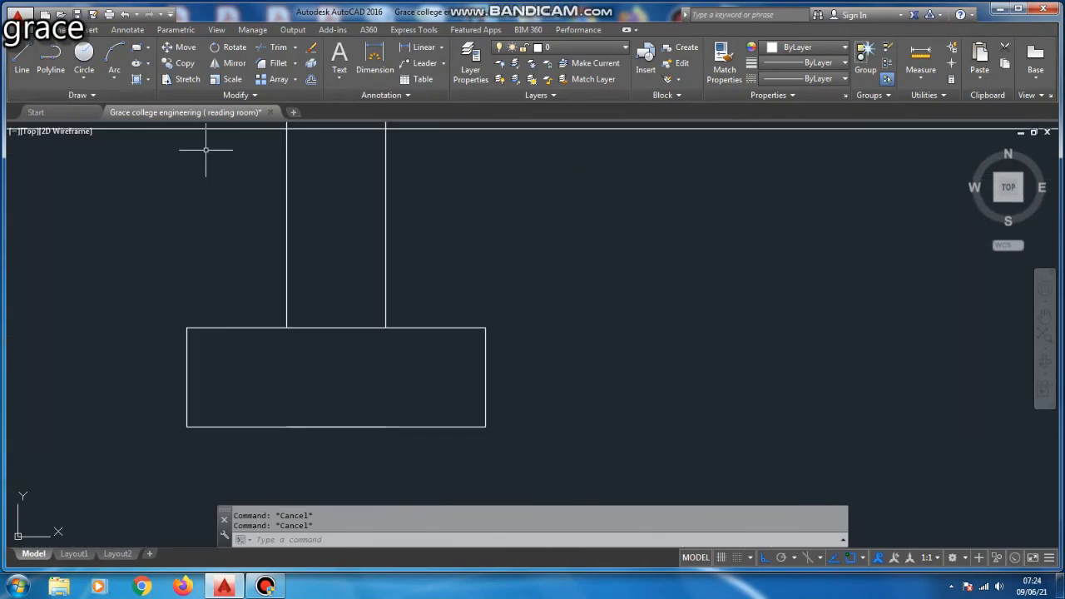
click(22, 58)
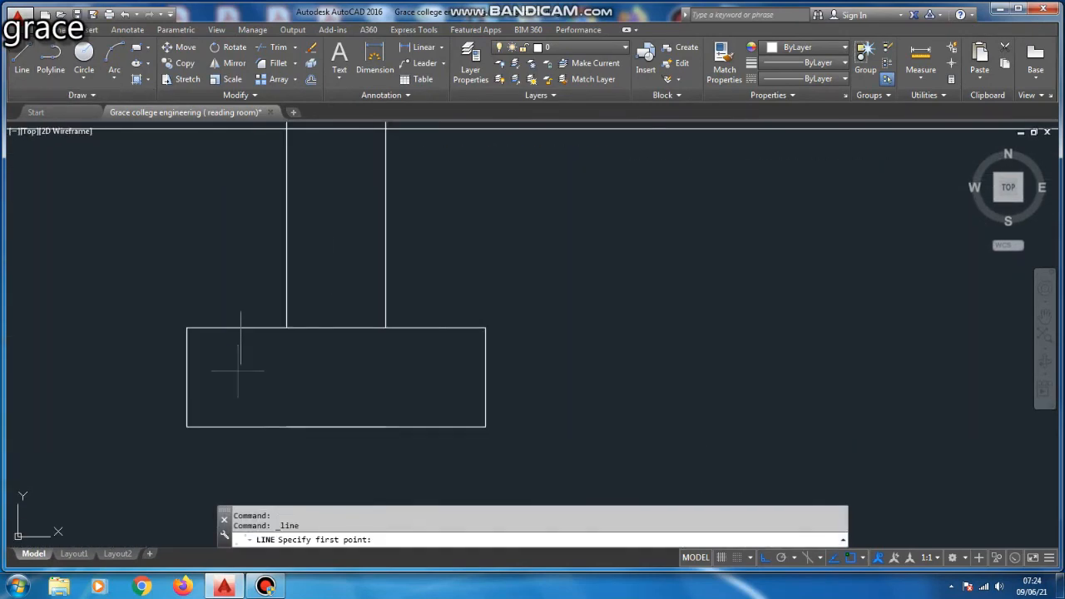
click(336, 328)
scroll(333, 237, down, 4)
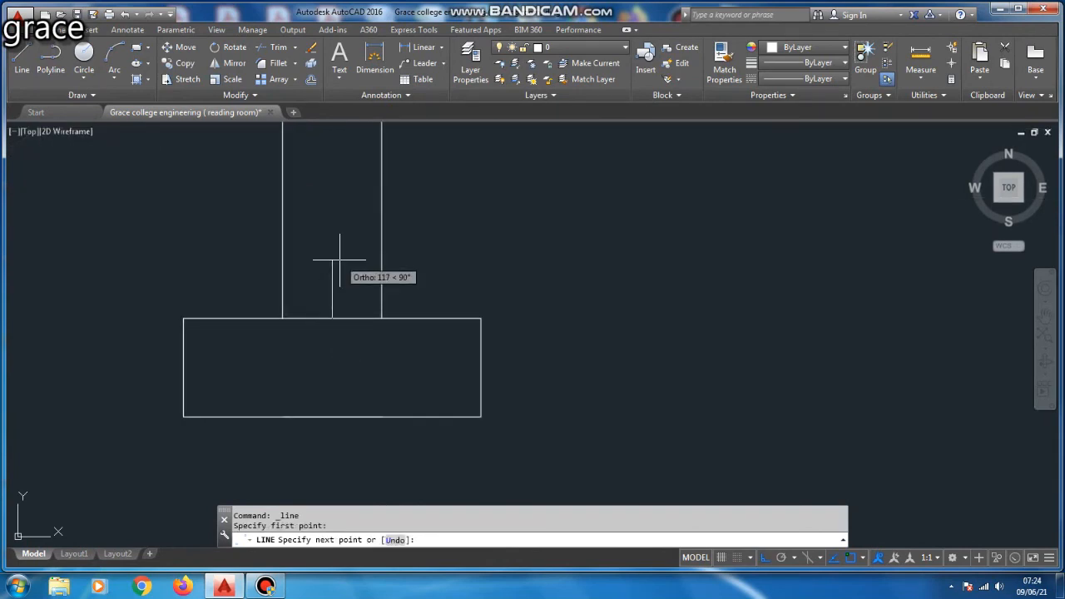
click(336, 238)
key(Escape)
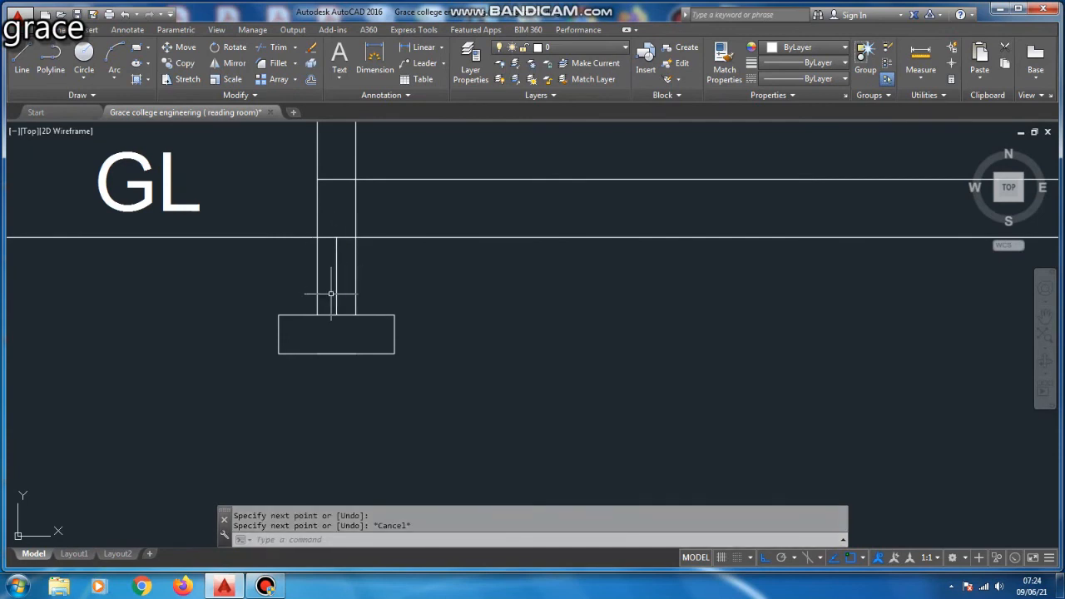
Offset the vertical centre line 200 mm to both sides to form the footing's edges.
text(o)
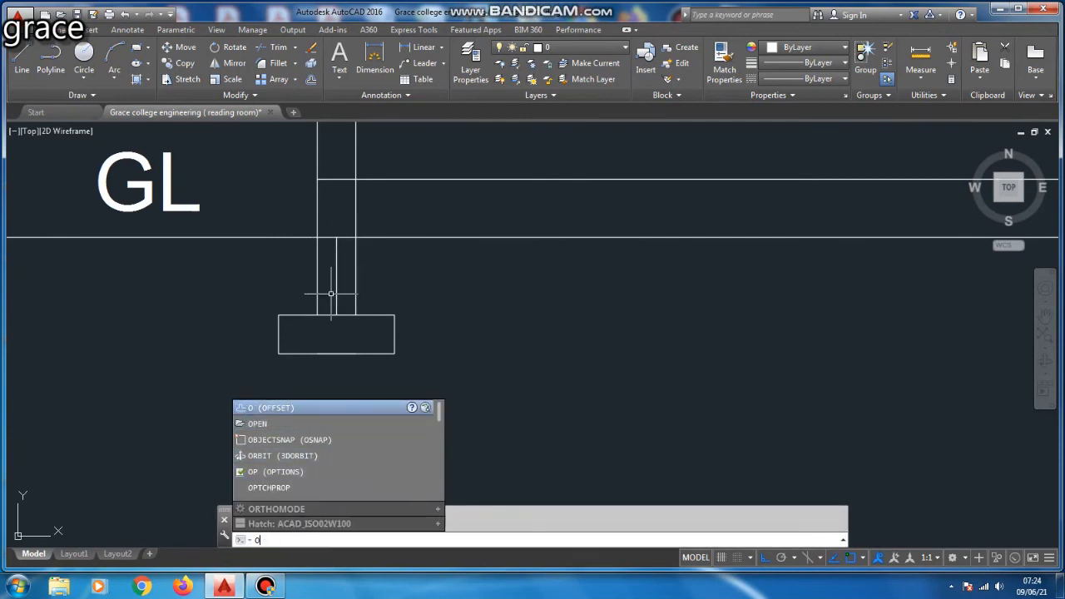
key(Return)
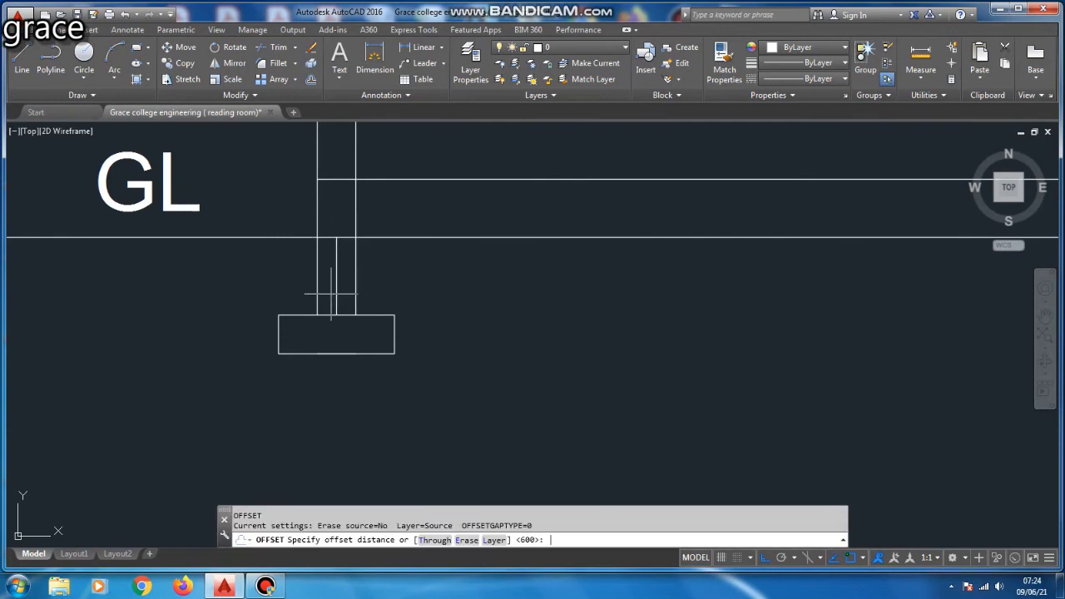
text(O)
key(Return)
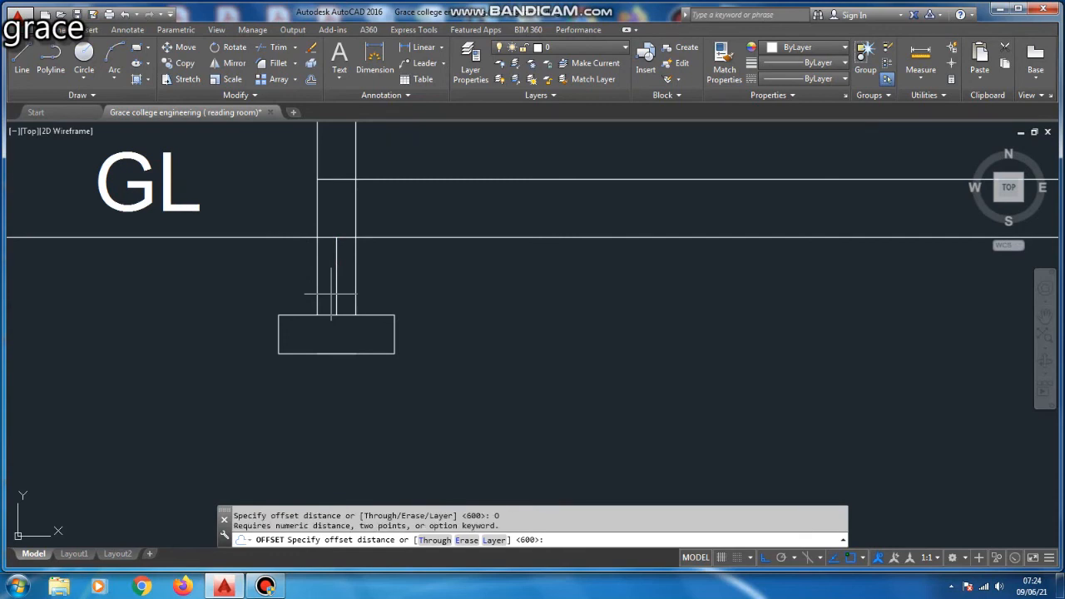
key(Return)
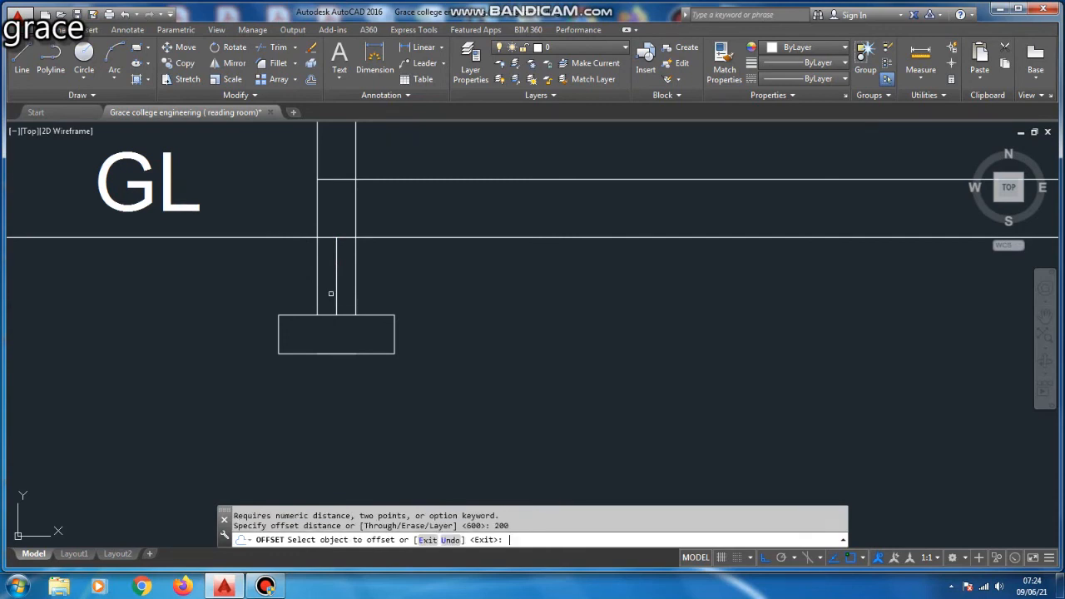
click(317, 283)
click(303, 293)
click(356, 277)
click(385, 270)
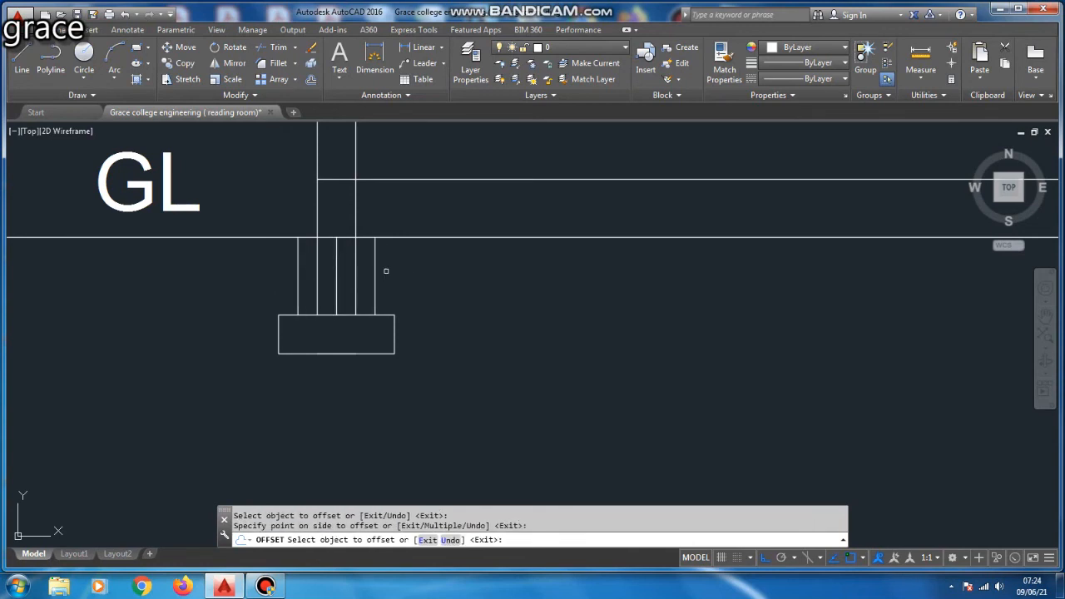
key(Escape)
Trim both left wall lines between the ground line and the P.C.C. bed.
text(T)
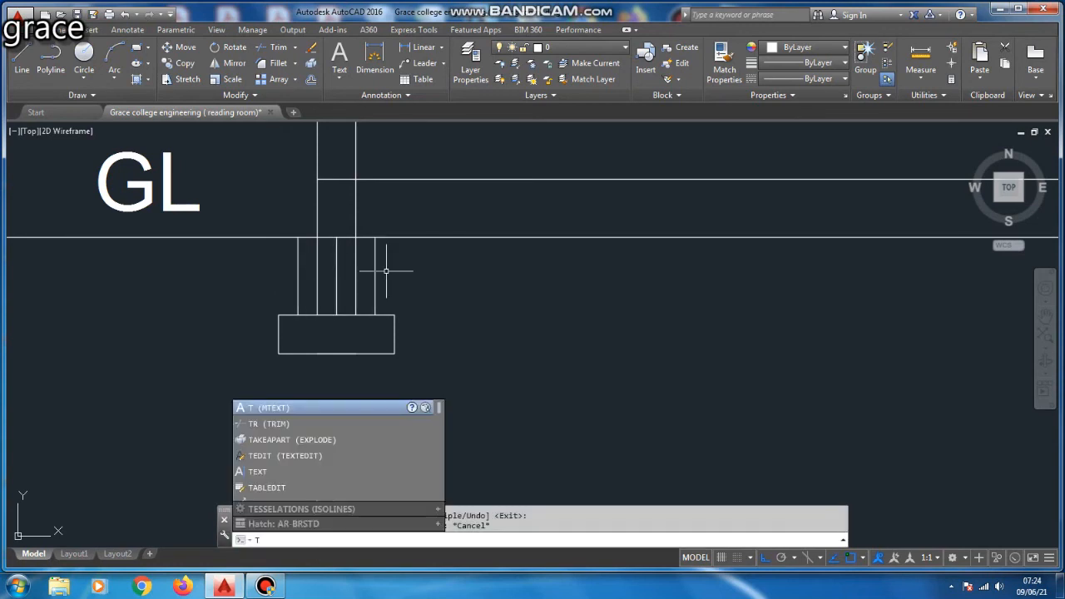
text(R)
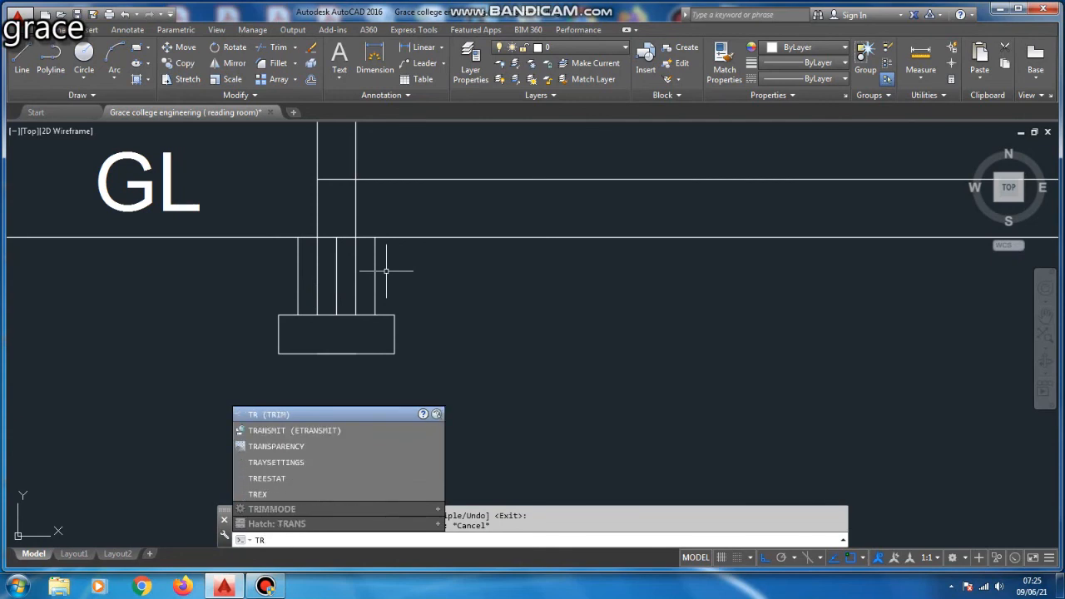
key(Return)
key(Return)
click(374, 275)
click(316, 268)
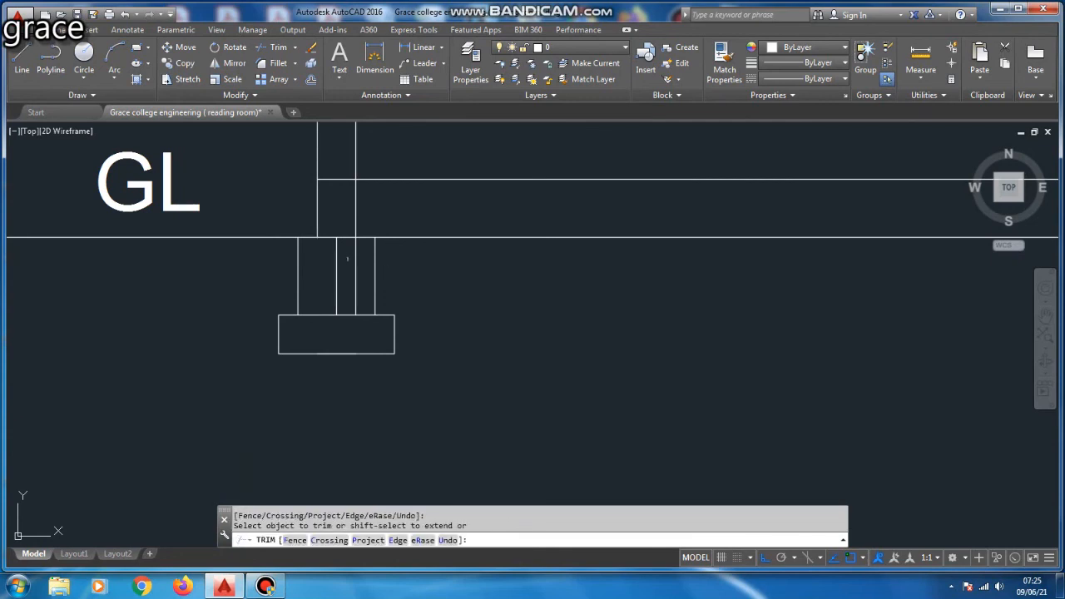
click(353, 248)
click(360, 256)
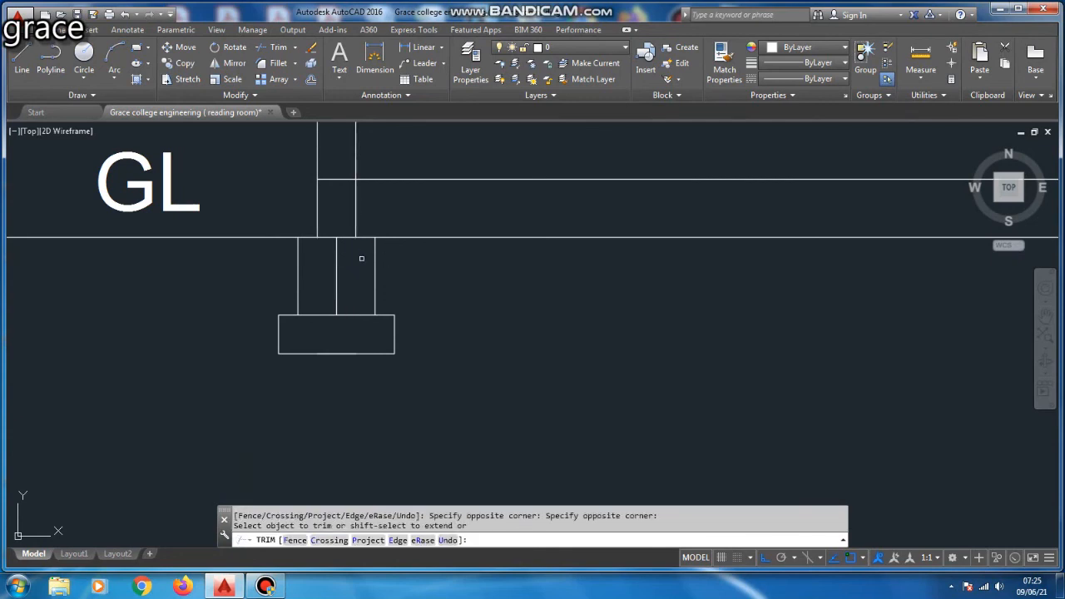
key(Escape)
Erase the vertical centre line inside the left footing.
click(354, 259)
click(324, 270)
key(Delete)
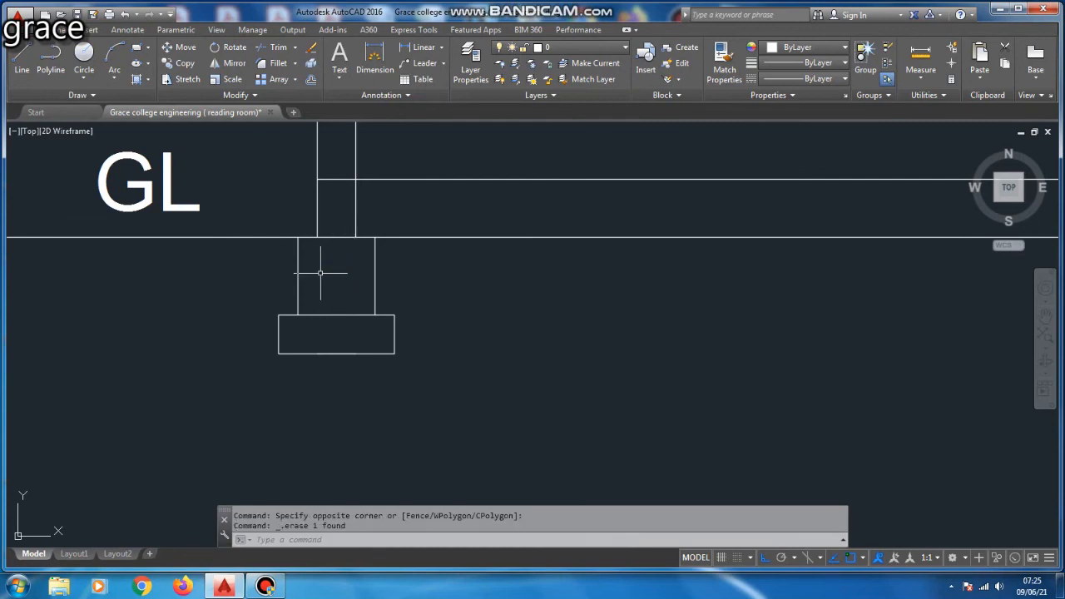
Add a horizontal linear dimension for the left P.C.C. bed's width, placed below the bed.
click(423, 46)
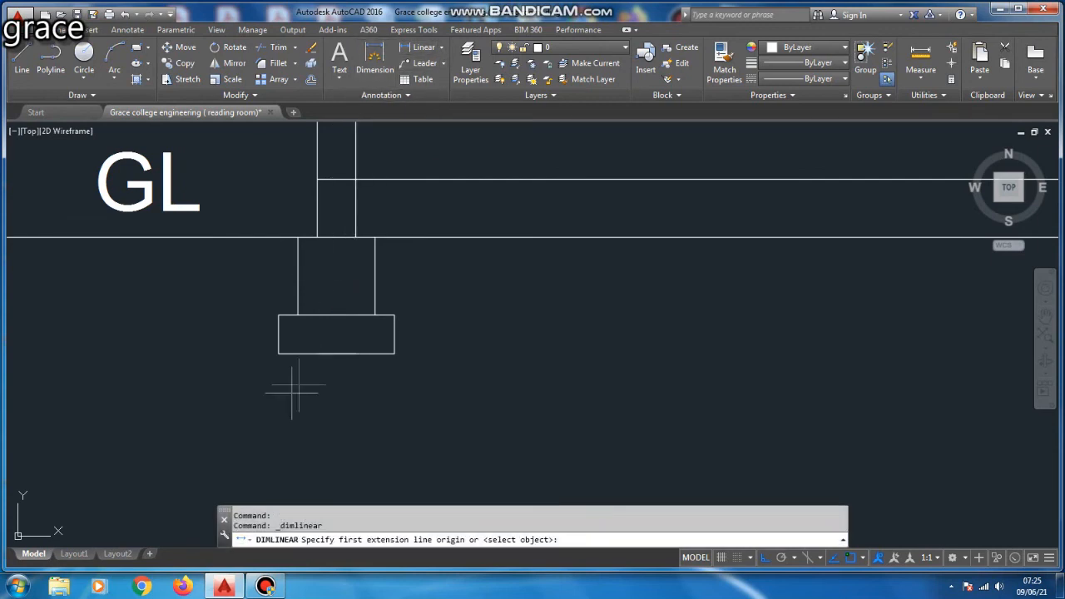
click(279, 355)
click(393, 354)
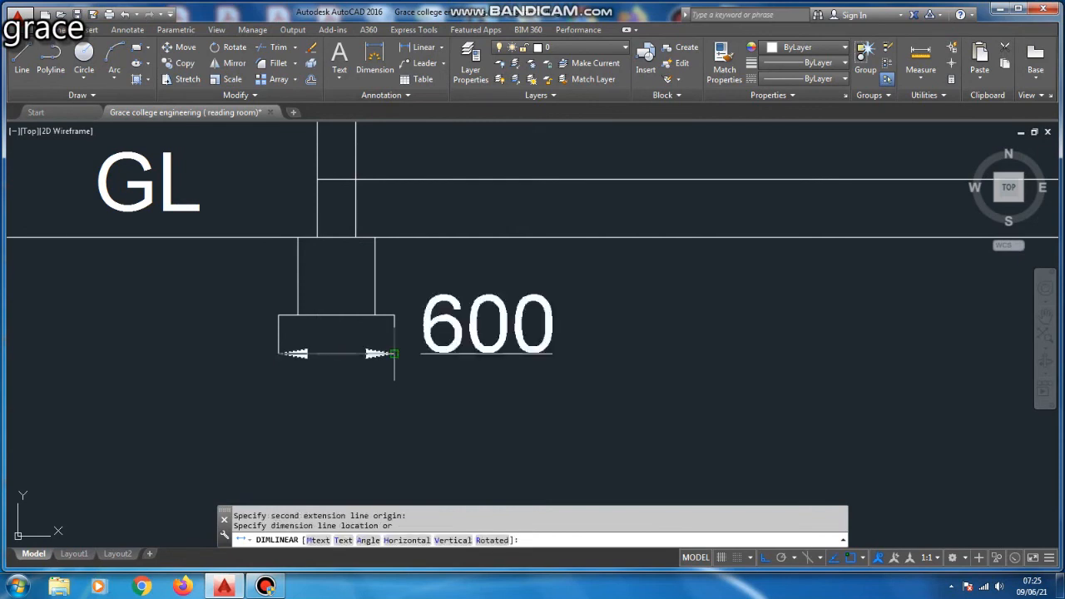
click(403, 445)
key(Escape)
Add a horizontal linear dimension across the left footing's width between the ground line and the P.C.C. bed.
key(Return)
click(298, 275)
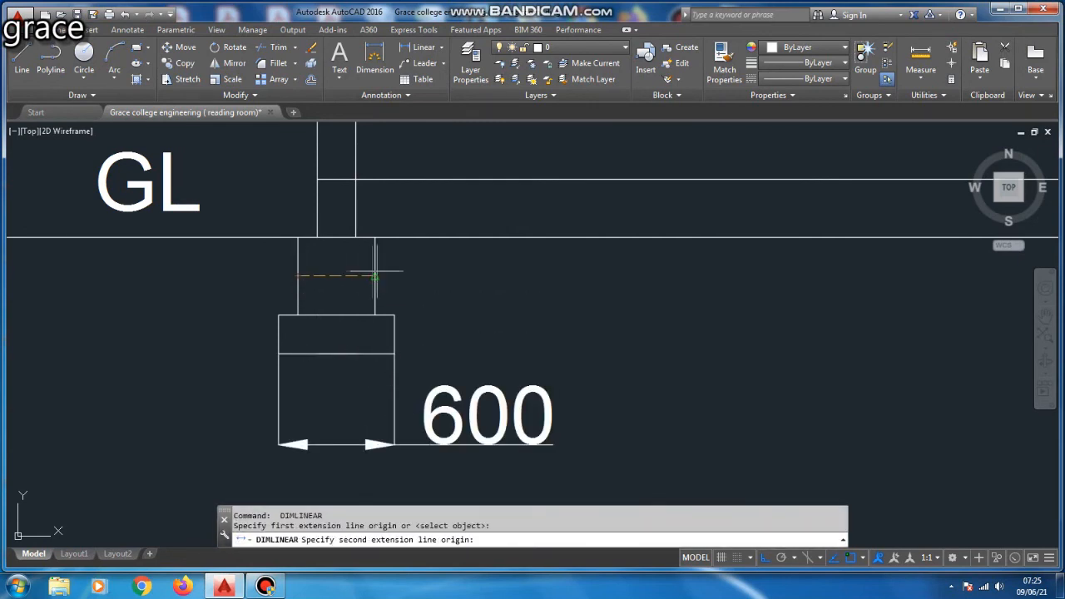
click(375, 276)
scroll(376, 254, down, 2)
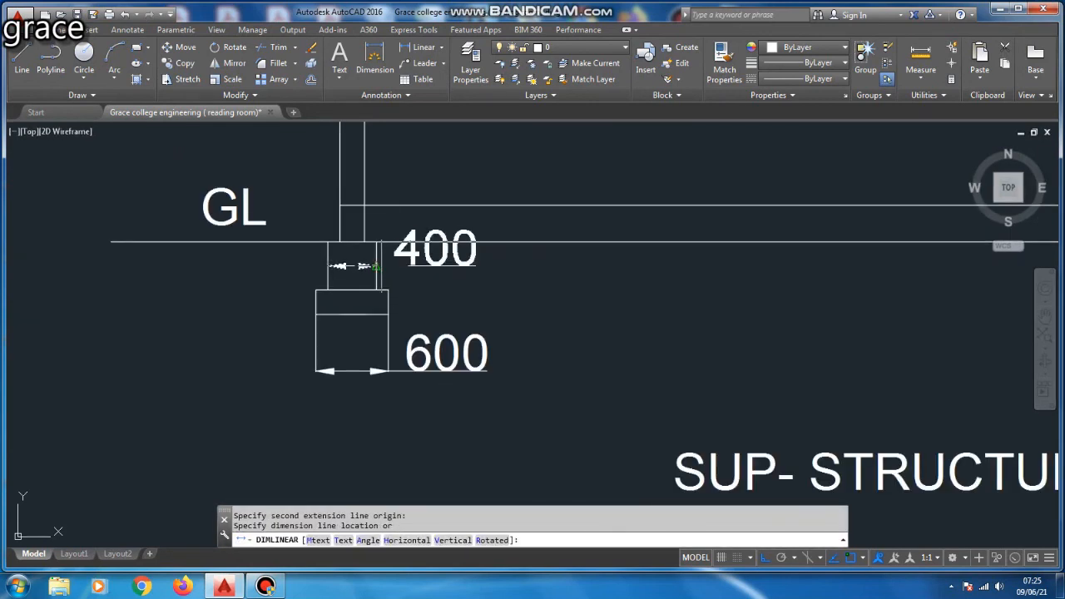
click(462, 267)
scroll(586, 287, down, 3)
scroll(449, 245, up, 2)
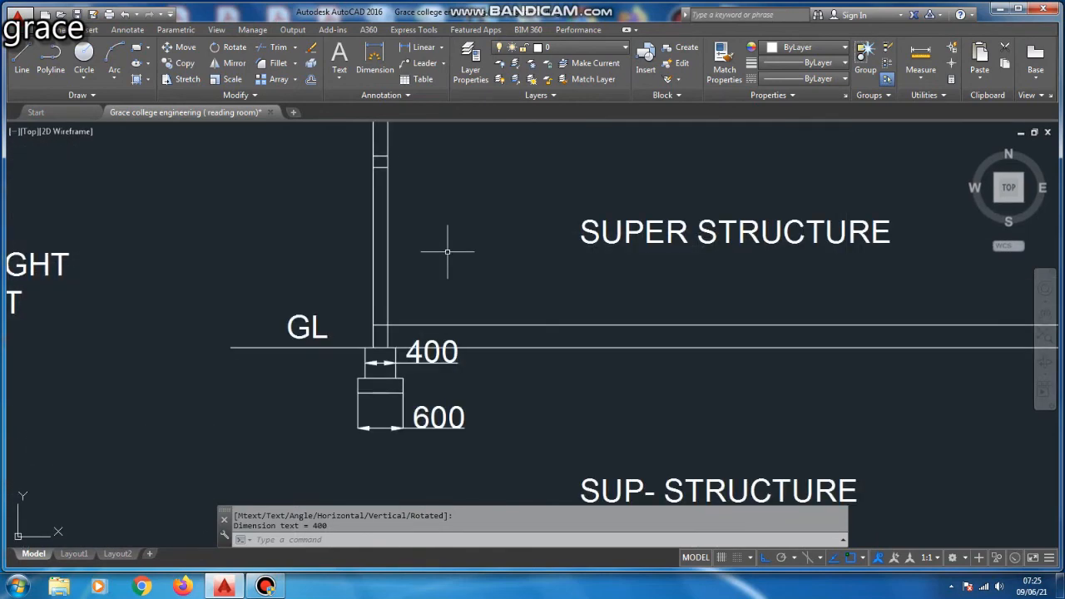
Erase the two width dimensions on the left footing and its P.C.C. bed.
click(429, 355)
key(Delete)
click(428, 418)
key(Delete)
Copy the left footing and P.C.C. bed beneath the right wall, using the wall's outer corner at floor level as base point.
scroll(333, 310, down, 2)
scroll(358, 347, up, 3)
click(309, 266)
click(489, 445)
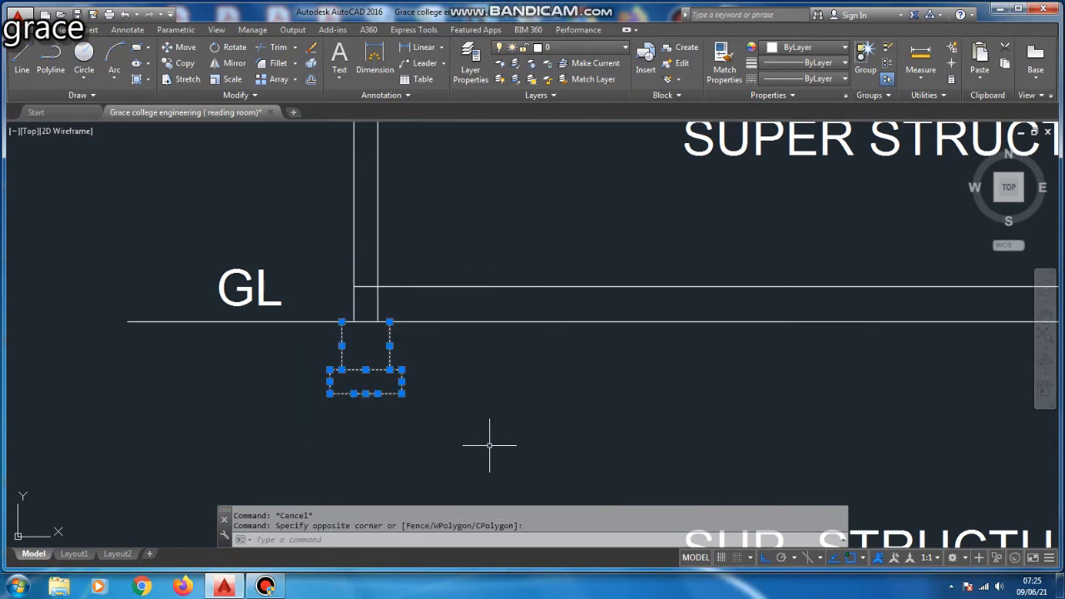
text(co)
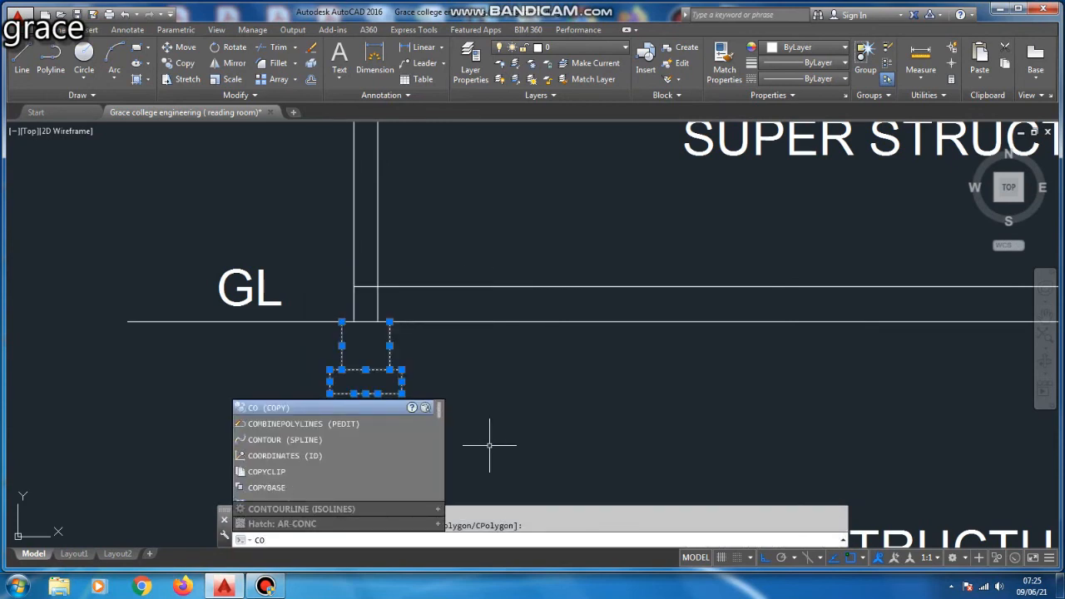
key(Return)
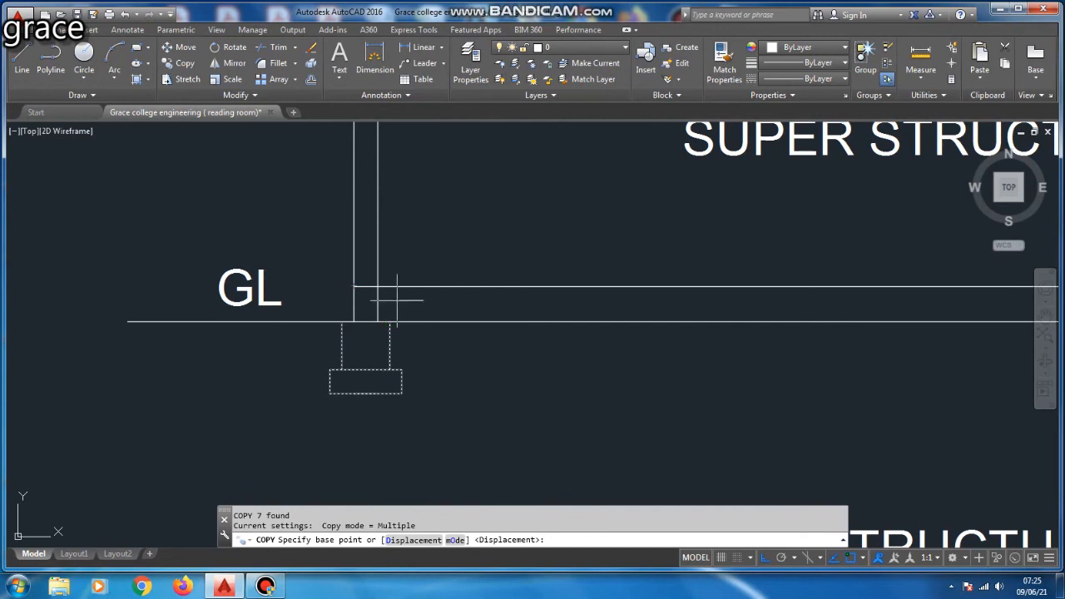
scroll(379, 291, up, 4)
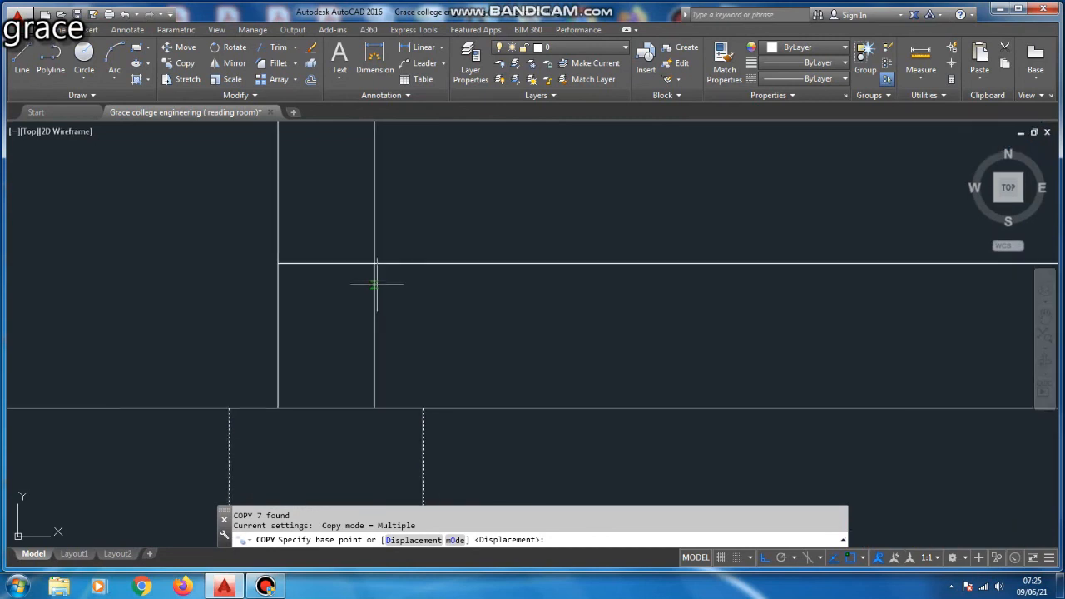
click(277, 263)
scroll(277, 264, down, 3)
scroll(544, 283, up, 4)
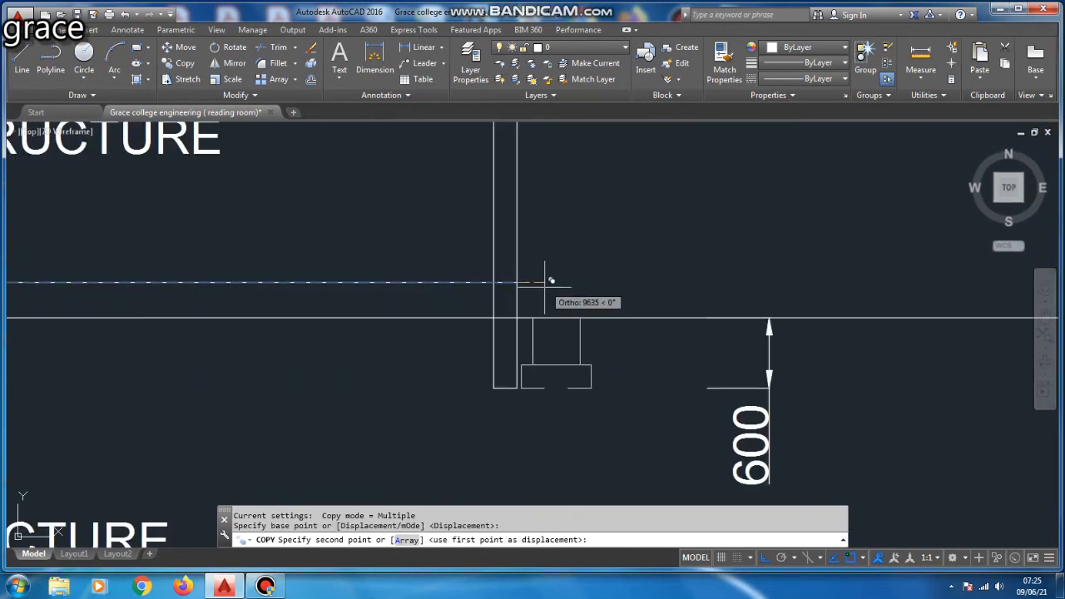
click(492, 283)
key(Escape)
Trim the right wall lines and leftover pieces inside the copied footing and P.C.C. bed below the ground line.
scroll(539, 305, up, 4)
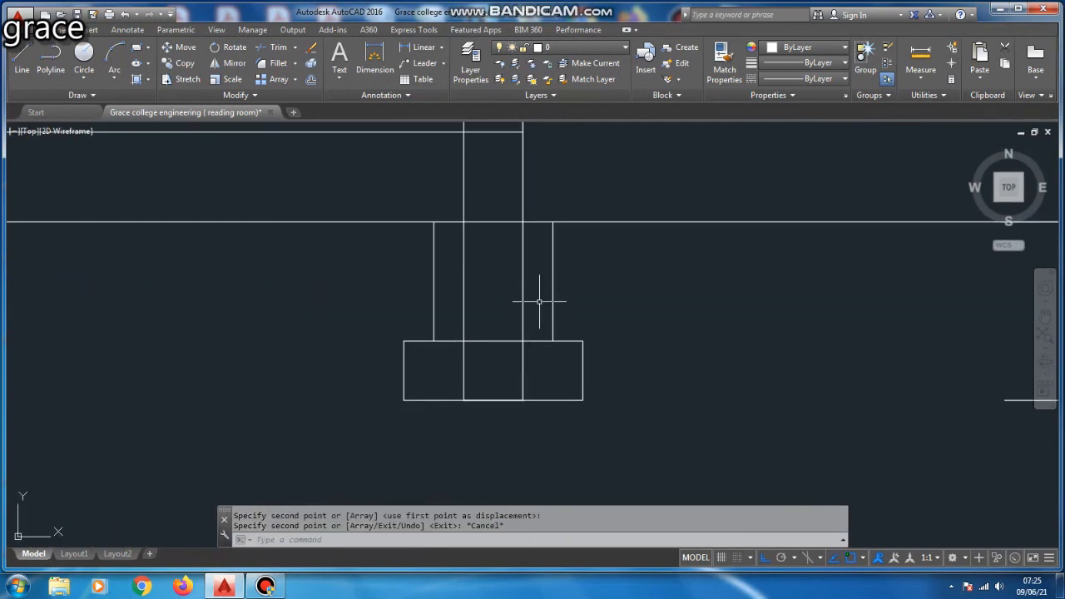
click(463, 289)
click(522, 291)
key(Escape)
text(TR)
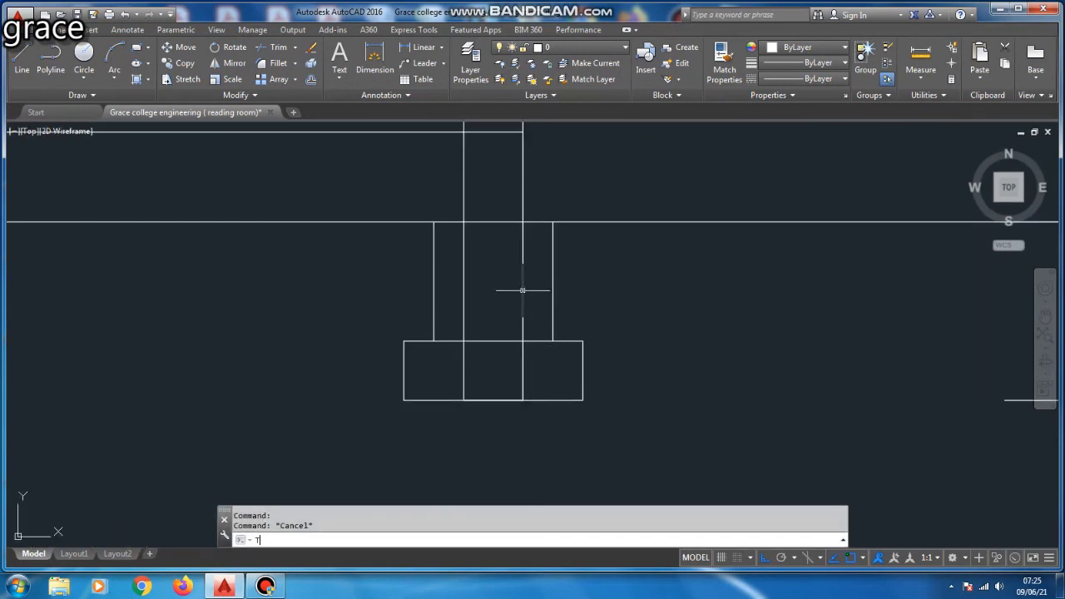
key(Return)
key(Return)
click(522, 290)
click(549, 355)
click(425, 349)
click(480, 242)
click(451, 257)
click(499, 245)
scroll(532, 251, down, 8)
click(520, 265)
click(520, 267)
key(Escape)
key(Escape)
Examine the section with both footings and the notes on ground level, roof, parapet and lintel heights.
scroll(438, 311, down, 2)
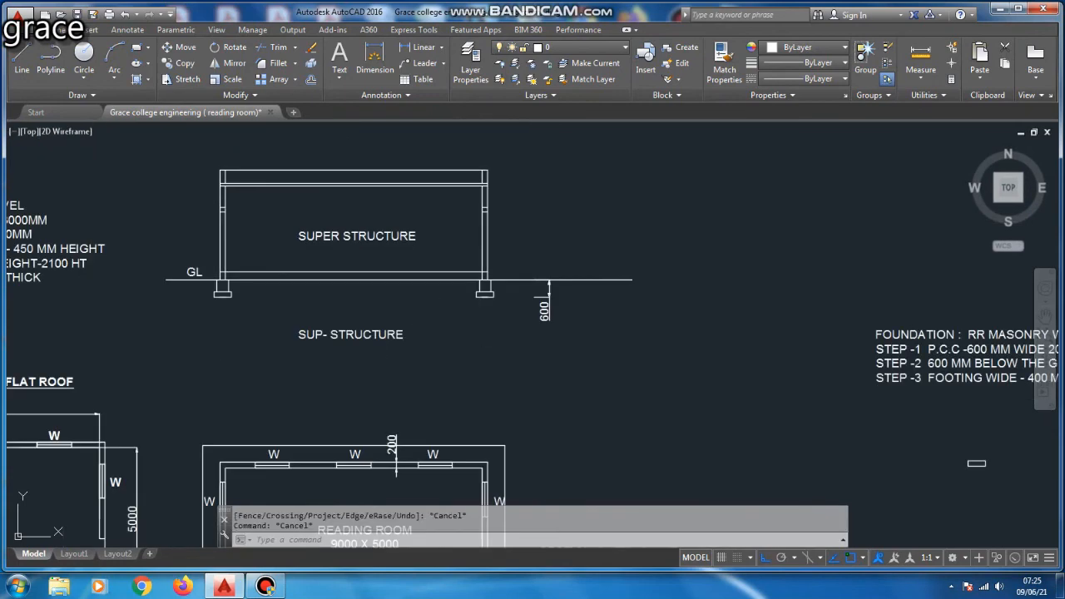
scroll(78, 268, up, 2)
scroll(374, 264, up, 2)
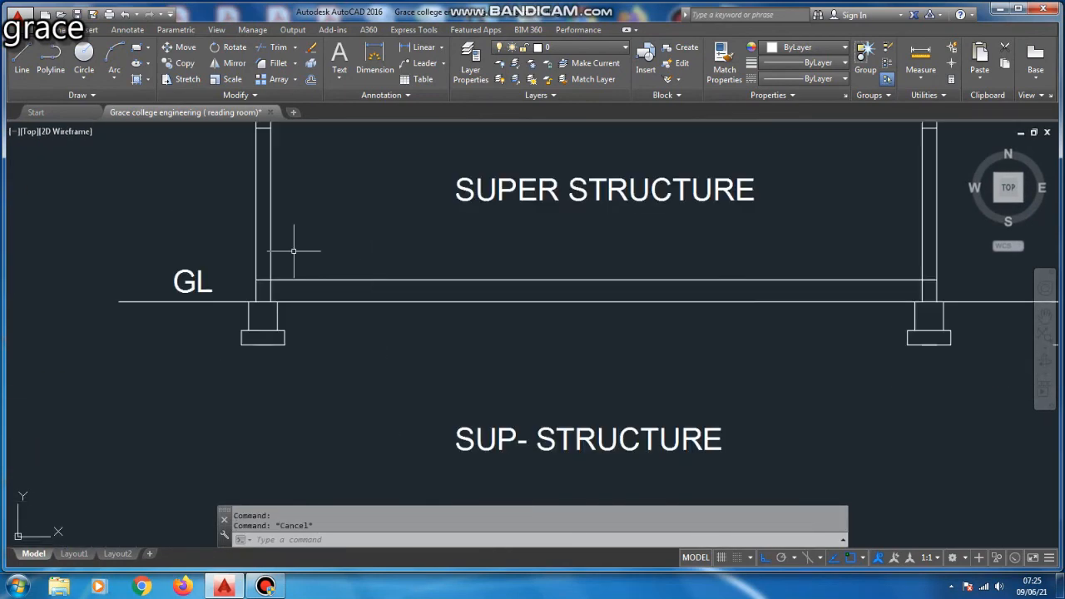
scroll(320, 283, up, 2)
scroll(367, 275, down, 2)
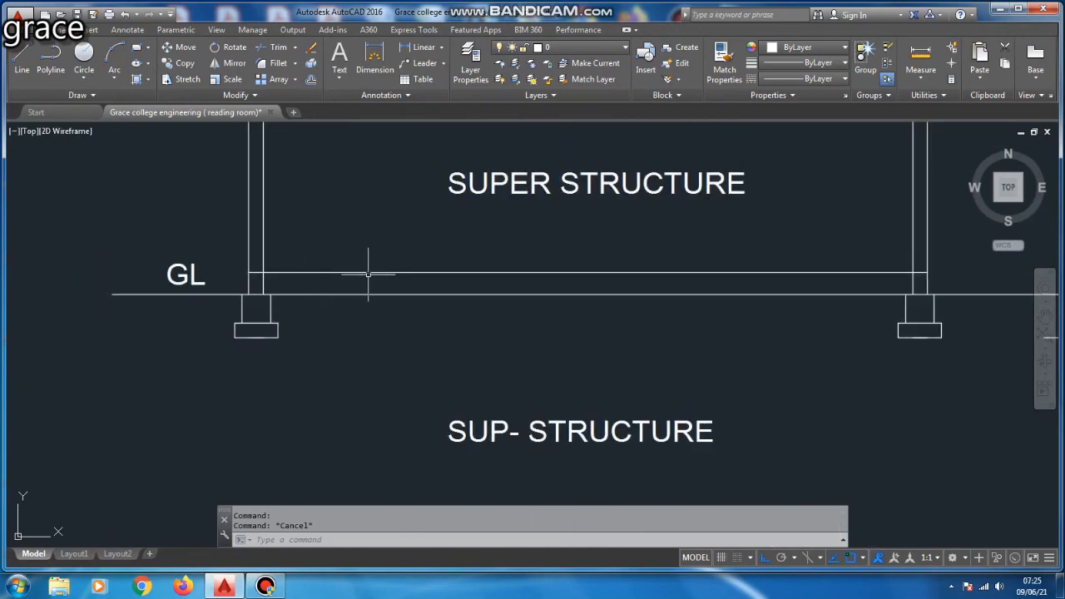
scroll(133, 218, down, 5)
scroll(407, 273, up, 2)
scroll(203, 218, up, 1)
middle_drag(203, 219, 357, 266)
scroll(584, 301, down, 3)
scroll(493, 284, up, 4)
scroll(607, 256, down, 2)
scroll(242, 219, up, 6)
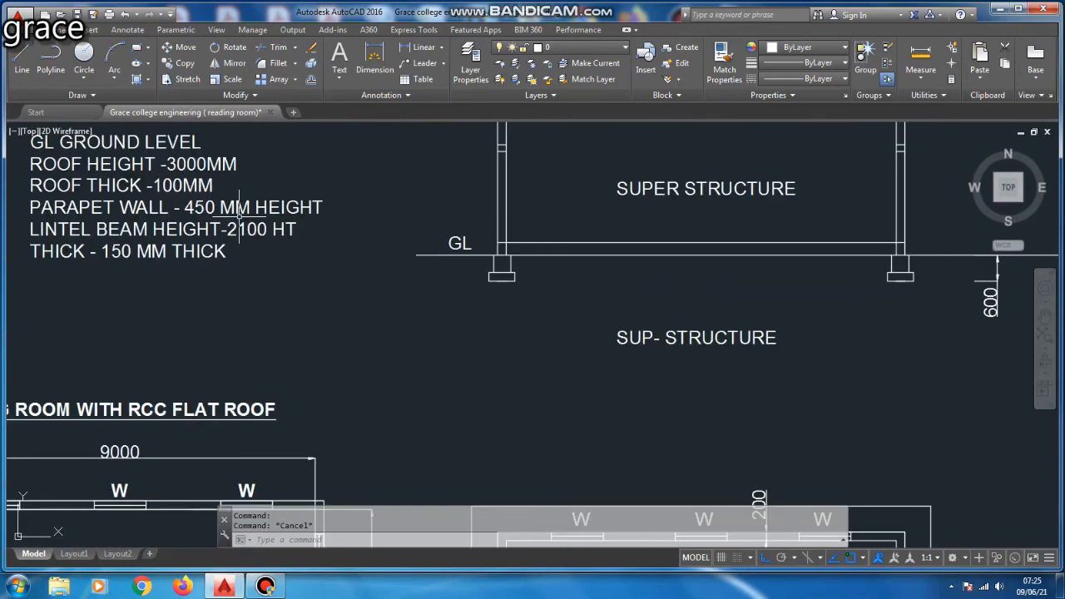
scroll(297, 200, down, 5)
scroll(487, 238, up, 2)
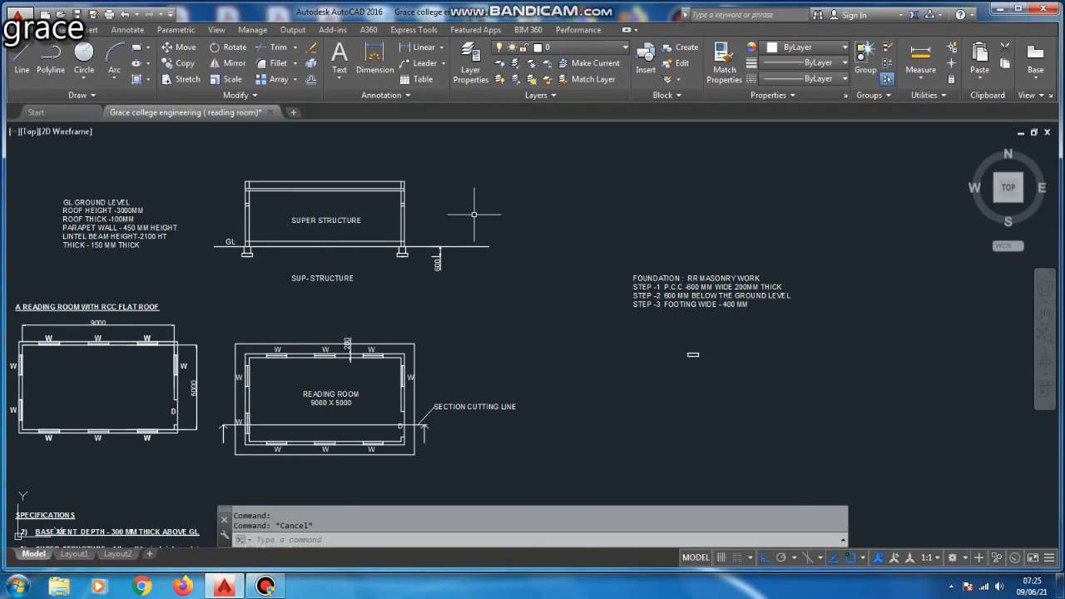
Add the line "STEP -4 FLOORING CONCRETE" at the end of the foundation notes.
scroll(756, 316, up, 4)
click(625, 285)
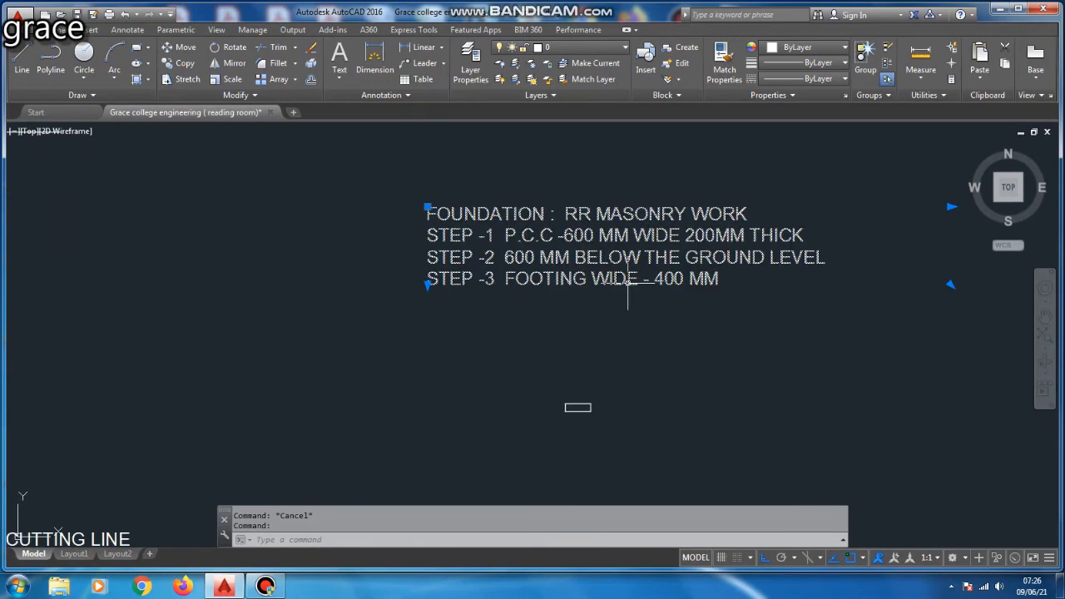
double_click(716, 279)
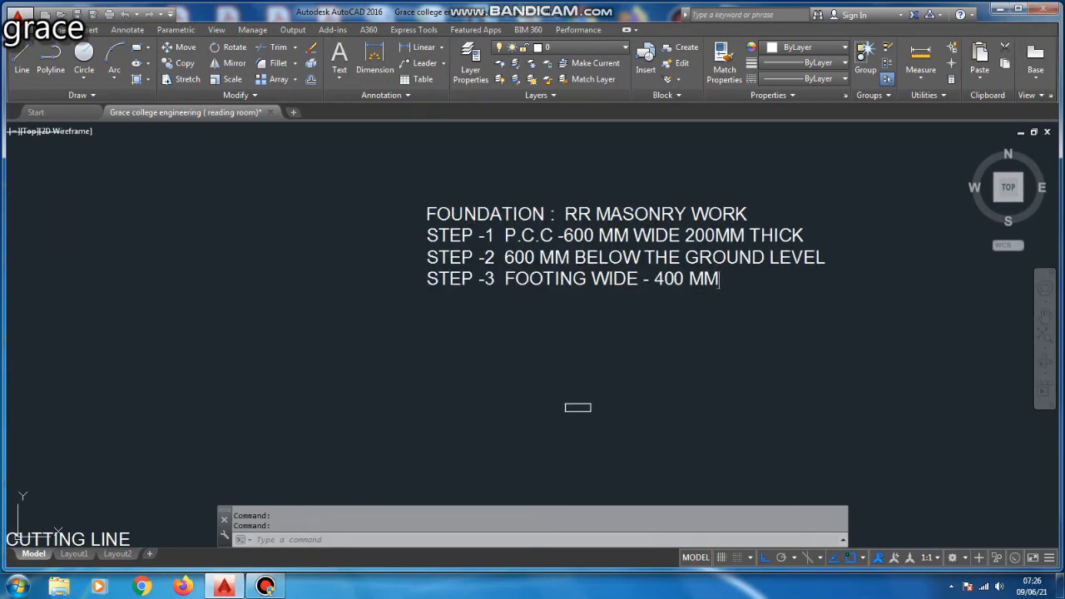
key(Return)
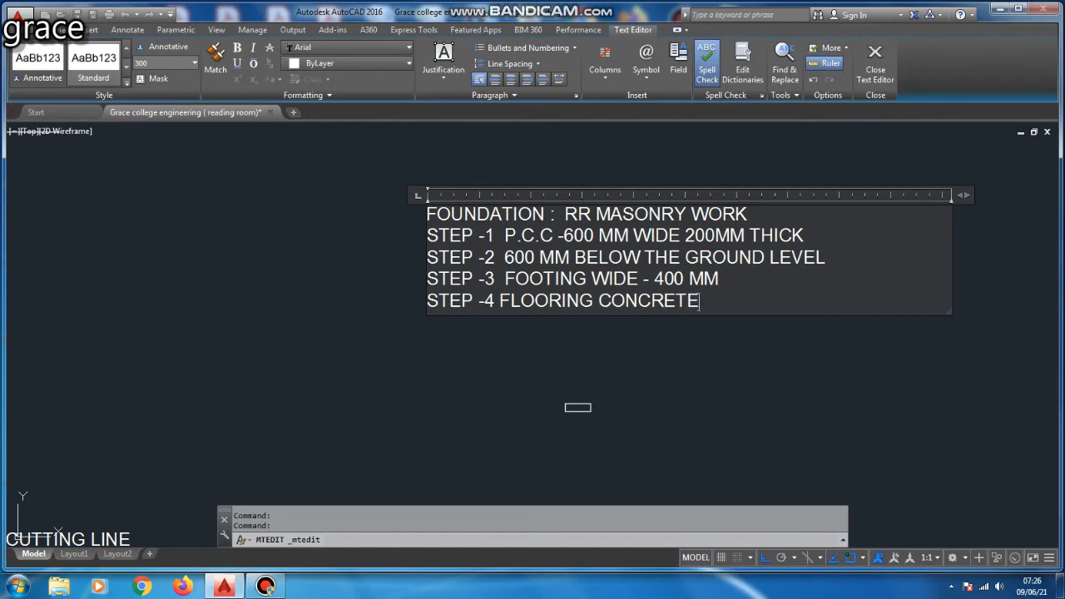
click(458, 356)
Draw a vertical projection line from the plan's upper-left outer wall corner up through the elevation area.
scroll(574, 344, down, 5)
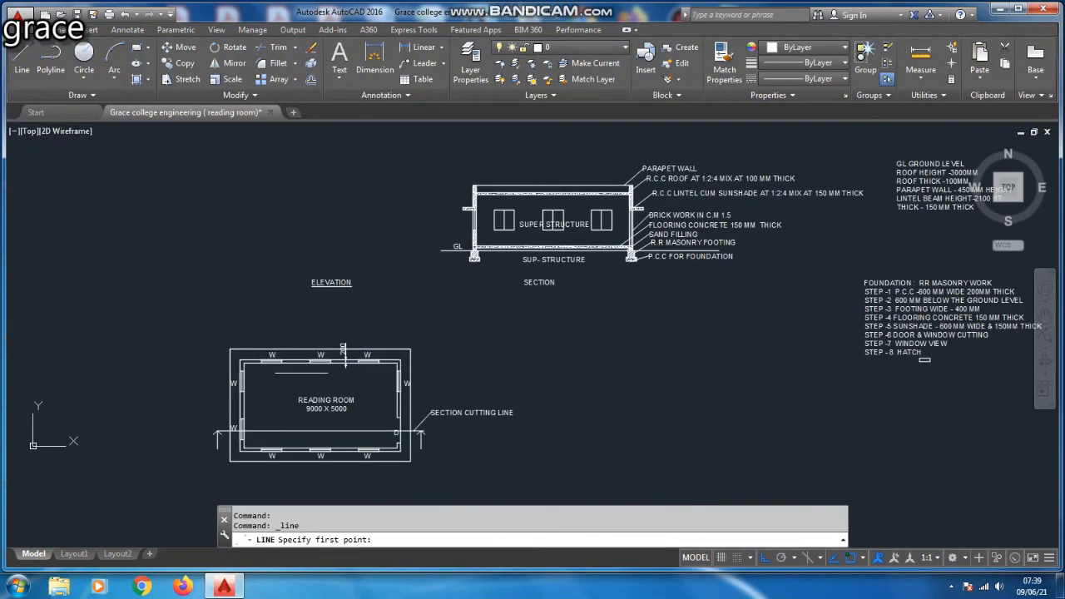
scroll(261, 353, up, 3)
click(195, 357)
scroll(213, 466, down, 5)
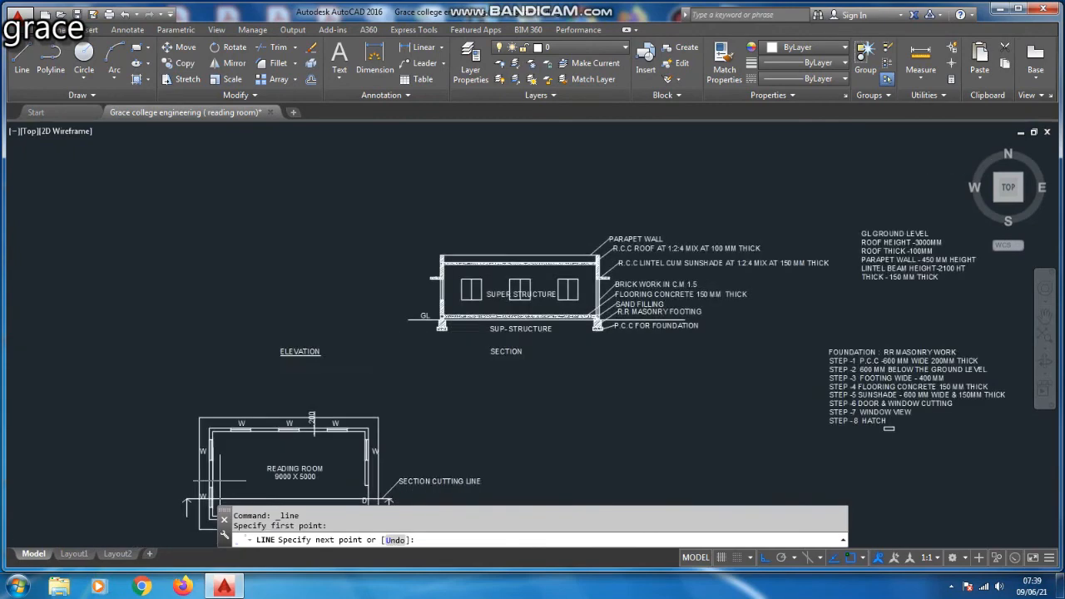
click(226, 252)
key(Escape)
Draw a vertical projection line from the plan's upper-right outer wall corner up through the elevation area.
key(Return)
scroll(312, 447, up, 5)
click(308, 455)
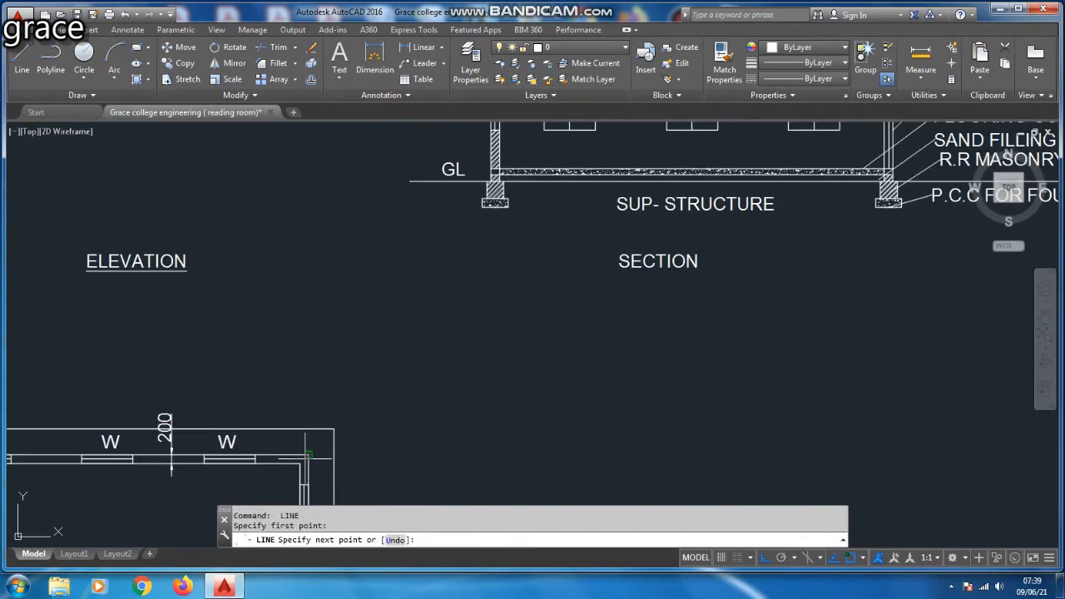
scroll(311, 497, down, 5)
click(336, 216)
key(Escape)
Extend the section's ground level across the elevation area with a horizontal line from the ground line's left end.
key(Return)
scroll(353, 368, up, 5)
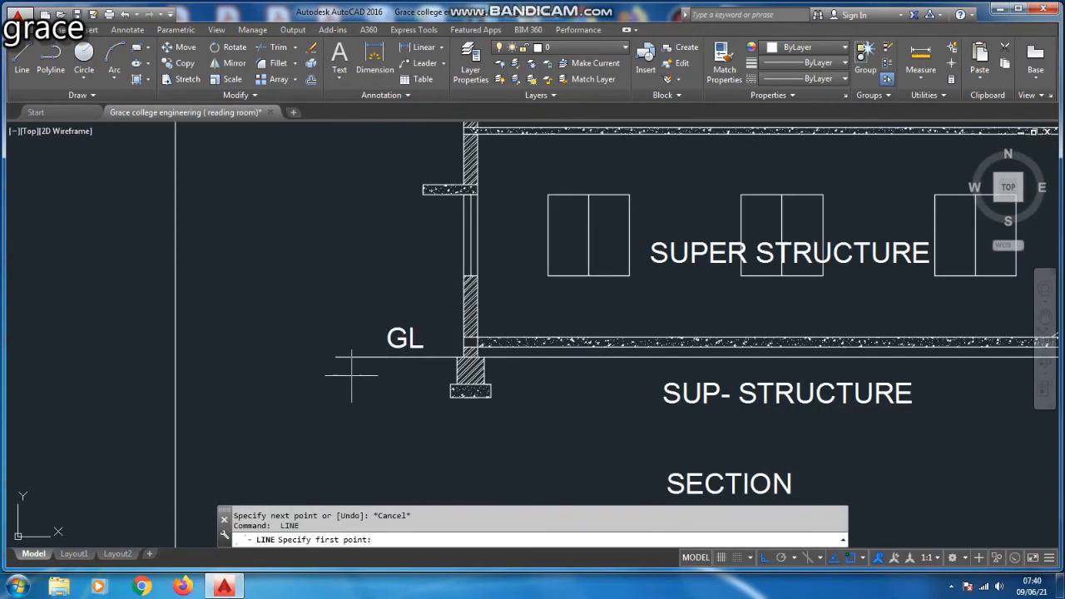
scroll(491, 298, down, 5)
click(433, 321)
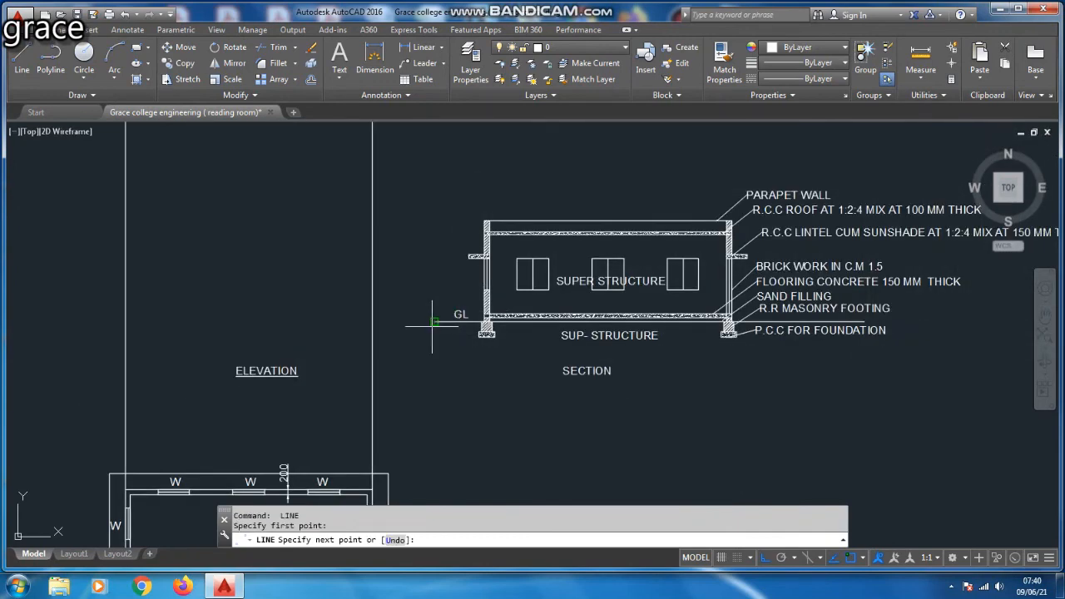
click(72, 321)
key(Escape)
Draw a horizontal line from the top of the section's left parapet across both vertical projection lines.
key(Return)
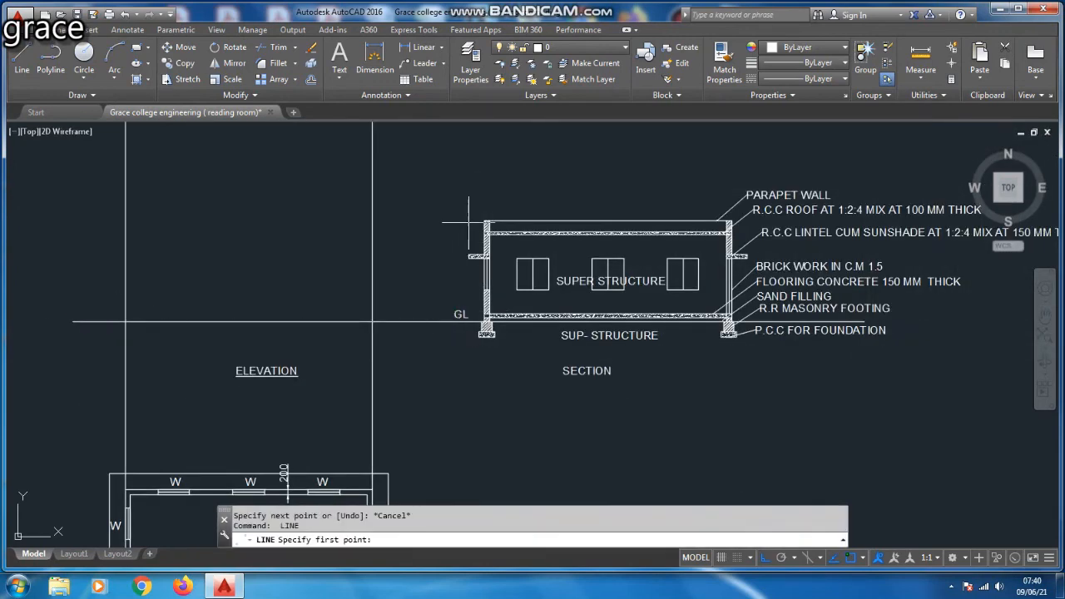
click(484, 221)
click(79, 220)
key(Escape)
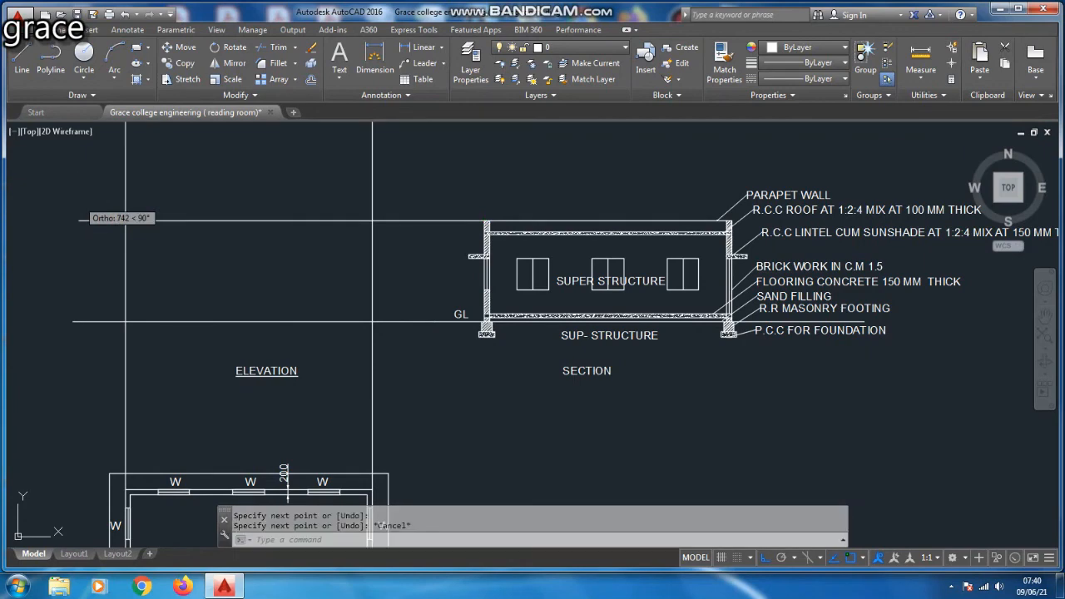
Draw a horizontal line from the section's finished floor level at the left wall across the elevation area.
key(Return)
scroll(475, 312, up, 8)
click(524, 302)
scroll(582, 275, down, 5)
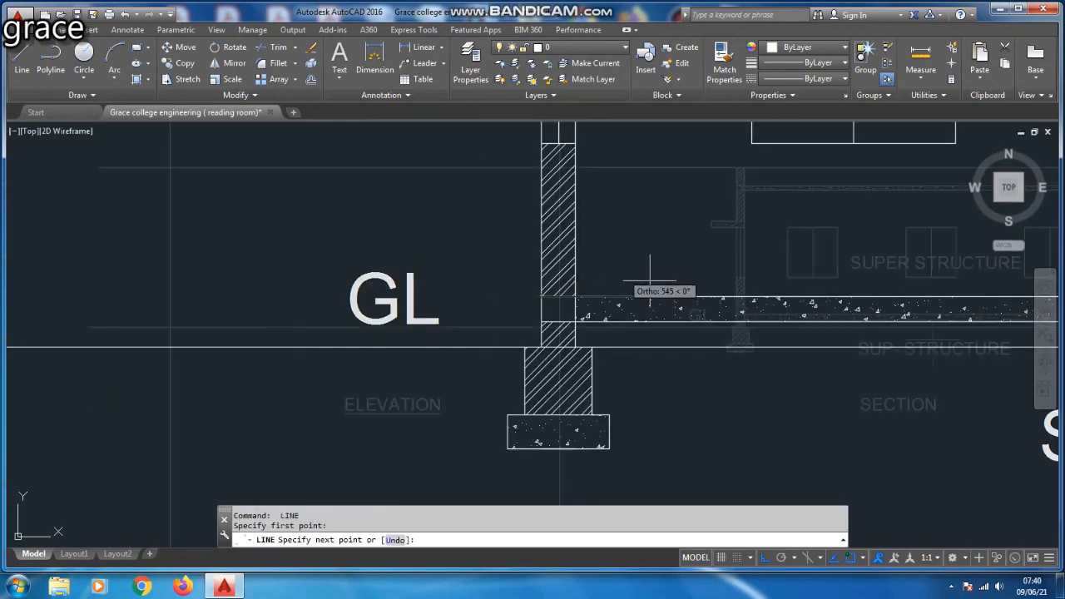
click(22, 229)
key(Escape)
Trim the projection lines that run past the sides and top of the elevation outline.
text(tr)
key(Return)
key(Return)
click(565, 314)
scroll(571, 312, down, 2)
click(568, 244)
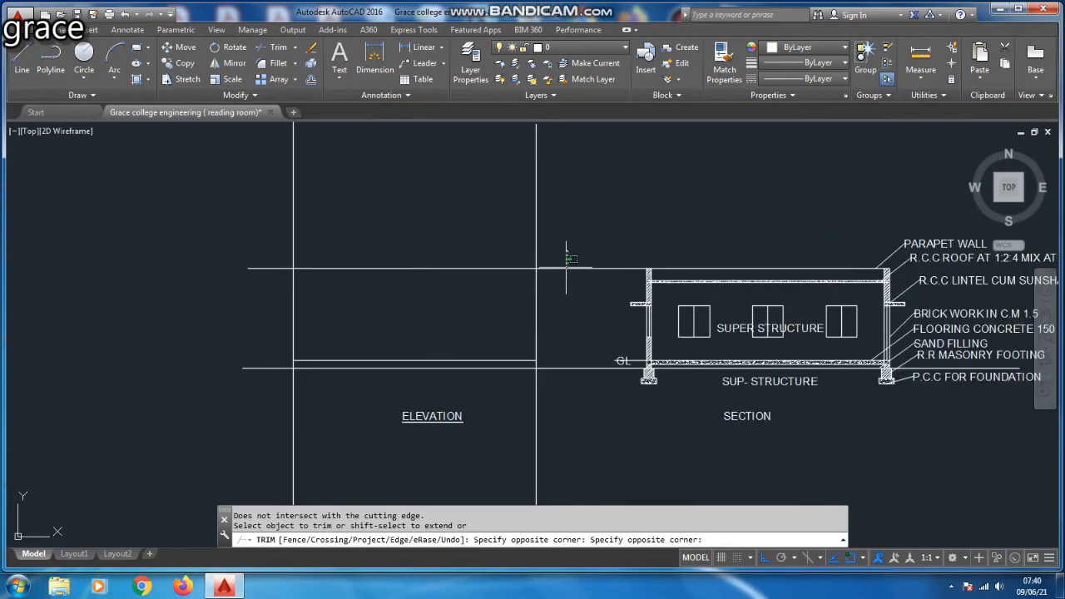
click(566, 277)
click(586, 195)
click(236, 197)
click(267, 215)
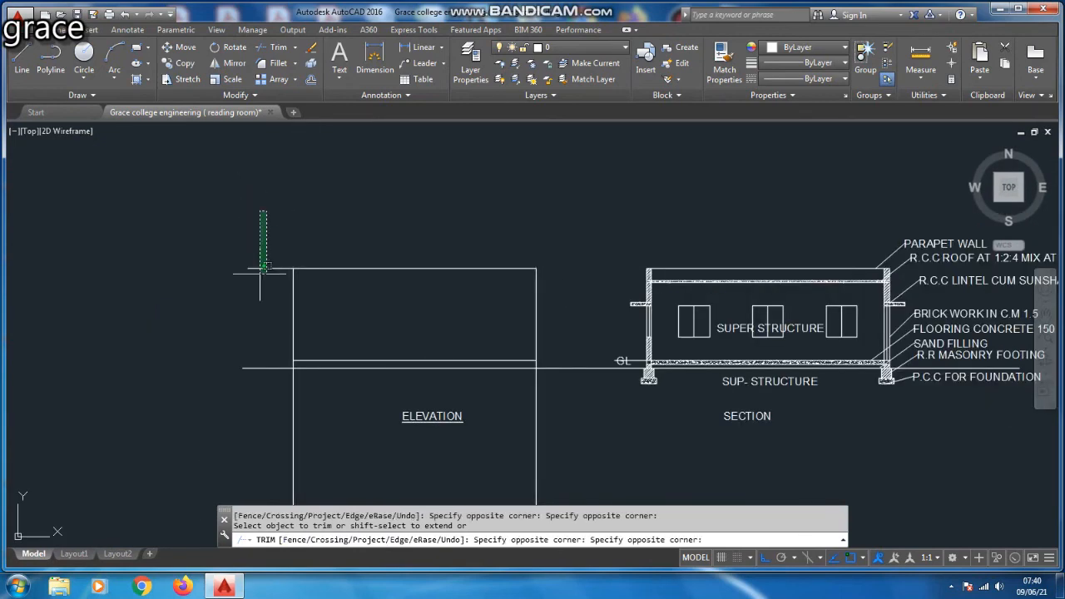
click(244, 310)
Trim the elevation's vertical projection lines below the ground line.
click(316, 404)
click(537, 371)
click(456, 420)
key(Escape)
Erase the leftover projection line pieces at the plan's upper-left and upper-right wall corners.
scroll(546, 241, down, 5)
scroll(547, 241, up, 5)
click(421, 302)
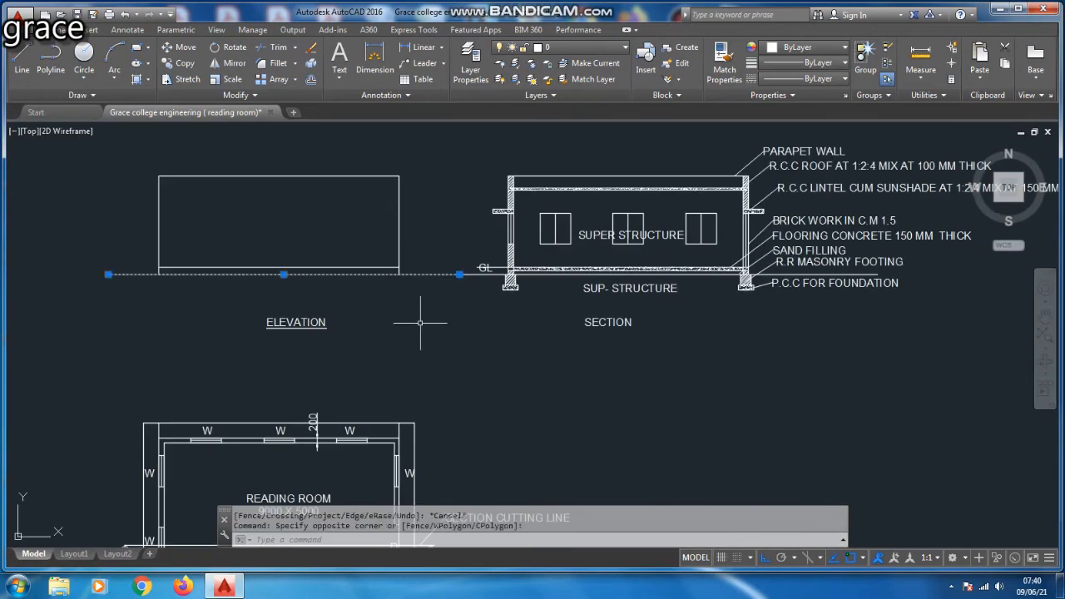
key(Escape)
scroll(397, 408, up, 4)
click(397, 408)
key(Delete)
scroll(541, 352, down, 5)
scroll(542, 372, up, 6)
click(585, 360)
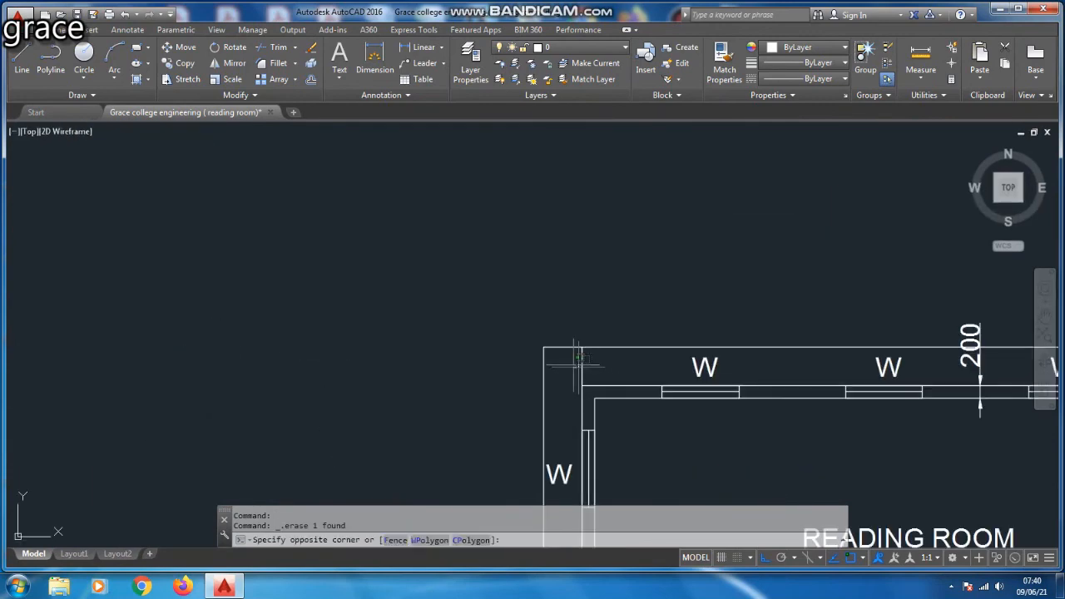
click(581, 363)
scroll(532, 358, down, 8)
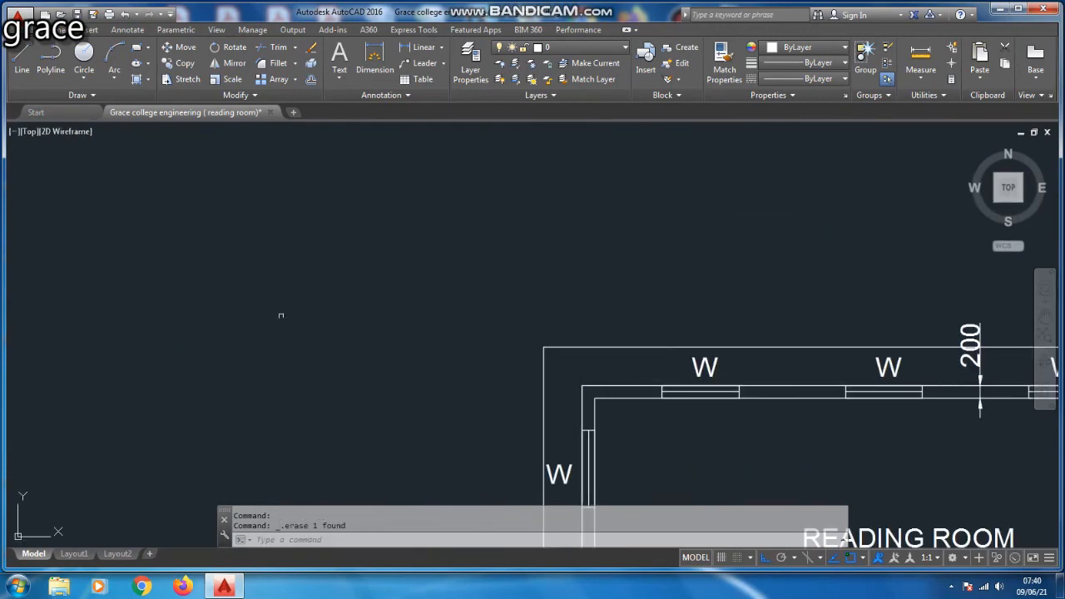
Draw a horizontal line from the lower outer corner of the section's left sunshade across the elevation.
scroll(229, 267, up, 3)
click(22, 62)
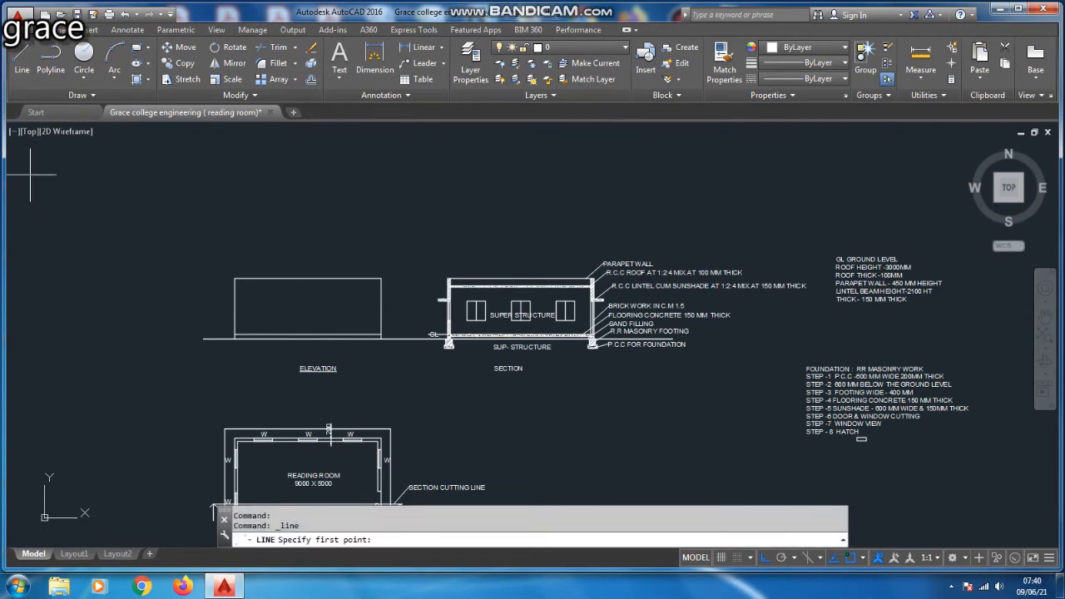
scroll(416, 250, down, 2)
scroll(422, 256, up, 5)
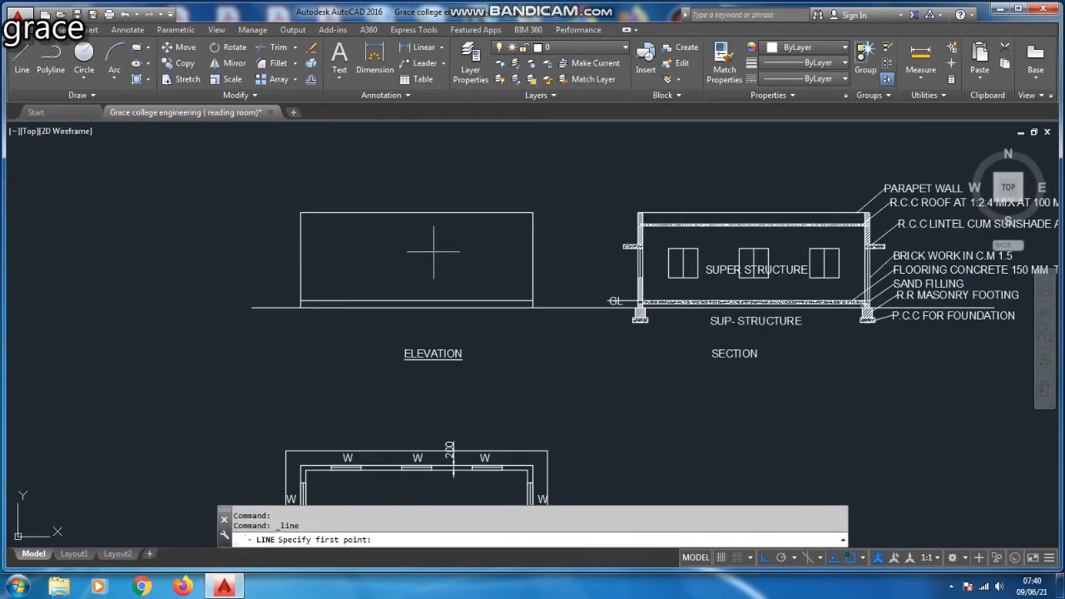
scroll(428, 241, down, 3)
scroll(533, 221, up, 3)
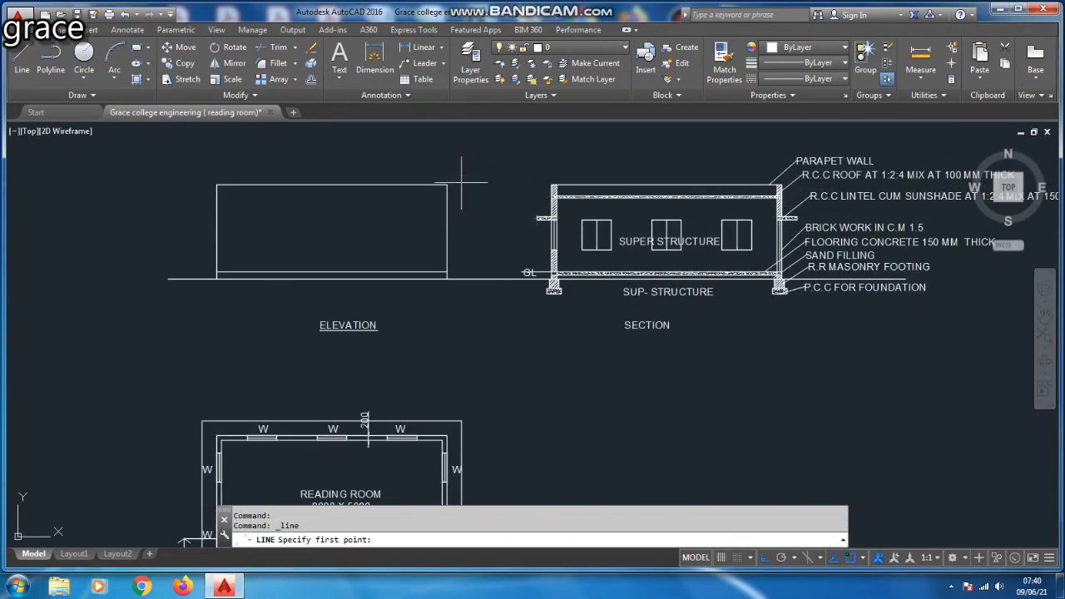
scroll(496, 185, down, 2)
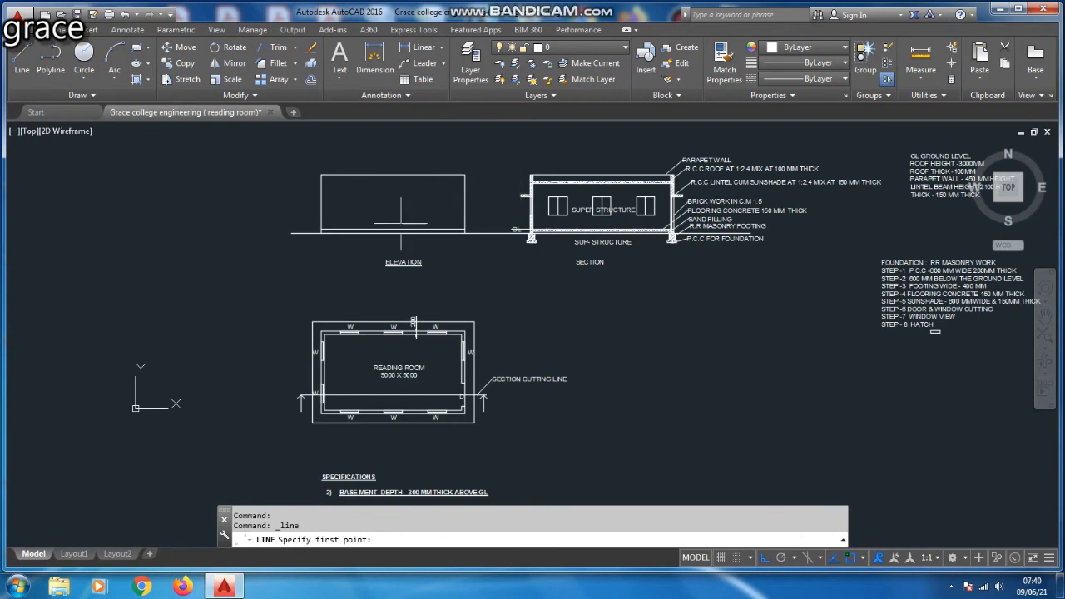
scroll(401, 223, up, 2)
scroll(627, 158, up, 2)
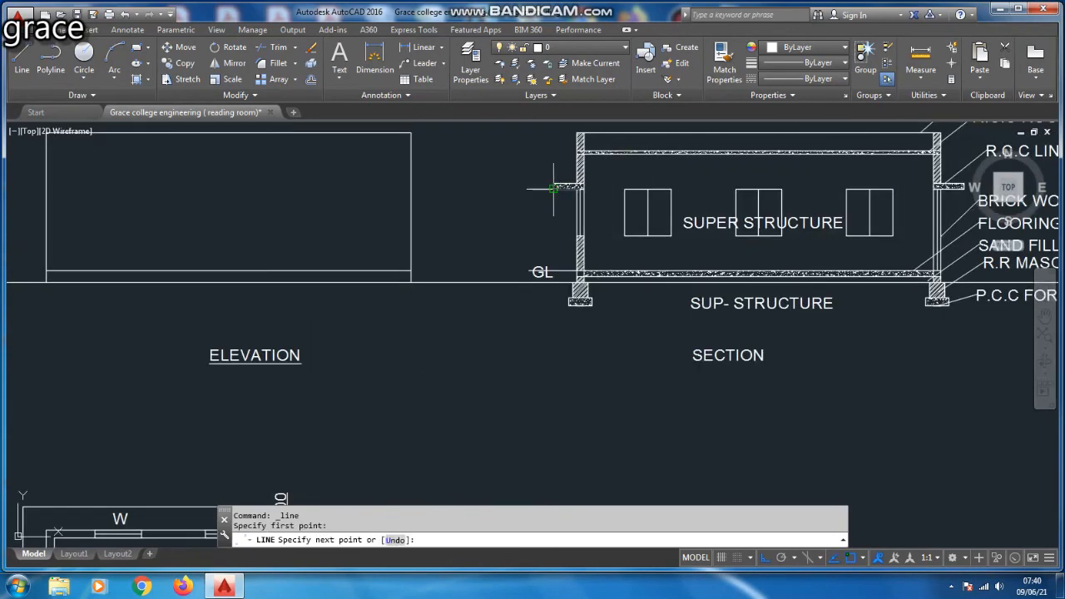
scroll(372, 180, down, 3)
key(Escape)
Trim the sunshade level line beyond the elevation's left and right sides.
text(tr)
key(Return)
key(Return)
click(164, 173)
click(176, 213)
scroll(415, 180, up, 2)
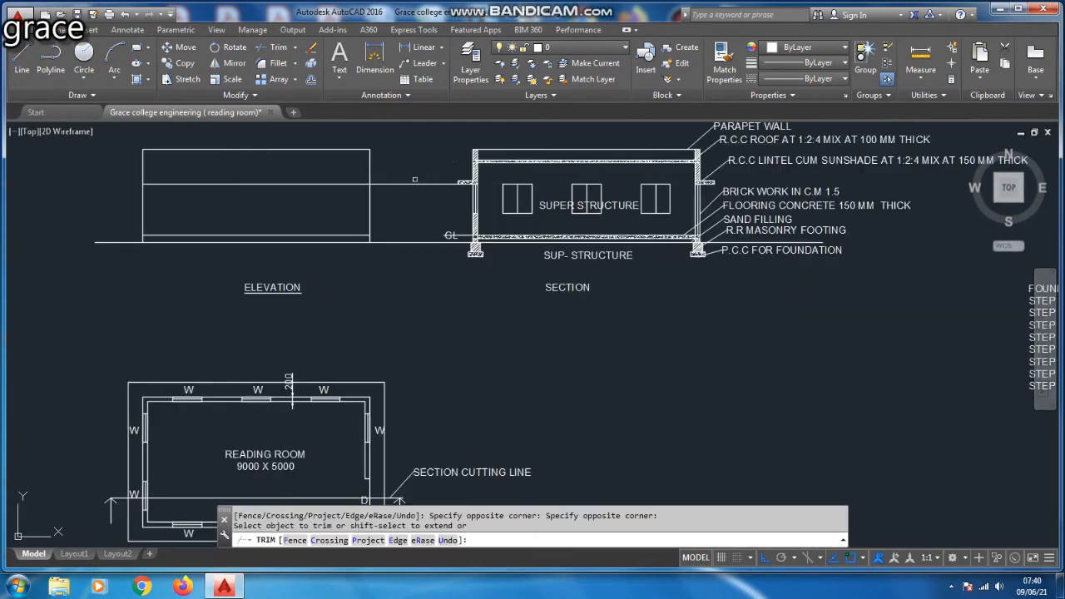
key(Escape)
scroll(433, 148, down, 2)
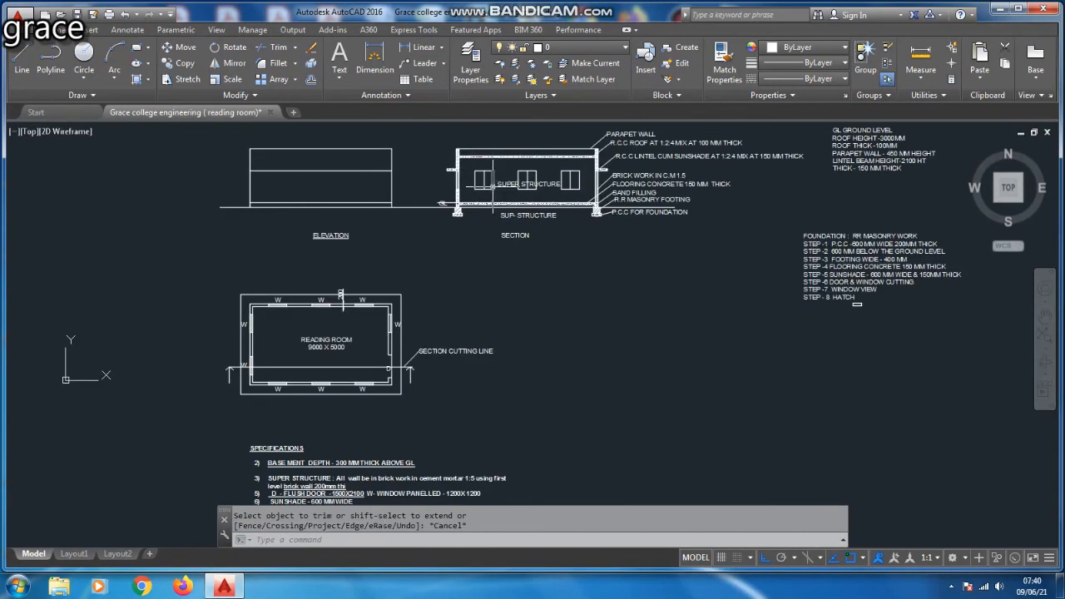
Draw a vertical projection line from the left edge of the plan's lower-left window up past the elevation.
click(22, 63)
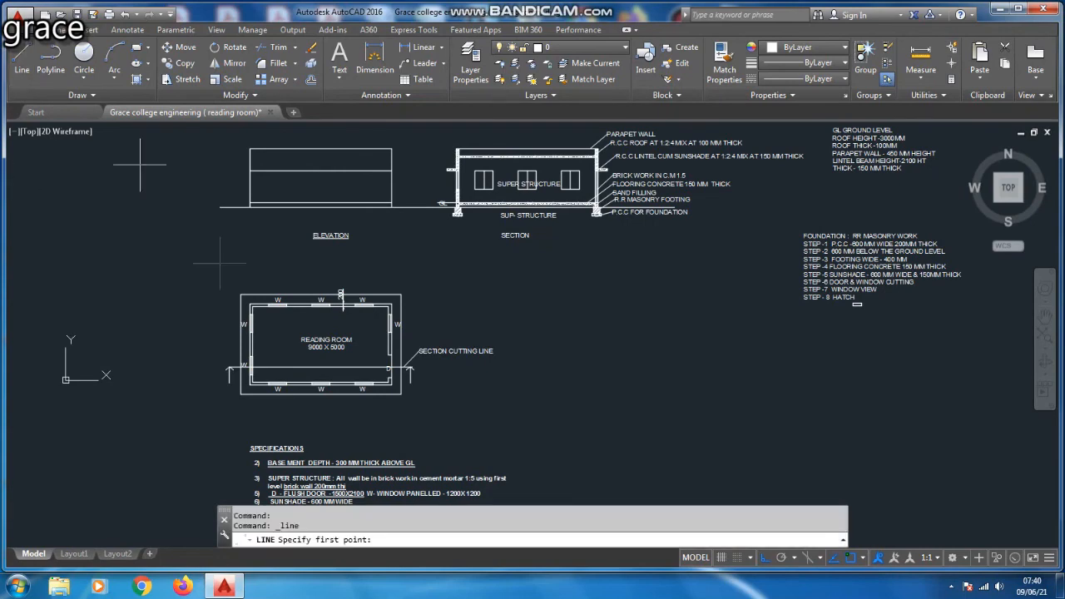
scroll(282, 371, up, 4)
scroll(249, 394, down, 2)
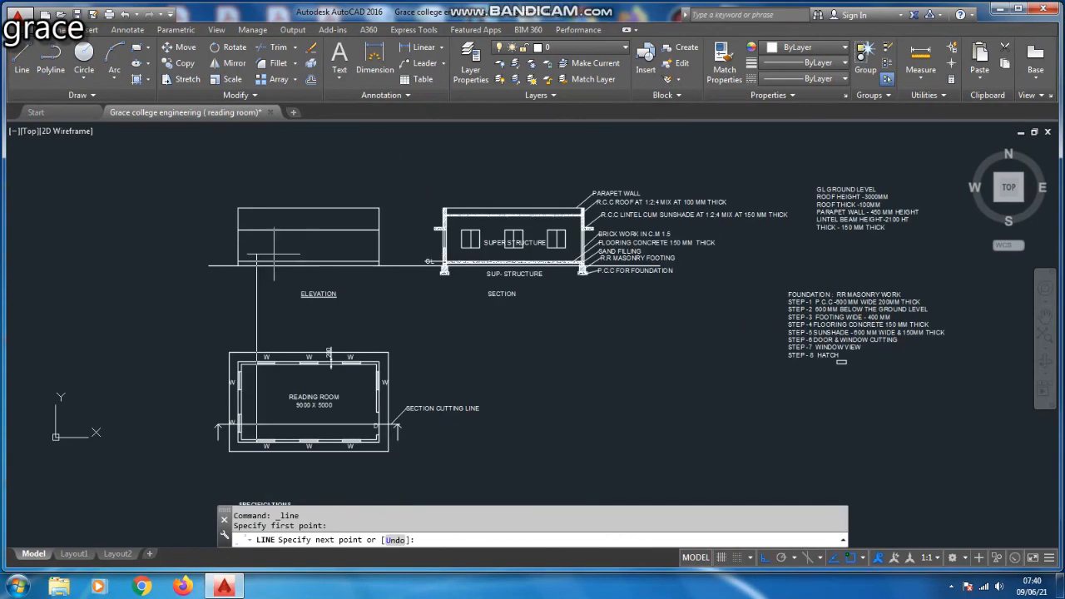
click(260, 189)
key(Escape)
Draw a vertical projection line from the left edge of the plan's lower middle window up past the elevation.
key(Return)
scroll(354, 440, up, 2)
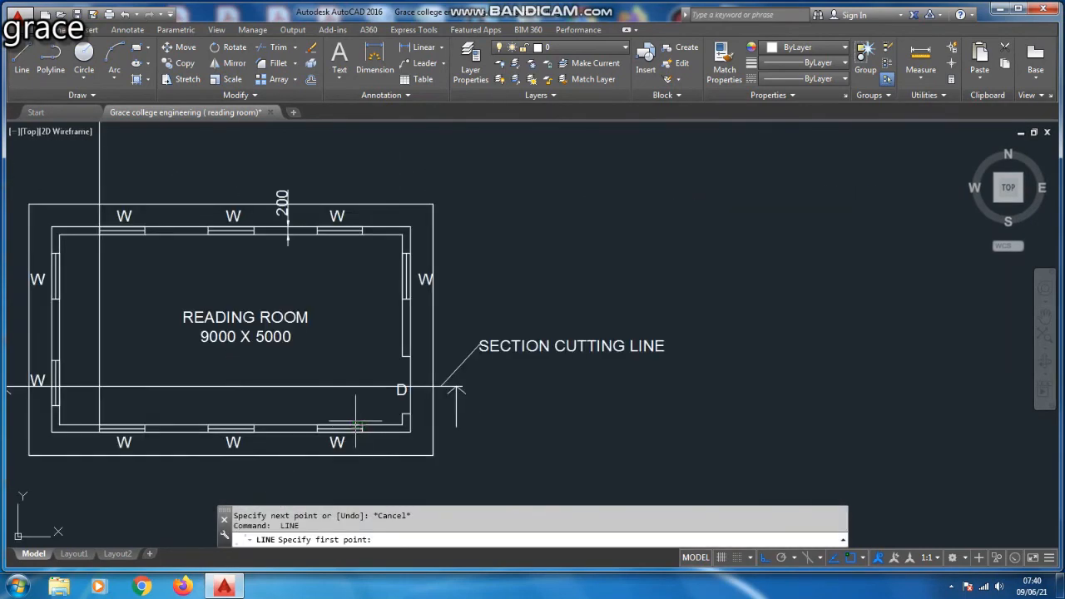
scroll(234, 415, down, 3)
scroll(249, 426, up, 3)
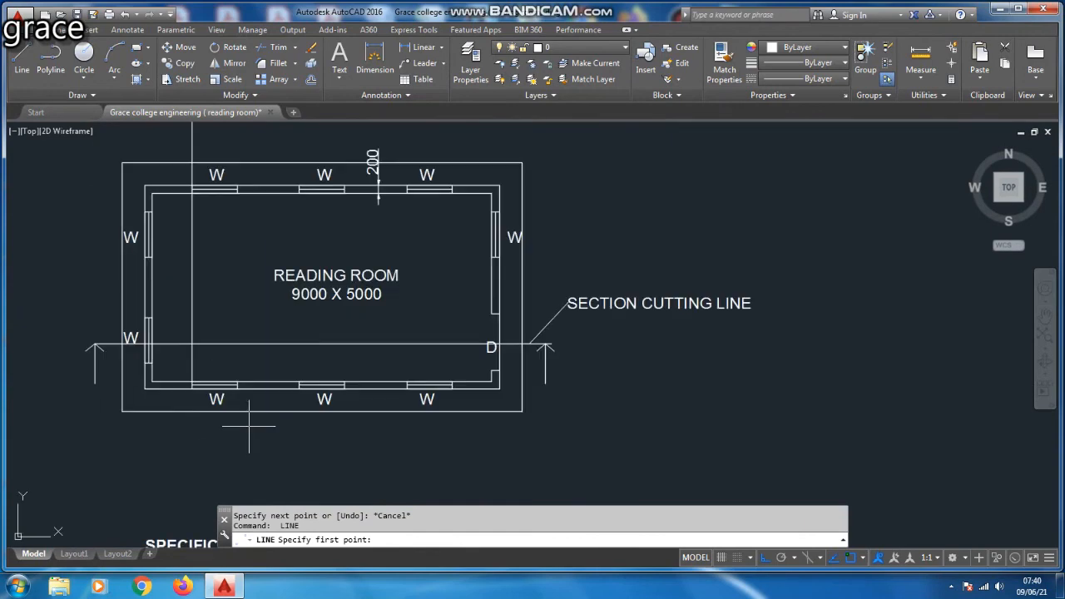
click(297, 381)
scroll(297, 441, down, 3)
click(298, 275)
key(Escape)
Draw a vertical projection line from the left edge of the plan's lower-right window up past the elevation.
key(Return)
scroll(323, 416, up, 3)
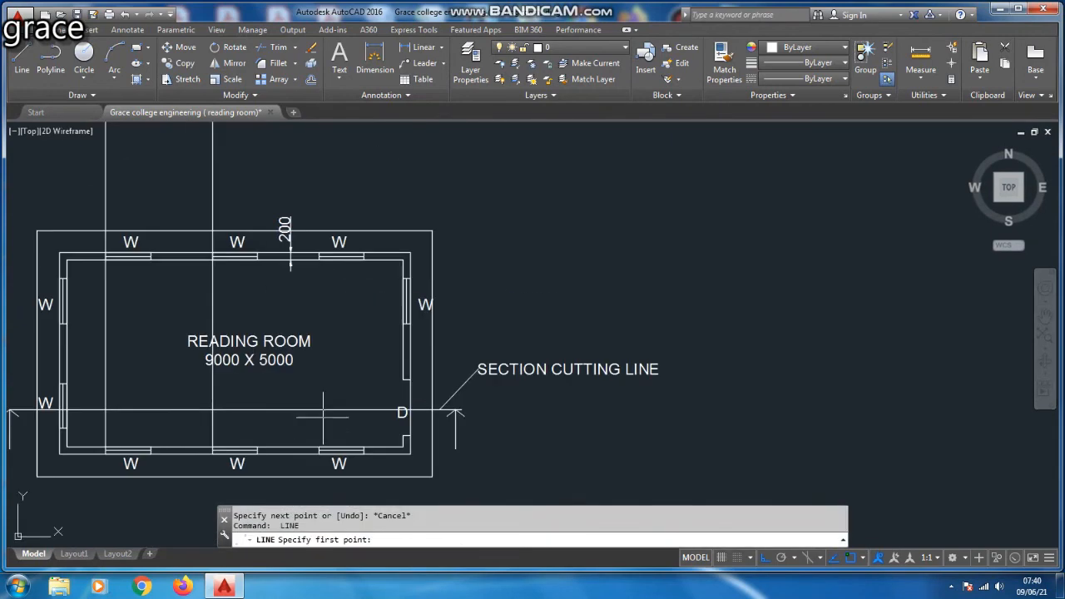
click(318, 447)
scroll(319, 447, down, 3)
click(319, 291)
key(Escape)
Copy the section's three windows to the elevation, placing the first window's upper-left corner where the first projection line meets the sunshade line.
scroll(408, 360, up, 2)
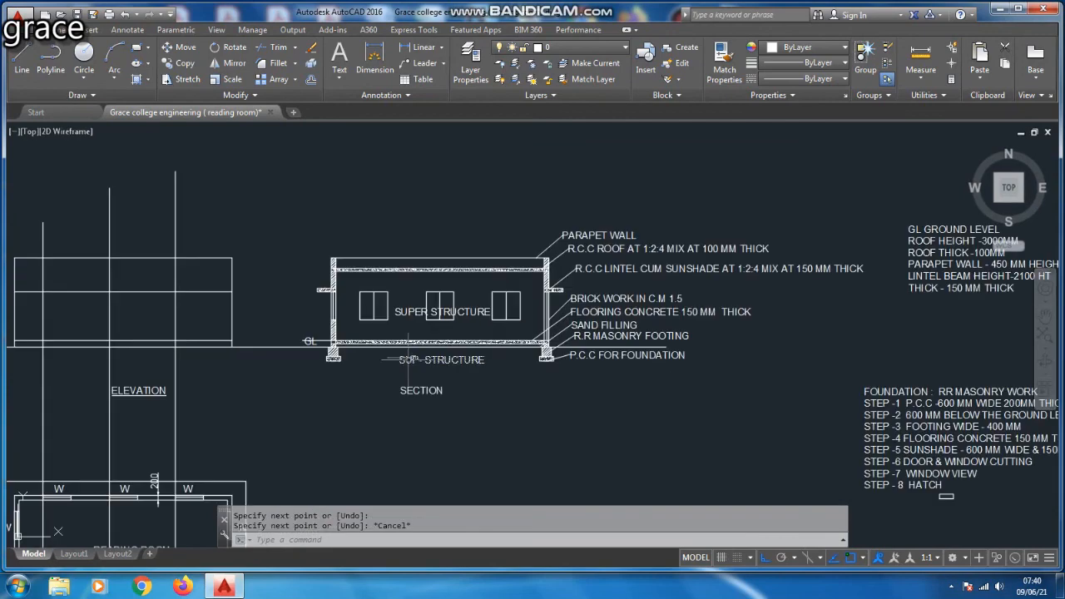
scroll(379, 324, up, 2)
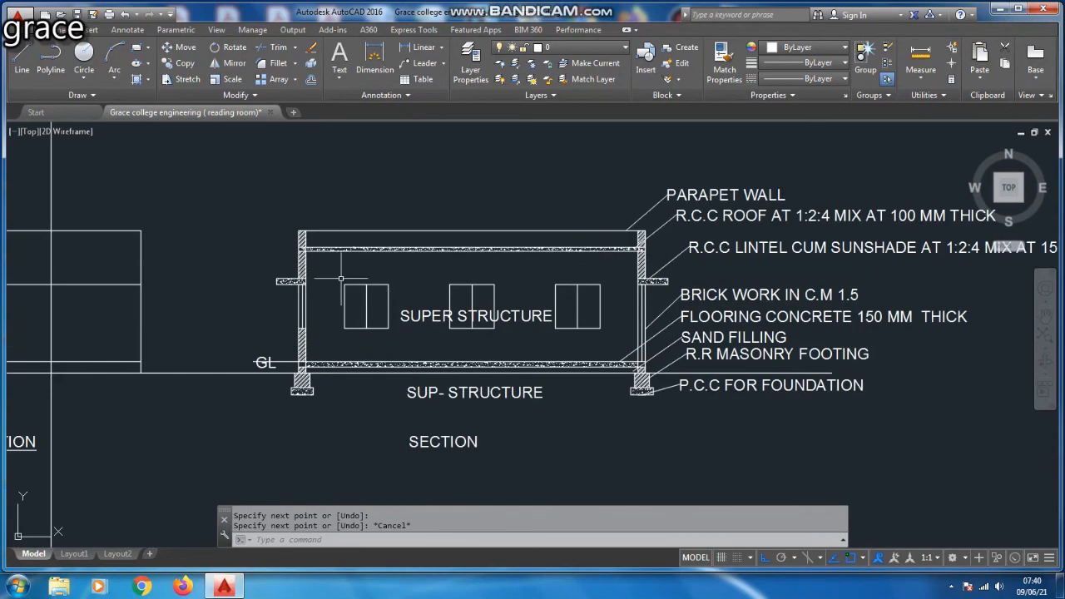
click(342, 269)
scroll(355, 309, down, 2)
click(525, 318)
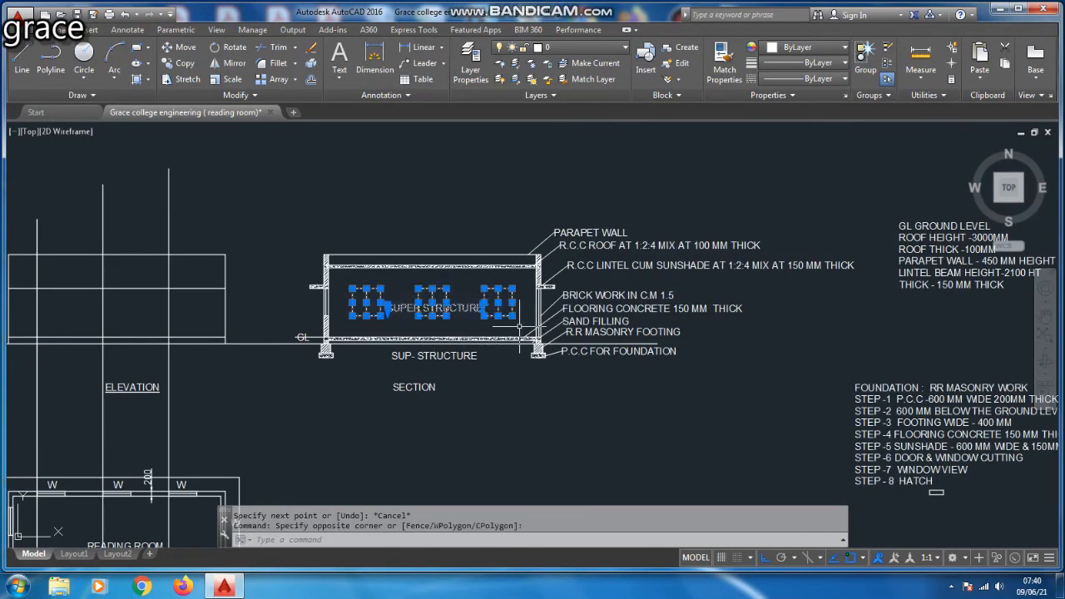
text(co)
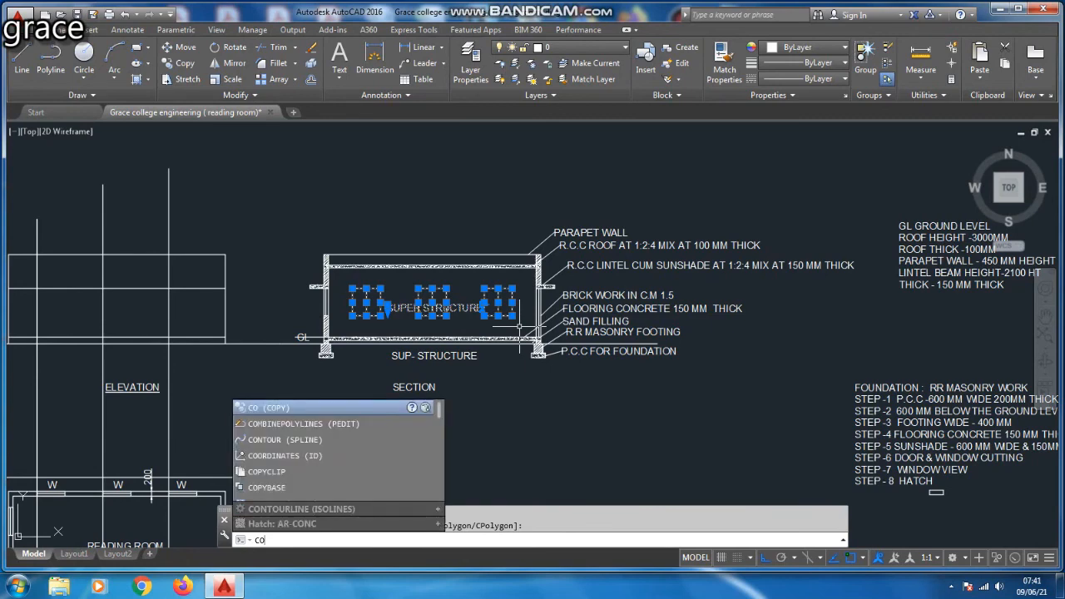
key(Return)
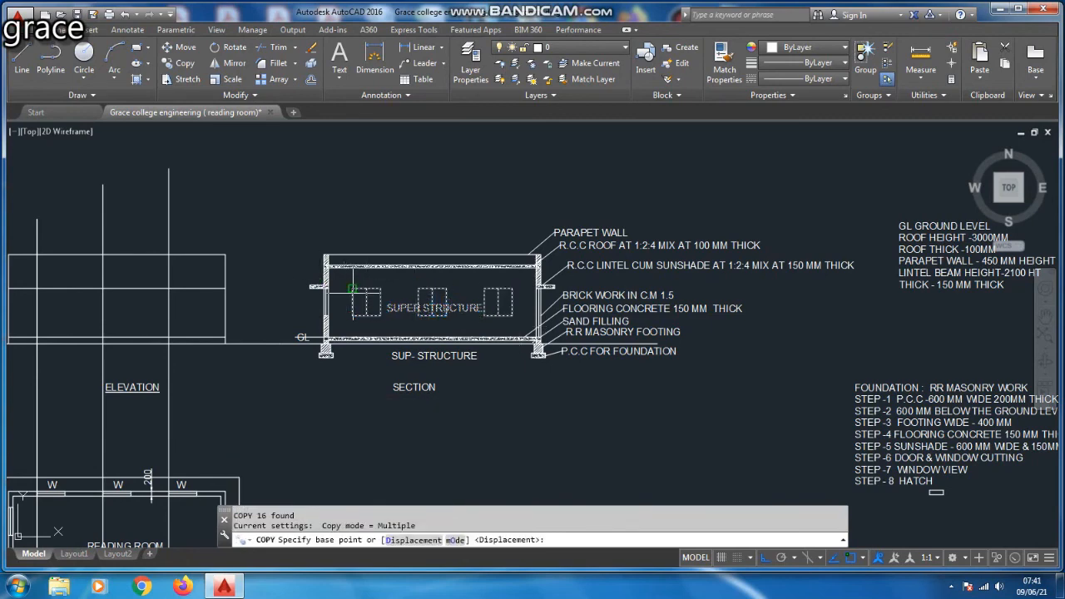
click(353, 290)
scroll(504, 287, down, 2)
scroll(218, 285, up, 4)
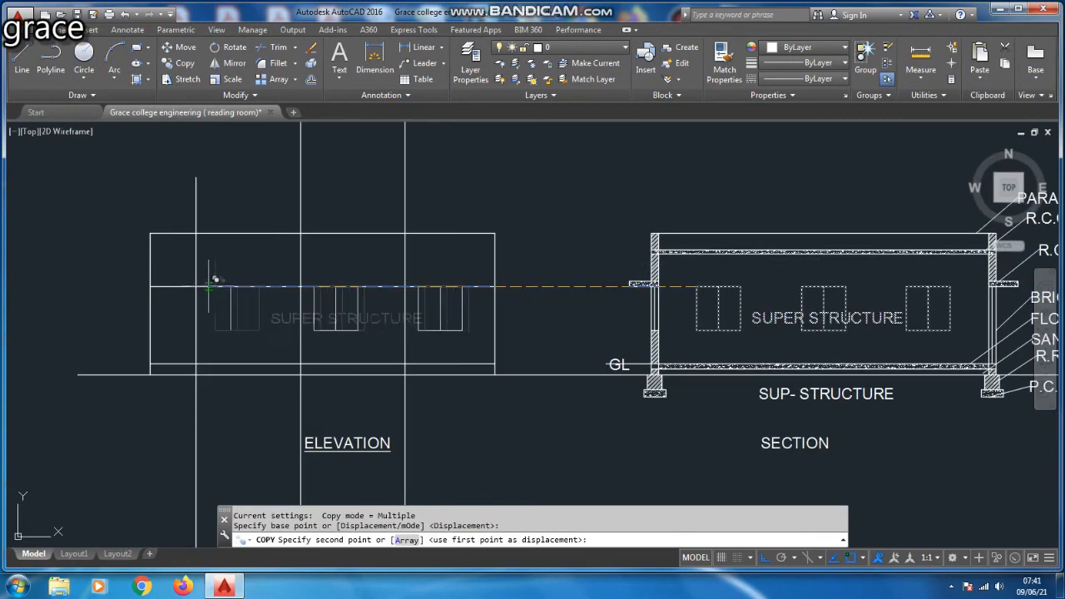
click(195, 287)
key(Escape)
Erase the copied SUPER STRUCTURE text from the elevation.
click(267, 314)
click(266, 316)
click(255, 330)
click(255, 300)
click(265, 312)
click(250, 320)
key(Delete)
key(Escape)
Erase the three vertical window projection lines crossing the elevation.
click(432, 252)
click(203, 241)
key(Delete)
scroll(336, 196, down, 4)
scroll(393, 367, up, 5)
scroll(404, 370, down, 4)
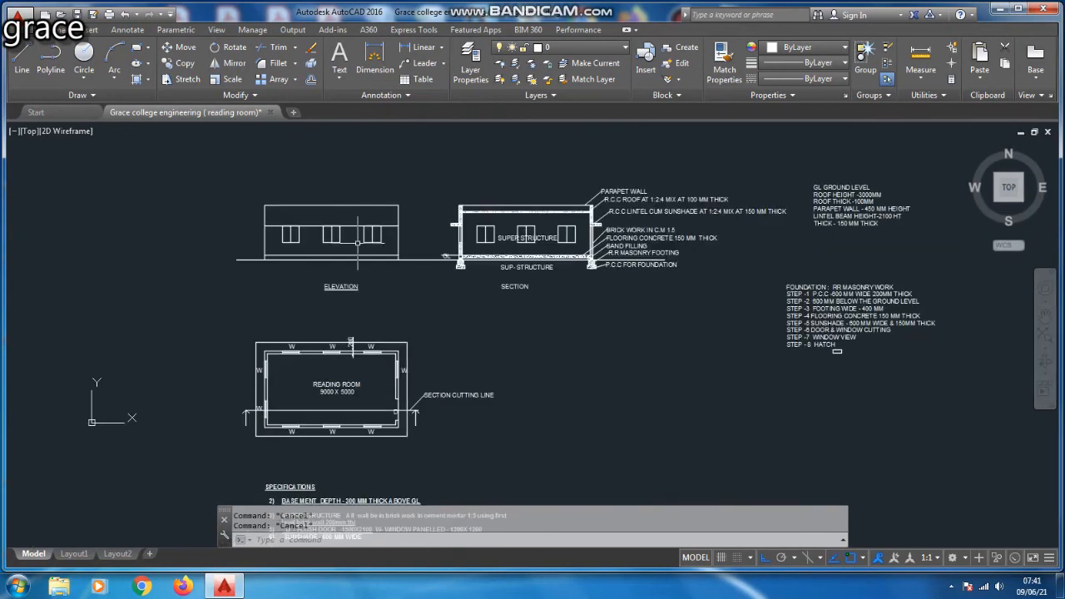
Measure the thickness of the section's left sunshade with a linear dimension, without placing it.
scroll(511, 233, up, 4)
scroll(370, 226, up, 4)
scroll(326, 239, up, 5)
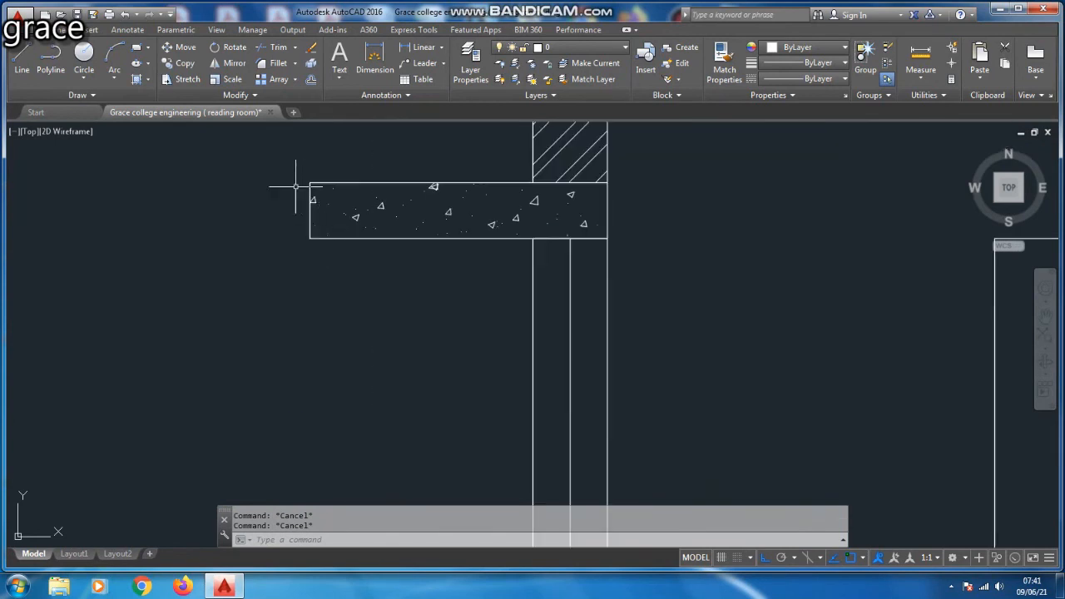
click(422, 48)
click(369, 188)
key(Escape)
key(space)
click(370, 184)
click(366, 239)
scroll(367, 239, down, 3)
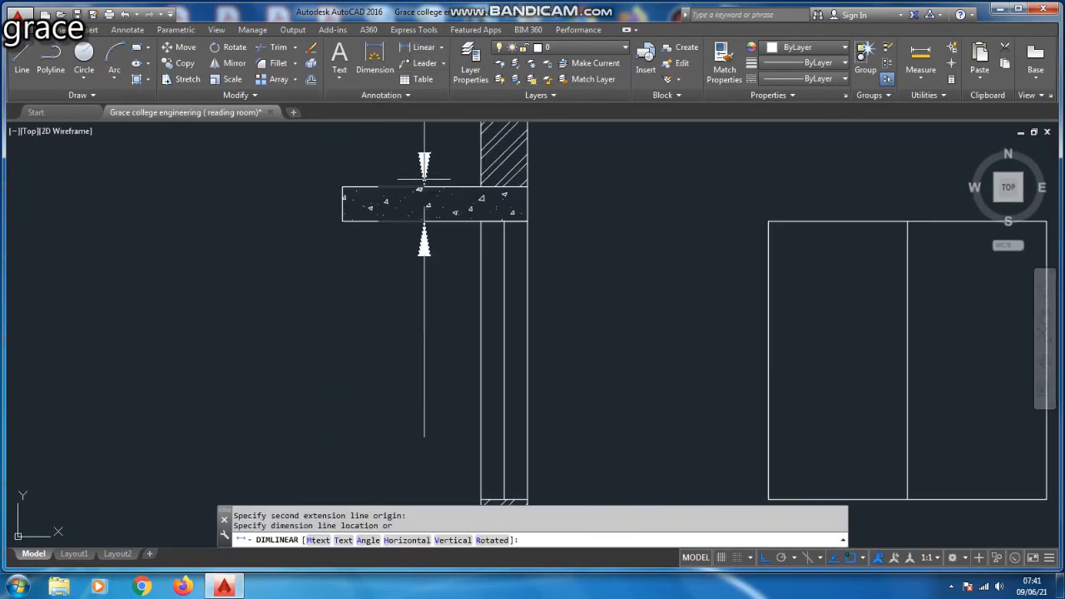
scroll(423, 240, down, 8)
key(Escape)
Offset the elevation's sunshade level line upward by 150.
text(o)
key(Return)
text(15)
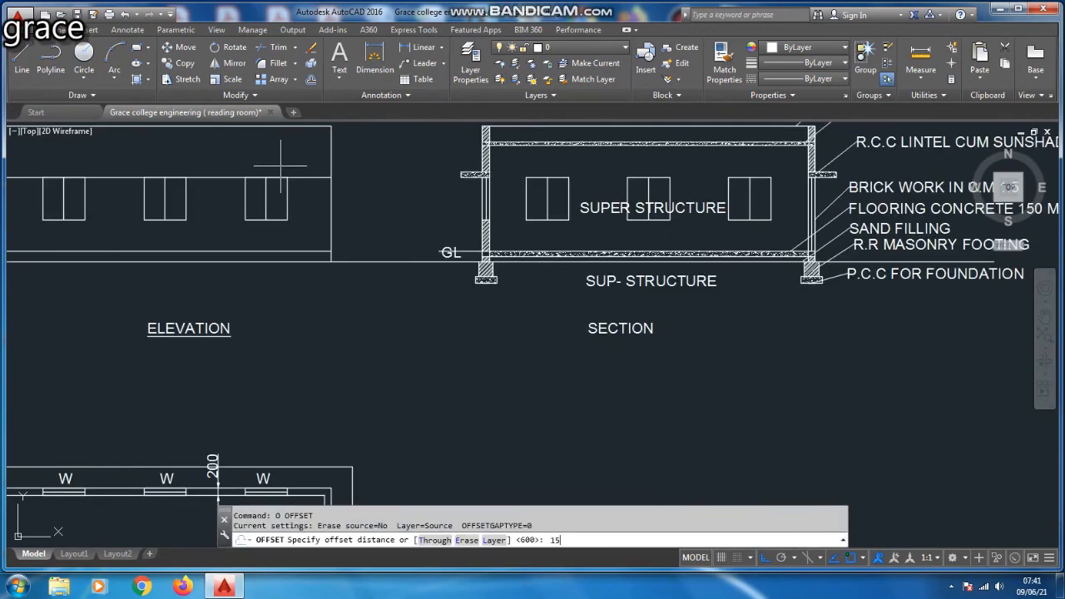
text(0)
key(Return)
scroll(280, 164, down, 5)
scroll(342, 203, up, 8)
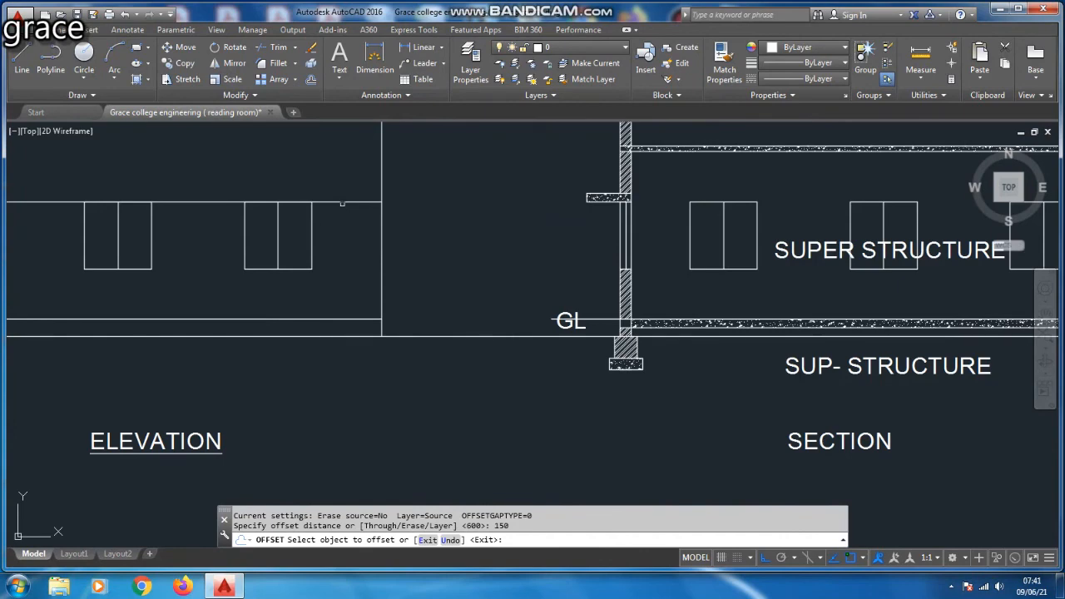
click(340, 199)
click(345, 179)
scroll(499, 215, down, 4)
key(Escape)
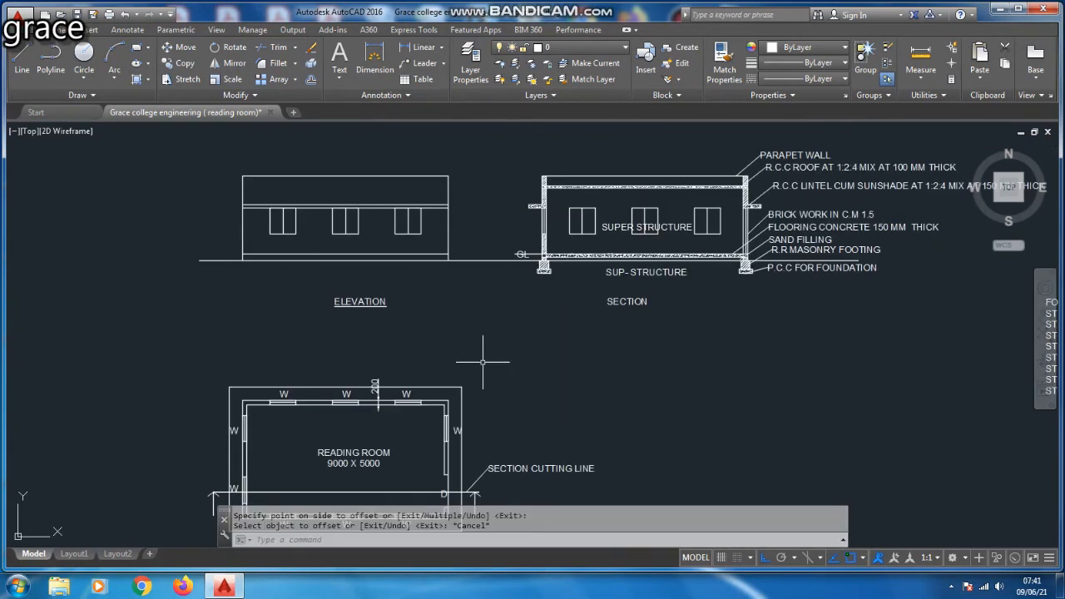
Draw a vertical projection line from the right edge of the plan's outer sunshade outline up past the elevation.
scroll(456, 500, up, 4)
scroll(354, 378, down, 4)
click(22, 58)
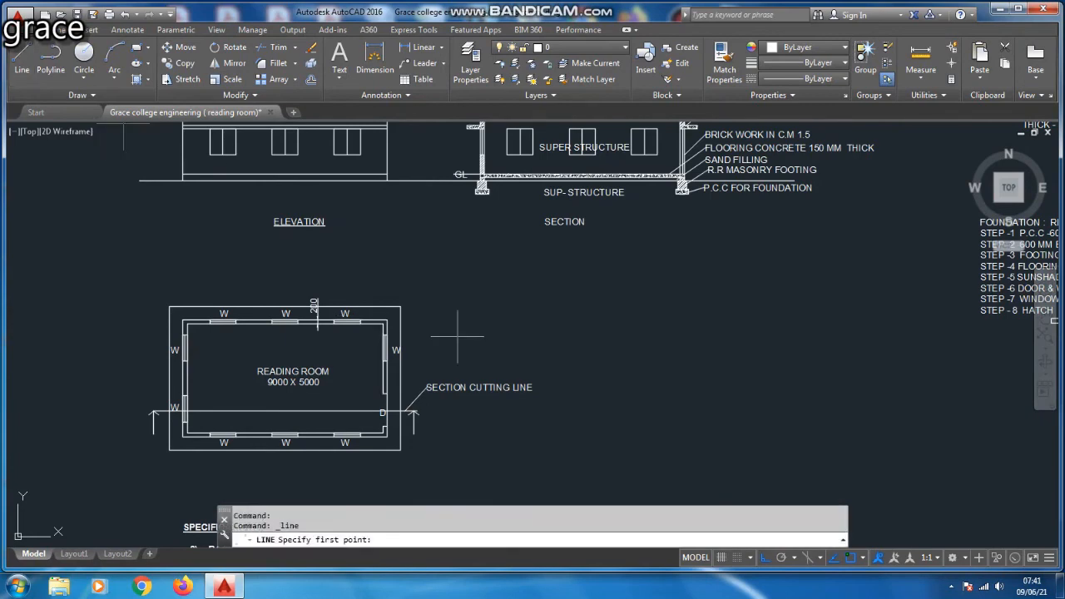
scroll(400, 307, down, 3)
key(Escape)
Draw a vertical projection line from the left edge of the plan's outer sunshade outline up past the elevation.
key(Return)
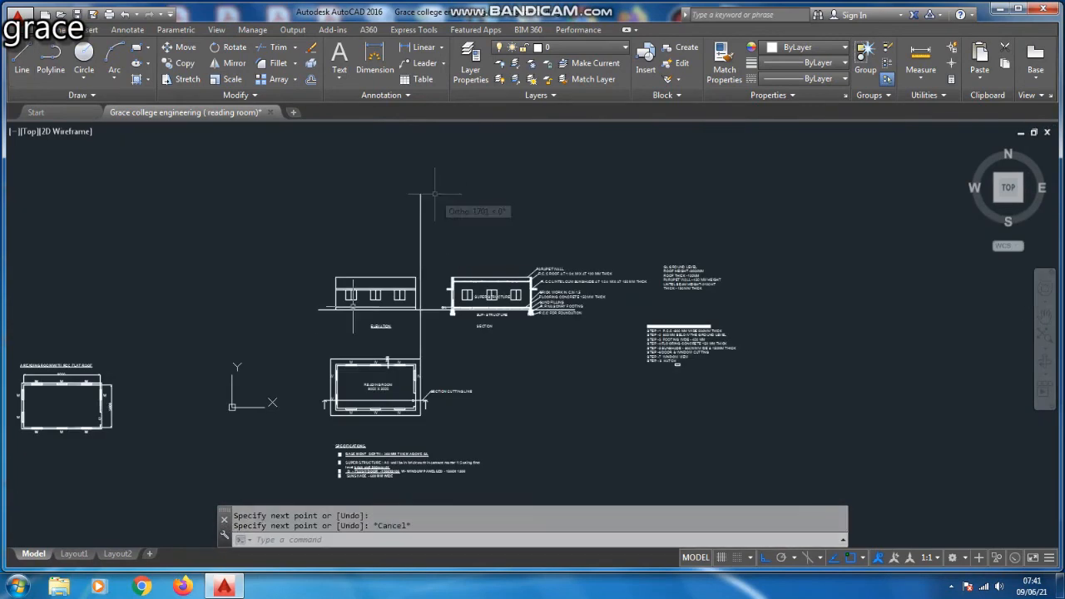
scroll(341, 358, up, 3)
click(327, 349)
scroll(327, 349, down, 5)
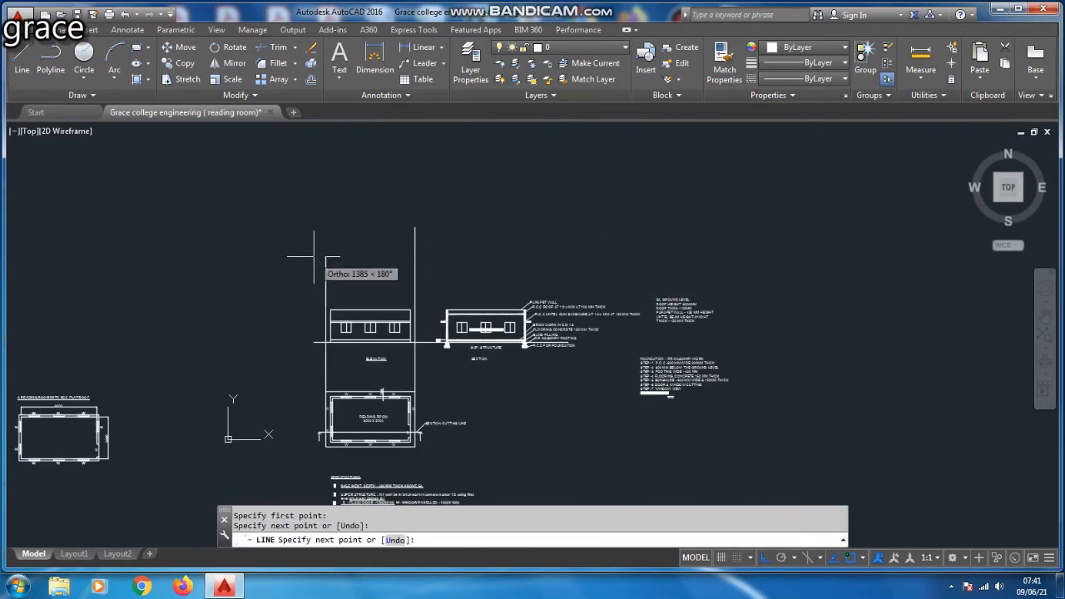
scroll(352, 351, up, 6)
key(Escape)
Extend both sunshade lines of the elevation to the left and right projection lines.
text(ex)
key(Return)
key(Return)
click(292, 227)
click(278, 283)
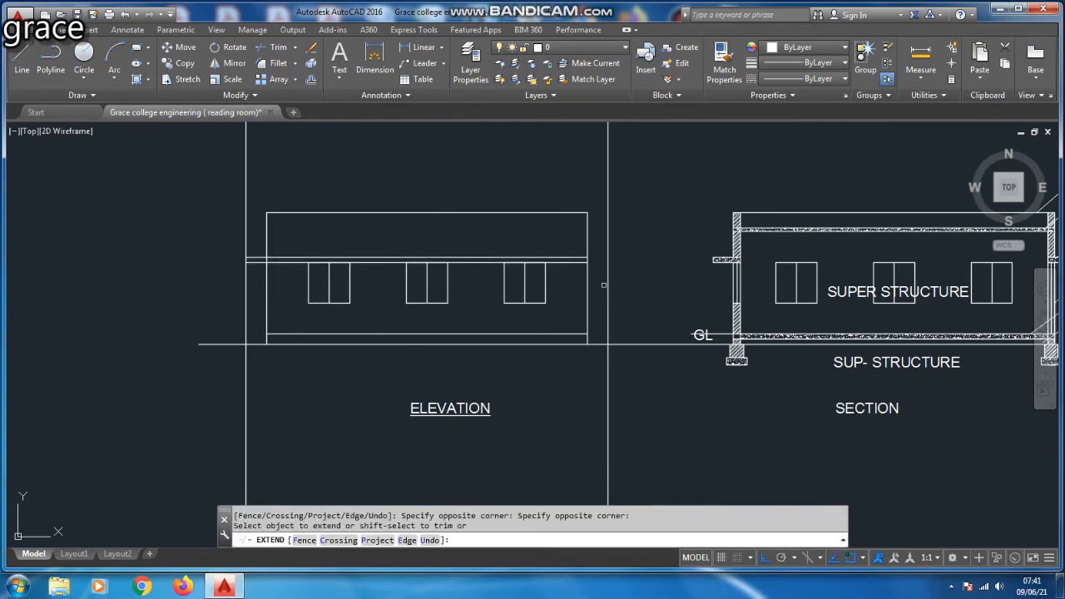
scroll(597, 274, up, 2)
click(581, 260)
click(549, 226)
click(546, 299)
key(Escape)
Trim the two projection lines above and below the elevation's sunshade so that only its end edges remain.
text(tr)
key(Return)
key(Return)
click(622, 218)
click(607, 226)
click(621, 284)
click(599, 291)
scroll(610, 239, down, 4)
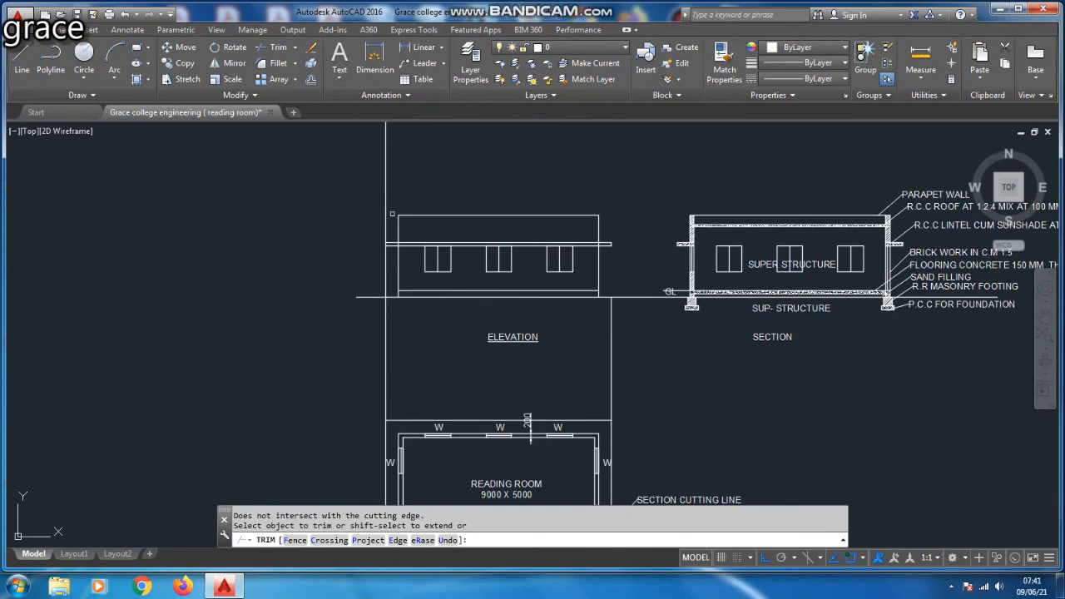
click(391, 265)
click(378, 272)
key(Escape)
Erase the two leftover projection lines between the elevation's ground line and the plan.
click(625, 352)
click(319, 365)
key(Delete)
scroll(432, 238, down, 2)
key(Escape)
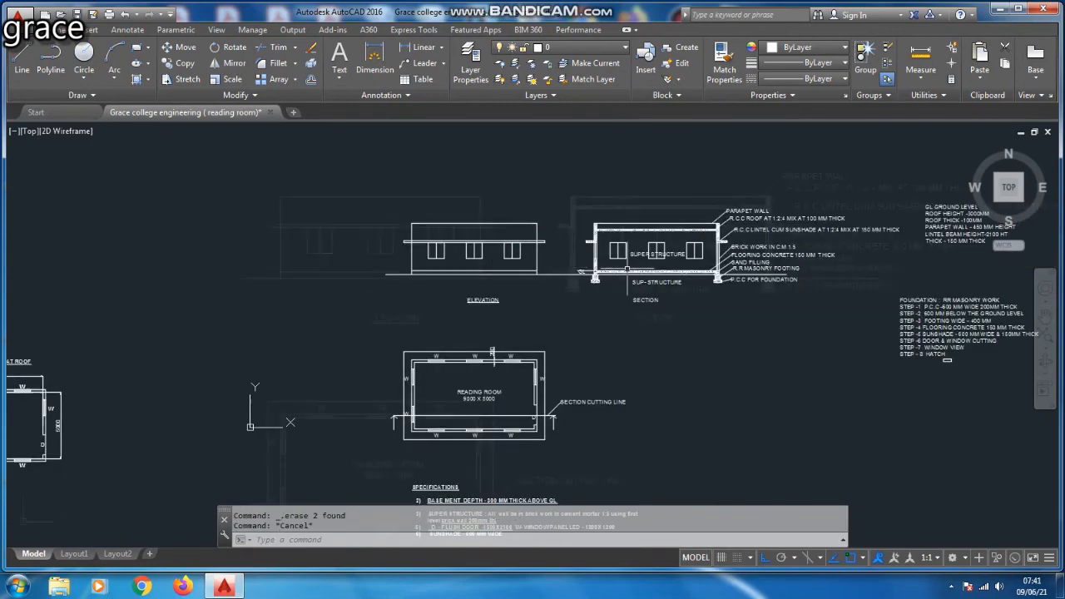
Dimension the height from the section's floor top to the roof slab, placing the dimension left of the section.
scroll(628, 262, up, 2)
scroll(495, 258, down, 2)
key(Escape)
scroll(600, 240, up, 3)
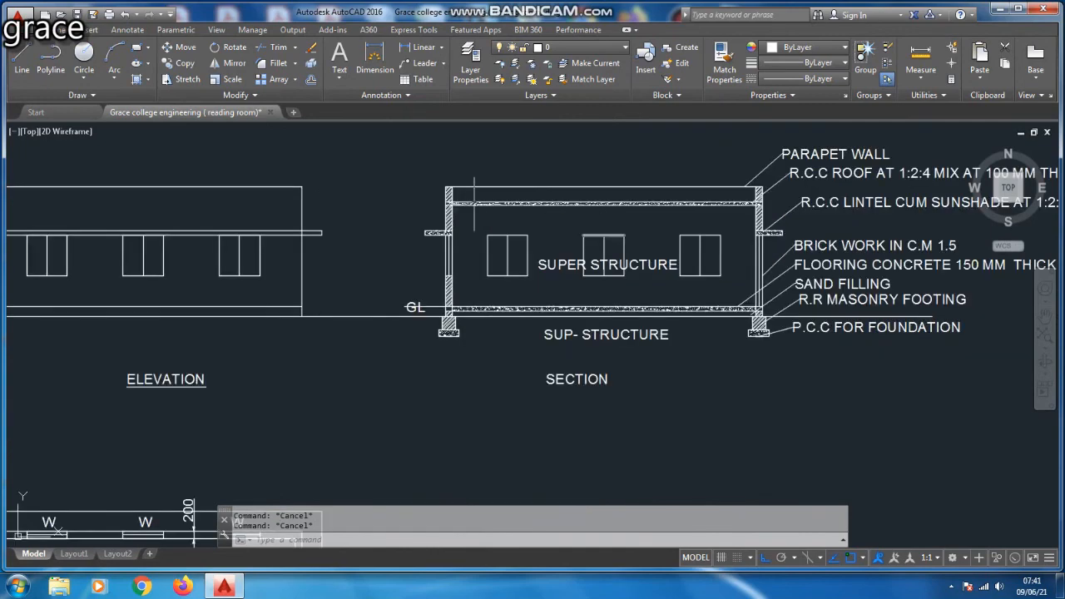
click(423, 46)
scroll(468, 208, up, 5)
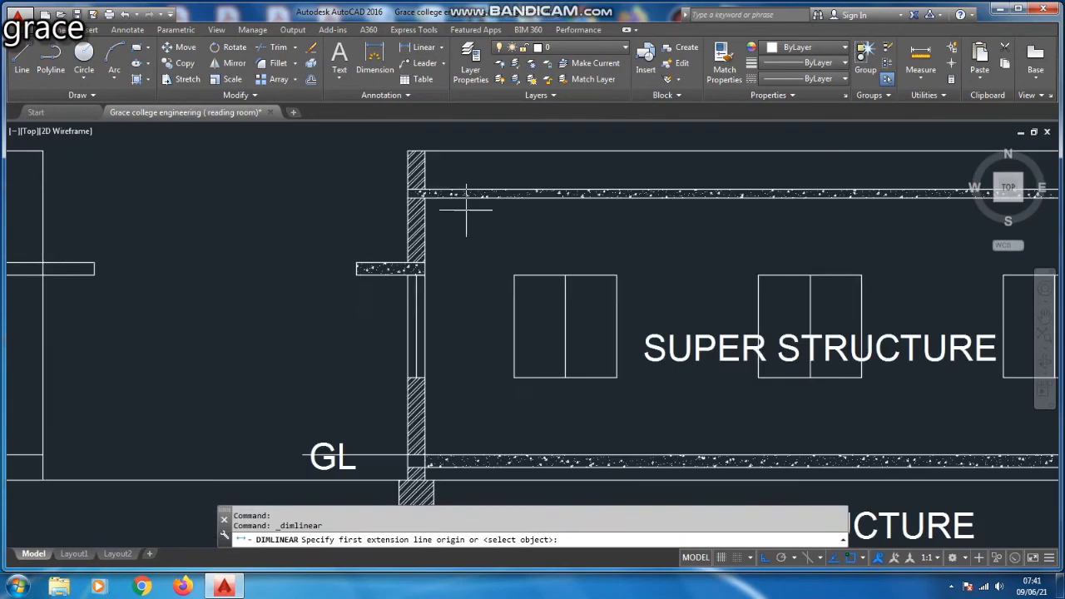
click(476, 176)
scroll(493, 328, down, 4)
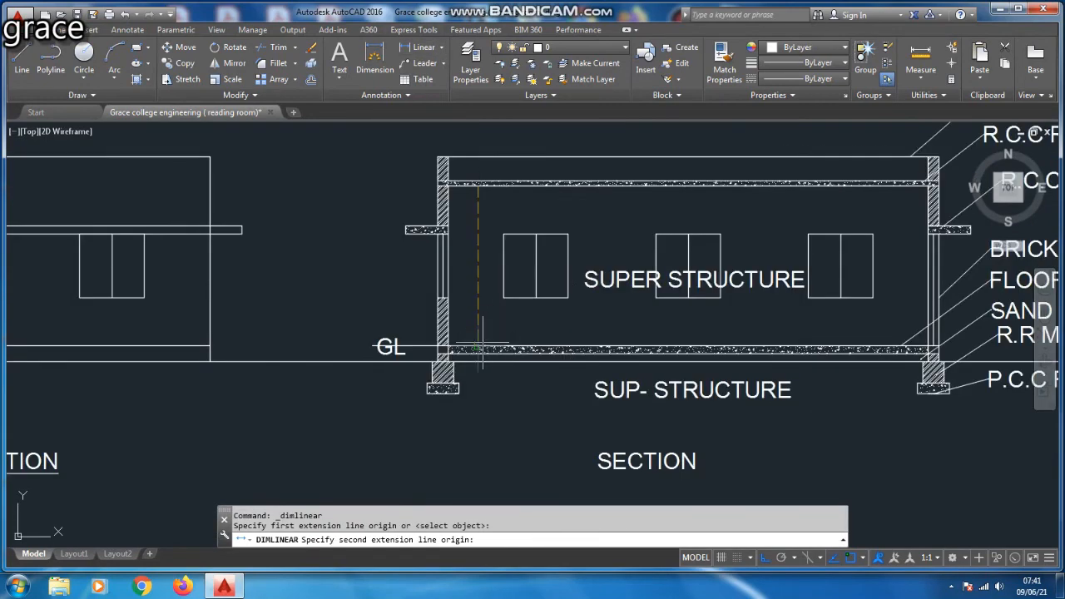
click(477, 344)
click(349, 267)
Dimension the section's parapet wall height in line with the room height dimension.
key(Return)
scroll(458, 155, up, 4)
click(476, 218)
click(477, 158)
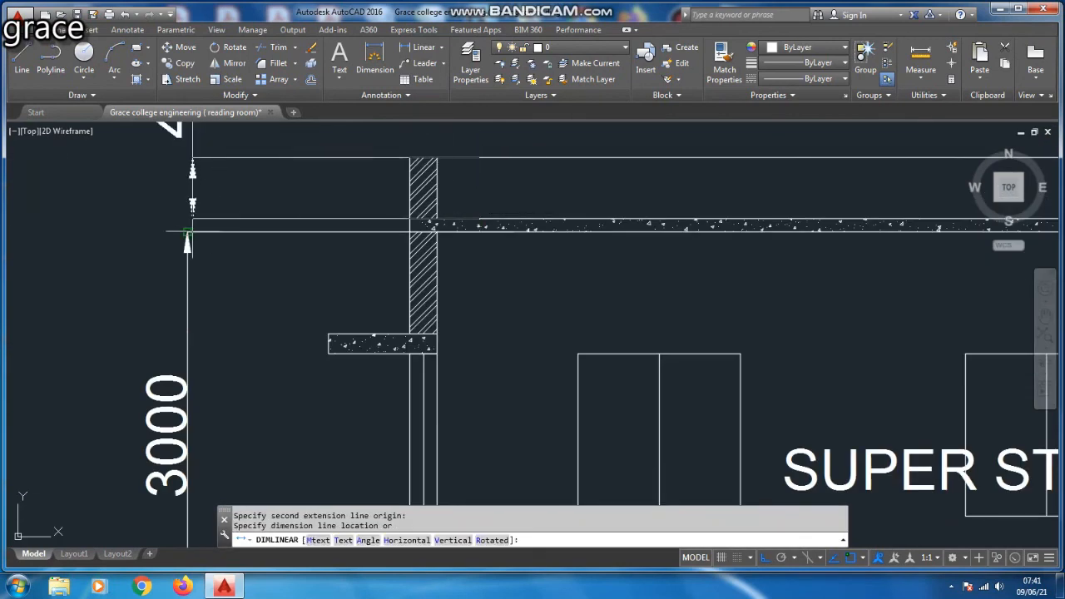
scroll(177, 232, up, 4)
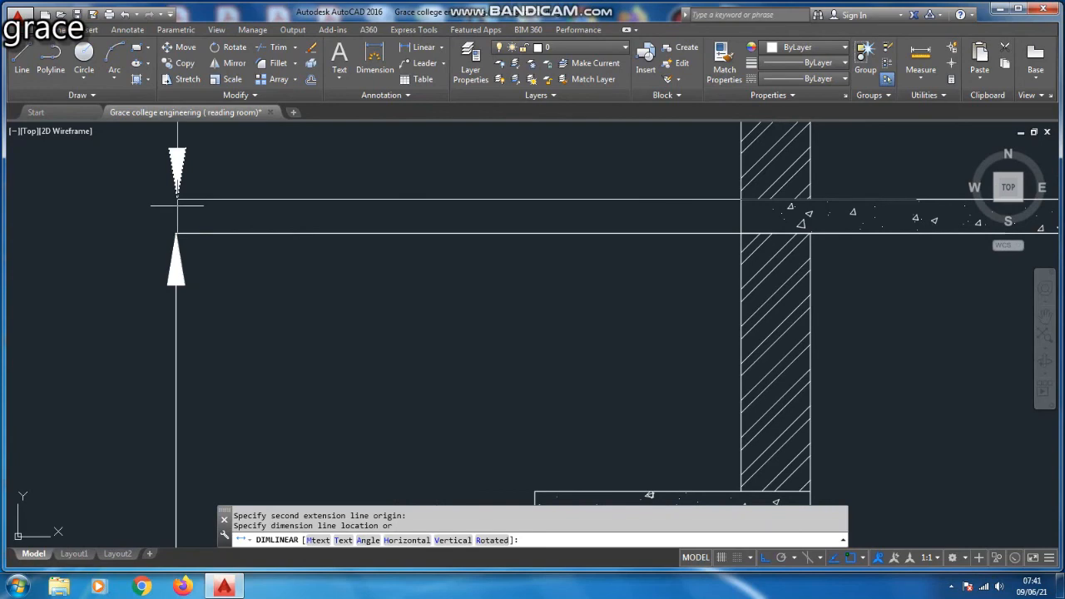
click(183, 197)
scroll(328, 152, down, 5)
scroll(191, 399, up, 2)
key(Escape)
Dimension the basement height from the section's floor top to the ground line, aligned with the room height dimension.
key(Return)
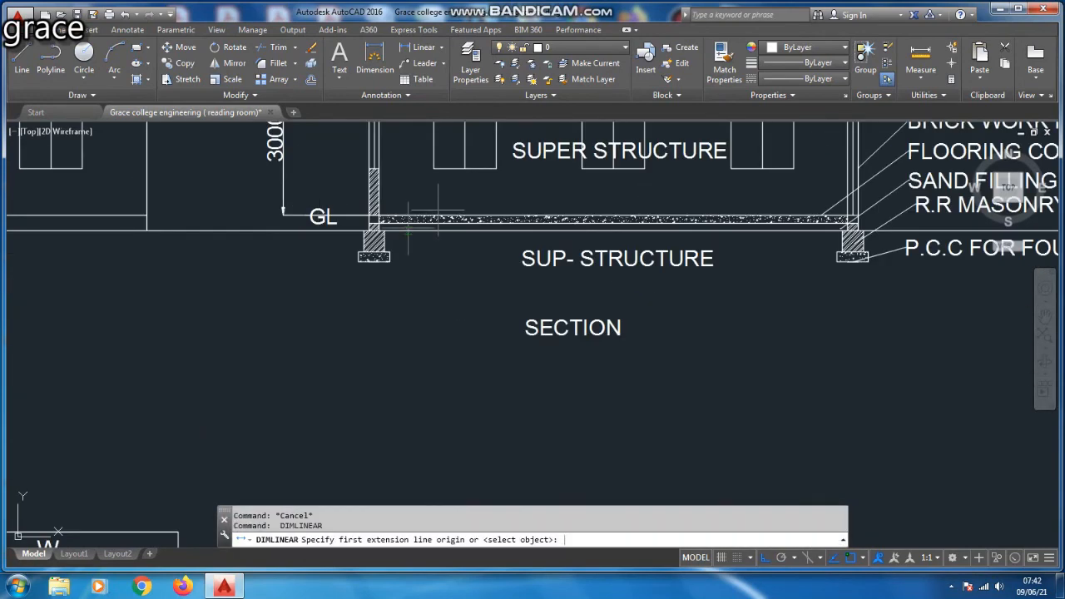
scroll(408, 204, up, 4)
click(408, 200)
click(316, 233)
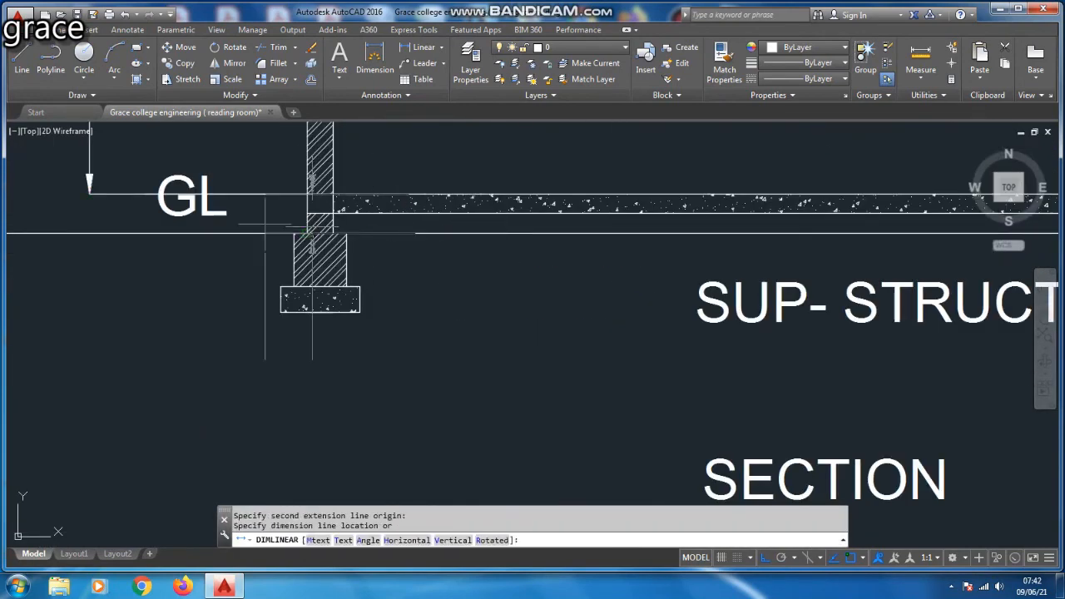
click(89, 191)
scroll(138, 250, up, 2)
key(Escape)
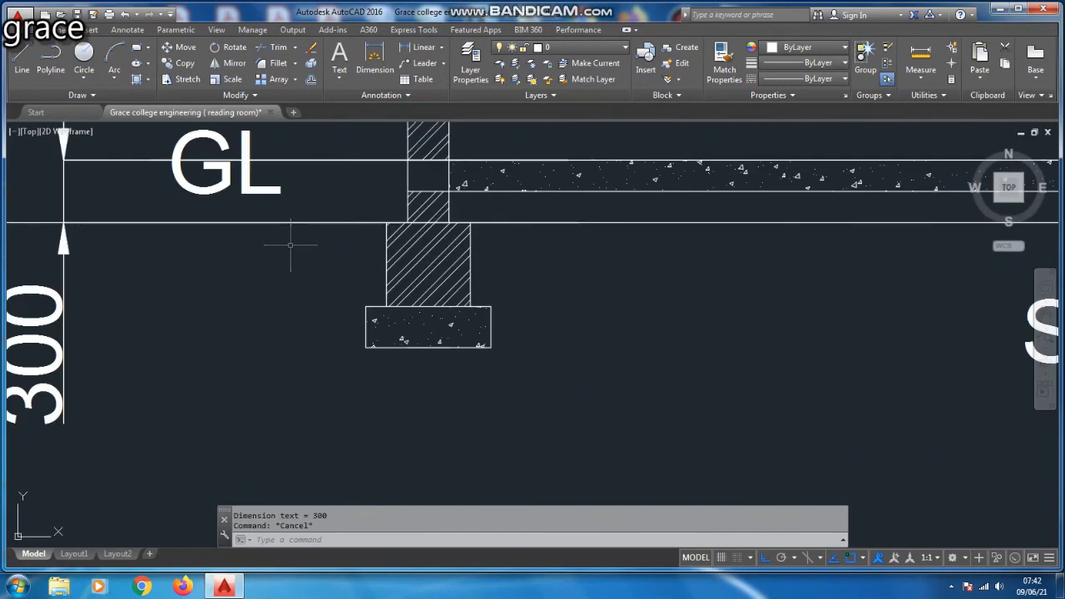
Dimension the left foundation's depth from the ground line to the underside of the P.C.C., placing it right of the footing.
key(Return)
click(386, 223)
click(385, 348)
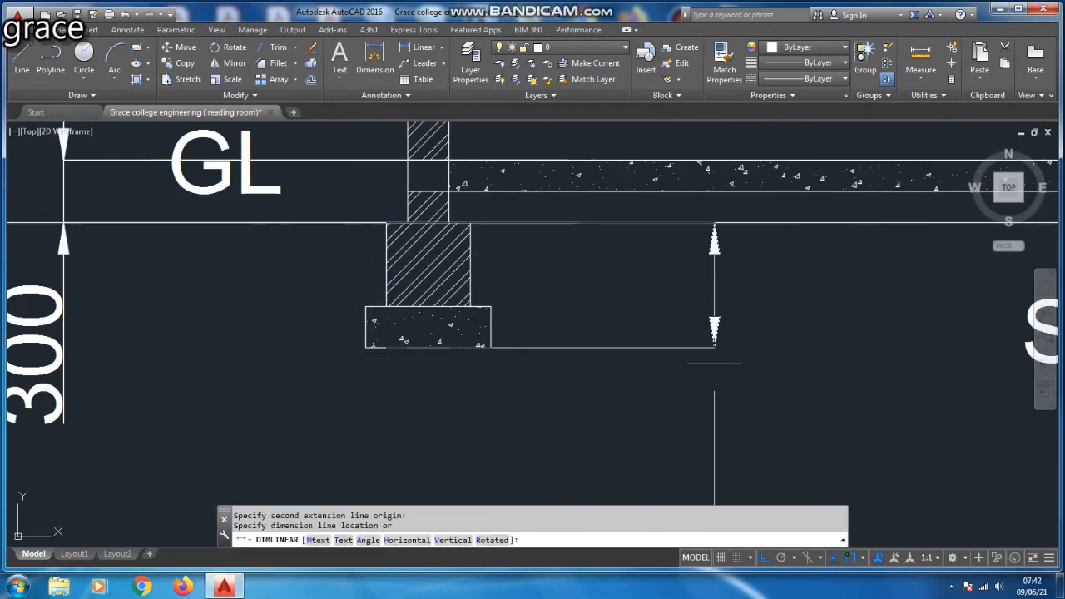
click(712, 362)
key(Escape)
scroll(506, 198, down, 8)
key(Escape)
scroll(322, 359, up, 3)
scroll(373, 190, down, 1)
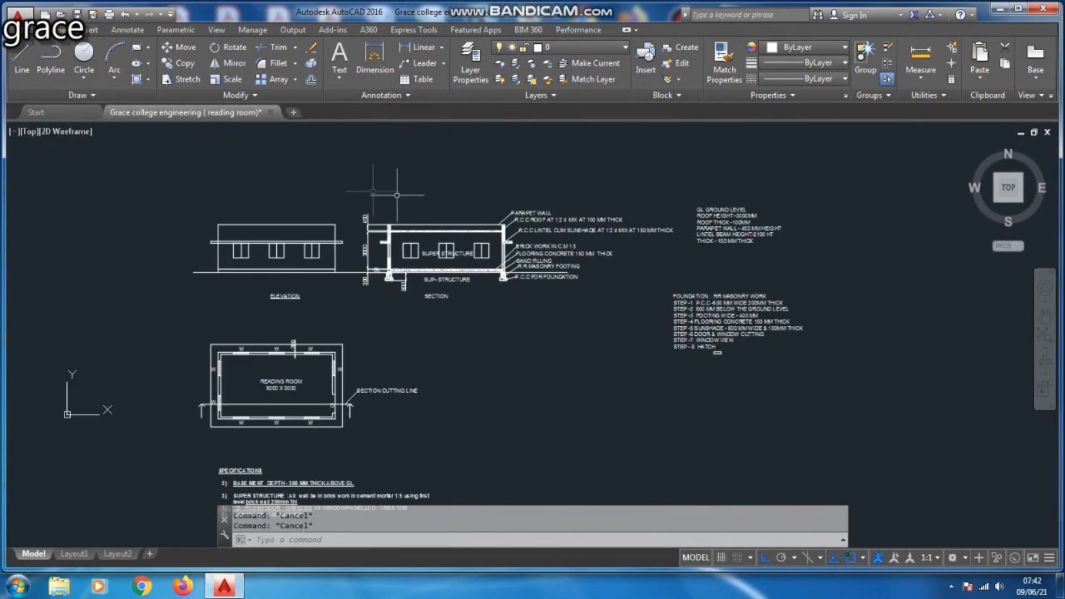
scroll(428, 251, up, 4)
scroll(488, 203, down, 2)
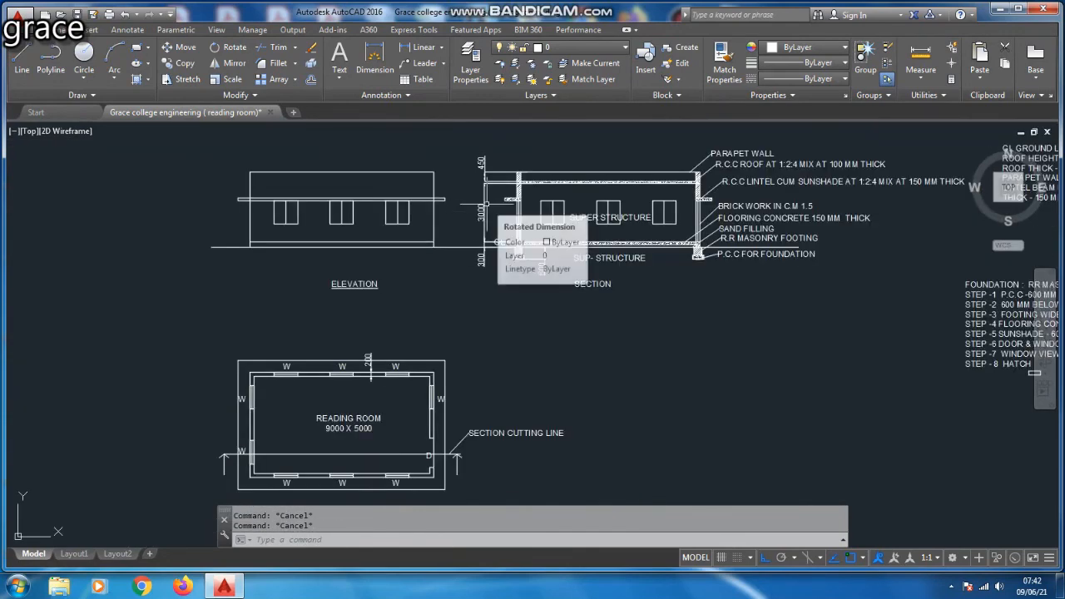
scroll(417, 202, down, 3)
scroll(479, 268, up, 2)
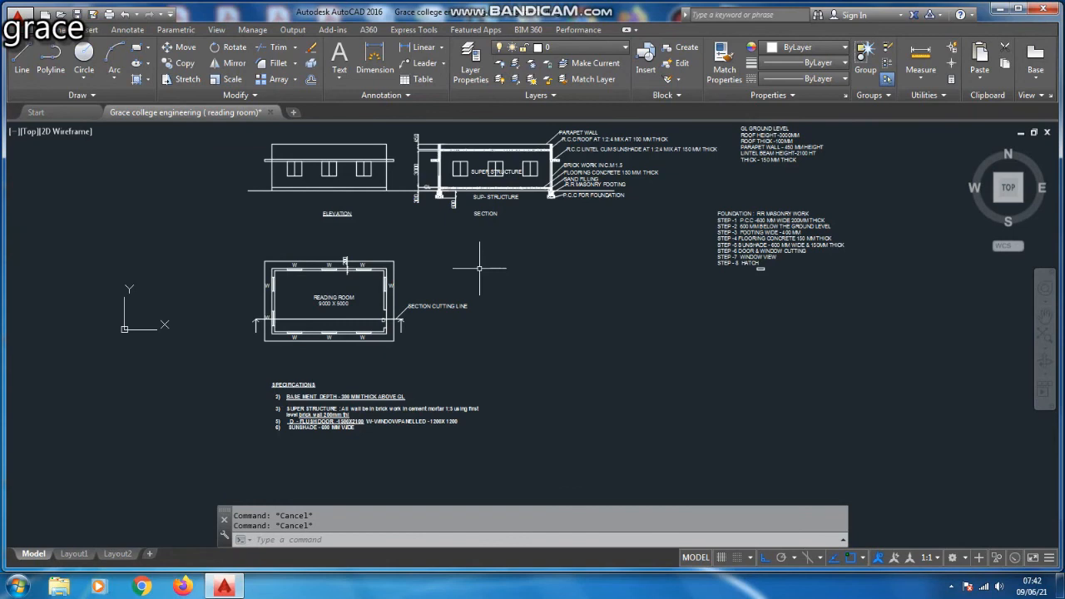